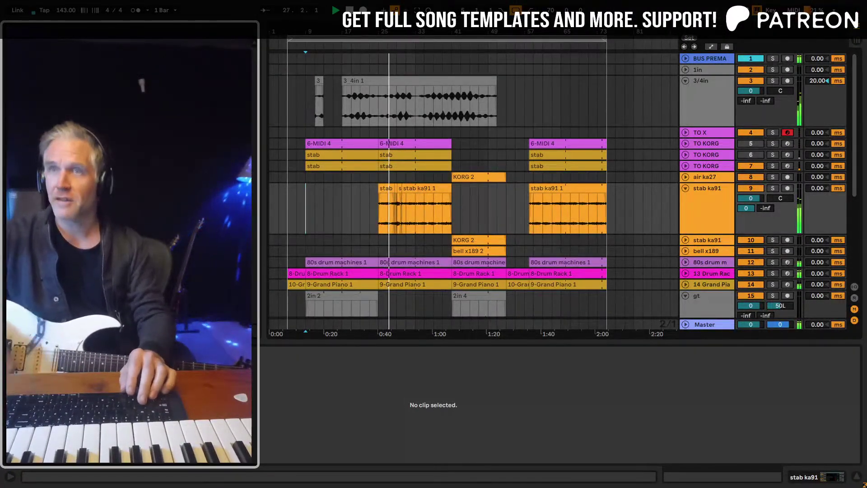
Lower the volume of the 3/4in track to -5.6 dB
left_click(718, 107)
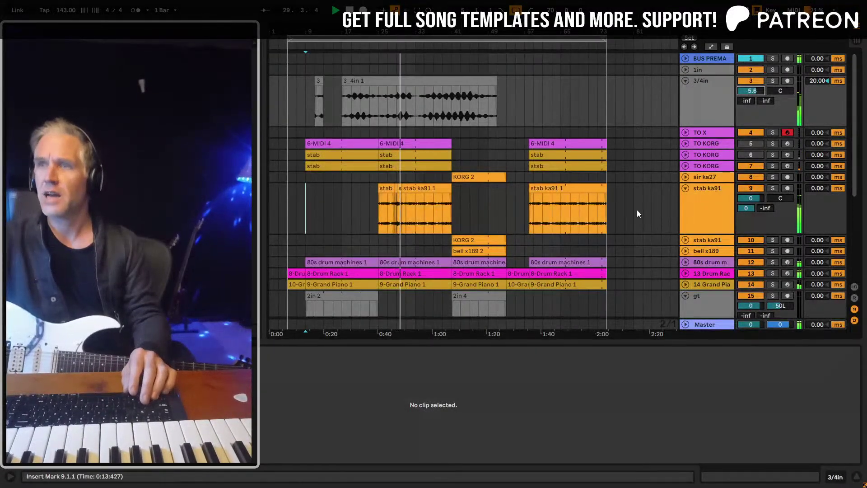
Extend the first section's stab ka91 clip back to bar 25 so it covers the short fragments before it
left_click(702, 206)
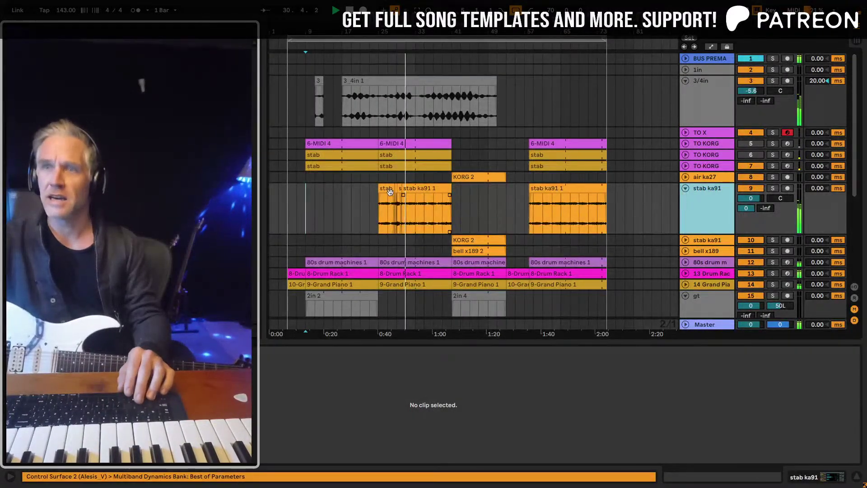
left_click_drag(407, 36, 428, 46)
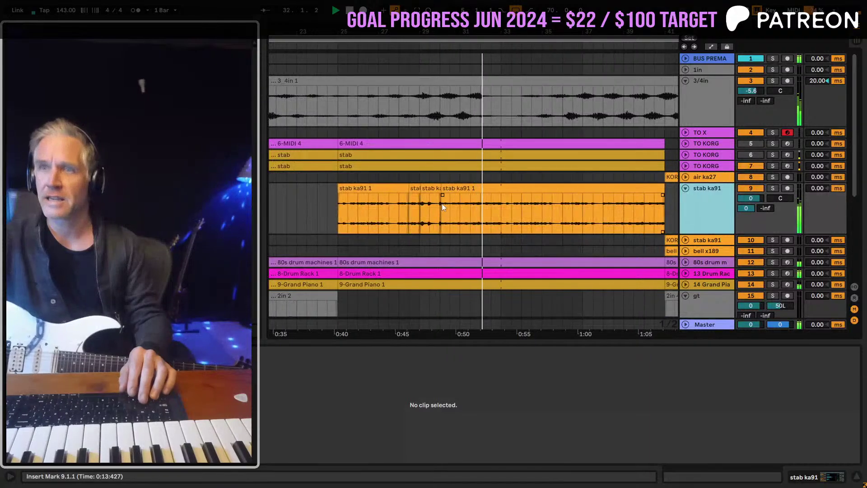
left_click(379, 204)
left_click_drag(335, 185, 328, 183)
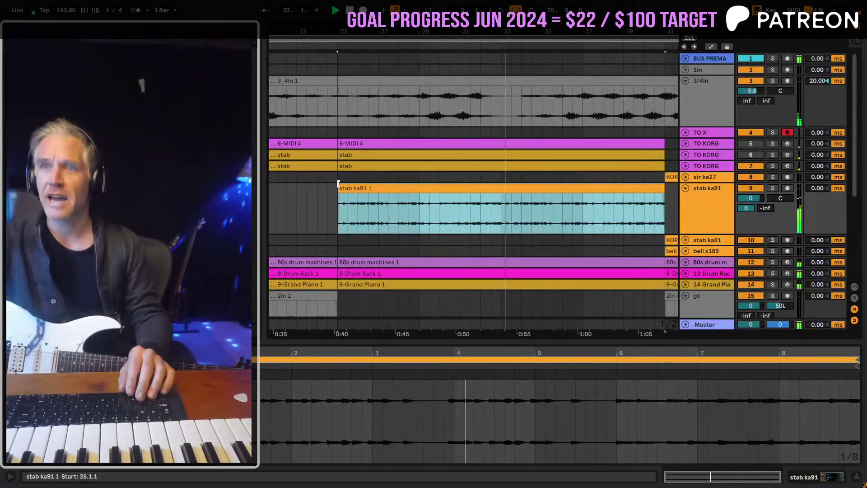
key("minus")
key("minus")
key("minus")
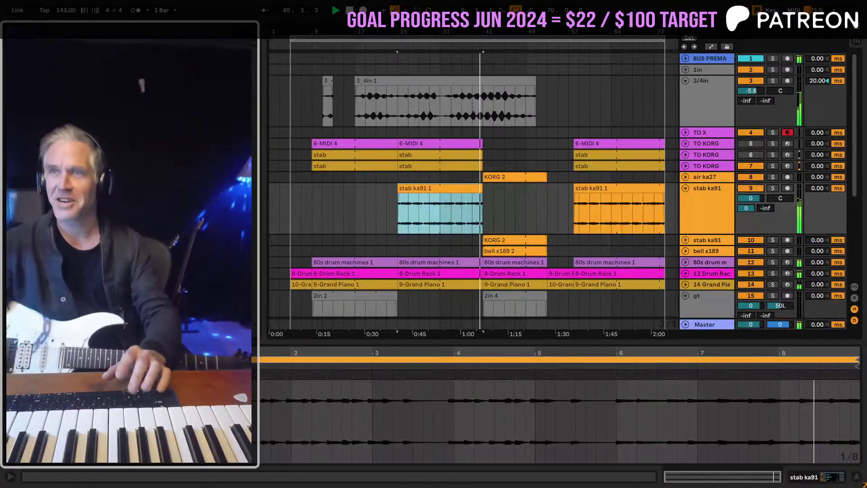
left_click(442, 129)
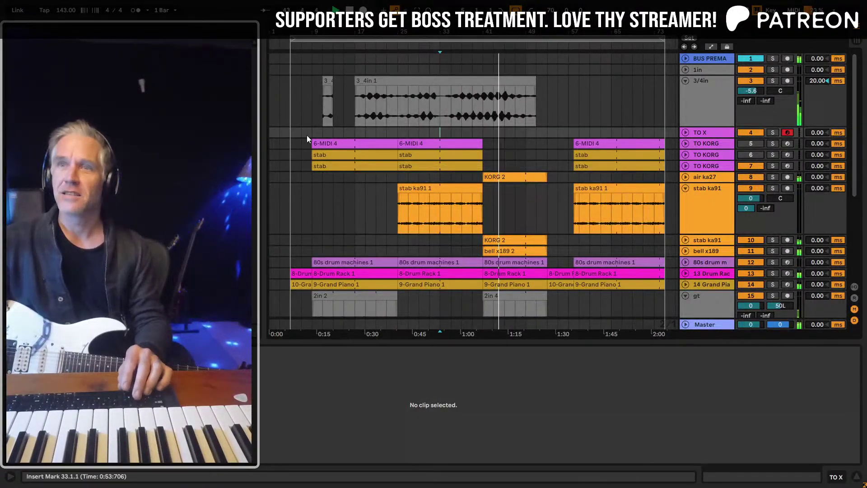
Reduce the 3/4in track's volume to -10.2 dB
left_click(731, 89)
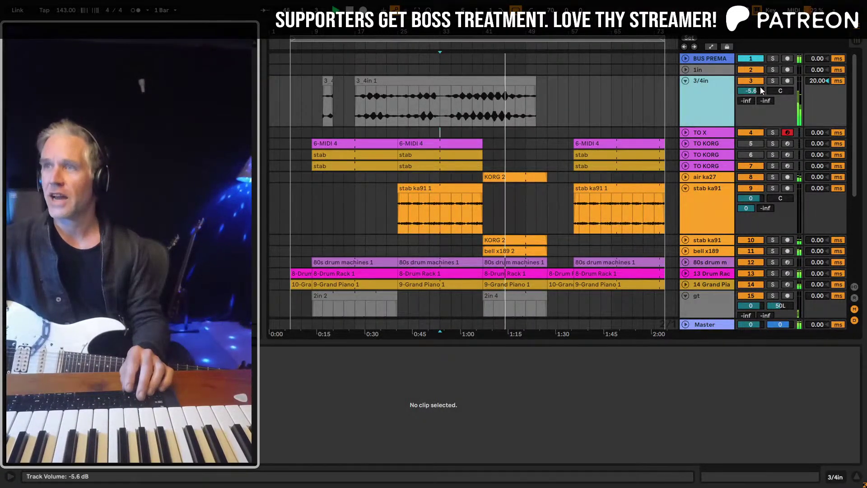
left_click_drag(762, 91, 762, 111)
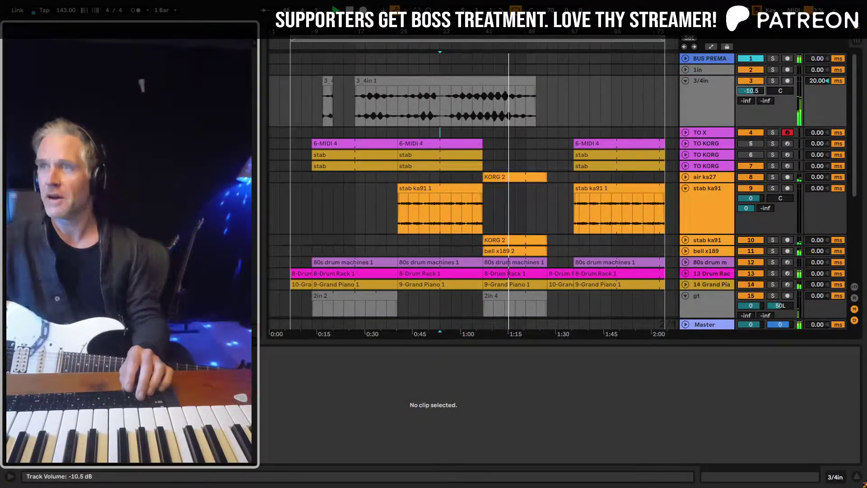
left_click(683, 100)
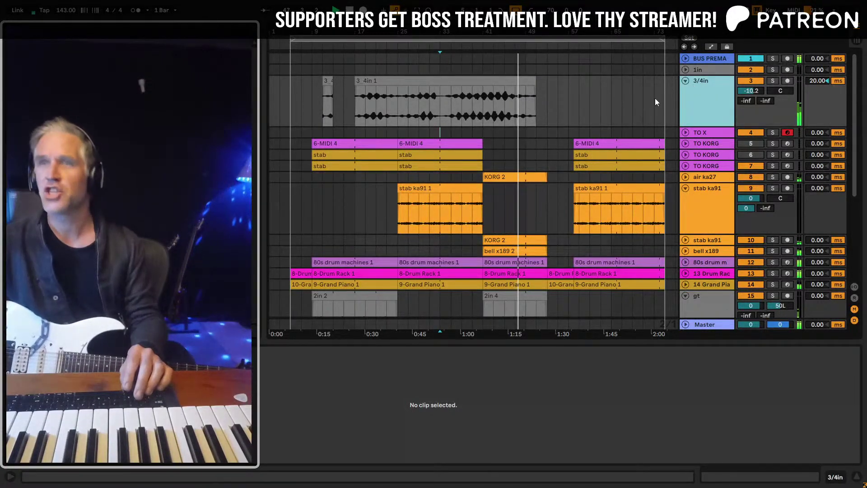
Stop playback near bar 53 and collapse all tracks in the arrangement
scroll(655, 99, "down", 1)
scroll(384, 237, "down", 3)
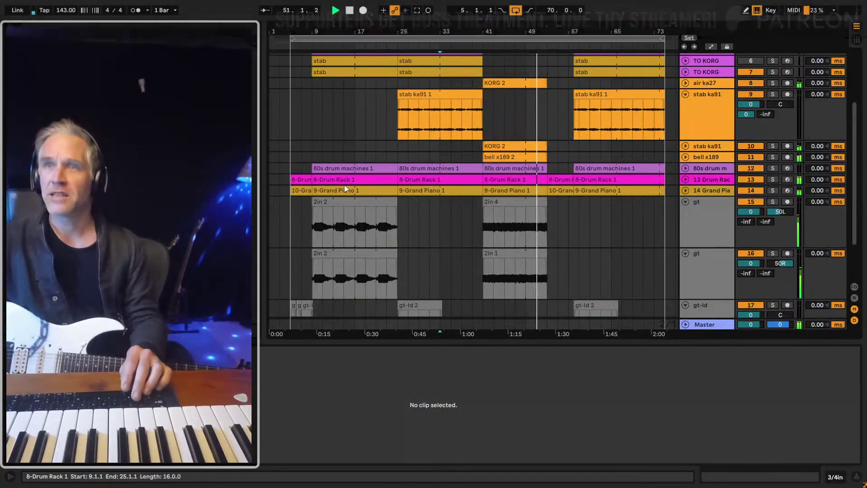
scroll(535, 247, "down", 3)
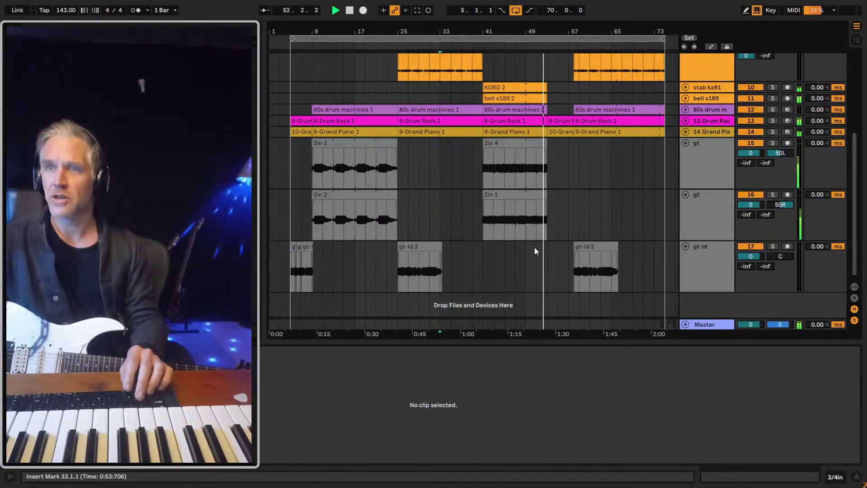
left_click(707, 226)
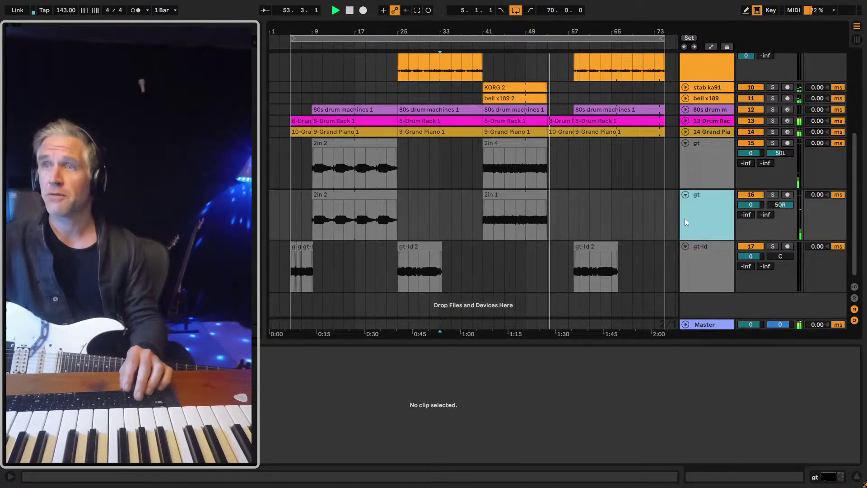
scroll(683, 217, "up", 4)
key("space")
left_click_drag(560, 32, 561, 75)
left_click_drag(562, 271, 468, 272)
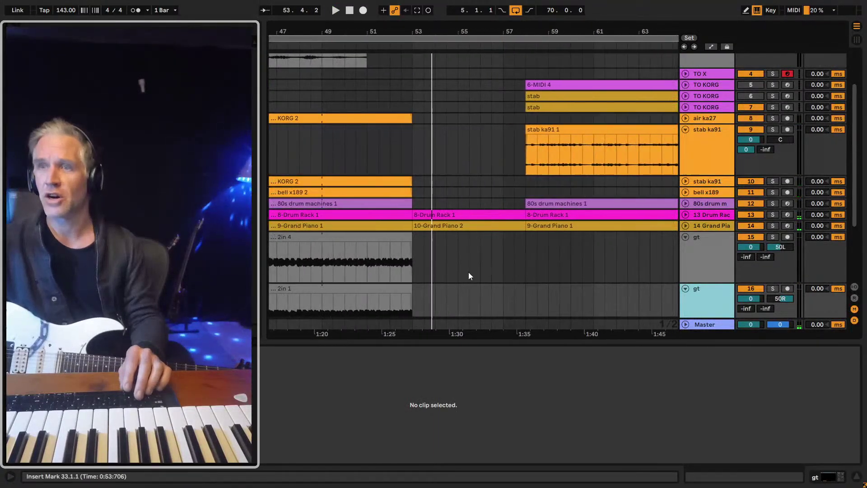
scroll(470, 273, "down", 3)
left_click(685, 230, "alt")
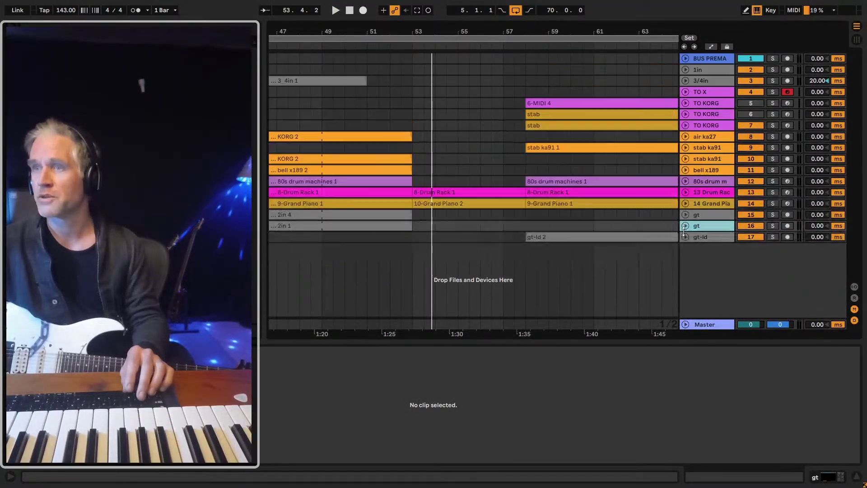
Select bars 53 to 58 on the first two TO KORG tracks and save the set
left_click(409, 97)
left_click_drag(414, 101, 521, 108)
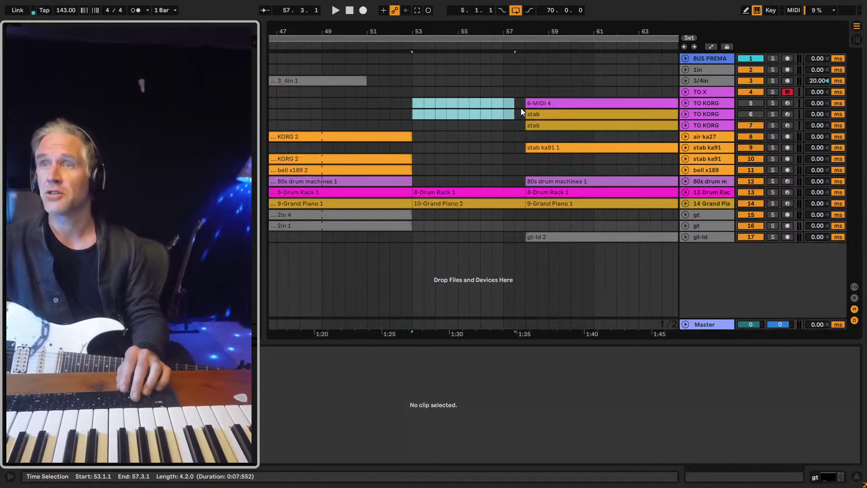
key("ctrl+s")
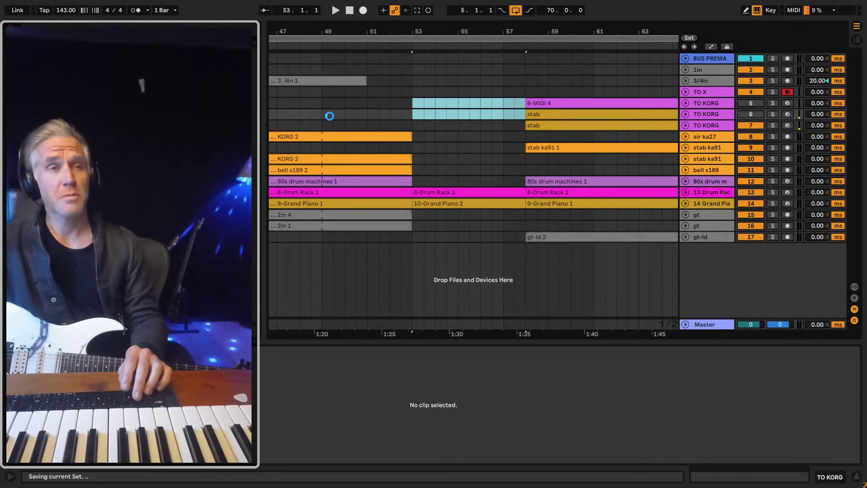
left_click_drag(374, 31, 513, 13)
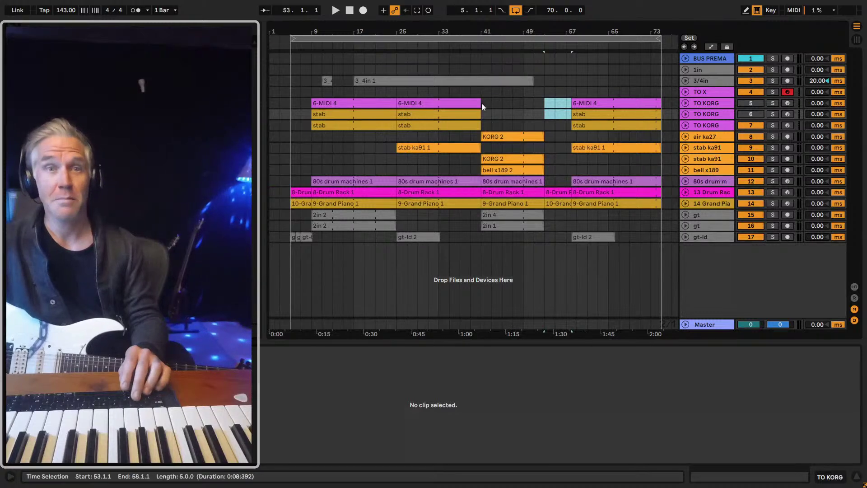
Play the arrangement from bar 9 and check the notes of the first TO KORG track
left_click(311, 137)
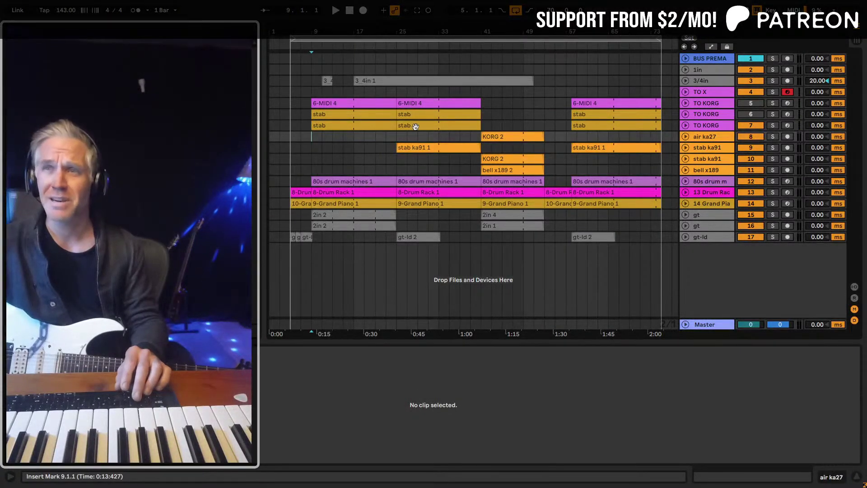
left_click_drag(396, 32, 414, 38)
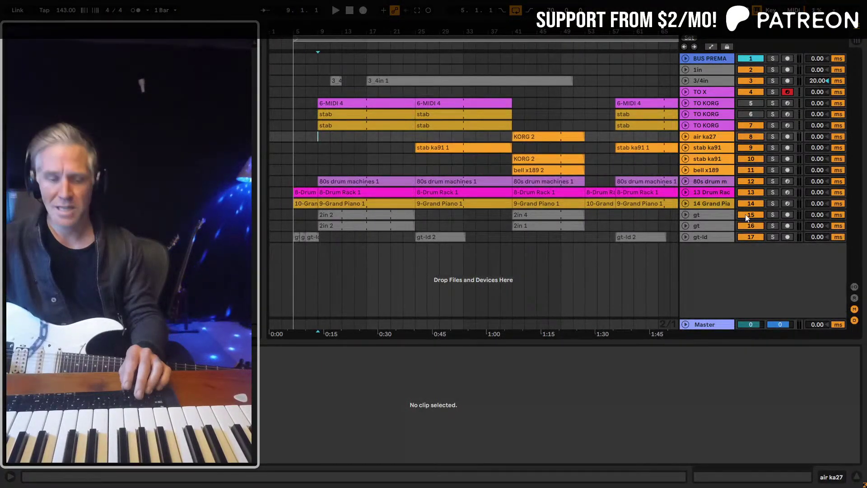
key("space")
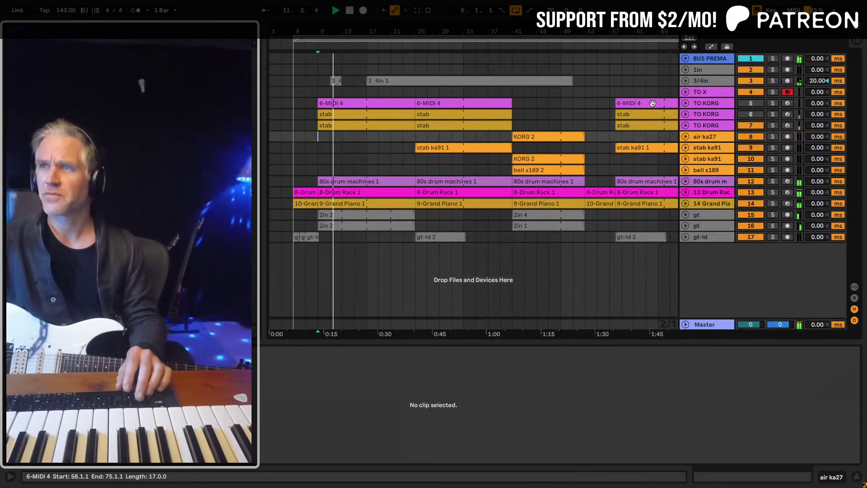
left_click(686, 103)
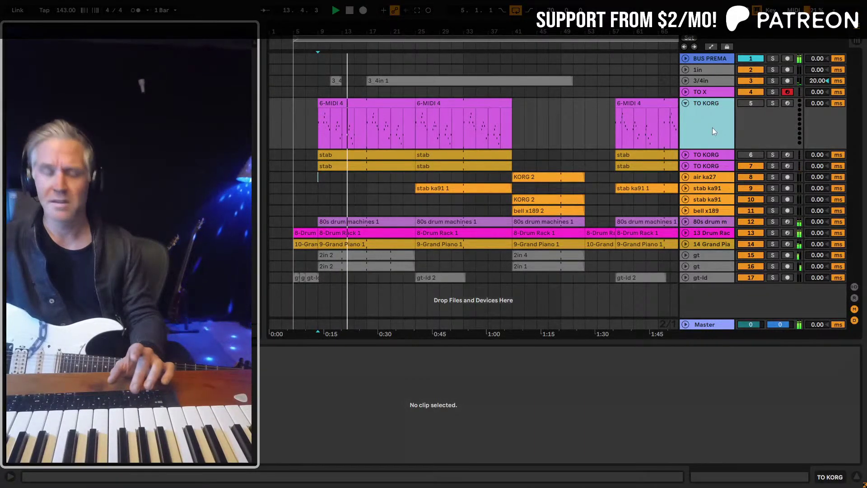
key("Left")
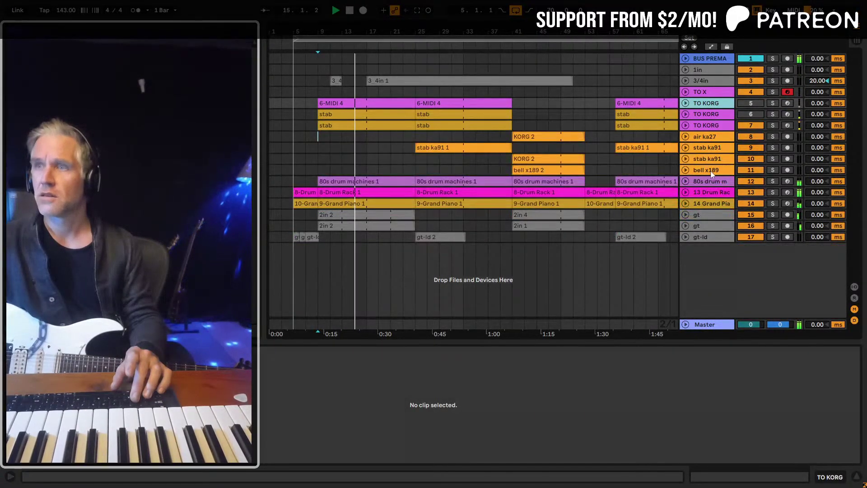
Solo the 80s drum machines track and audition it from bar 9 with its devices shown
left_click(687, 180)
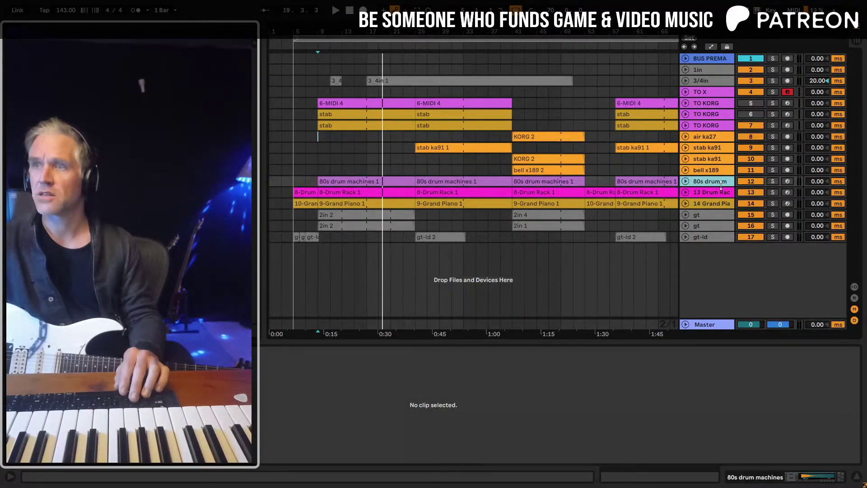
left_click(773, 181)
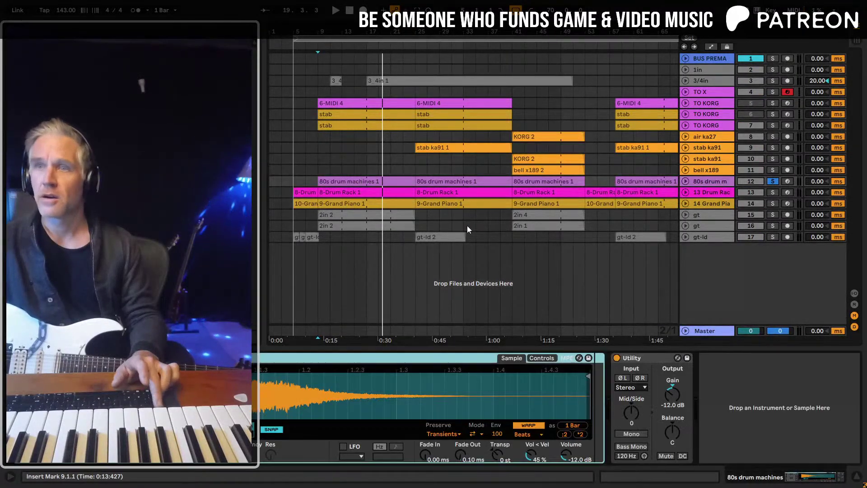
key("shift+Tab")
key("space")
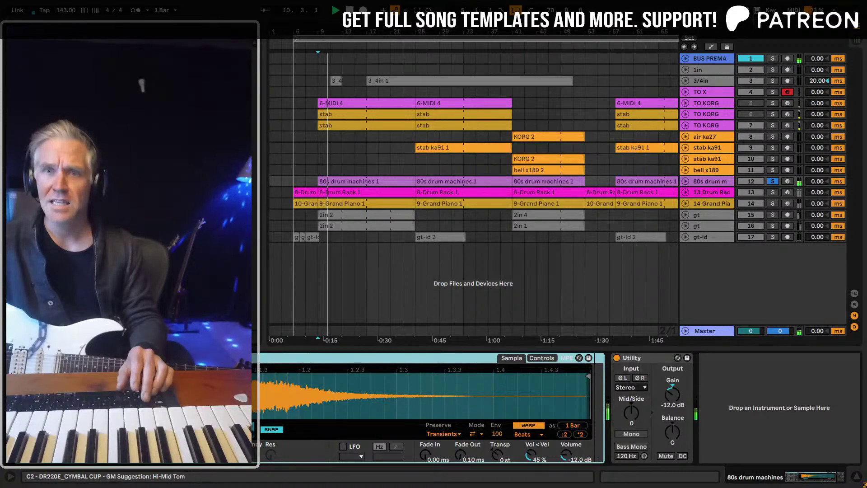
key("space")
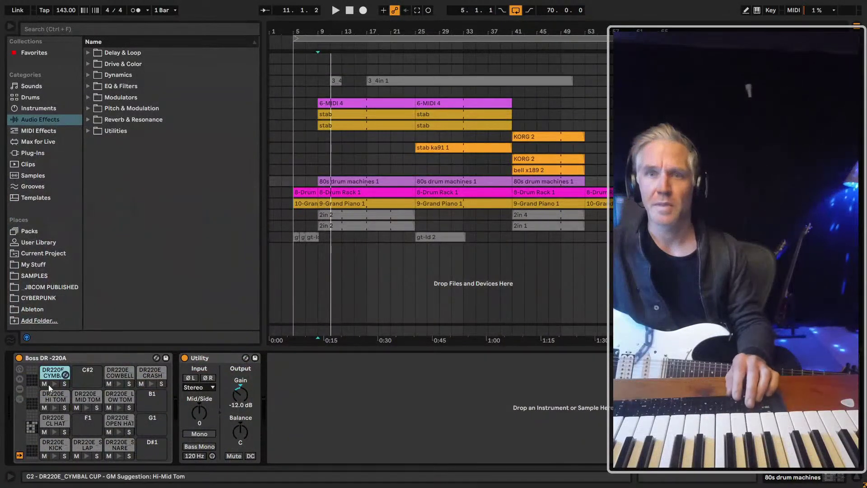
Search the browser for "eq" and select EQ Eight
key("ctrl+f")
type("eq")
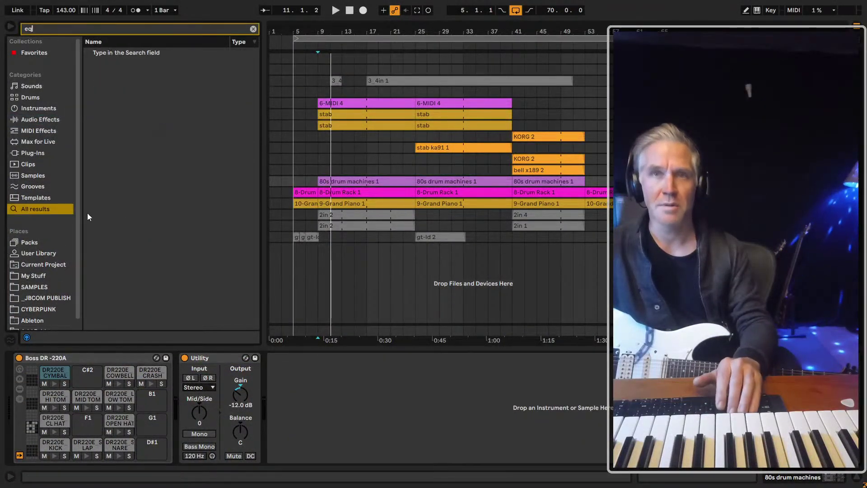
key("Down")
key("Down")
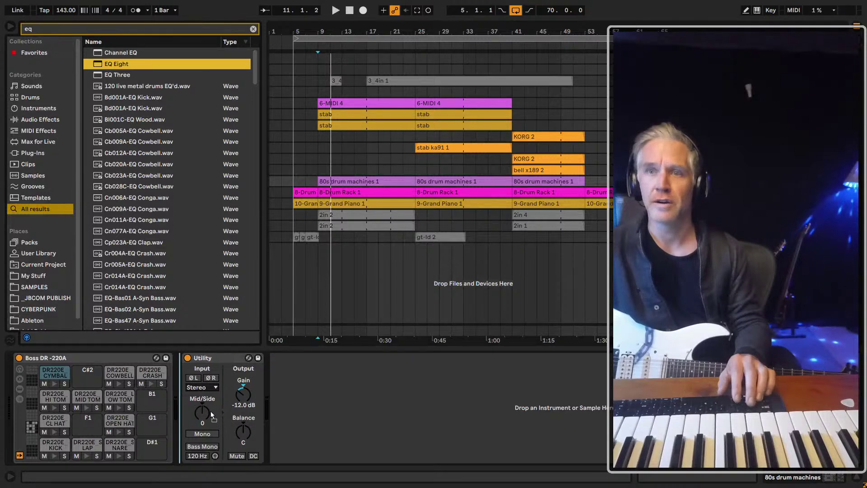
Try inserting EQ Eight between the Boss DR-220A rack and Utility, and undo the insertion
key("Return")
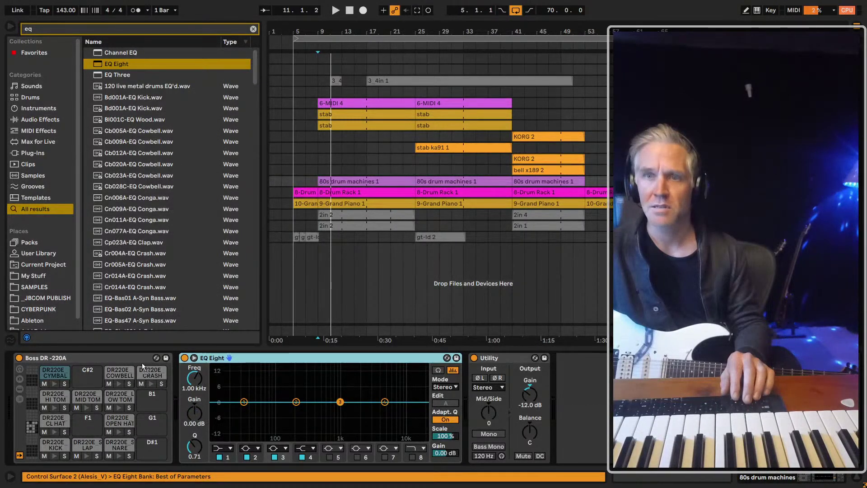
key("ctrl+z")
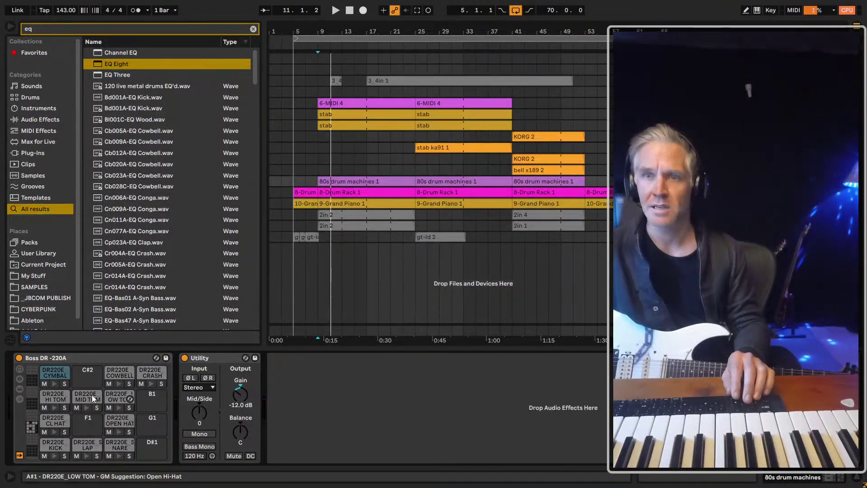
Add EQ Eight to the cymbal pad's chain and set band 1 to a low cut at 1.82 kHz during playback
left_click(50, 374)
key("Return")
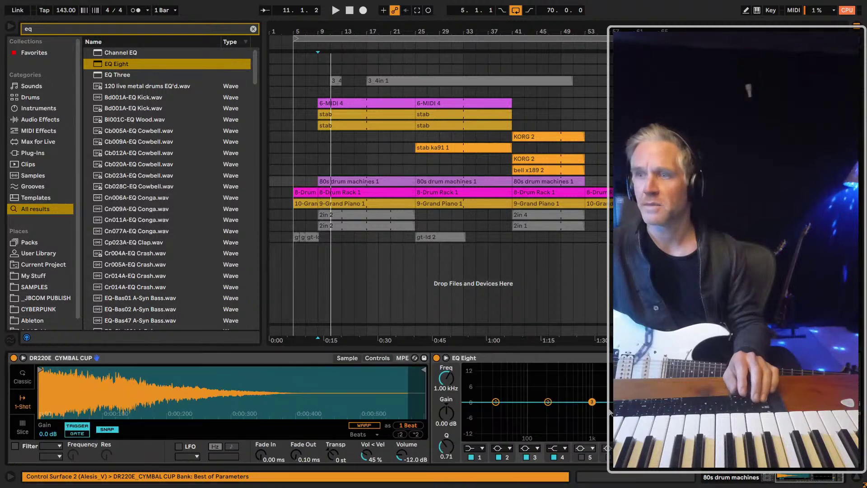
left_click(464, 448)
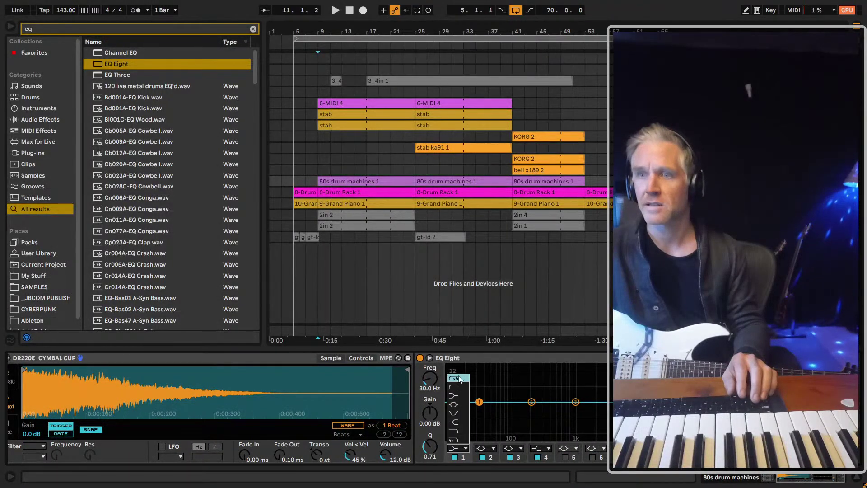
left_click(476, 396)
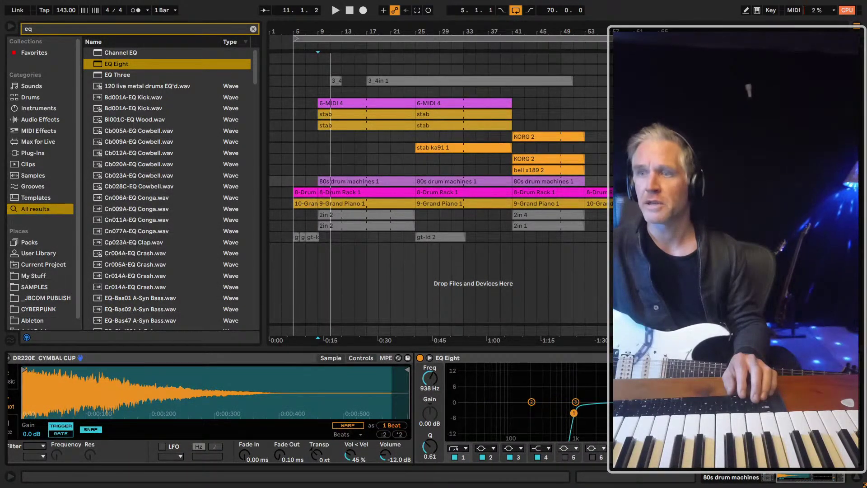
key("space")
mouse_move(579, 411)
left_mouse_down()
mouse_move(606, 411)
mouse_move(595, 421)
mouse_move(592, 414)
left_mouse_up()
Copy the cymbal pad's EQ Eight into the crash pad's chain after its sampler
left_click(558, 358)
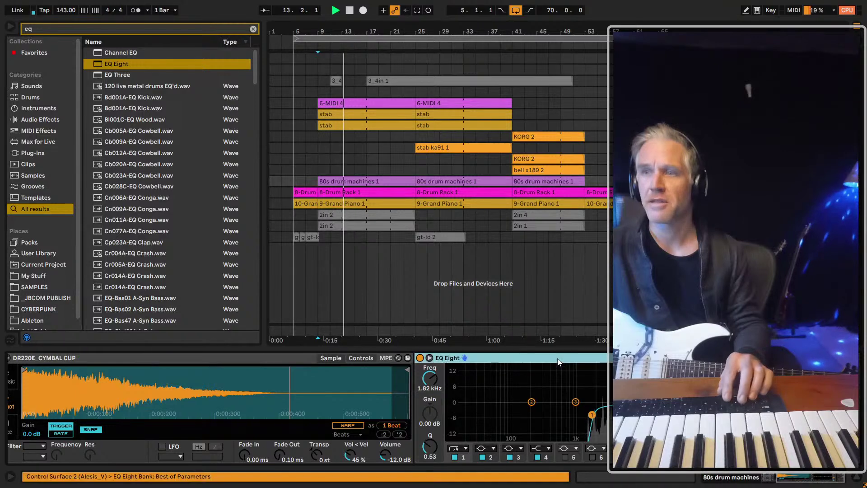
scroll(557, 358, "up", 3)
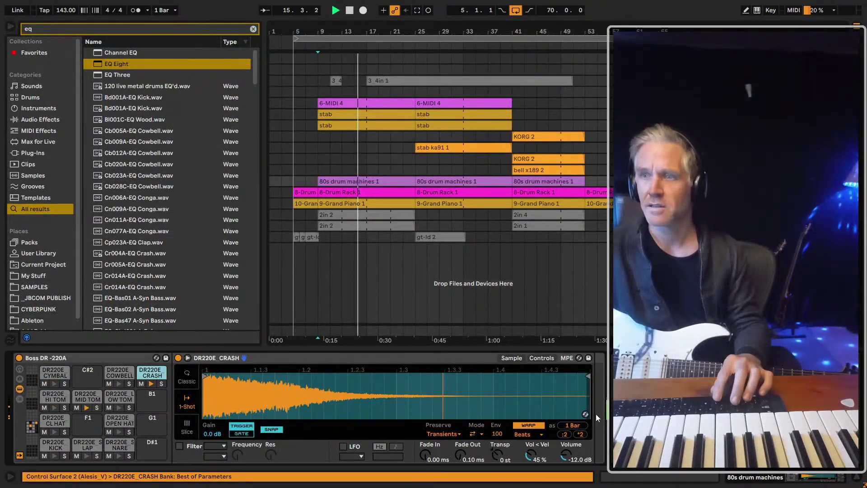
key("space")
scroll(597, 415, "down", 1)
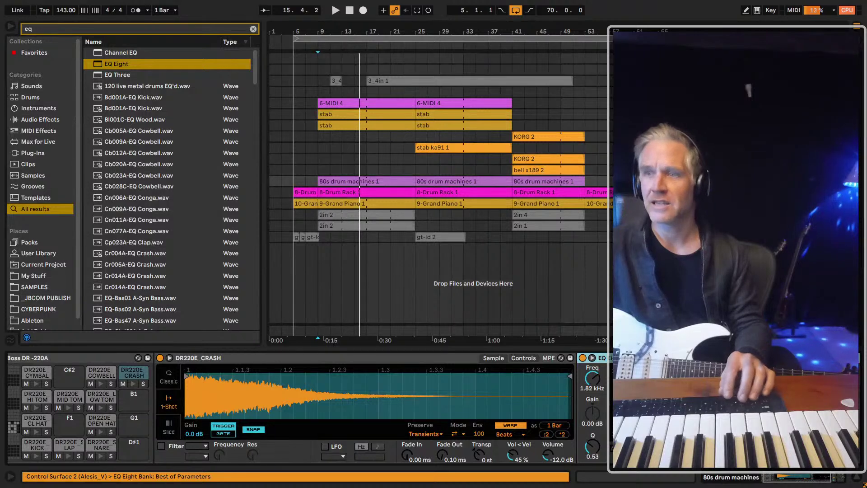
Set band 1 of the crash pad's EQ Eight to 1.02 kHz and audition the drum pattern
key("space")
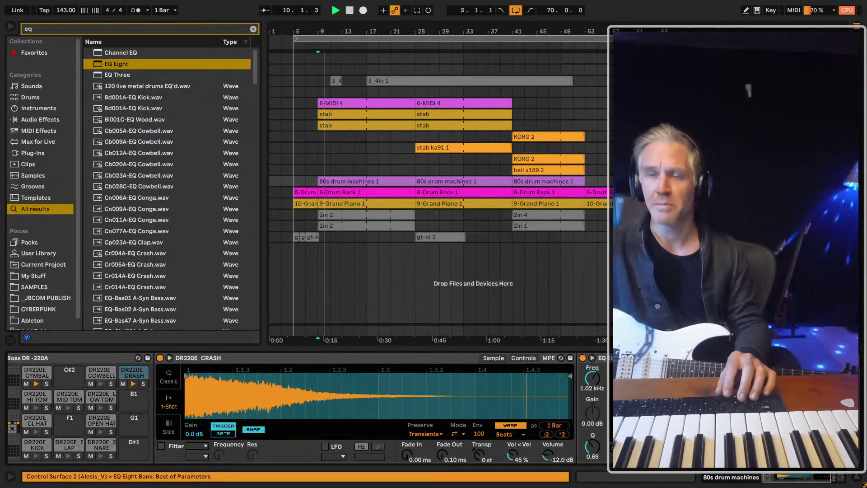
key("space")
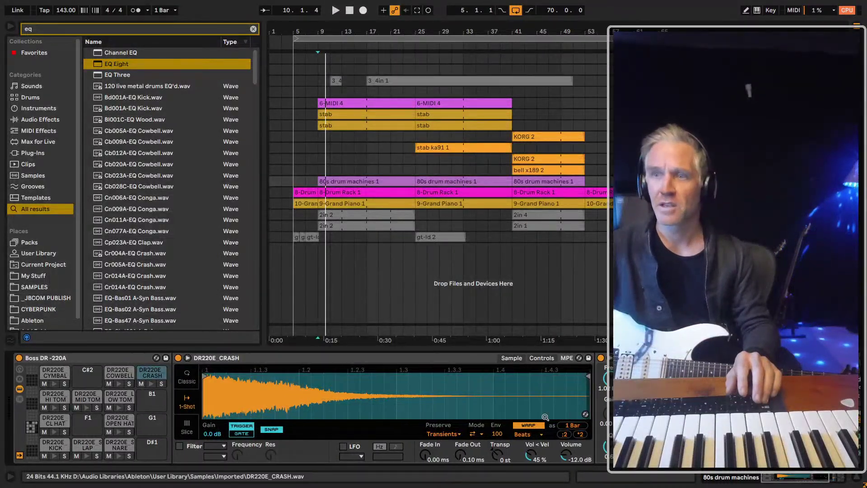
scroll(289, 407, "up", 2)
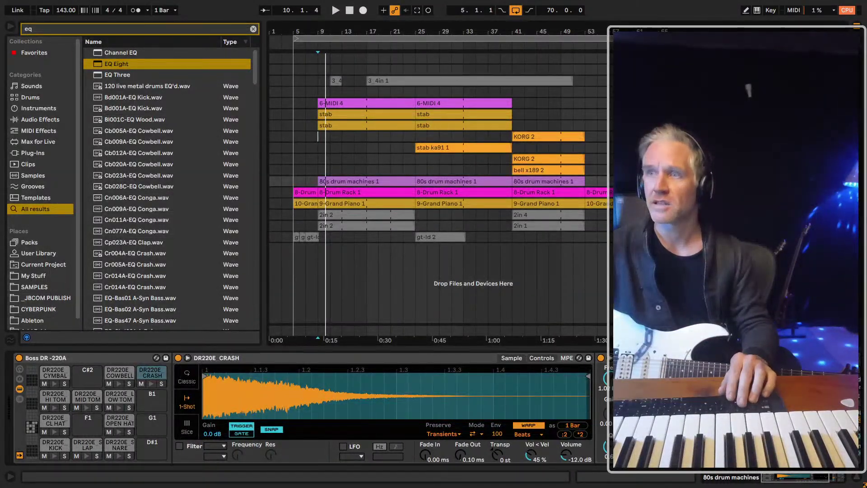
key("space")
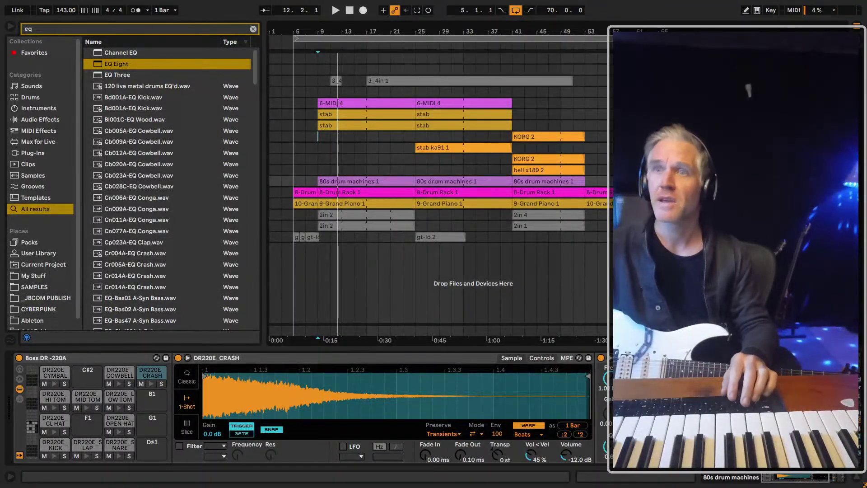
Play the song from bar 9, unfold the 80s drum machines track and select its first clip
left_click(319, 167)
key("space")
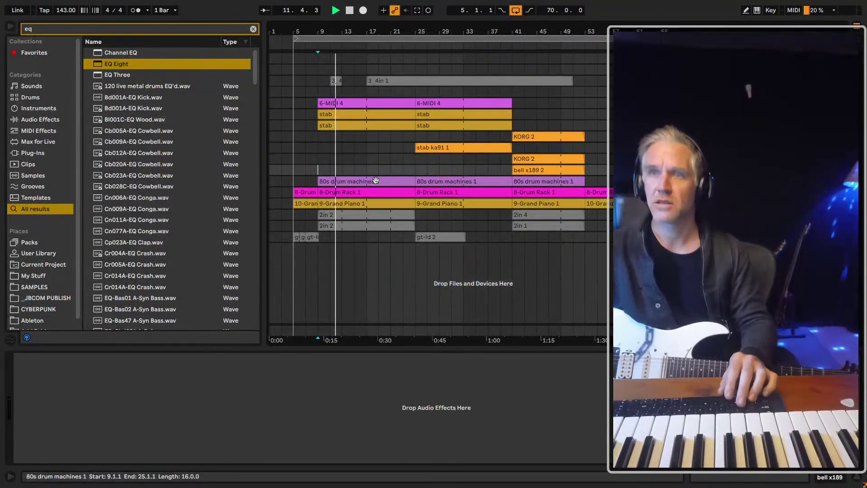
left_click(690, 181)
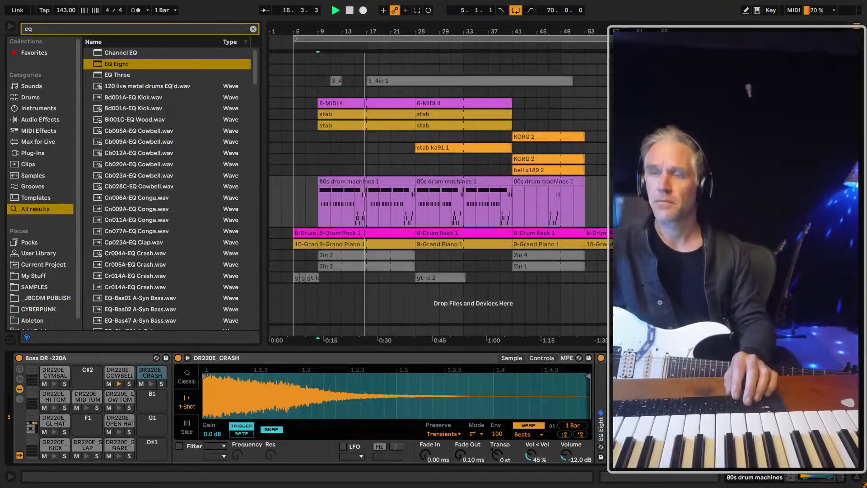
key("space")
left_click(327, 219)
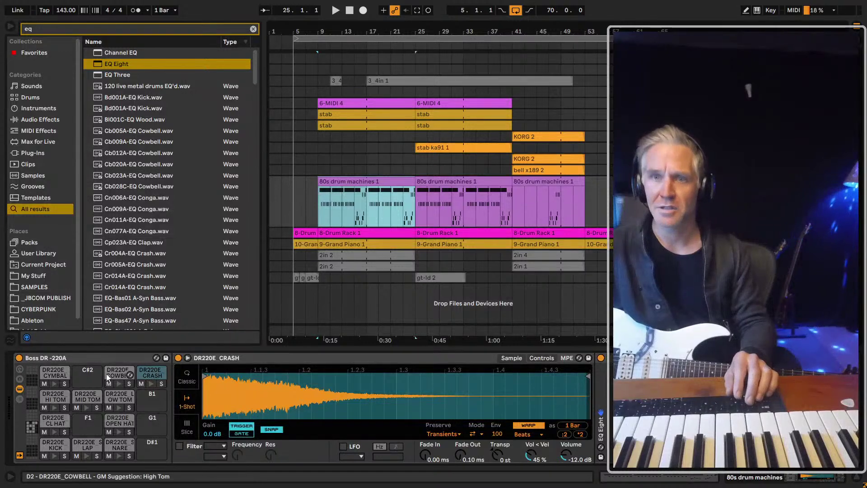
Copy EQ Eight from the cymbal pad's chain into the cowbell pad's chain, directly after its sampler
left_click(120, 373)
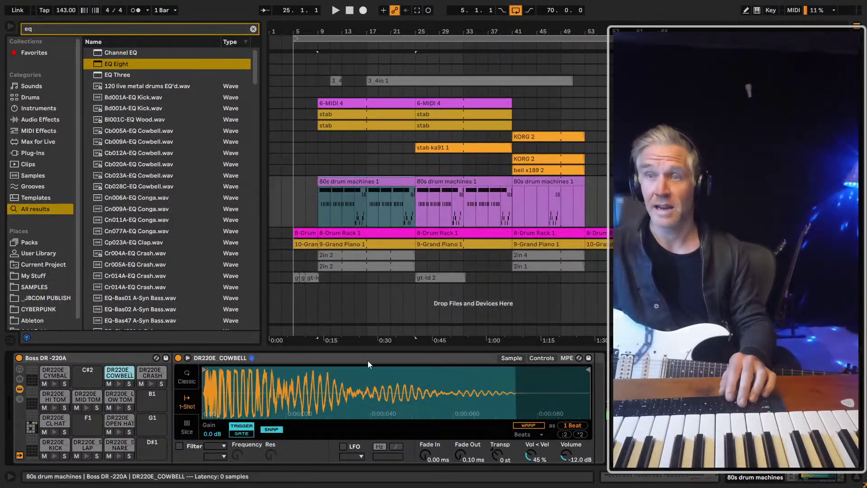
left_click(459, 360)
key("ctrl+v")
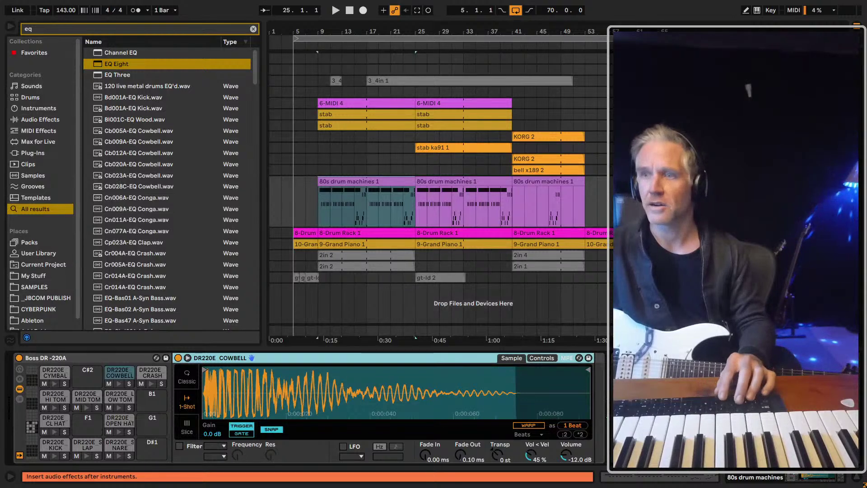
left_click(72, 378)
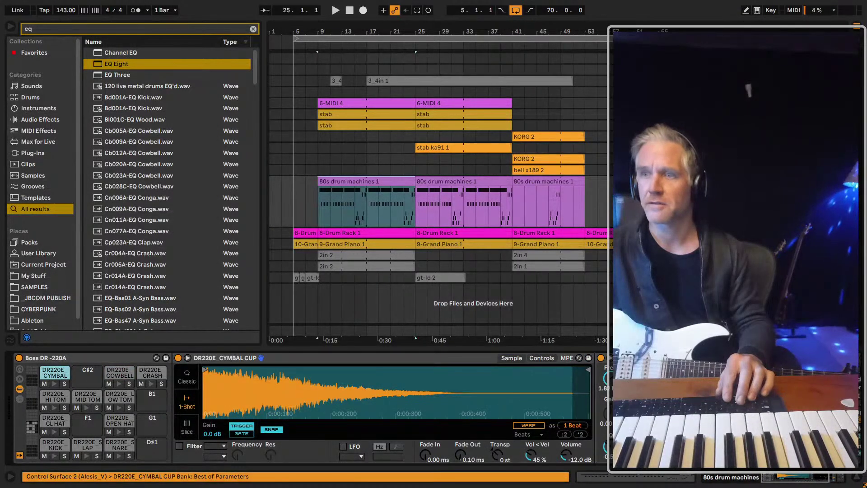
key("ctrl+v")
left_click(100, 382)
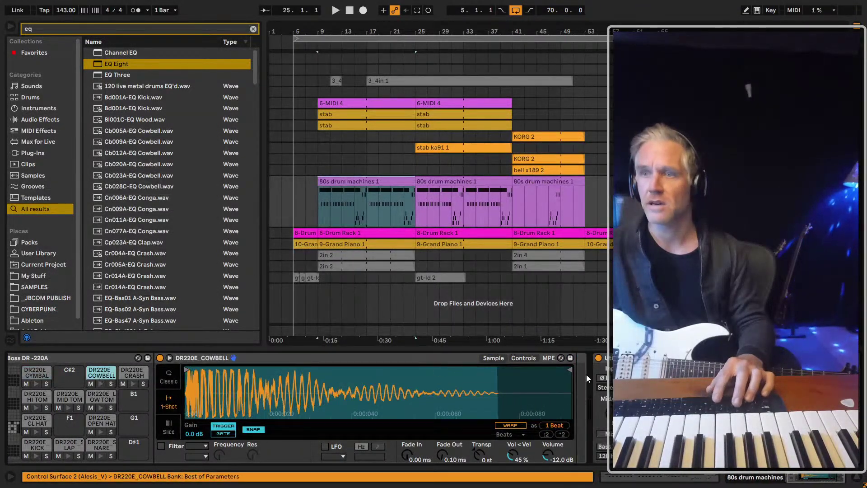
left_click(557, 398)
key("ctrl+v")
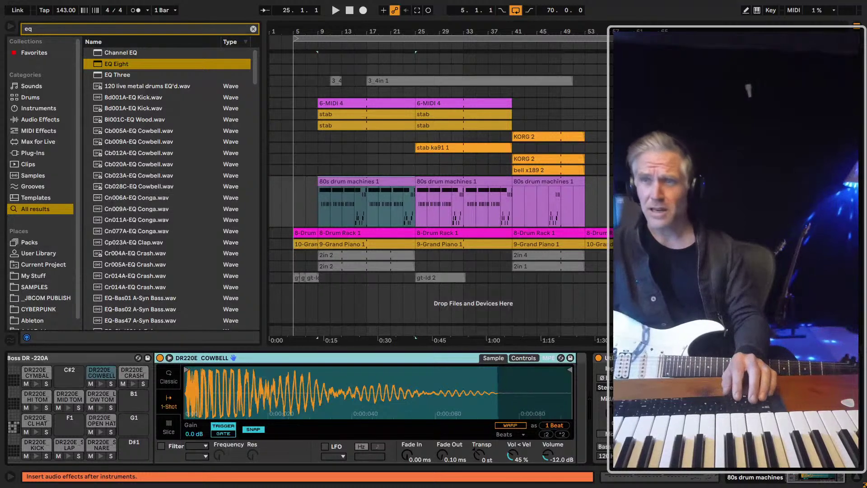
left_click(581, 400)
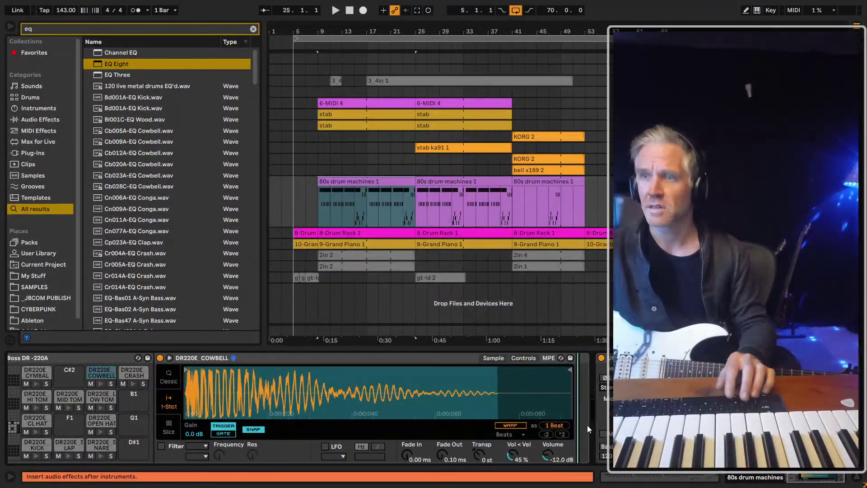
key("ctrl+v")
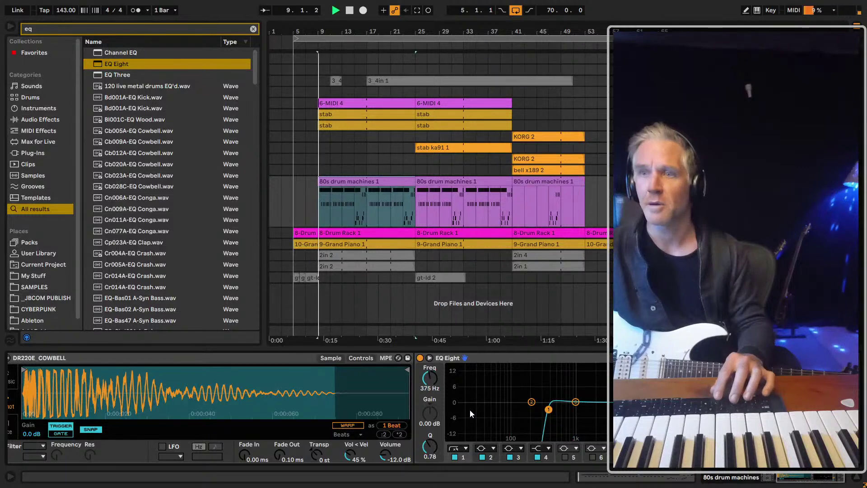
Set the cowbell EQ's band 1 low cut to 527 Hz while auditioning the drum pattern from bar 15
left_click(354, 198)
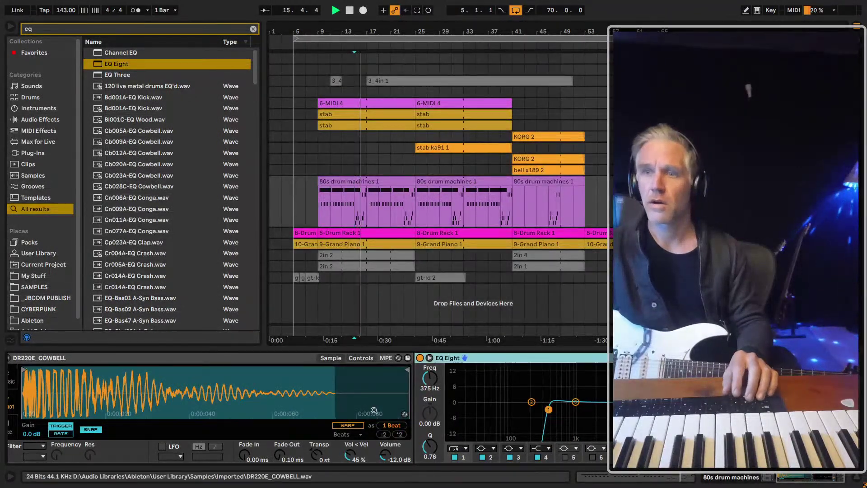
scroll(374, 410, "left", 5)
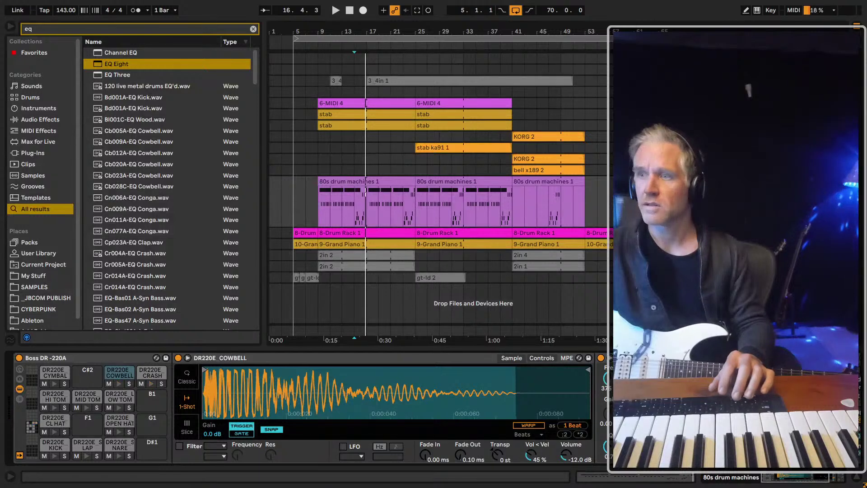
key("space")
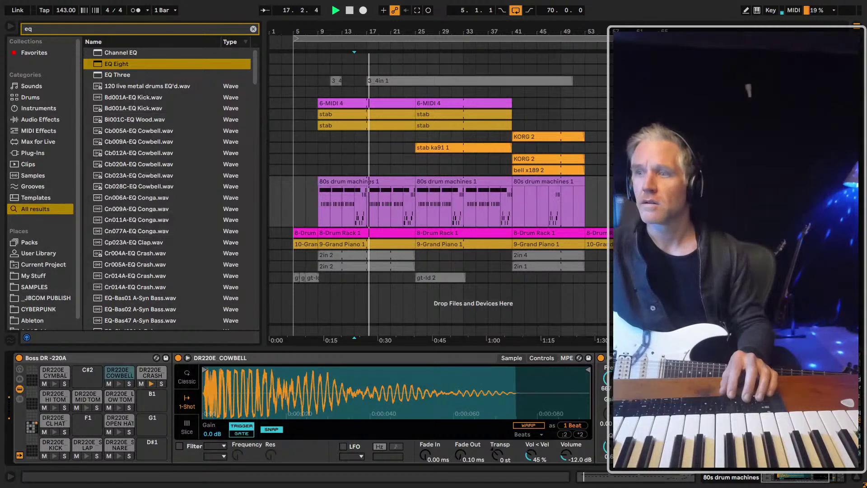
key("space")
key("space")
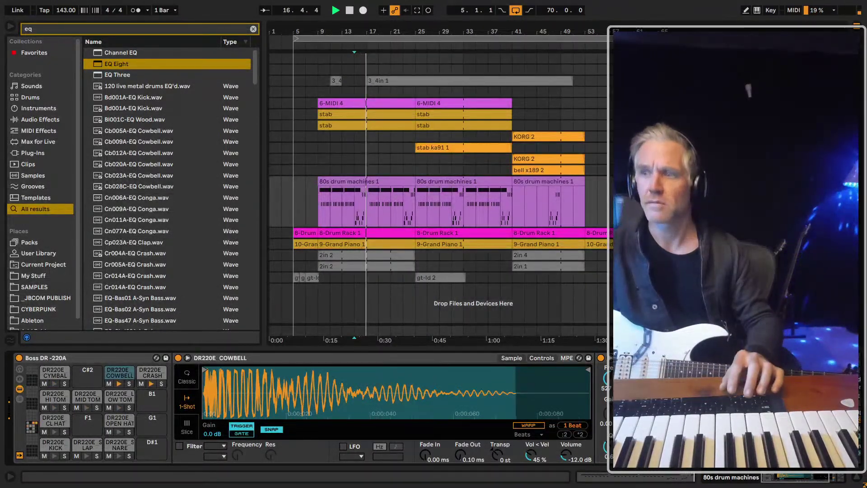
key("Return")
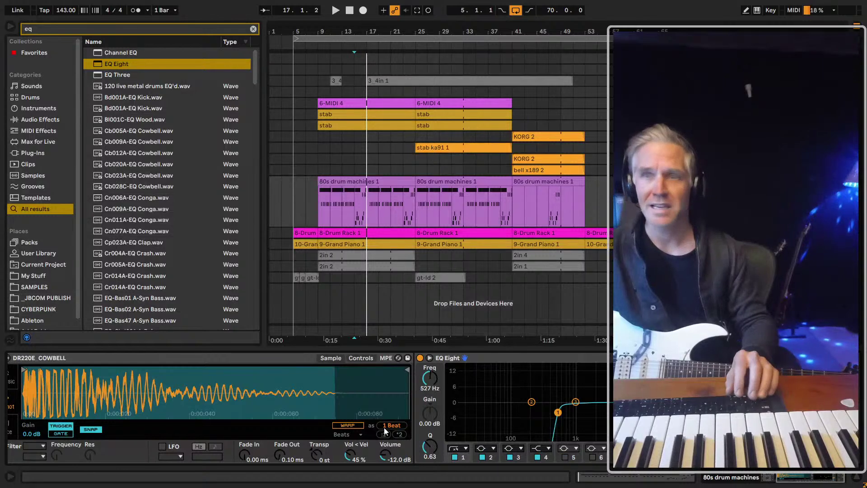
Collapse the cowbell sampler, lower its EQ's band 1 low cut to 74.2 Hz and audition from bar 15
double_click(308, 358)
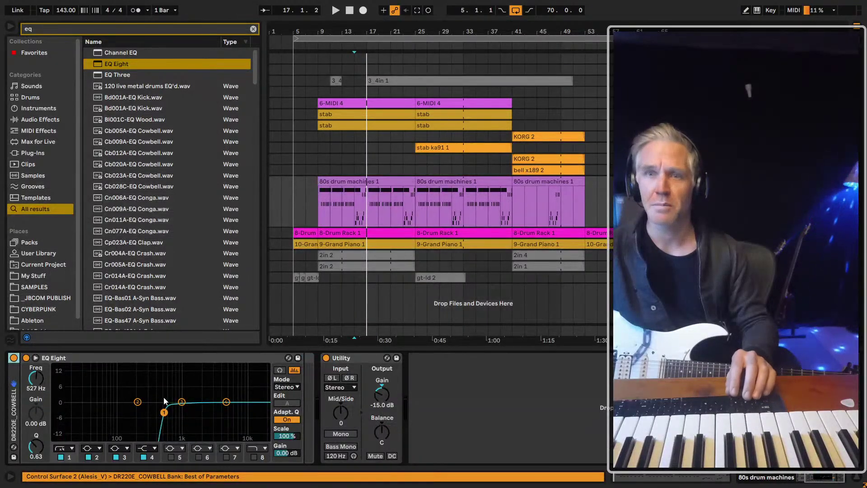
left_click_drag(118, 412, 110, 412)
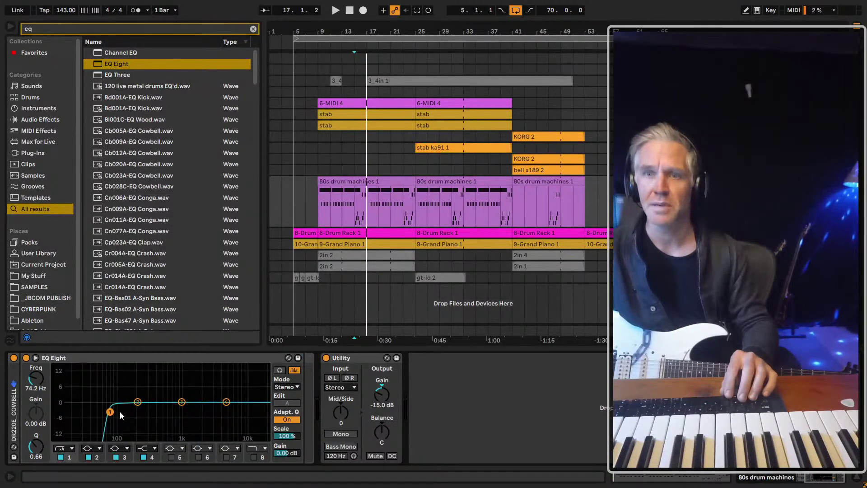
key("space")
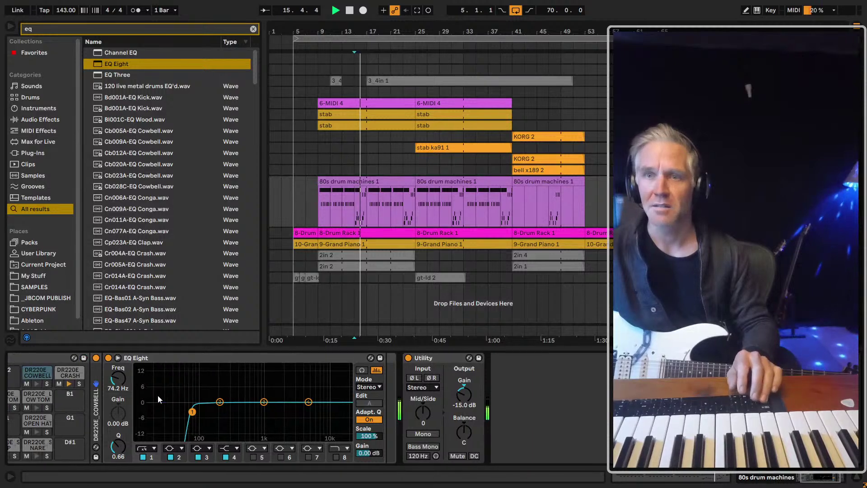
scroll(158, 399, "left", 3)
key("space")
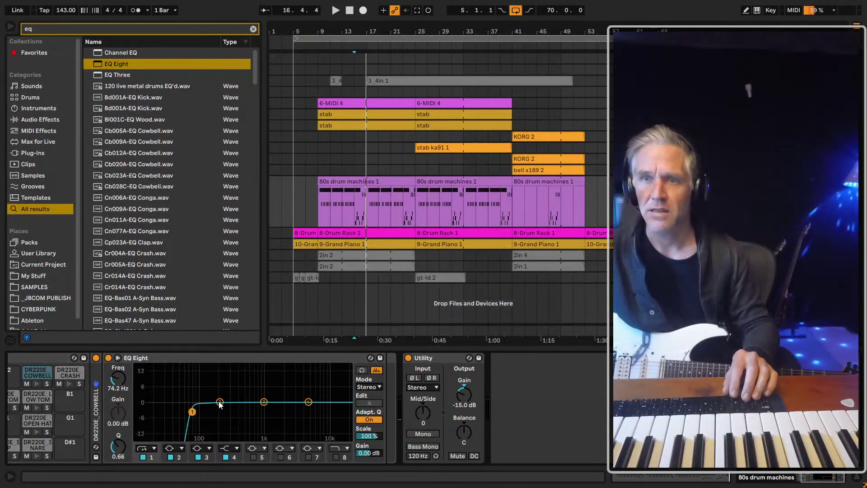
Turn the cowbell EQ's band 2 into a notch at 484 Hz and move the band 1 low cut to 58.7 Hz
left_click_drag(220, 401, 246, 403)
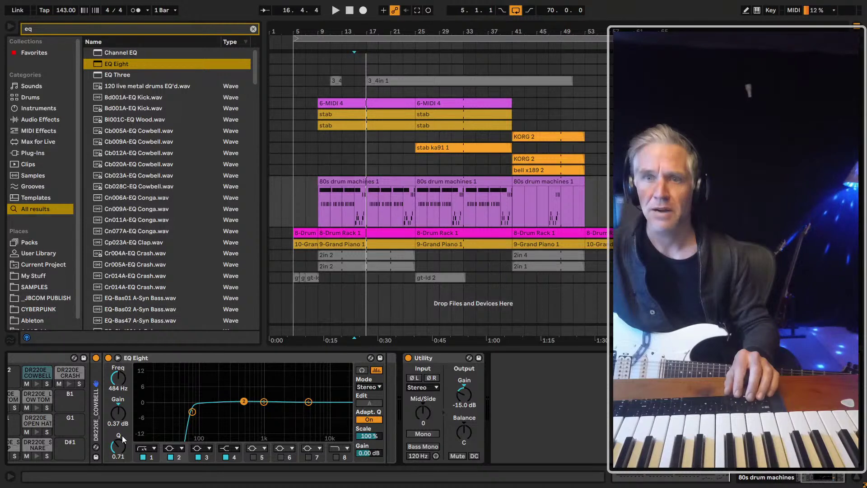
left_click(180, 448)
left_click(177, 415)
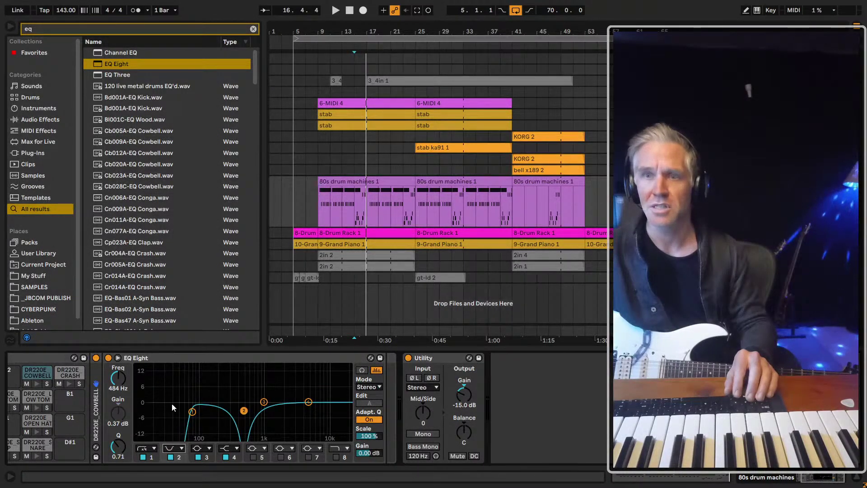
left_click_drag(190, 413, 187, 409)
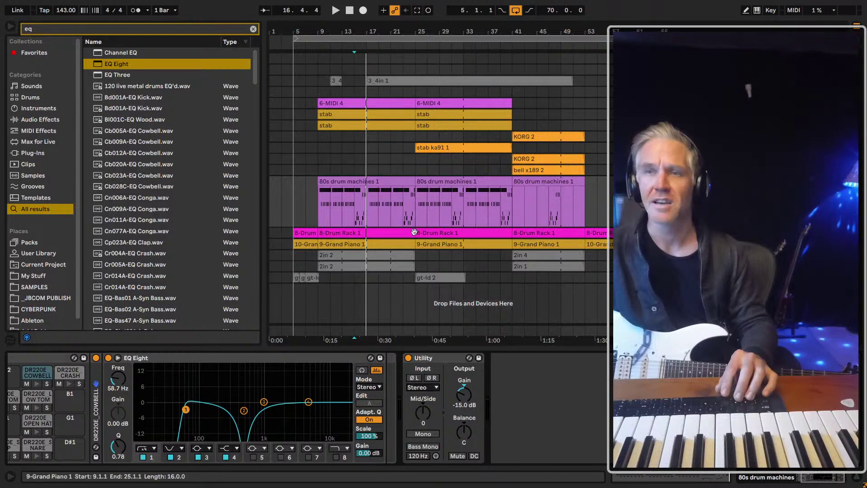
Zoom in on the arrangement around bar 15 and audition the notched cowbell with the first 80s drum machines clip selected
left_click_drag(354, 38, 378, 27)
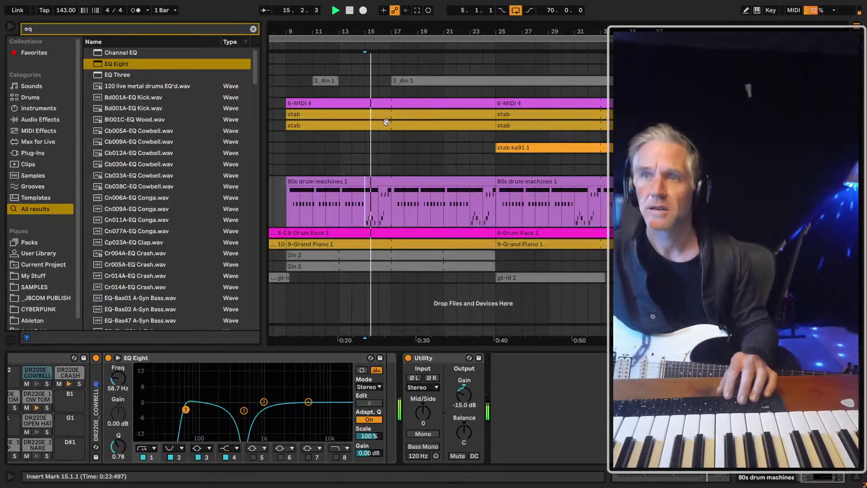
left_click(372, 182)
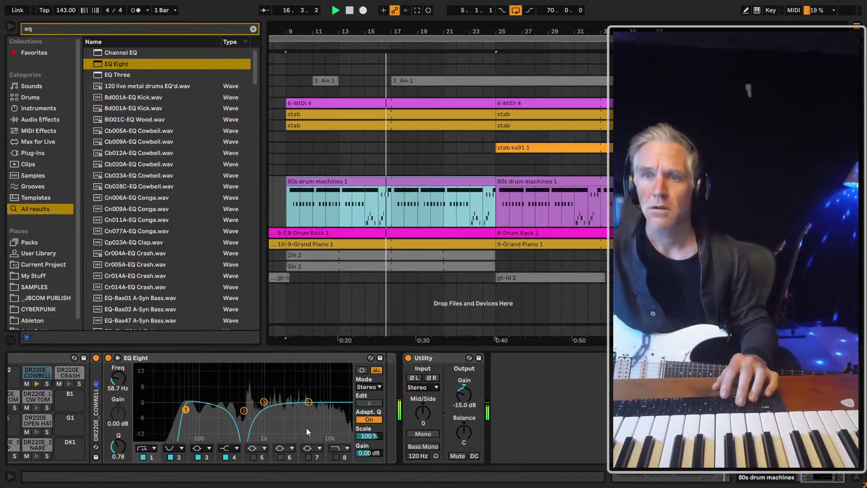
key("space")
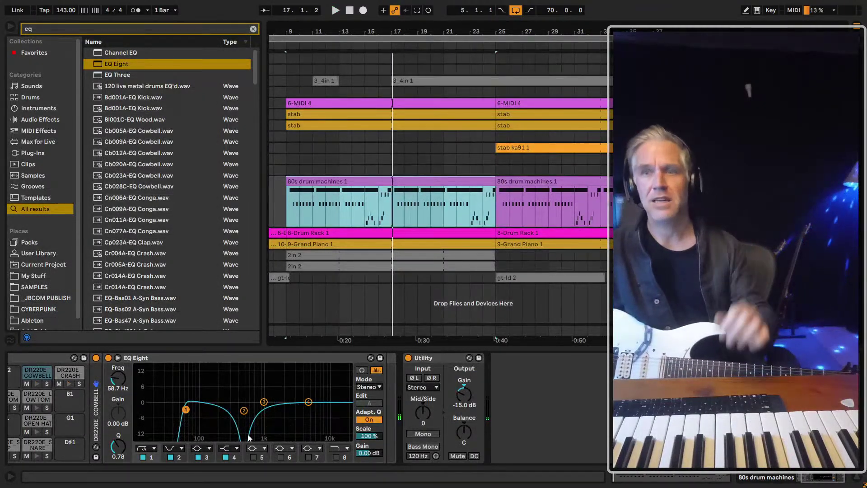
Retune the cowbell EQ's band 2 notch to 426 Hz with a Q of 2.03 while auditioning from bar 15
left_click(244, 410)
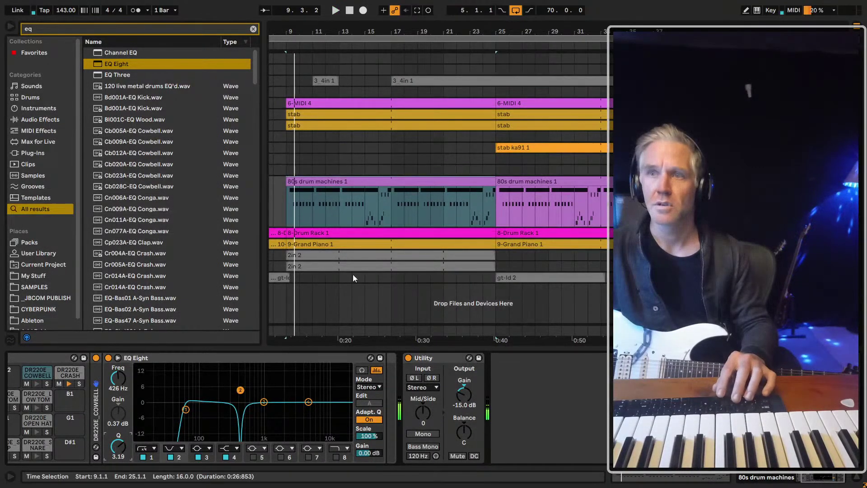
left_click(365, 211)
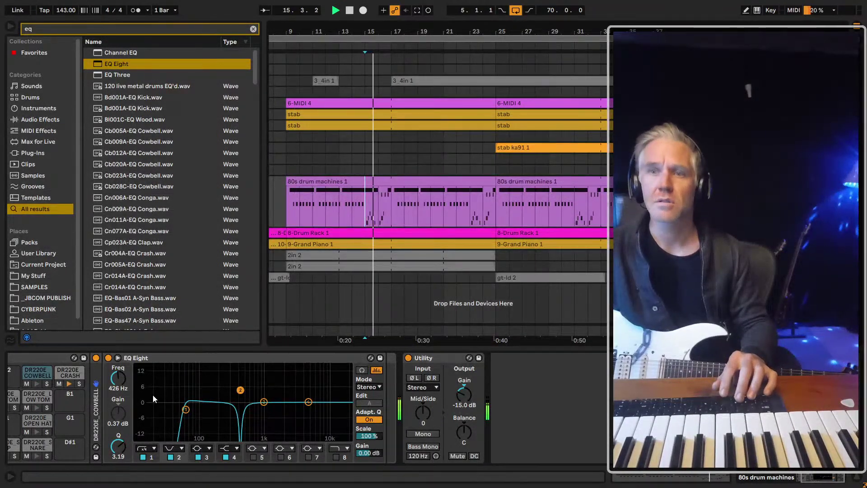
left_click_drag(119, 446, 118, 454)
key("space")
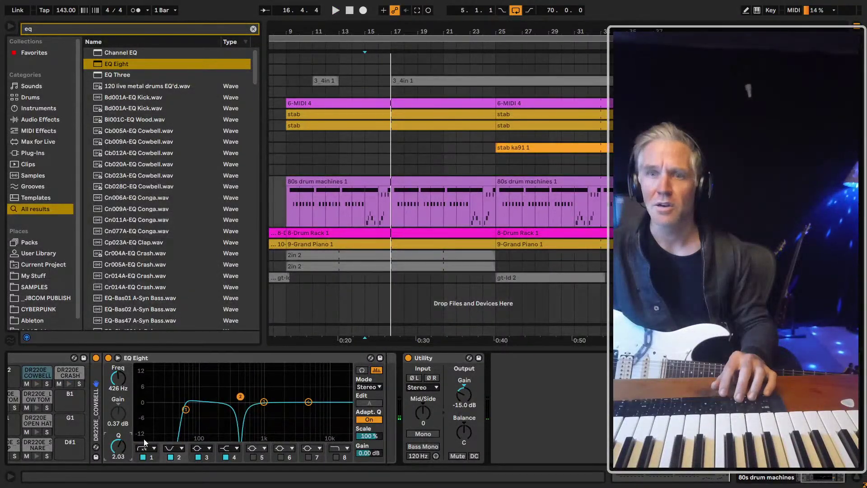
Retune the cowbell EQ's band 2 notch to 574 Hz with a Q of 2.39 while auditioning from bar 15
left_click(366, 210)
key("space")
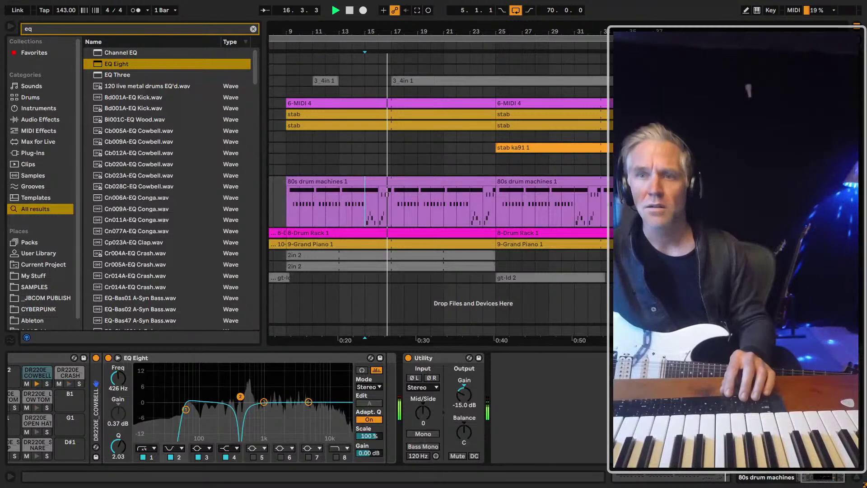
key("space")
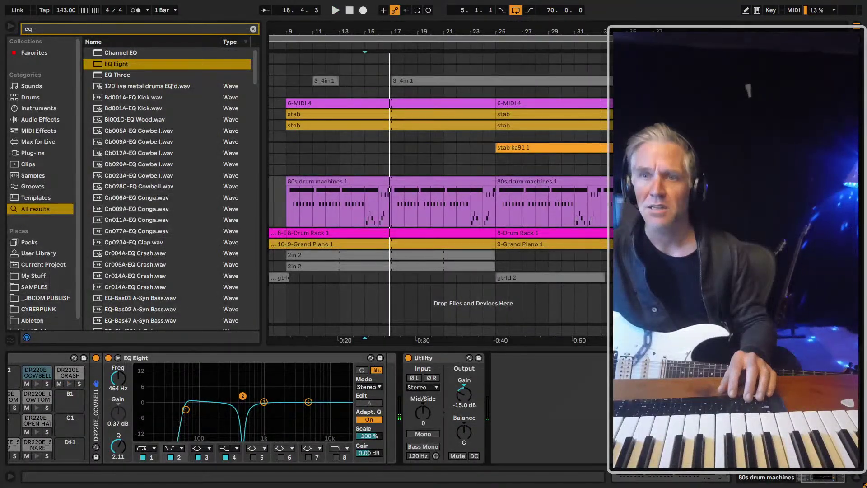
key("space")
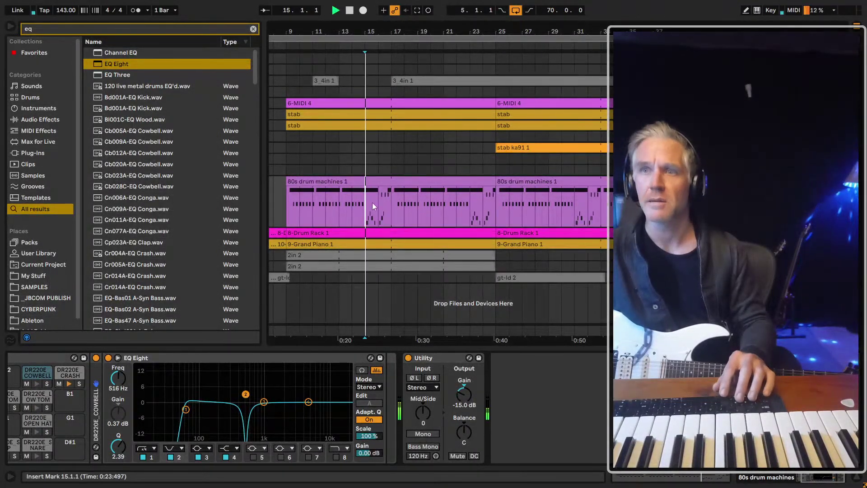
scroll(394, 214, "up", 3)
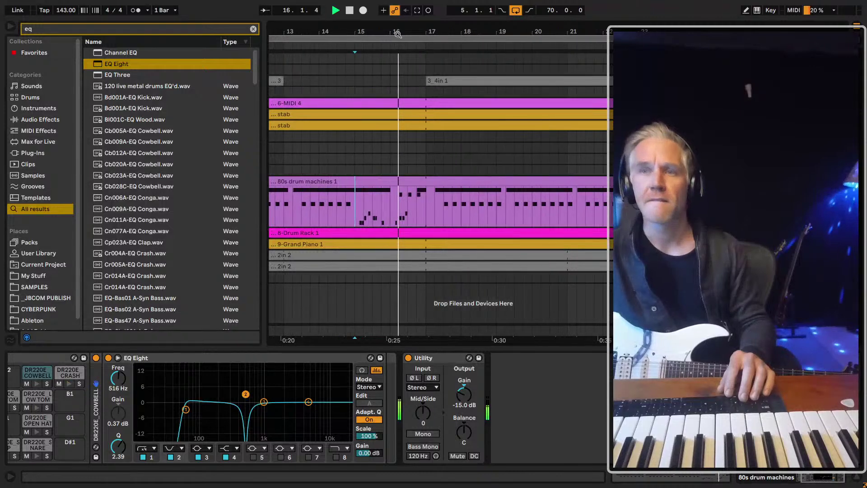
left_click_drag(247, 395, 249, 396)
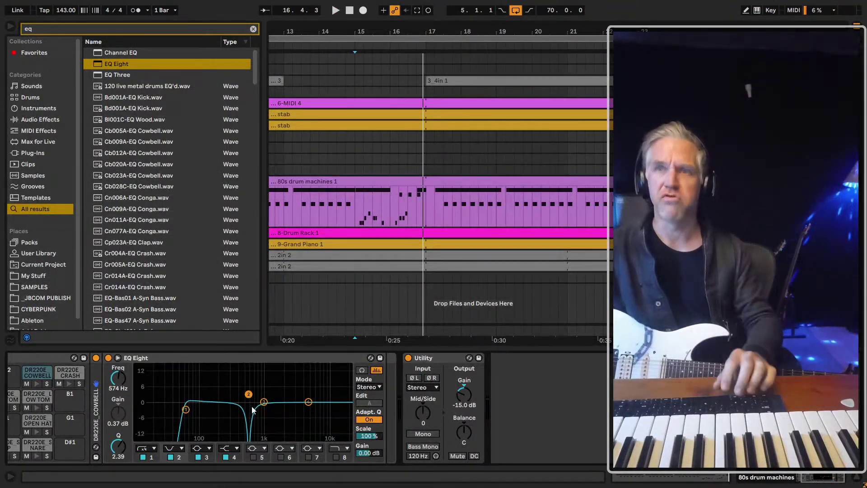
key("space")
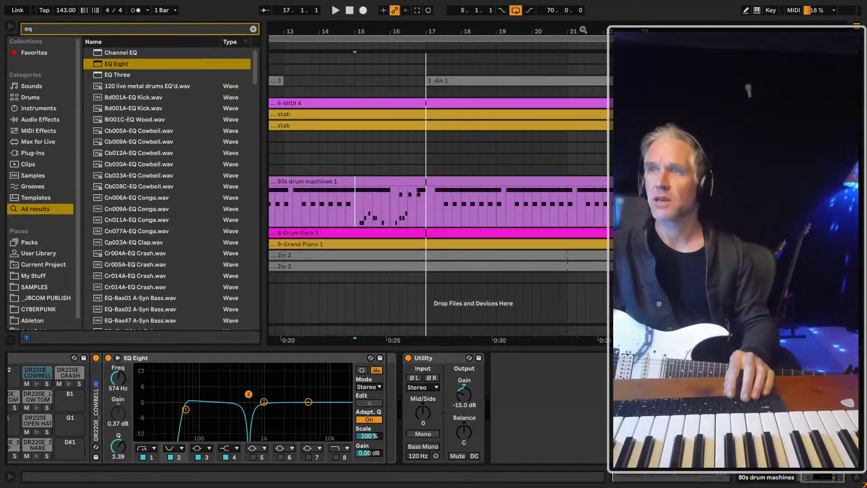
Zoom out the arrangement and select the first 80s drum machines clip, starting at bar 9
key("minus")
key("minus")
key("minus")
left_click(357, 180)
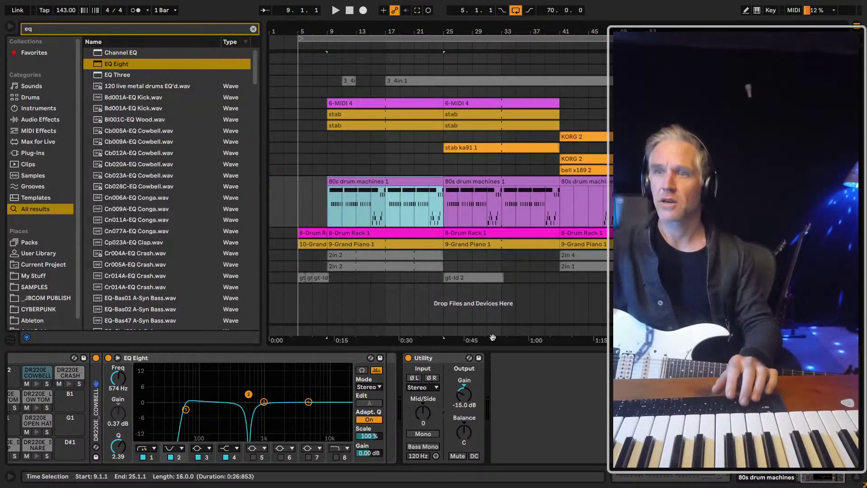
Search the browser for "standa" and insert A Standard Multiband Comp before the Utility on the 80s drum machines track
left_click(87, 29)
type("multi")
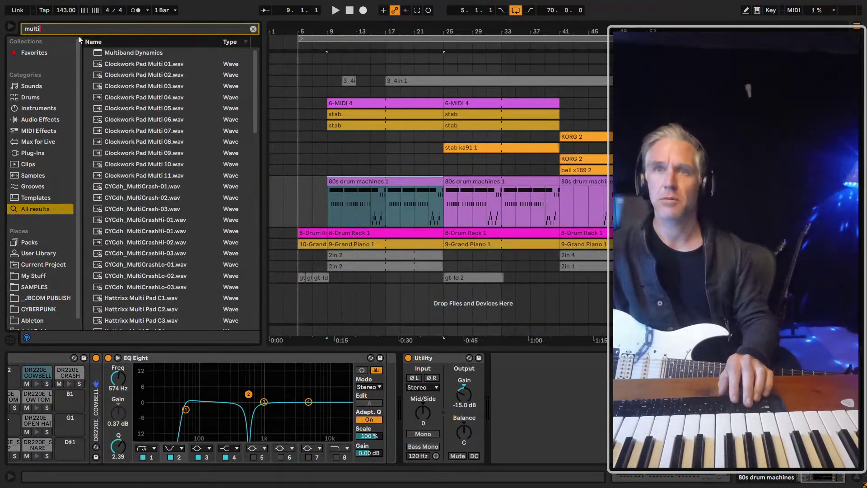
key("BackSpace")
key("BackSpace")
key("BackSpace")
type("standa")
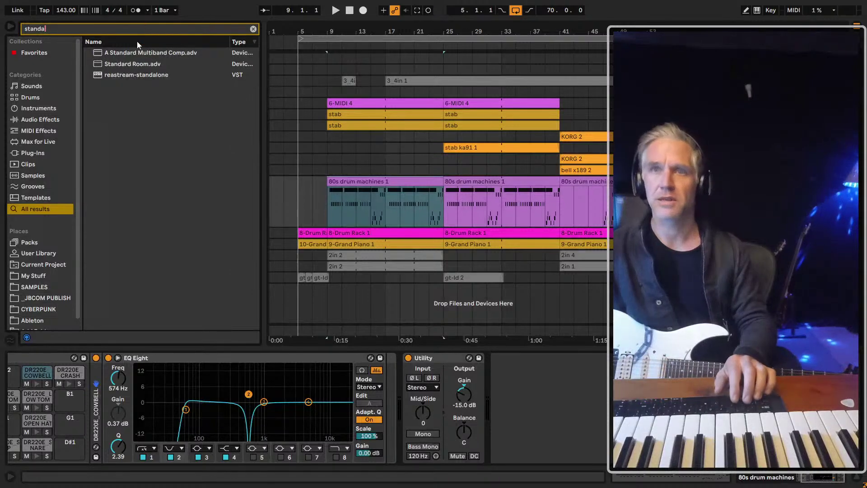
left_click(137, 52)
left_click_drag(489, 412, 413, 419)
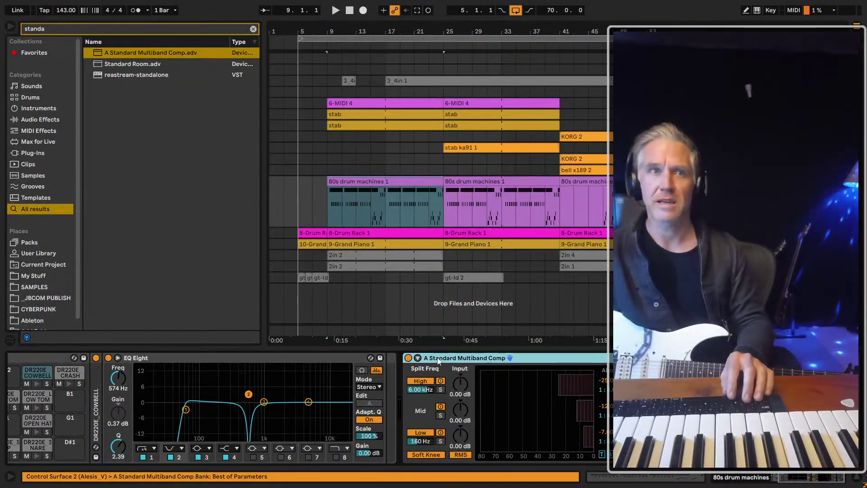
Play the drums from bar 9 and lower the high band's threshold in the multiband compressor
double_click(446, 358)
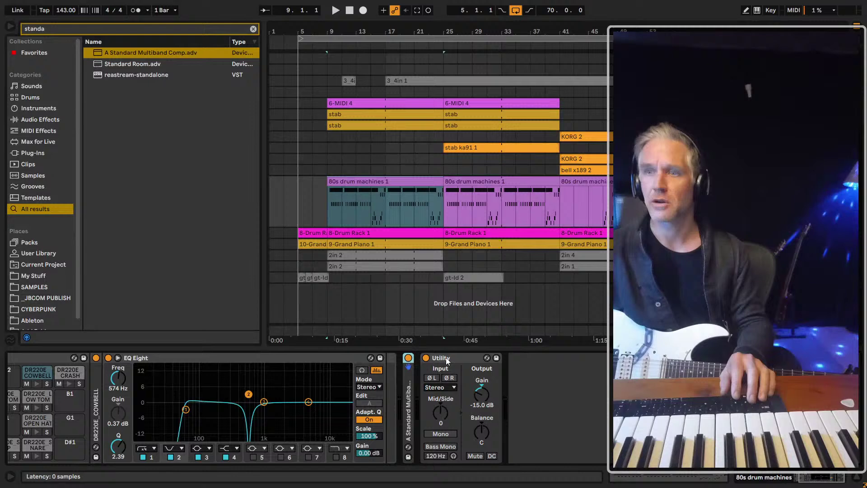
double_click(409, 401)
key("space")
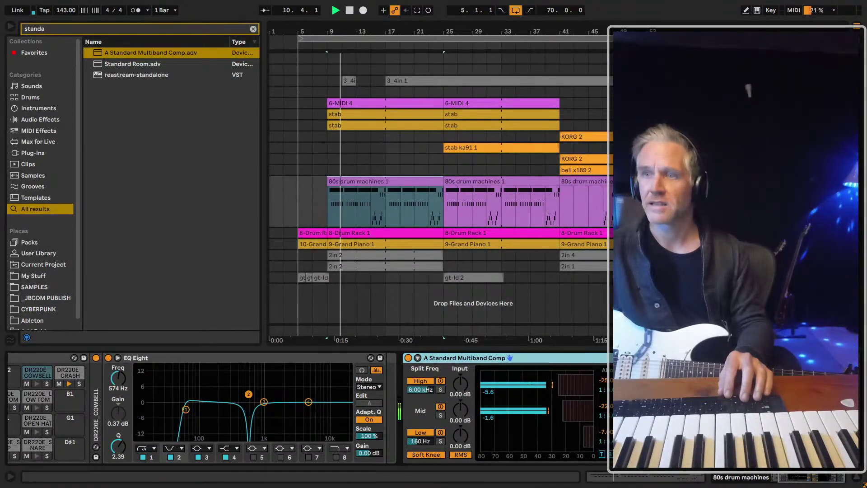
left_click_drag(561, 384, 553, 384)
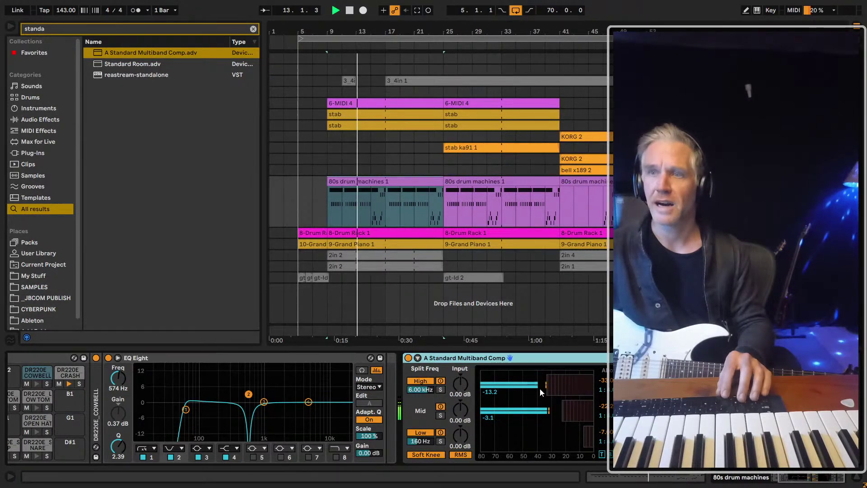
key("space")
Audition the compressed 80s drum machines fill repeatedly from bar 15 and save the Set
left_click(372, 208)
key("space")
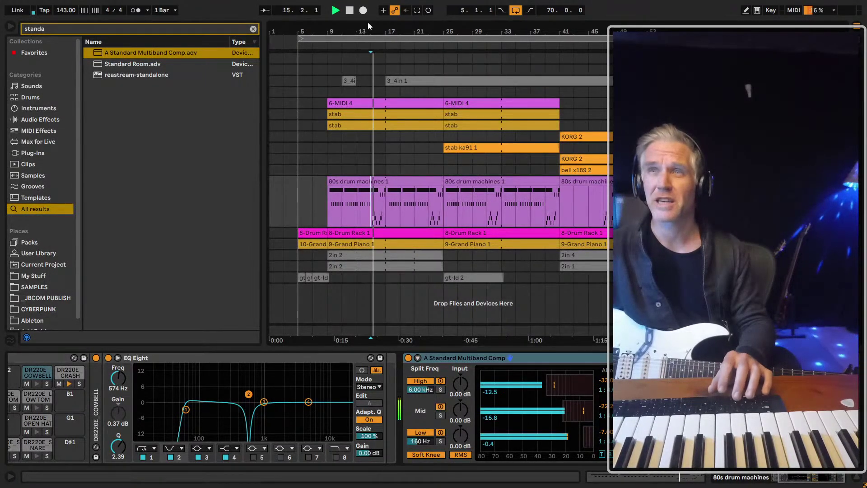
key("plus")
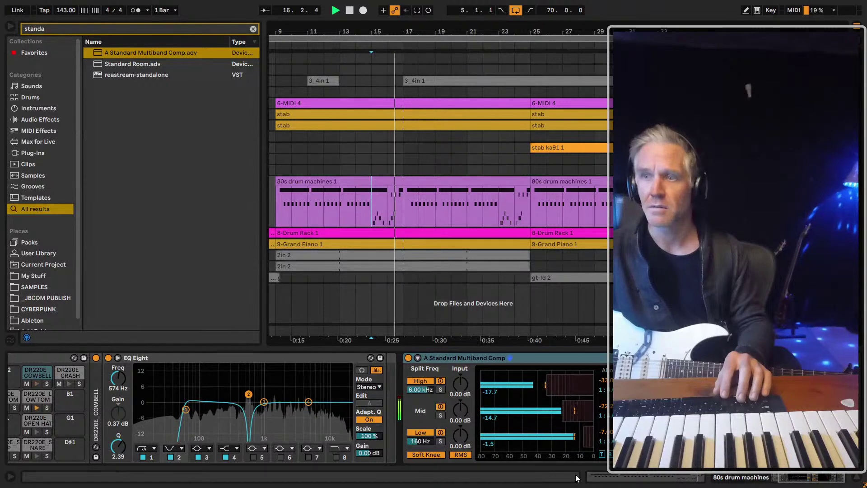
key("space")
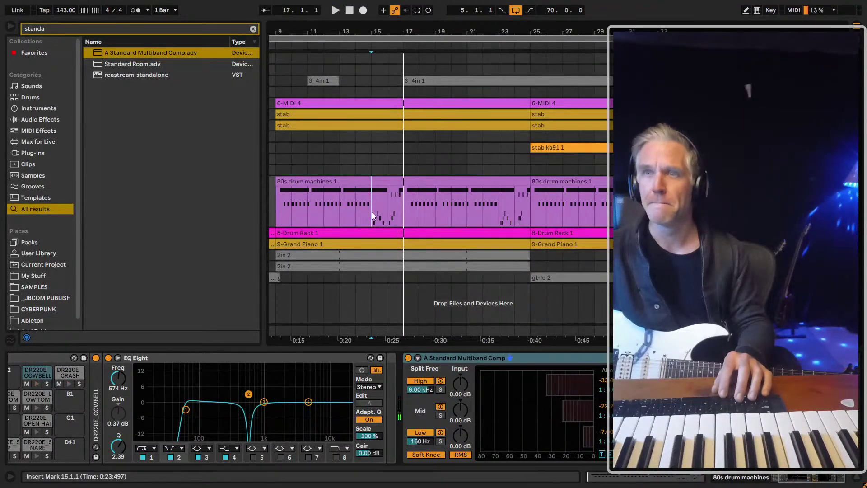
key("space")
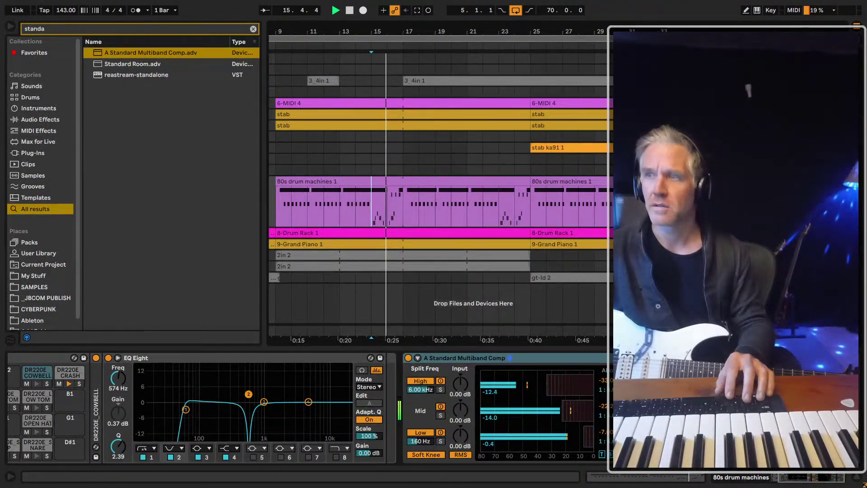
key("space")
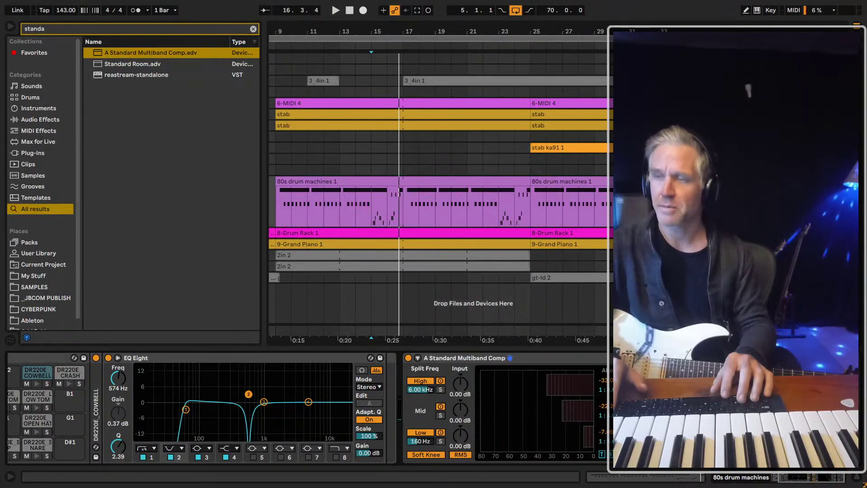
key("space")
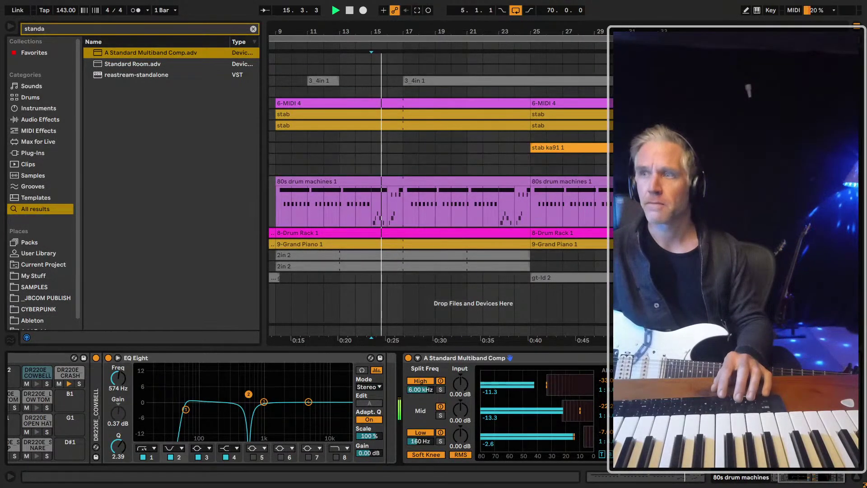
key("space")
key("space")
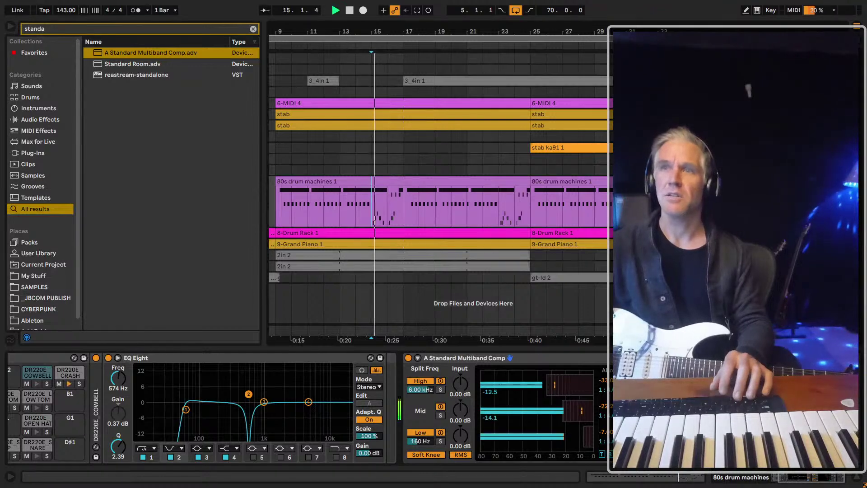
left_click_drag(434, 31, 451, 30)
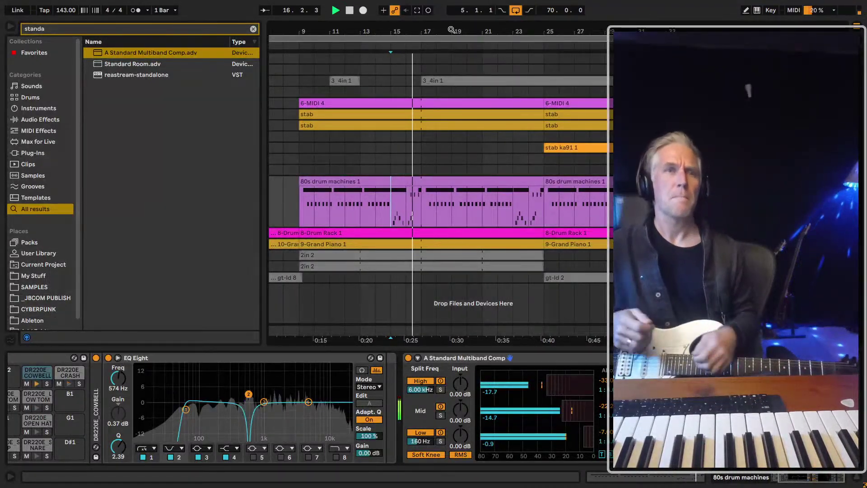
key("space")
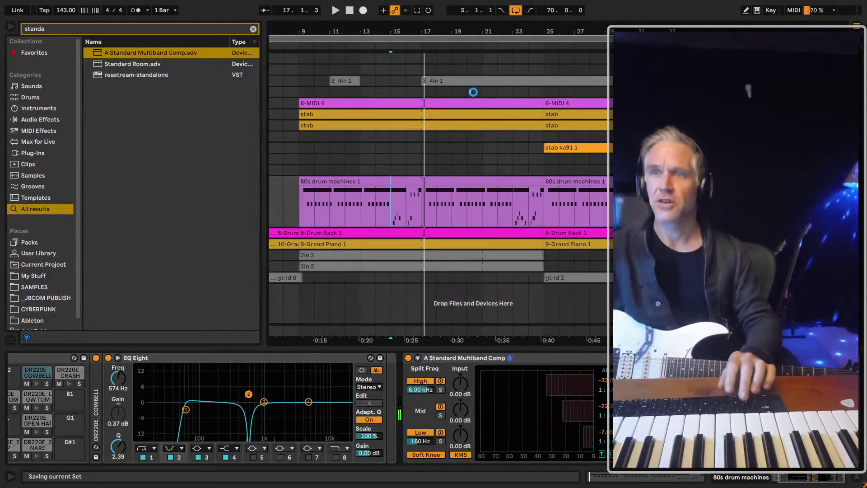
Set the Utility gain on the 80s drum machines track to -9 dB with the compressor collapsed, and fold the track
left_click(299, 195)
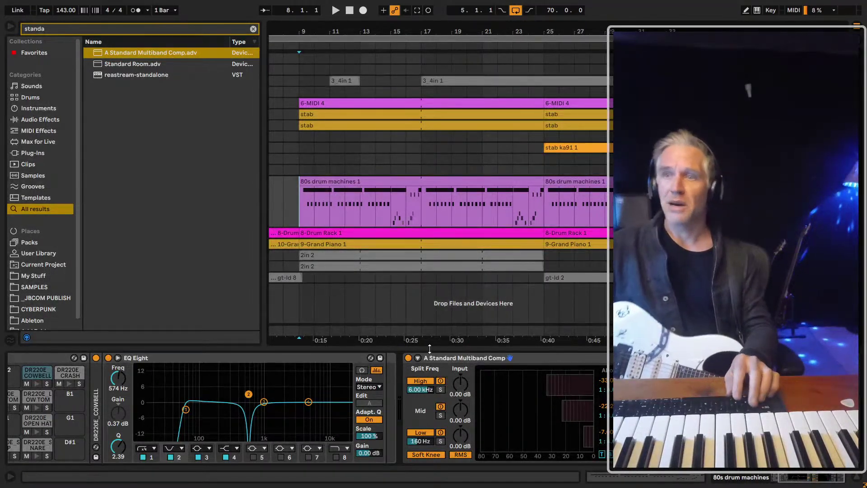
double_click(585, 357)
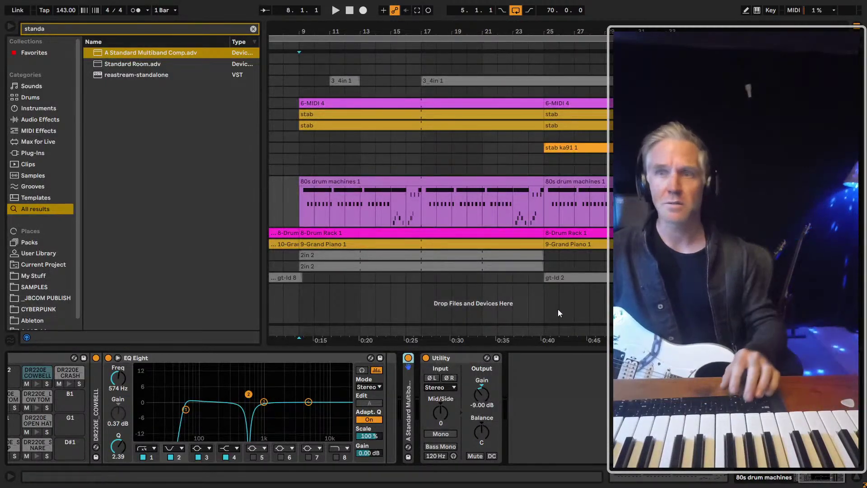
left_click(446, 365)
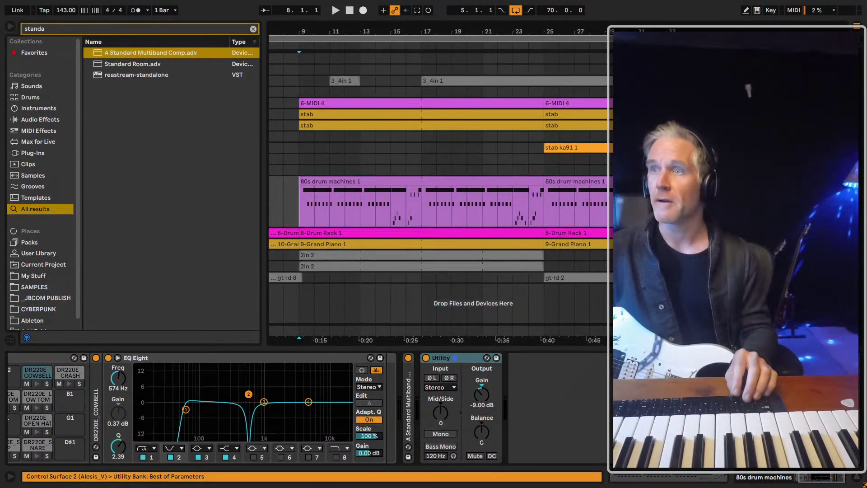
key("u")
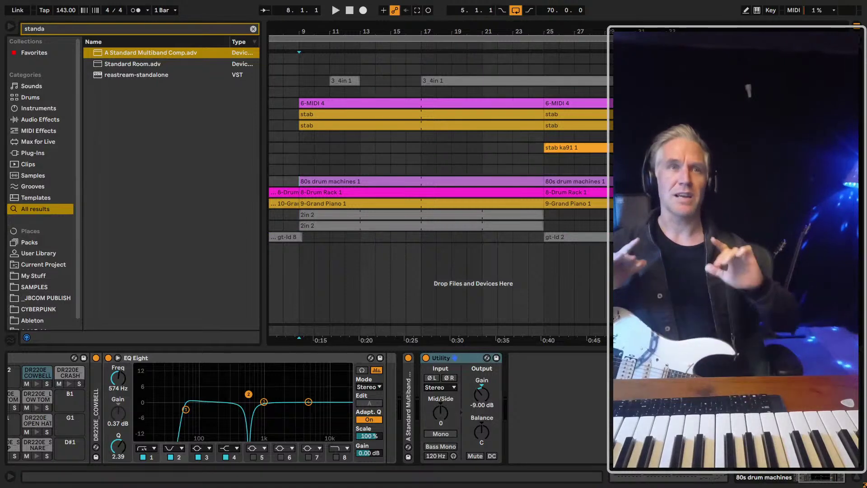
Select the first gt guitar track and set its Utility gain to -6 dB
scroll(438, 180, "left", 5)
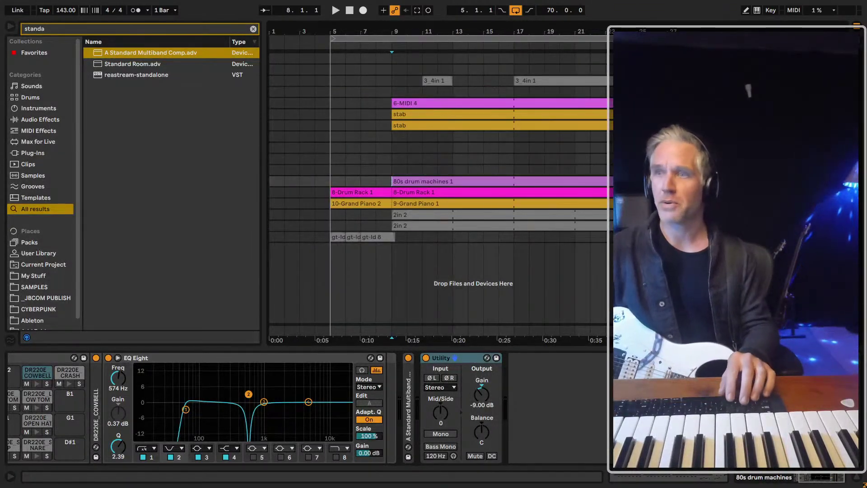
left_click(298, 237)
left_click_drag(262, 394, 261, 402)
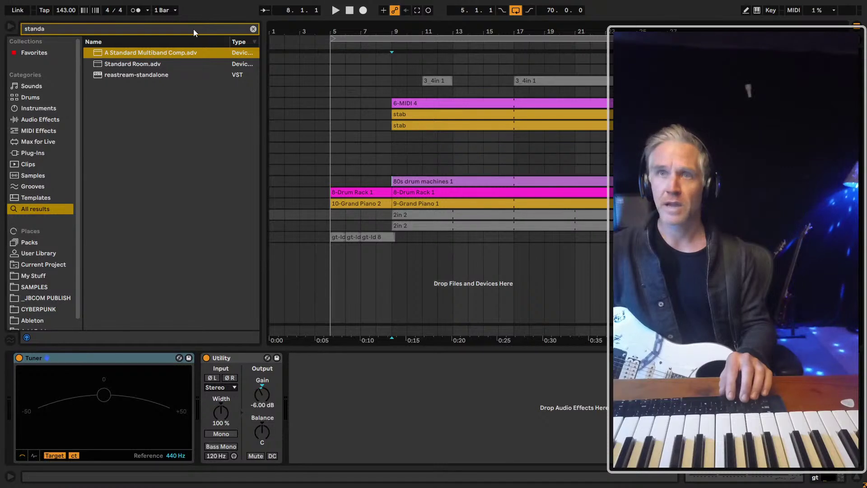
Search My Stuff for "gt-el" and import BUS GT-ELEC.als from My Utilities as a track below the premaster bus
key("ctrl+f")
type("gt-el")
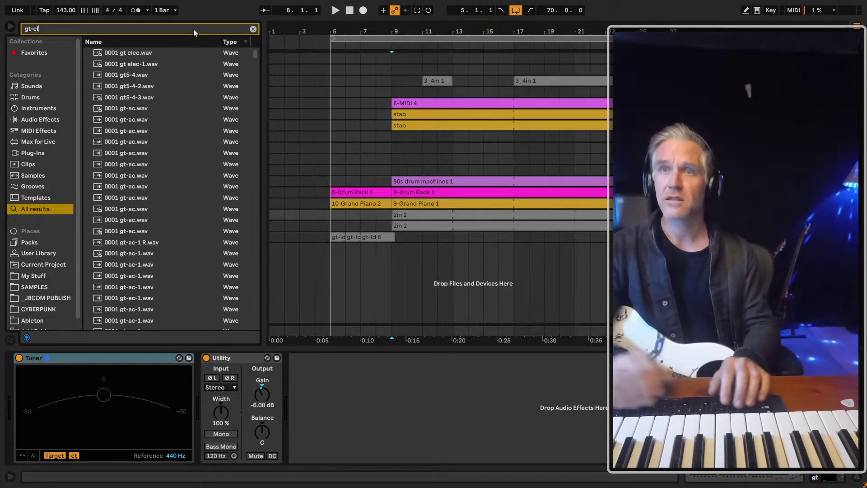
left_click(38, 265)
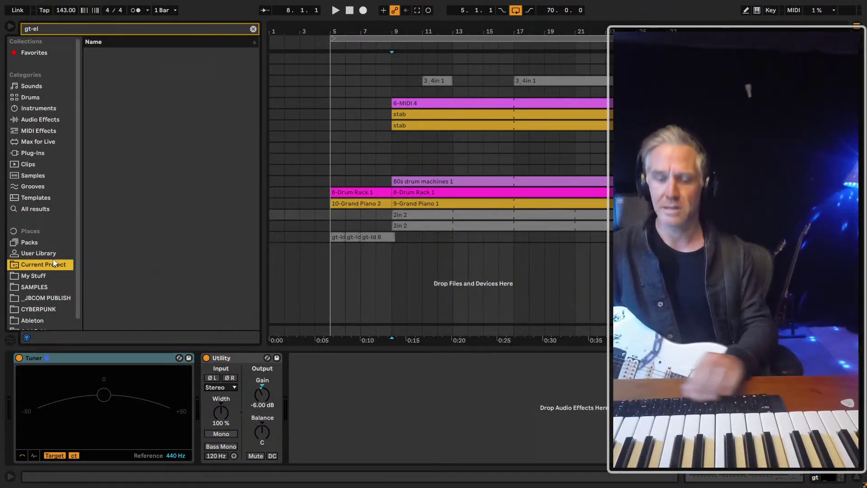
left_click(34, 276)
left_click(110, 53)
key("Right")
left_click(123, 66)
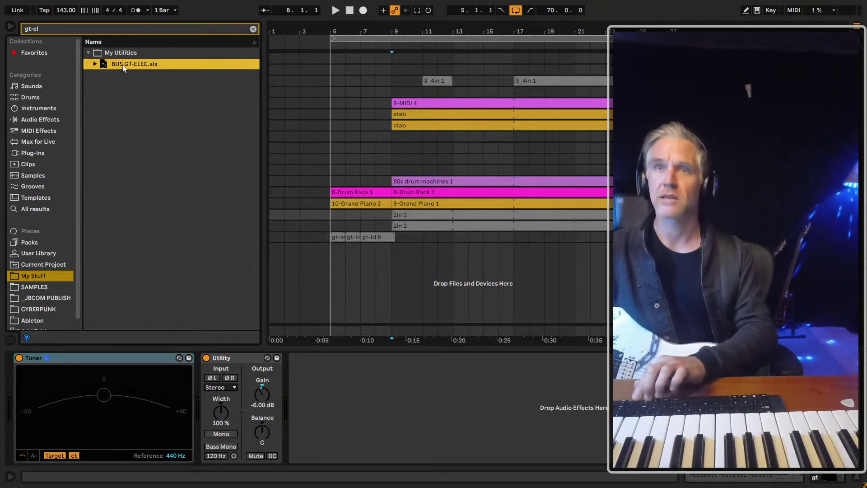
left_click_drag(126, 66, 732, 65)
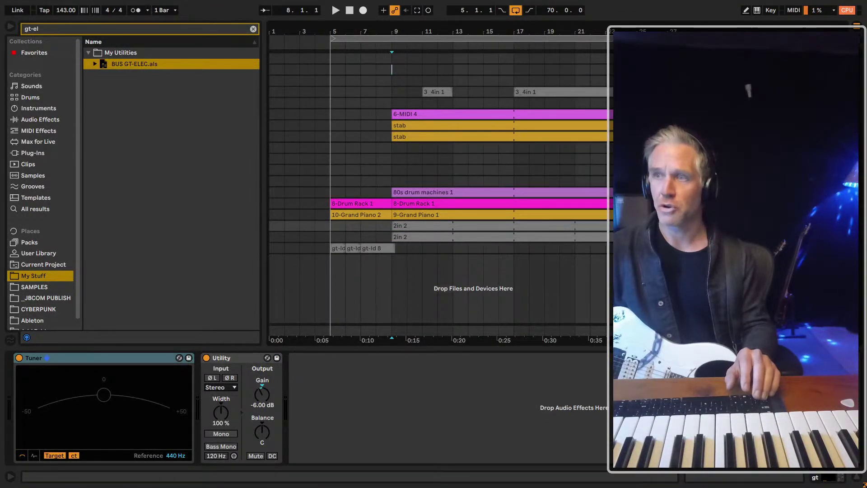
Show the tracks' routing in the Session View and send the audio output of the three selected guitar tracks to BUS GT-ELEC
key("Down")
key("Down")
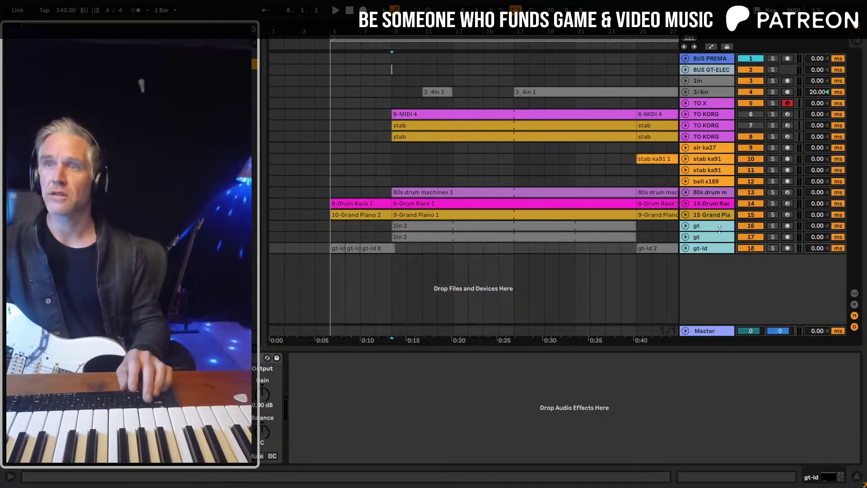
key("Tab")
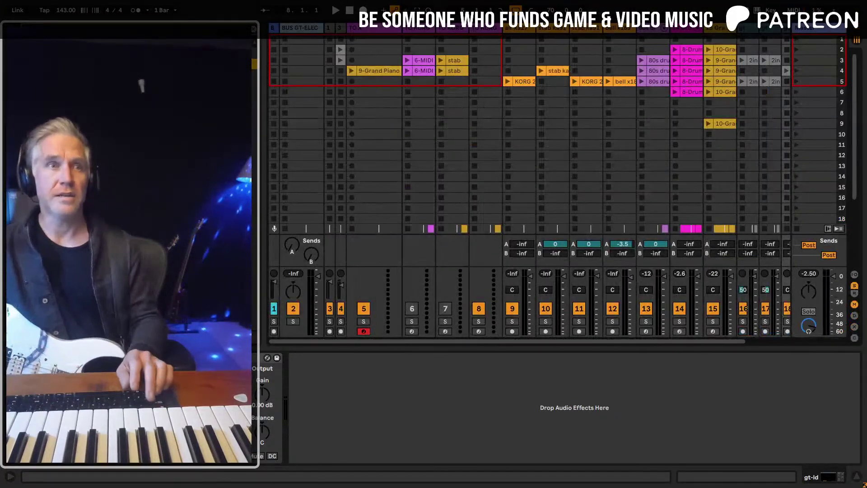
key("ctrl+alt+i")
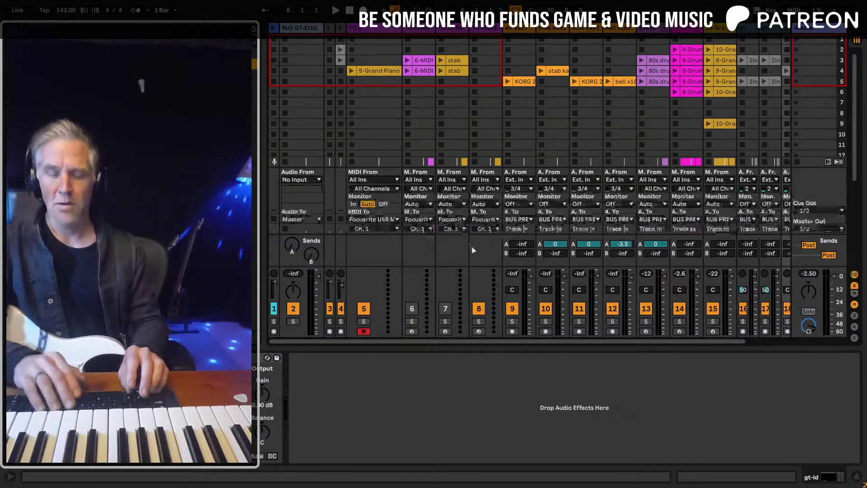
scroll(646, 162, "right", 2)
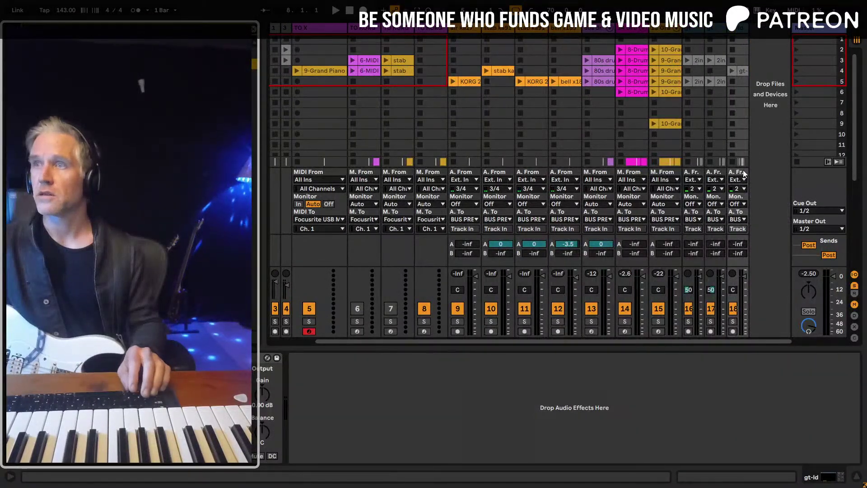
left_click(741, 219)
left_click(749, 267)
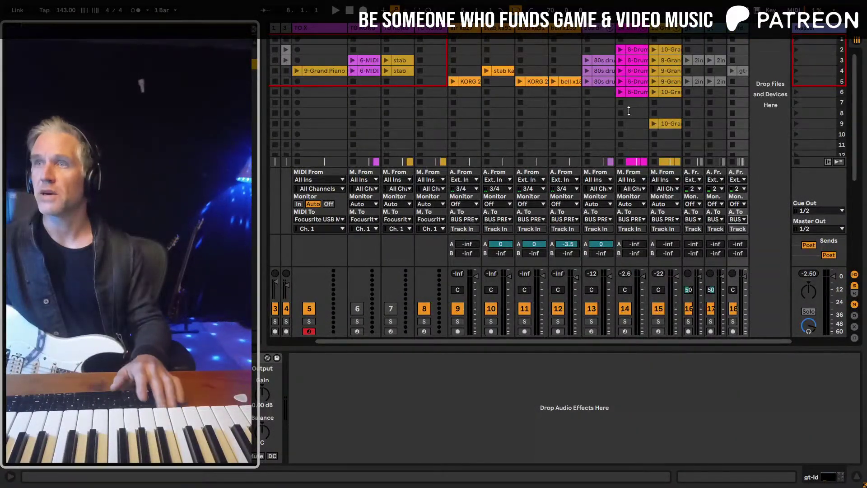
Route the audio output of BUS GT-ELEC to BUS PREMASTER, check the gt-ld track's output routing and return to the Arrangement View
scroll(562, 126, "left", 3)
left_click(311, 220)
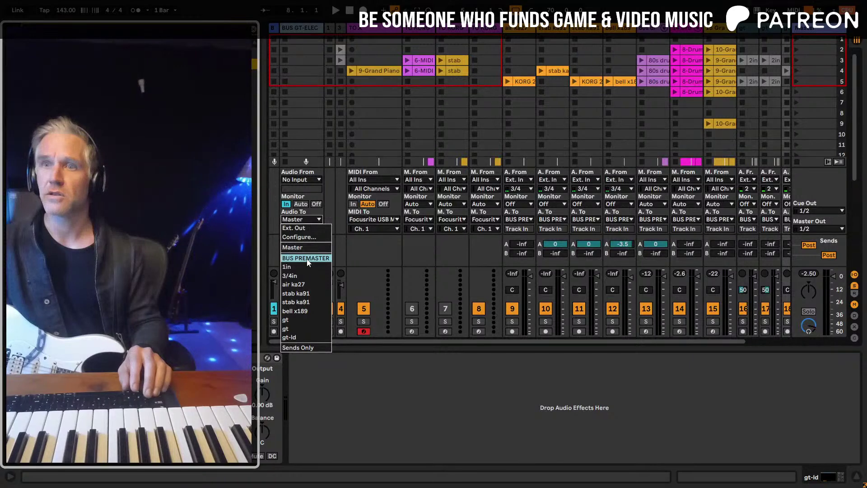
left_click(365, 234)
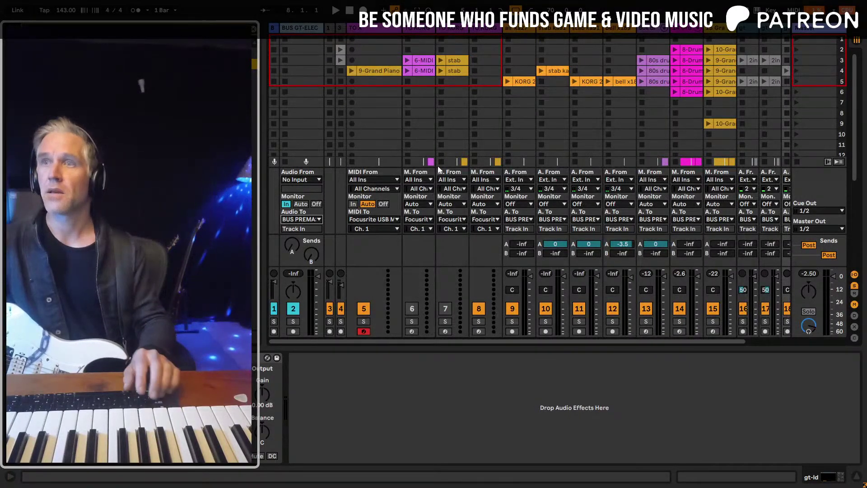
scroll(438, 166, "right", 2)
left_click(737, 219)
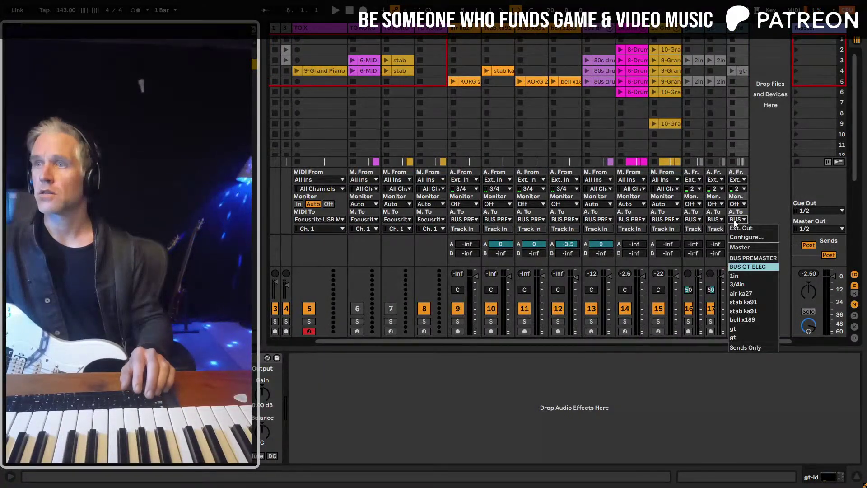
left_click(735, 222)
key("Tab")
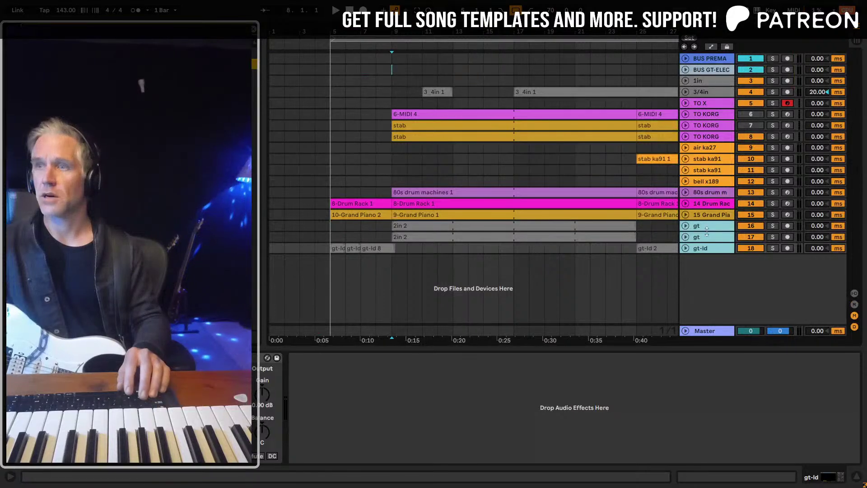
Solo the BUS GT-ELEC track and play back the guitars through its effects
left_click(708, 227)
left_click(715, 68)
left_click(772, 70)
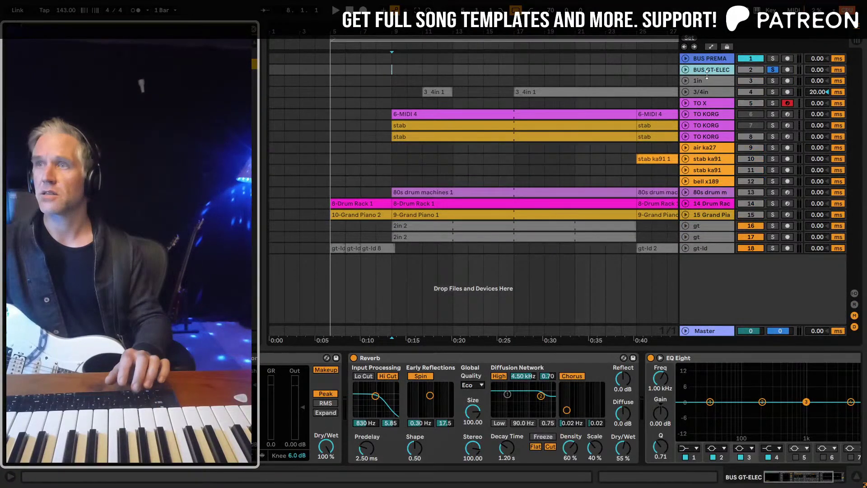
key("space")
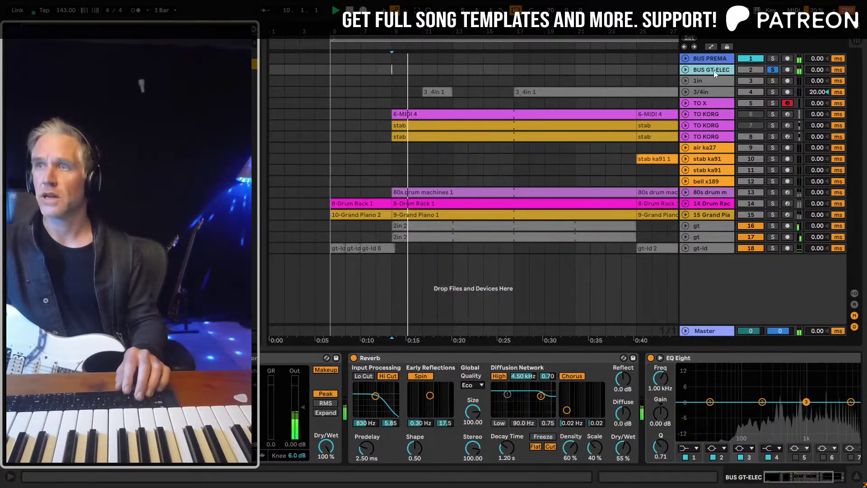
Set the Dry/Wet of the Reverb on BUS GT-ELEC to 59%
left_click(607, 450)
left_click(622, 448)
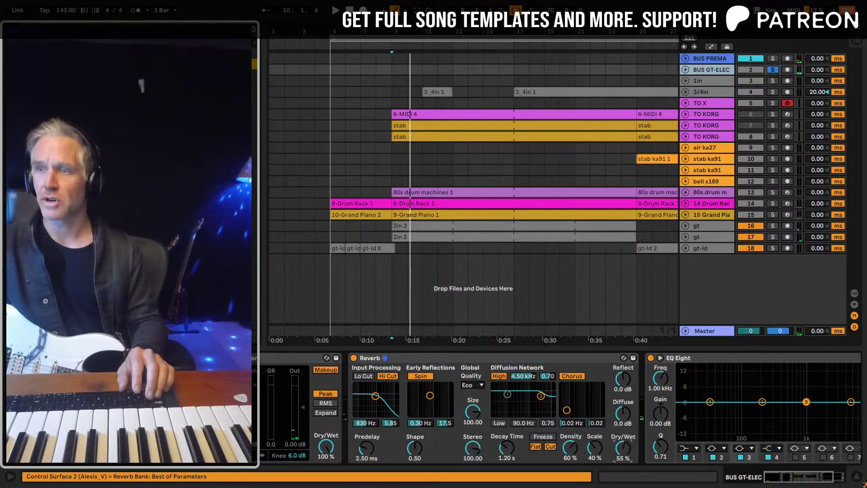
left_click(456, 365)
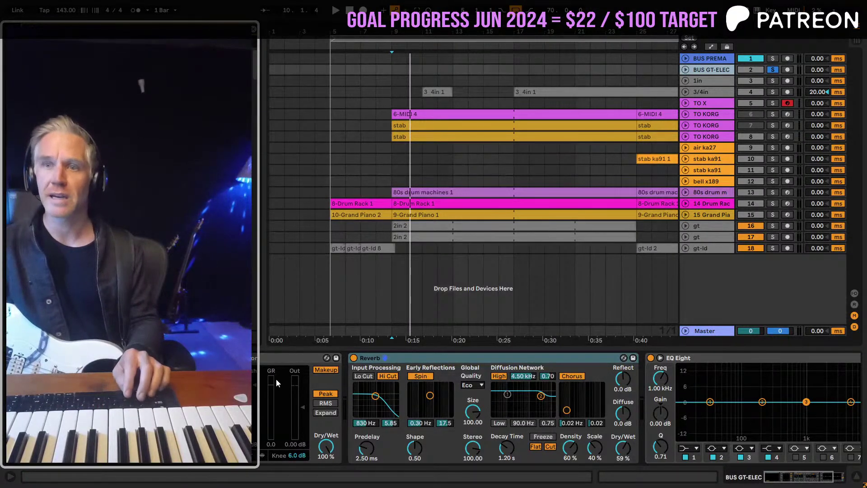
Add a Hybrid Reverb after the Compressor on BUS GT-ELEC and delete the original Reverb device
left_click(270, 360)
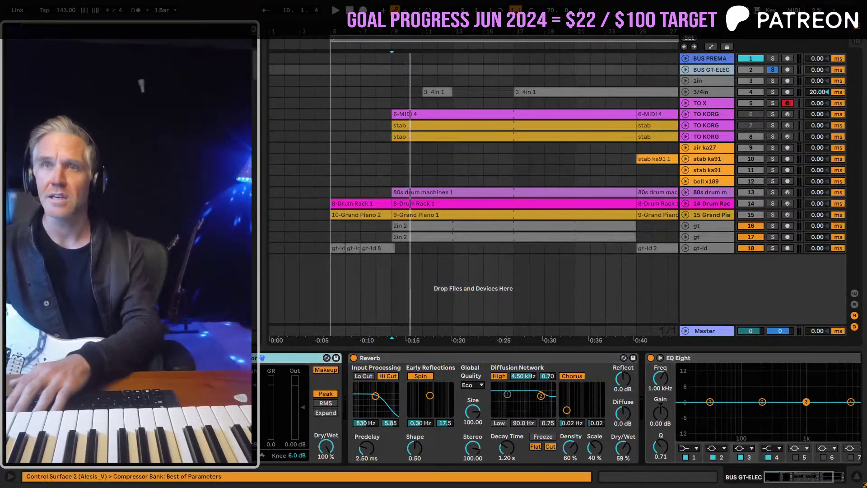
left_click_drag(262, 358, 334, 383)
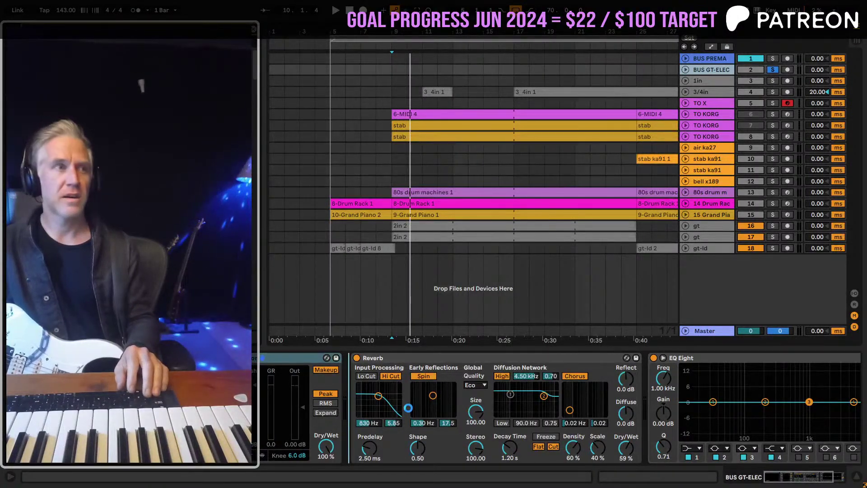
left_click_drag(408, 408, 409, 407)
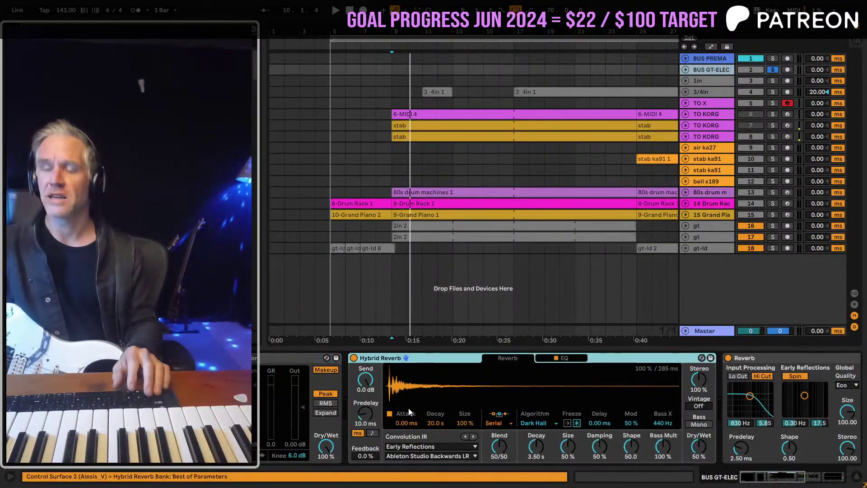
left_click(412, 365)
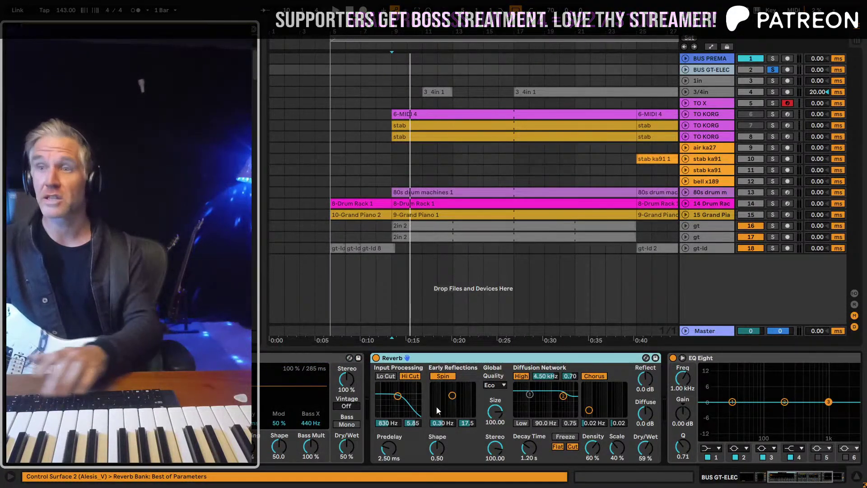
key("Delete")
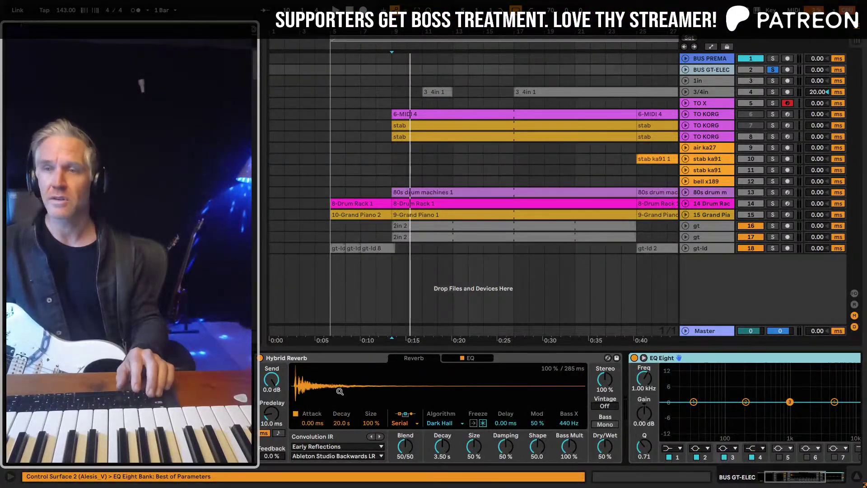
scroll(340, 391, "left", 2)
left_click(350, 366)
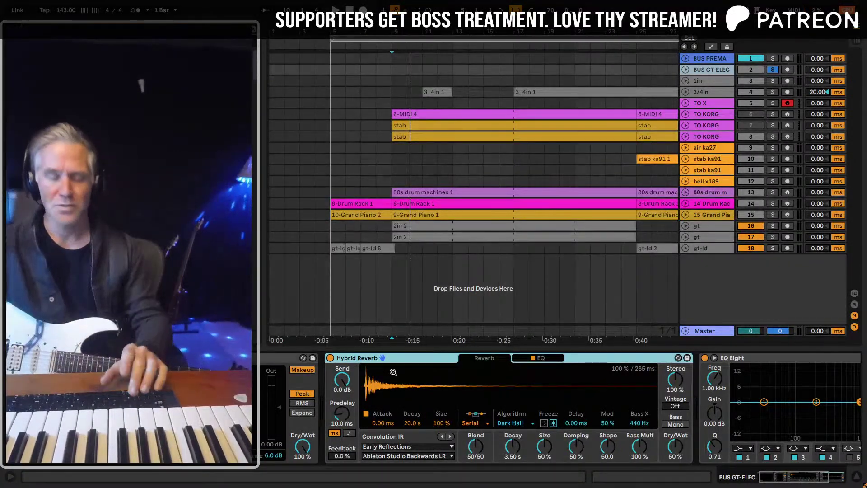
Place the insert marker at bar 5 and save the Set
left_click(392, 168)
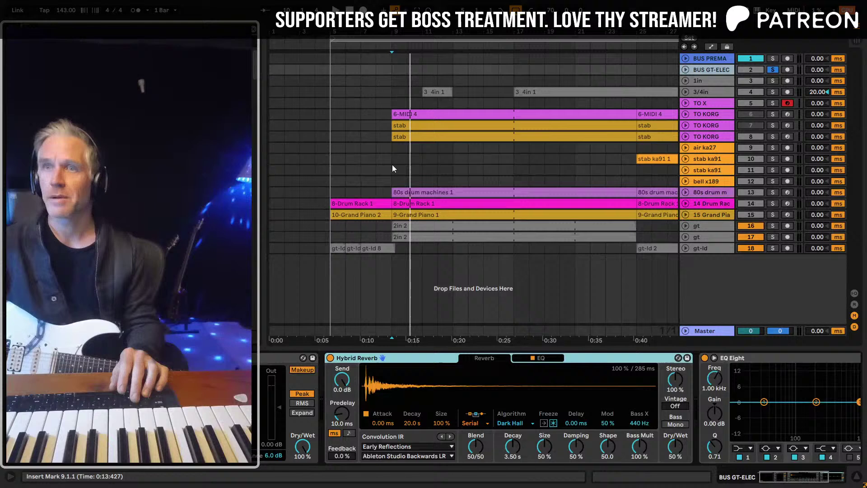
left_click(332, 181)
key("ctrl+s")
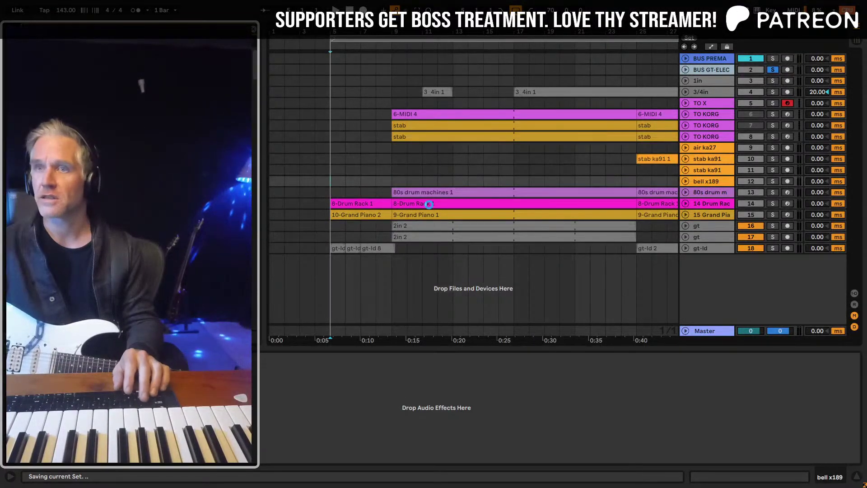
Play the soloed BUS GT-ELEC from bar 5 and unfold the gt-ld track
left_click(702, 228)
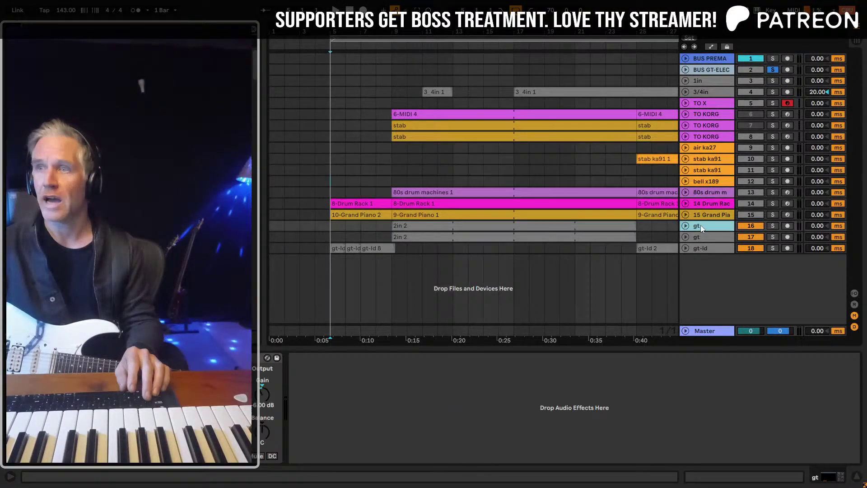
left_click(697, 250)
left_click(698, 71)
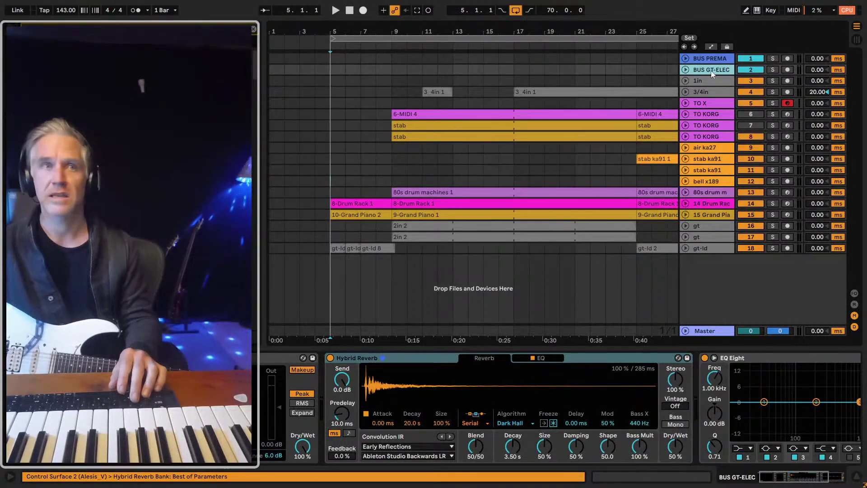
key("space")
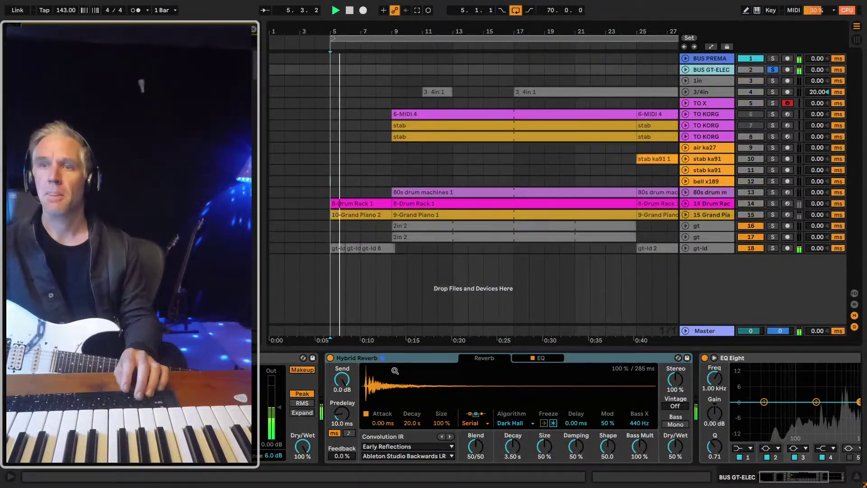
left_click(685, 248)
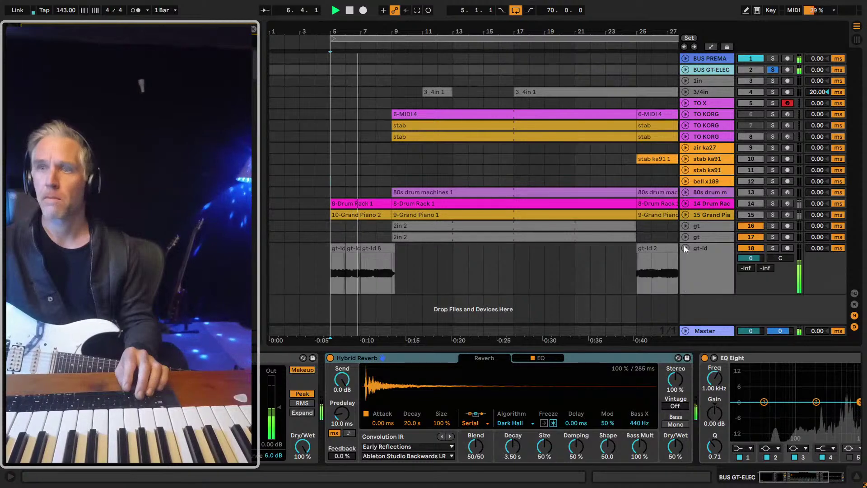
Change band 1 of the guitar bus EQ Eight to a low cut at about 114 Hz and boost band 2 by 2.85 dB at 190 Hz
left_click(724, 363)
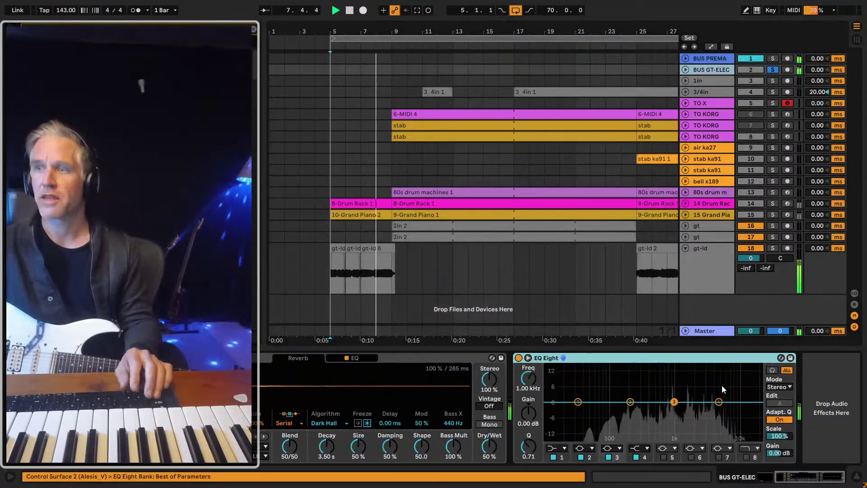
left_click(553, 447)
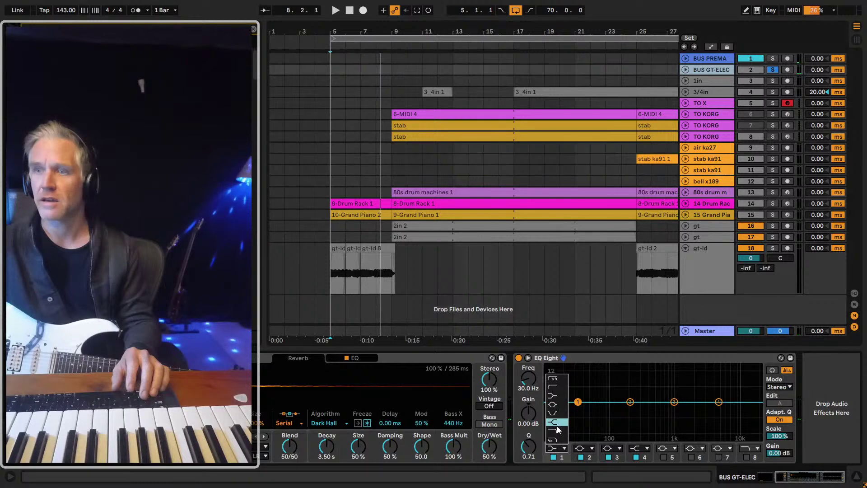
left_click(560, 391)
left_click_drag(577, 408, 608, 412)
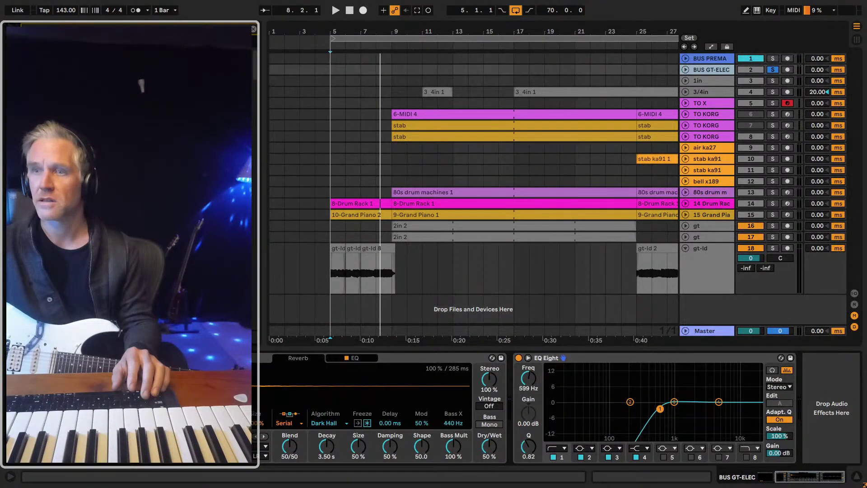
left_click_drag(653, 407, 649, 408)
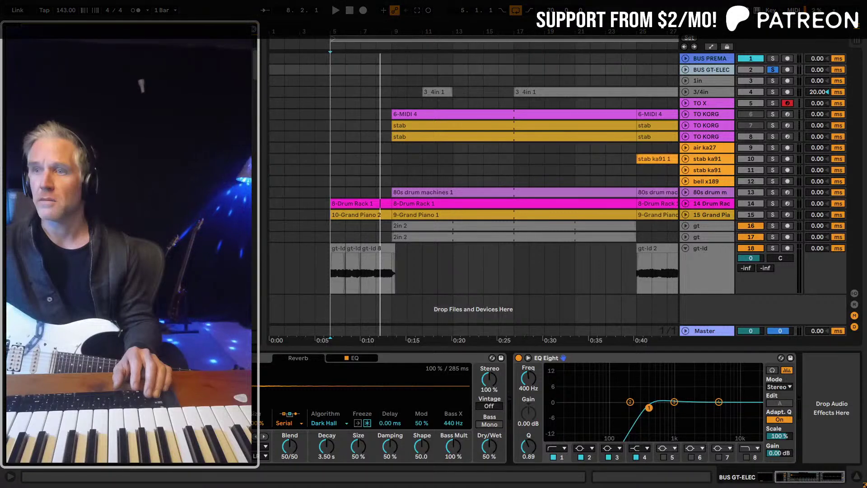
key("space")
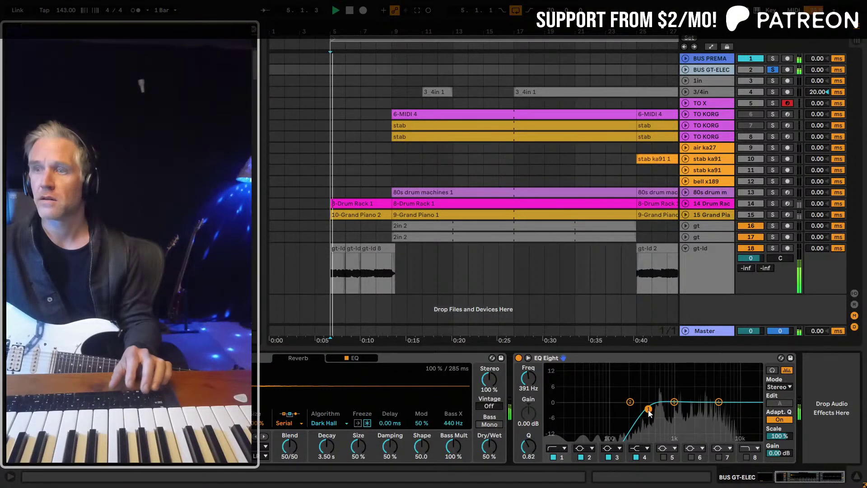
left_click_drag(648, 409, 628, 395)
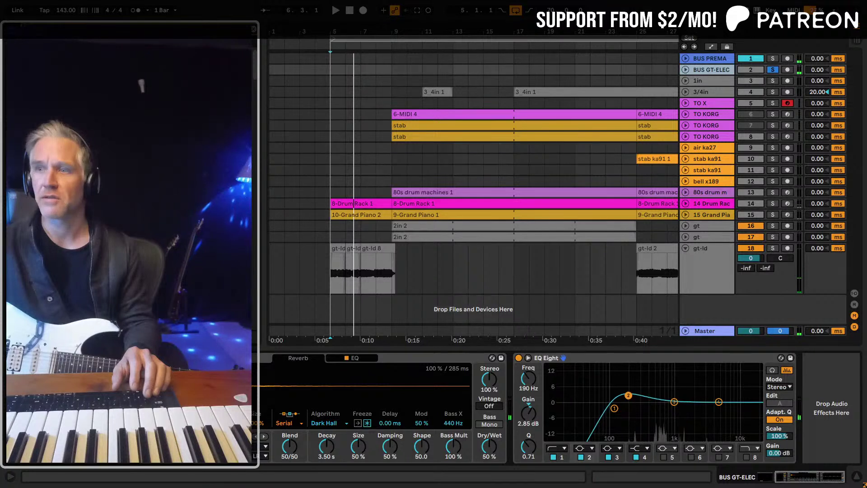
Switch EQ Eight band 1 to the steepest low cut at 141 Hz with a Q of 0.61, and audition the gt-ld clips
left_click(557, 450)
left_click(557, 380)
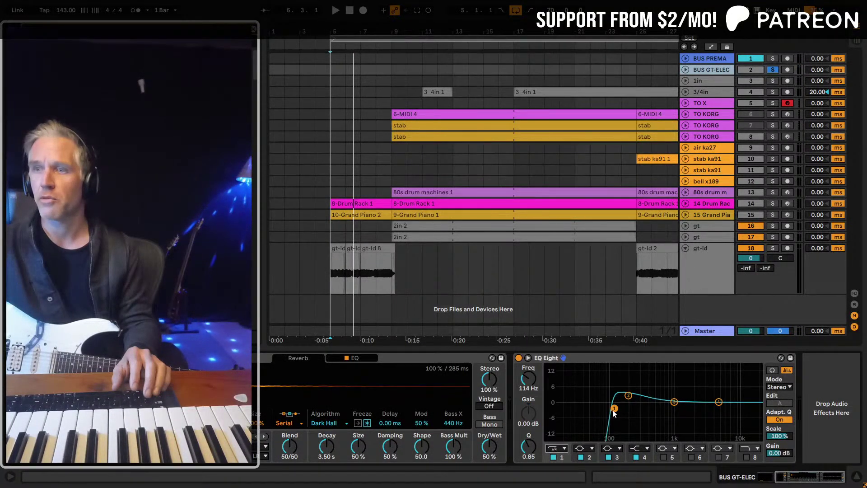
key("space")
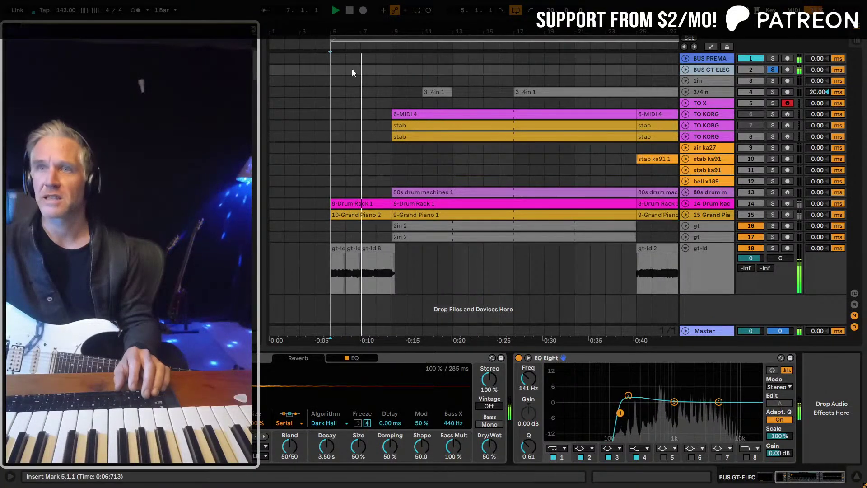
left_click_drag(333, 30, 386, 193)
key("space")
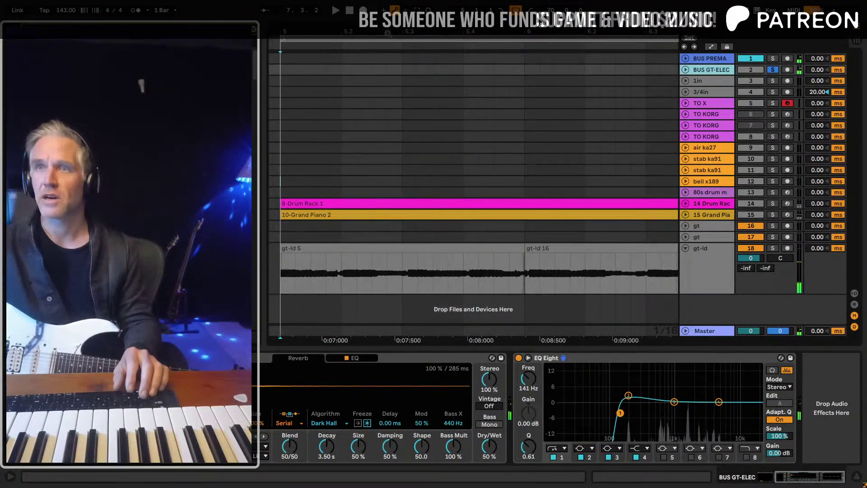
key("minus")
key("minus")
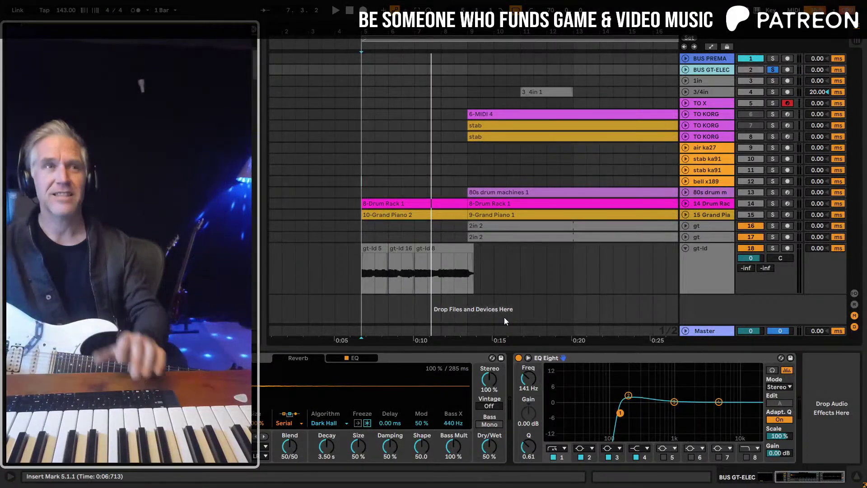
Play the lead guitar from bar 5, then select the first gt-ld clip and inspect its start up close
key("space")
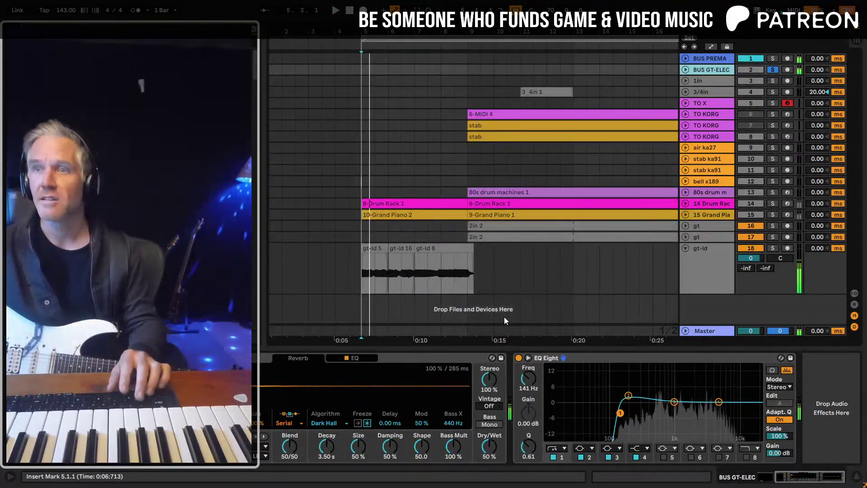
key("space")
key("plus")
key("plus")
key("plus")
key("plus")
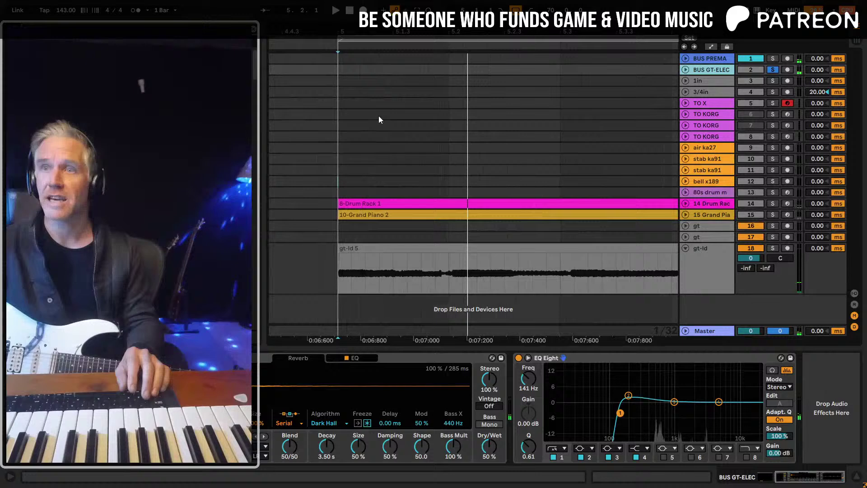
left_click(351, 246)
mouse_move(339, 255)
left_mouse_down()
mouse_move(268, 255)
mouse_move(346, 255)
mouse_move(339, 255)
left_mouse_up()
key("minus")
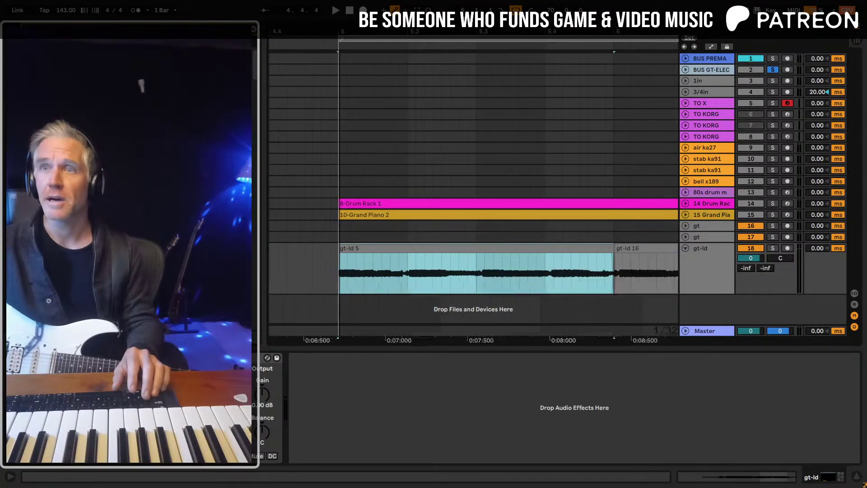
key("minus")
key("minus")
key("minus")
Play the soloed guitar part, fold the gt-ld track and show the devices of BUS GT-ELEC
key("space")
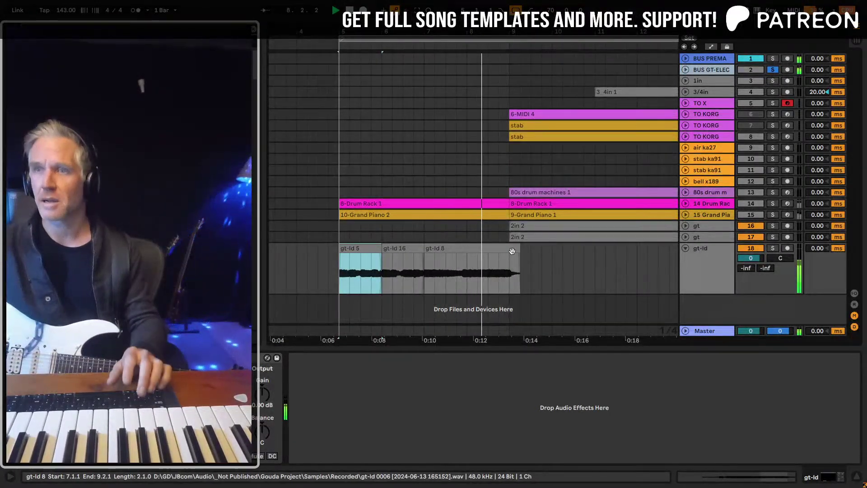
key("minus")
key("minus")
key("minus")
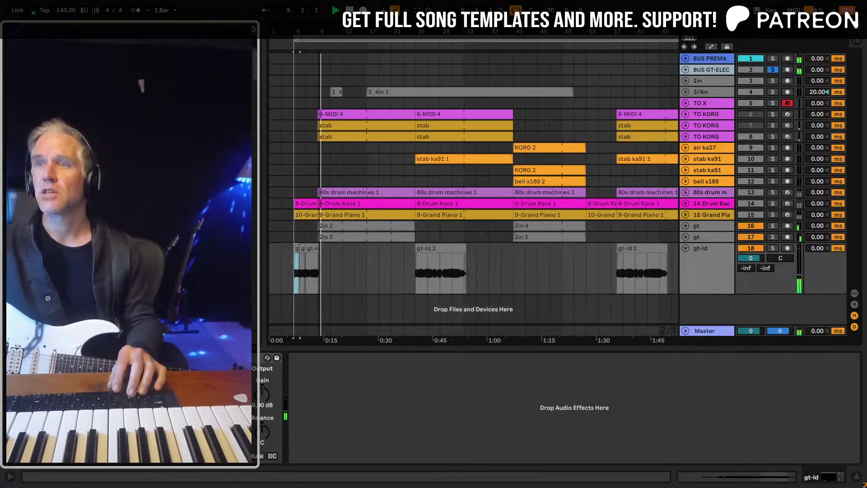
key("minus")
key("plus")
key("plus")
key("plus")
key("plus")
key("minus")
key("minus")
key("minus")
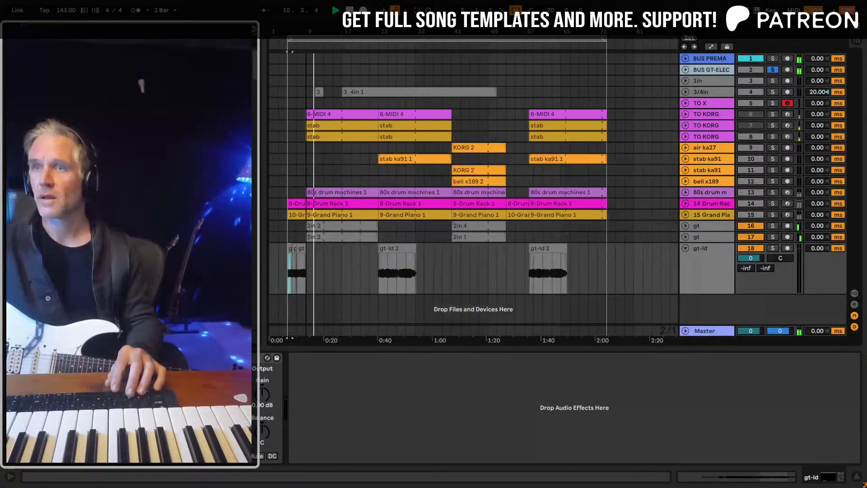
left_click(685, 248)
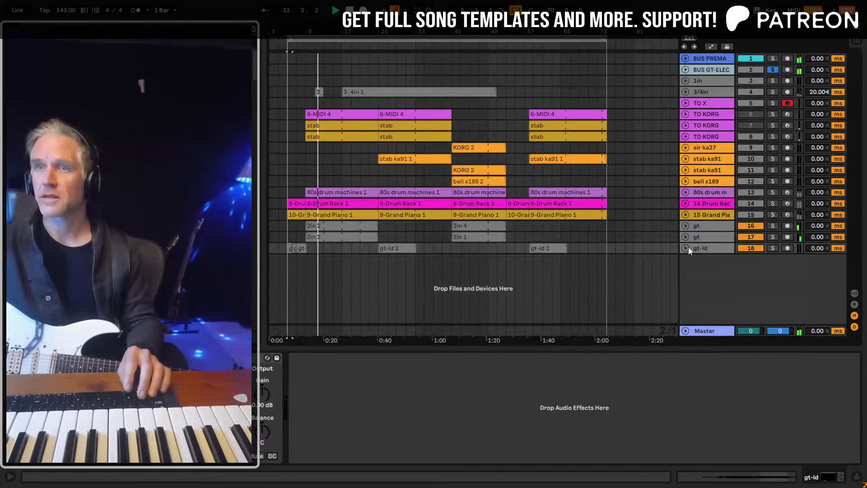
left_click(707, 71)
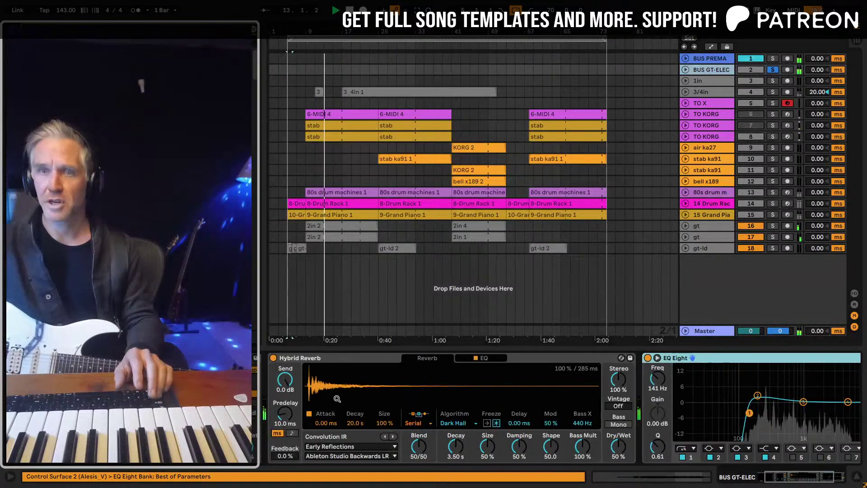
scroll(336, 399, "left", 2)
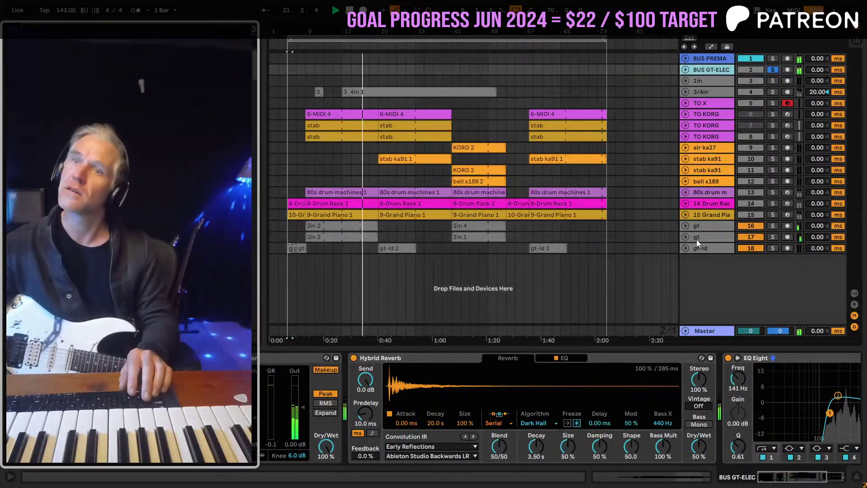
Try a Gate after EQ Eight on the guitar bus with a threshold of -39.2 dB and a return of 7.62 dB
left_click(326, 90)
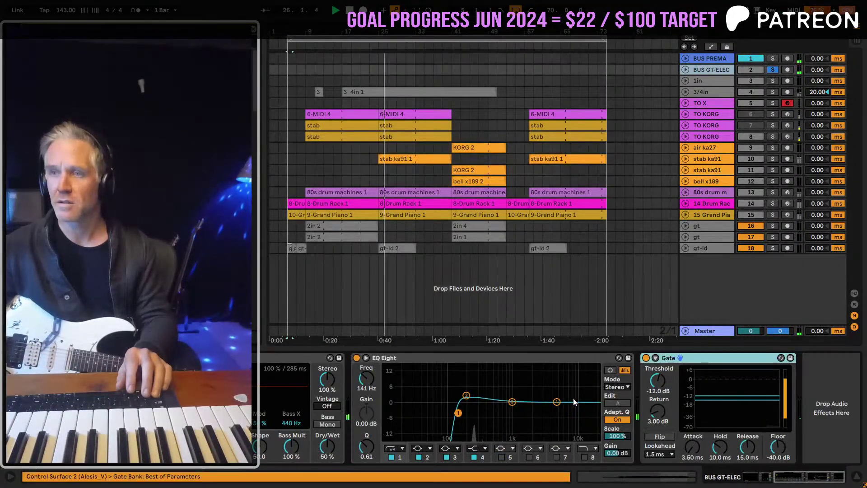
mouse_move(668, 385)
left_mouse_down()
mouse_move(657, 411)
mouse_move(657, 398)
left_mouse_up()
key("space")
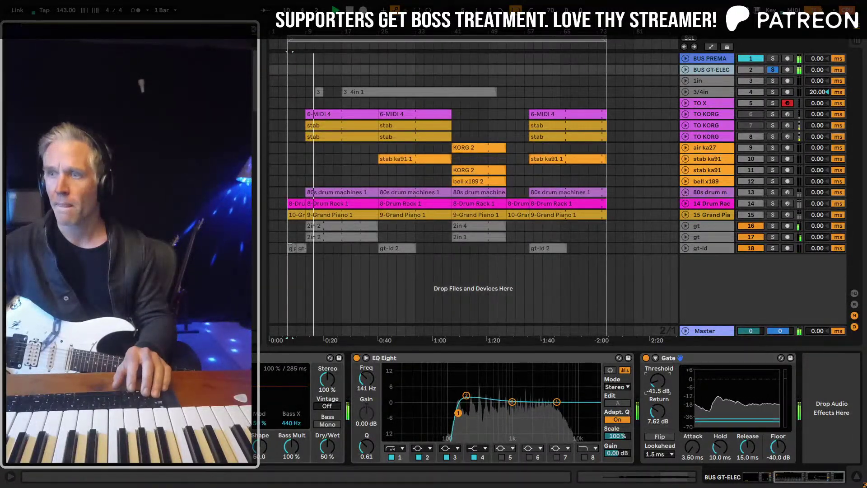
left_click_drag(658, 381, 658, 377)
left_click_drag(314, 32, 314, 76)
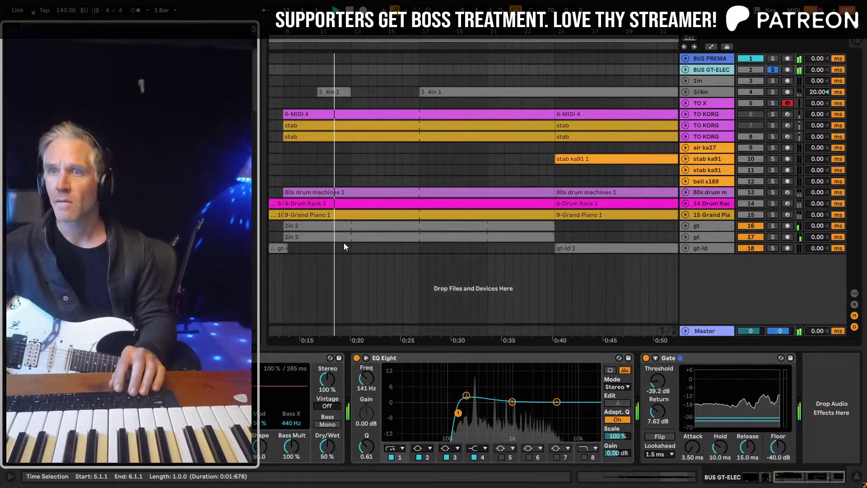
Place the insert marker at bar 13 and remove the Gate from the guitar bus
left_click(344, 247)
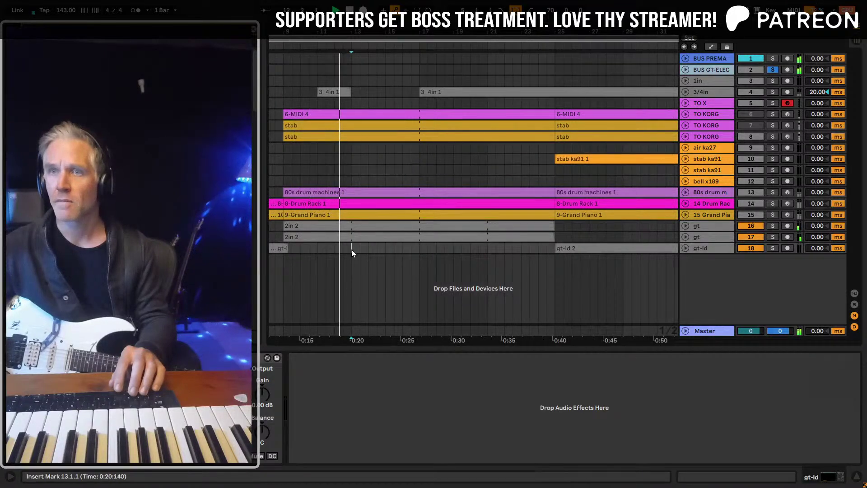
left_click(714, 69)
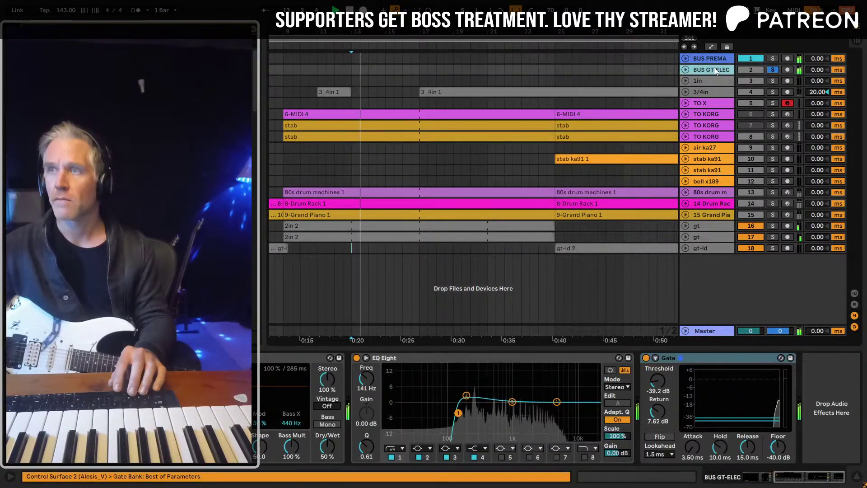
left_click(683, 361)
key("Delete")
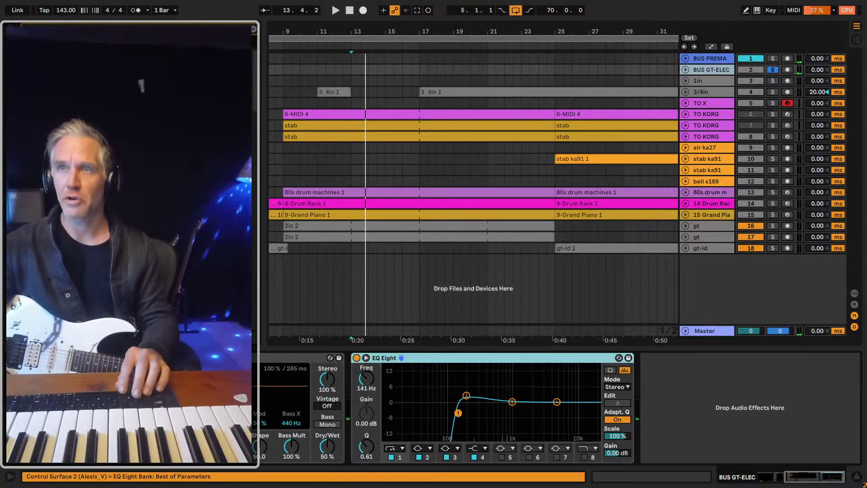
Unsolo the guitar bus and play the full mix from bar 13
key("w")
key("space")
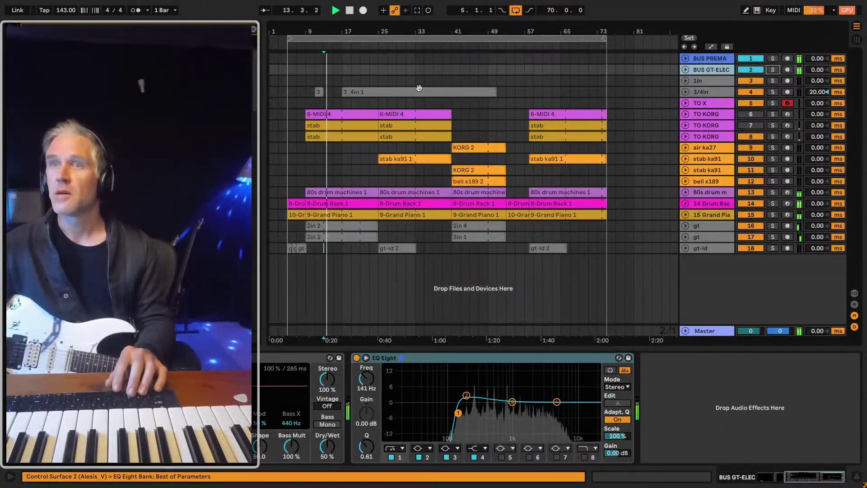
key("Tab")
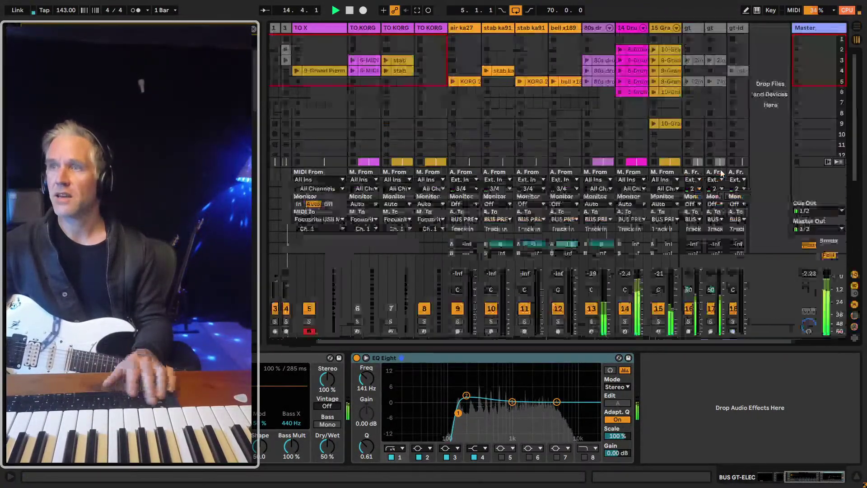
key("Tab")
key("space")
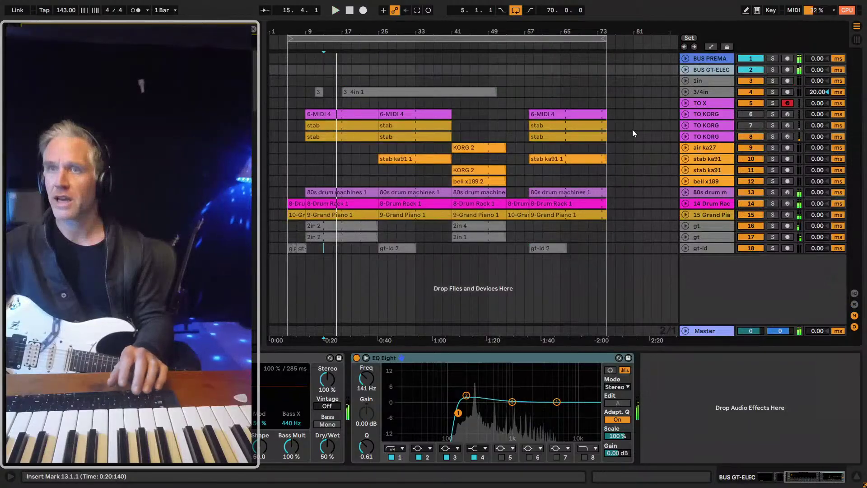
Widen all tracks in Session View to show their full mixer controls, play the mix and save the Set
key("Tab")
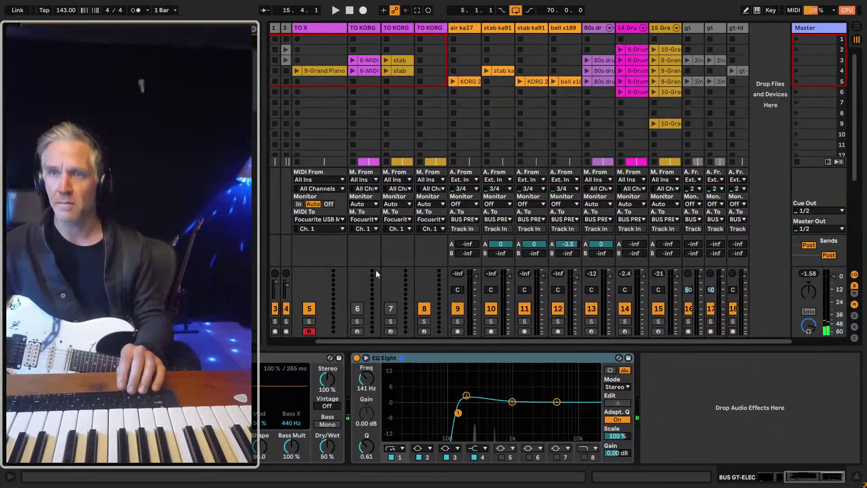
left_click(323, 28)
key("ctrl+a")
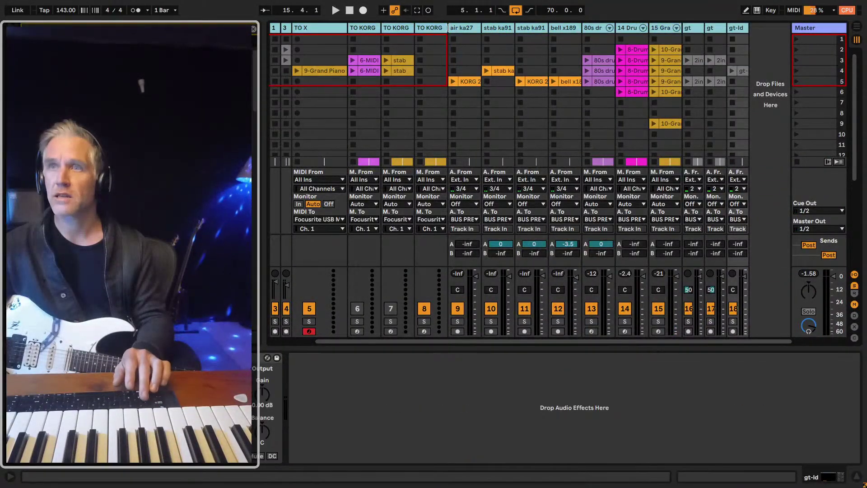
left_click_drag(439, 28, 372, 27)
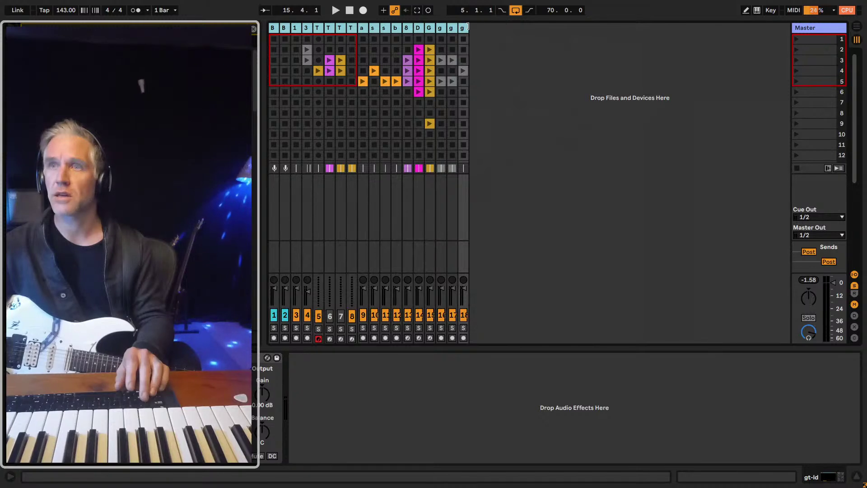
left_click_drag(468, 27, 849, 29)
key("space")
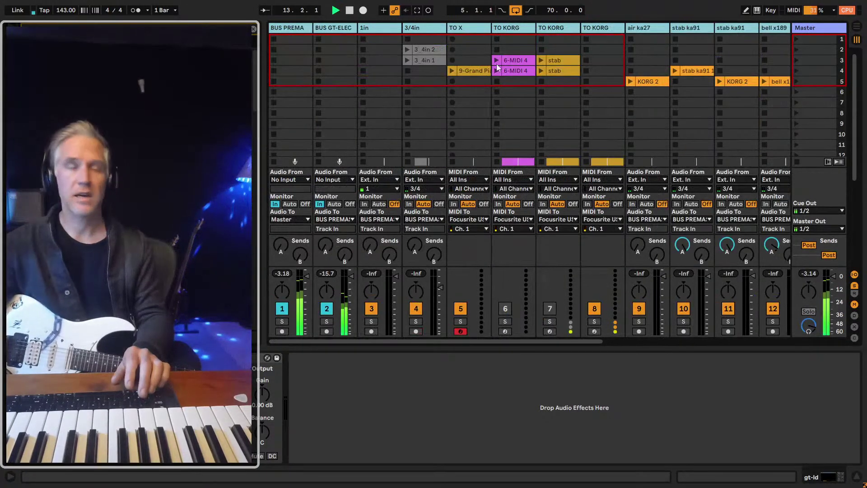
key("ctrl+s")
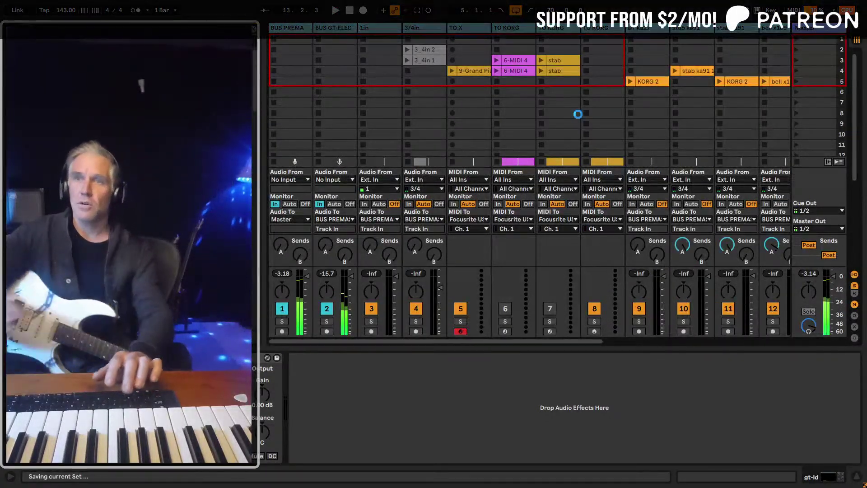
Return to the Arrangement, place the insert marker at bar 9 and play the full mix from there
key("Tab")
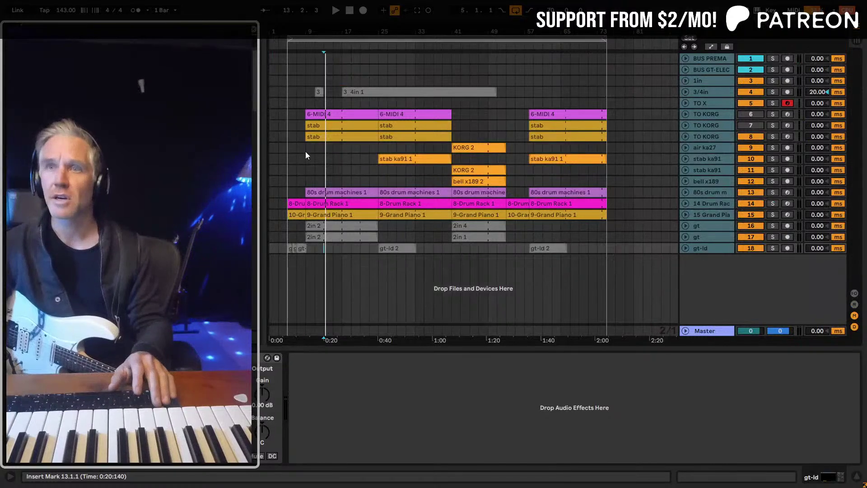
left_click(305, 152)
key("space")
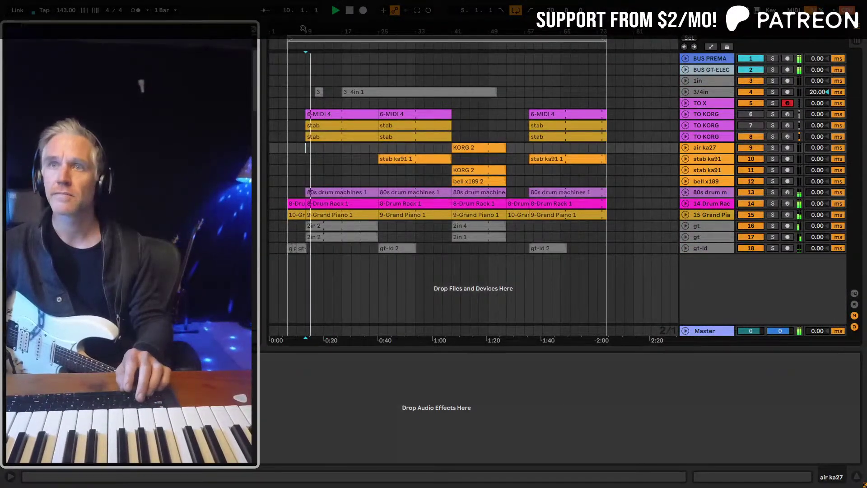
left_click_drag(303, 29, 311, 72)
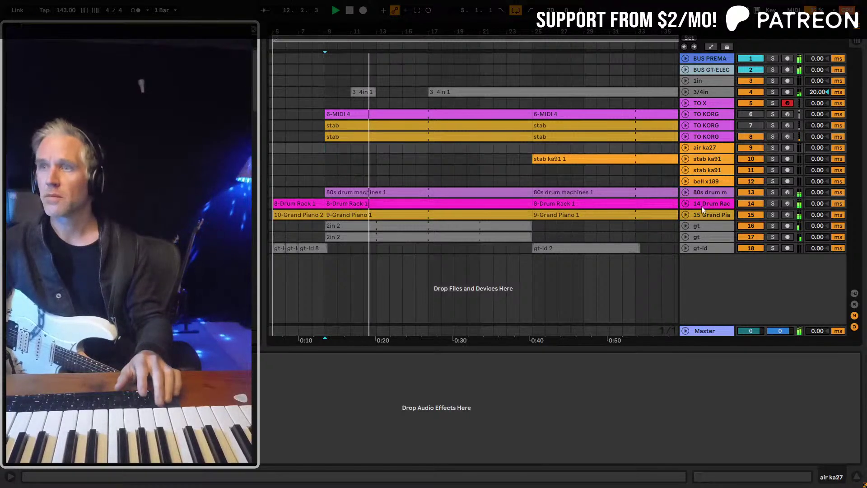
Paste a Utility with -12.0 dB gain at the end of the BUS GT-ELEC chain and replay from bar 9
left_click(697, 68)
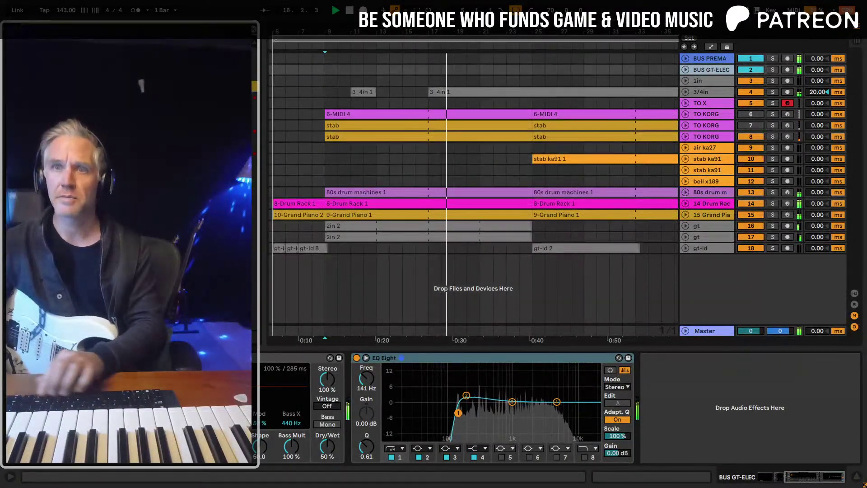
key("ctrl+v")
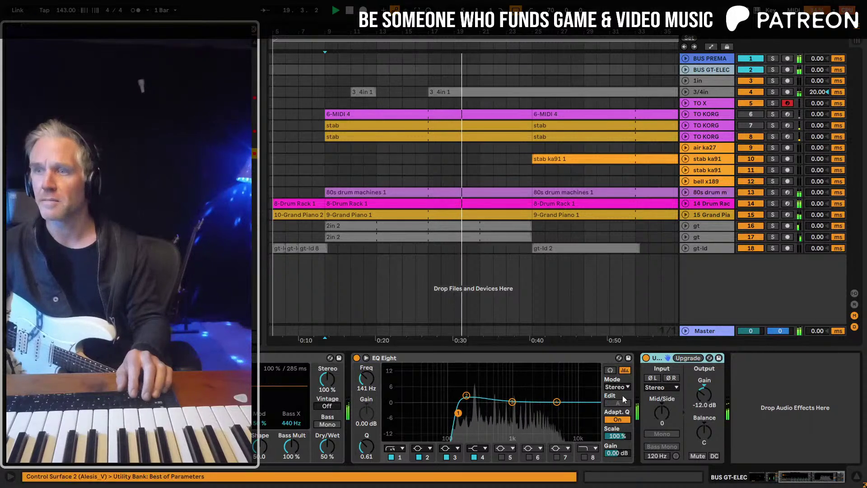
key("space")
key("space")
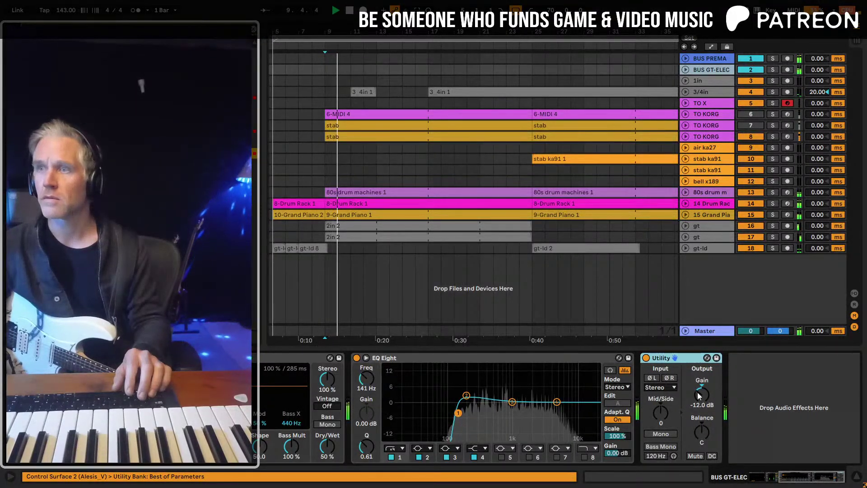
Set the output of the Multiband Dynamics on the 14 Drum Rack track to 3.00 dB during playback
key("Tab")
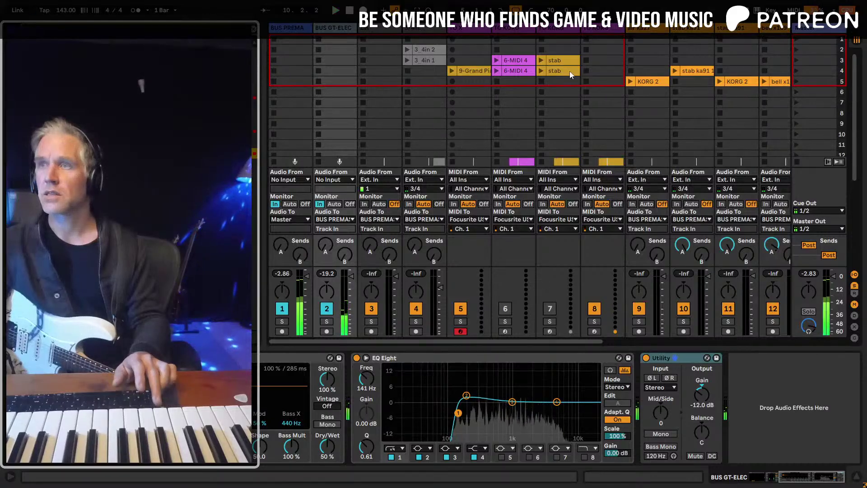
scroll(570, 71, "right", 5)
left_click(668, 137)
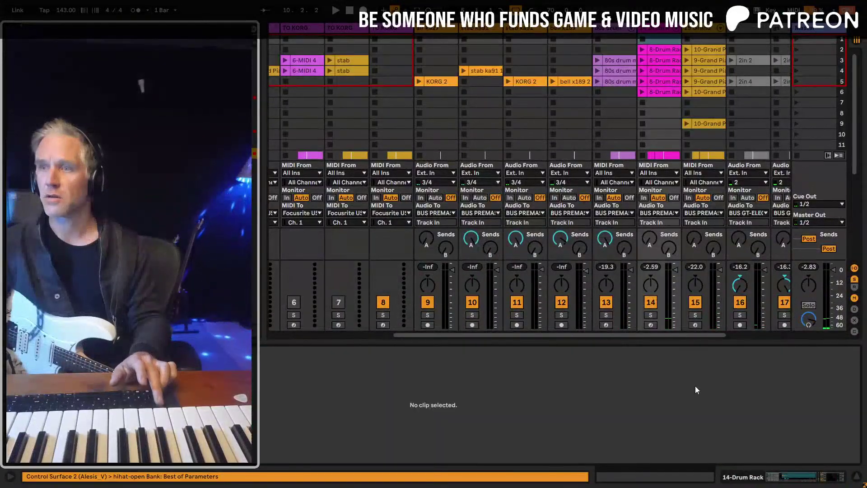
key("shift+Tab")
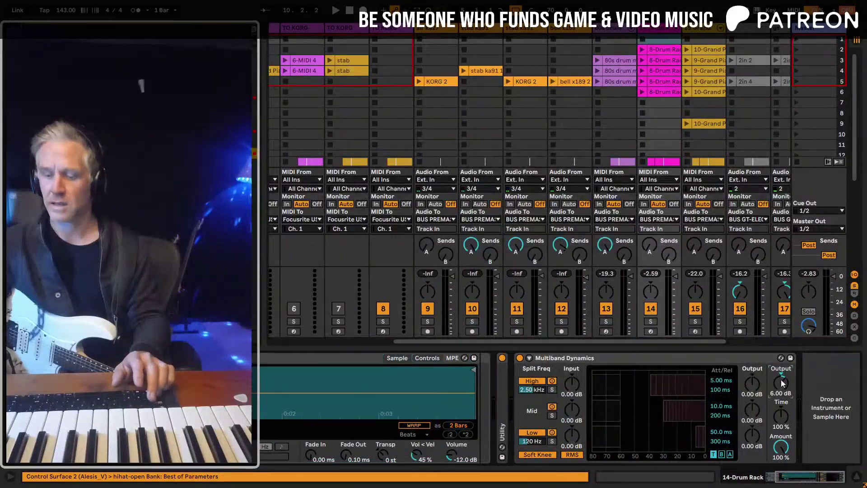
key("space")
scroll(782, 382, "down", 3)
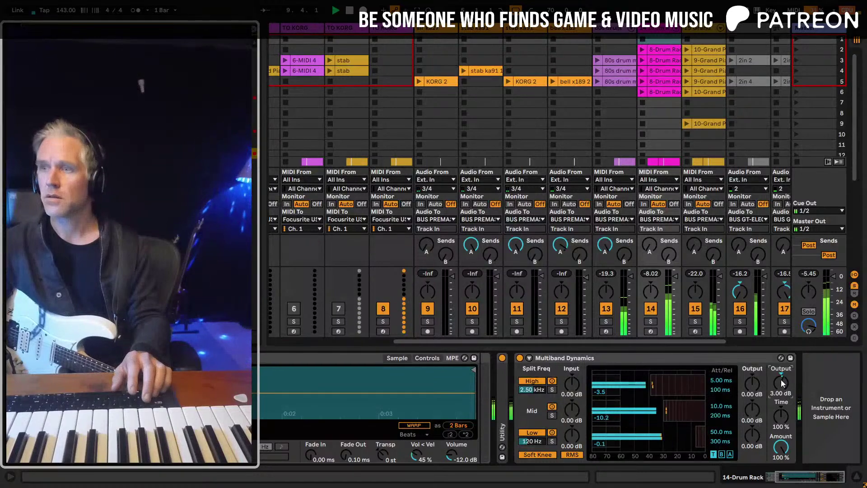
Check the remaining mixer levels, stop playback and hide the In/Out and Sends sections in Session View
scroll(613, 172, "right", 1)
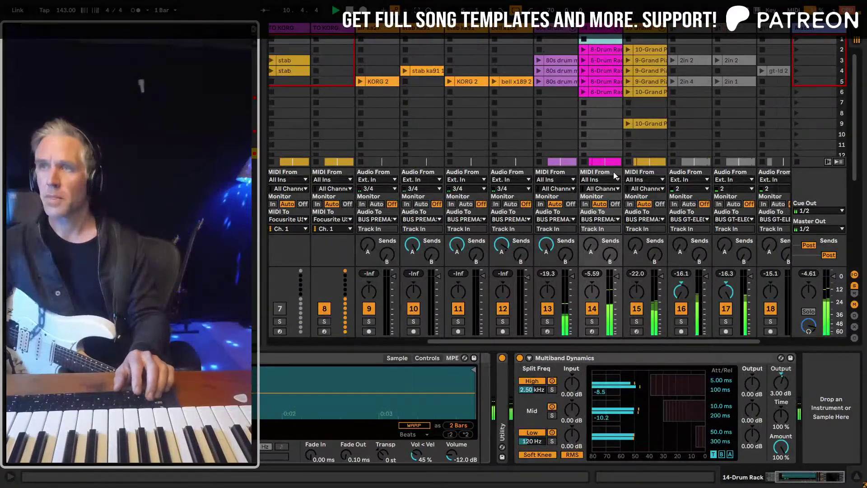
key("space")
key("ctrl+alt+i")
key("ctrl+alt+s")
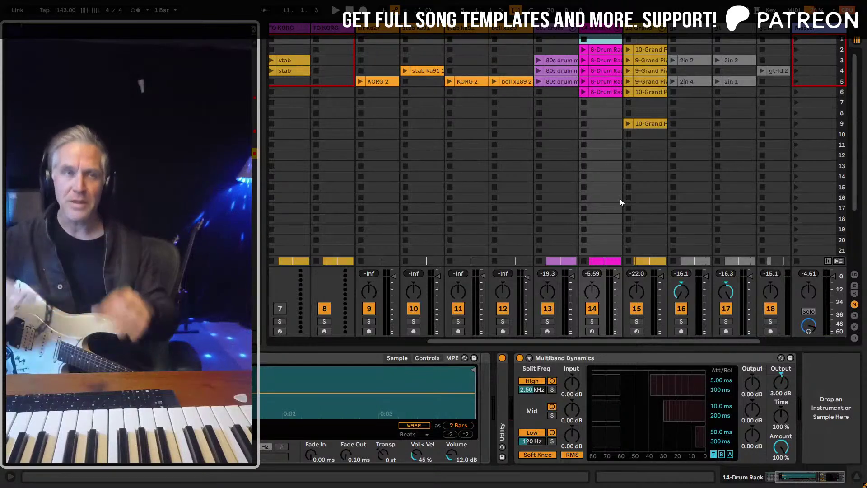
Play the song from bar 9 in the Arrangement with the whole song fitted to the width
scroll(620, 200, "down", 3)
scroll(619, 199, "up", 3)
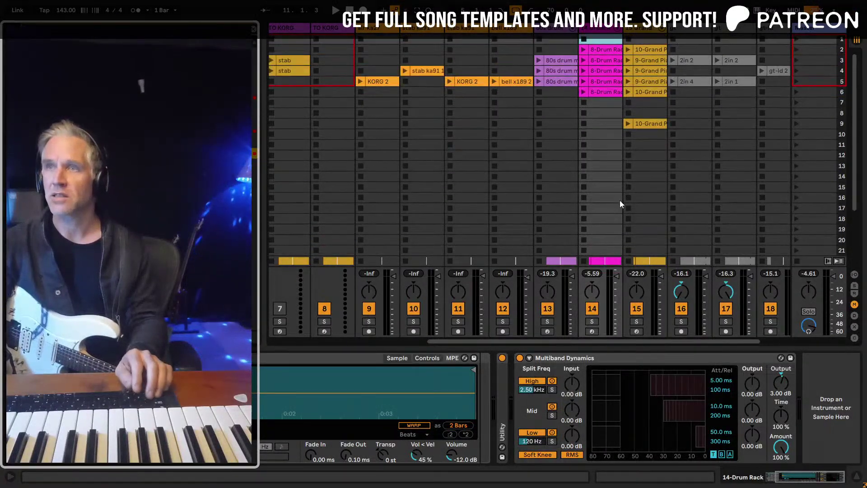
scroll(623, 194, "down", 1)
scroll(634, 149, "up", 2)
key("space")
key("Tab")
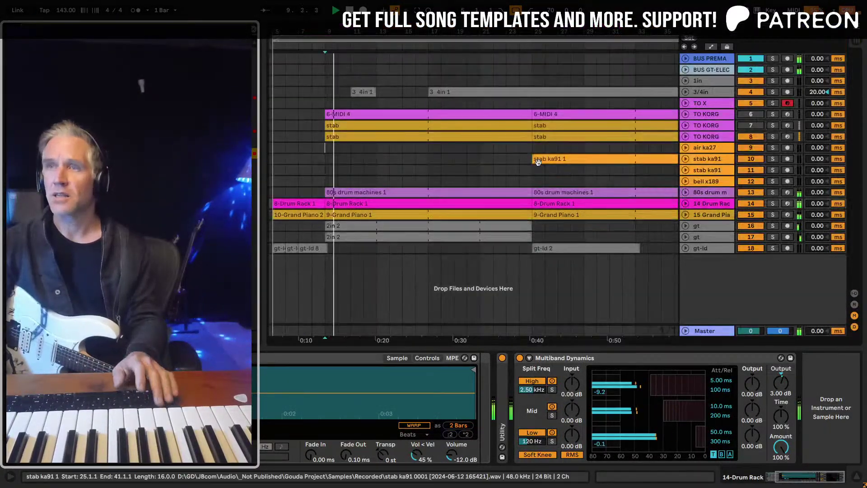
key("w")
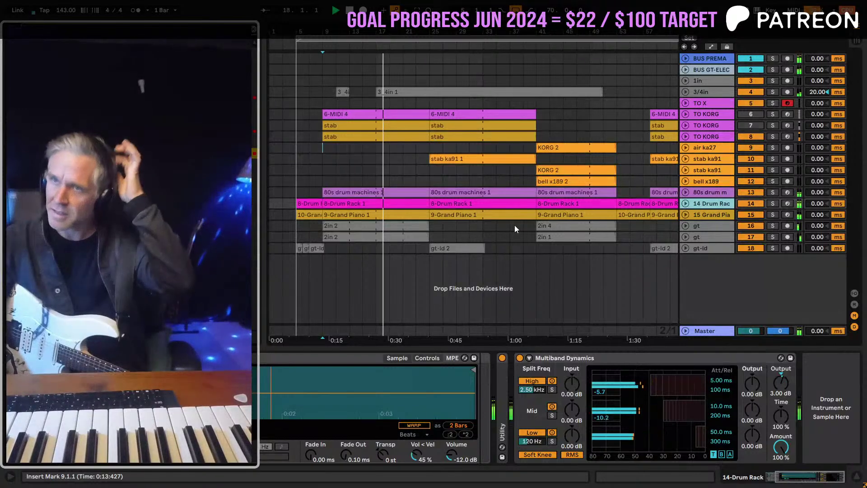
Show the 80s drum machines track's chains in the mixer and lower the fourth DR220E chain's volume to -3.0 dB
left_click(697, 114)
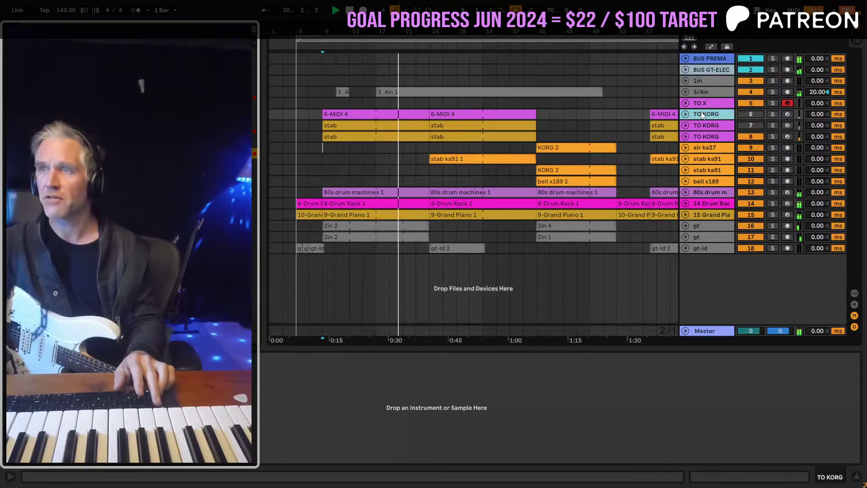
key("Tab")
left_click(572, 29)
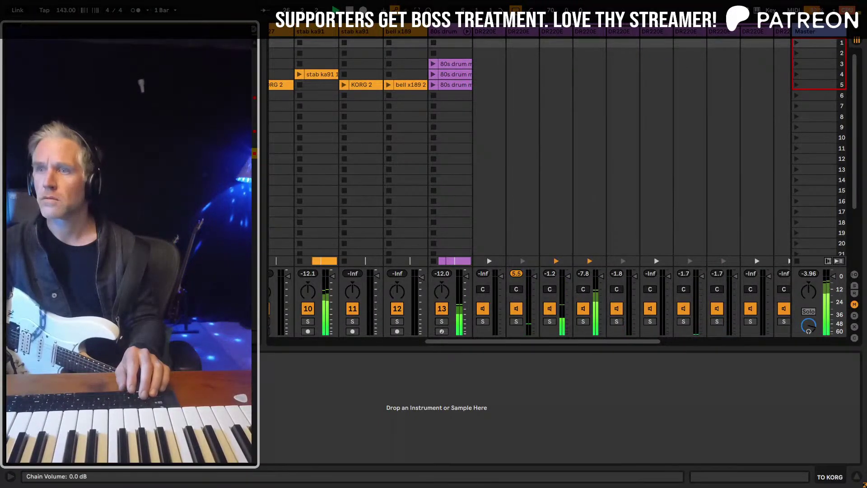
left_click_drag(600, 265, 600, 255)
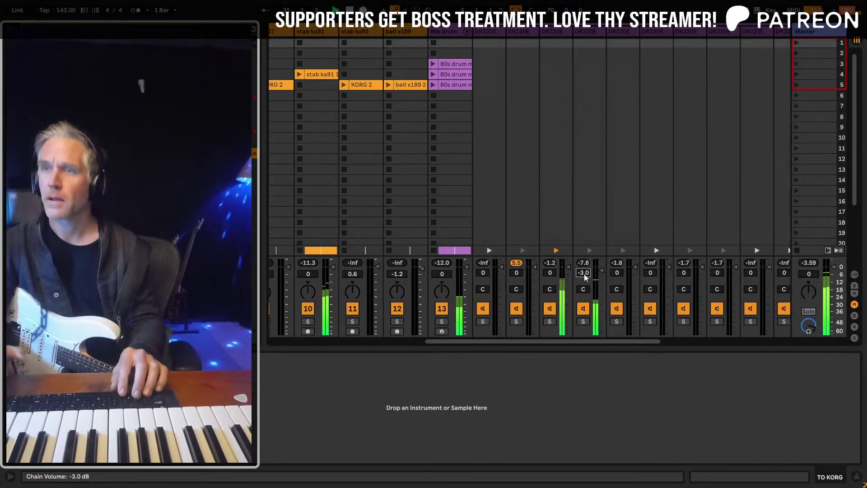
key("Tab")
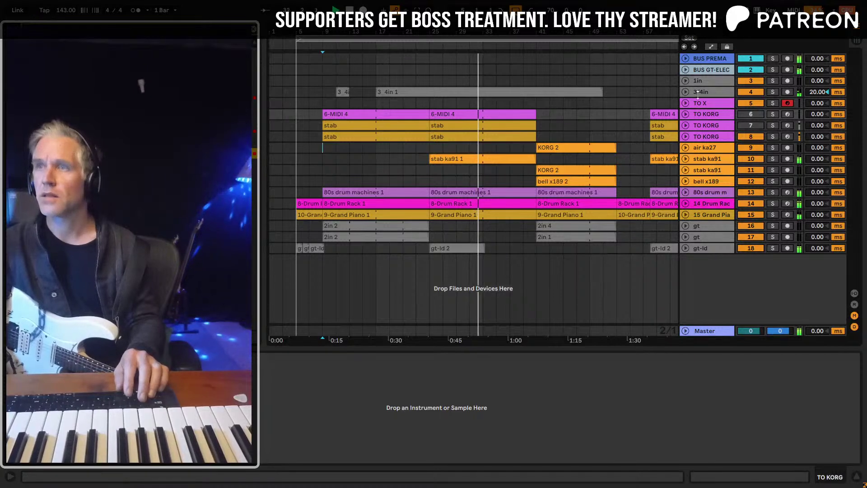
Mute the 3/4in track, unfold stab ka91 track 10 and play it soloed from bar 33
left_click(756, 91)
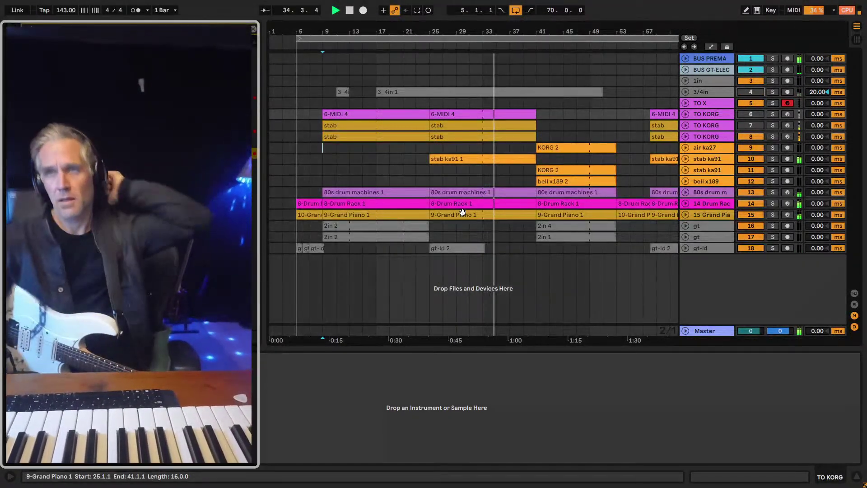
left_click(693, 159)
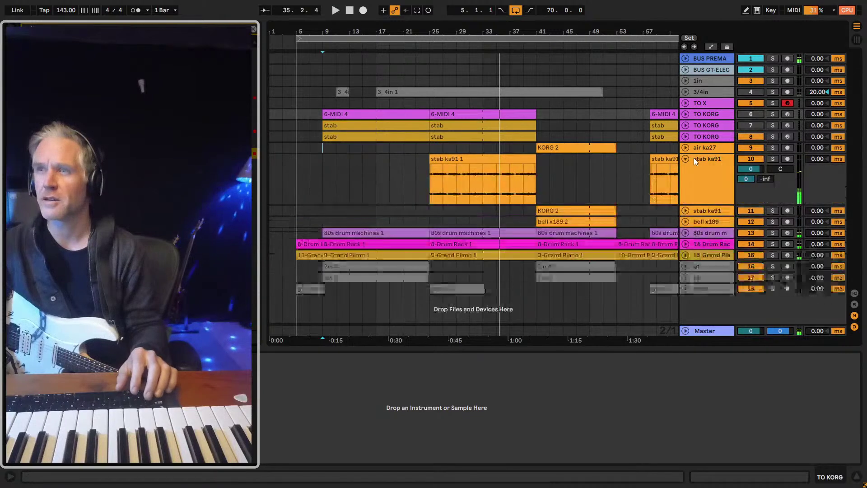
left_click(500, 159)
left_click(486, 175)
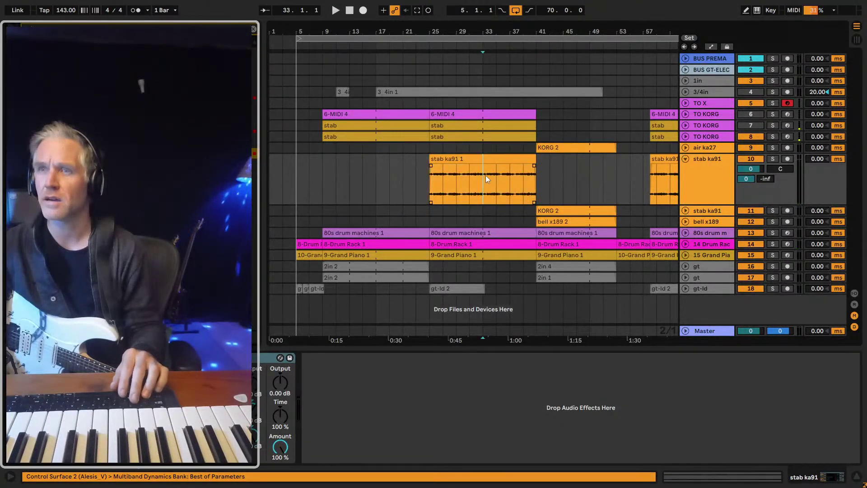
key("space")
key("s")
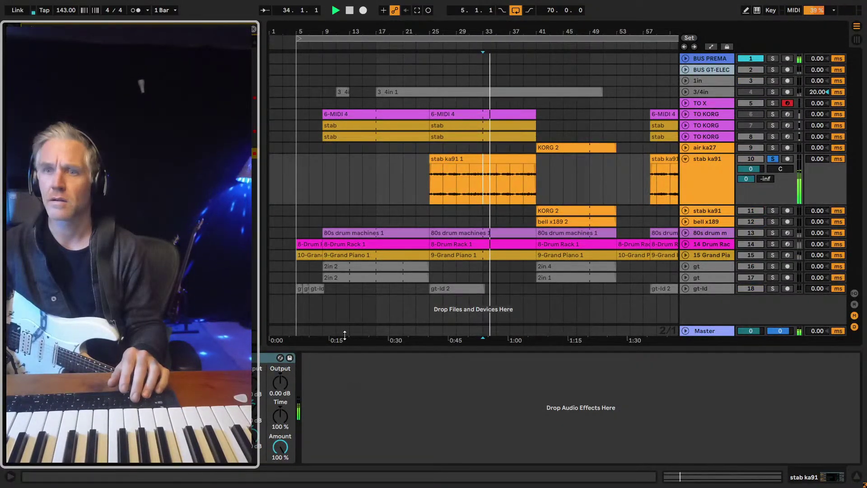
Show the waveform of the stab ka91 1 clip at bar 25 and audition the soloed track from there
left_click(456, 159)
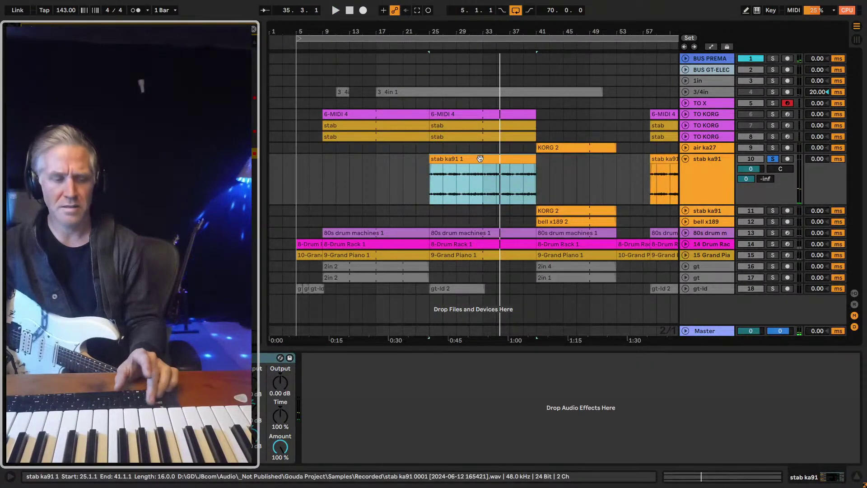
key("Tab")
key("Tab")
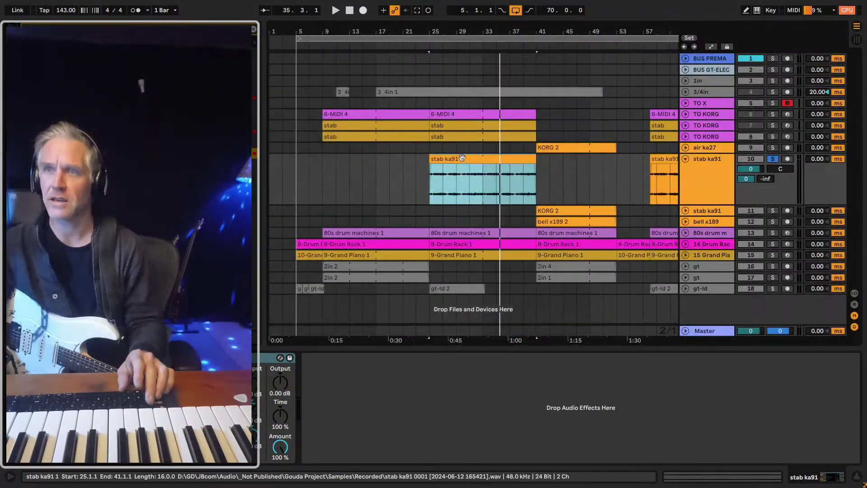
key("shift+Tab")
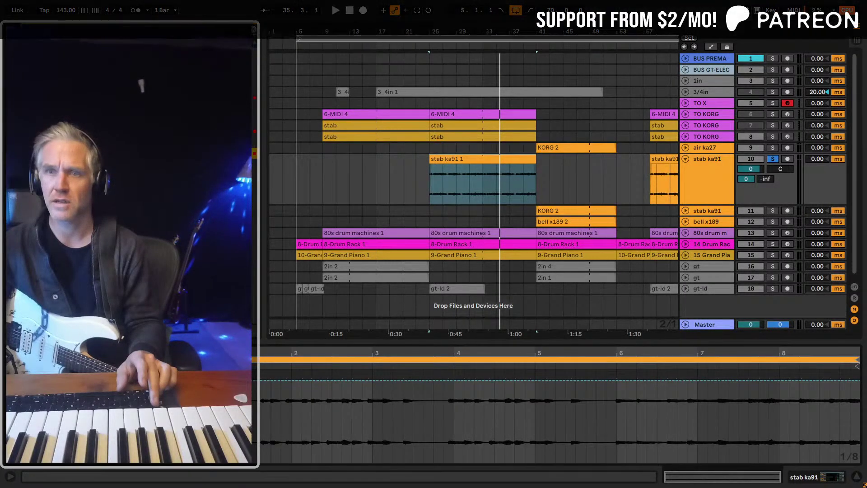
left_click(428, 183)
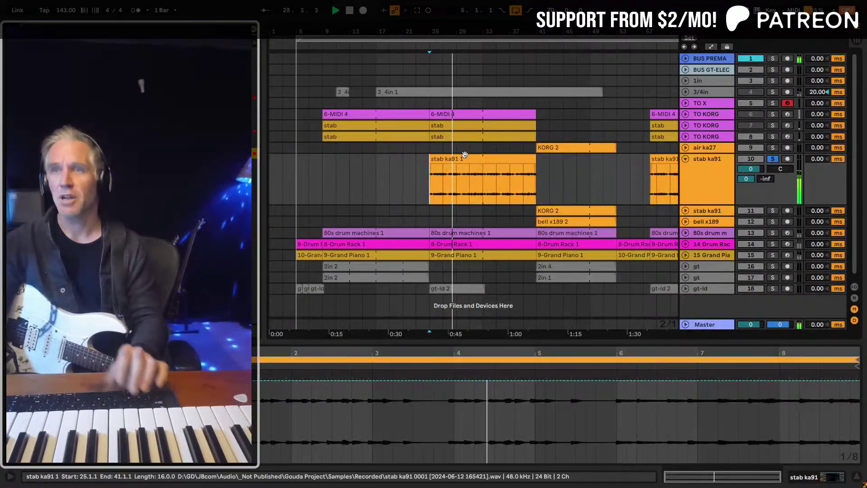
left_click_drag(500, 28, 501, 18)
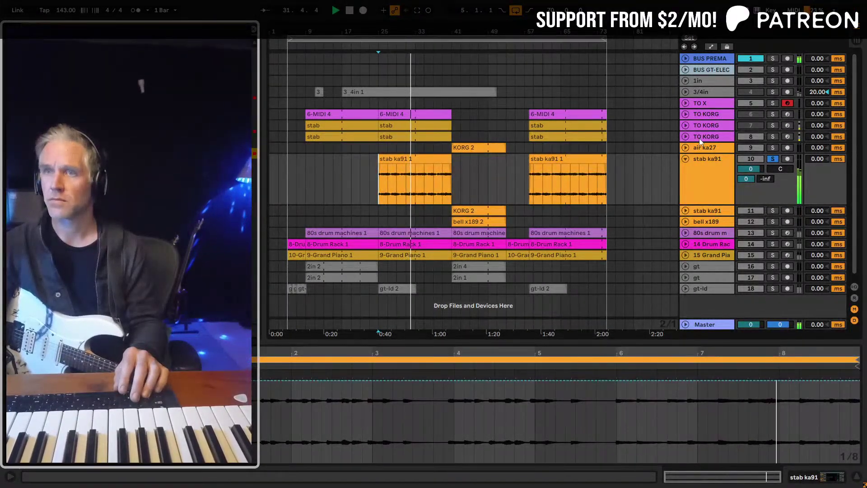
left_click(710, 159)
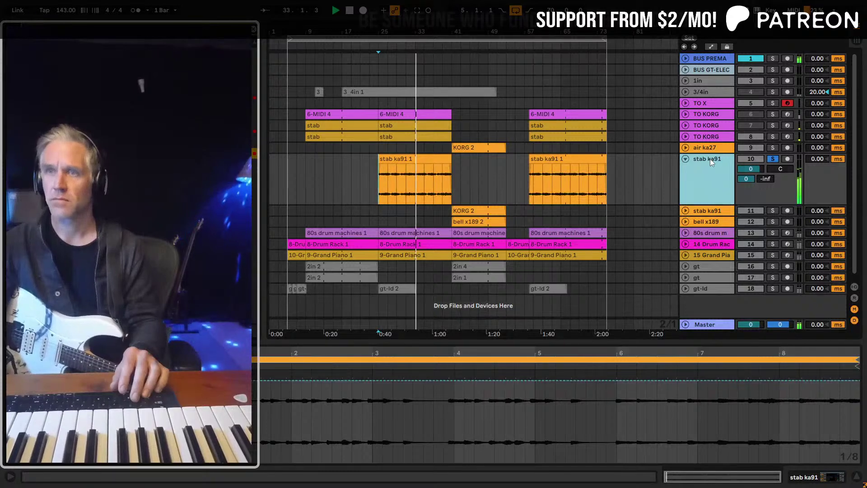
Solo and unfold TO KORG track 6 and place the insert marker at bar 25
left_click(697, 111)
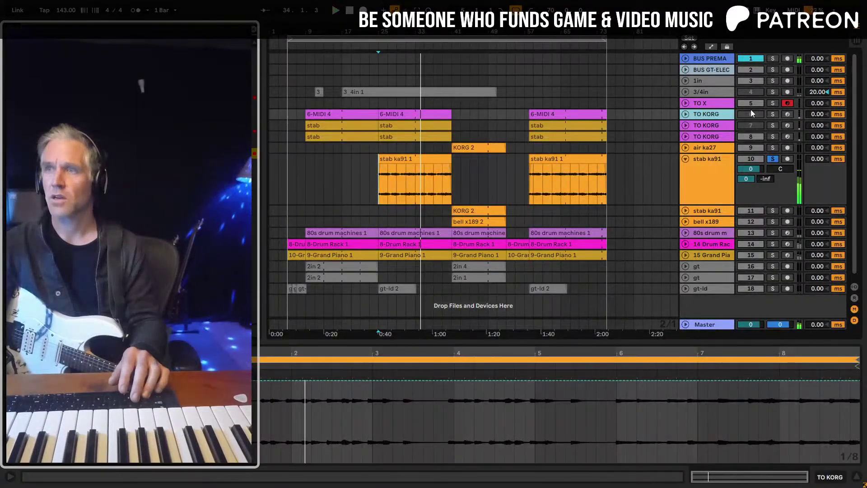
left_click(771, 114)
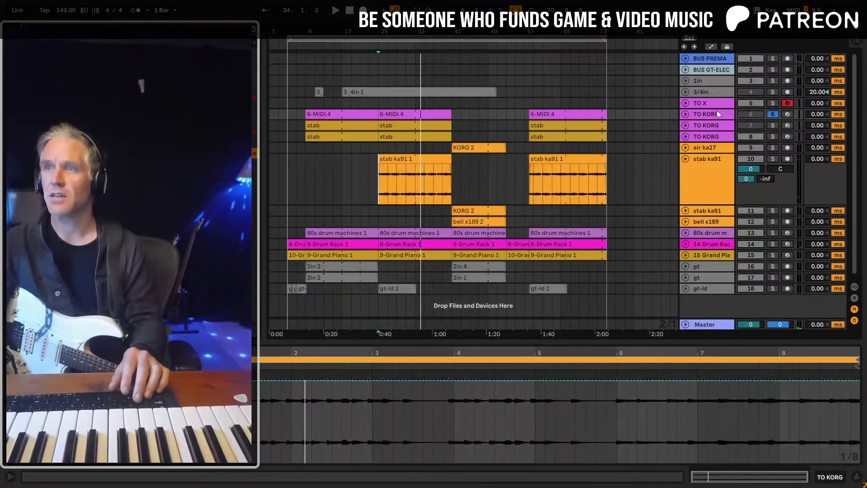
left_click(685, 114)
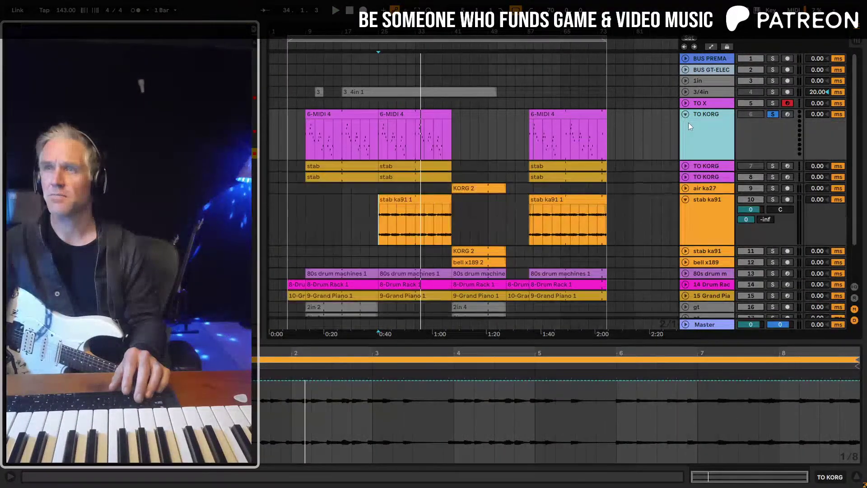
left_click(381, 140)
left_click_drag(383, 32, 388, 37)
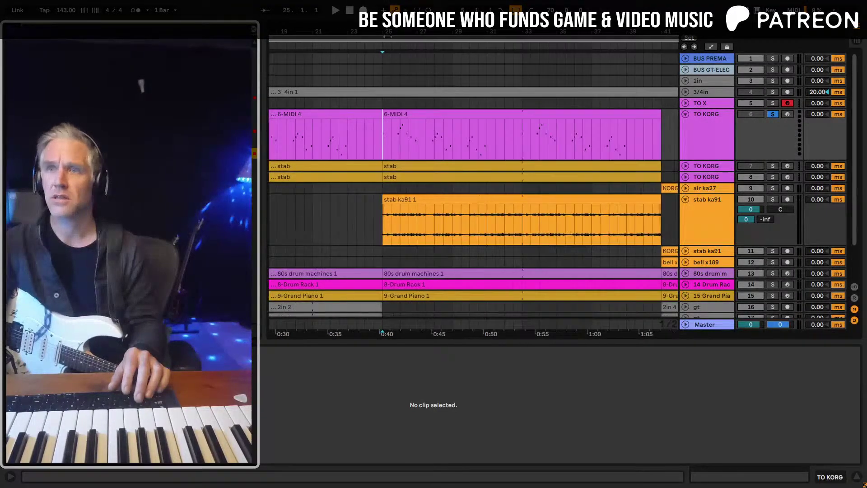
Select the stab clip at bar 25 on TO KORG track 7, then unfold and solo that track
left_click(456, 169)
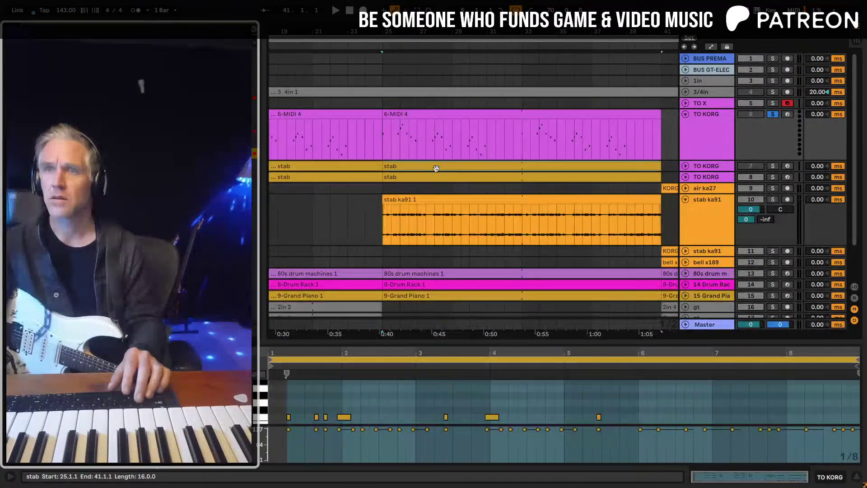
left_click(685, 166)
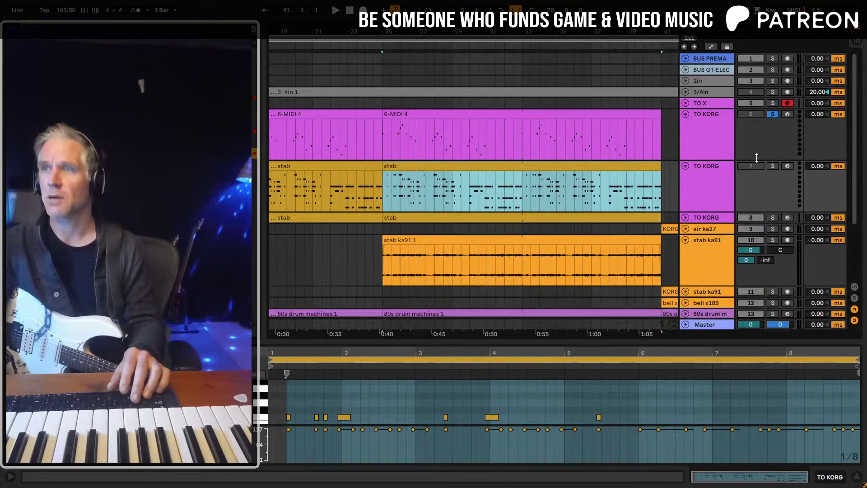
left_click(773, 166)
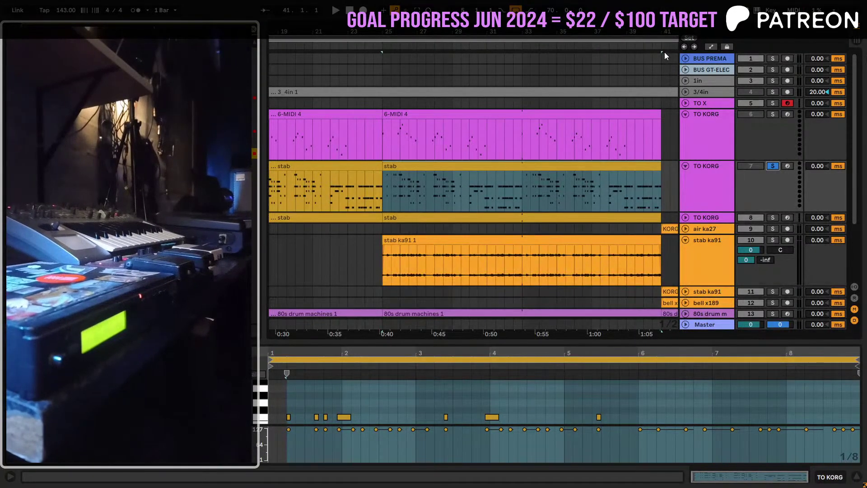
Loop 16 bars from bar 25 over the 6-MIDI 4 clip and audition TO KORG track 7
key("Tab")
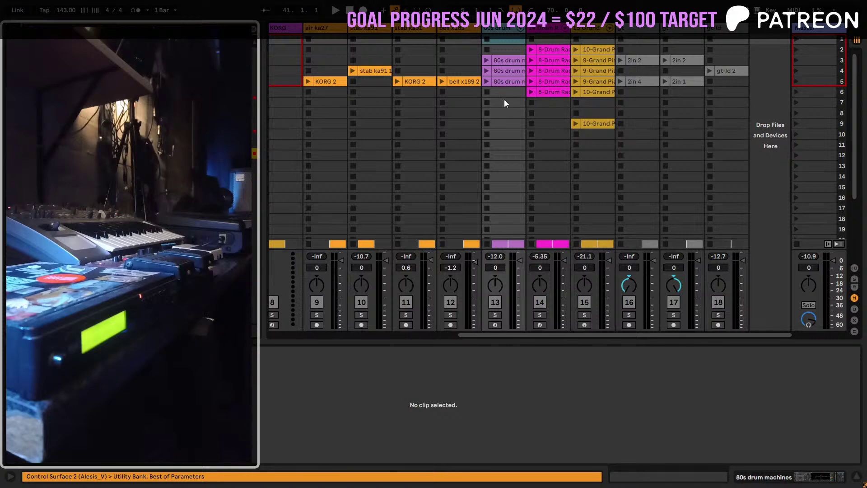
key("Tab")
left_click(465, 131)
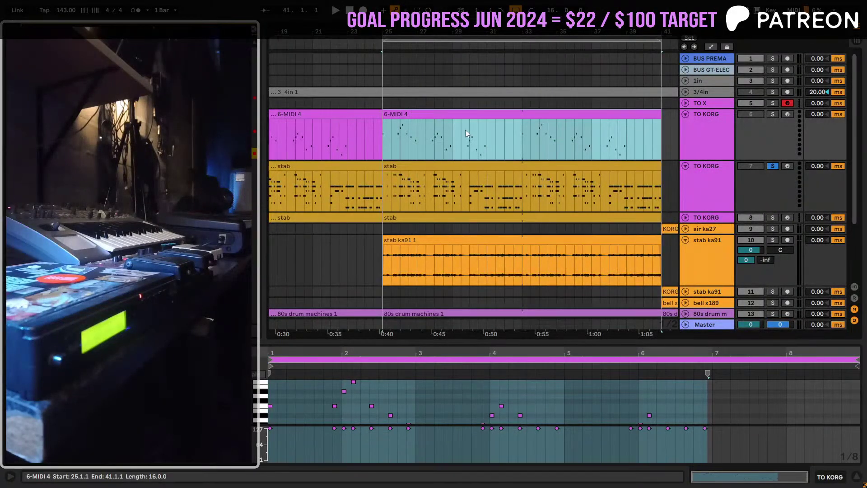
left_click(718, 131)
key("space")
left_click(720, 177)
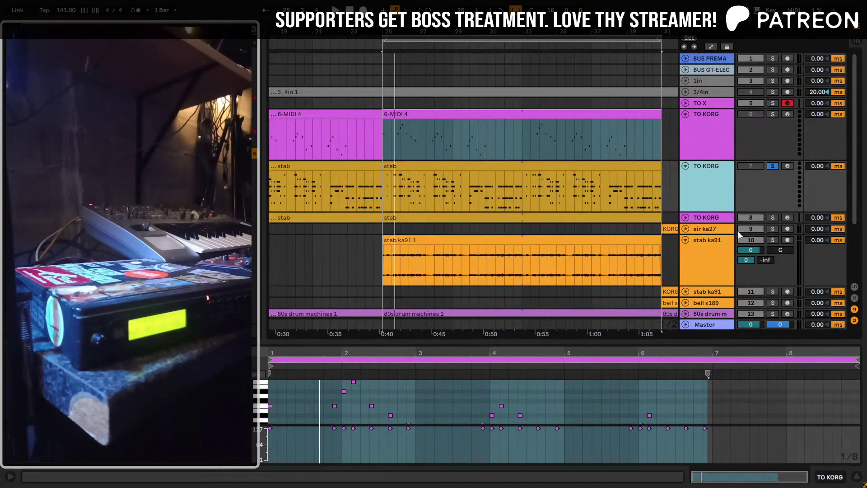
Duplicate stab ka91 track 10 and delete all clips from the copy
scroll(701, 256, "down", 2)
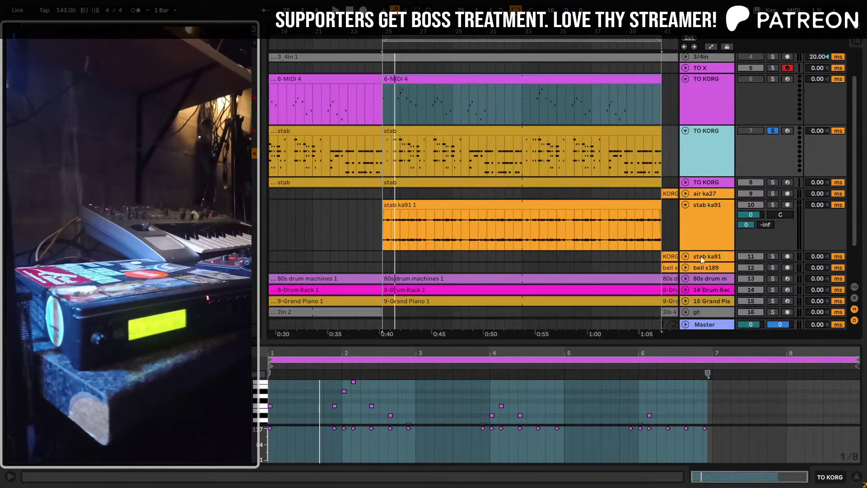
left_click(709, 224)
key("ctrl+d")
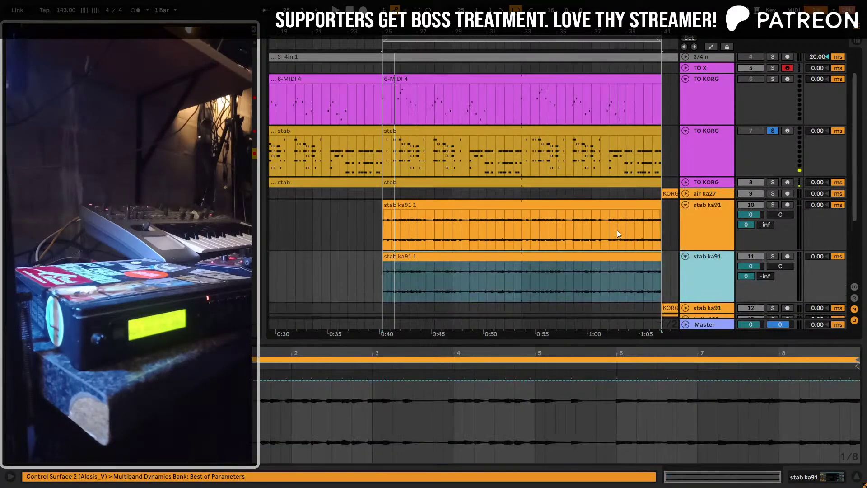
left_click_drag(532, 33, 532, 20)
left_click_drag(655, 292, 289, 272)
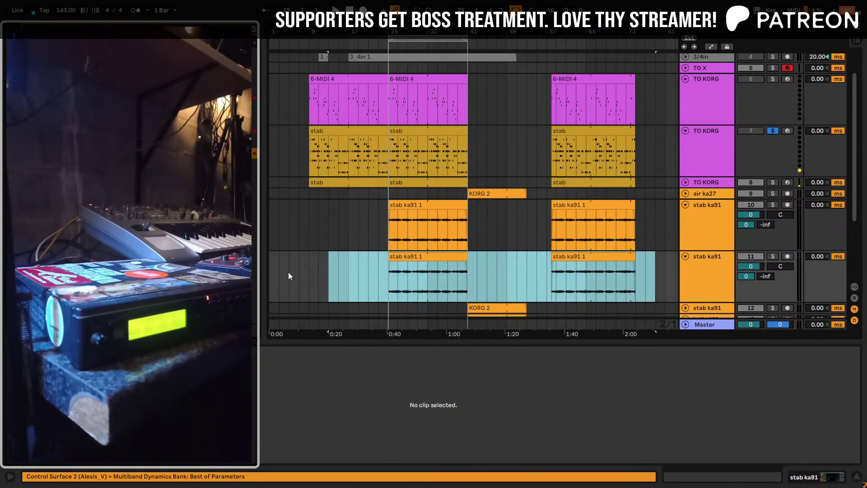
key("Delete")
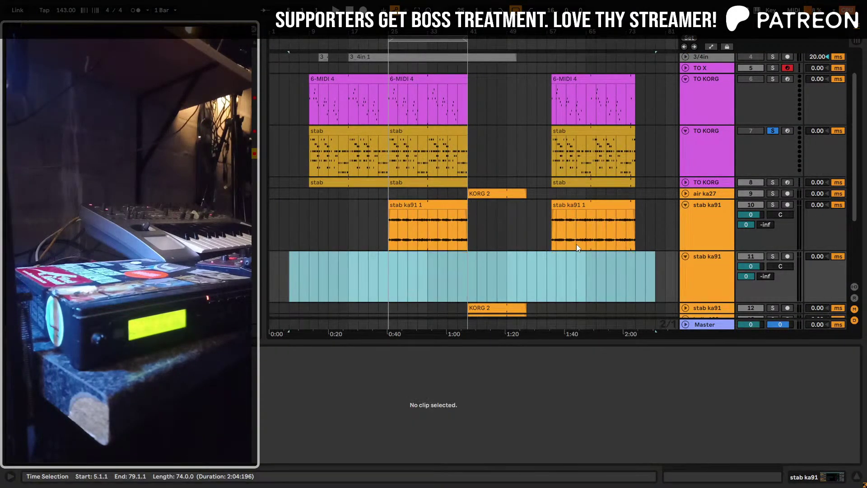
Show the In/Out section and check the 3/4 input channel of the duplicated stab ka91 track
left_click(717, 266)
key("ctrl+alt+i")
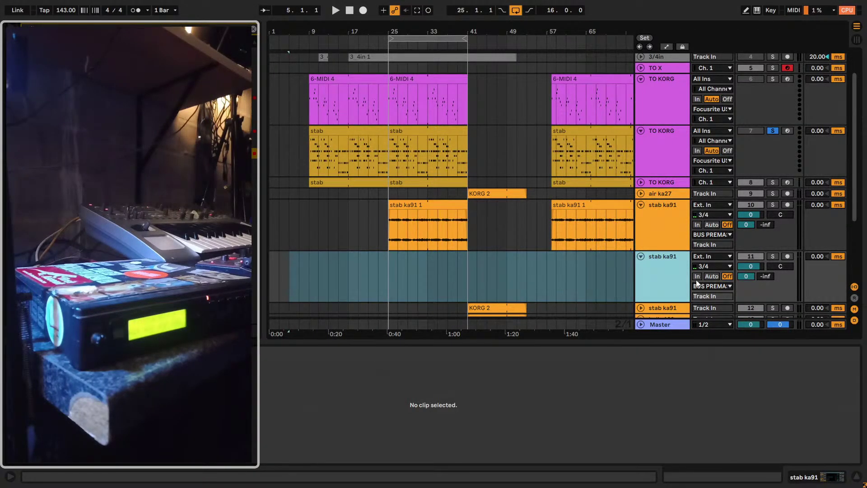
left_click(706, 266)
left_click(701, 266)
Solo the empty stab ka91 track 11 and TO KORG track 6 while playing the loop from bar 25
left_click(428, 80)
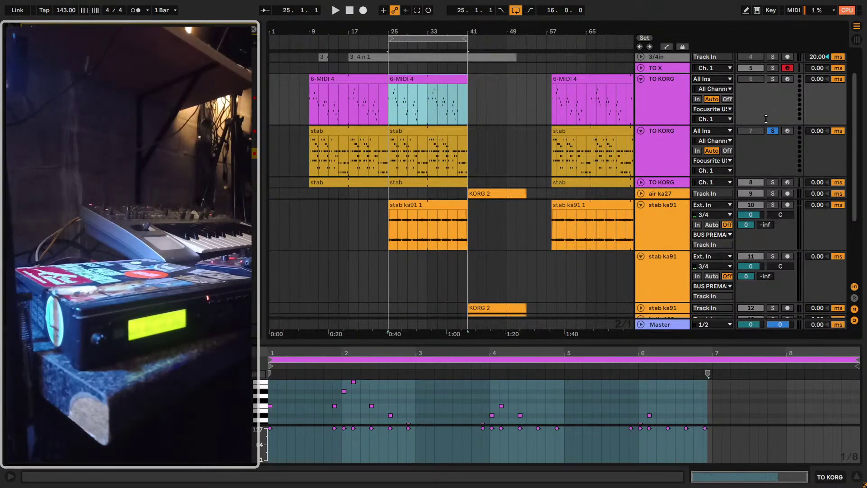
left_click(773, 256)
key("space")
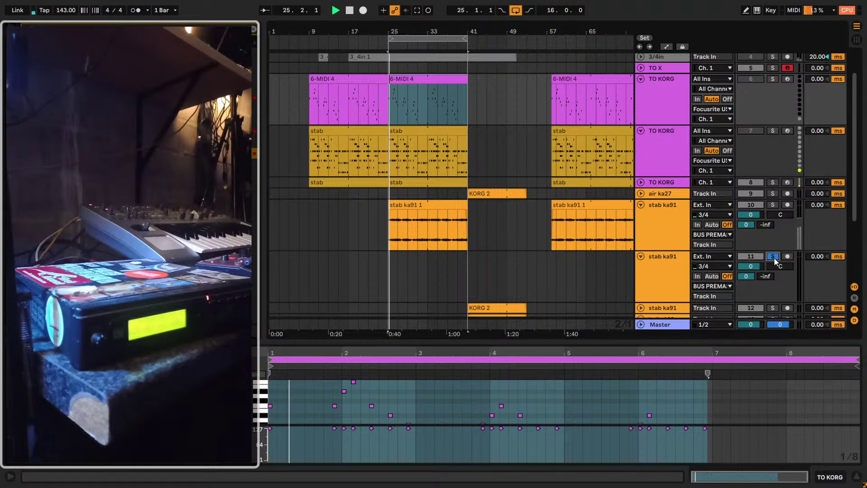
left_click(773, 80)
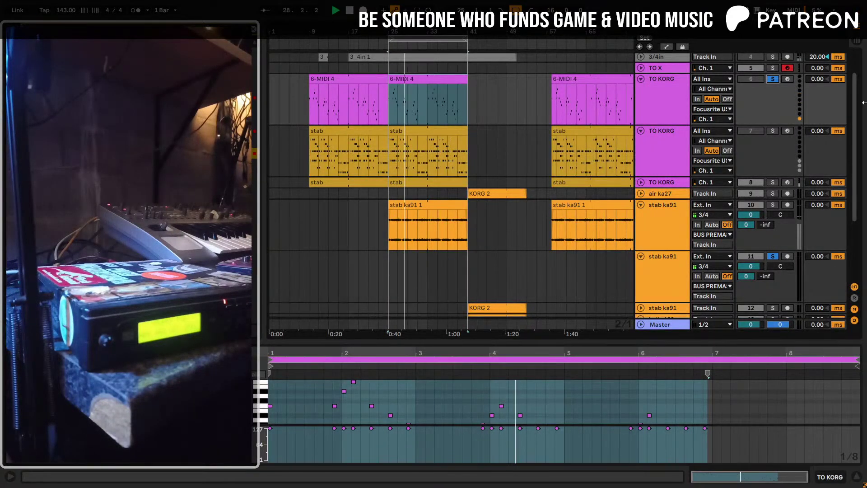
Solo stab ka91 track 10 and TO KORG track 7, and remove the solo from TO KORG track 6 during playback
left_click(773, 204)
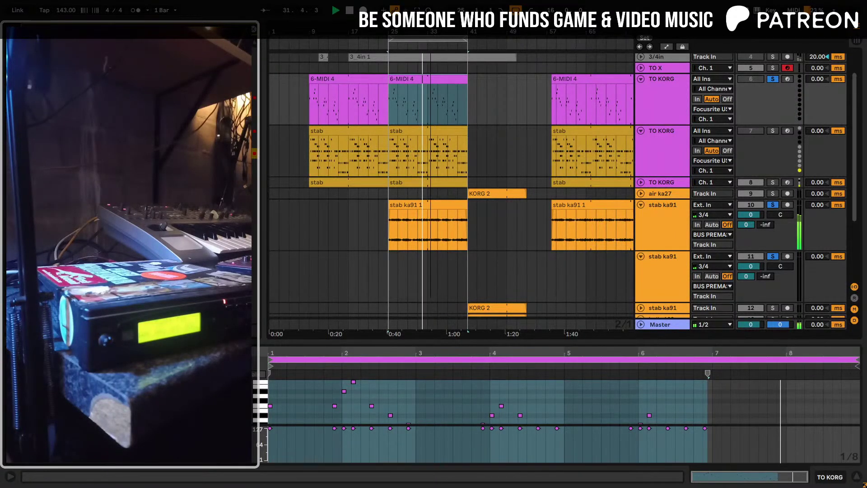
scroll(430, 142, "up", 2)
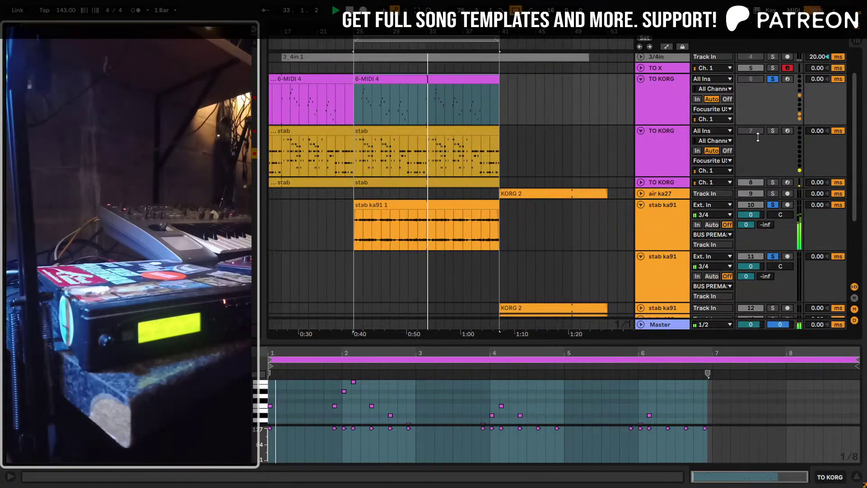
left_click(773, 131)
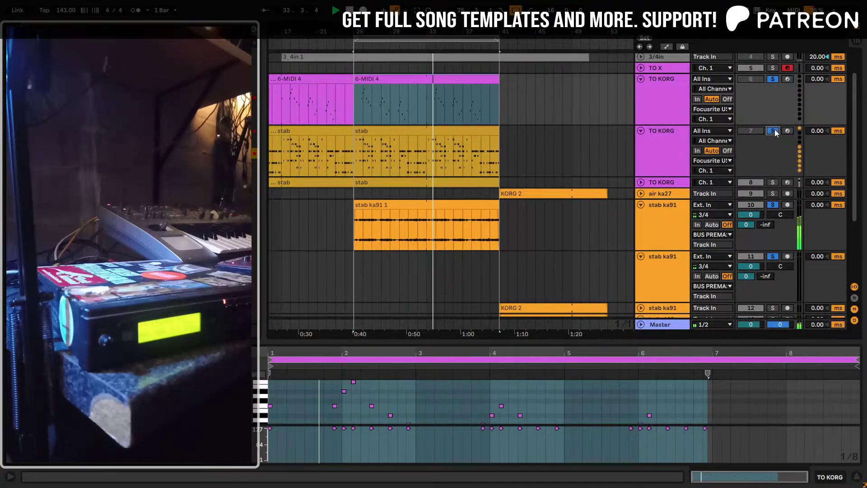
left_click(772, 81)
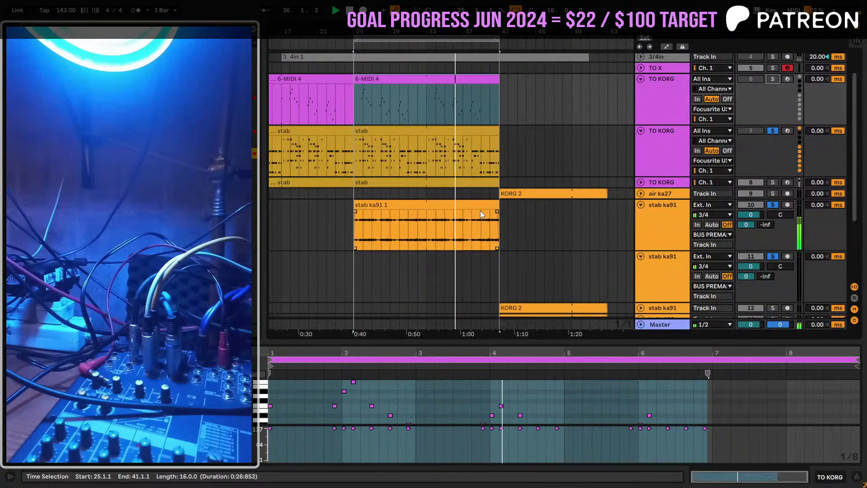
left_click(432, 78)
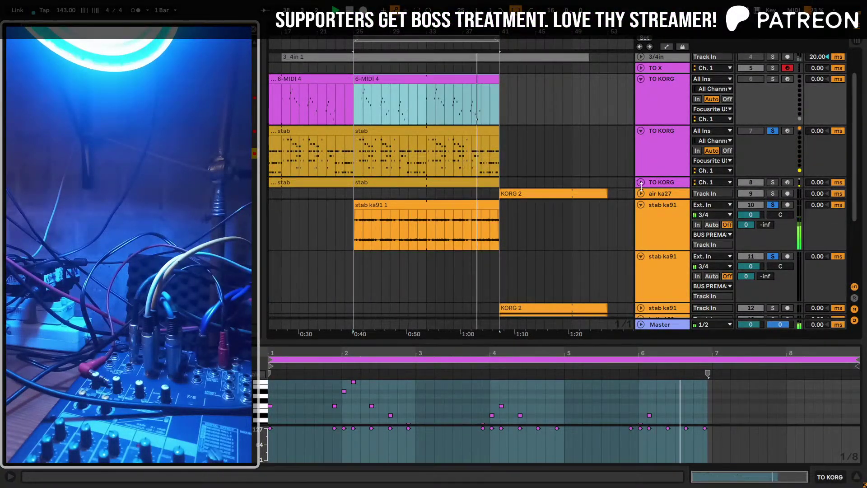
Rename the empty stab ka91 track 11 to stab k02 and arm it for recording
left_click(668, 264)
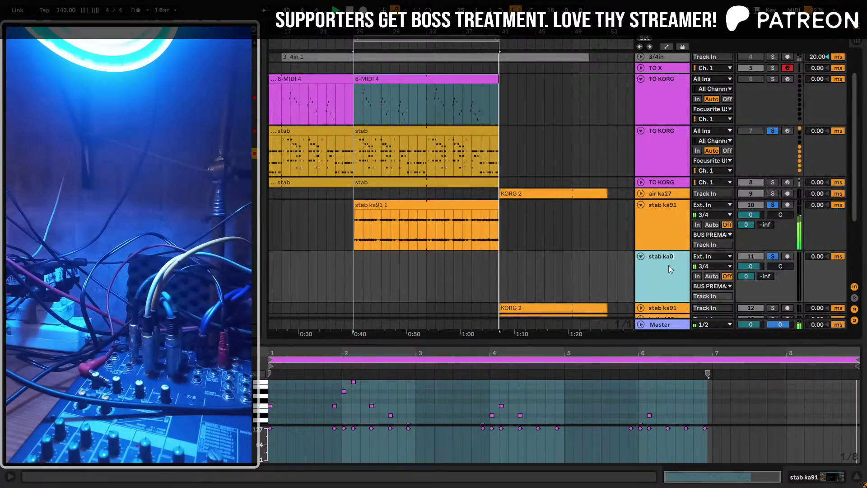
type("2")
key("Return")
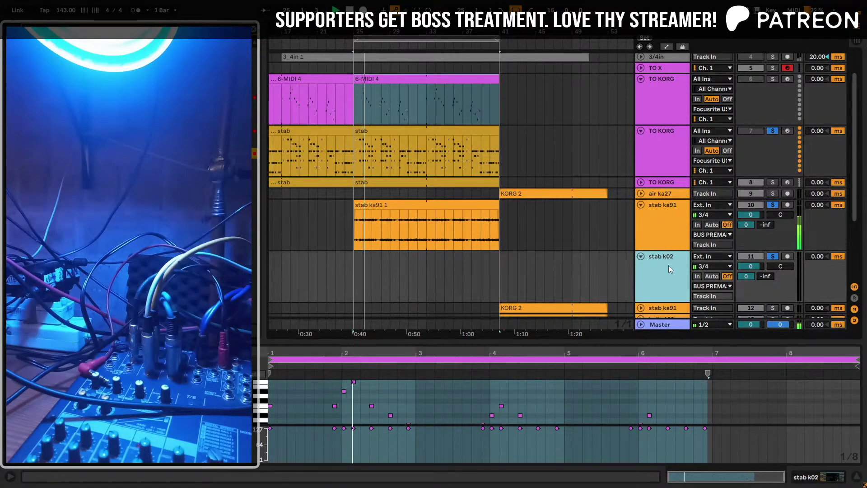
left_click(787, 257)
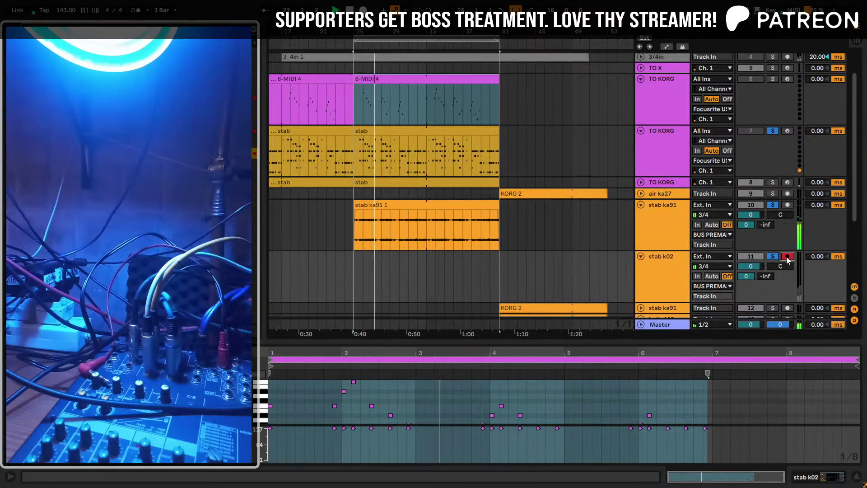
left_click(671, 257)
Inspect the 6-MIDI 4 clip's notes and audition the stab clip on TO KORG track 7 from bar 32
scroll(364, 248, "down", 3)
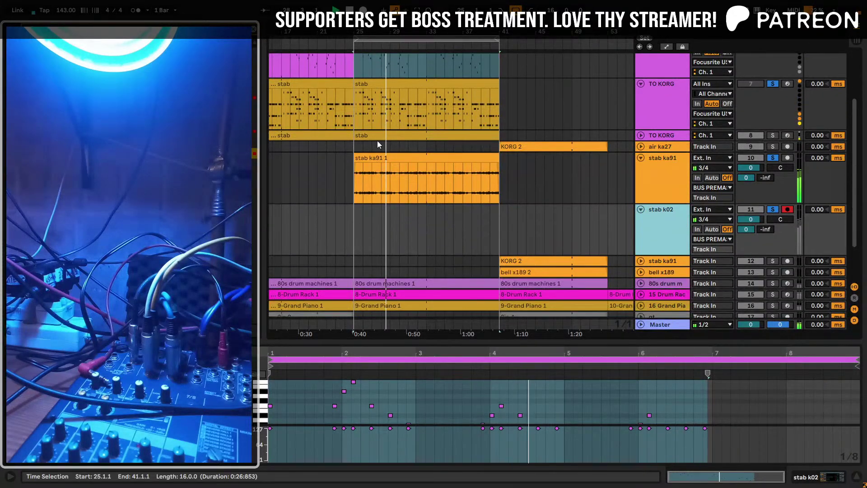
scroll(416, 203, "up", 3)
scroll(538, 311, "up", 3)
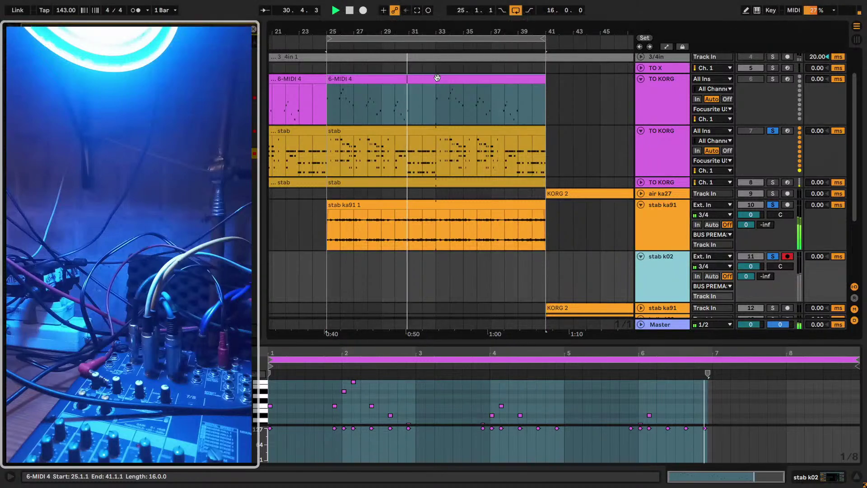
double_click(437, 78)
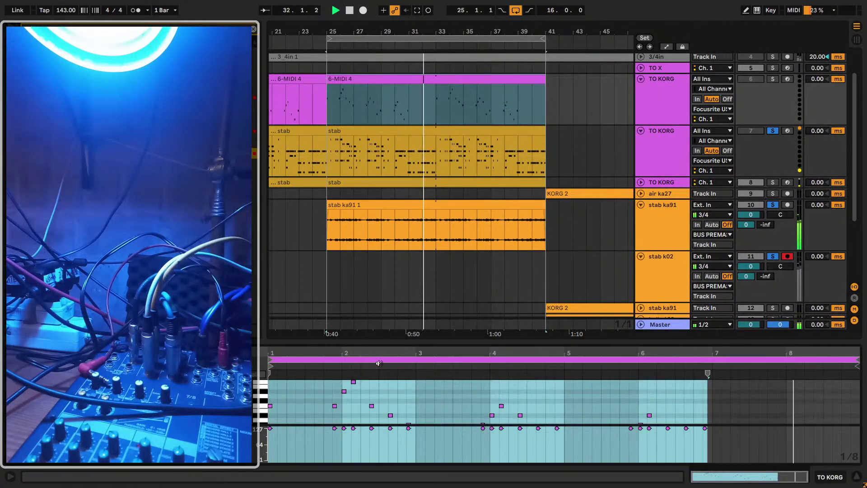
key("space")
left_click(421, 160)
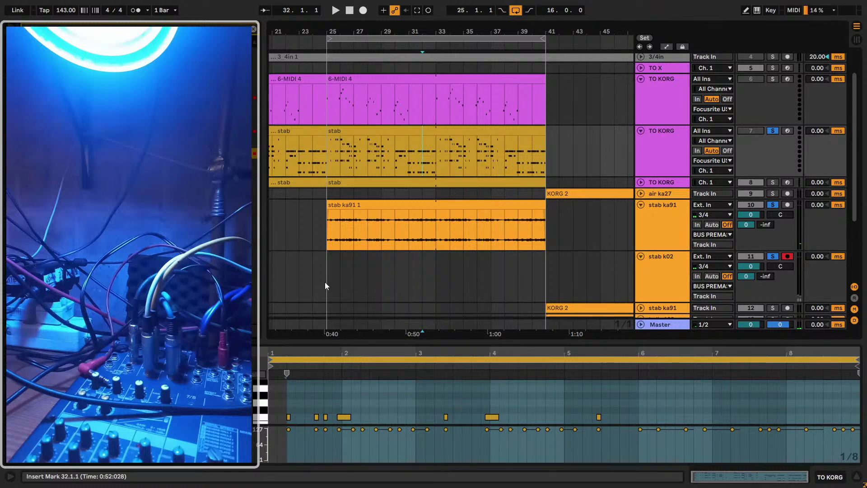
key("space")
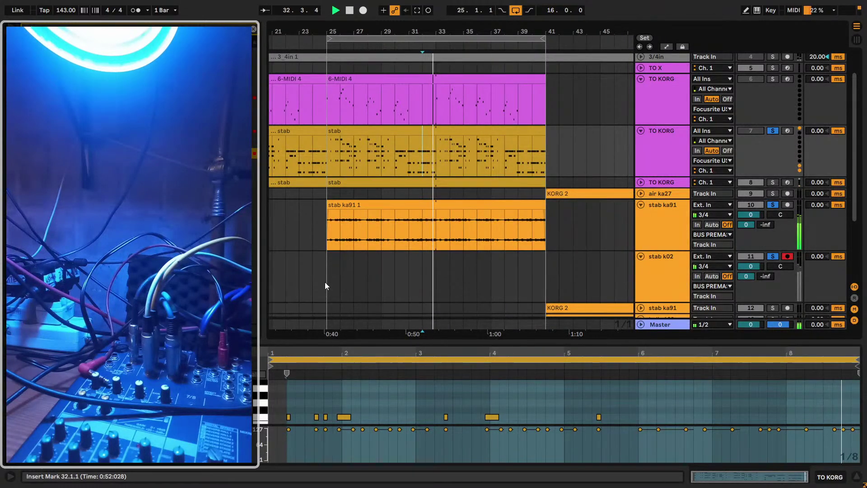
Arm TO KORG track 7, select the 6-MIDI 4 clip and restart the loop from bar 25 to play along
left_click(787, 131)
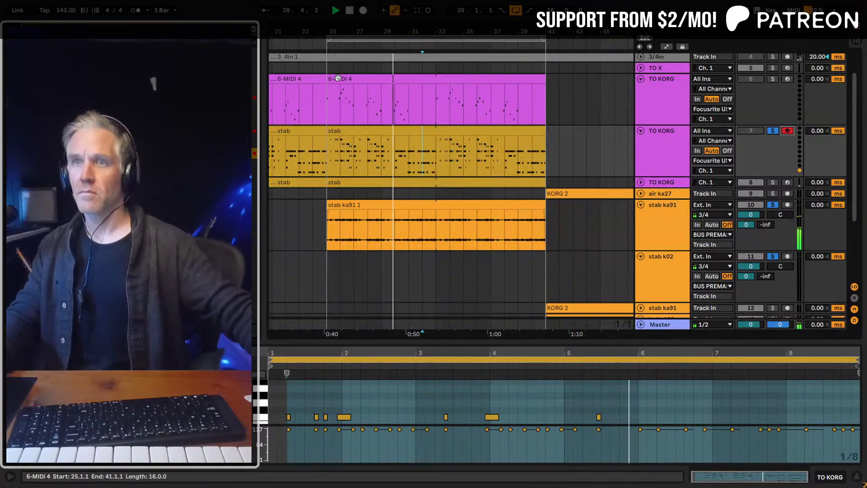
left_click(357, 104)
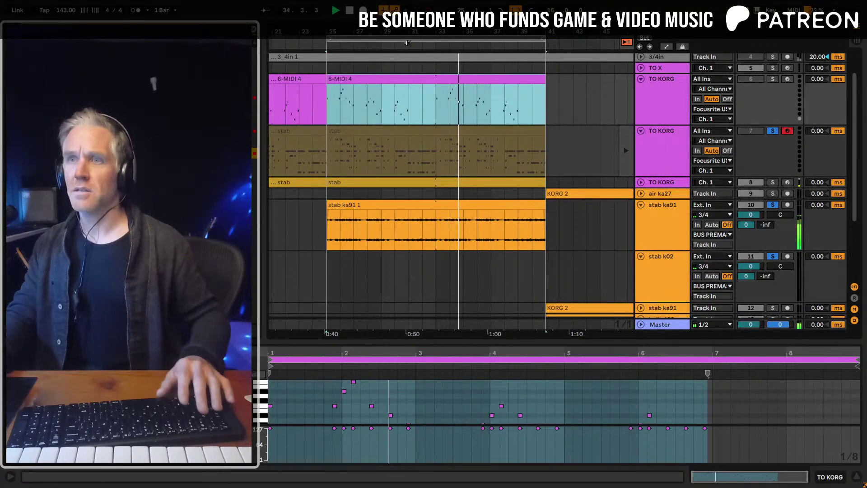
key("space")
key("space")
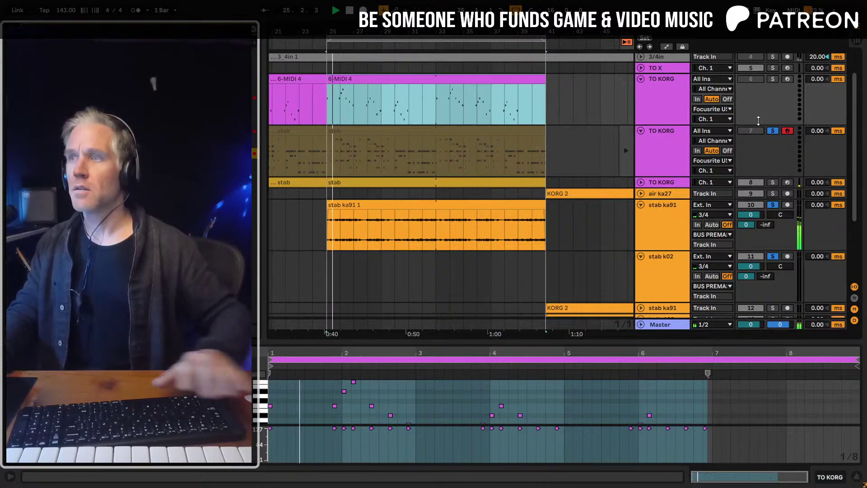
key("space")
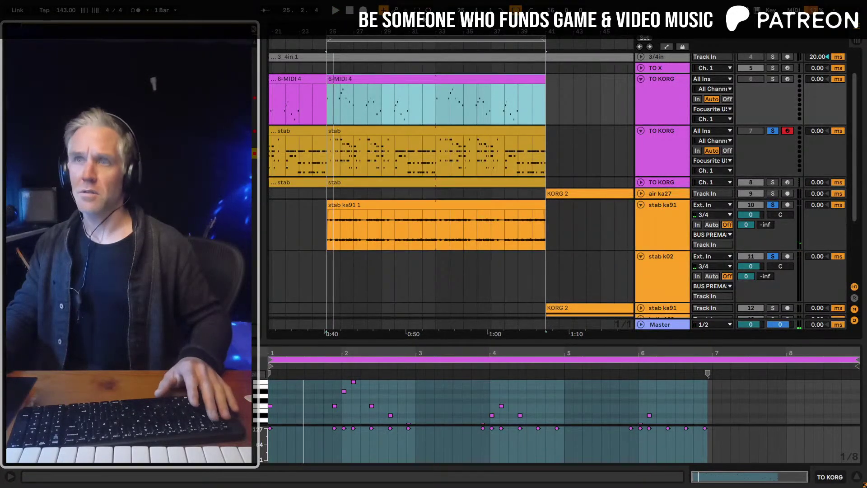
key("space")
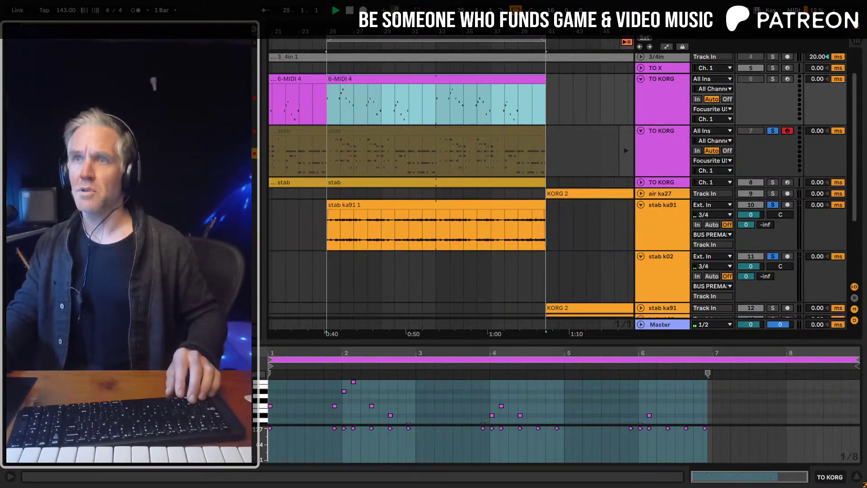
Return playback to the arrangement clips and replay the loop from bar 25 with TO KORG track 7 armed
left_click(626, 41)
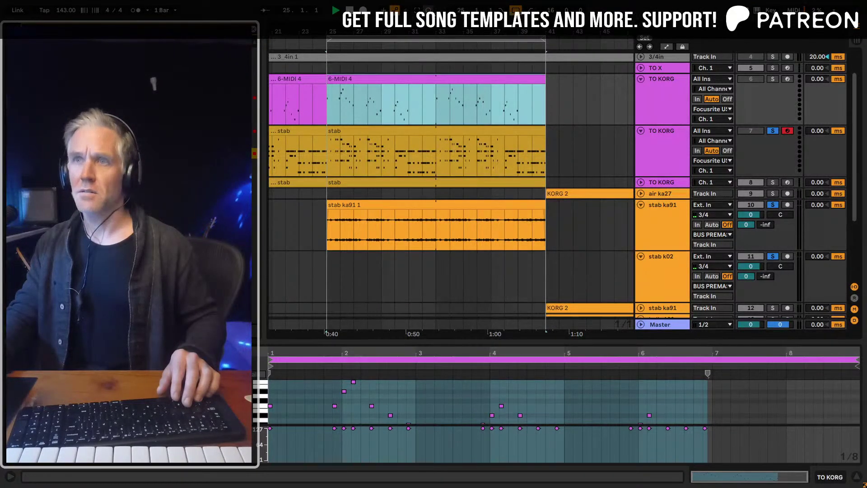
key("space")
key("space")
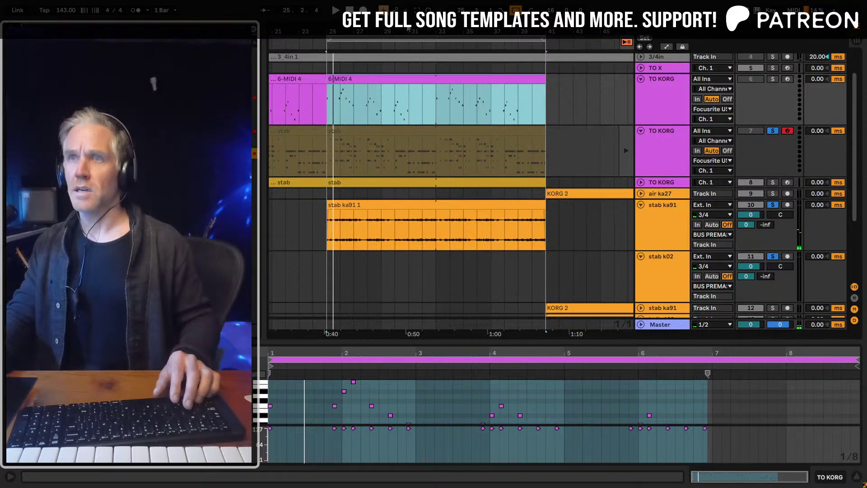
left_click(626, 42)
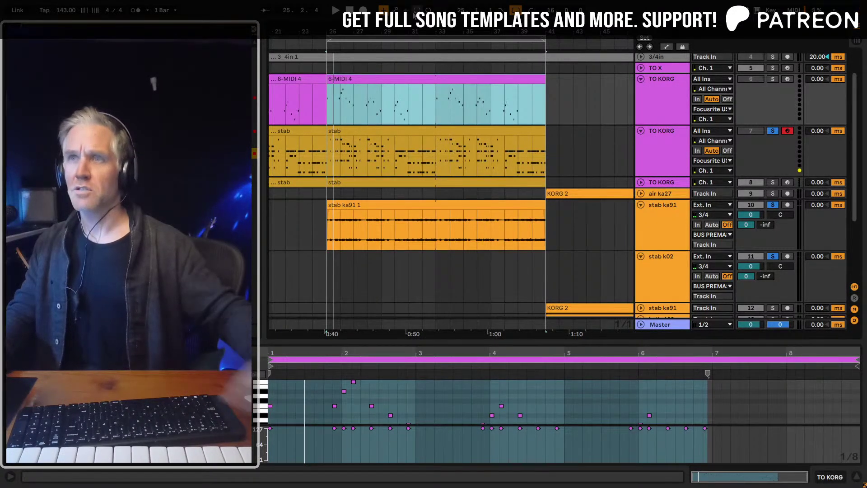
key("space")
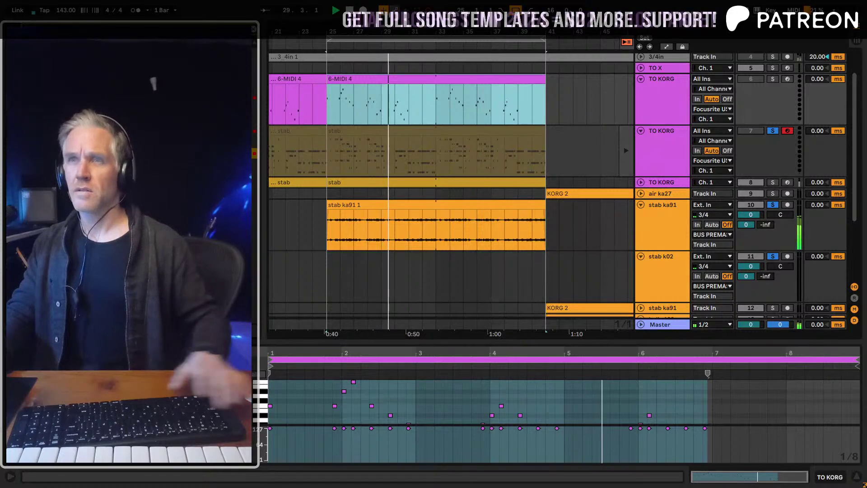
left_click(627, 43)
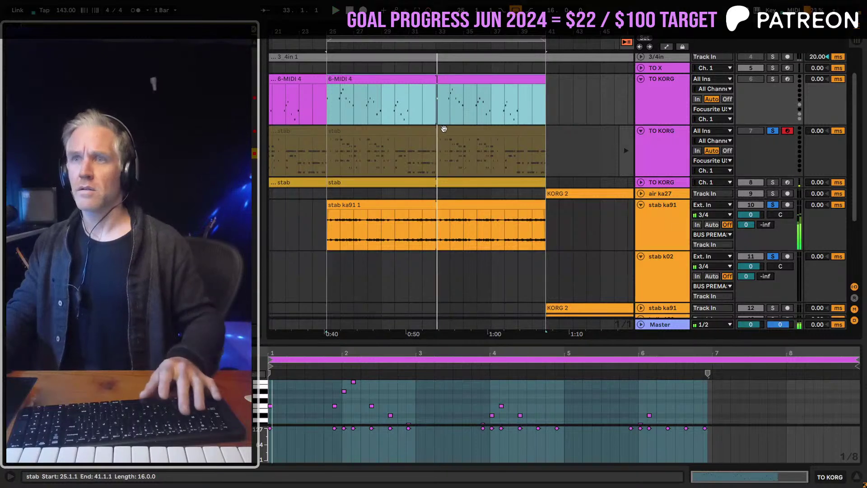
Clear the track solos, disarm TO KORG track 7 and restore its arrangement playback
key("Down")
left_click(772, 131)
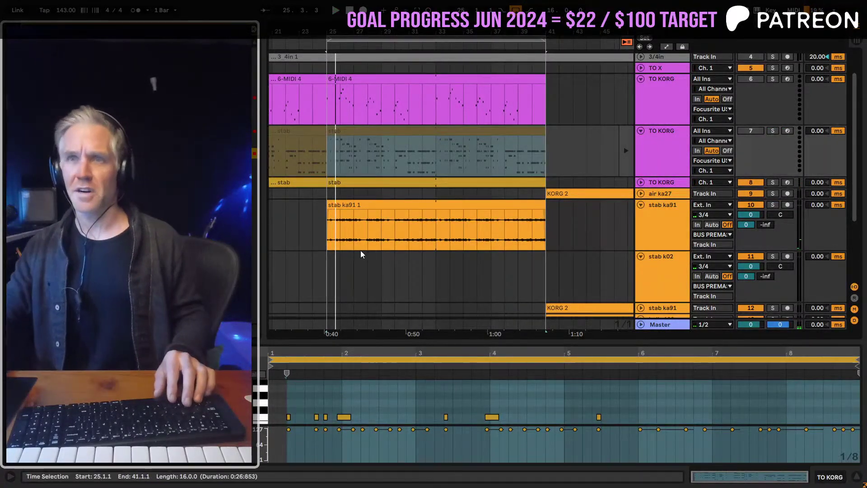
left_click(629, 43)
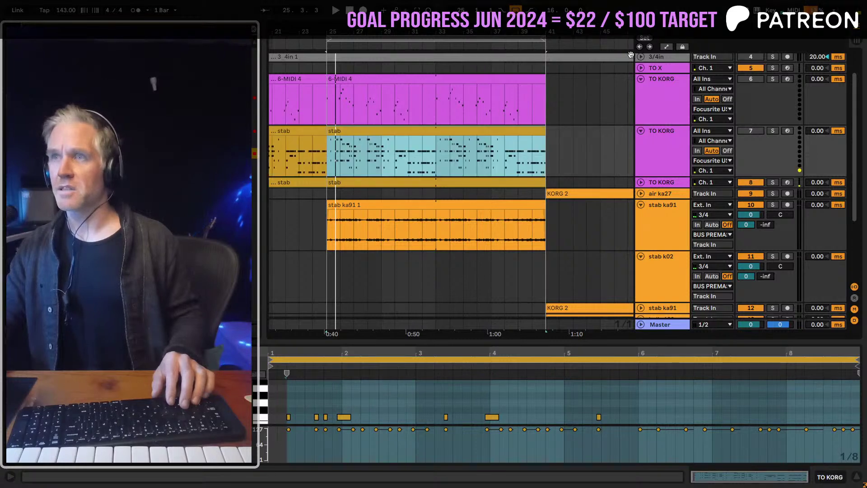
Enlarge the stab clip's envelope view and raise a narrow peak in the flat envelope just before bar 7
key("Down")
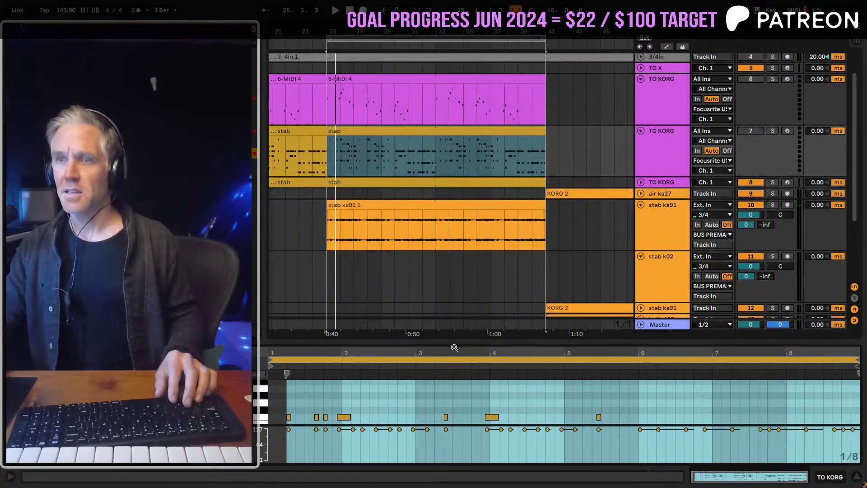
left_click_drag(454, 341, 454, 236)
key("space")
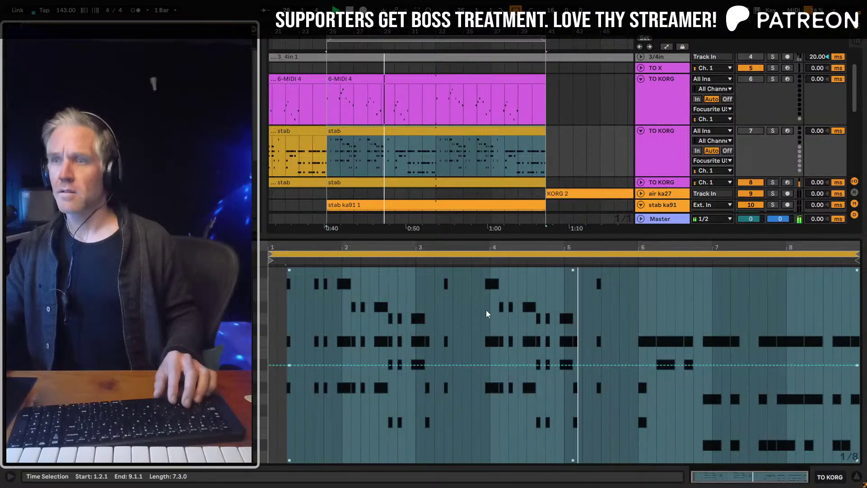
left_click(614, 364)
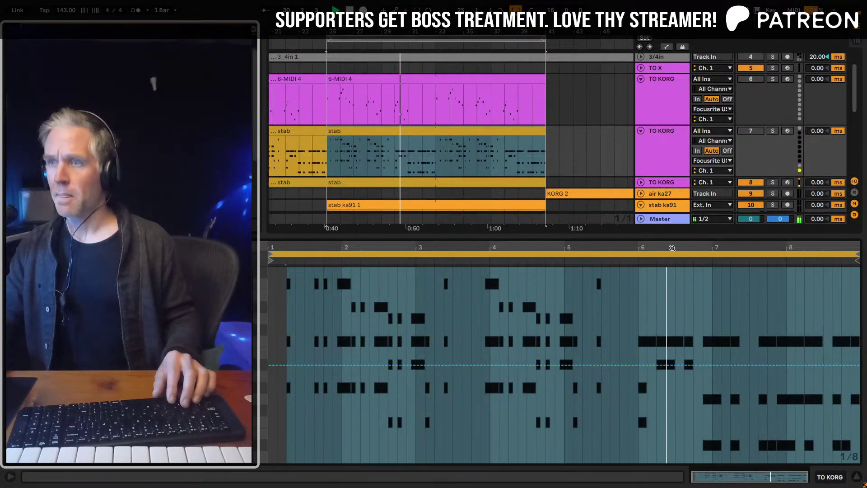
scroll(612, 368, "up", 3)
key("space")
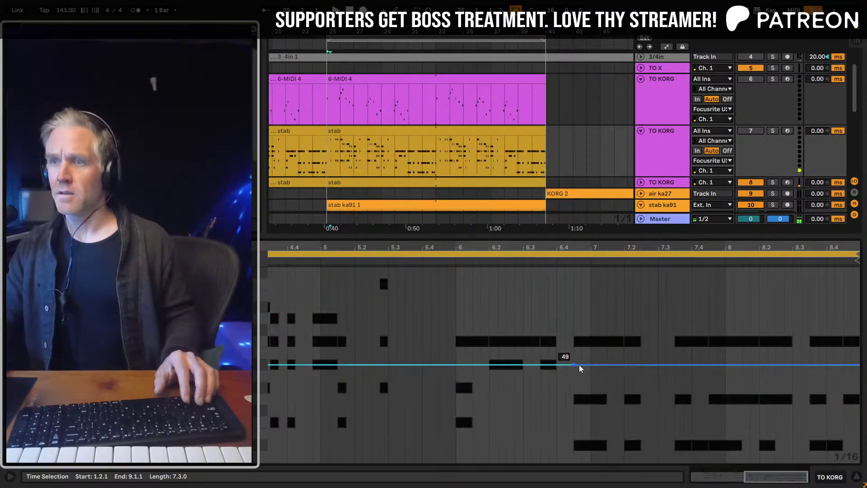
left_click_drag(582, 368, 581, 303)
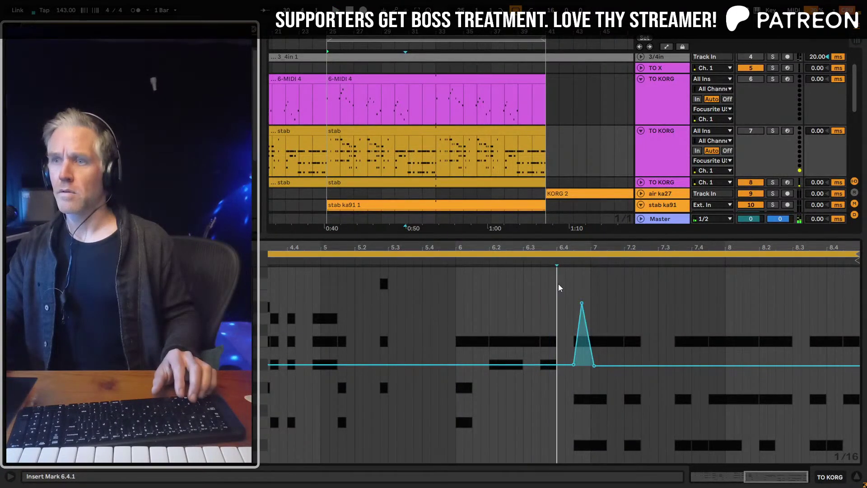
Audition the stab clip from points before the envelope peak and from the start of the loop at bar 25
left_click(488, 316)
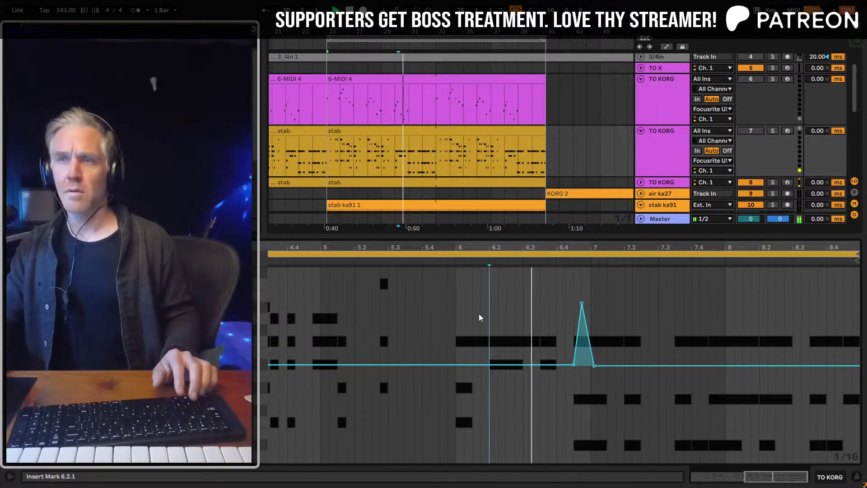
left_click(347, 326)
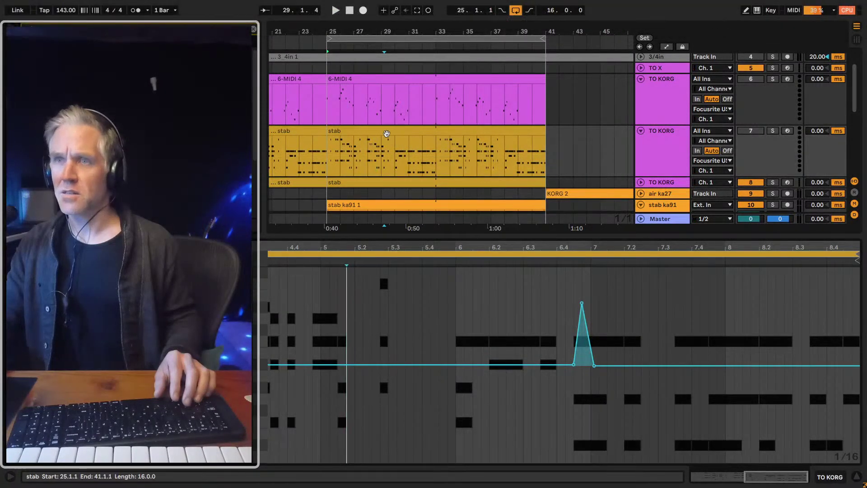
scroll(377, 174, "down", 2)
key("space")
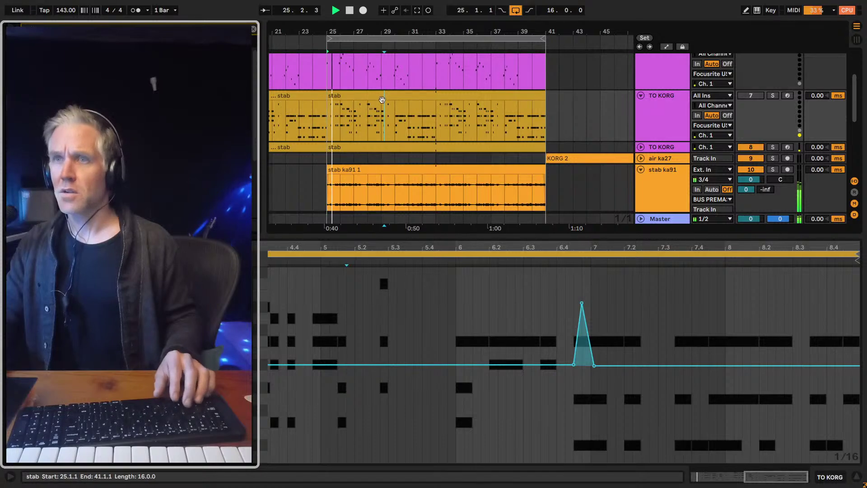
Select the stab clip on TO KORG track 7, show the track's device view and stop playback
left_click(382, 99)
key("shift+Tab")
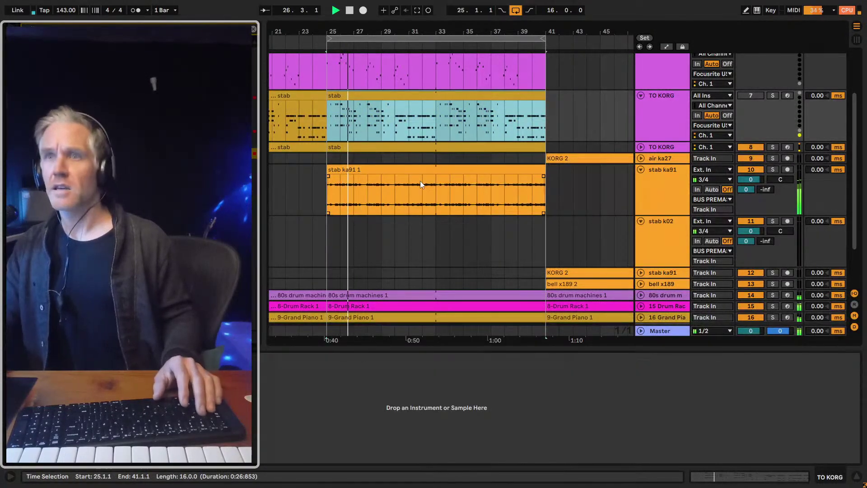
key("space")
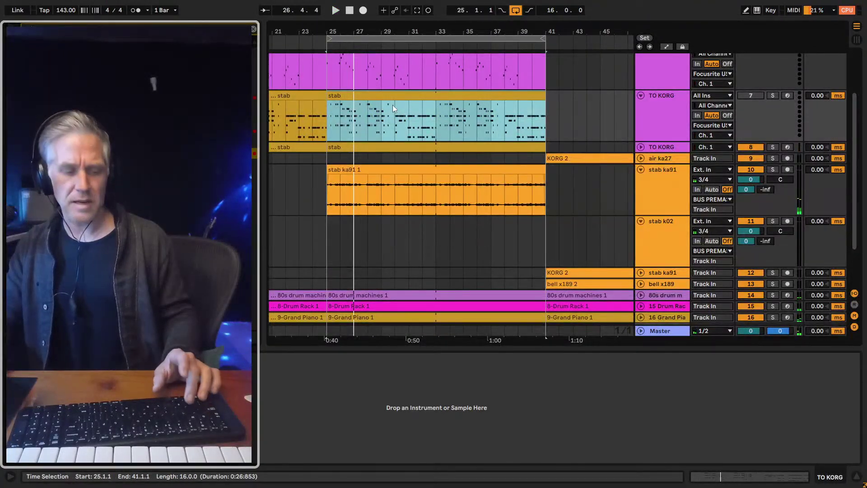
Solo TO KORG track 7 and audition the stab clip from 6.1.2 through the envelope peak, with the view enlarged around bars 6 to 8
key("space")
key("shift+Tab")
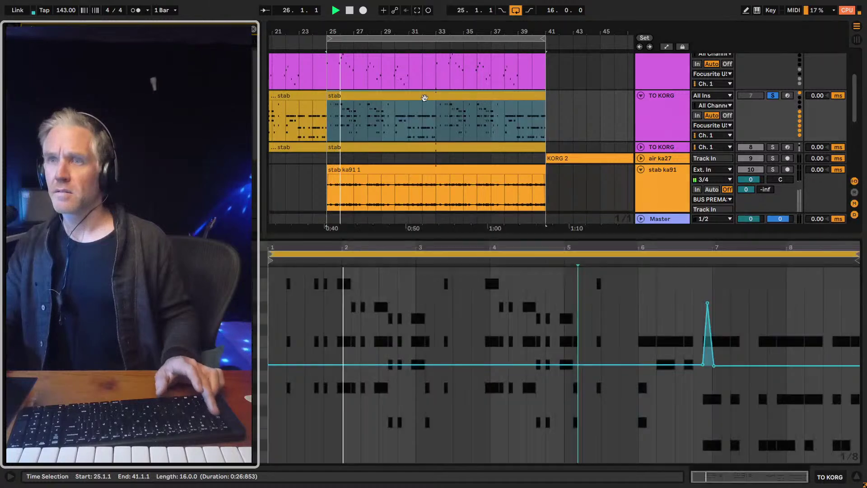
left_click(685, 279)
left_click_drag(756, 243, 519, 257)
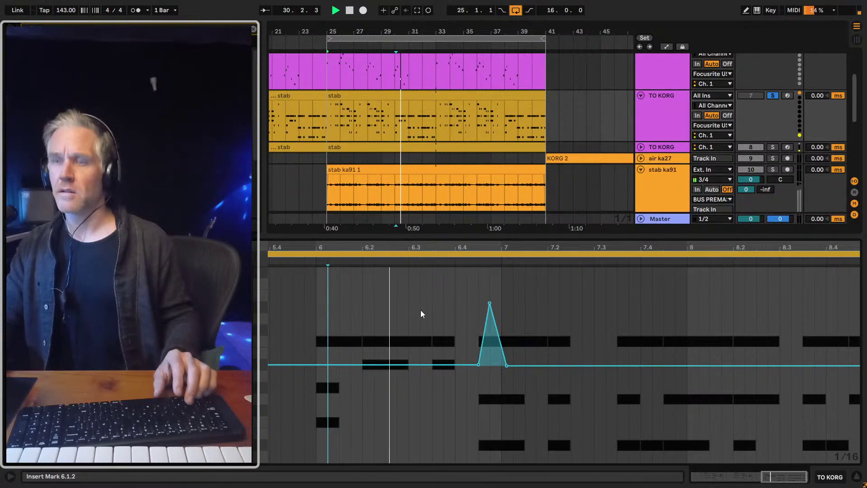
mouse_move(484, 322)
key("space")
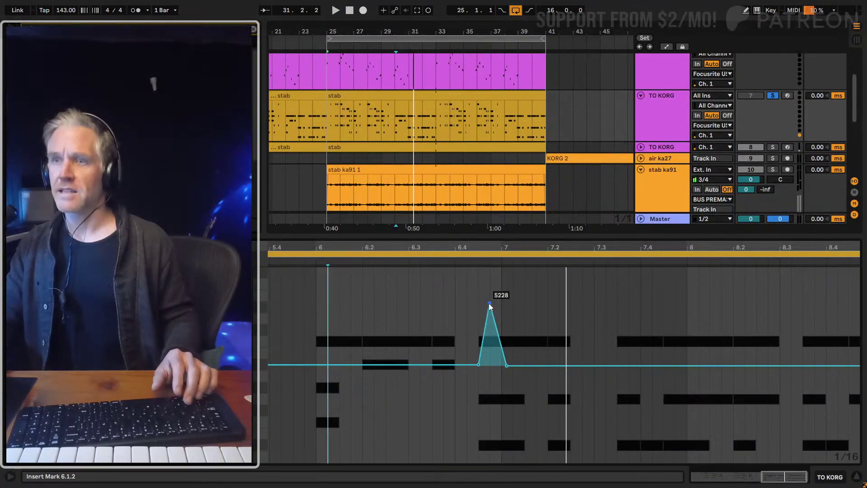
Shift the top of the stab clip's envelope peak to bar 7 at a lower height and audition it from 6.4.2
key("ctrl+z")
key("space")
left_click(473, 287)
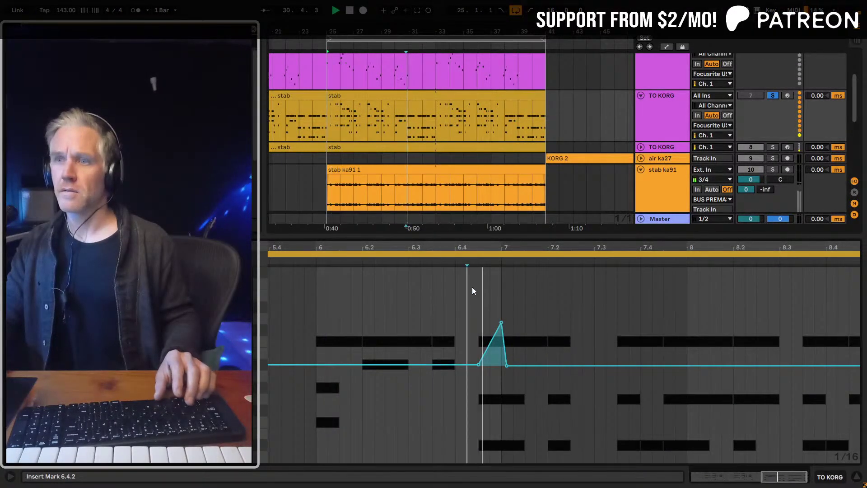
mouse_move(502, 329)
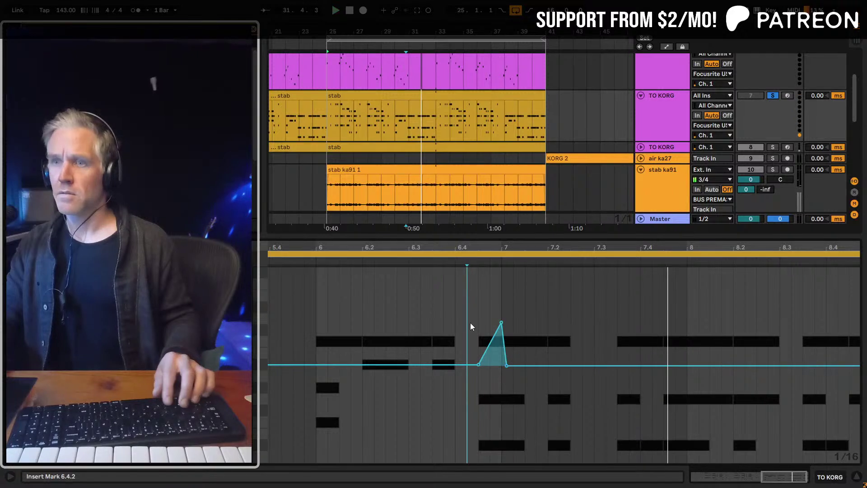
Add a second, wider and lower envelope peak just after bar 8 of the stab clip and audition it from 7.3.2
left_click(669, 367)
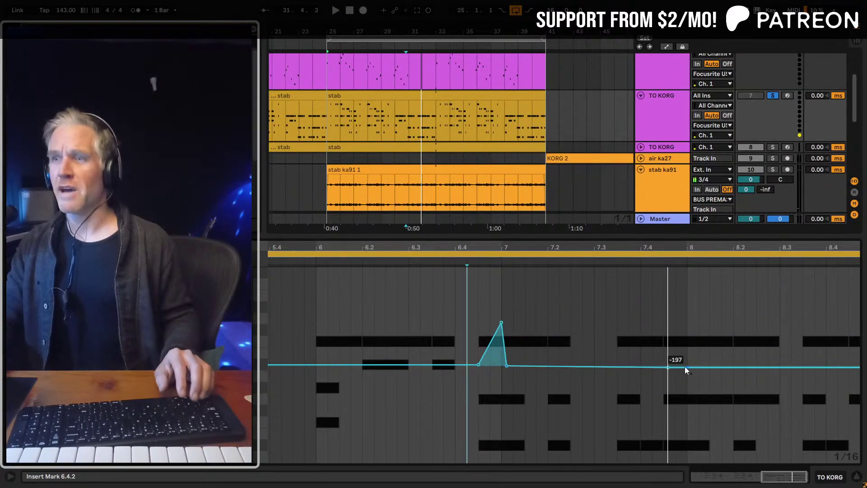
left_click(710, 367)
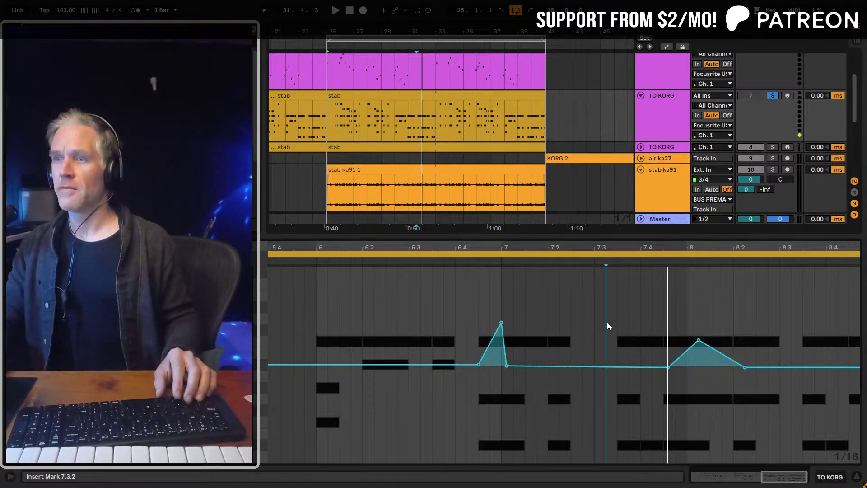
key("space")
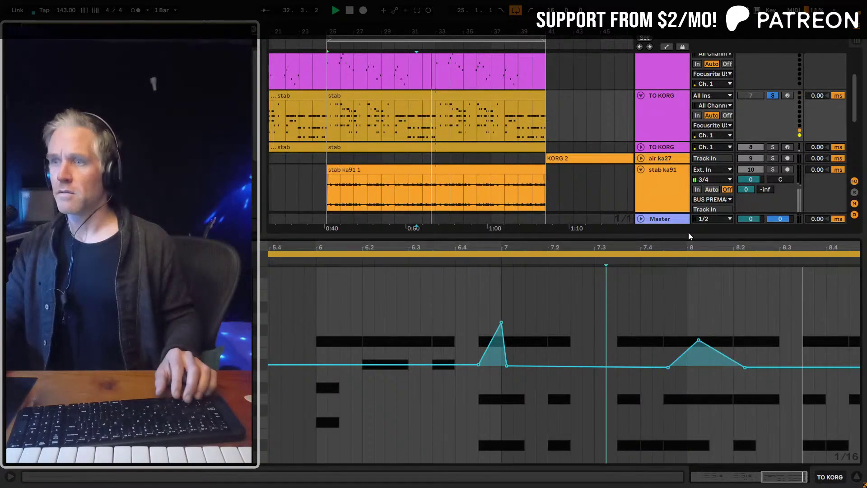
left_click_drag(682, 247, 683, 204)
key("space")
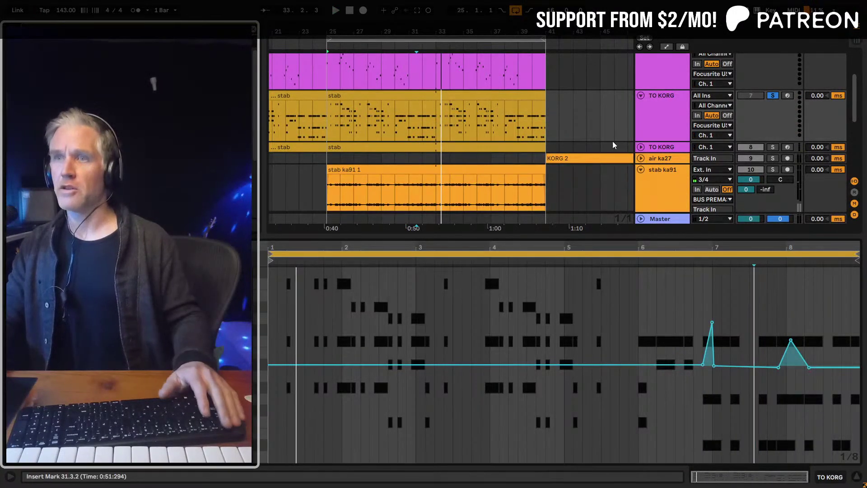
Clear the solo on TO KORG track 7 and arm the stab k02 track for recording
scroll(811, 97, "down", 1)
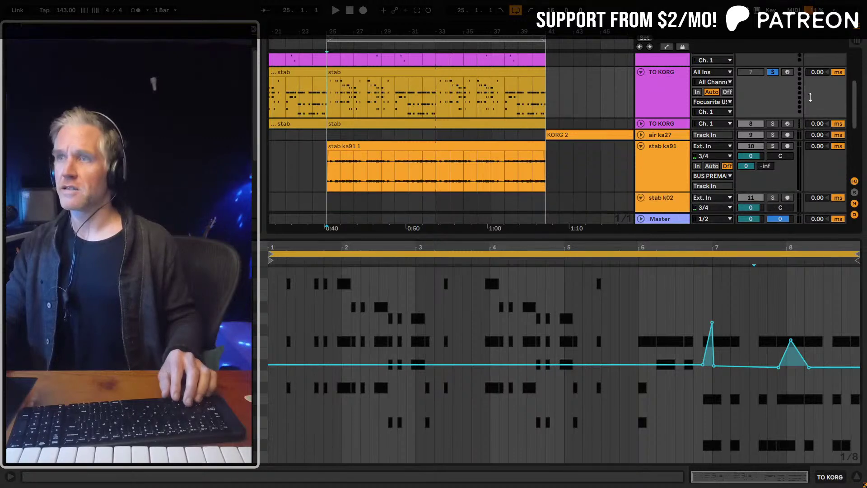
scroll(649, 107, "down", 5)
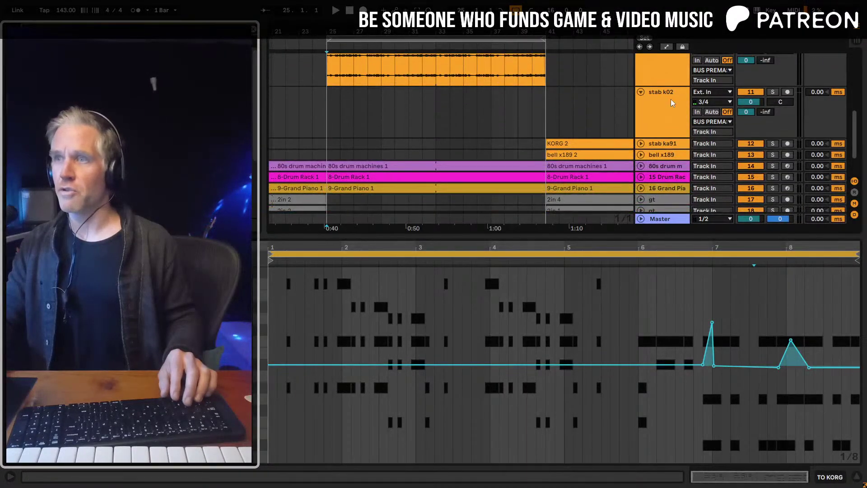
scroll(649, 107, "up", 2)
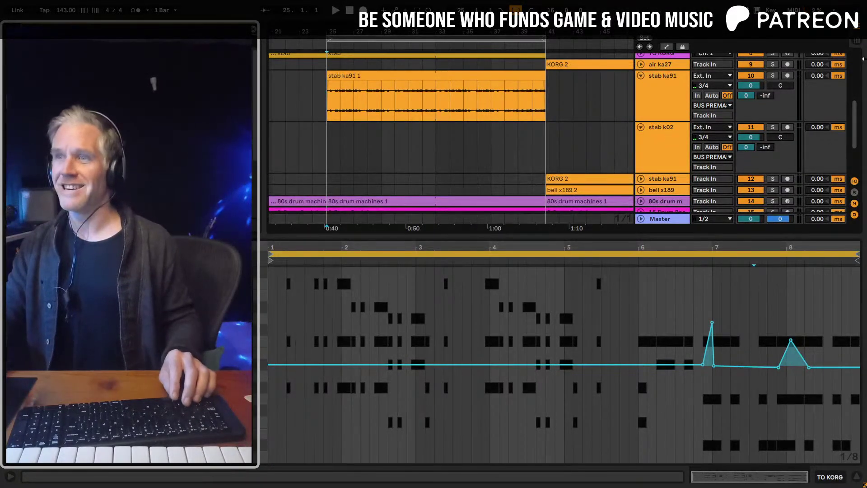
left_click(669, 93)
scroll(671, 93, "up", 1)
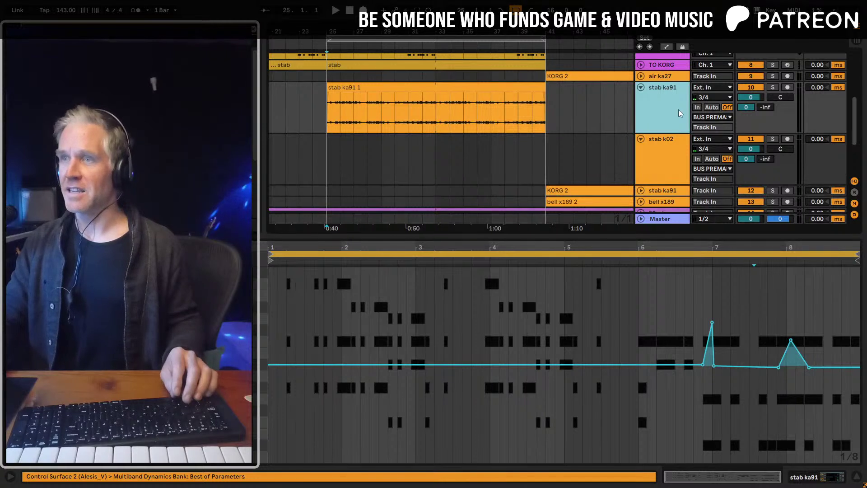
scroll(783, 120, "up", 1)
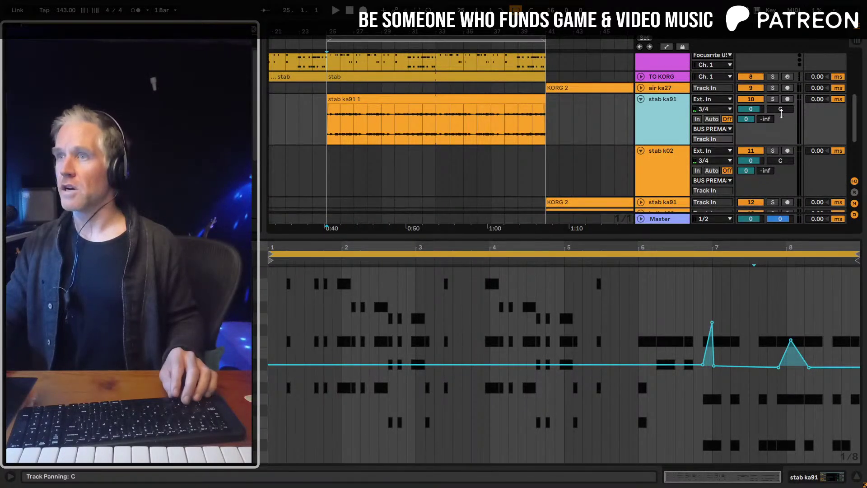
left_click(789, 151)
Record the stab part onto the stab k02 track from bar 25 with looping off and punch-out at bar 41, and unfold TO KORG track 8
left_click(326, 184)
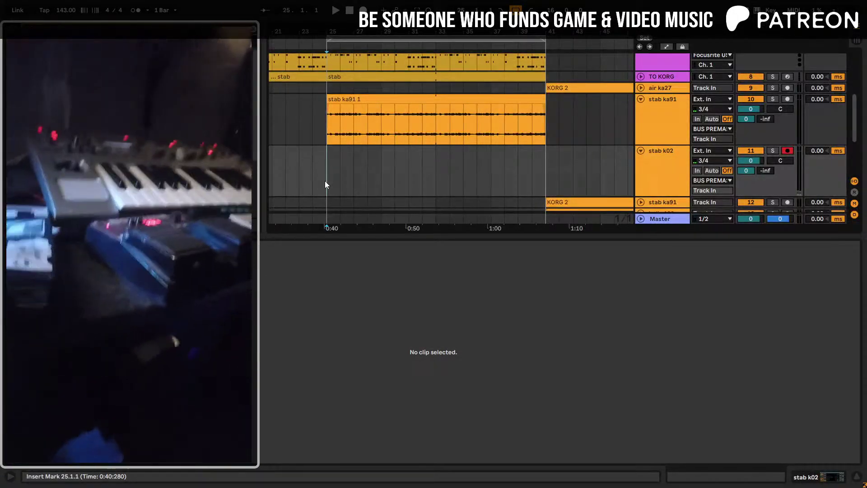
key("F9")
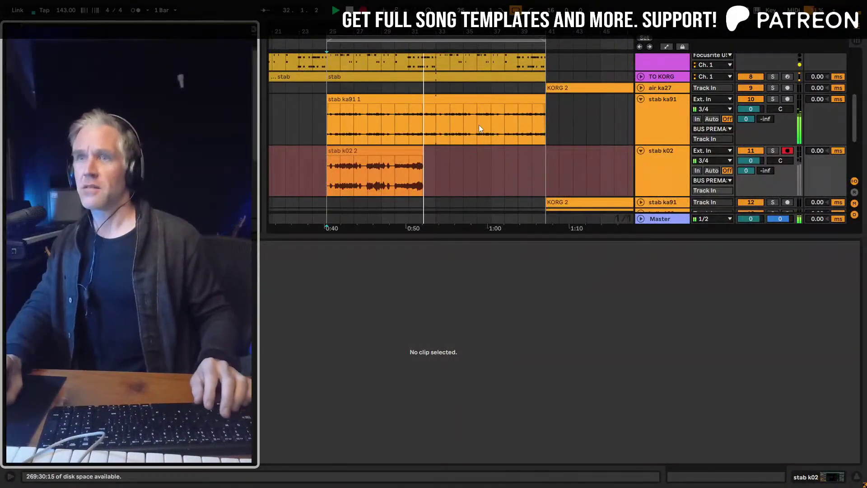
scroll(481, 128, "up", 4)
scroll(481, 127, "down", 3)
scroll(481, 127, "up", 3)
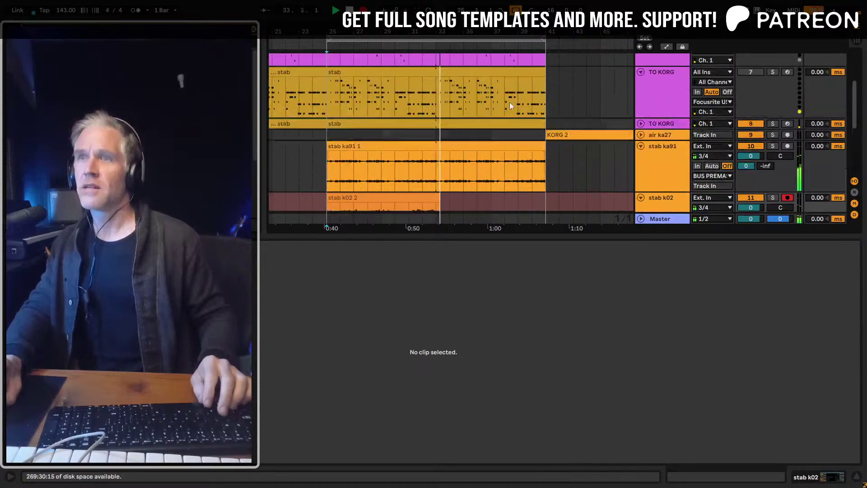
scroll(503, 75, "up", 6)
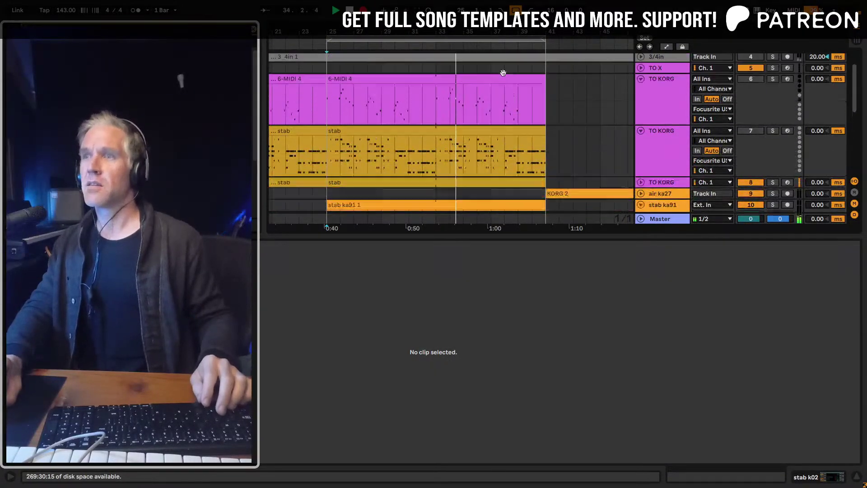
scroll(492, 71, "down", 5)
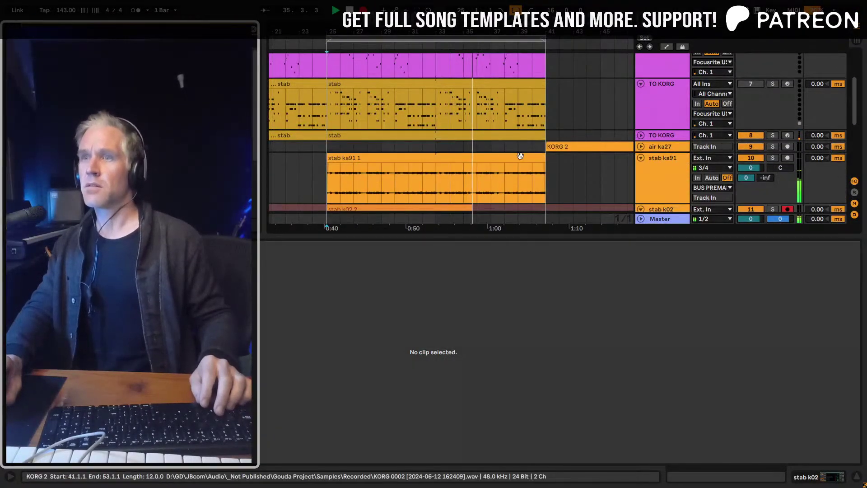
scroll(497, 113, "down", 2)
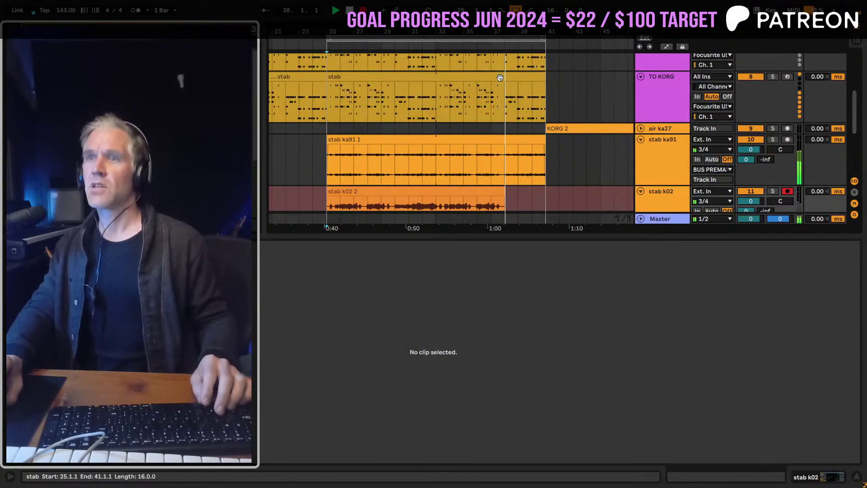
scroll(511, 183, "down", 5)
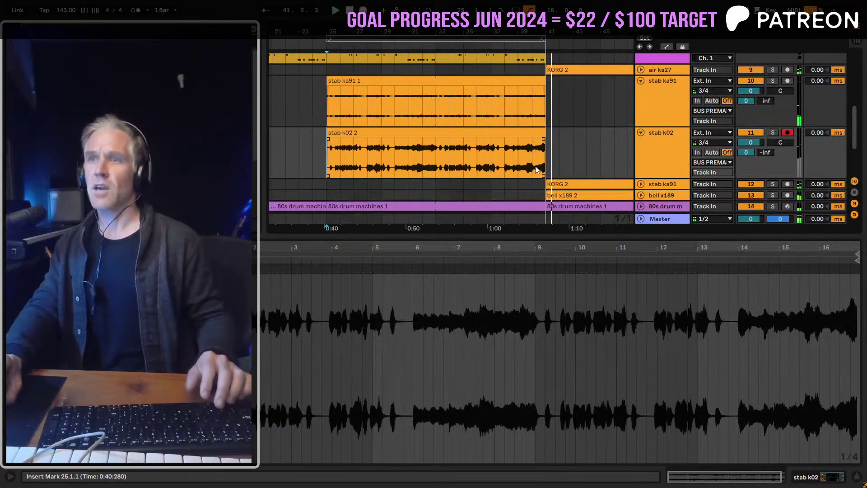
Copy the recorded stab k02 2 clip further along its track and shift the copy so it ends at about bar 66
left_click(510, 147)
key("minus")
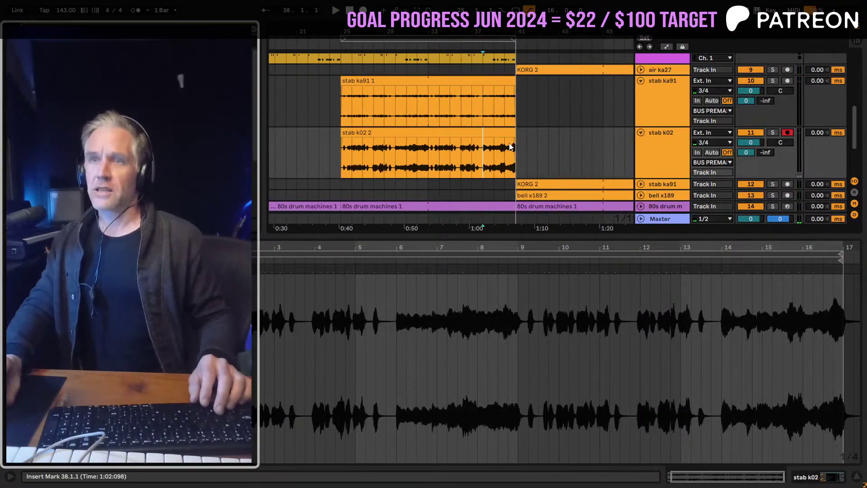
scroll(408, 130, "down", 3)
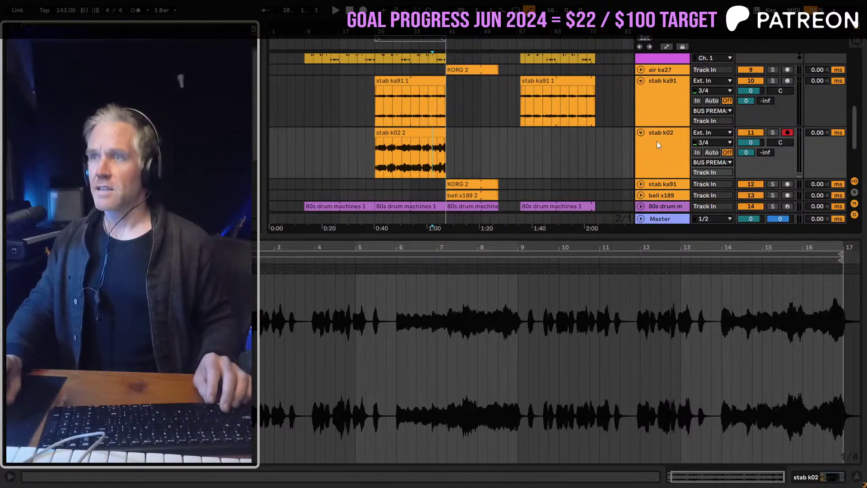
left_click_drag(405, 132, 548, 141)
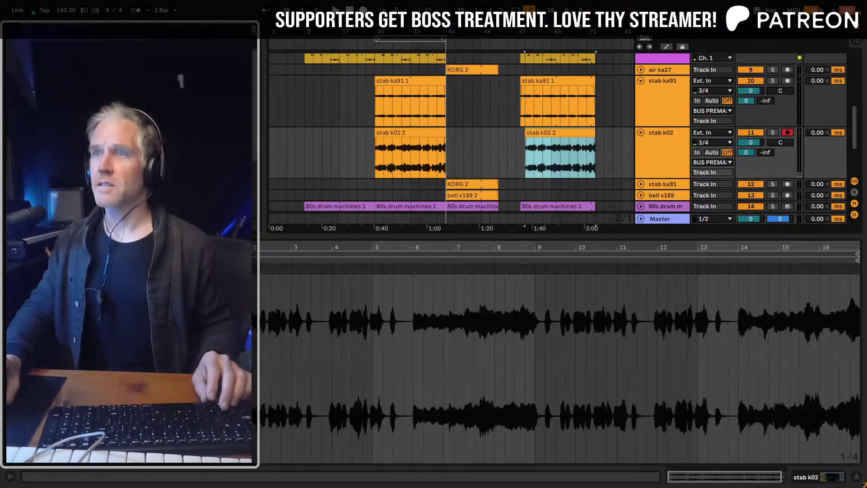
key("z")
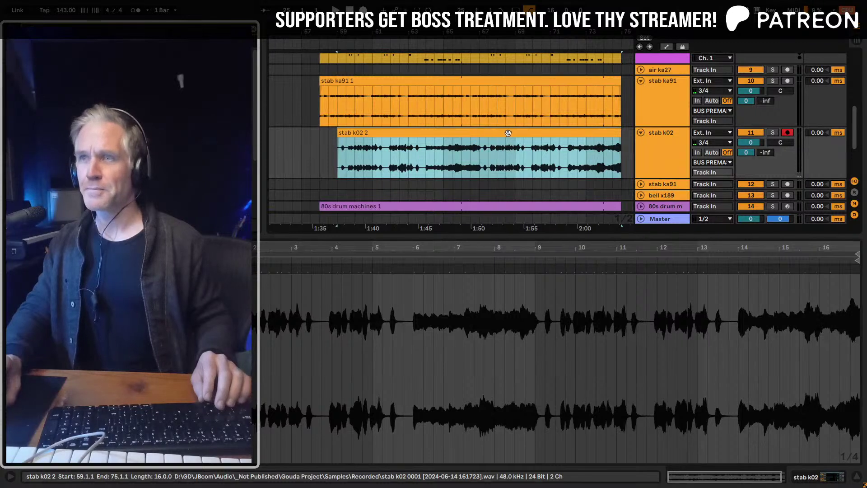
key("Left")
key("Left")
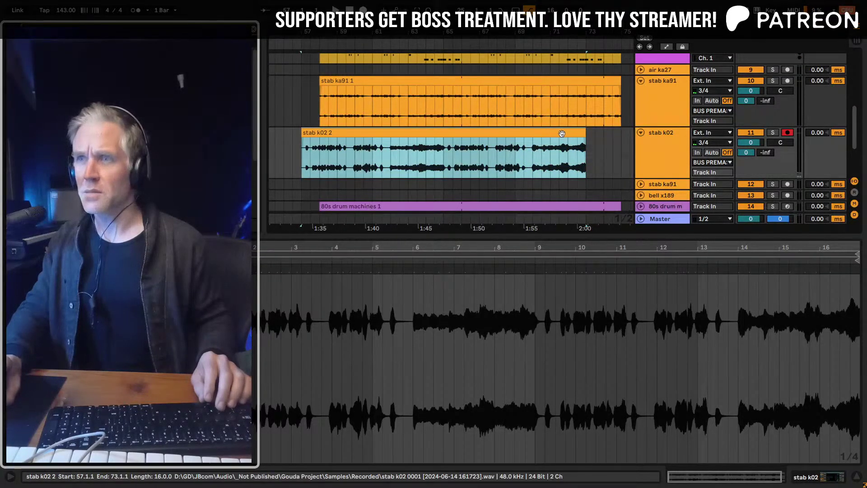
left_click_drag(342, 132, 368, 133)
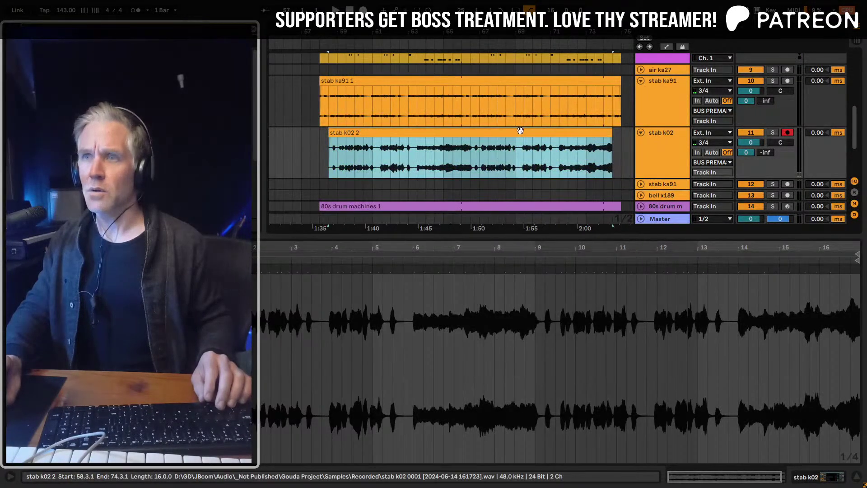
left_click_drag(520, 130, 370, 131)
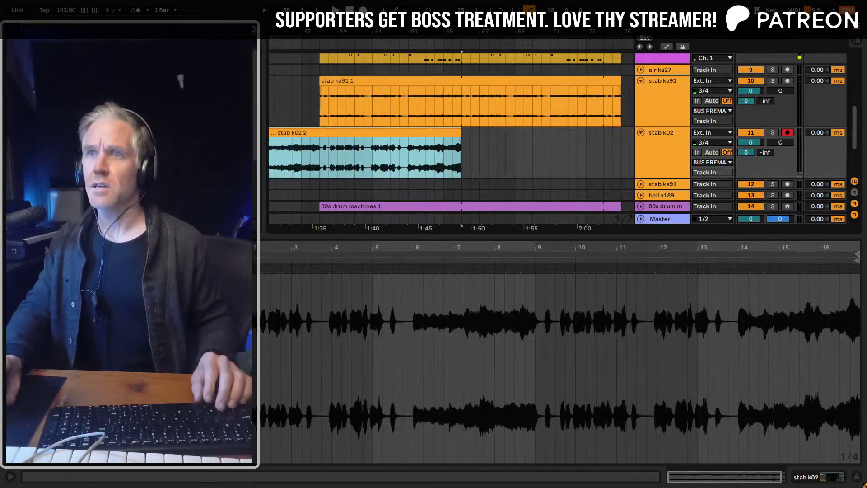
Hide the clip view, show the whole arrangement and fold all tracks
key("minus")
key("ctrl+alt+l")
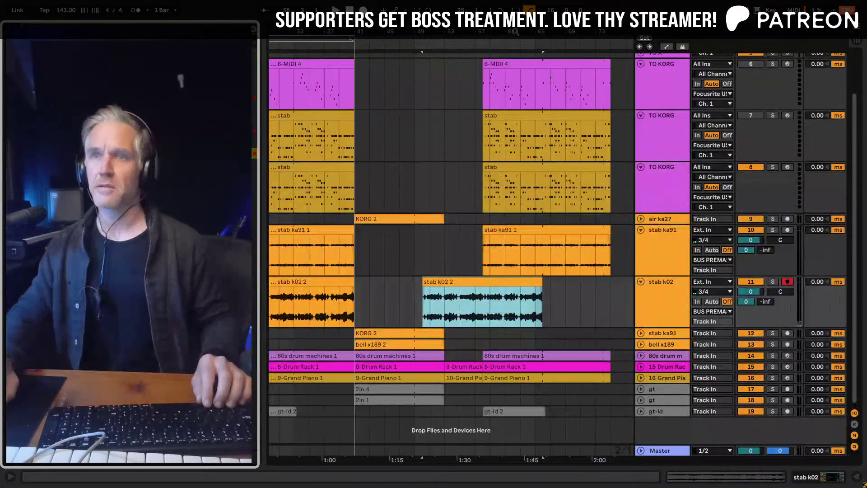
left_click_drag(408, 36, 405, 28)
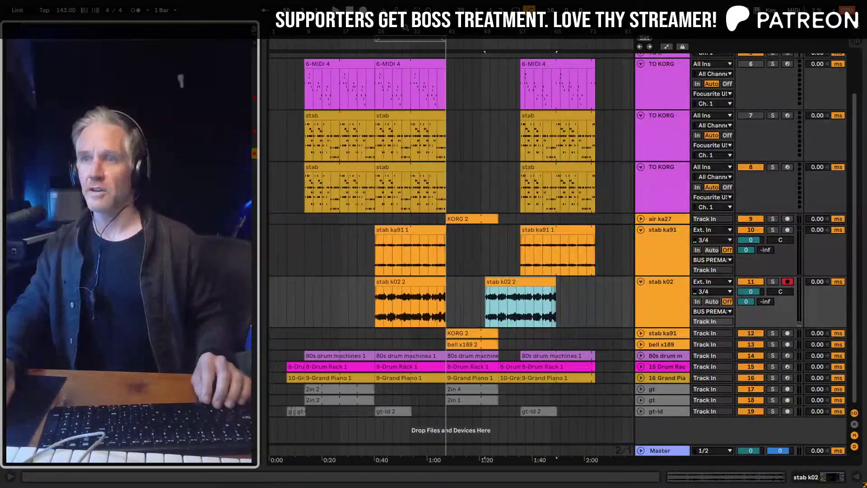
left_click(640, 231, "alt")
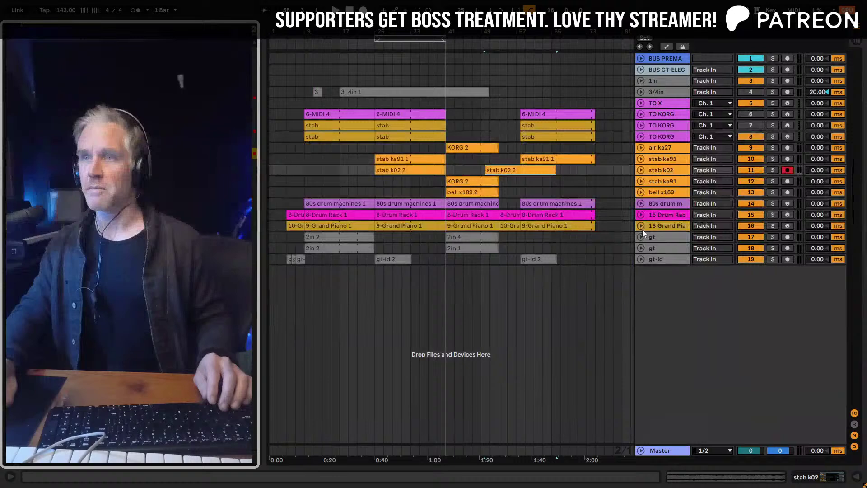
Review the track groups by selecting the TO X and TO KORG tracks, the air ka27 to bell x189 tracks and the 80s drum machines track
left_click(658, 150)
left_click(658, 105)
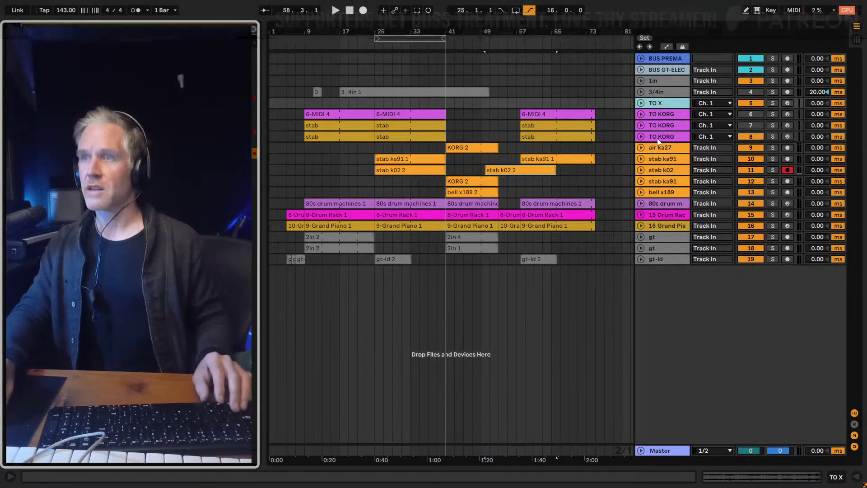
left_click(657, 138, "shift")
left_click(662, 148)
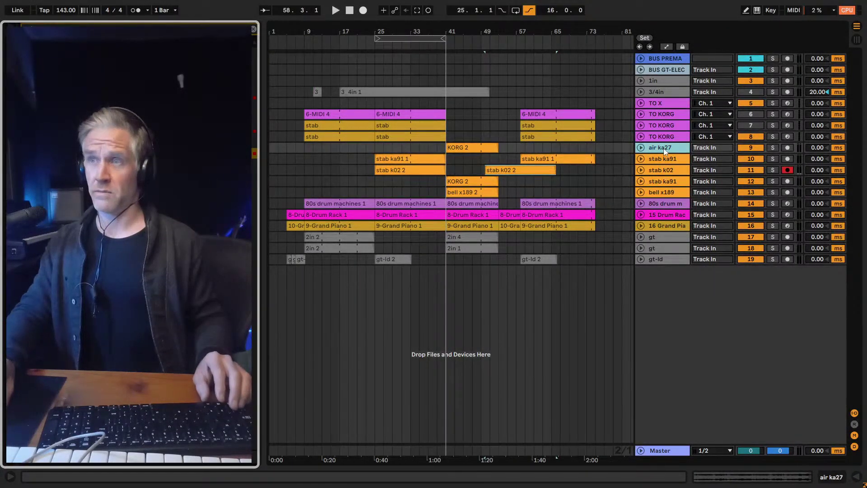
left_click(663, 192, "shift")
left_click(666, 204)
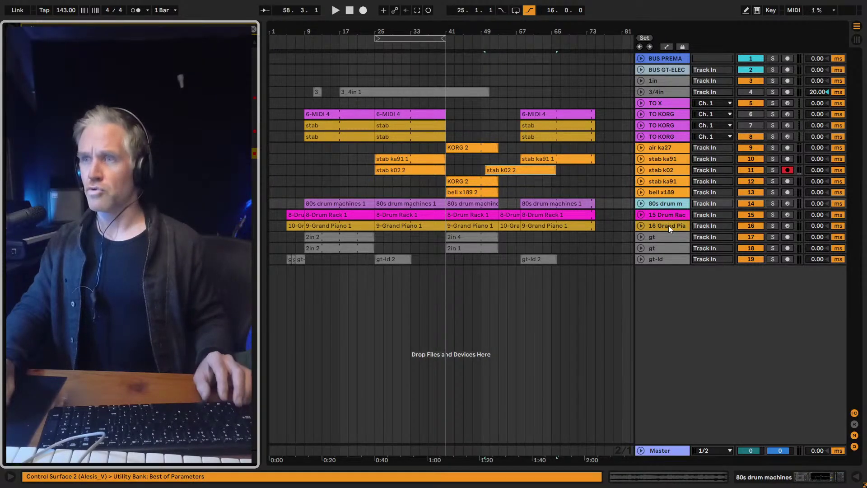
Move the Grand Piano track above the 80s drum machines track and change its track colour to blue
left_click_drag(669, 226, 669, 201)
right_click(670, 204)
left_click(770, 388)
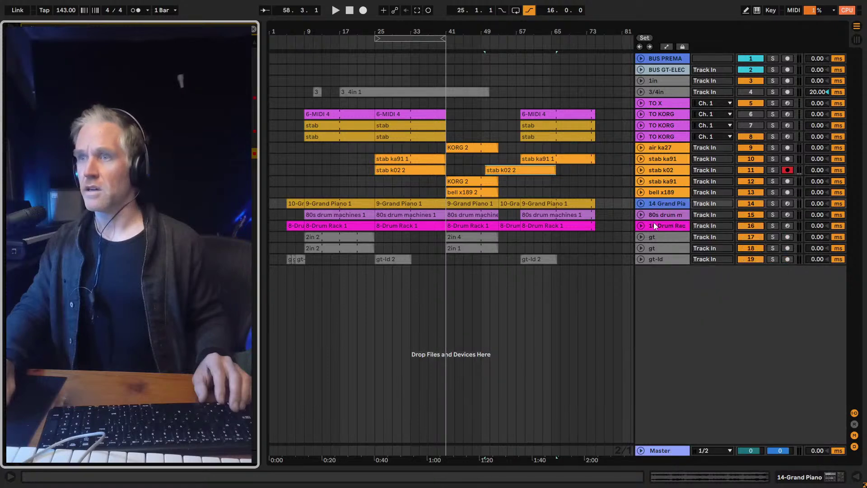
Select the 80s drum machines and Drum Rack tracks and change their track colour to red
left_click(667, 213, "shift")
left_click(666, 224, "shift")
right_click(666, 225)
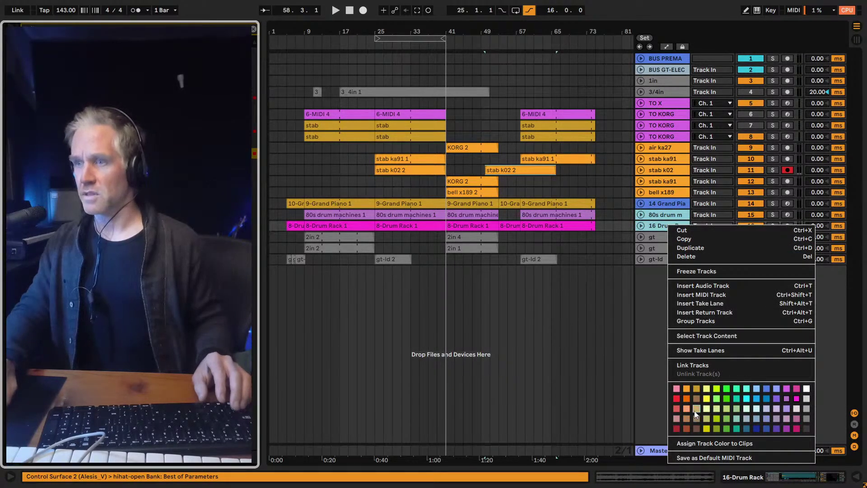
left_click(677, 428)
right_click(668, 226)
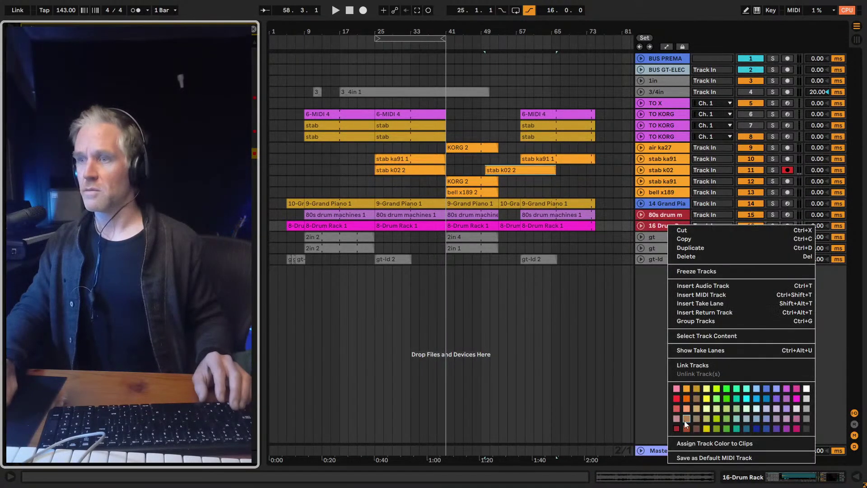
left_click(676, 408)
Select the two gt tracks and the gt-ld track and change their track colour to green
left_click(669, 238)
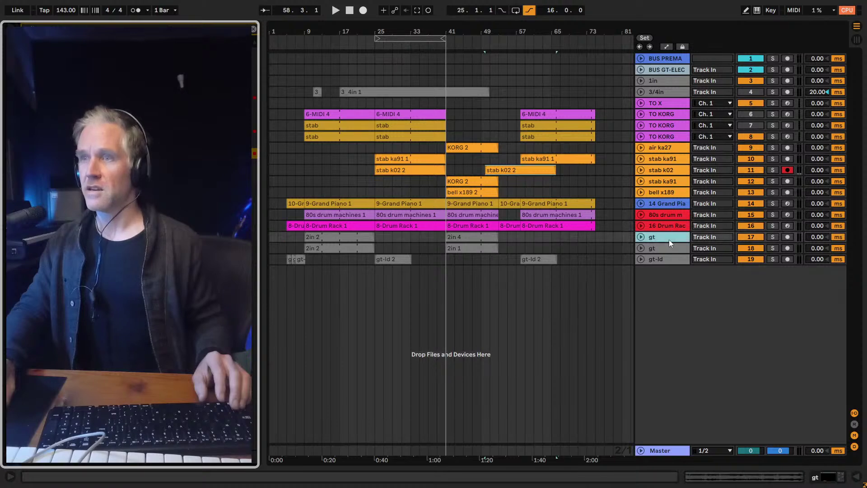
left_click(670, 258, "shift")
right_click(669, 259)
right_click(658, 258)
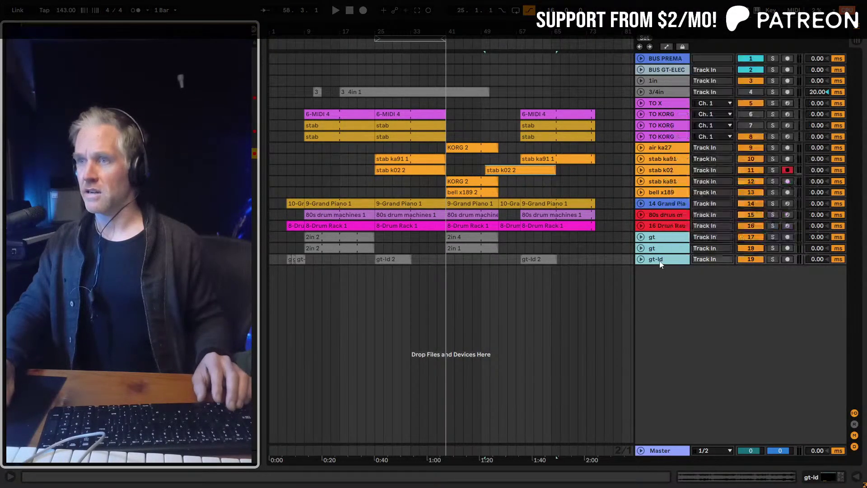
right_click(658, 259)
left_click(720, 199)
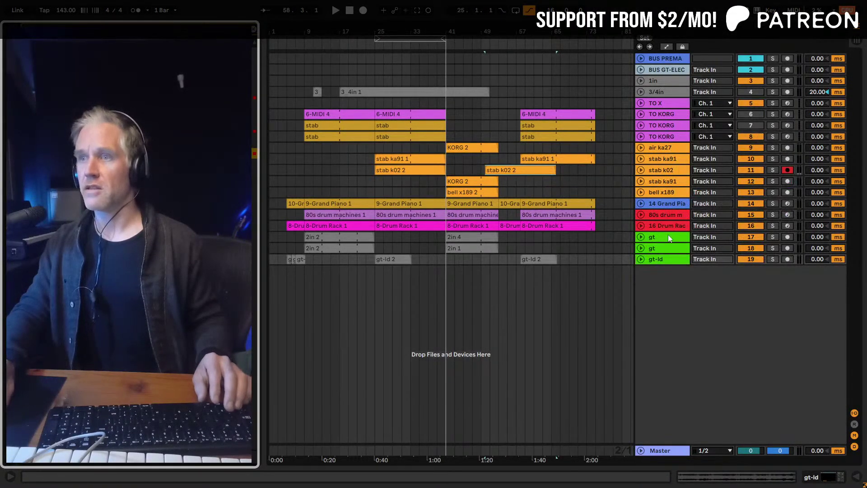
Select all tracks and assign each track's colour to its clips
key("ctrl+a")
right_click(669, 211)
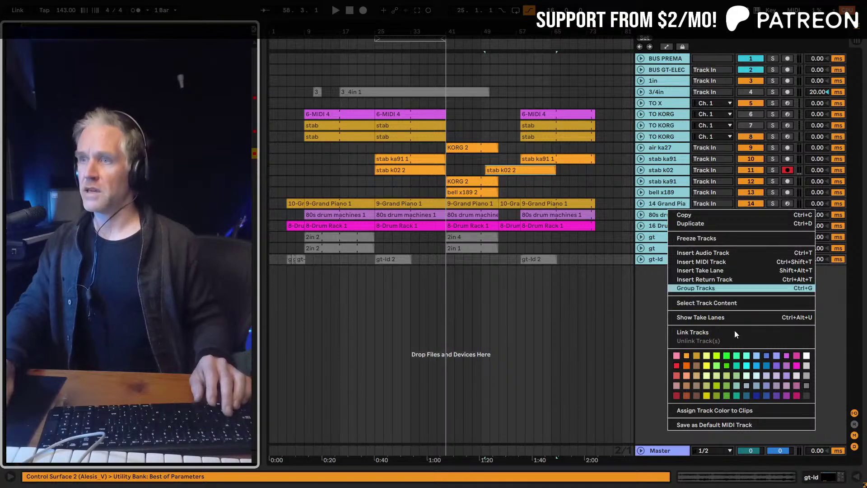
left_click(736, 410)
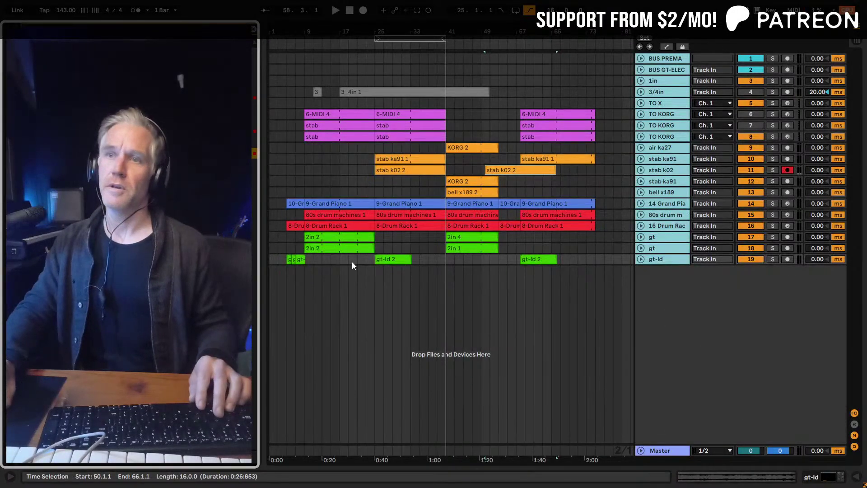
Play the arrangement from bar 25, unfold the stab k02 track and show its device chain
left_click(375, 285)
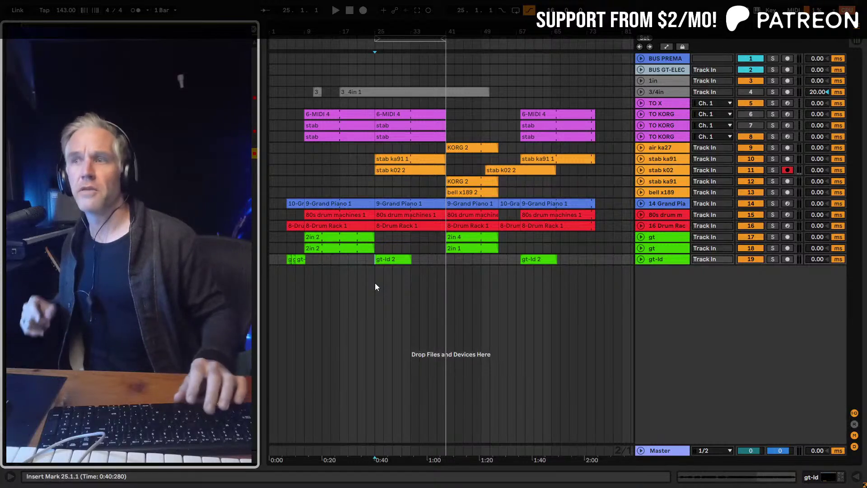
key("space")
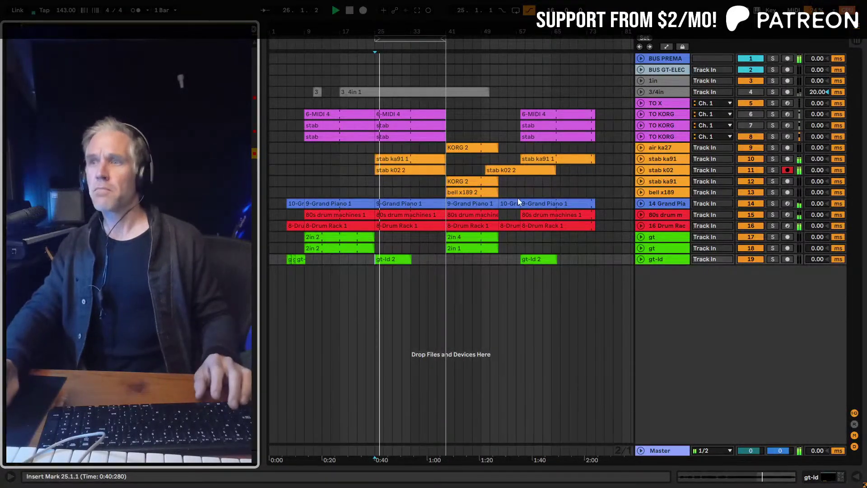
double_click(658, 173)
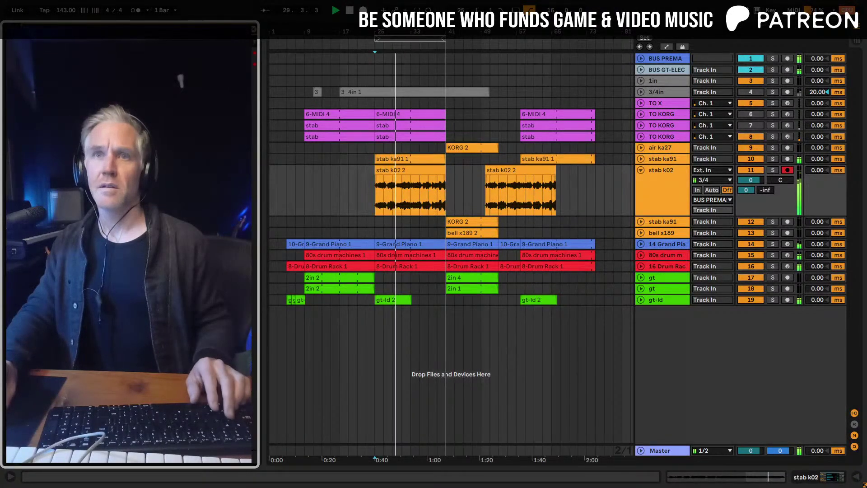
double_click(655, 179)
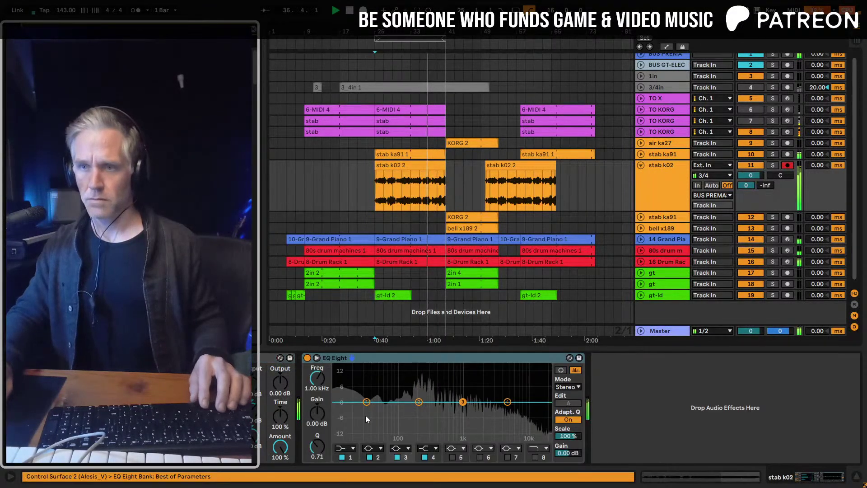
Turn EQ Eight's band 1 on stab k02 into a low cut at about 323 Hz and select the bar 25 clip
left_click_drag(427, 434, 406, 433)
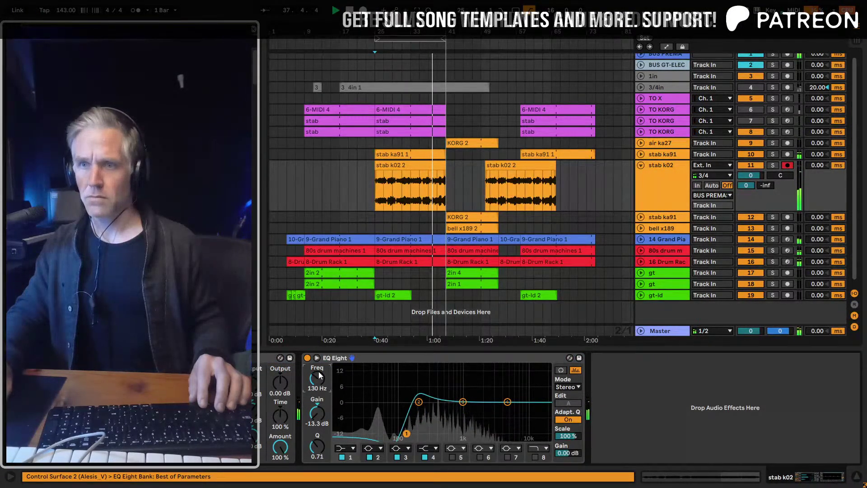
left_click(353, 448)
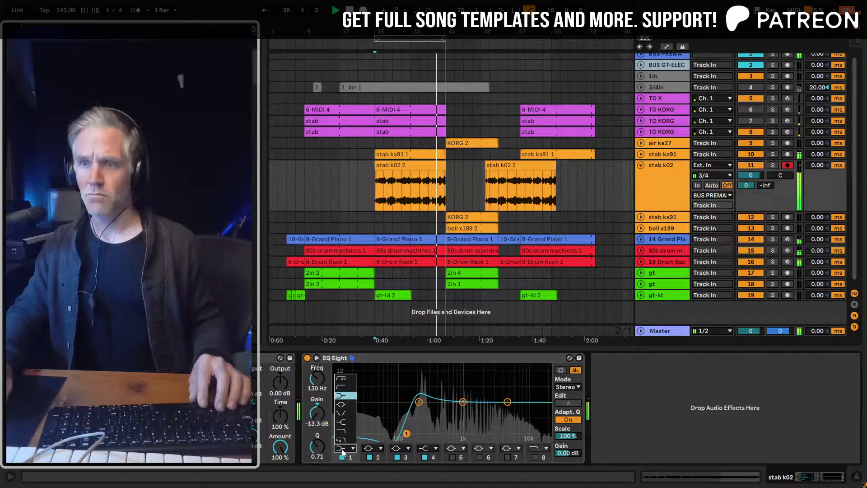
left_click(346, 375)
left_click_drag(406, 413, 432, 413)
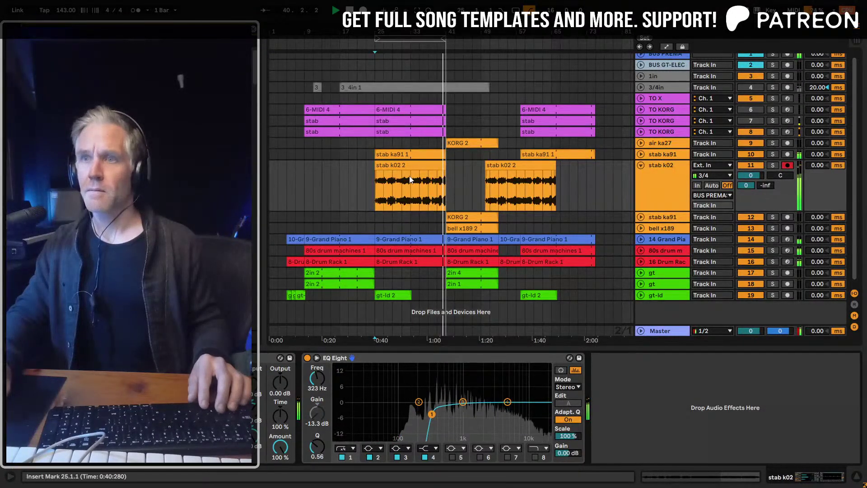
left_click(415, 163)
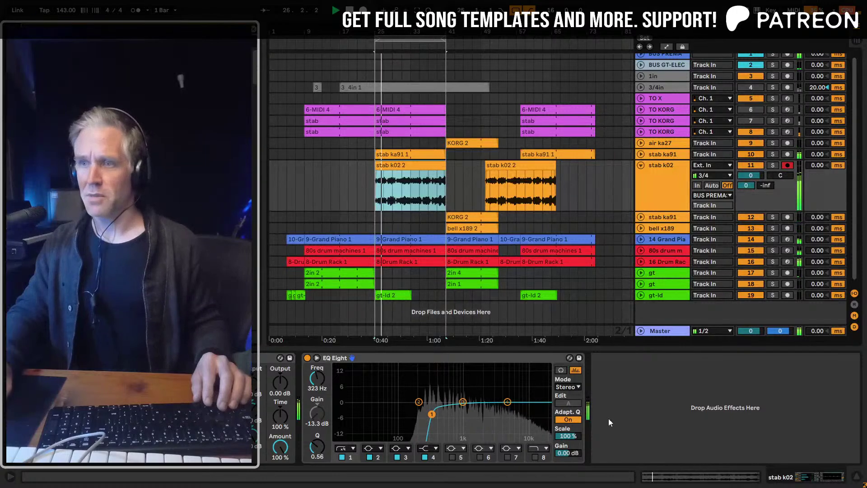
Set the output of the stab k02 device before EQ Eight to -12 dB
left_click(284, 390)
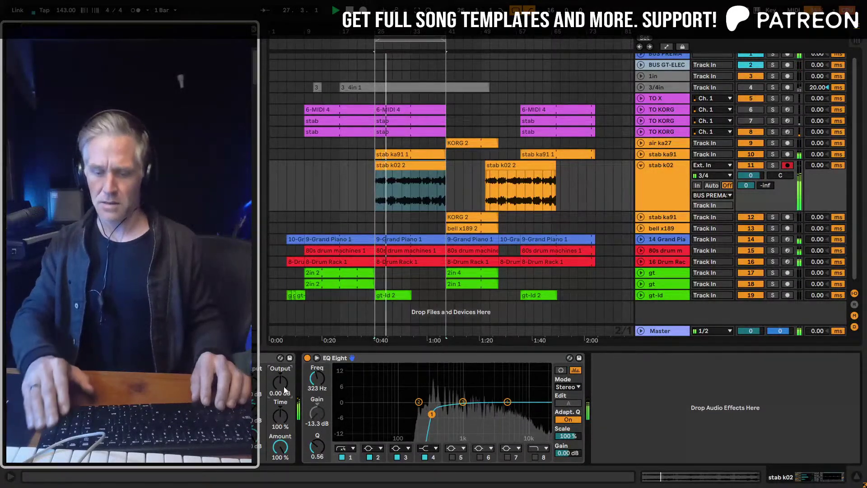
type("-12")
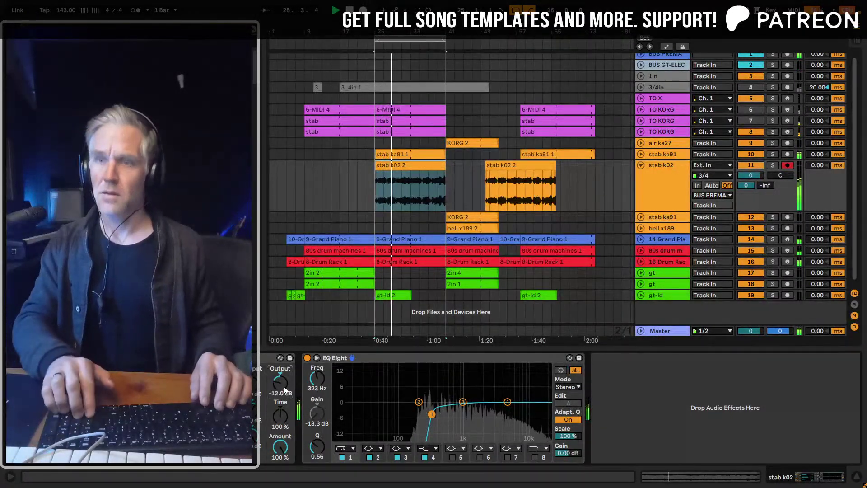
key("Return")
Stop playback, deactivate TO KORG track 8 and replay from the stab k02 clip at bar 25
key("space")
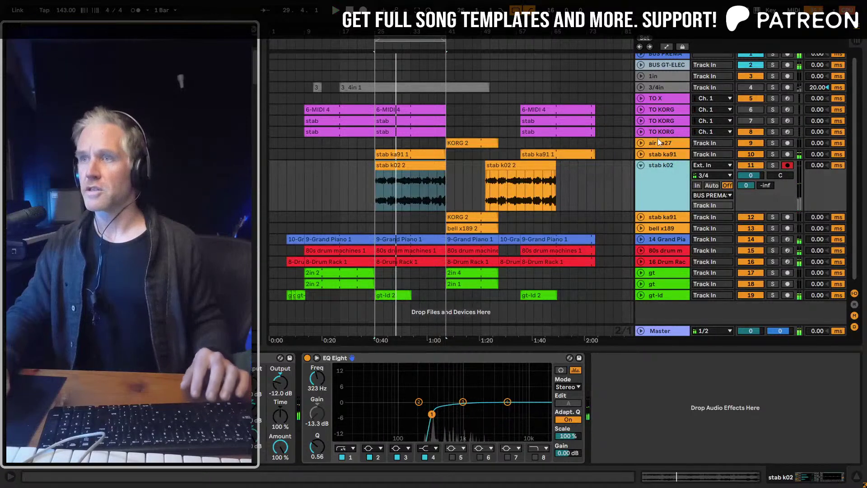
left_click(661, 134)
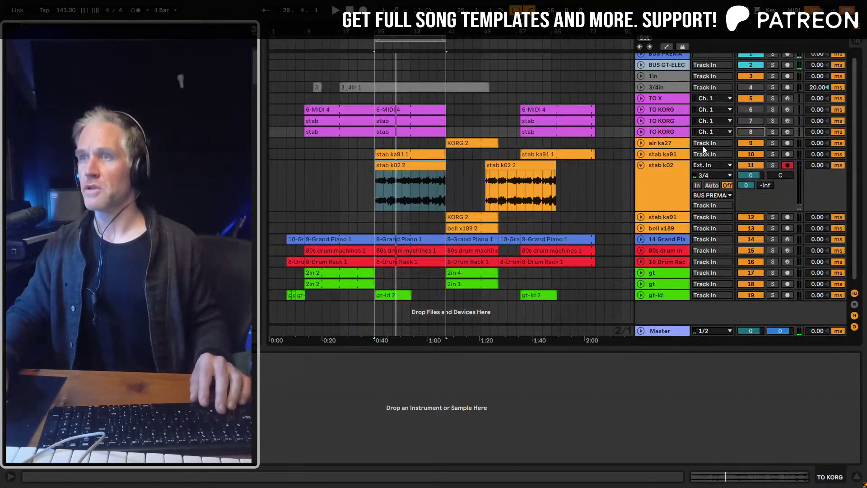
left_click(397, 165)
key("space")
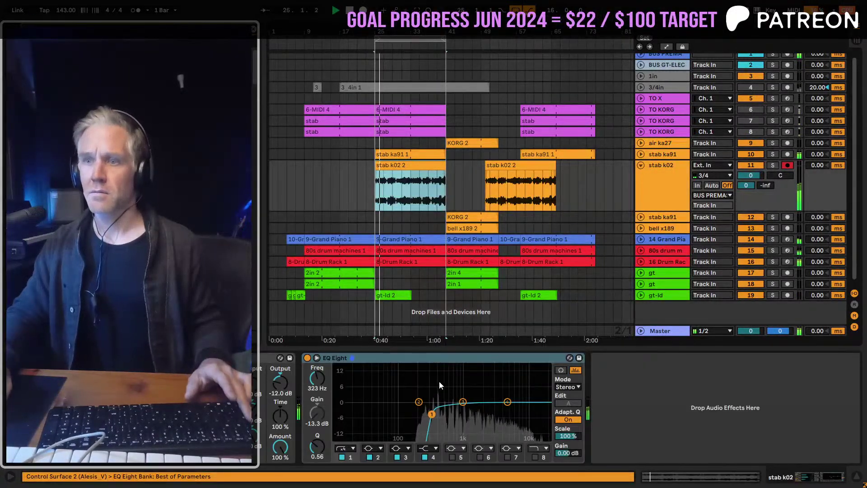
Lower the EQ Eight low cut on stab k02 to about 135 Hz and set the preceding device's output to -6 dB
left_click_drag(431, 414, 407, 415)
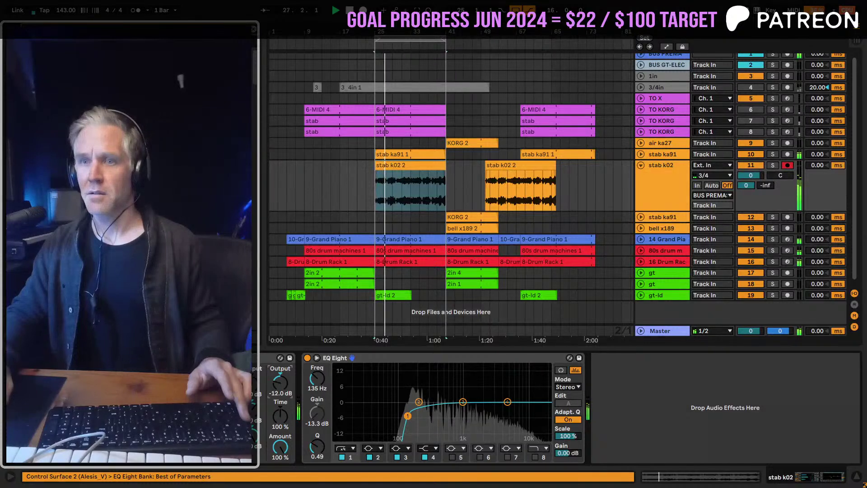
left_click(279, 390)
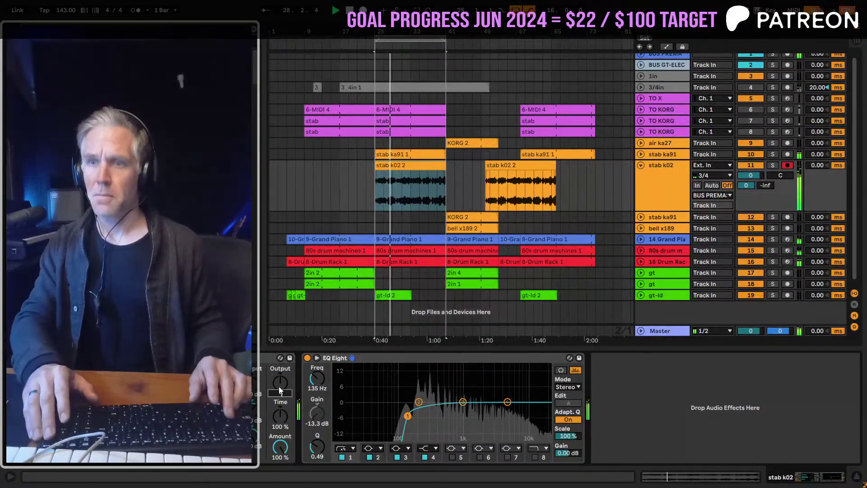
type("-6")
key("Return")
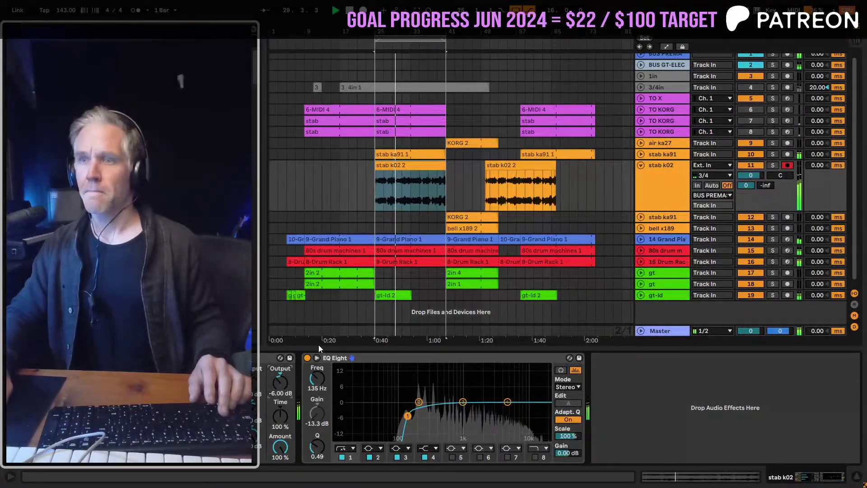
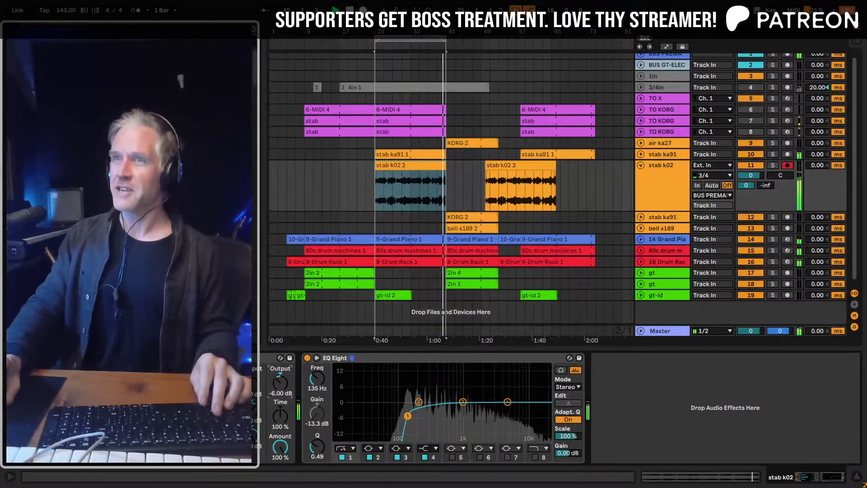
Save the set and trim the start of the second stab k02 2 clip to bar 58
key("ctrl+s")
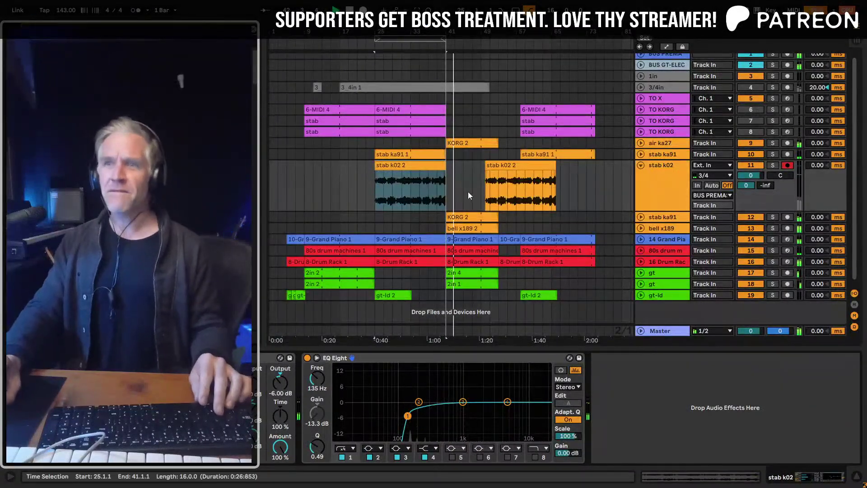
left_click(641, 164)
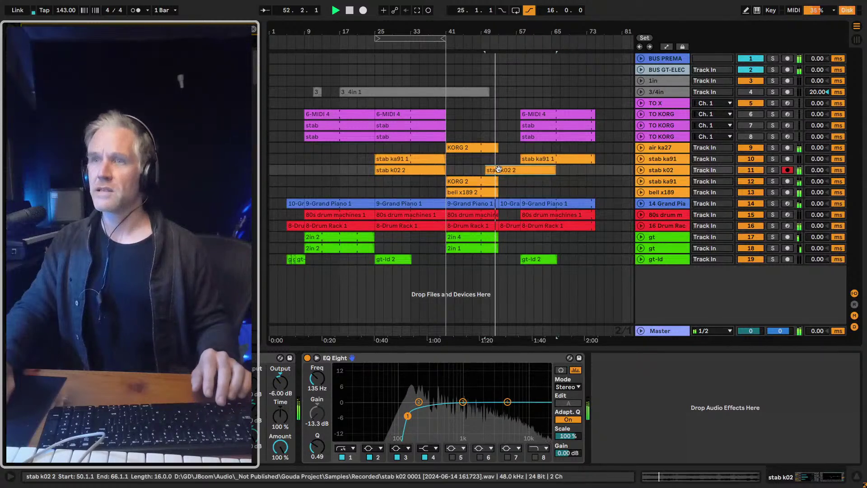
left_click_drag(485, 170, 523, 170)
key("space")
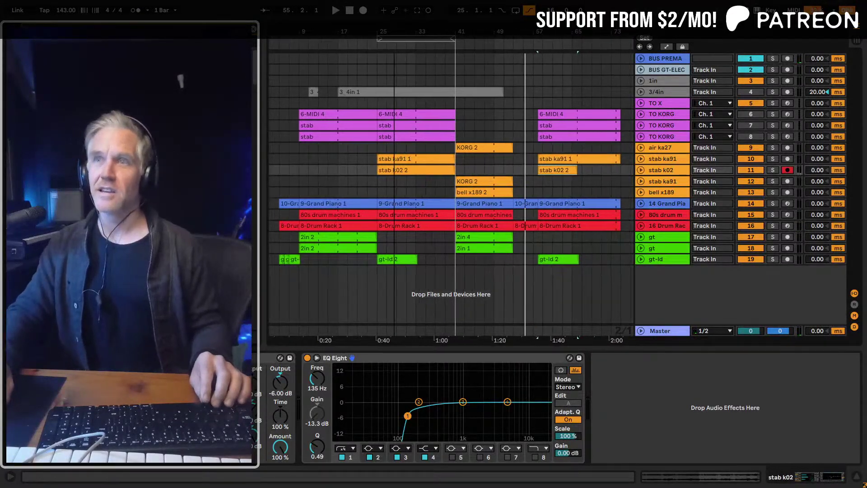
Move the short Grand Piano and Drum Rack break clips to bar 77 and extend the bar 41 section's clips to bar 57
left_click_drag(510, 226, 509, 203)
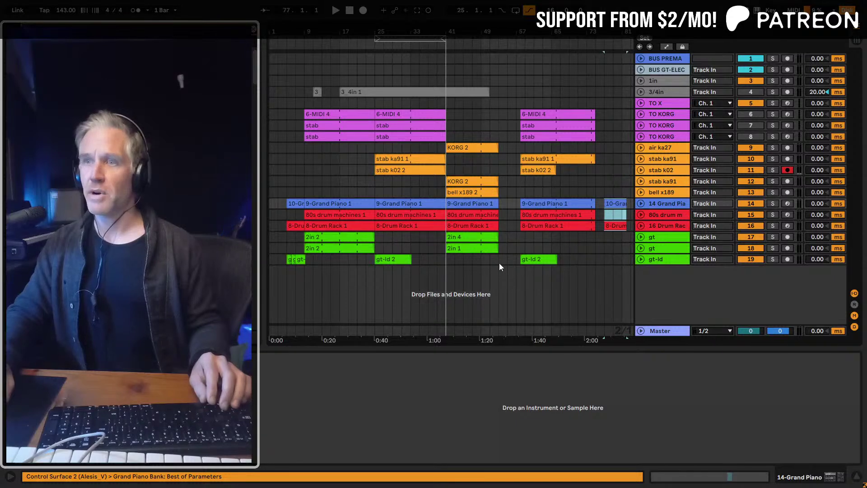
left_click_drag(499, 263, 473, 121)
left_click_drag(499, 150, 517, 151)
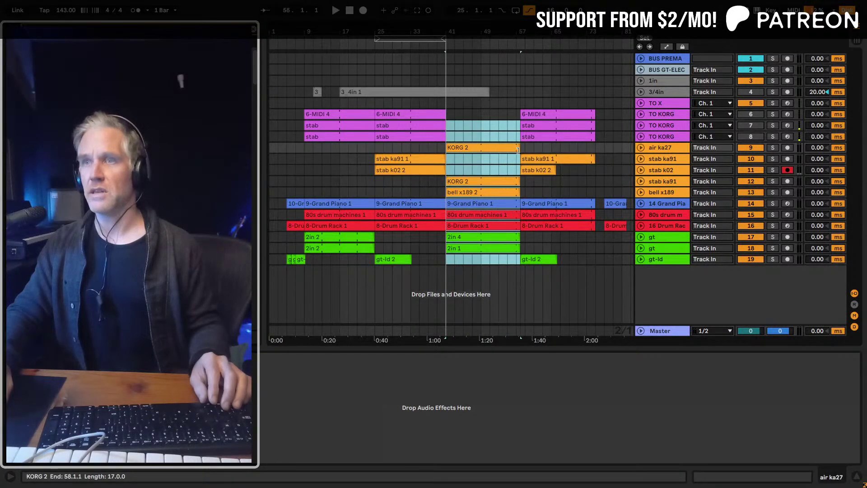
Play the end of the bar 41 section and select bar 57 to 58 on TO KORG track 8
left_click(498, 135)
key("space")
mouse_move(501, 32)
left_mouse_down()
mouse_move(468, 73)
mouse_move(508, 29)
mouse_move(508, 63)
left_mouse_up()
left_click_drag(402, 136, 448, 137)
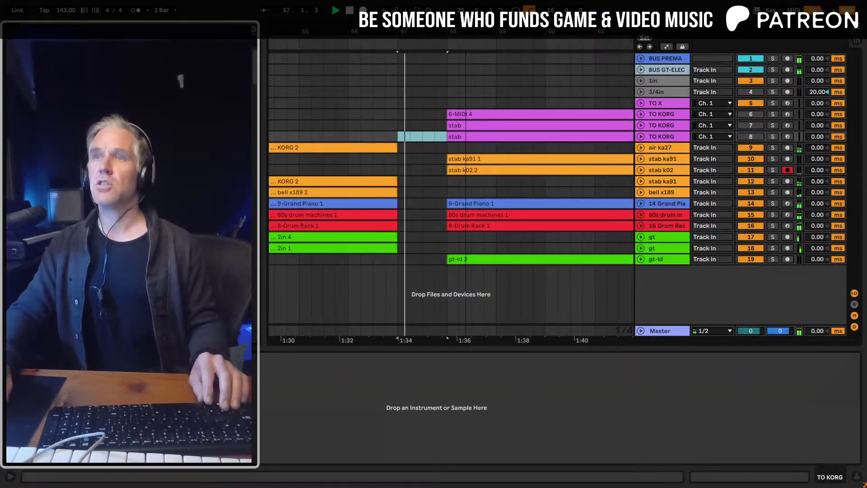
Select all clips from bar 58 onward and move them 7 bars to start at bar 65
key("minus")
key("minus")
key("minus")
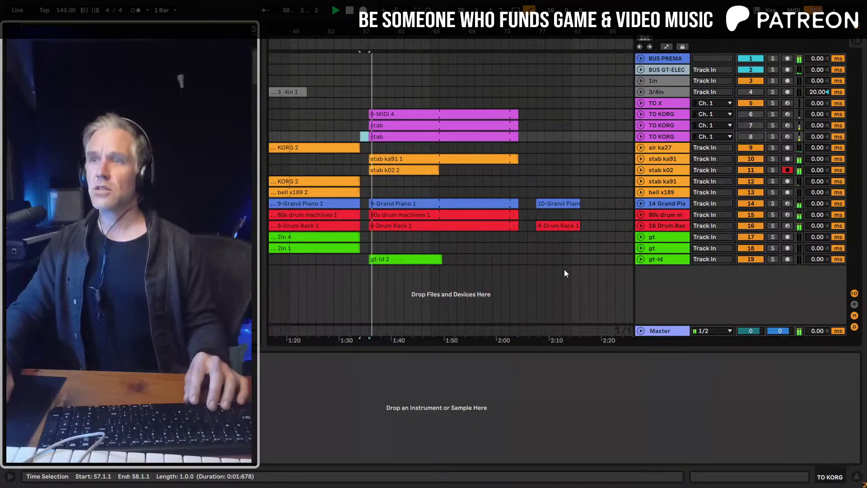
left_click_drag(565, 269, 475, 118)
key("space")
Move the Grand Piano and Drum Rack break clips back to bar 58 and play the transition from bar 56
left_click(611, 225)
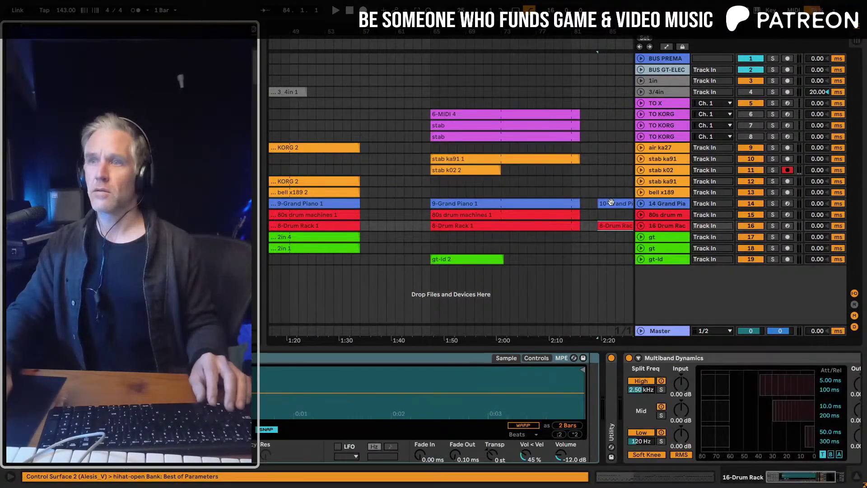
left_click(611, 203)
left_click_drag(386, 203, 394, 203)
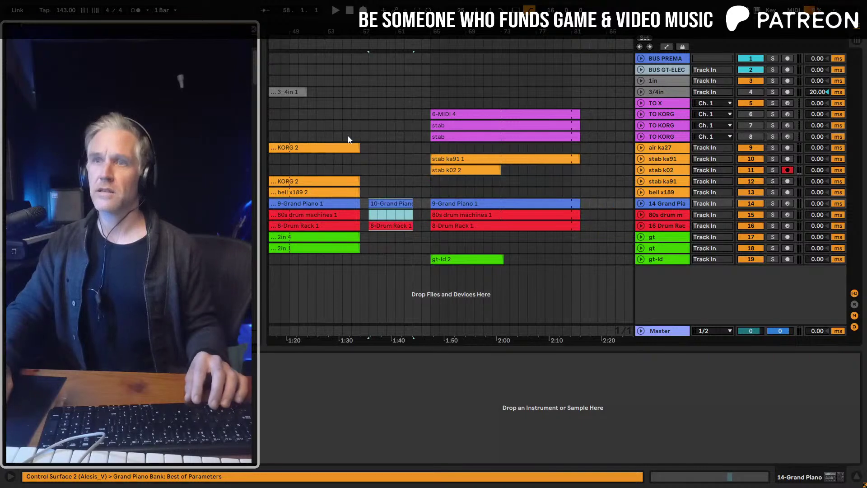
left_click(352, 137)
key("space")
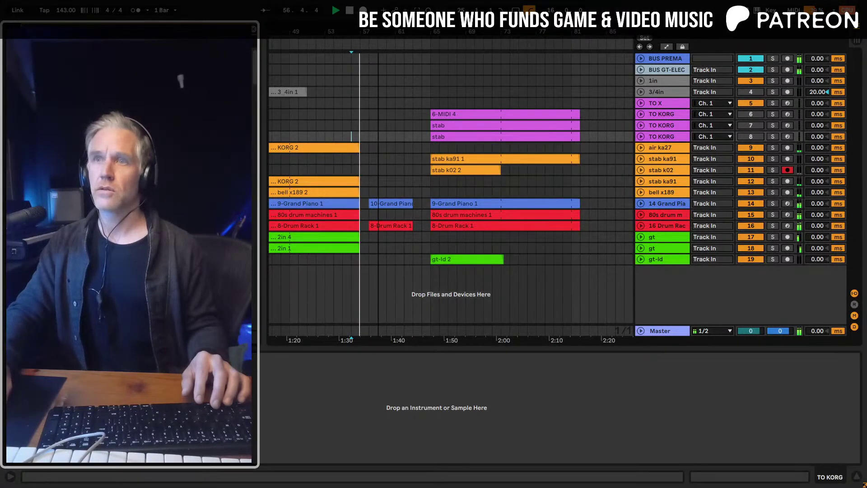
scroll(520, 148, "down", 5)
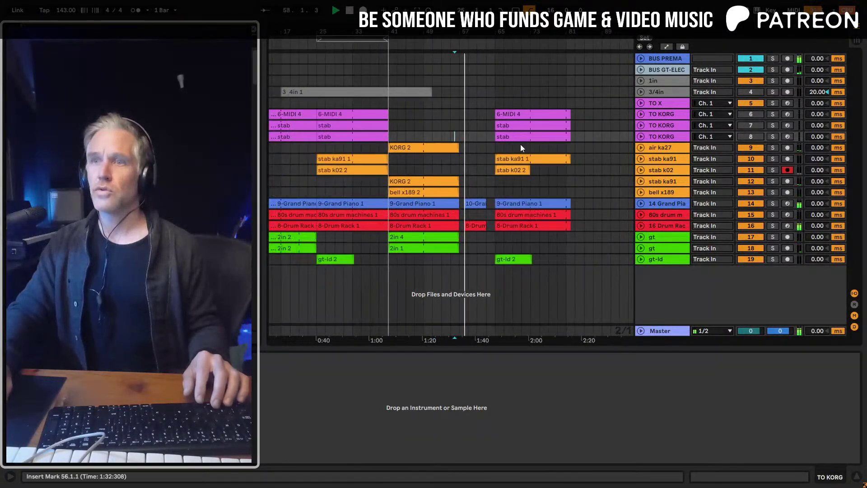
Play from bar 55 and move the Grand Piano and Drum Rack break clips earlier to start at 56.3
scroll(470, 36, "up", 5)
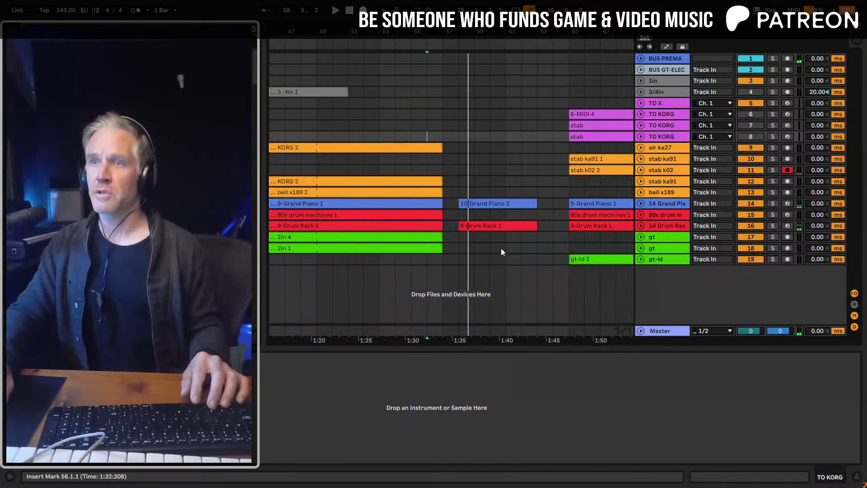
left_click(411, 69)
key("space")
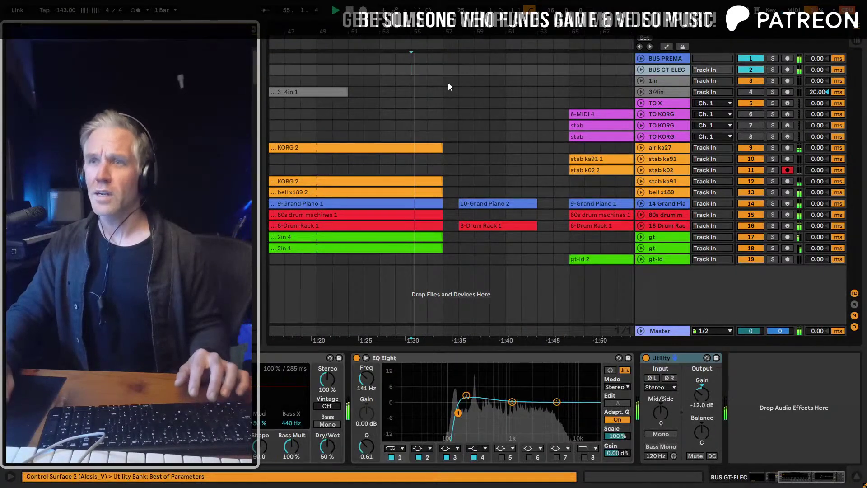
scroll(540, 254, "up", 3)
left_click(536, 201)
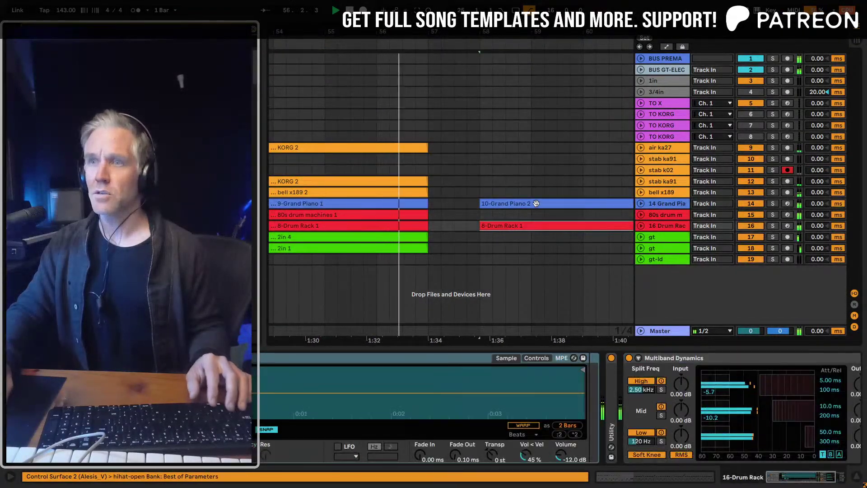
left_click_drag(450, 195, 406, 149)
Play from bar 49 to listen to the transition where the break clips overlap the end of the middle section
left_click(374, 102)
key("space")
key("minus")
key("minus")
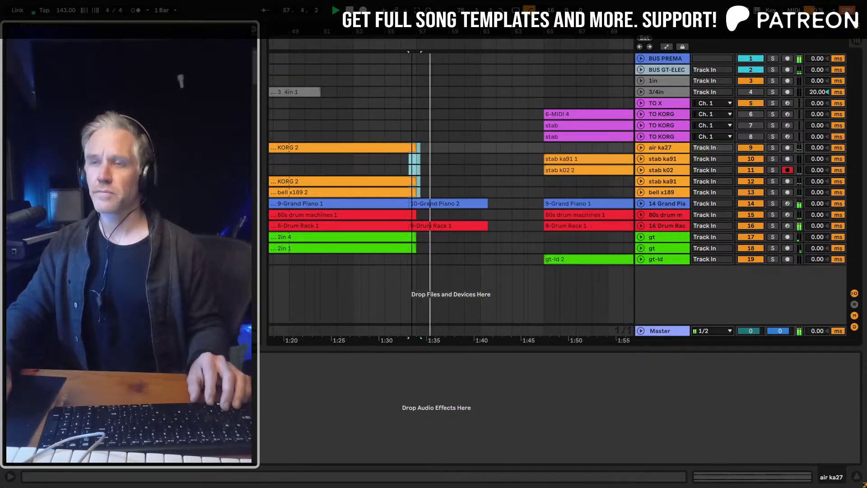
left_click_drag(422, 238, 416, 248)
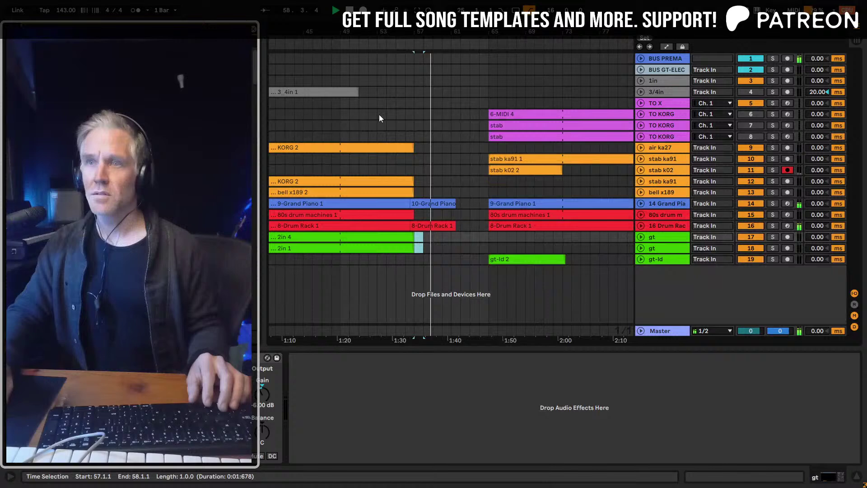
left_click(341, 174)
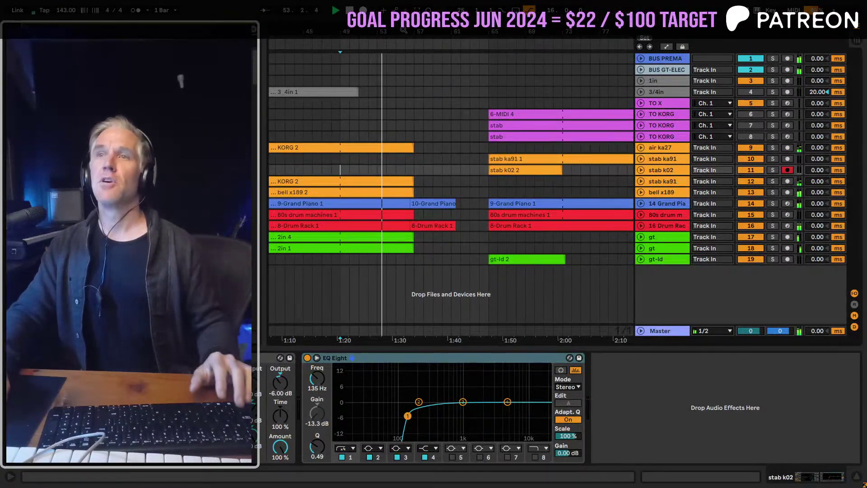
key("plus")
key("plus")
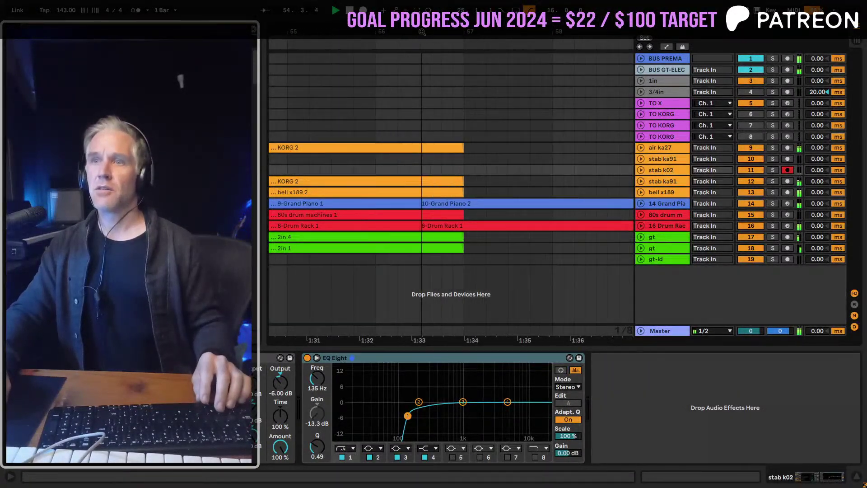
key("plus")
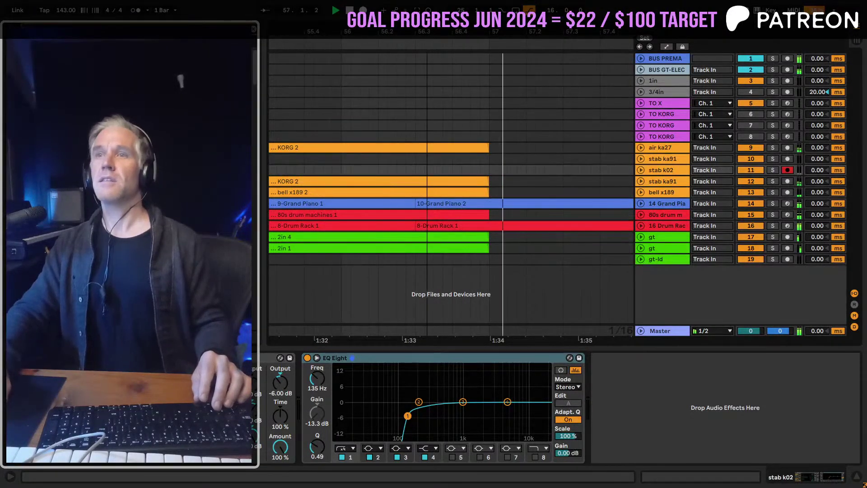
key("minus")
key("space")
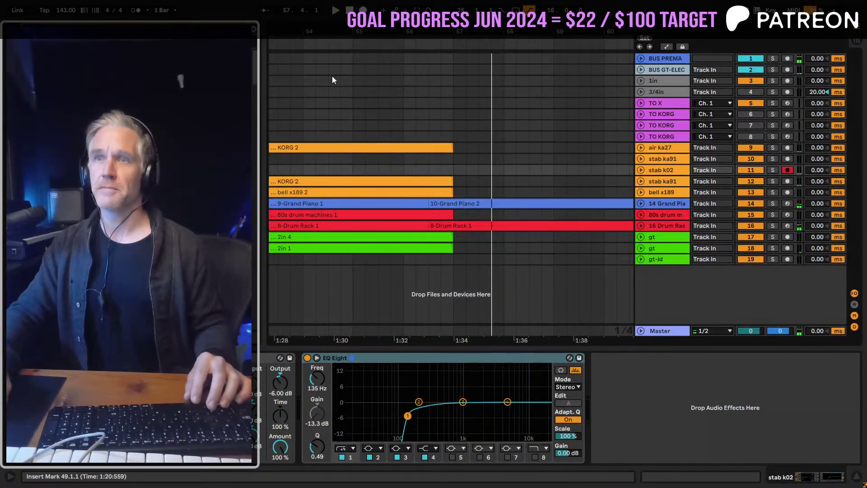
Play the transition from bar 54 and select the Grand Piano through Drum Rack tracks from 56.3.1 to 61.3.1
key("space")
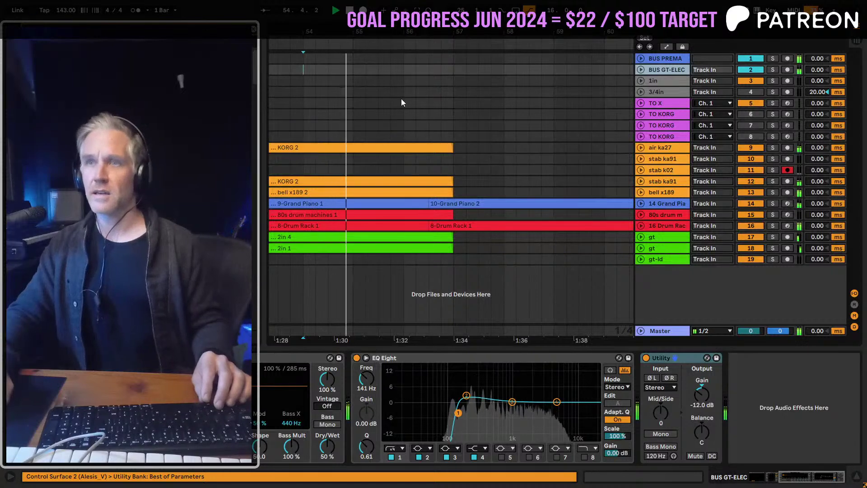
left_click(456, 203)
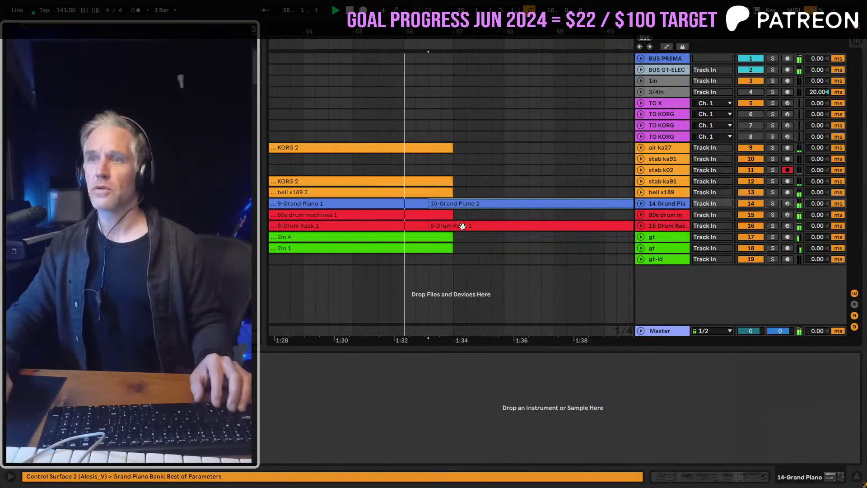
left_click(462, 226)
key("space")
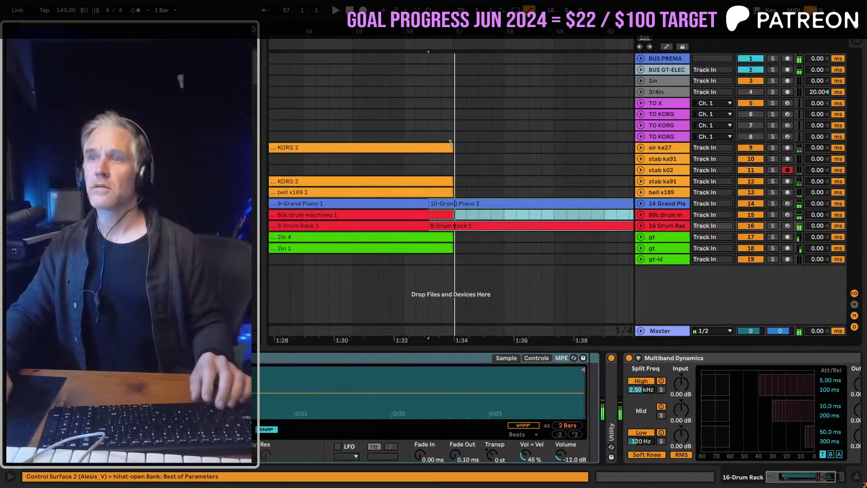
key("minus")
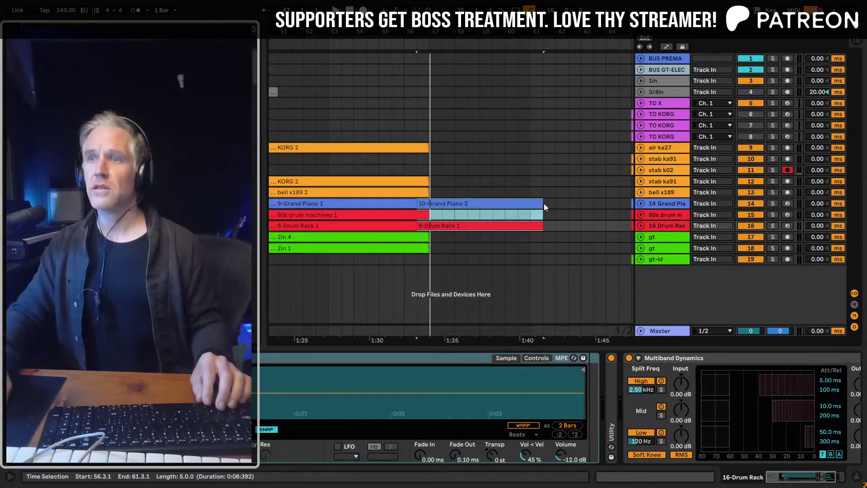
Try to shorten the Grand Piano and Drum Rack break clips to end at bar 57, and undo it
left_click_drag(543, 203, 432, 203)
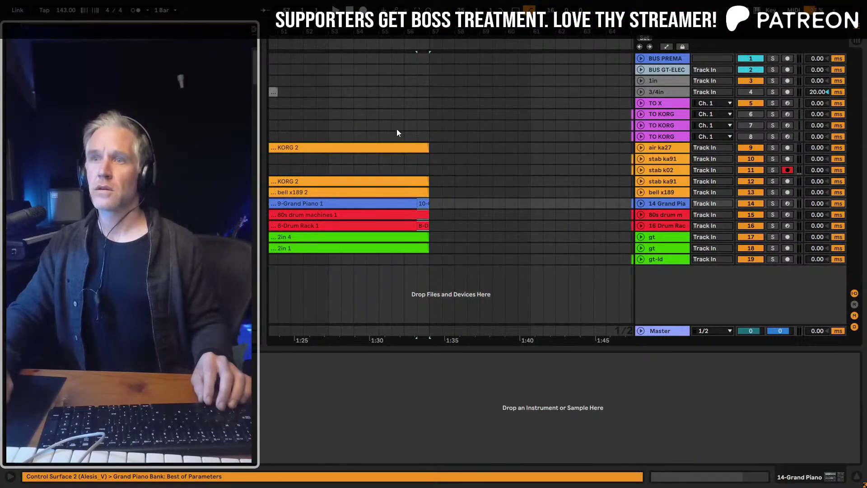
left_click_drag(434, 41, 515, 40)
key("ctrl+z")
key("ctrl+z")
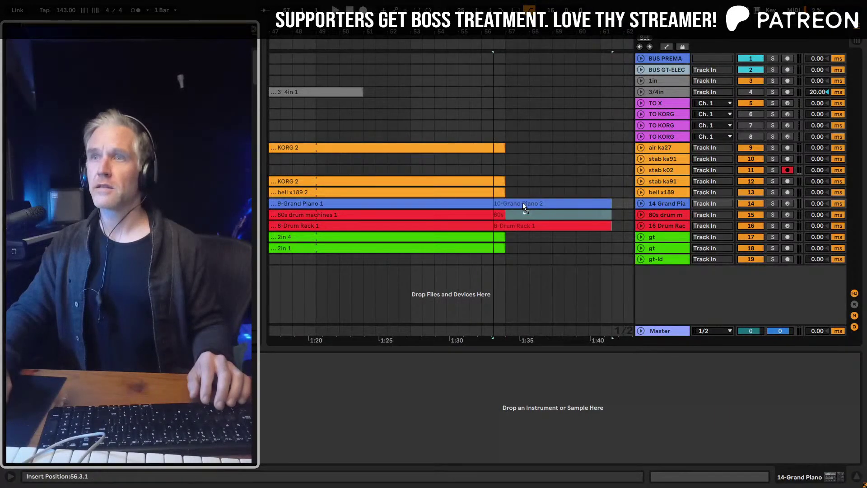
Move the selected break clips earlier to start at bar 55 and play the new transition from bar 53
key("ctrl+z")
left_click(416, 100)
key("space")
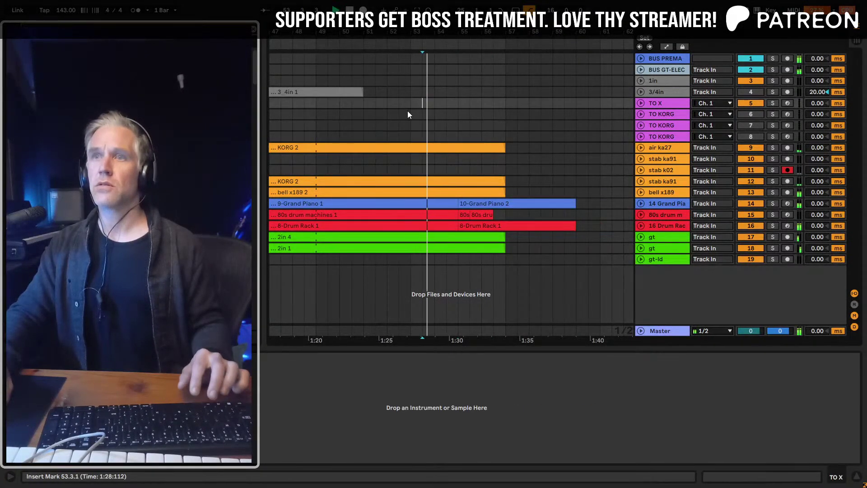
left_click(409, 114)
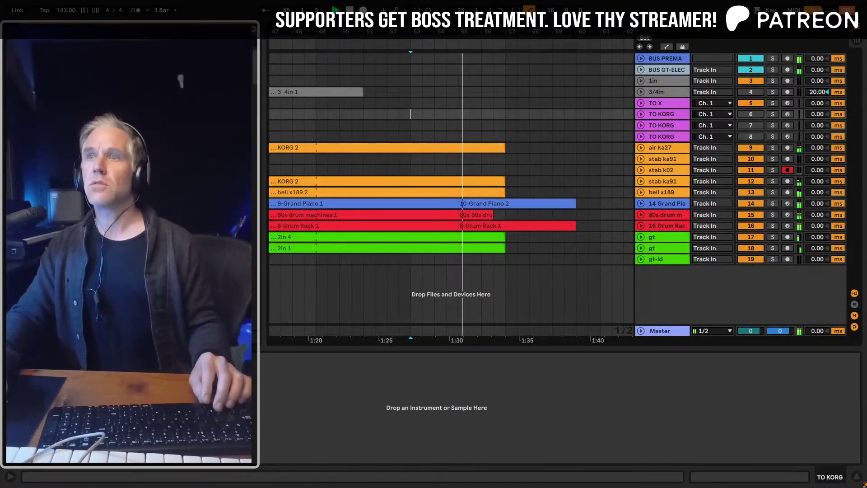
key("plus")
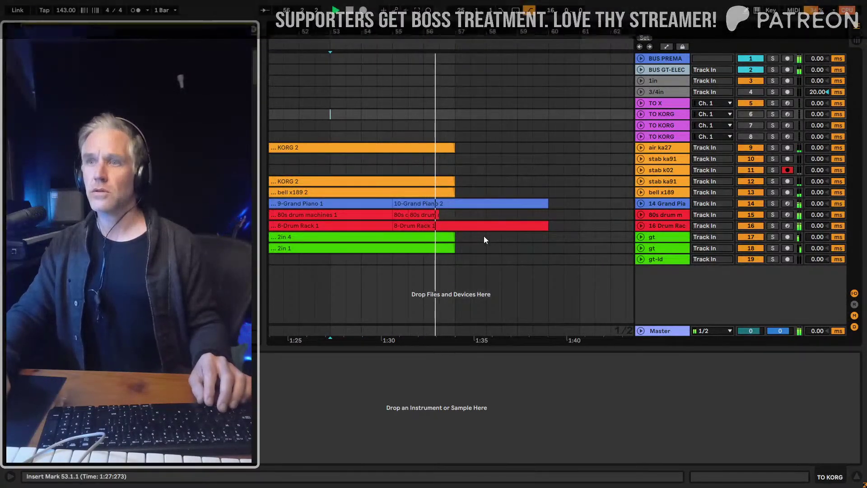
Delete the empty time from bar 60 to bar 65 so the following section starts directly after the break
left_click_drag(476, 29, 476, 10)
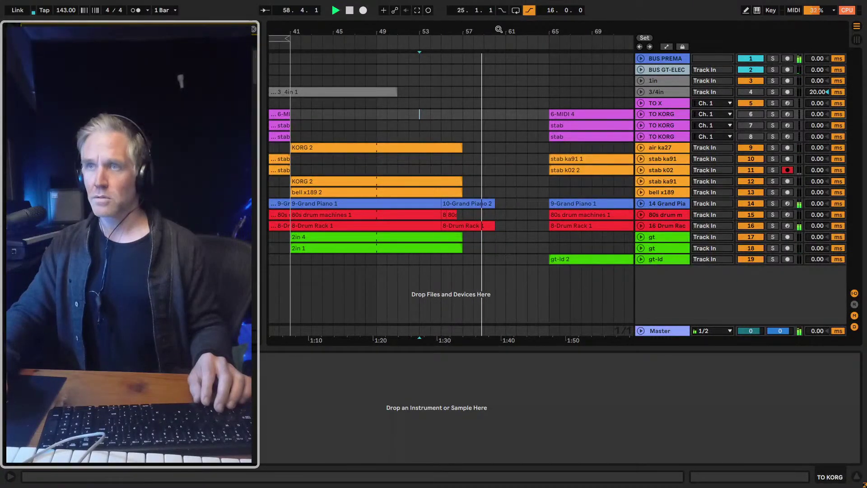
left_click_drag(548, 192, 499, 195)
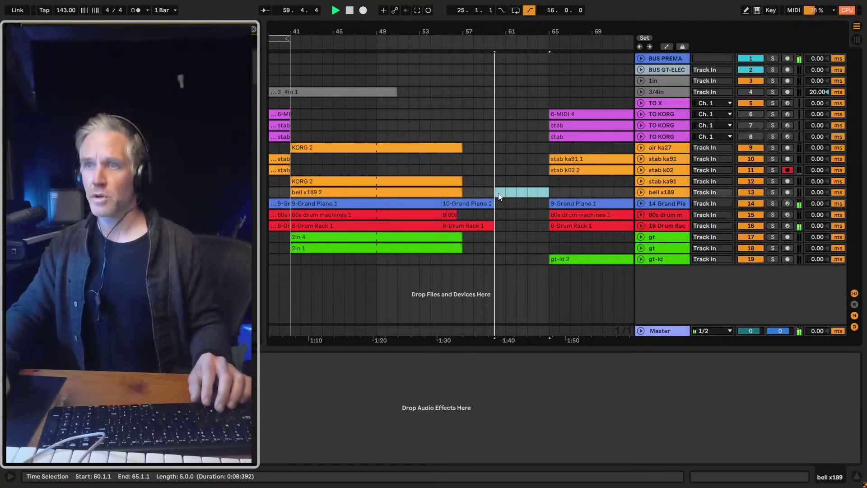
key("ctrl+shift+Delete")
Play the arrangement from bar 49 through the break into the section at bar 60
left_click(377, 137)
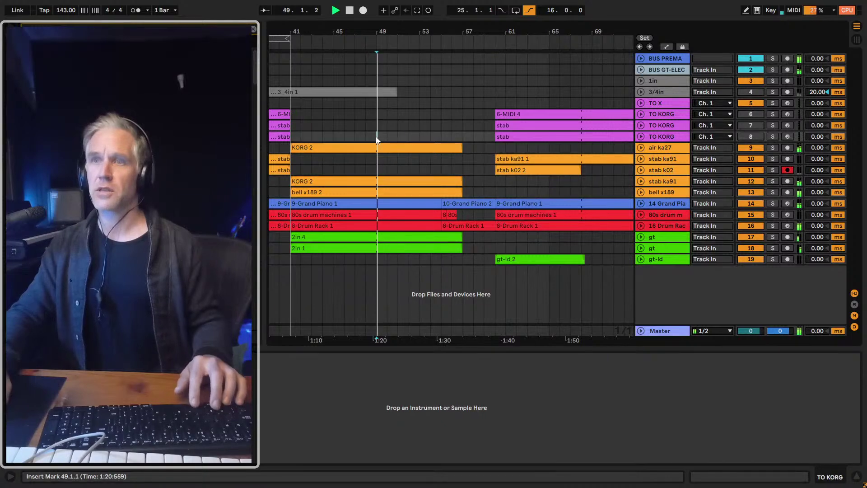
key("space")
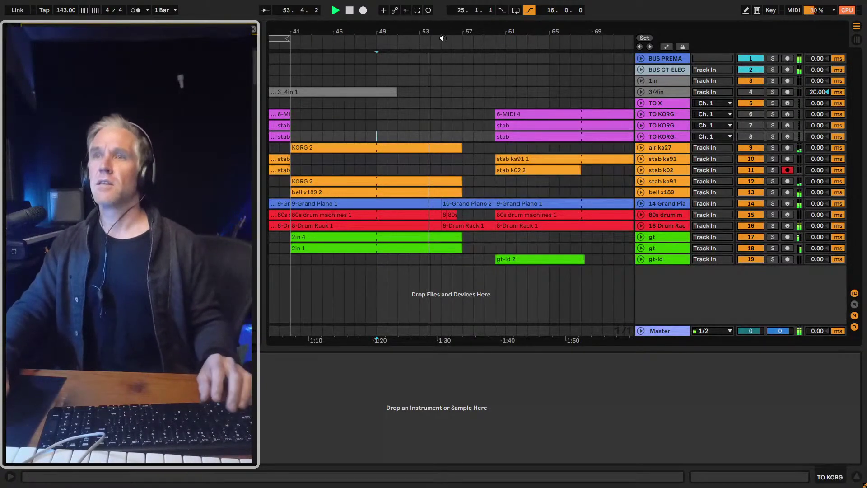
left_click_drag(453, 32, 414, 77)
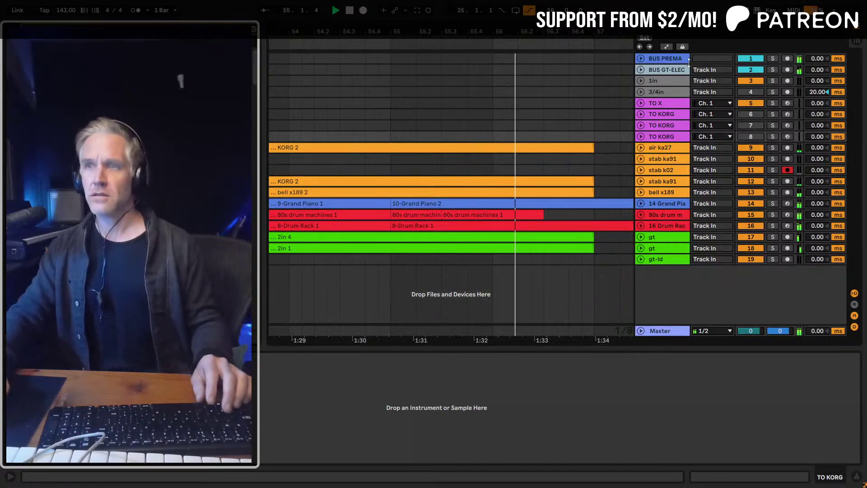
left_click_drag(606, 30, 466, 28)
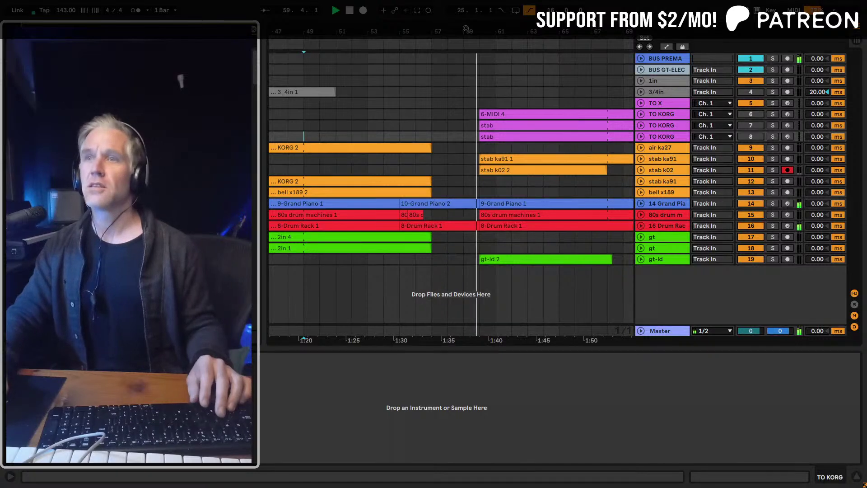
Stop the playback and play the arrangement again from bar 55
key("minus")
key("space")
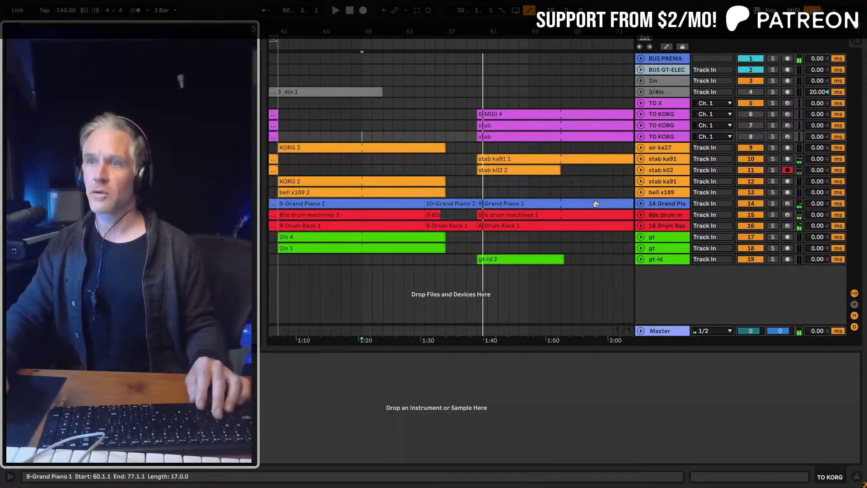
left_click(422, 169)
key("space")
left_click(435, 43)
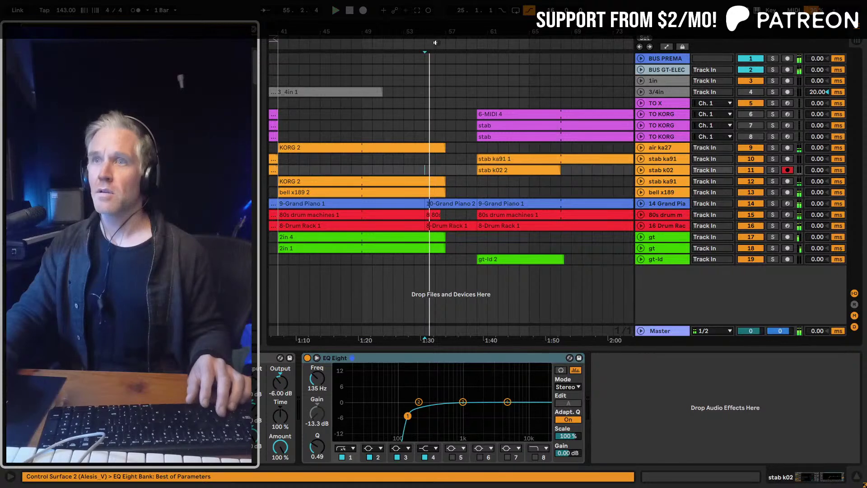
Unfold the stab ka91 track with the KORG 2 clip and the bell x189 track, and play from bar 54
left_click(640, 181)
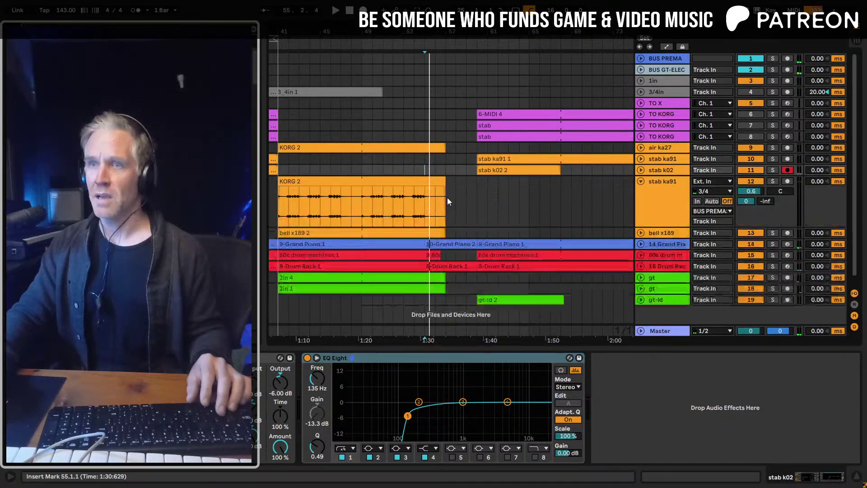
left_click(641, 233)
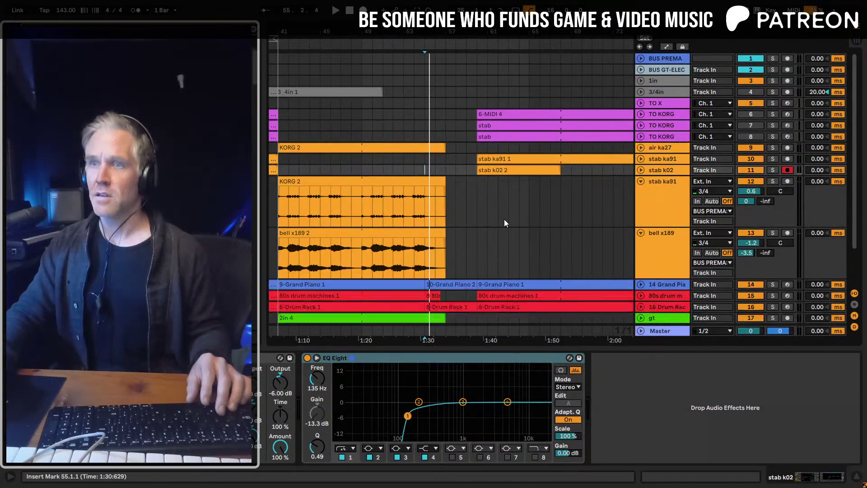
left_click(412, 258)
left_click(425, 37)
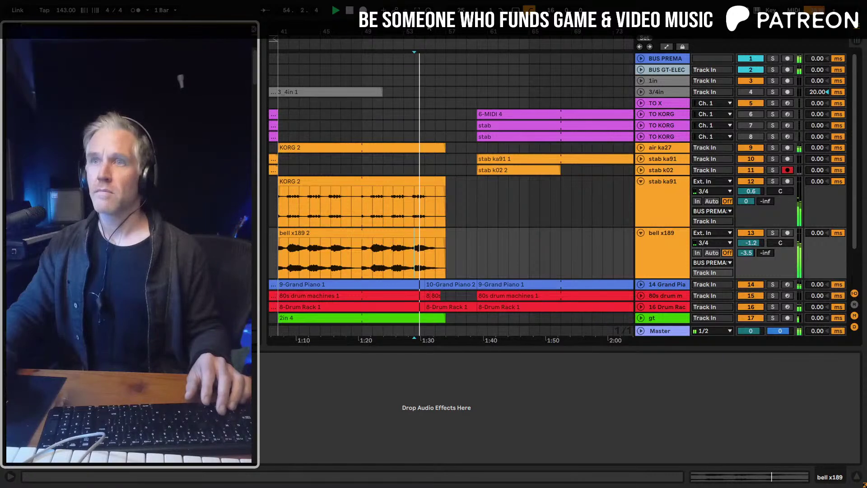
Examine how the KORG 2 and bell x189 clips end at bar 57, and stop the playback
key("plus")
key("plus")
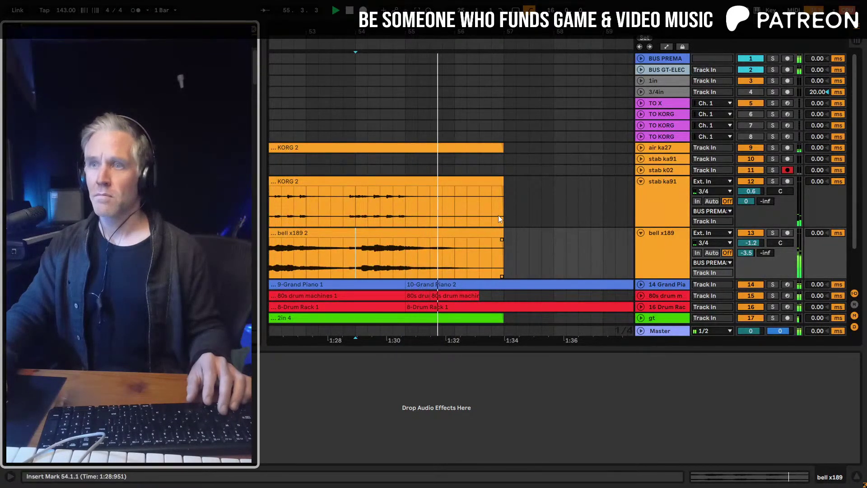
key("space")
scroll(517, 224, "down", 3)
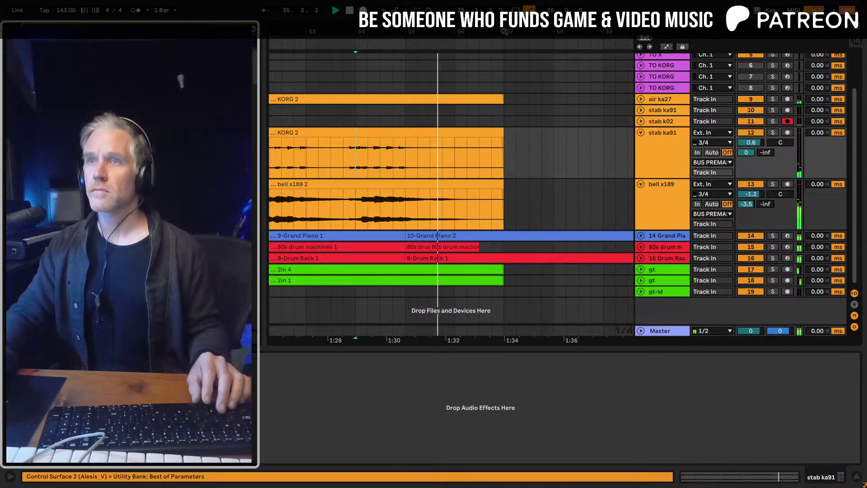
left_click_drag(505, 31, 505, 4)
key("space")
scroll(501, 224, "up", 3)
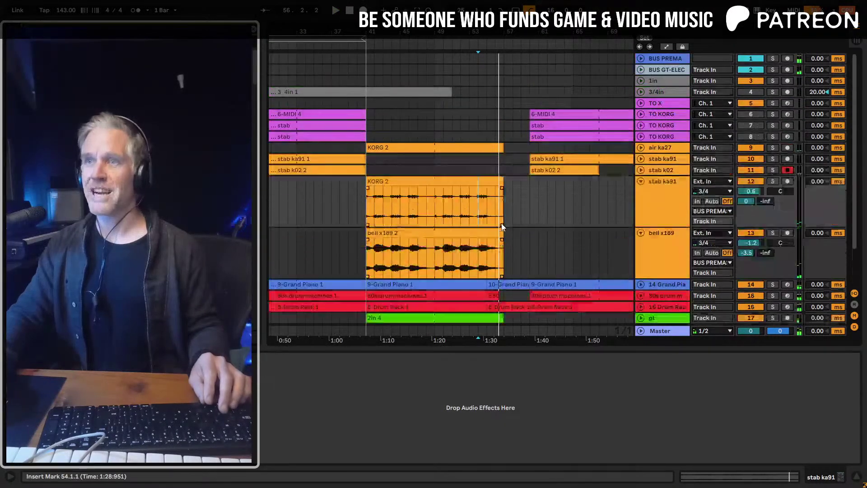
scroll(641, 167, "down", 3)
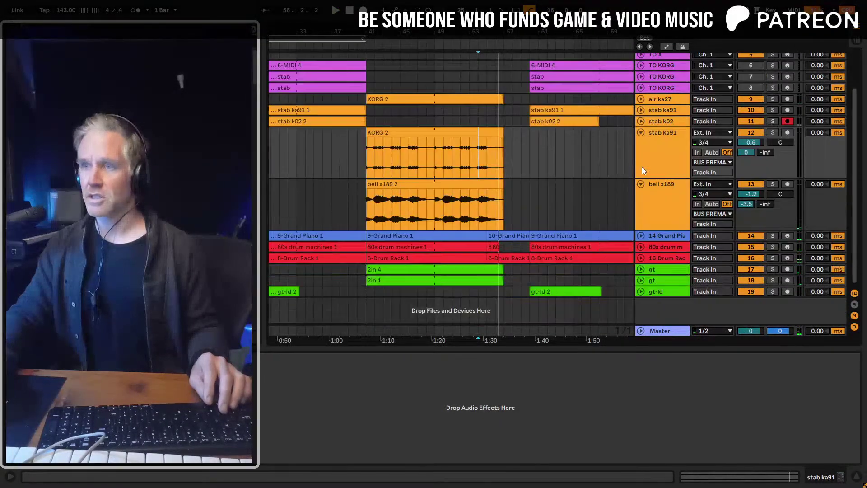
Unfold the 80s drum machines track and the Drum Rack track to show their notes
left_click(641, 258)
left_click(640, 247)
scroll(500, 248, "down", 5)
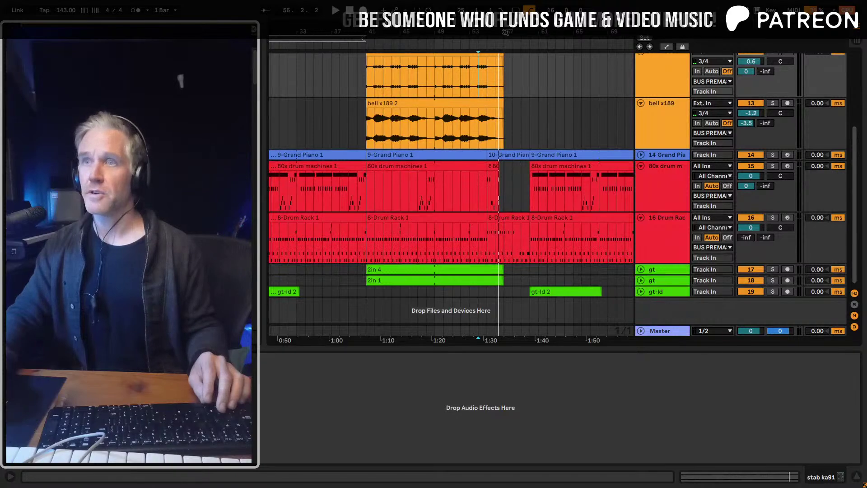
Consolidate the short 80s drum machines clips from bar 55 to bar 57 into one two-bar clip
left_click_drag(504, 31, 504, 54)
left_click(397, 167)
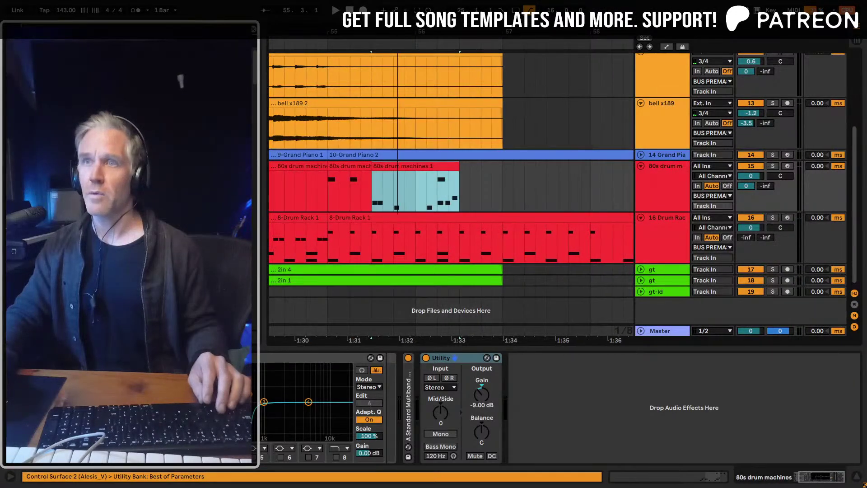
key("minus")
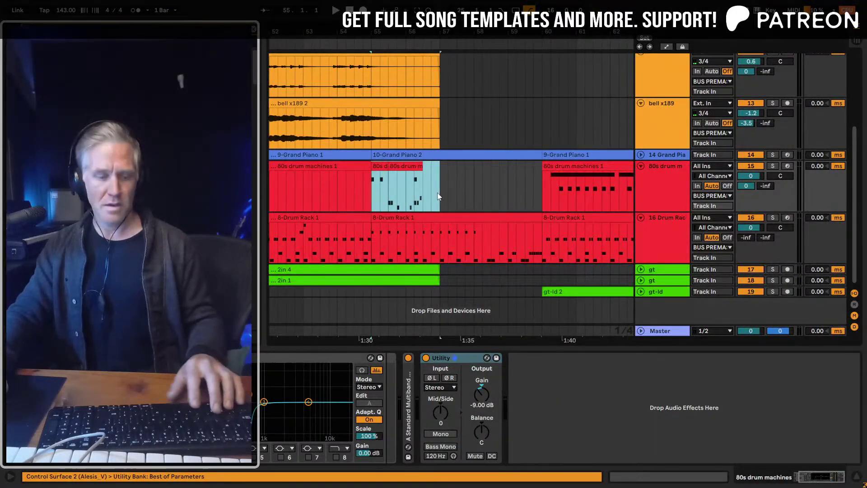
left_click(392, 172)
left_click_drag(441, 194, 368, 194)
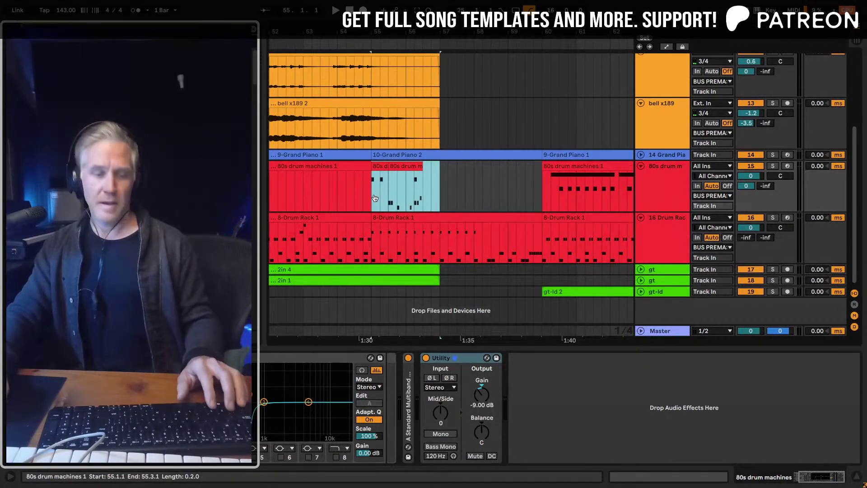
key("ctrl+j")
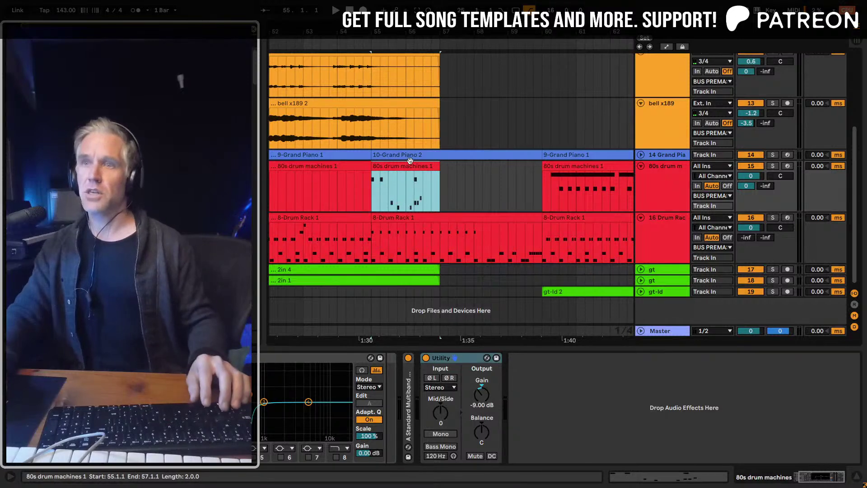
Move the two-bar 80s drum machines clip so it starts at bar 58 and ends at bar 60
left_click_drag(409, 163, 514, 164)
key("minus")
key("minus")
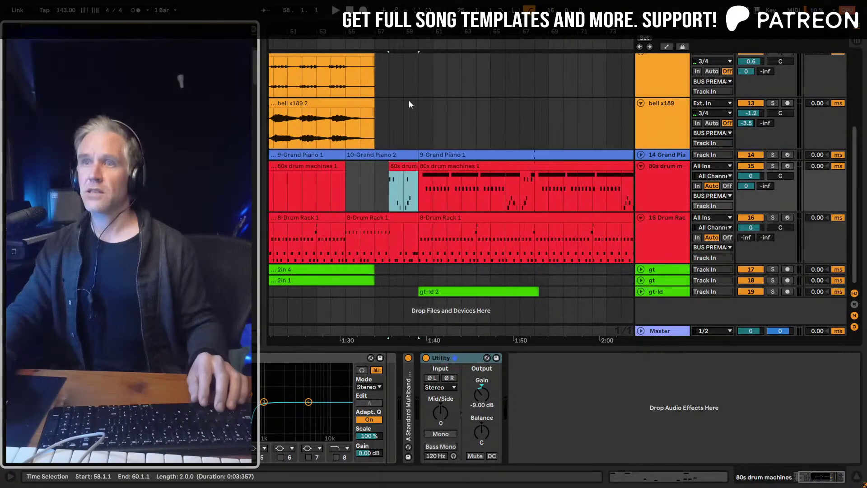
scroll(411, 122, "up", 3)
Play from bar 53 and extend the earlier 8-Drum Rack clip over the following one up to bar 58
left_click(318, 262)
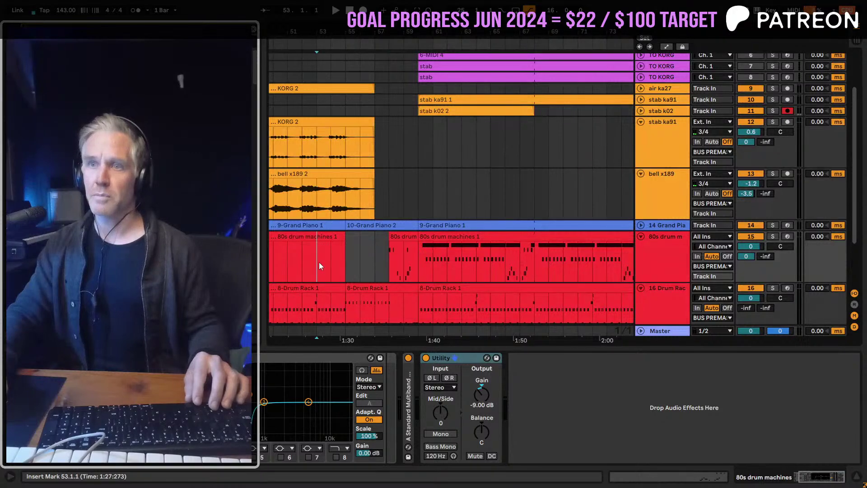
scroll(358, 297, "down", 3)
key("space")
left_click_drag(271, 240, 390, 240)
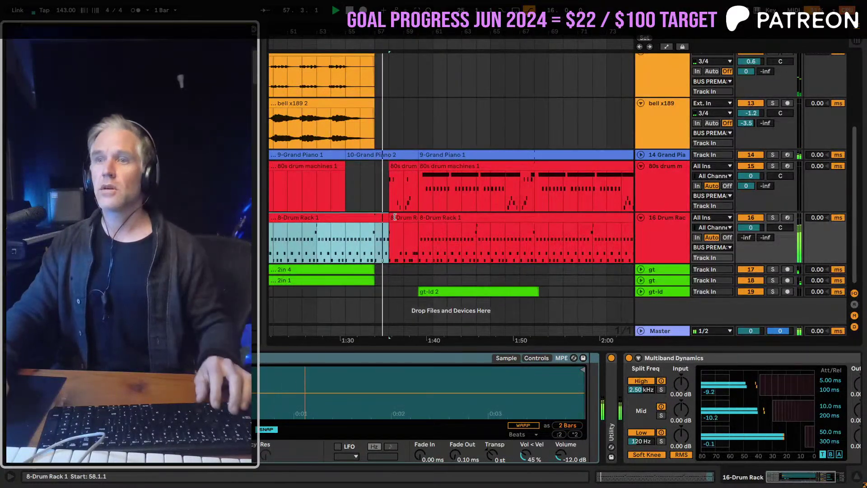
key("space")
Unfold the two gt guitar tracks and delete their audio from bar 55 to bar 57
left_click(641, 281)
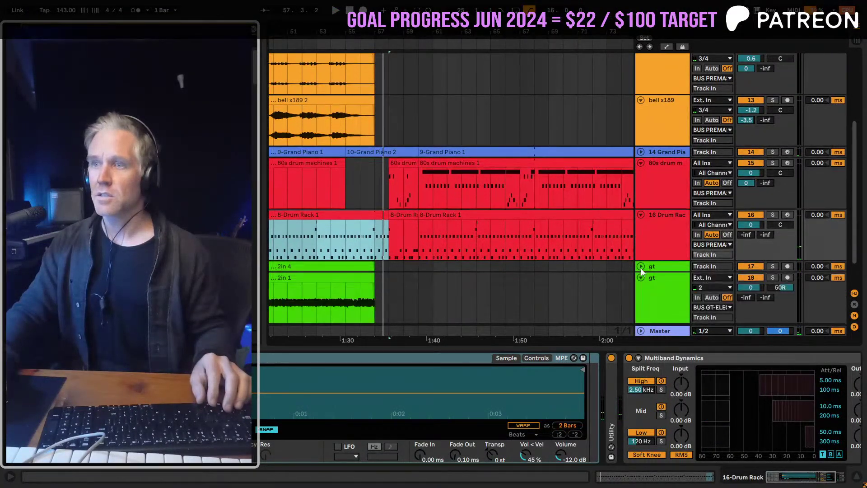
scroll(396, 250, "down", 3)
left_click_drag(373, 253, 347, 202)
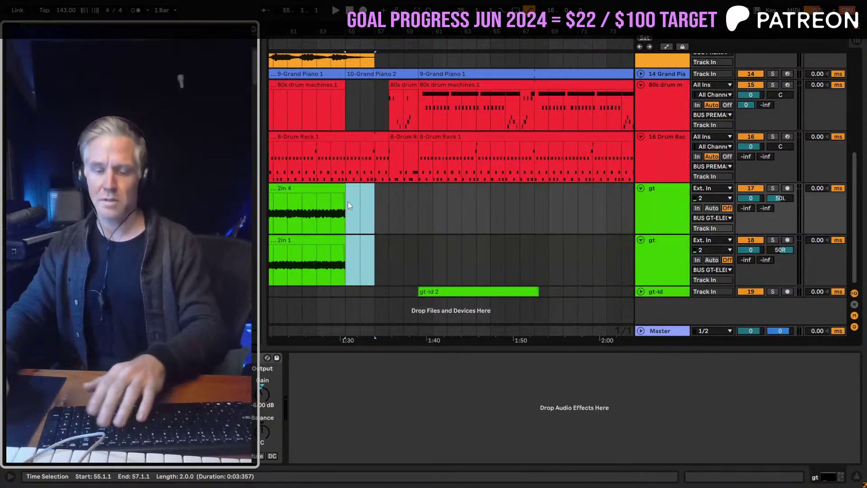
key("Delete")
Play from bar 54 and review the tracks through the transition towards bar 60
left_click(331, 217)
key("space")
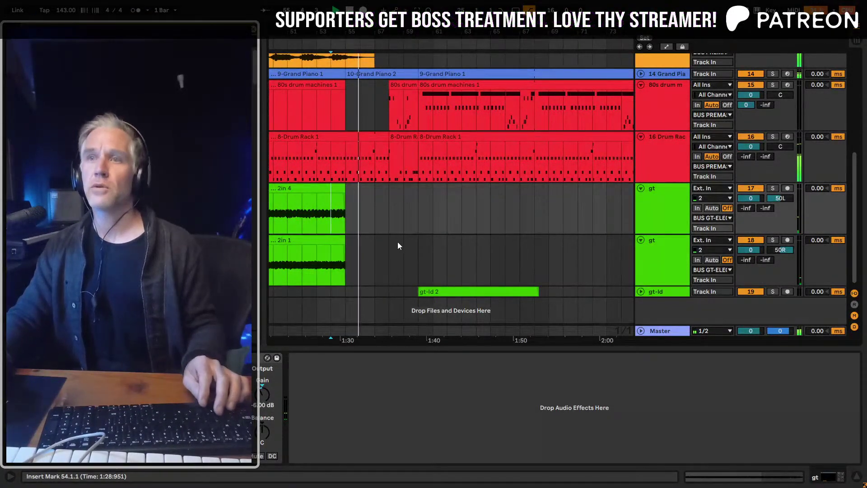
scroll(397, 244, "left", 3)
scroll(442, 167, "up", 5)
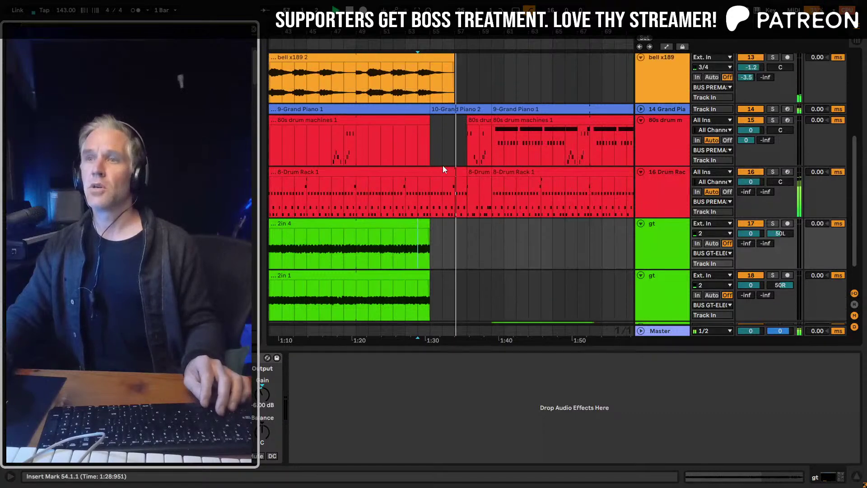
scroll(443, 165, "up", 2)
scroll(443, 165, "down", 4)
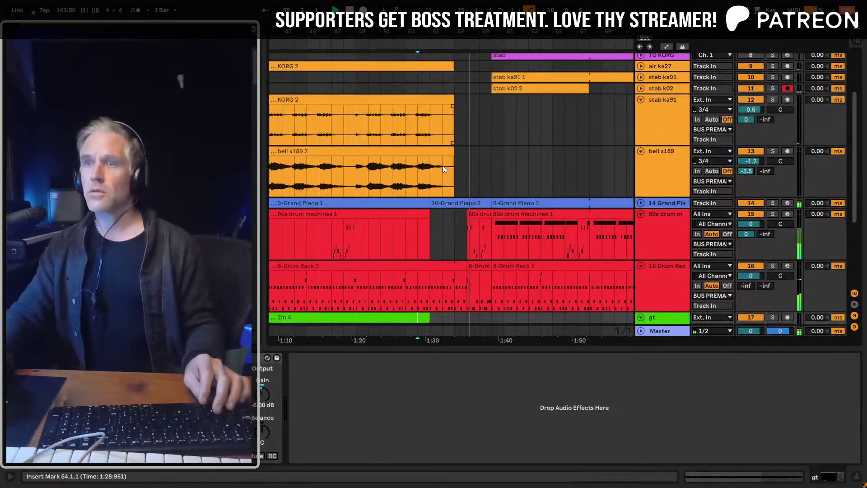
Extend the start of the 80s drum machines clip at bar 58 back to 57.4.1
scroll(456, 193, "up", 4)
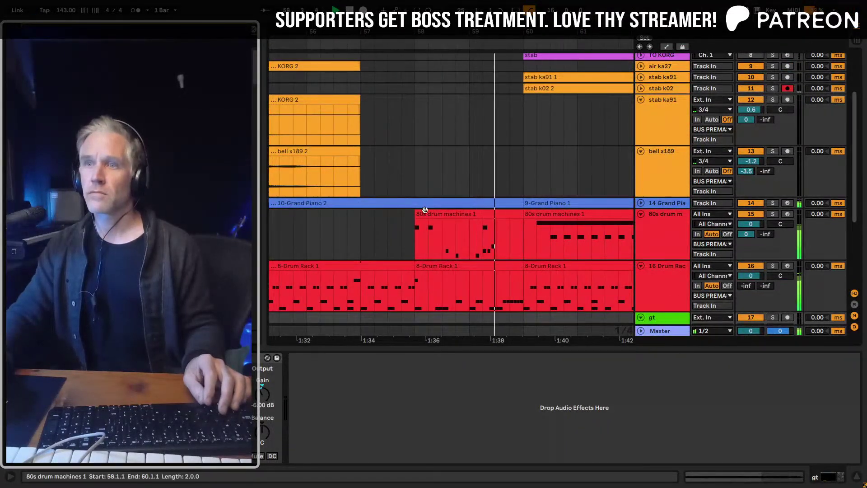
left_click(361, 215)
left_click_drag(360, 215, 398, 224)
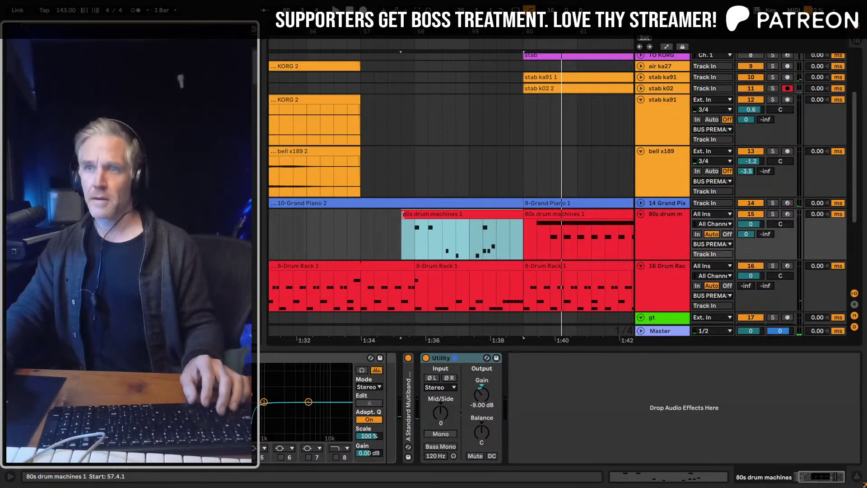
Fold all the tracks and save the Live Set
left_click(641, 214, "alt")
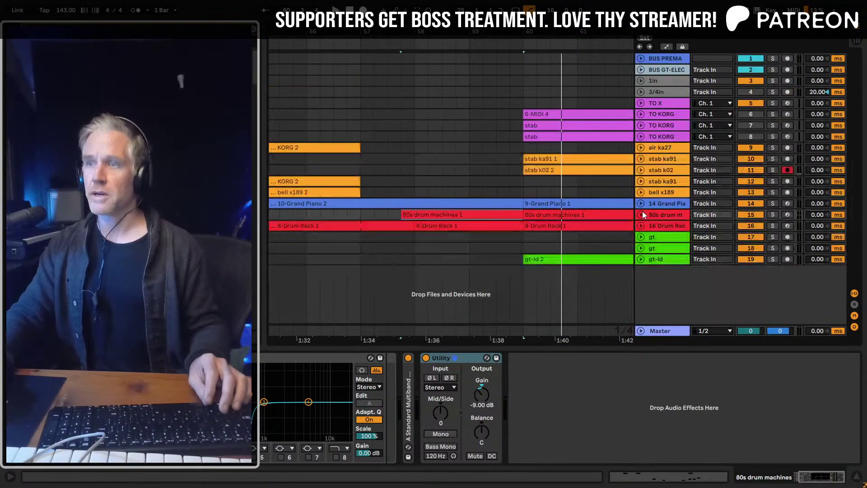
key("ctrl+s")
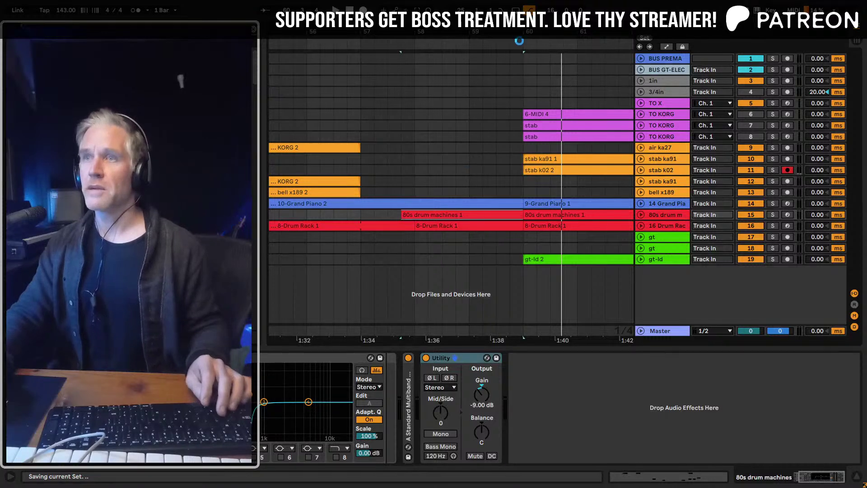
Play the arrangement from bar 53 to listen to the edited transition
key("minus")
key("minus")
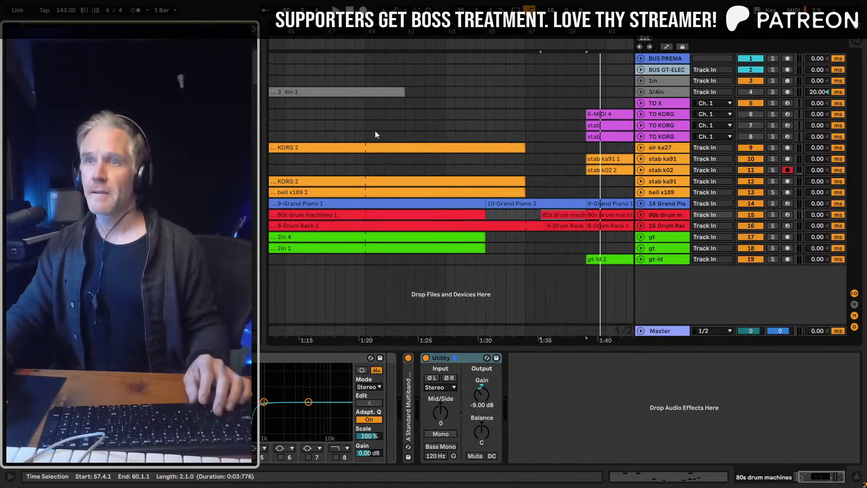
left_click(375, 136)
left_click(446, 135)
key("space")
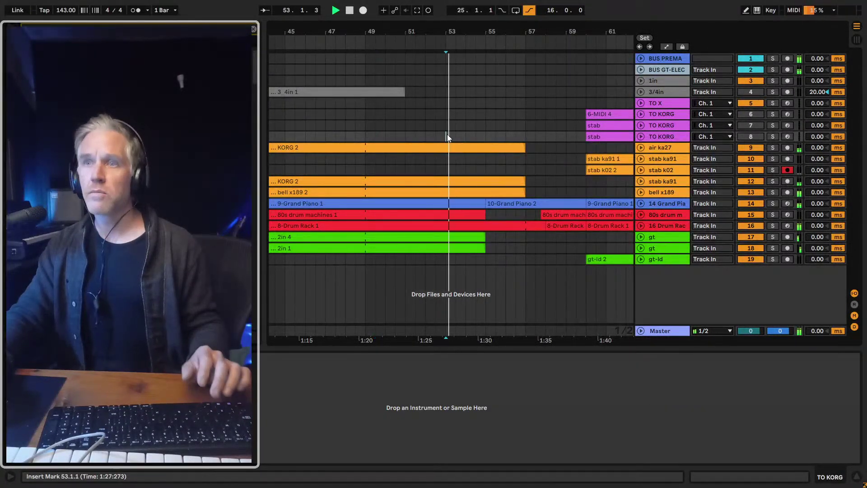
key("minus")
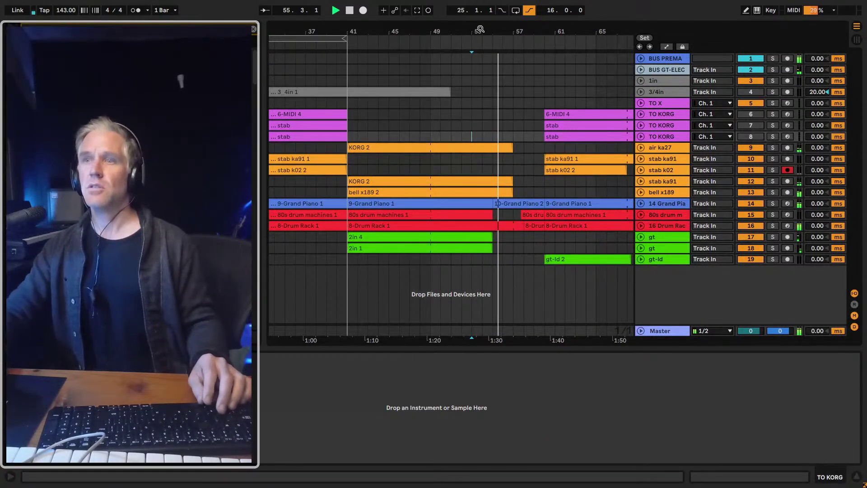
left_click_drag(513, 31, 515, 43)
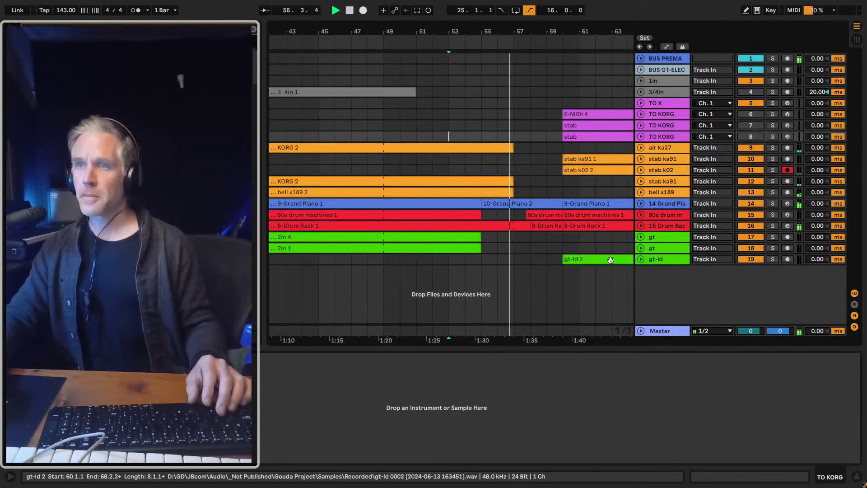
Unfold the Drum Rack track, extend the 8-Drum Rack clip at bar 58 back to start at bar 55, and play from bar 54
left_click(641, 226)
key("space")
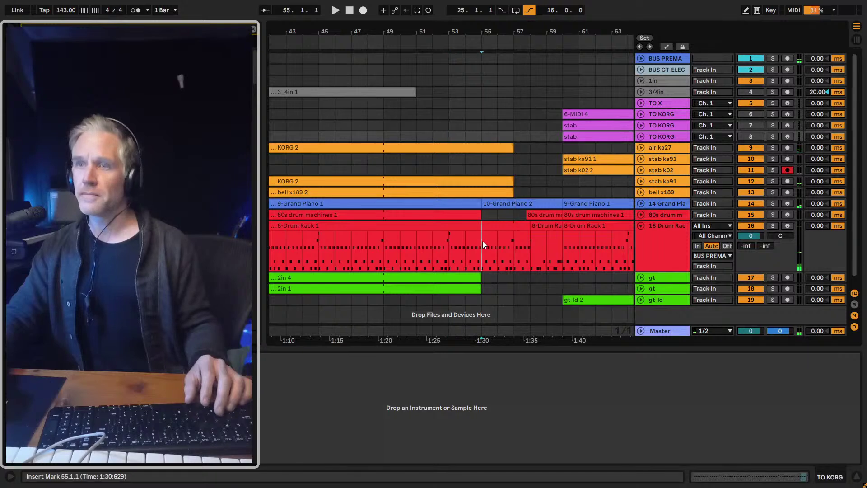
left_click_drag(482, 241, 487, 223)
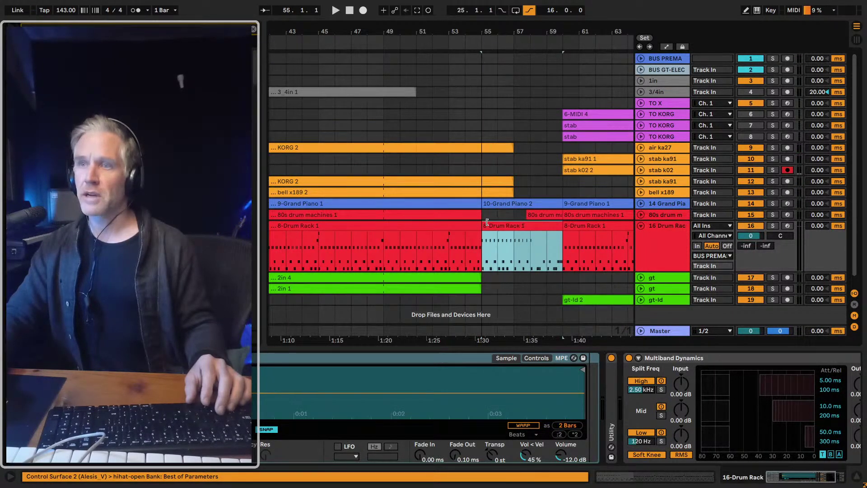
left_click(462, 251)
key("space")
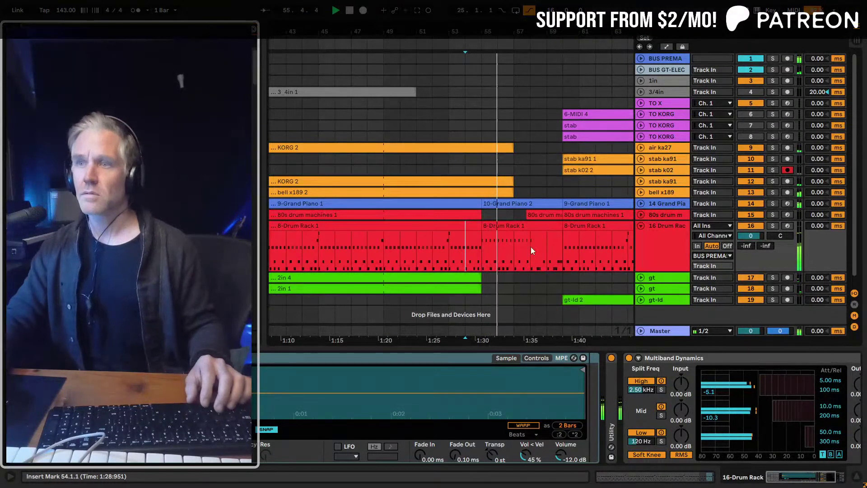
Stop the playback and open the notes of the 8-Drum Rack clip spanning bars 55 to 60
left_click(506, 228)
key("space")
double_click(478, 249)
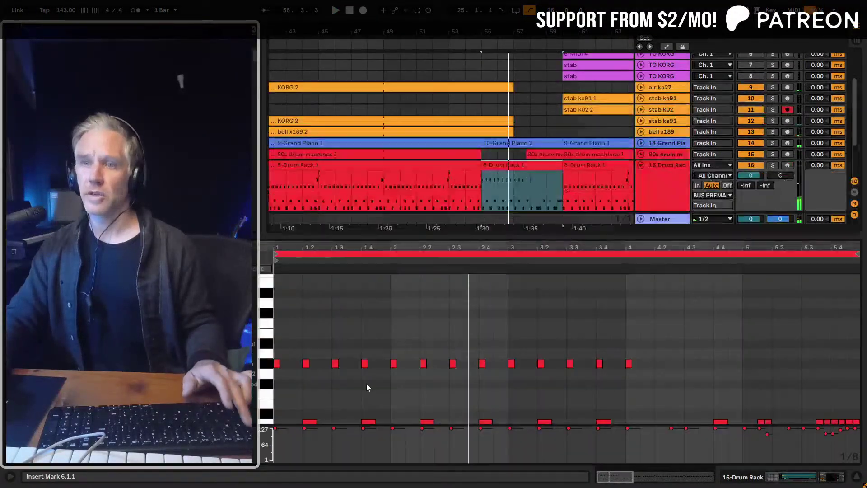
scroll(292, 345, "down", 2)
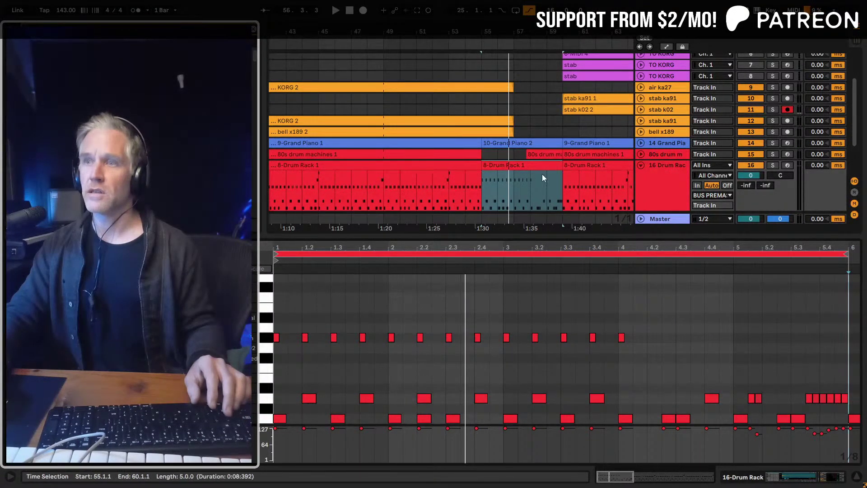
Select bars 55 to 57 of the 8-Drum Rack clip for viewing and play the arrangement from bar 55
left_click_drag(513, 198, 486, 199)
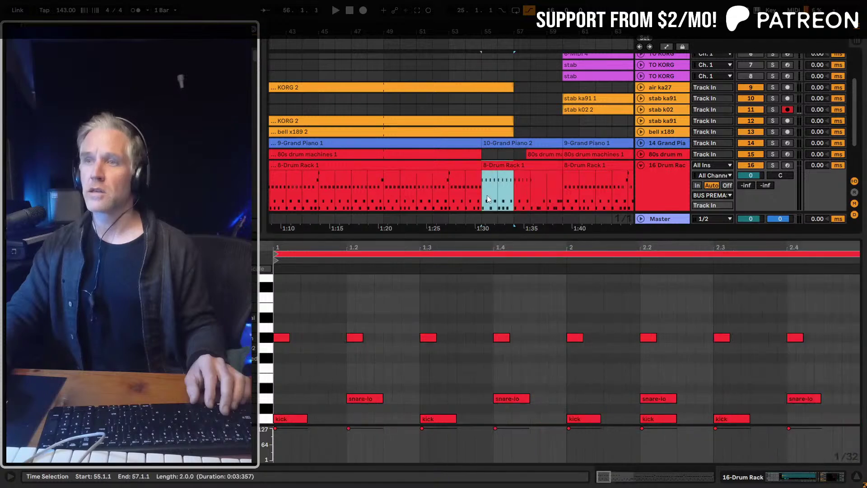
left_click(478, 191)
key("space")
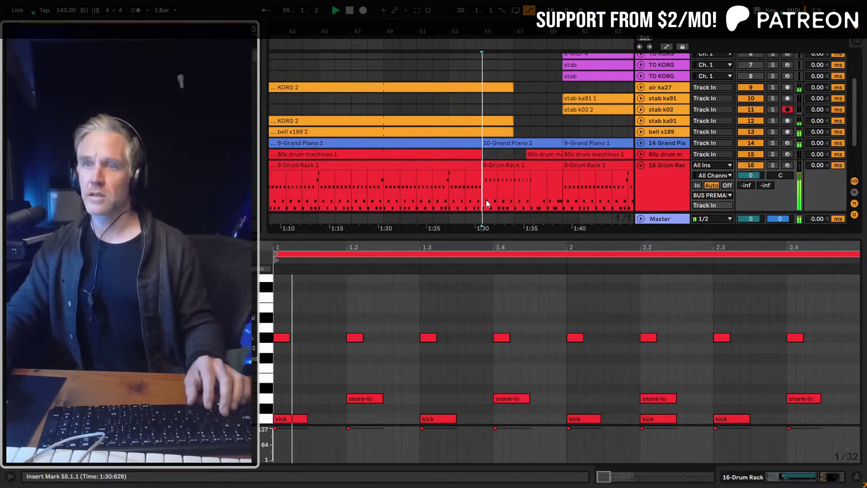
Replace the snare-lo at 1.2 with a kick at 1.2.3, remove the trial snare-lo at 1.3, and play the result
left_click_drag(371, 397, 399, 418)
left_click(435, 419)
key("space")
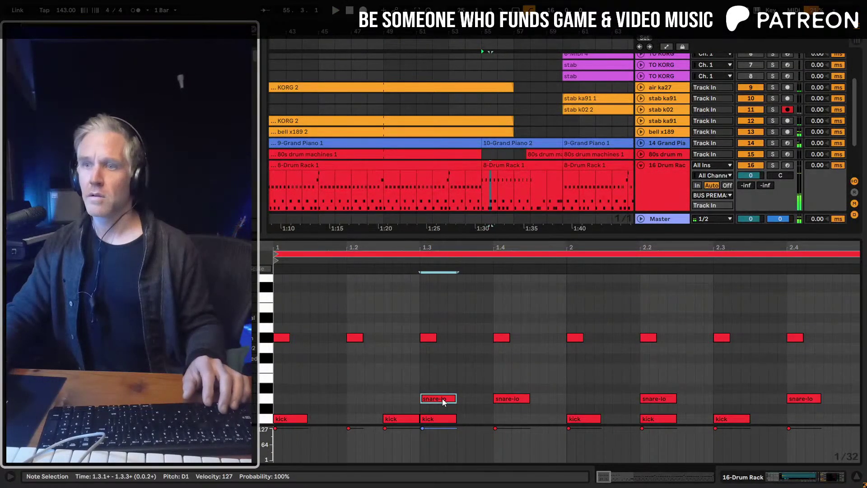
key("Delete")
key("space")
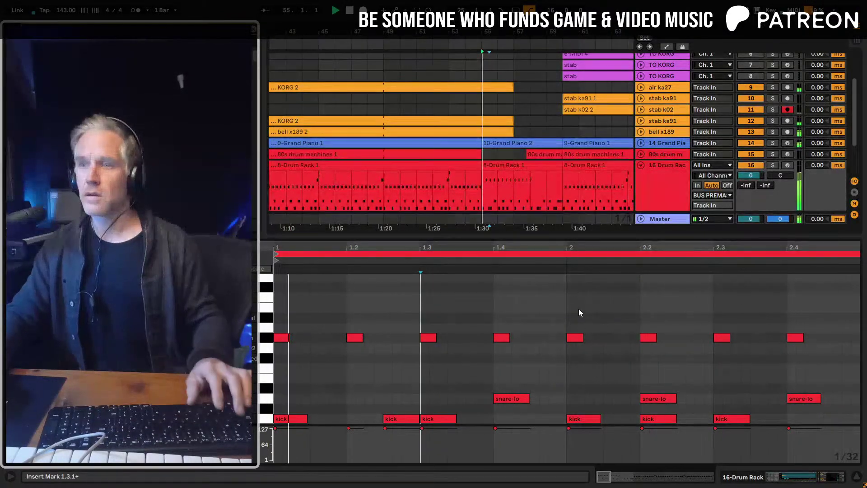
Deactivate the G#1 notes at 1.2, 1.3 and 1.4 in the first bar of the 8-Drum Rack clip
left_click(564, 260)
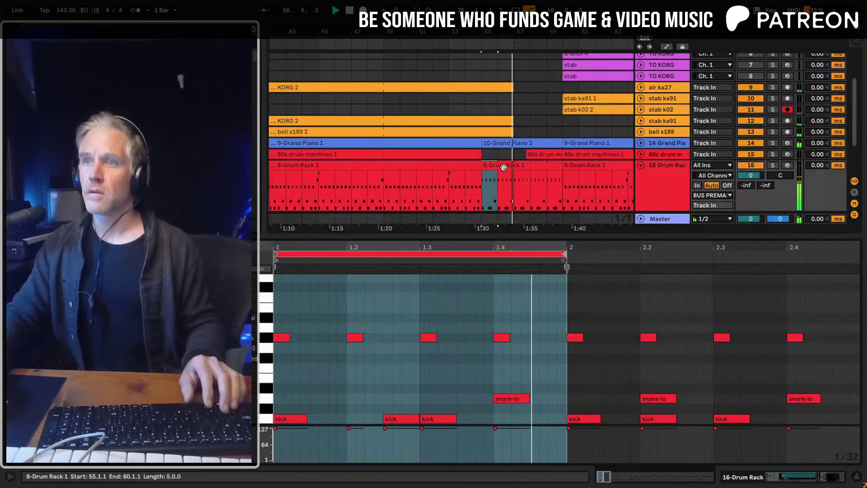
left_click(504, 167)
left_click(436, 337)
key("space")
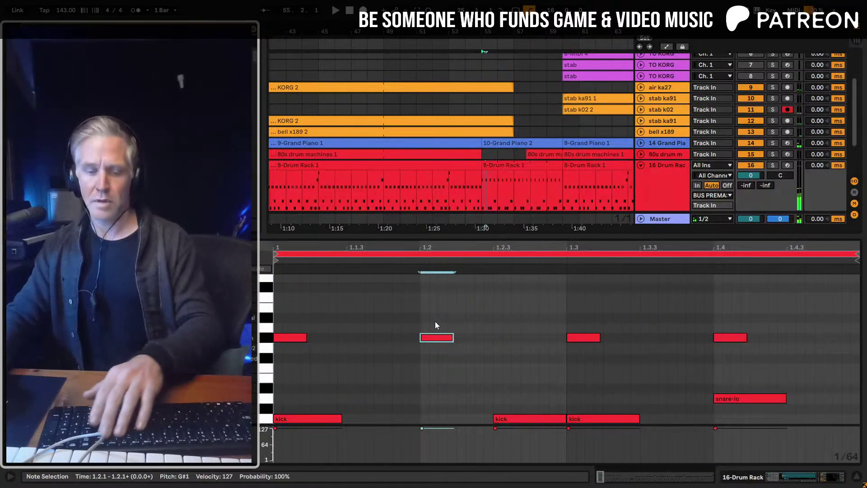
key("0")
left_click(730, 338)
key("0")
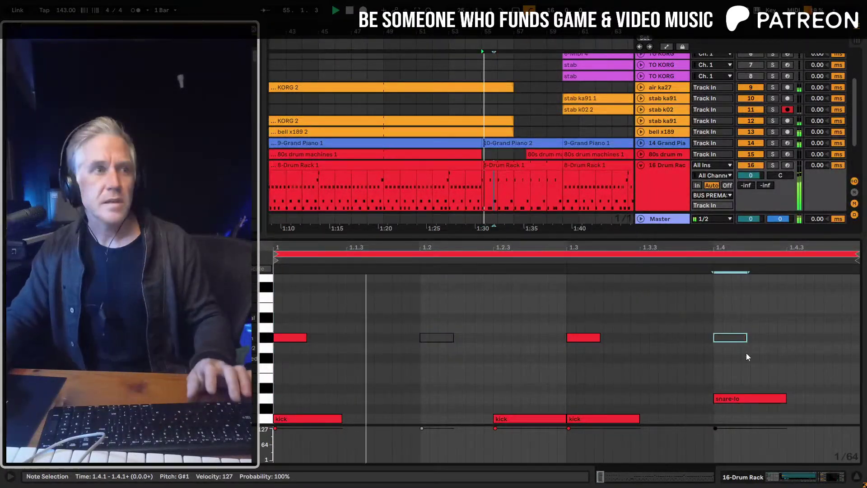
left_click(589, 337)
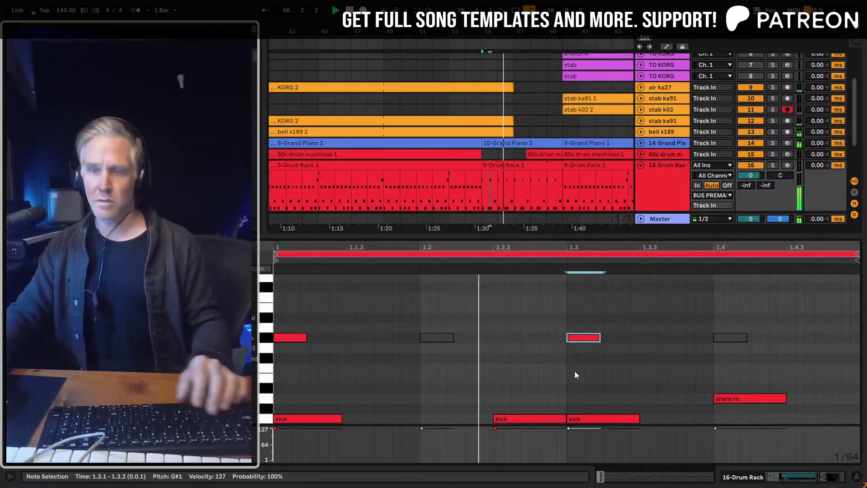
key("0")
key("minus")
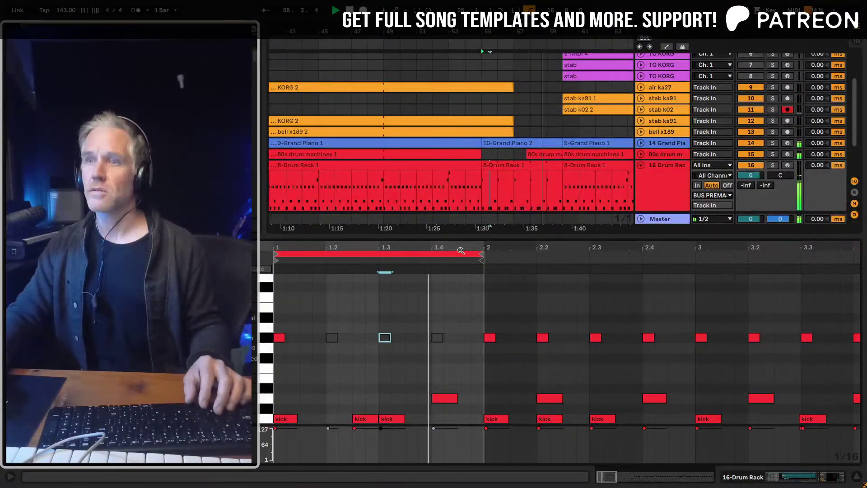
Shorten the 8-Drum Rack clip that starts at bar 55 to end at bar 58, and play from bar 56
left_click(573, 175)
left_click(565, 176)
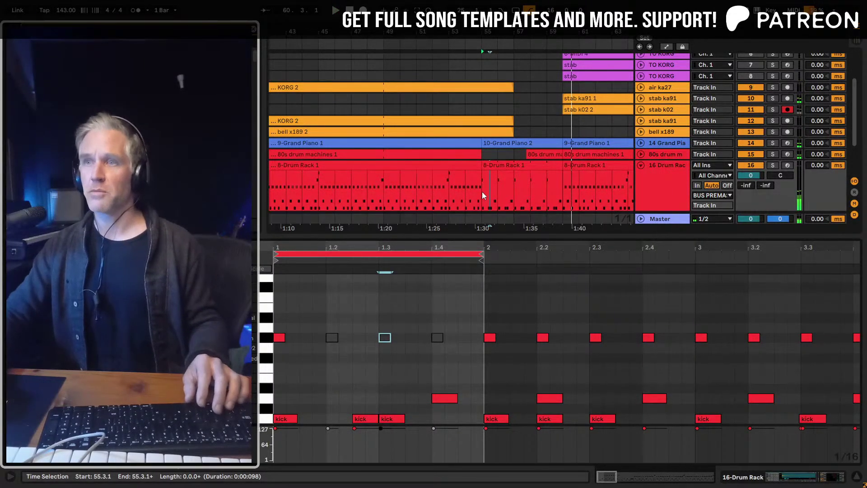
left_click(531, 188)
left_click_drag(562, 165, 529, 166)
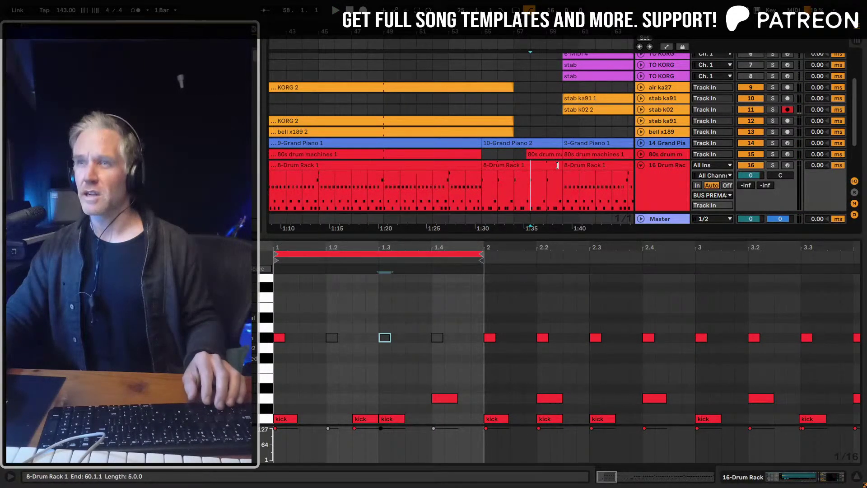
left_click(497, 186)
key("space")
scroll(497, 186, "down", 1)
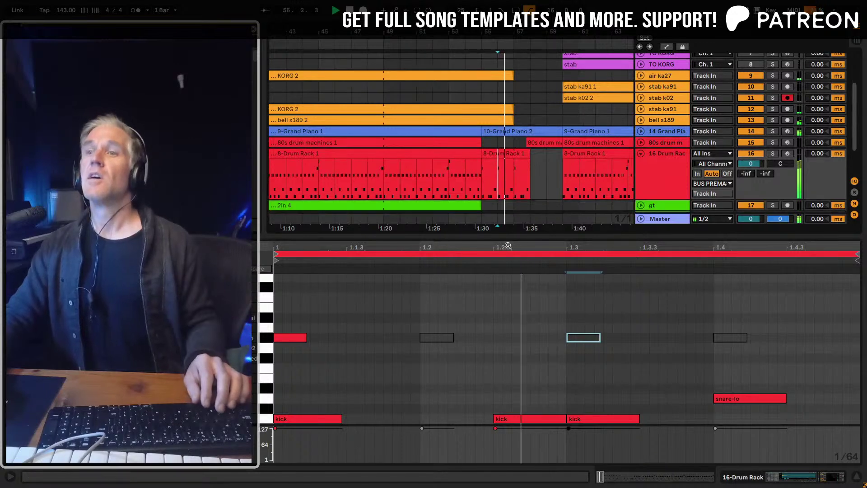
Enlarge the arrangement area, unfold the 80s drum machines track, and open and play its clip from 57.4.1 to 60.1.1
left_click_drag(510, 237, 510, 283)
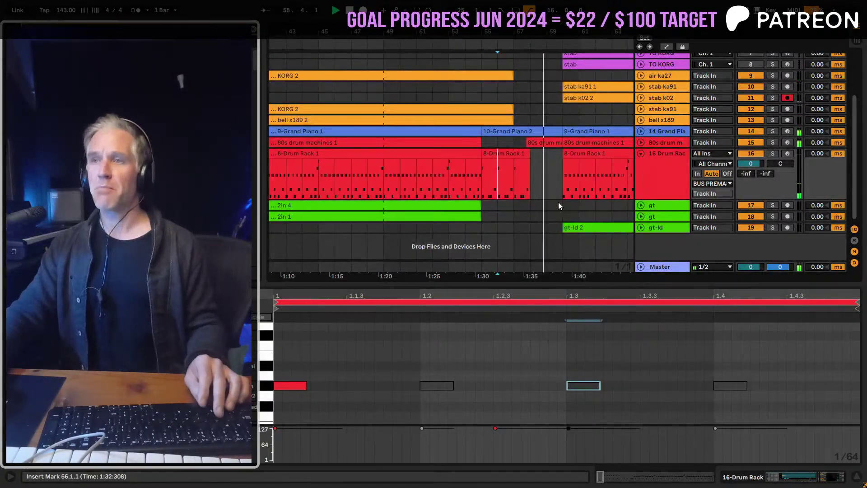
scroll(561, 151, "down", 2)
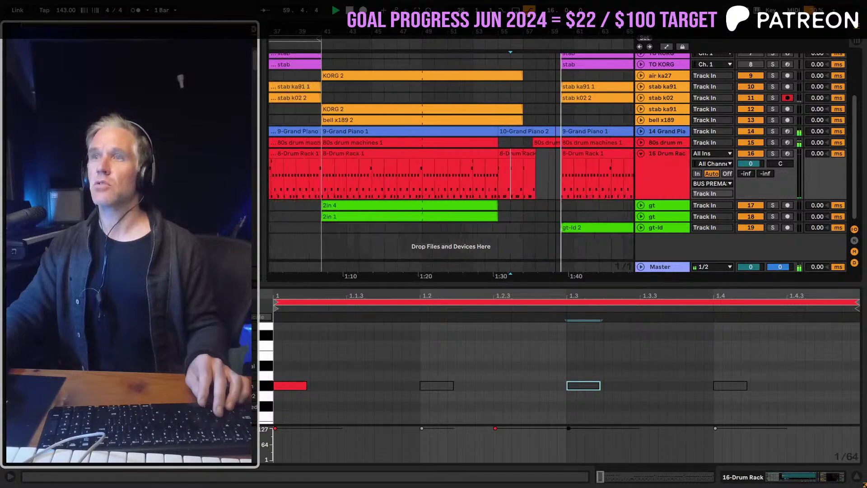
left_click(641, 144)
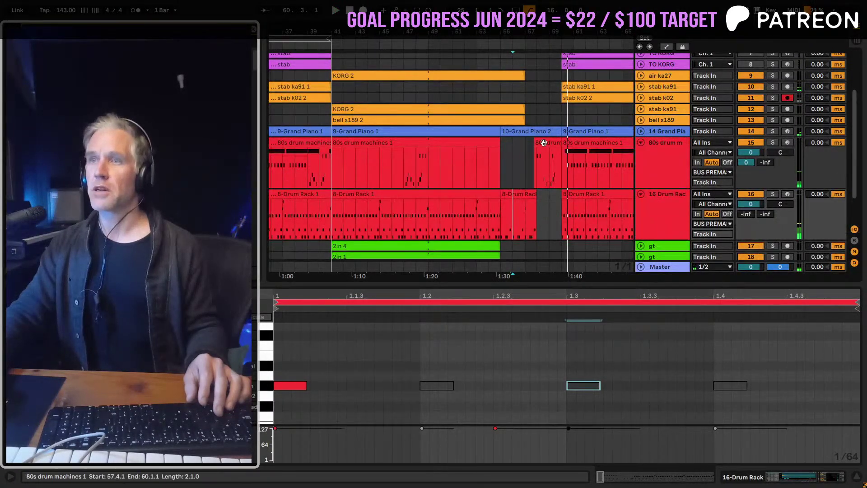
left_click(553, 154)
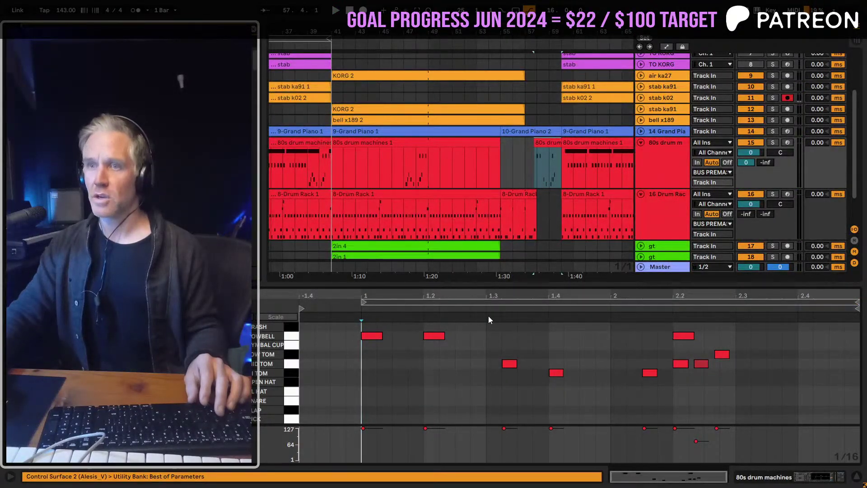
left_click(403, 356)
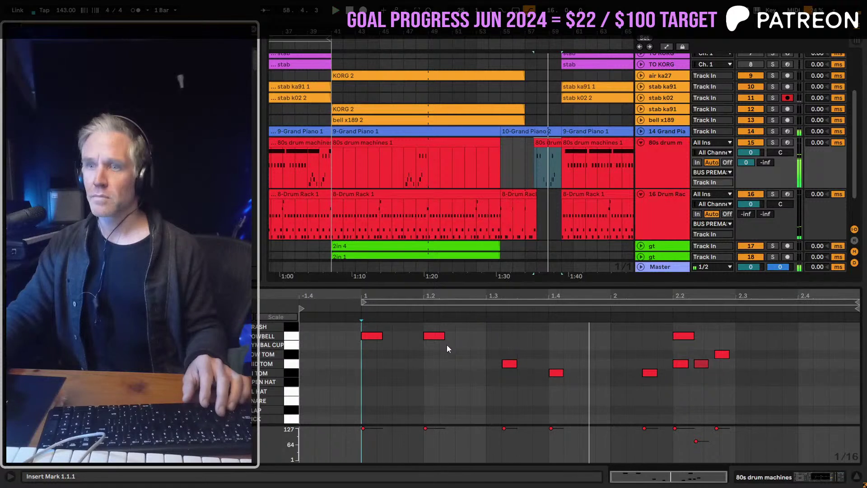
left_click_drag(446, 345, 387, 333)
left_click(455, 334)
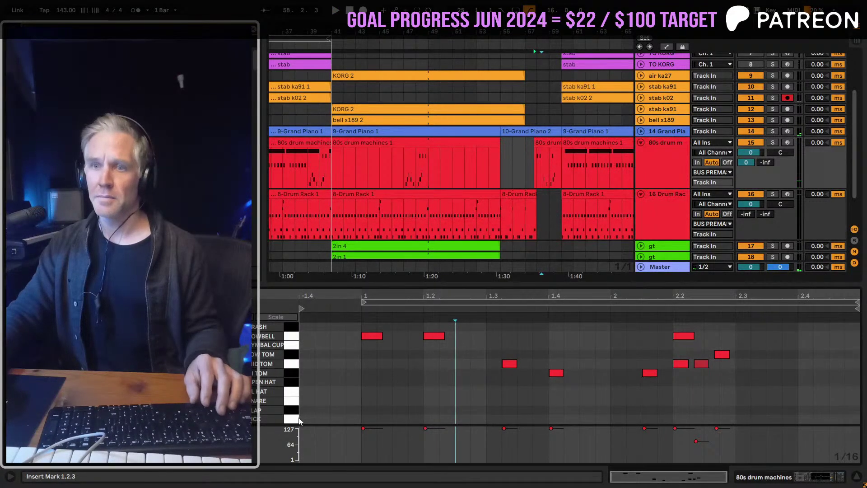
Add kick notes at 1.1.1 and 2.1.1 in the 80s drum machines clip, checking them during playback
double_click(364, 420)
key("space")
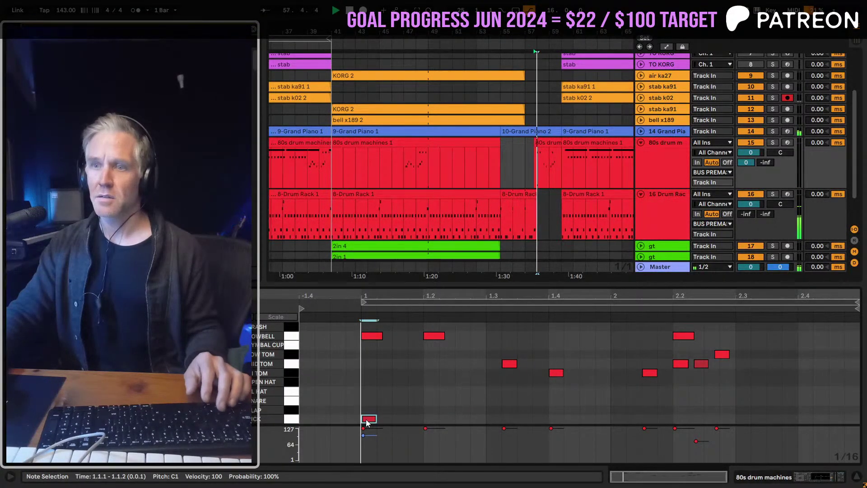
left_click_drag(371, 420, 452, 422)
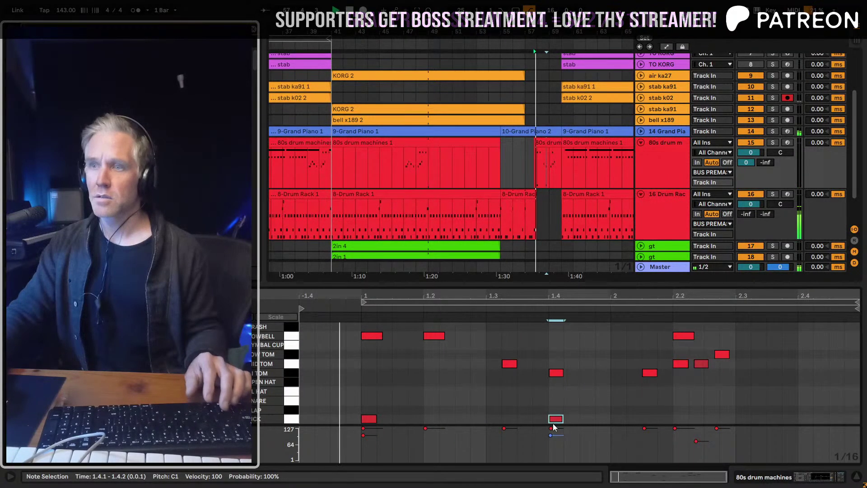
left_click_drag(554, 425, 618, 420)
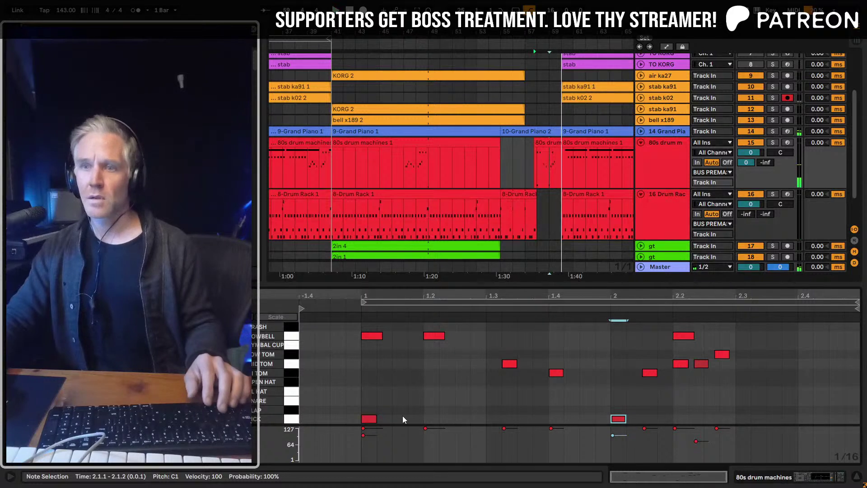
Add a snare hit, turn it into clap notes at 1.1.3 and 1.2.4, delete the first and move the second to 1.3.1
double_click(375, 400)
key("space")
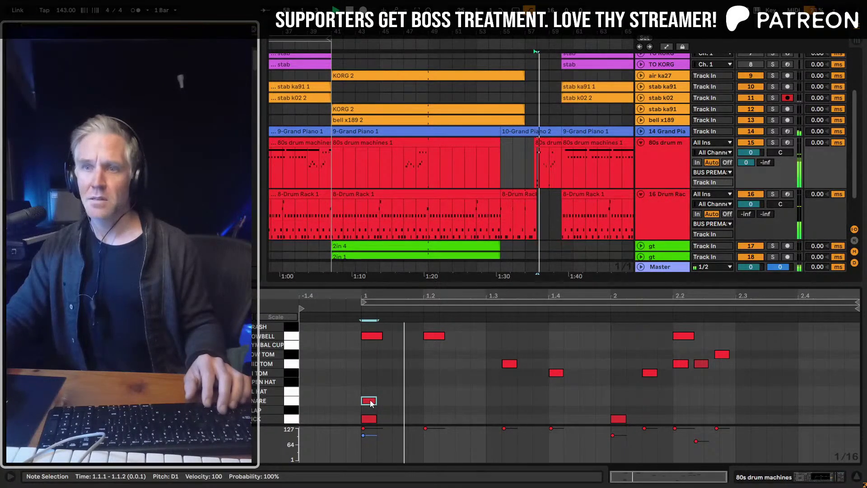
left_click_drag(386, 403, 477, 410)
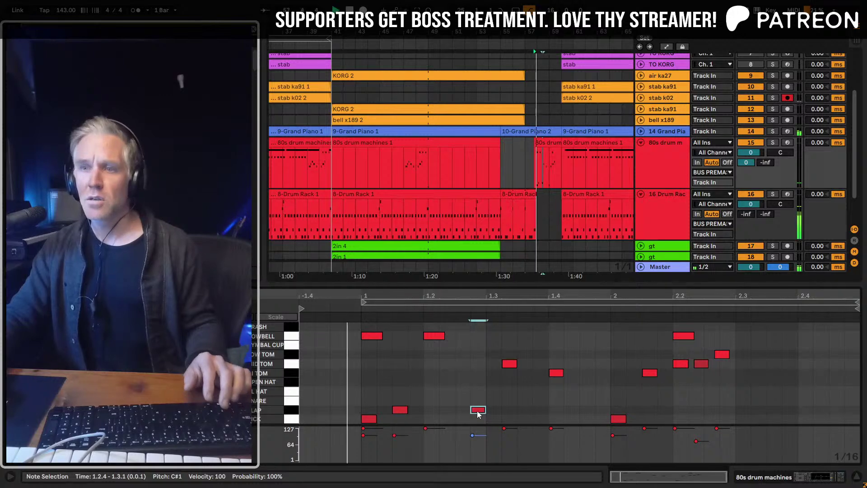
double_click(399, 411)
double_click(398, 411)
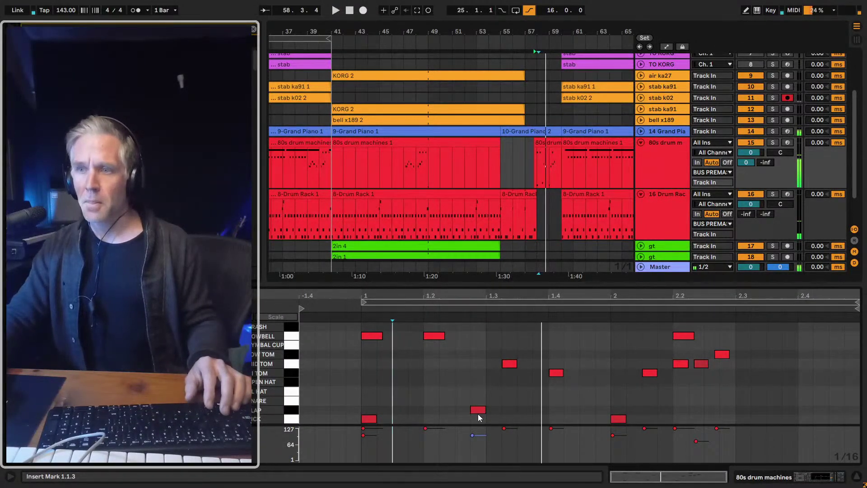
left_click_drag(478, 412, 495, 413)
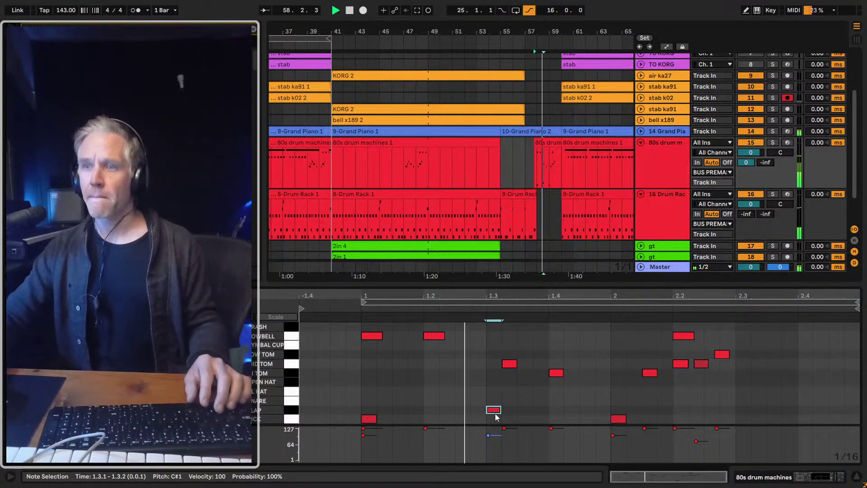
Open the 8-Drum Rack clip at bar 55, copy its snare-lo at 1.4 to the clap row, and play the transition
left_click(513, 196)
key("space")
scroll(289, 397, "down", 3)
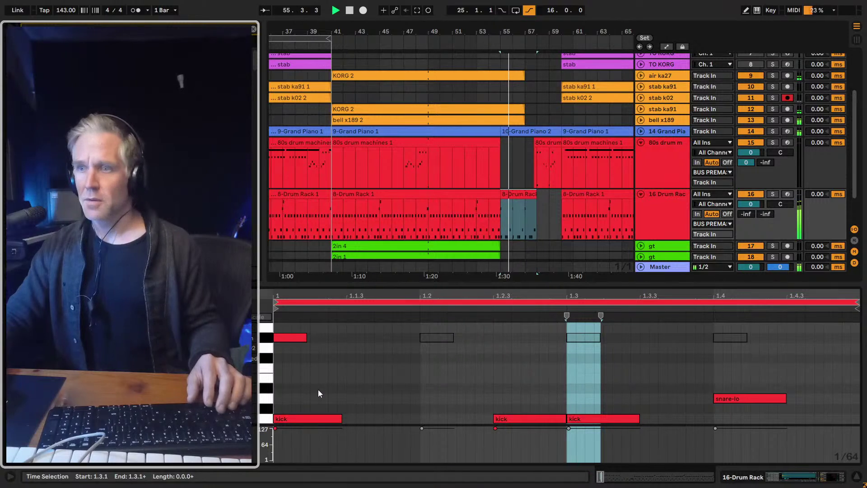
key("space")
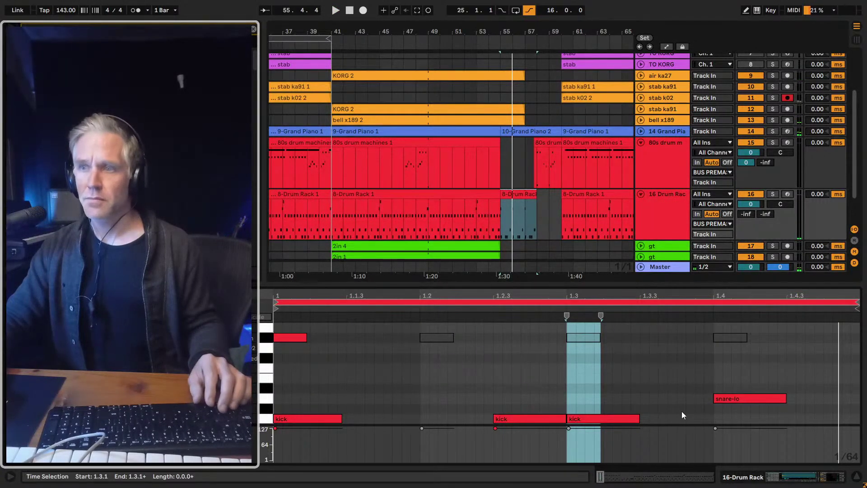
left_click(732, 399)
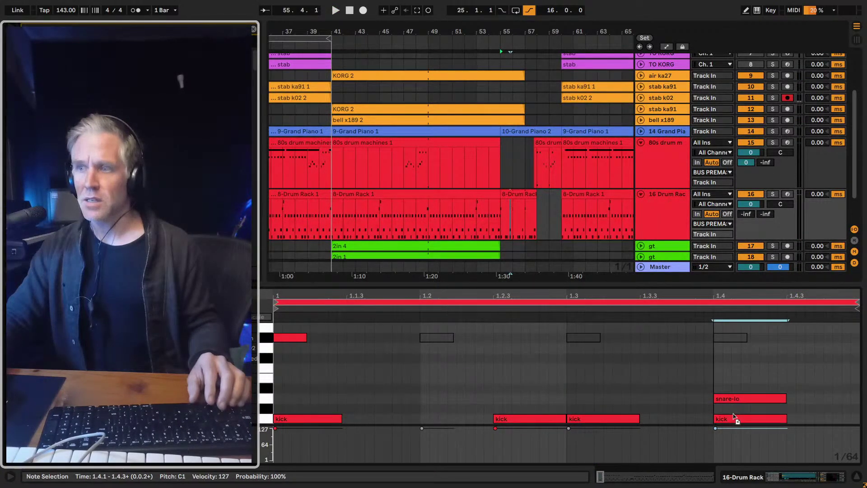
left_click_drag(734, 393, 733, 376)
key("space")
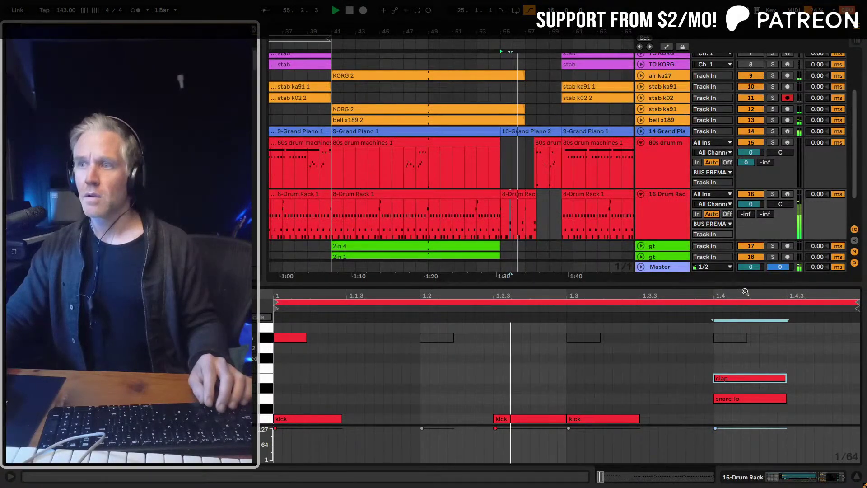
key("minus")
key("minus")
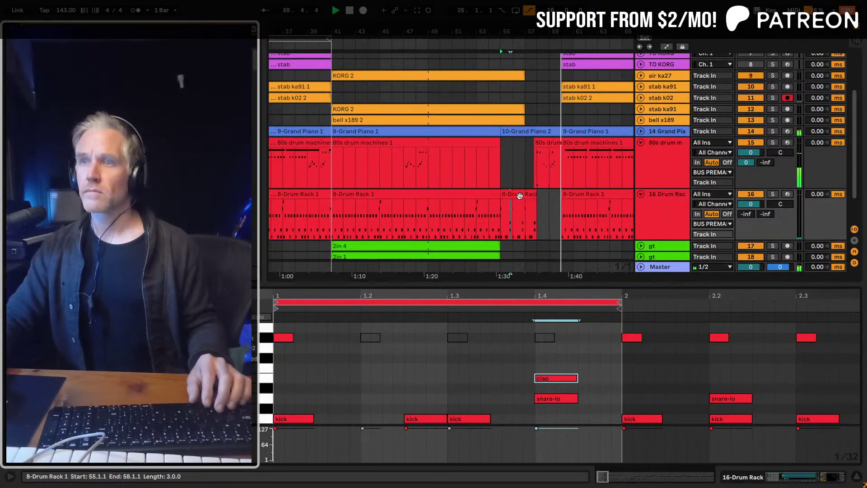
Stop the playback and copy the opening of the 8-Drum Rack clip at bar 55 into the gap from bar 58 to 60
left_click(504, 222)
key("space")
left_click(538, 221)
key("ctrl+v")
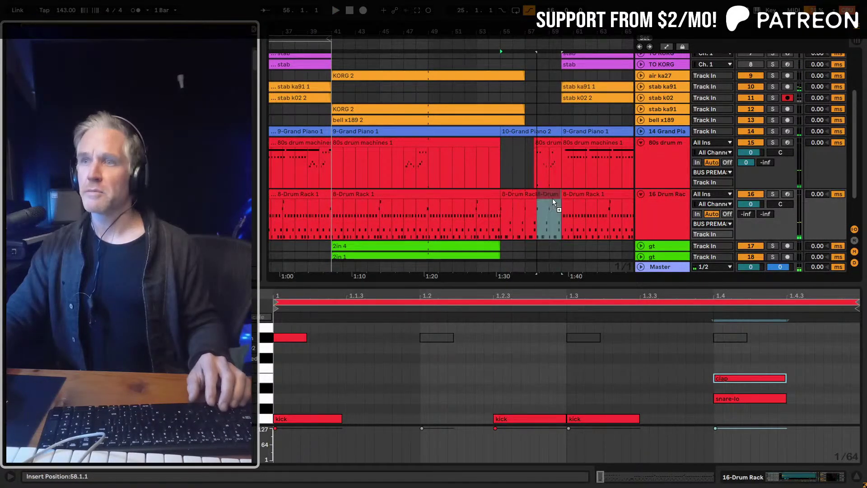
Delete the kick, snare-lo and clap notes after the first kick in the copied clip's first bar, and play from bar 58
left_click_drag(465, 381, 669, 420)
key("ctrl+z")
key("Delete")
key("Delete")
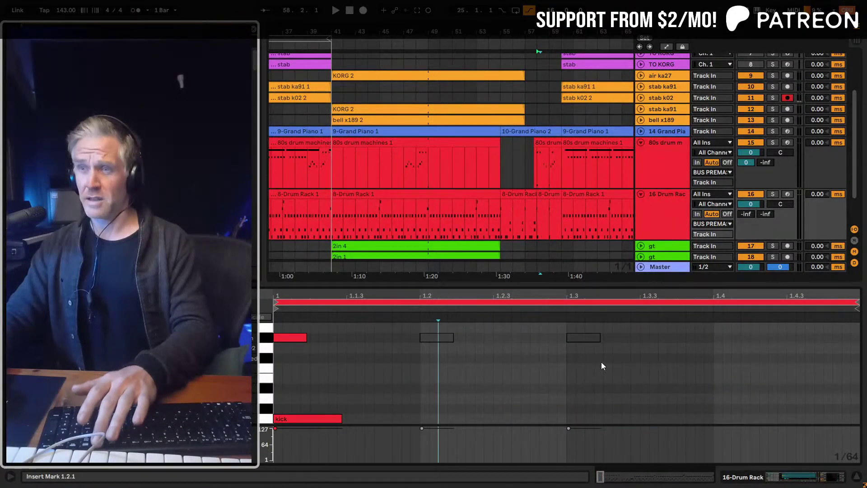
left_click_drag(614, 356, 410, 331)
key("space")
key("space")
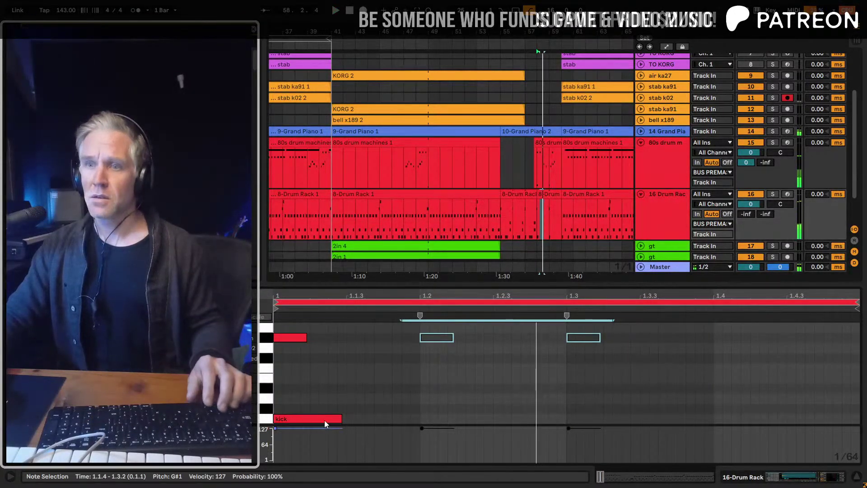
Set the note grid to 1/8 and lengthen the kick at the start of the copied clip to end at 1.1.3
left_click(324, 419)
key("ctrl+2")
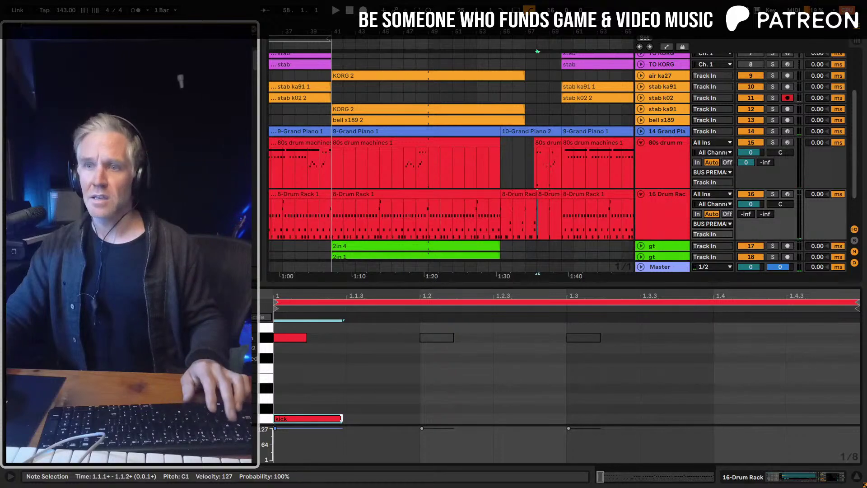
left_click_drag(342, 418, 346, 417)
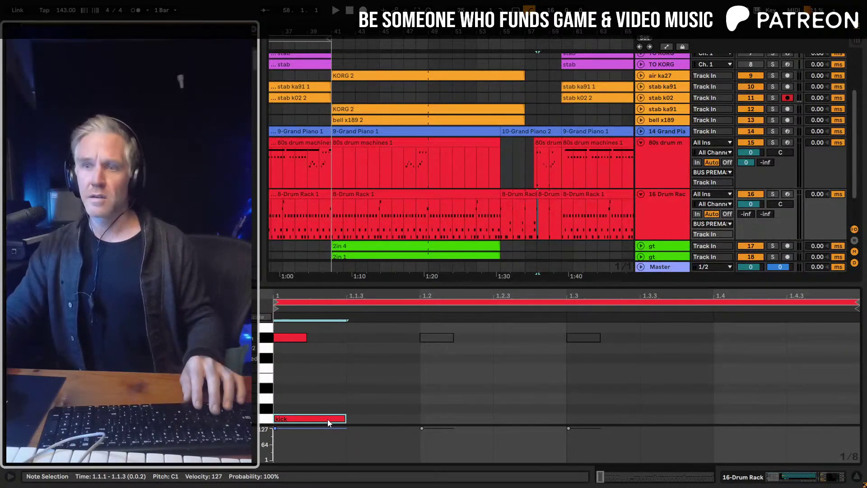
Duplicate the opening kick along the copied clip's first bar in eighth-note steps up to 1.3.3, and play it
key("ctrl+d")
key("ctrl+d")
key("ctrl+d")
key("ctrl+d")
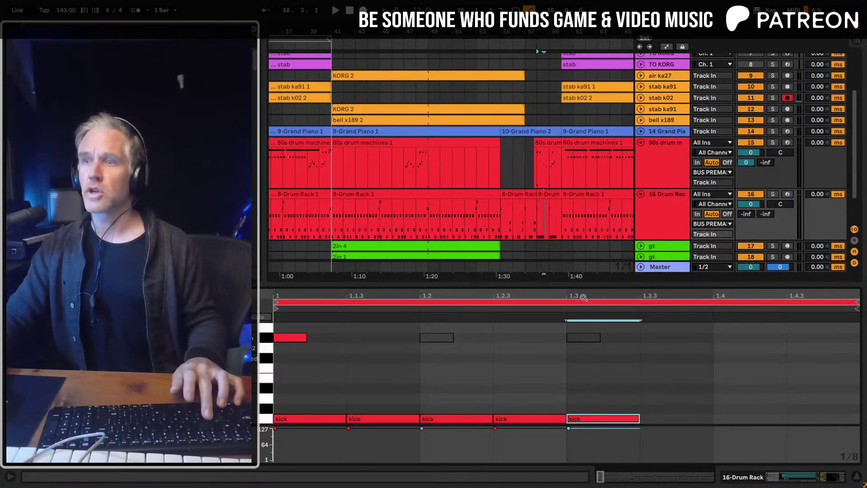
left_click_drag(399, 300, 399, 296)
key("ctrl+d")
key("space")
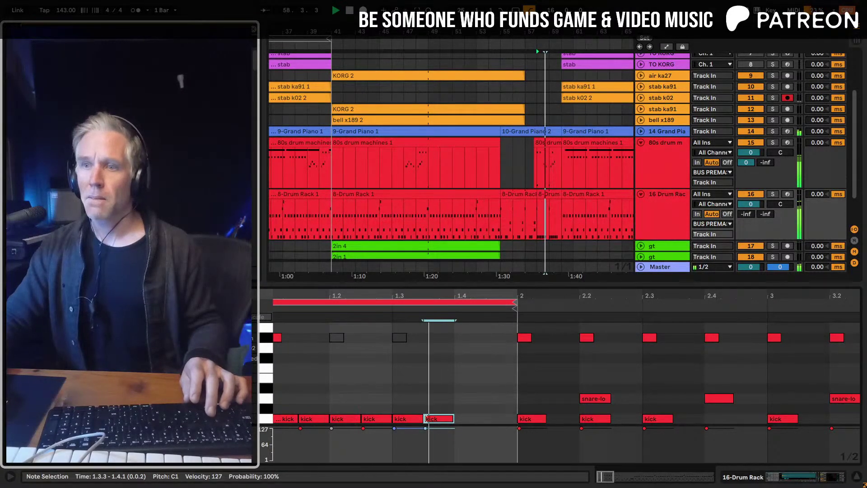
Move the kick at 1.3.3 to 1.4 and play the clip from bar 58
key("space")
left_click(408, 419)
key("space")
left_click_drag(429, 419, 456, 411)
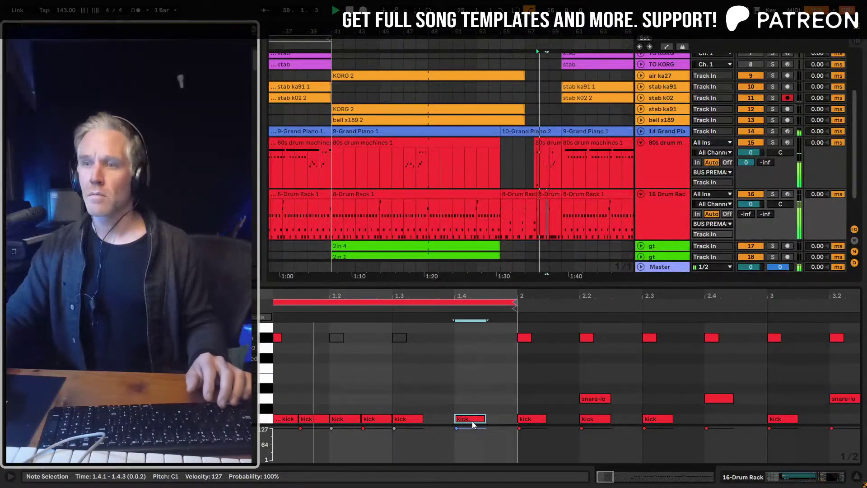
Set the note grid to 1/16, shorten the kick at 1.4 to end at 1.4.2, and repeat it at 1.4.3 and 1.4.4
left_click_drag(509, 312, 542, 305)
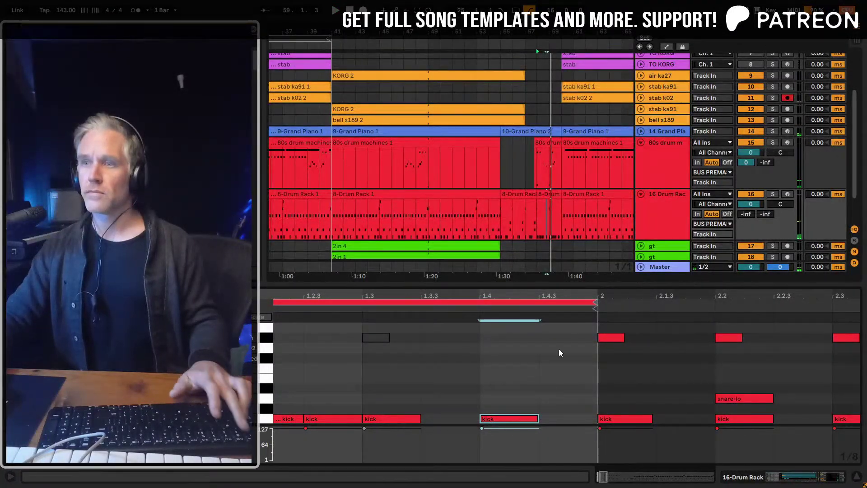
key("ctrl+1")
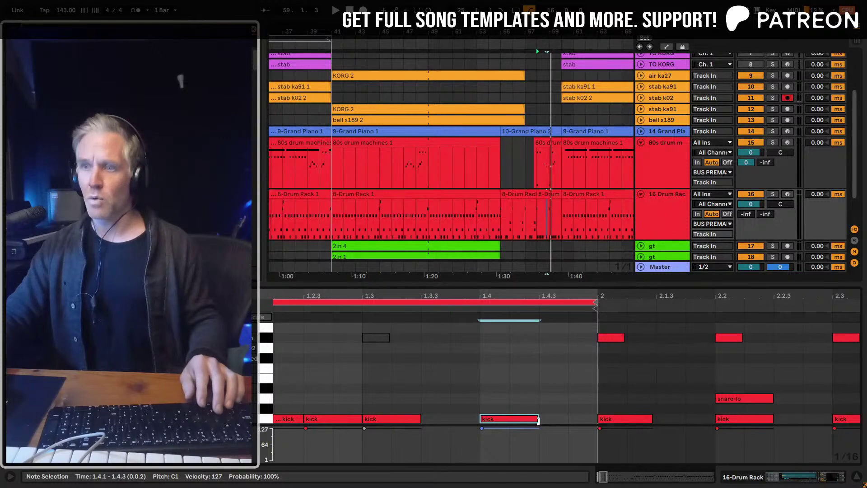
left_click_drag(536, 423, 504, 421)
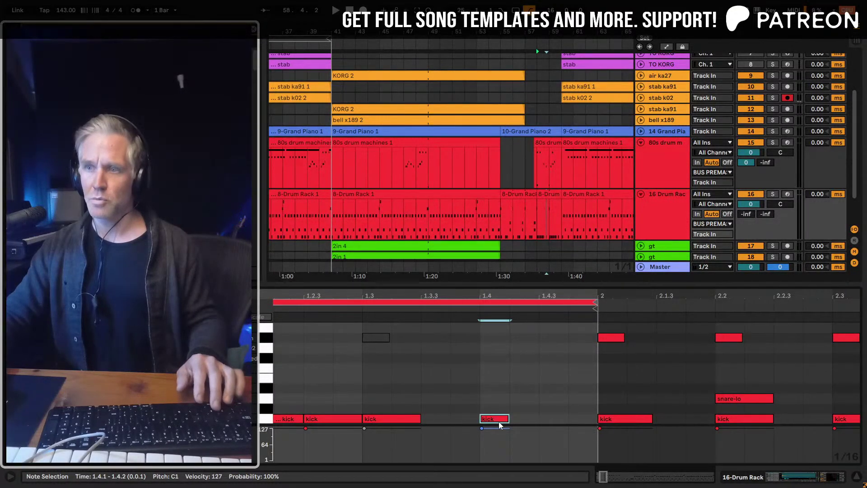
key("ctrl+d")
key("space")
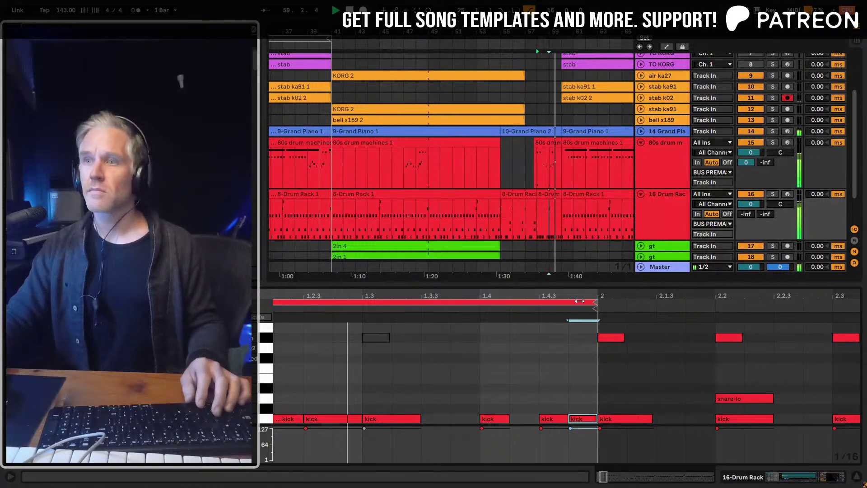
Consolidate the 8-Drum Rack pattern from bar 58 to 60 into a single two-bar clip and play it
left_click_drag(575, 297, 471, 299)
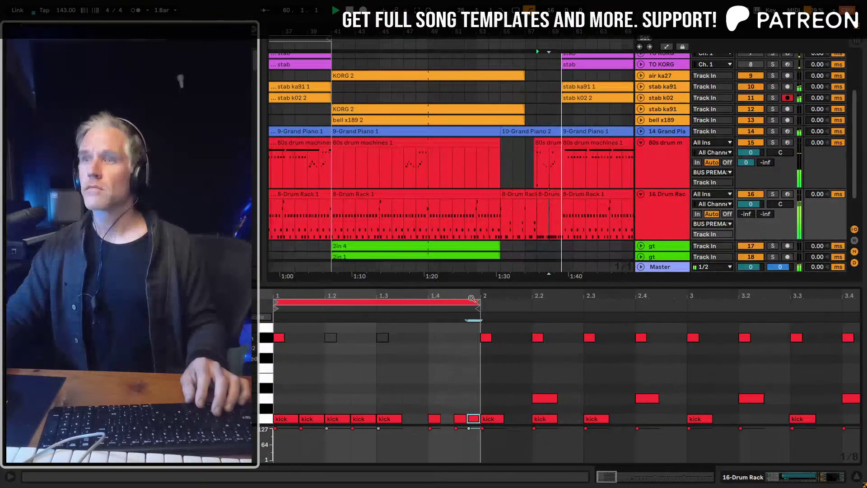
left_click(536, 216)
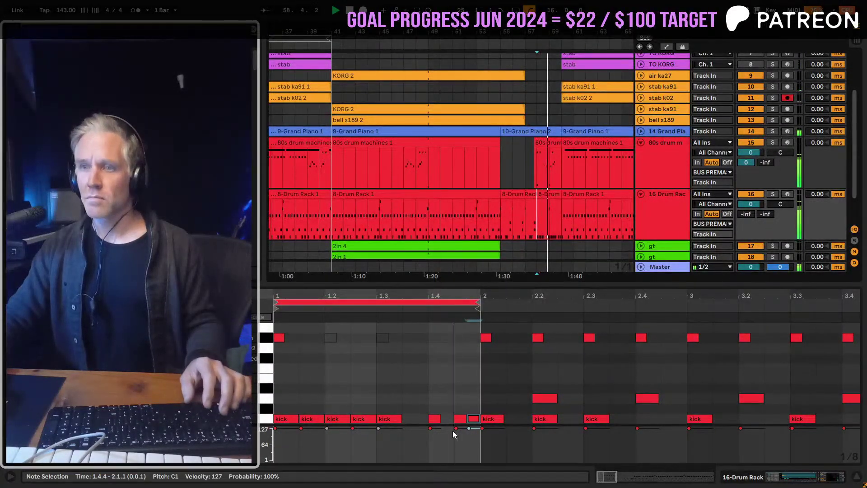
key("plus")
key("plus")
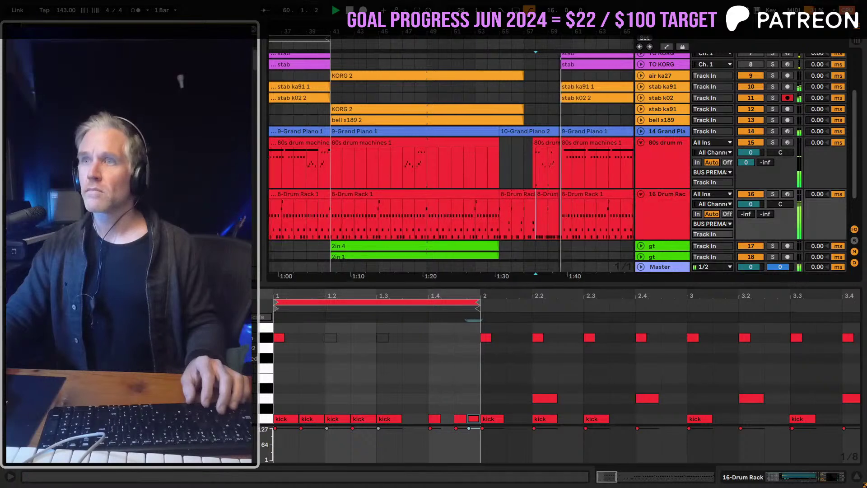
left_click_drag(483, 224, 557, 223)
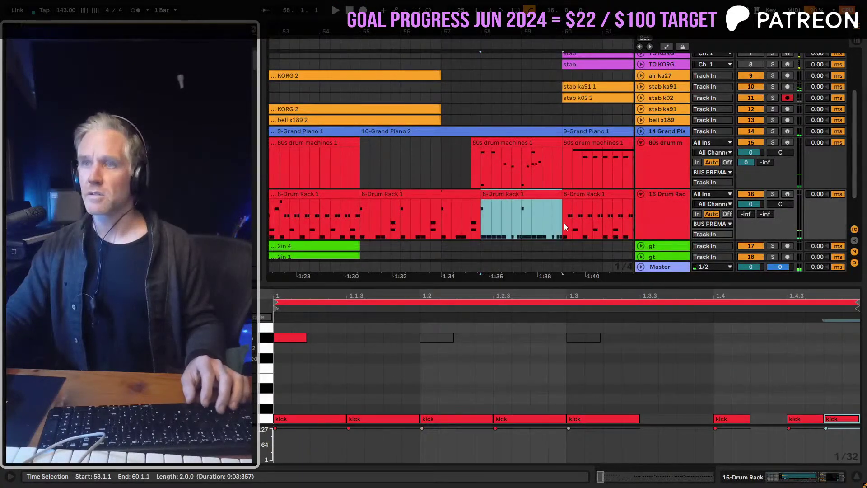
key("space")
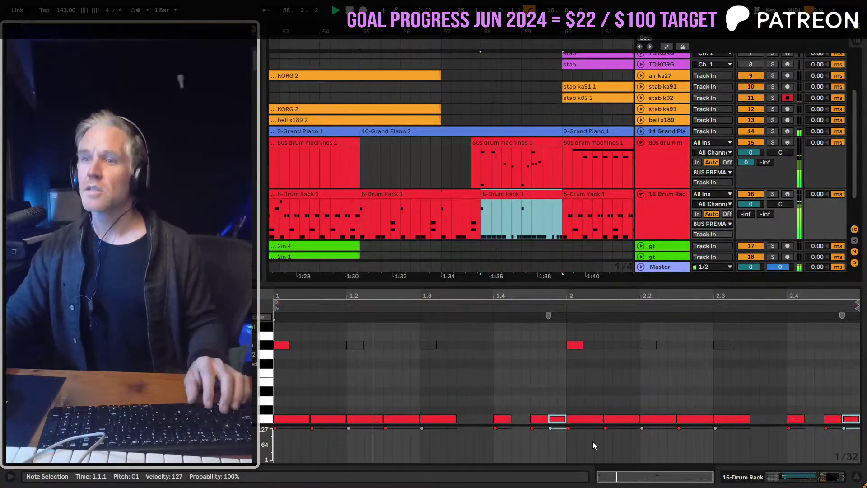
Delete the kicks at 1.4.3, 1.4.4 and 2.4.4 while auditioning the two-bar clip
left_click(601, 430)
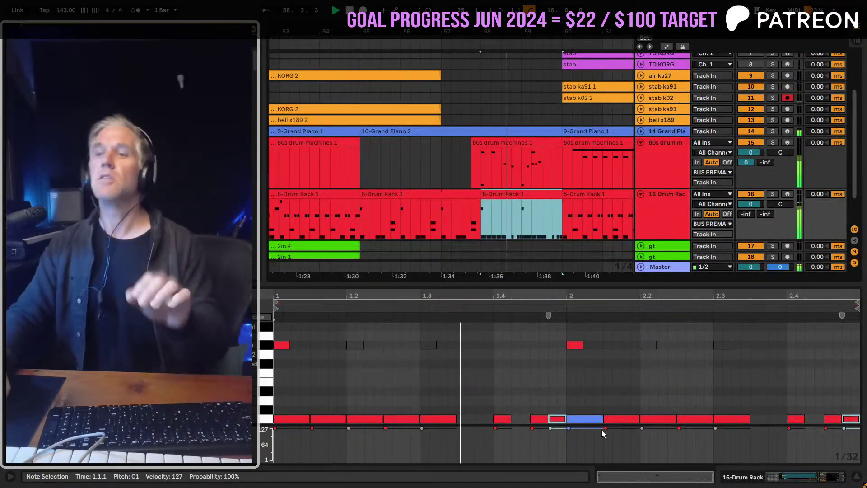
left_click(558, 419)
key("Delete")
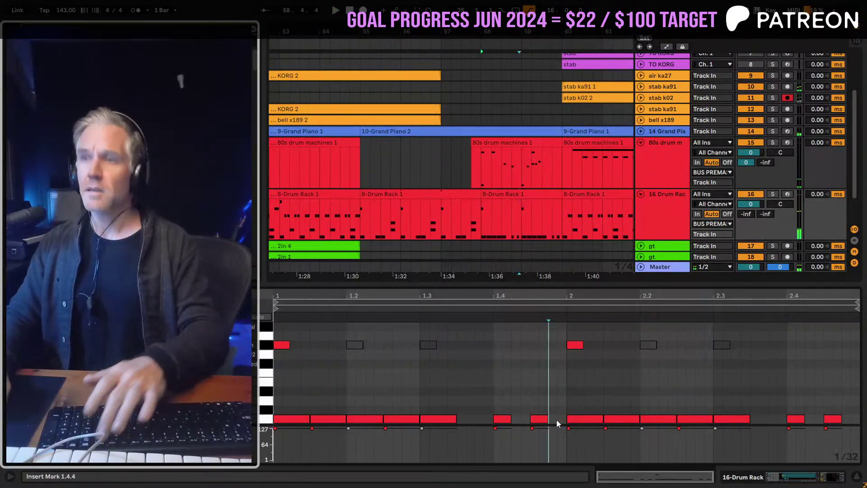
key("space")
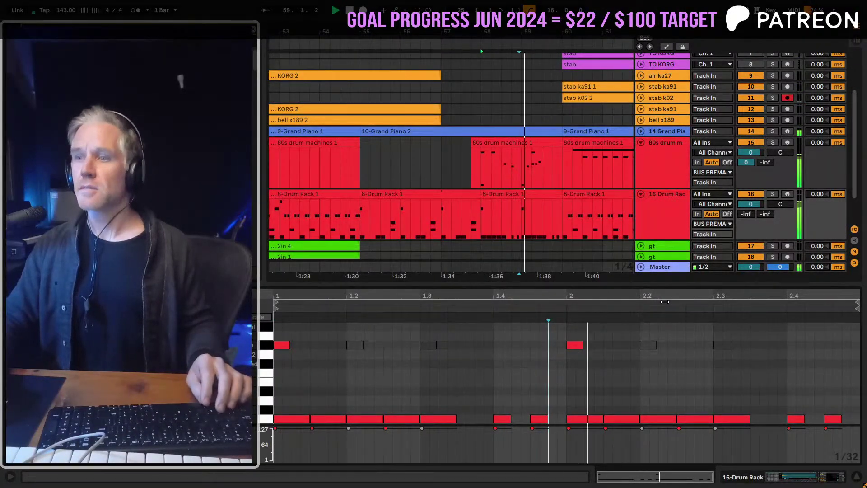
left_click(541, 420)
key("Delete")
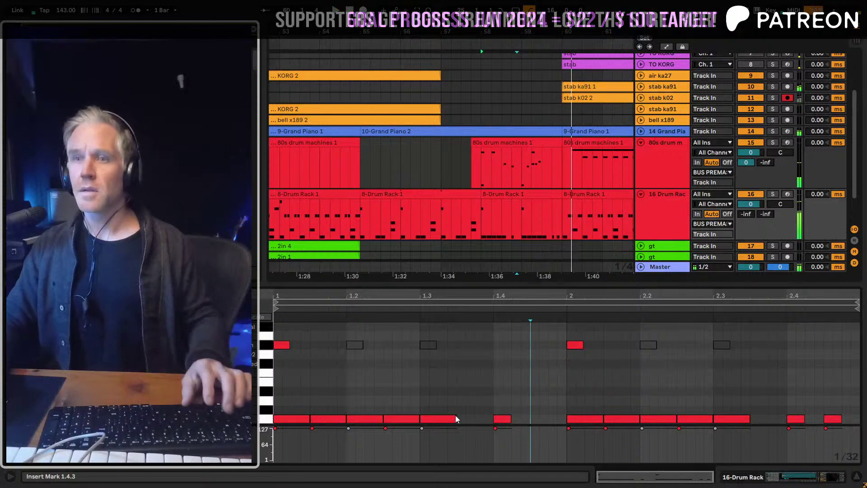
Add a short D1 note above the kick at 1.4 with velocity 127, and play the clip
double_click(525, 402)
key("space")
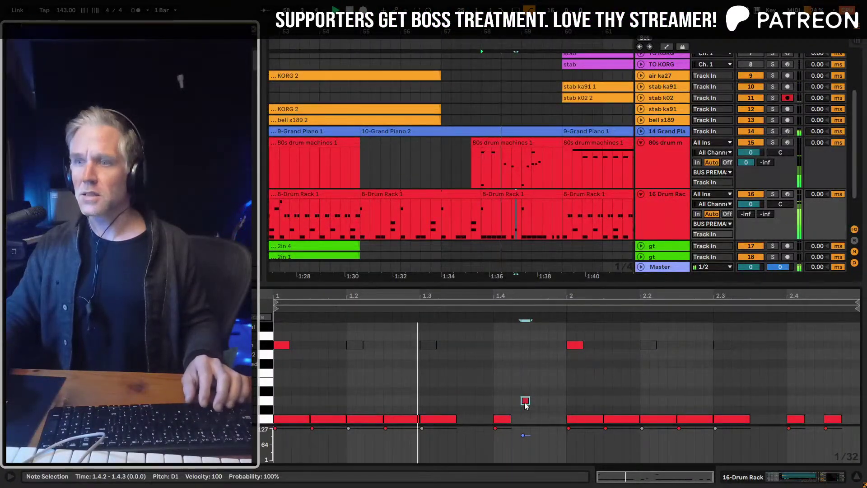
left_click_drag(525, 402, 498, 403)
key("space")
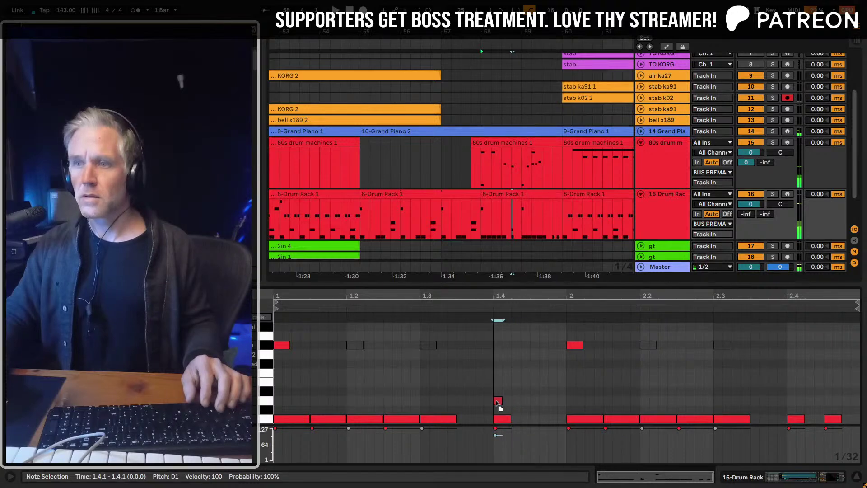
key("space")
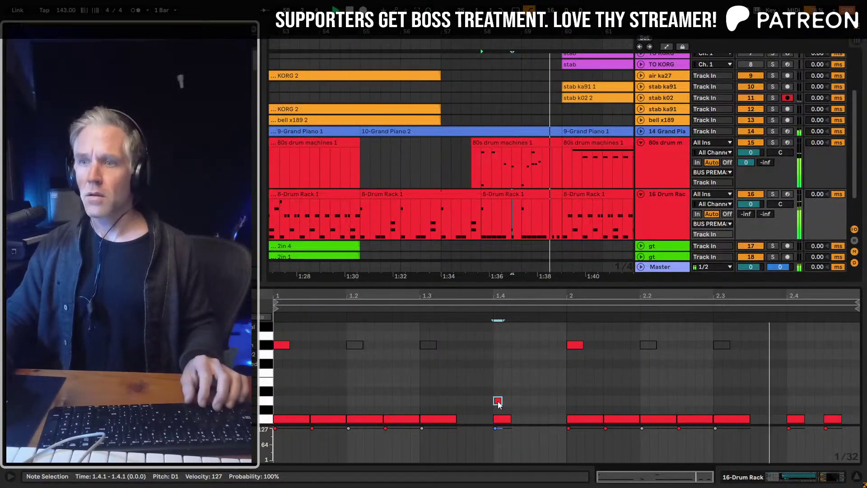
Copy the D1 note to 2.4.3 and repeat it in 1/32 steps up to the end of bar 2, and play it
left_click_drag(499, 404, 809, 402)
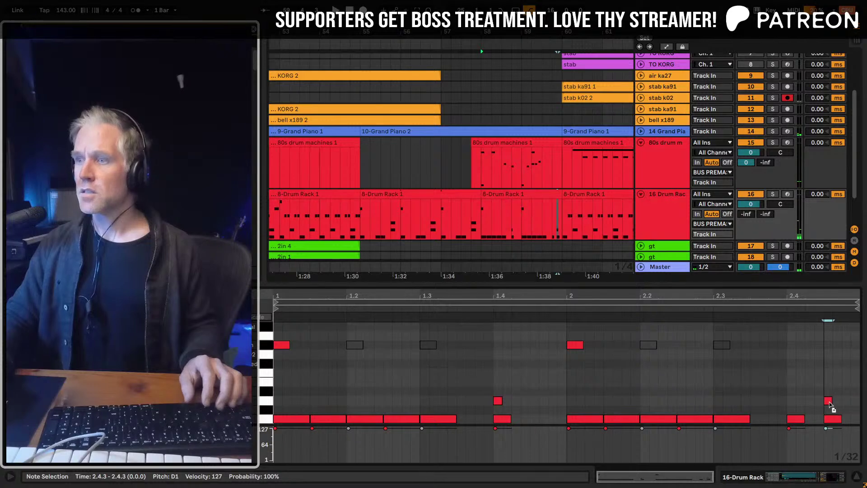
key("ctrl+d")
key("ctrl+d")
key("ctrl+d")
key("ctrl+d")
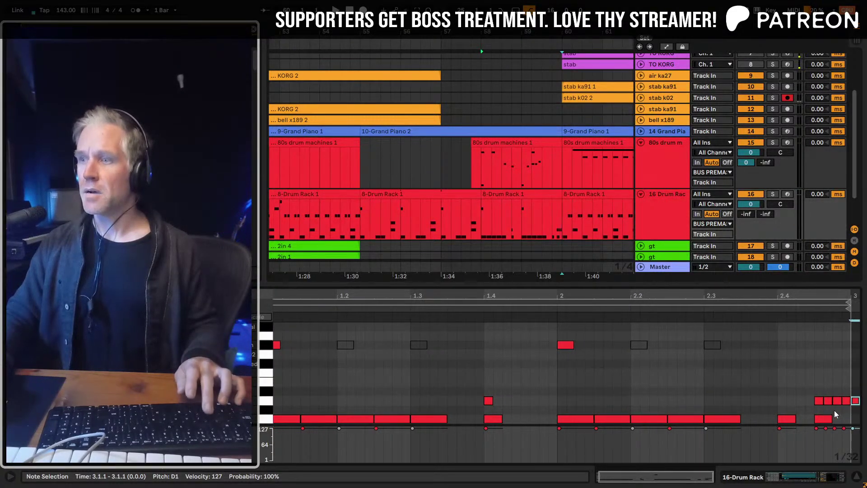
key("Delete")
key("space")
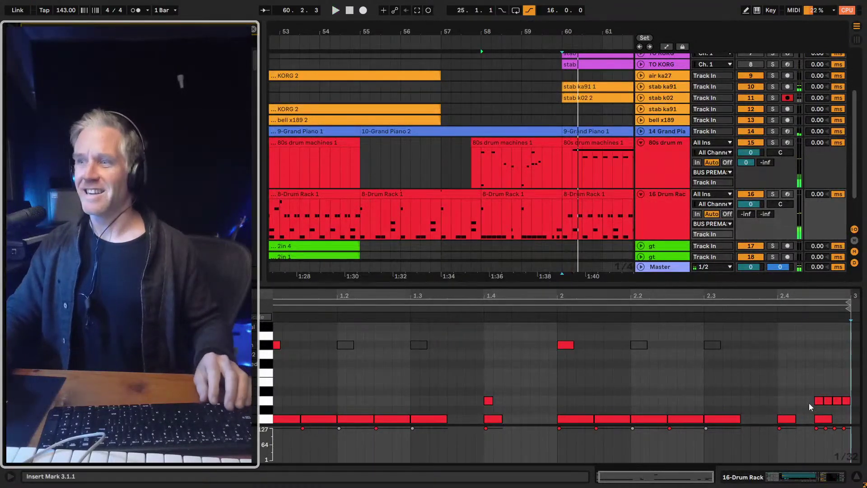
Stretch the closing D1 roll to span 2.4.1 to 3.1.1 and play the clip
key("space")
left_click_drag(809, 403, 826, 402)
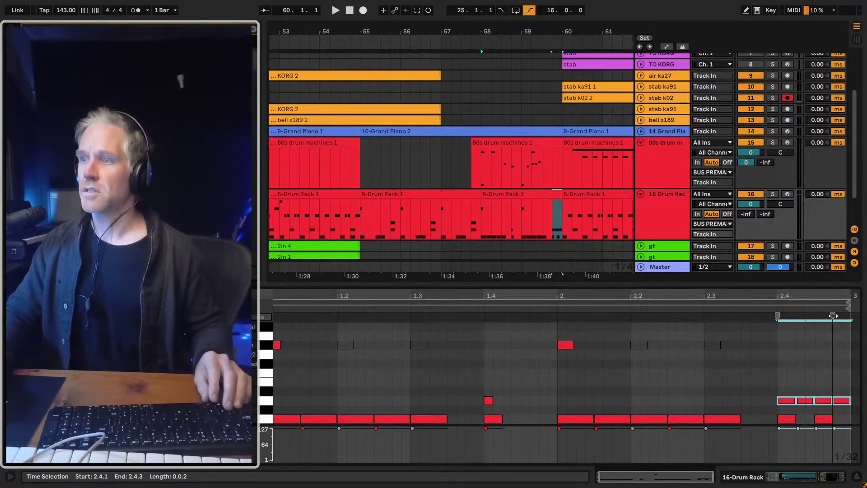
key("space")
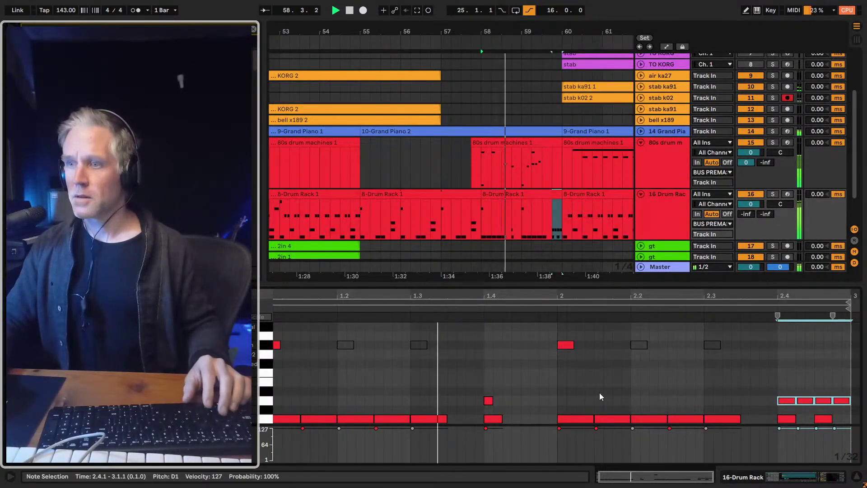
Deactivate the kicks at 2.1.3 and 2.2.3 in the two-bar Drum Rack clip
left_click(609, 419)
key("0")
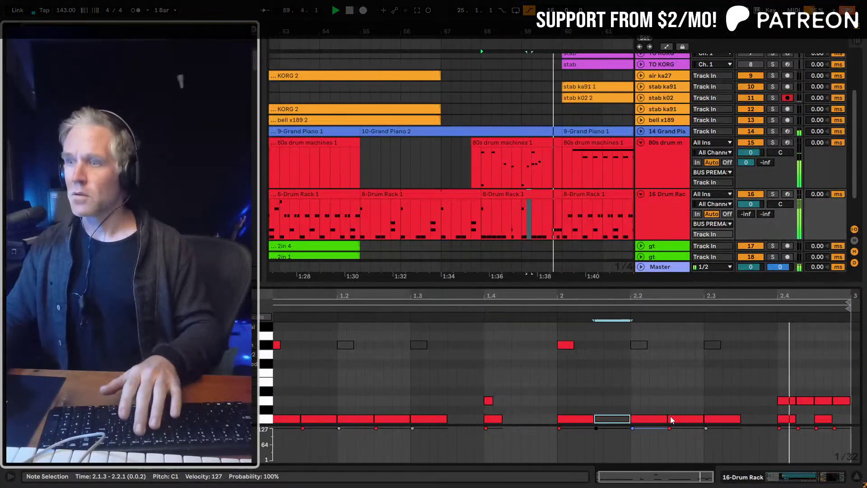
left_click(673, 419)
key("0")
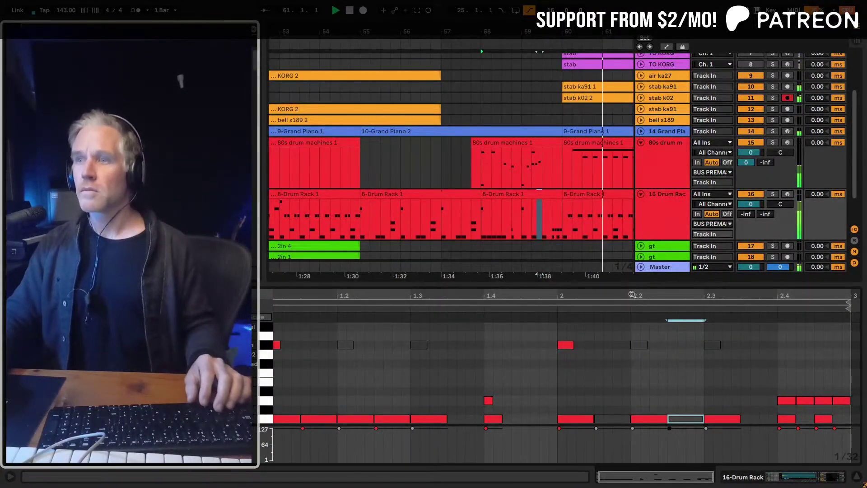
Stop the playback and save the current set
key("space")
key("minus")
key("minus")
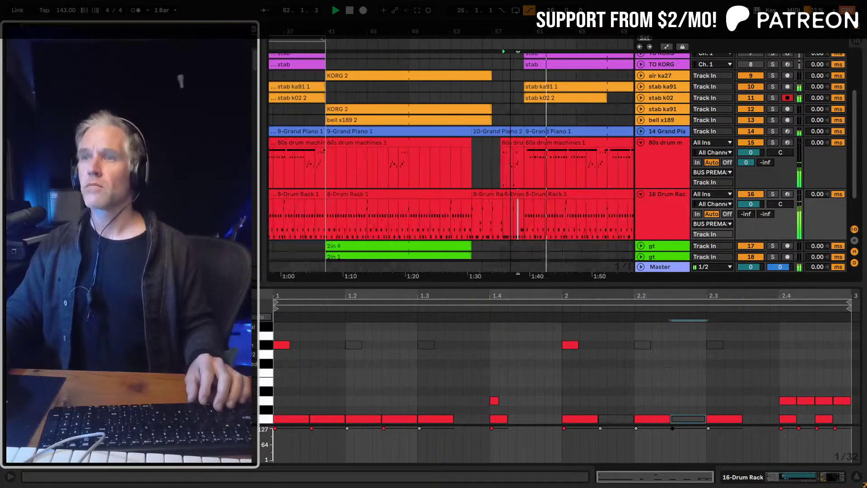
key("ctrl+s")
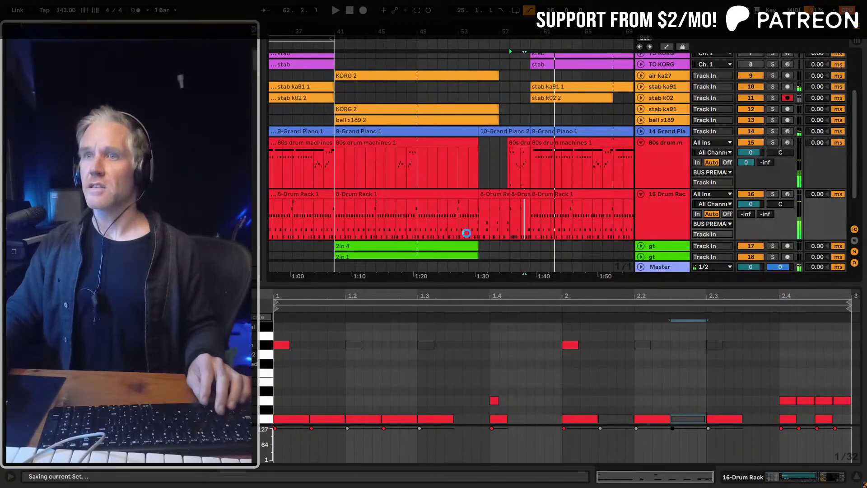
Unfold the Grand Piano track and play the song from its clip at bar 55
scroll(486, 165, "down", 2)
left_click(641, 107)
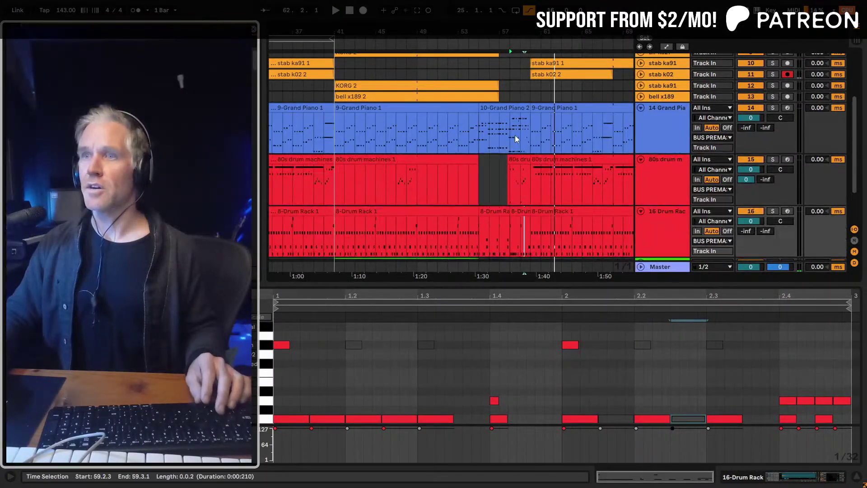
left_click(480, 128)
key("space")
Fold all the arrangement tracks and select the Grand Piano track
scroll(497, 138, "up", 4)
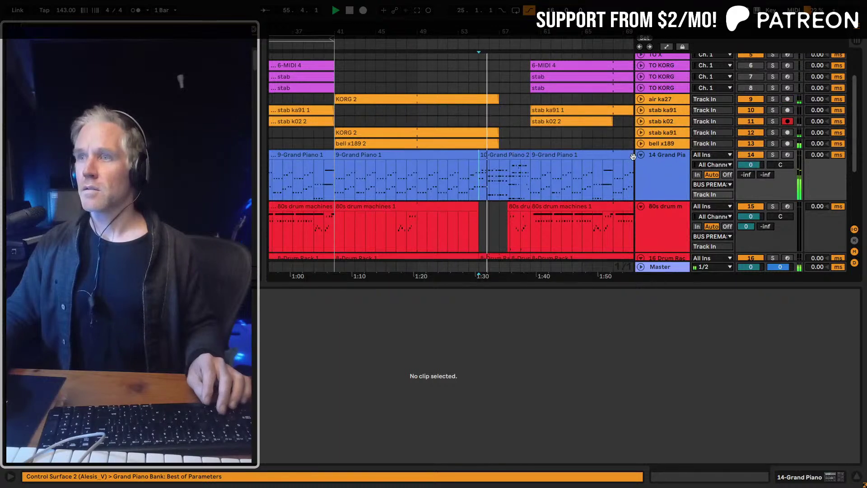
left_click(646, 154)
left_click(646, 154, "alt")
scroll(647, 152, "up", 4)
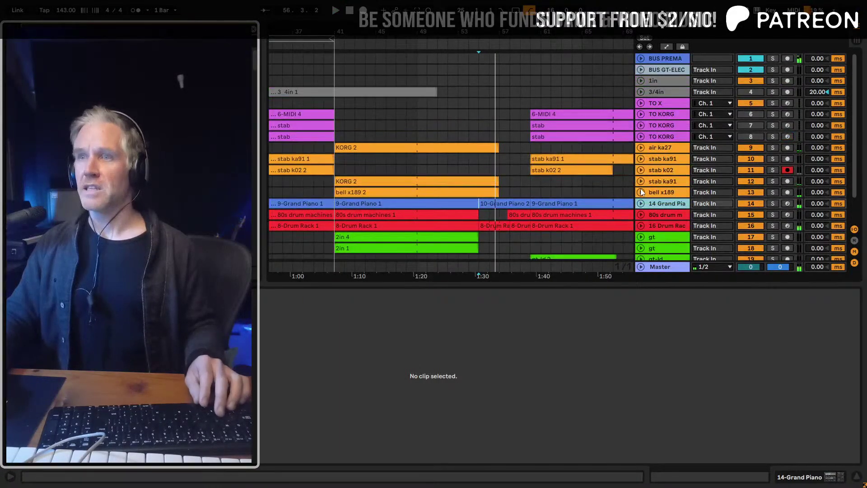
left_click(655, 204)
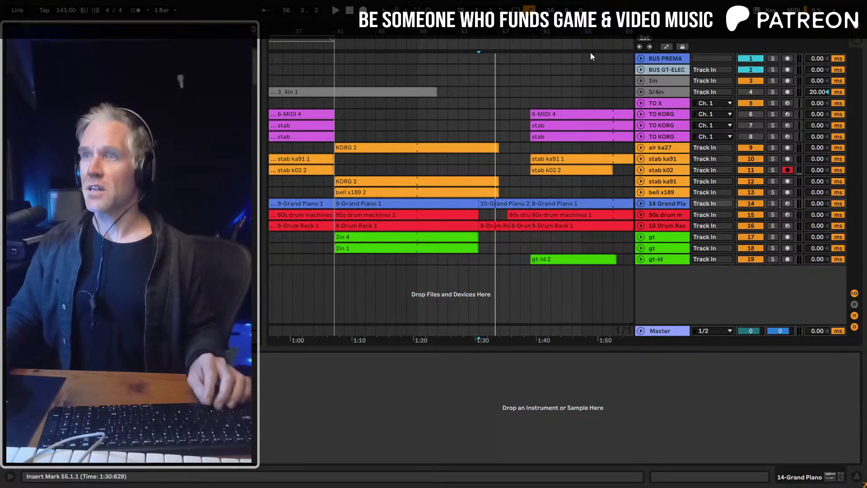
Play the song from bar 55 and place the insert marker at bar 41 on the stab k02 track
key("minus")
key("space")
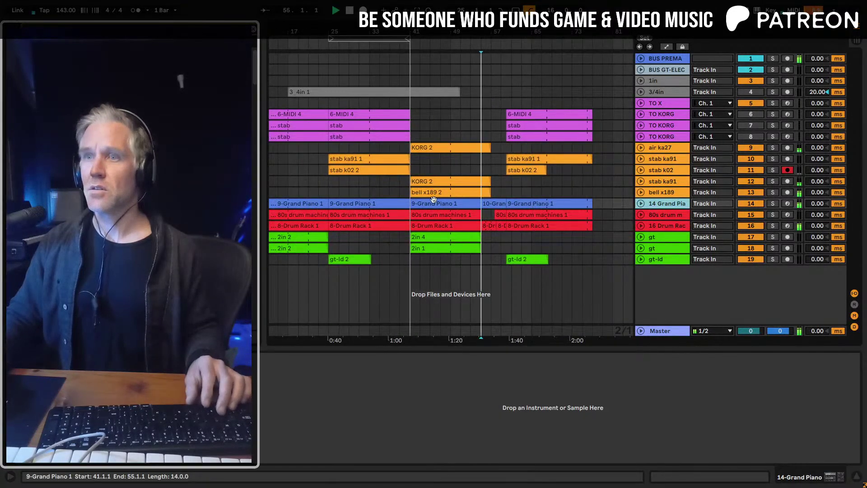
left_click(414, 173)
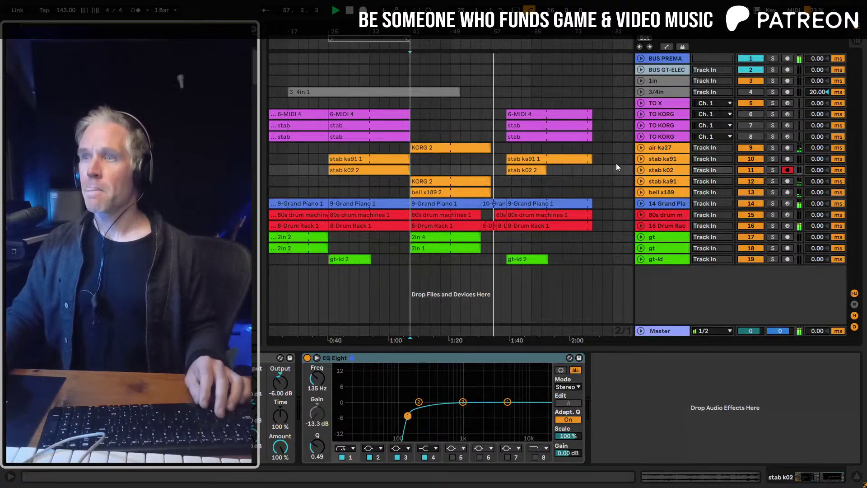
left_click_drag(505, 39, 506, 27)
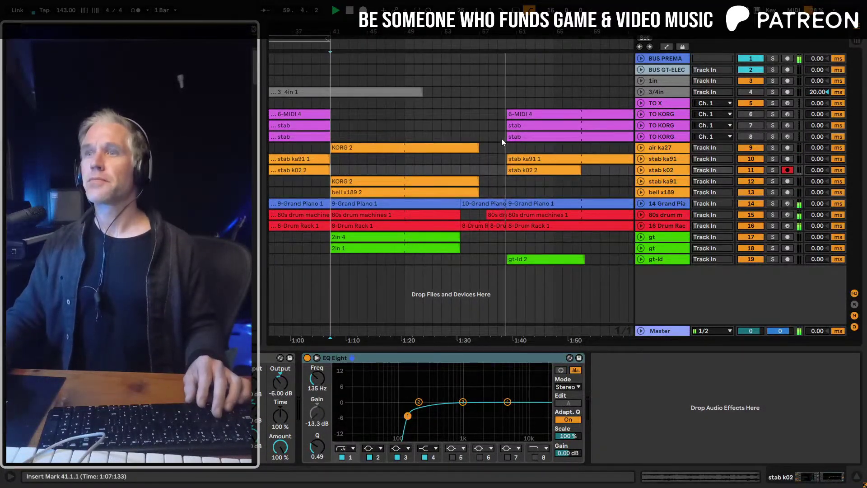
Add a one-beat crash-01 note (C2) at the start of the Drum Rack clip at bar 60 and play it back
key("space")
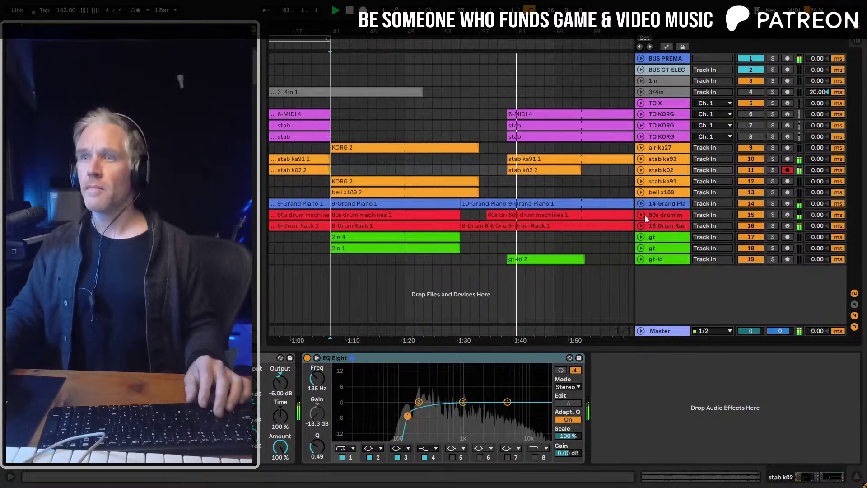
left_click(642, 225)
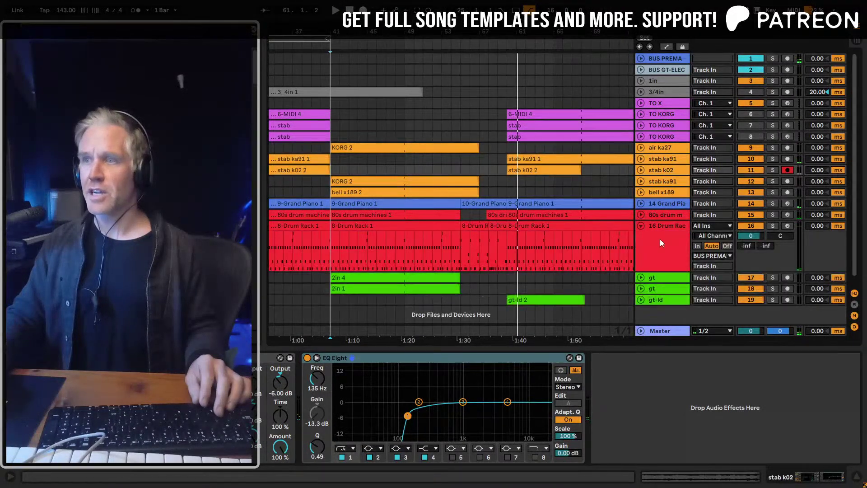
double_click(524, 226)
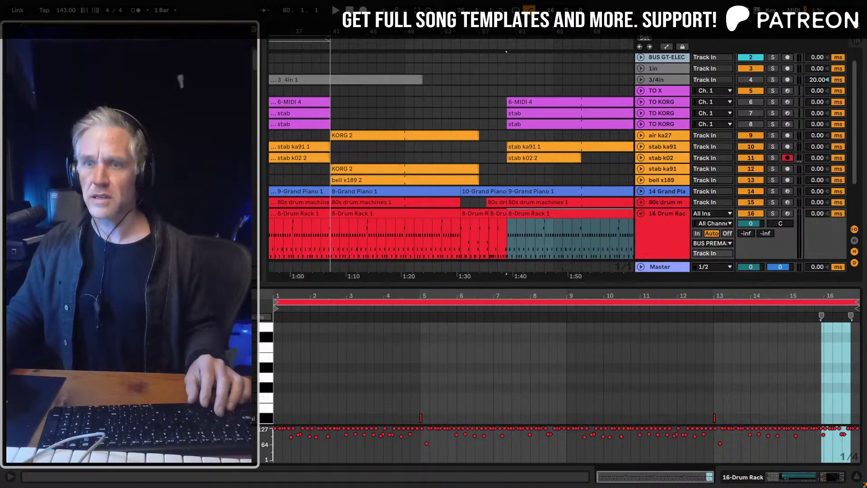
left_click(788, 213)
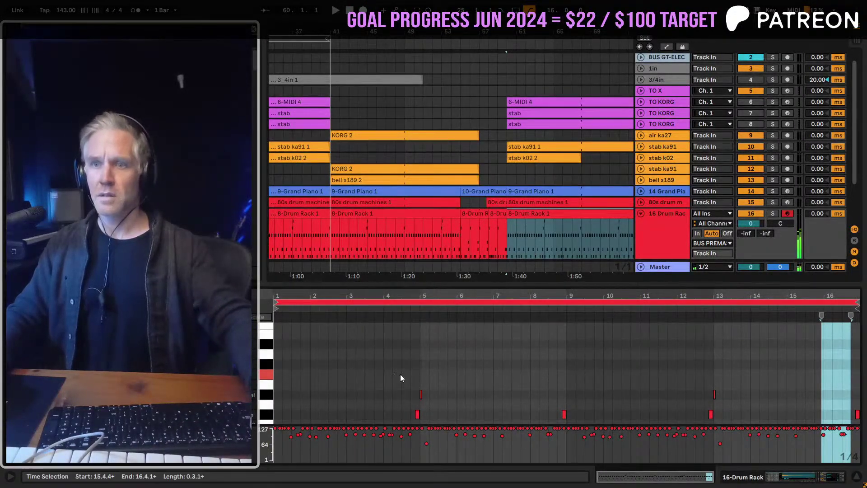
double_click(278, 375)
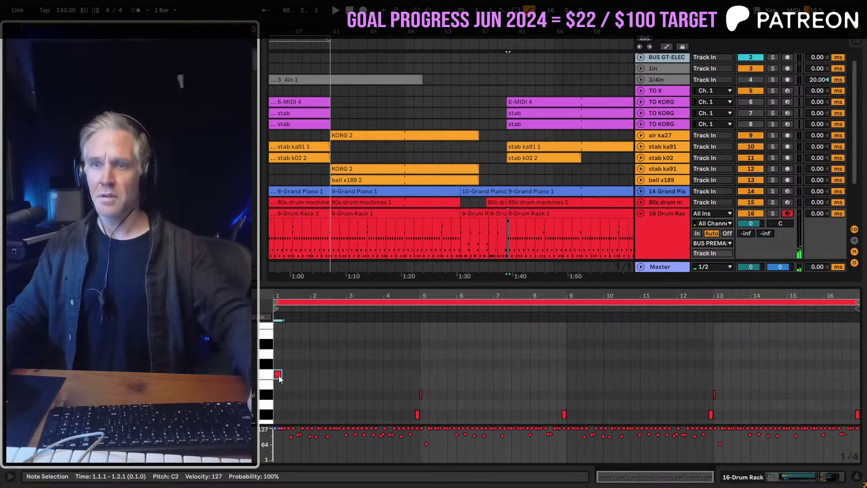
key("space")
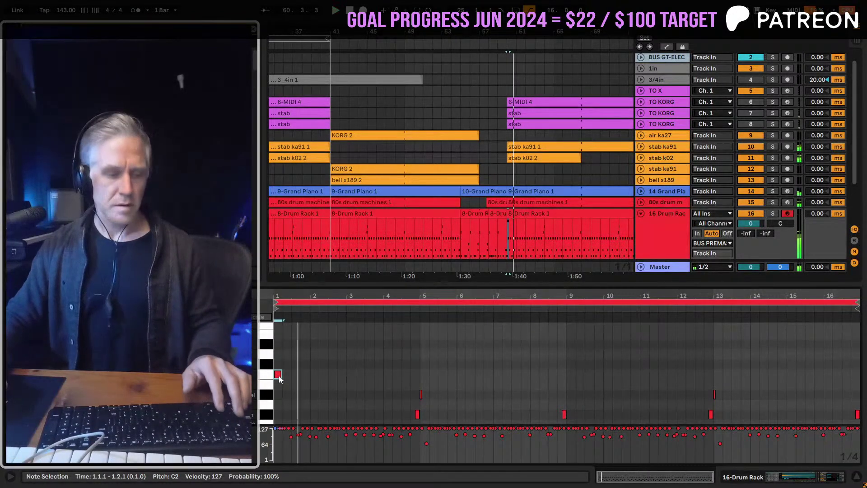
Turn on the filter of the crash-01 pad in the Drum Rack and set it to the high-pass type
key("shift+Tab")
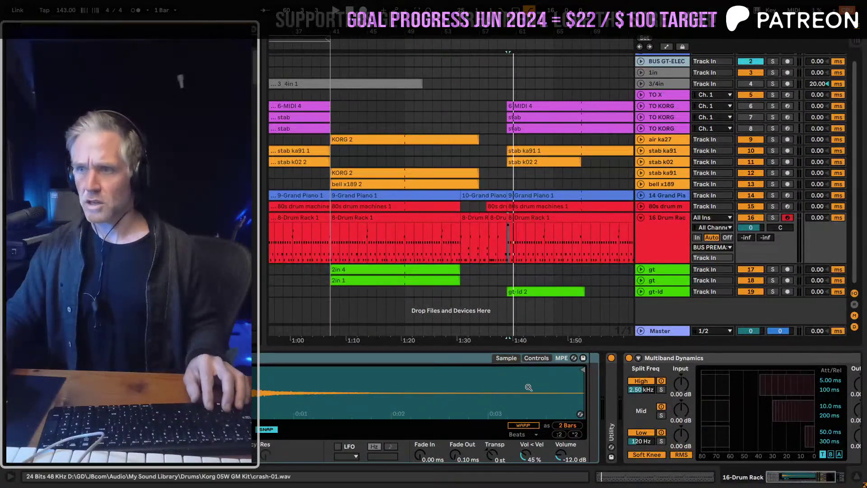
left_click(533, 359)
left_click(149, 446)
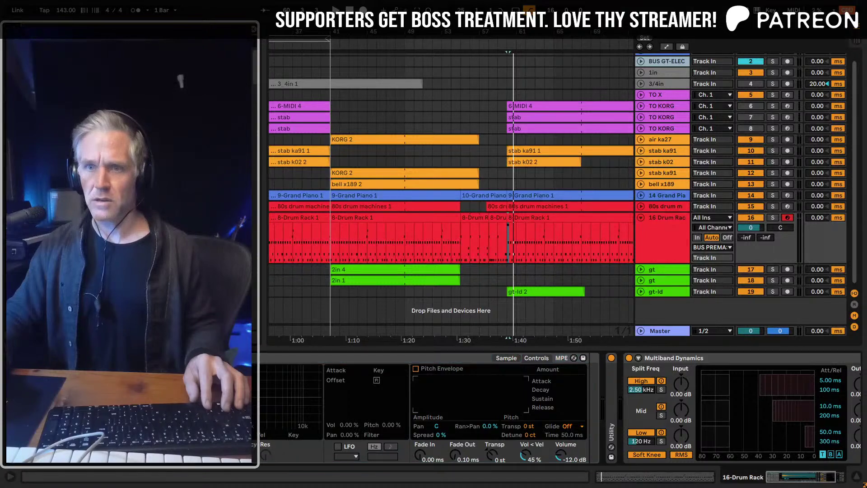
left_click(147, 446)
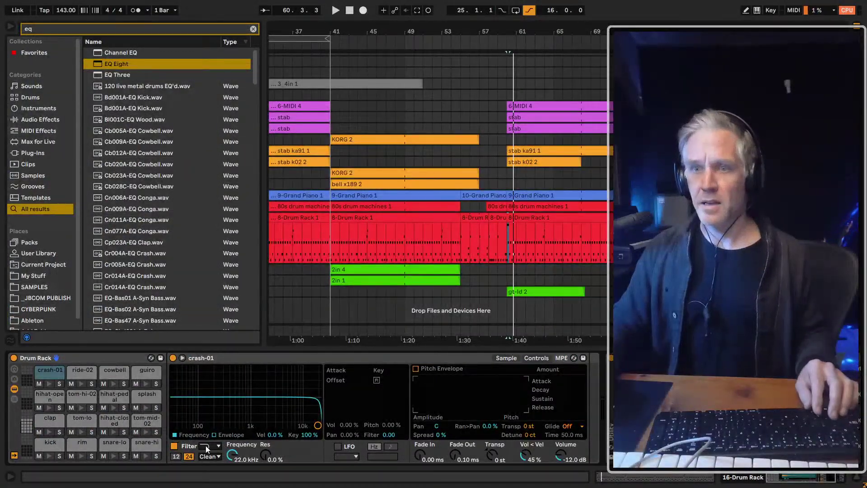
left_click(207, 446)
left_click(215, 415)
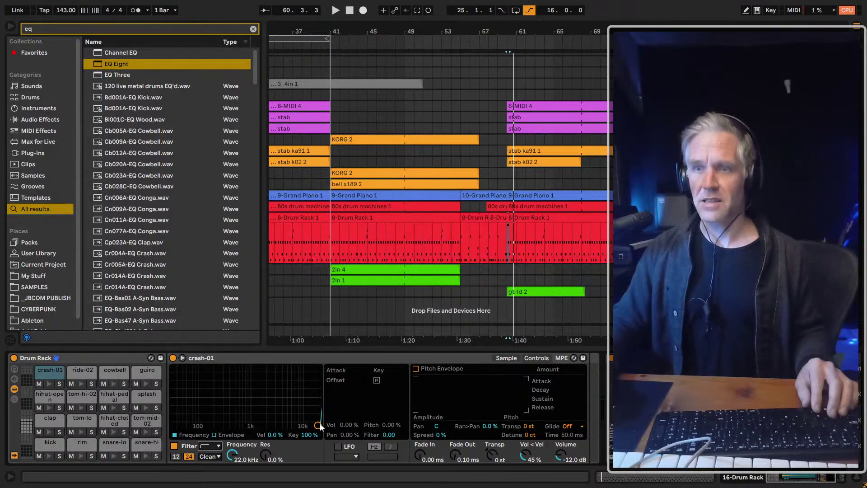
Set the crash-01 high-pass filter to 3.62 kHz with 18 % resonance while auditioning it in the song
left_click_drag(263, 425, 242, 418)
key("space")
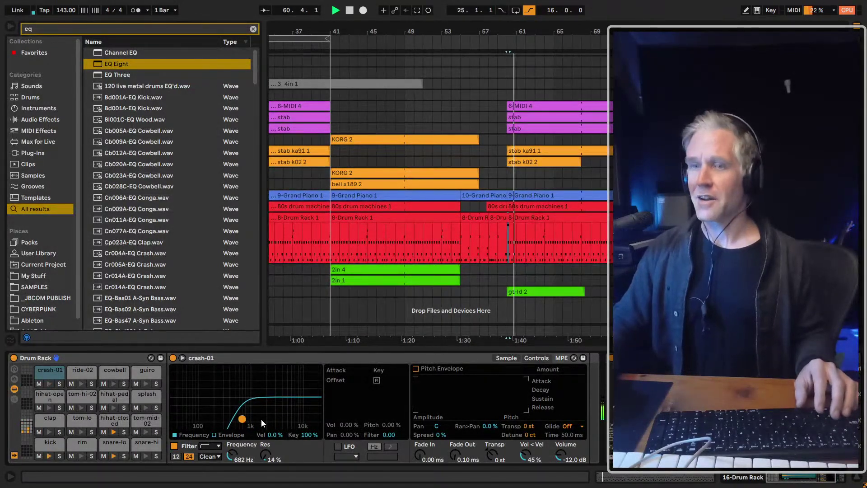
key("space")
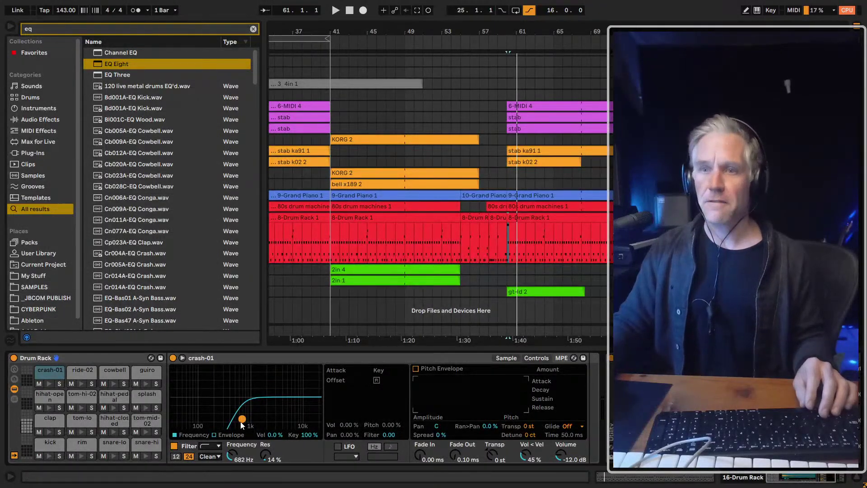
key("space")
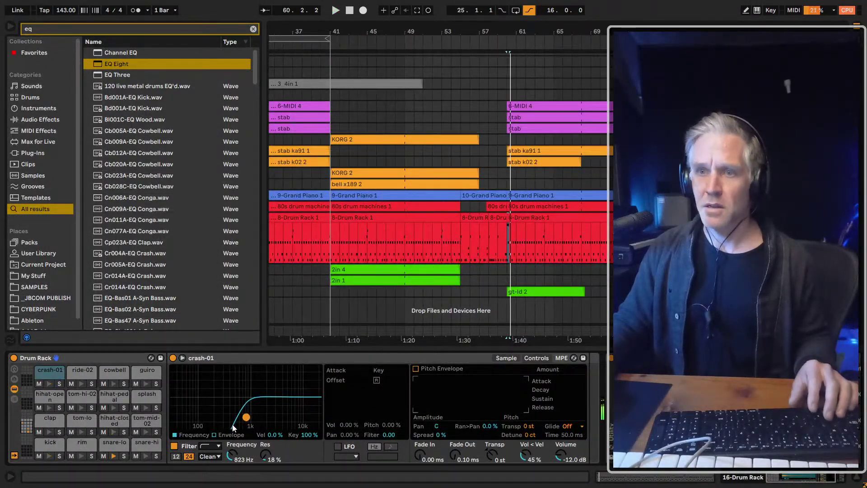
left_click_drag(244, 422, 278, 417)
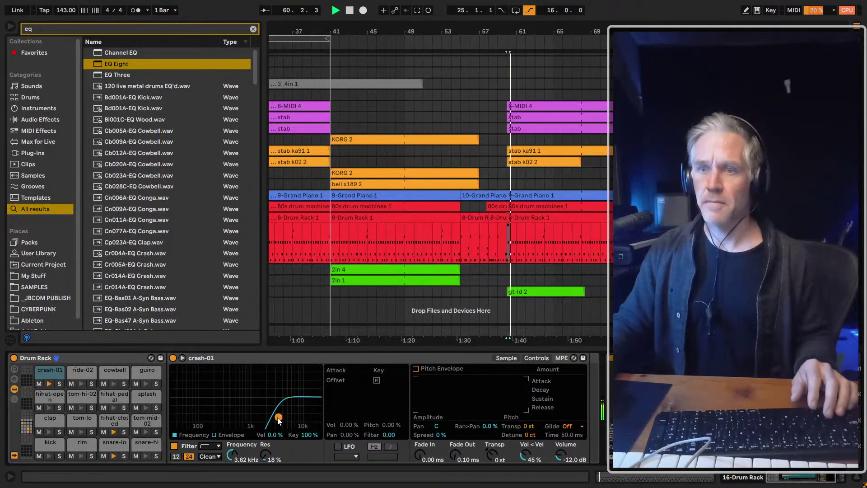
key("space")
Add one-beat crash-01 and splash notes at the start of the Drum Rack clip at bar 41, auditioning them in the song
left_click(509, 278)
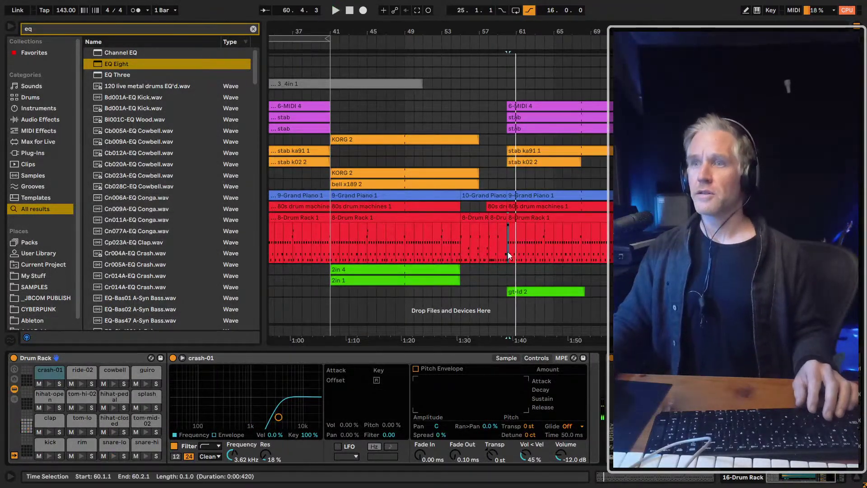
left_click(406, 218)
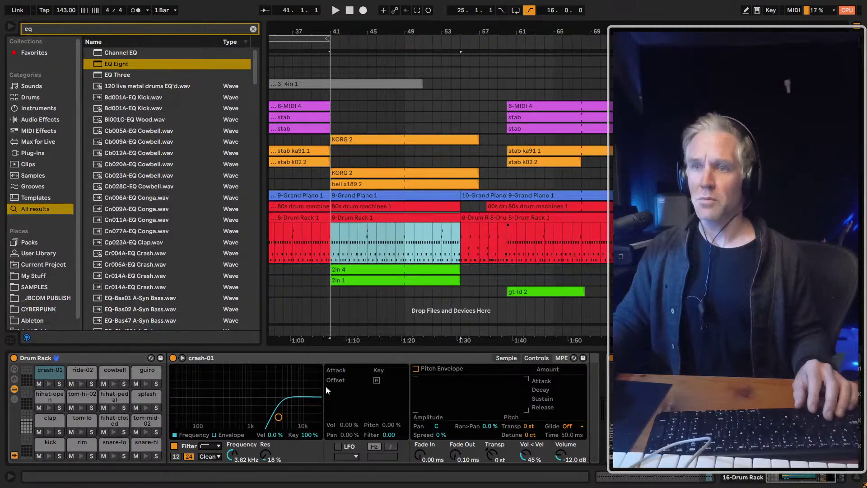
key("shift+Tab")
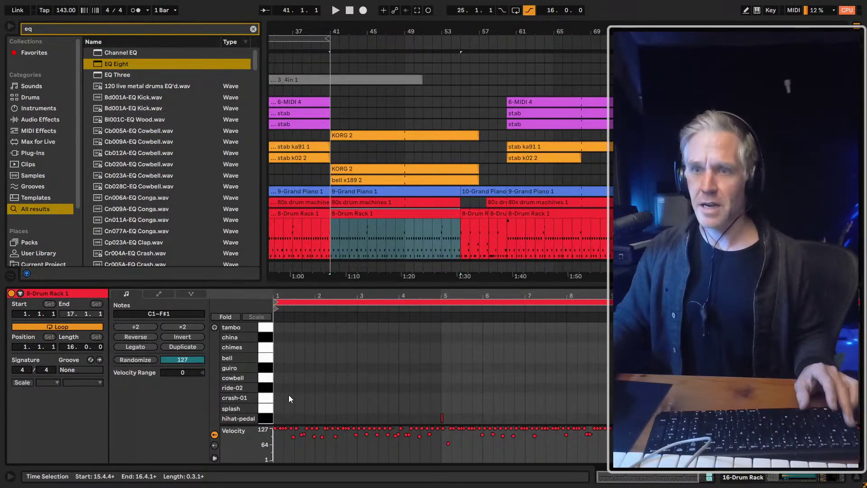
double_click(277, 398)
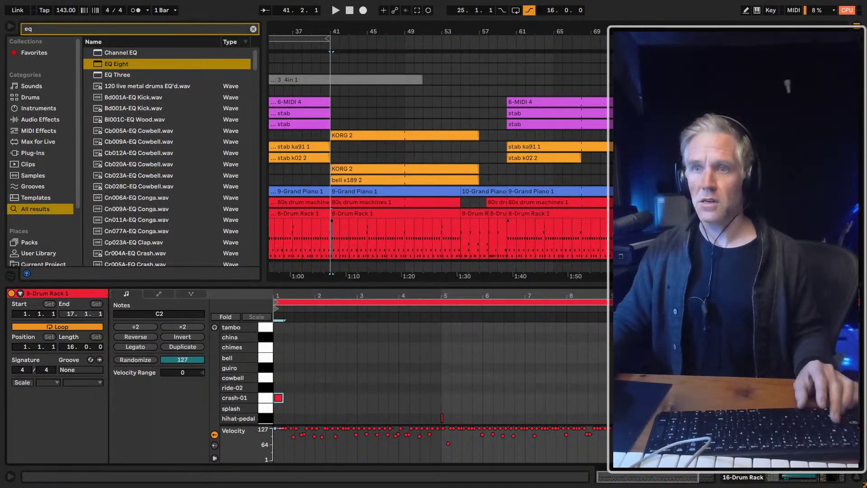
key("space")
scroll(300, 383, "down", 2)
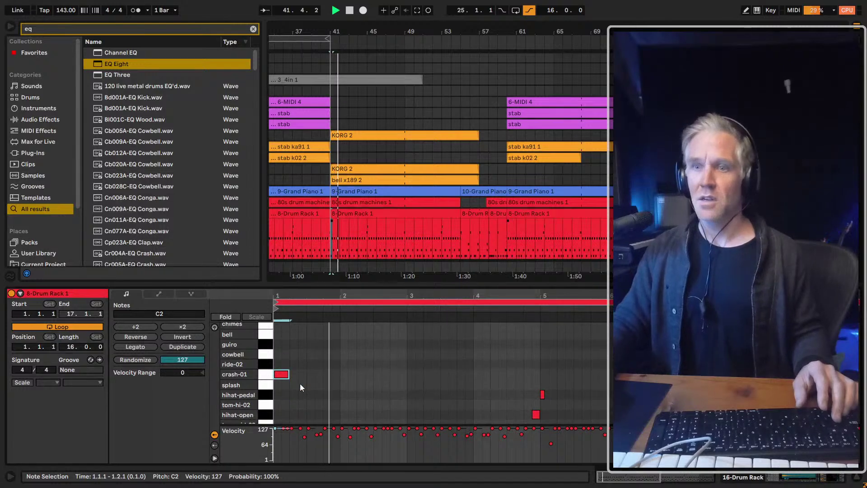
double_click(280, 384)
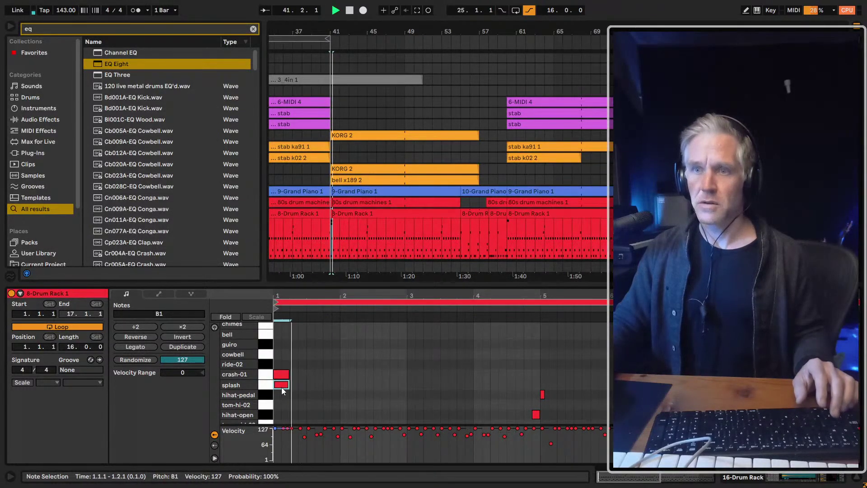
Pan the Drum Rack's splash chain off-centre to 23 in the Session mixer
key("Tab")
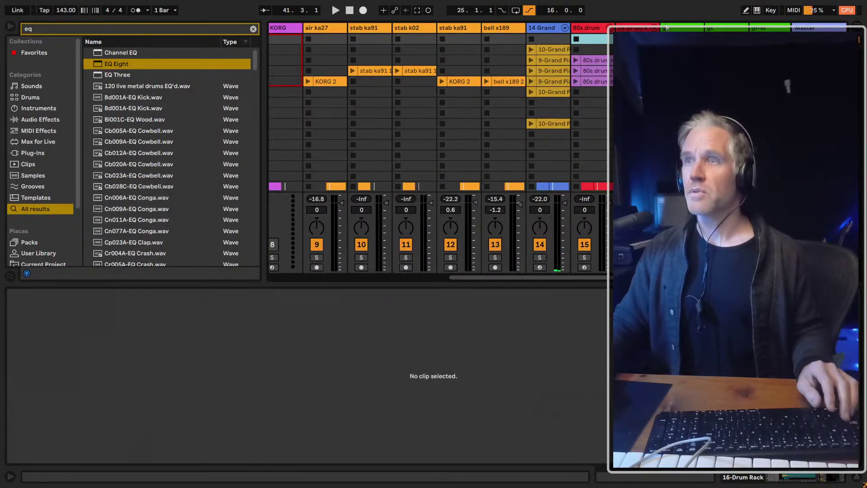
scroll(654, 29, "right", 5)
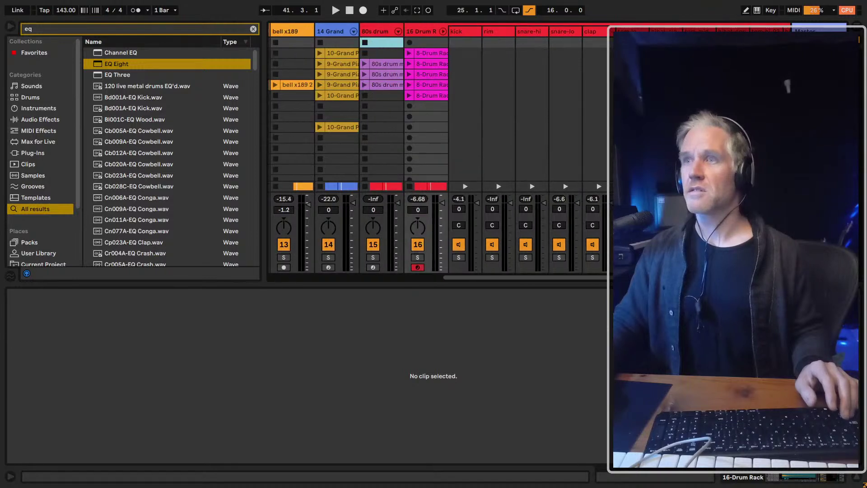
scroll(590, 101, "right", 7)
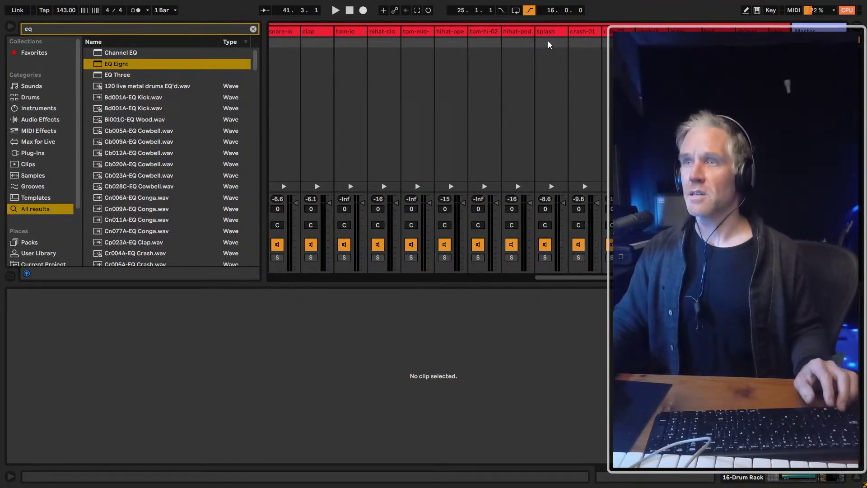
left_click(548, 43)
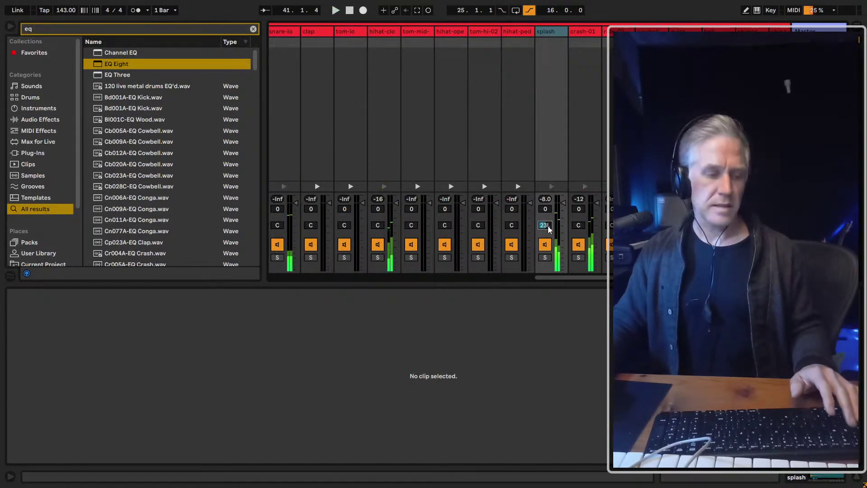
Return to the arrangement and save the set
key("Tab")
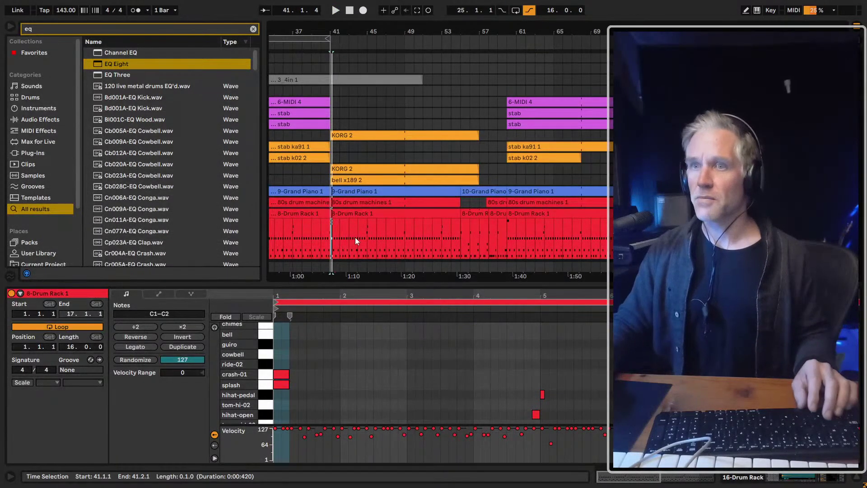
key("ctrl+s")
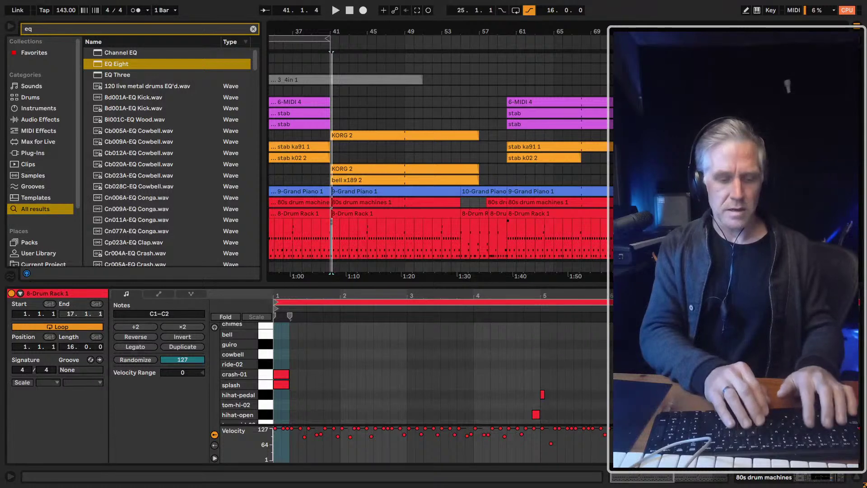
key("ctrl+s")
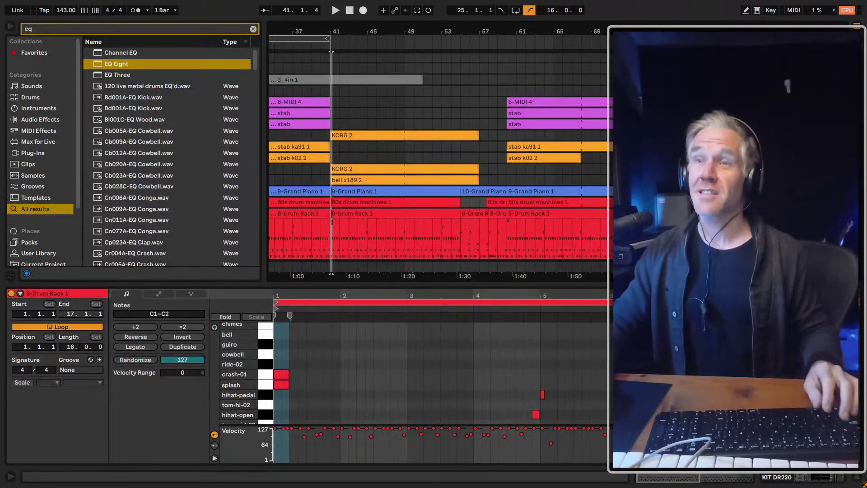
Show the whole arrangement with all tracks folded and play the song from bar 25
key("minus")
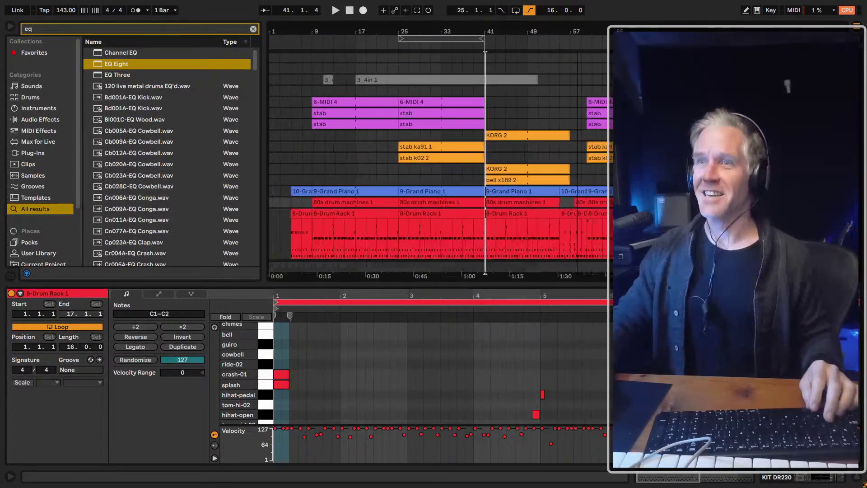
key("h")
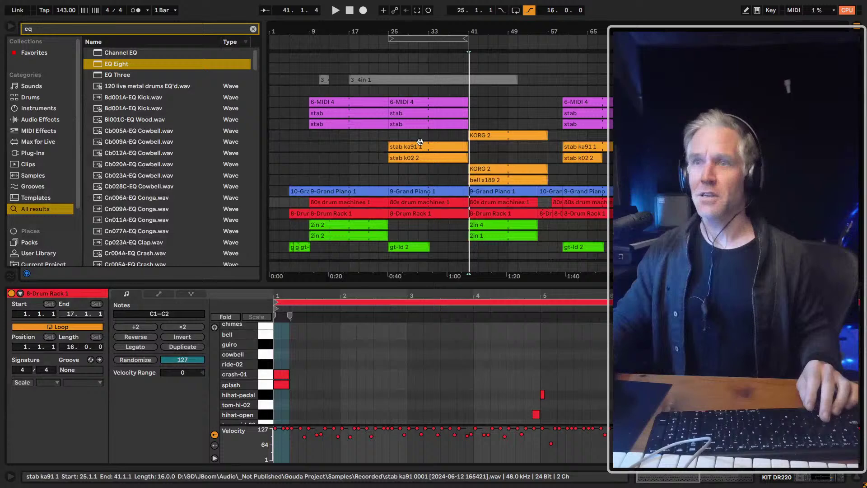
left_click(391, 181)
key("space")
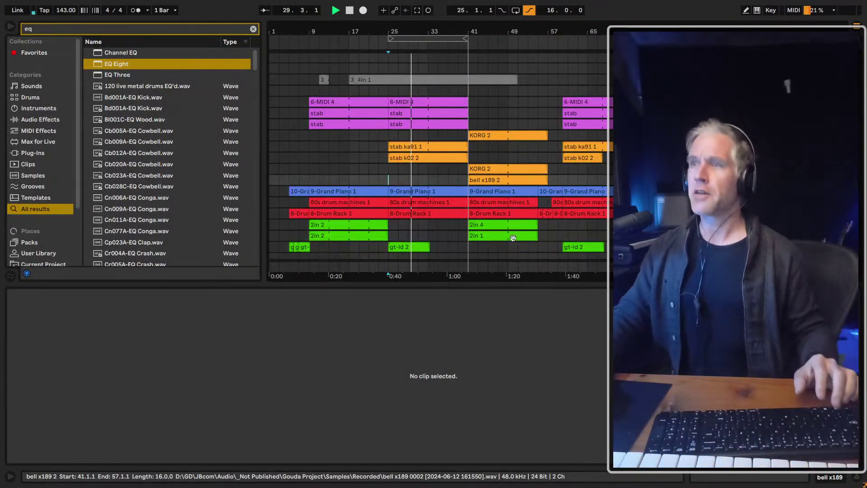
scroll(582, 181, "down", 2)
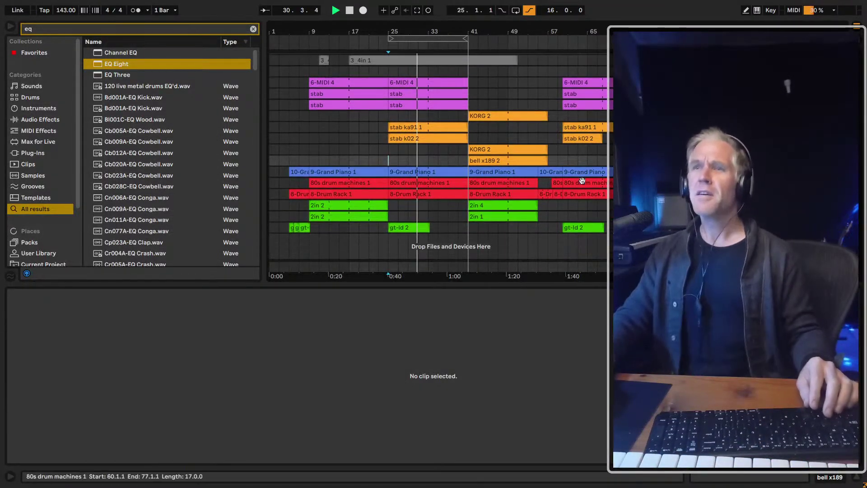
scroll(582, 181, "up", 3)
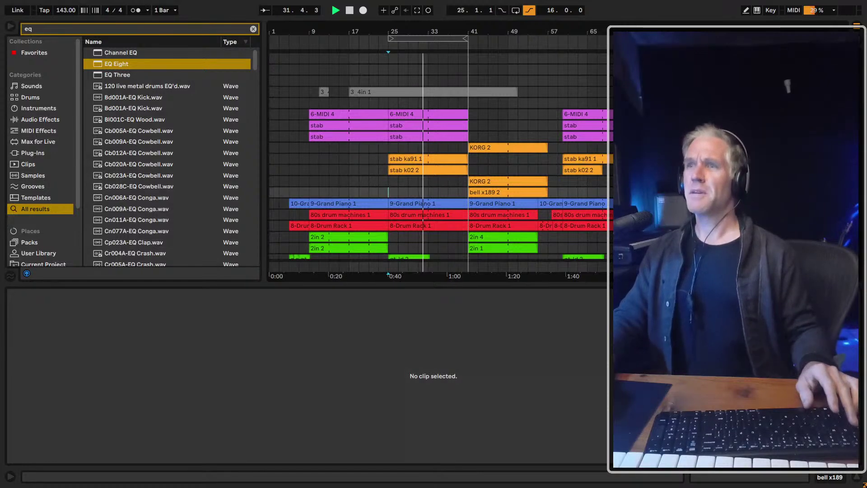
Boost the third EQ Eight band on the stab k02 track to 9.05 dB at 7.74 kHz and listen to it
key("Up")
key("Up")
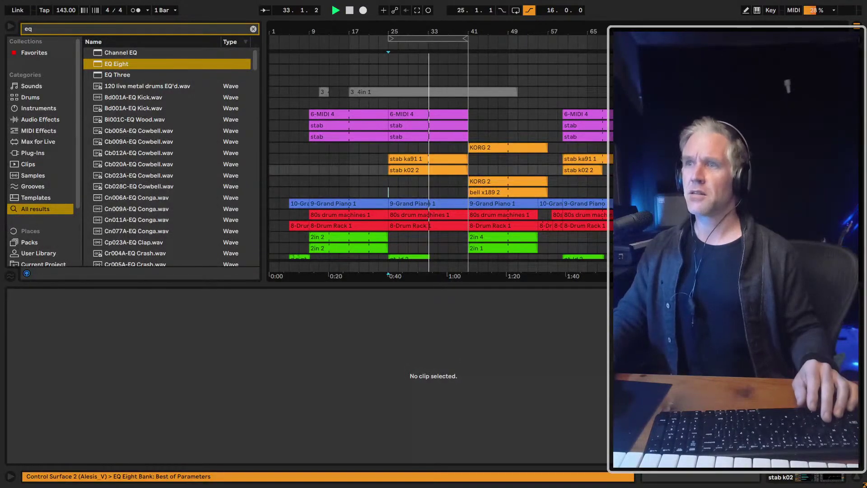
key("shift+Tab")
key("space")
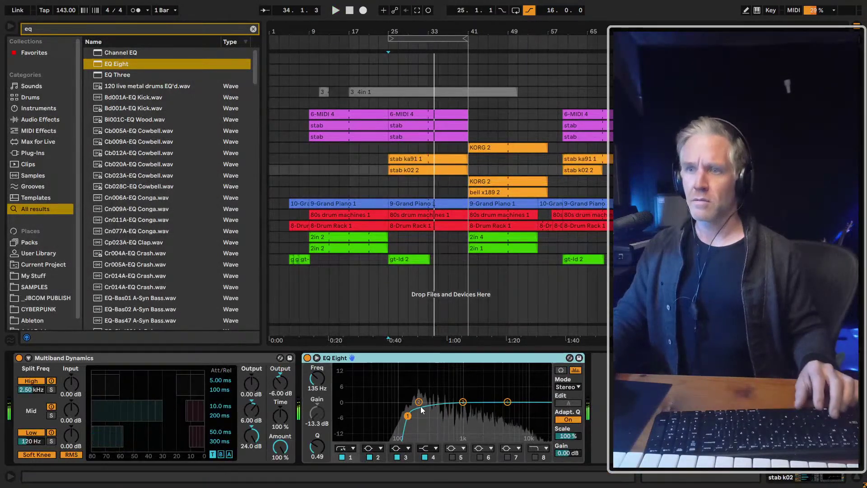
left_click_drag(463, 401, 519, 380)
key("space")
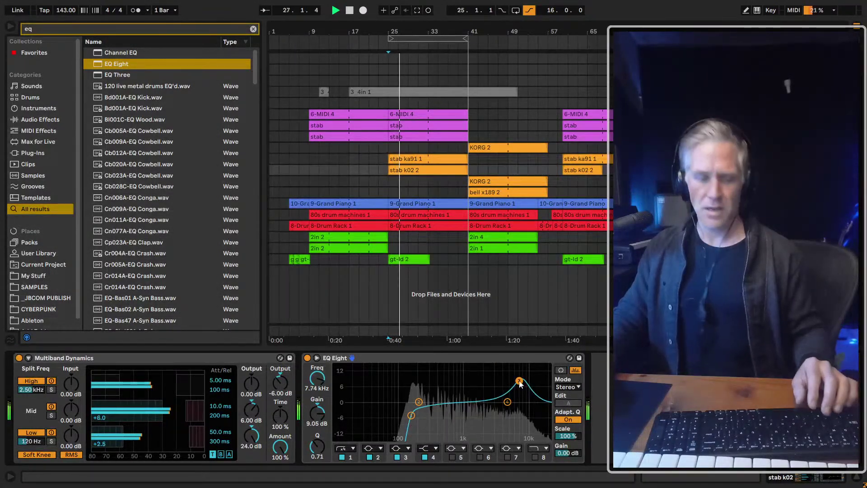
Stop playback and search the browser for CHOR
key("space")
key("ctrl+f")
type("CHOR")
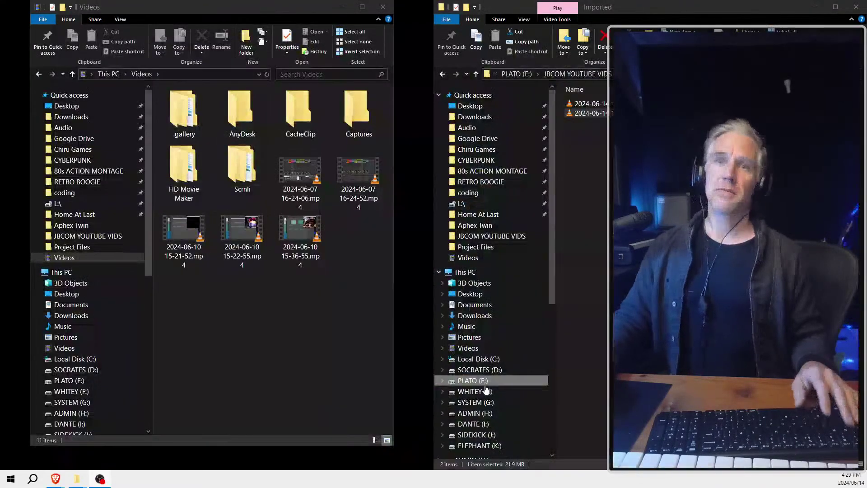
left_click(678, 271)
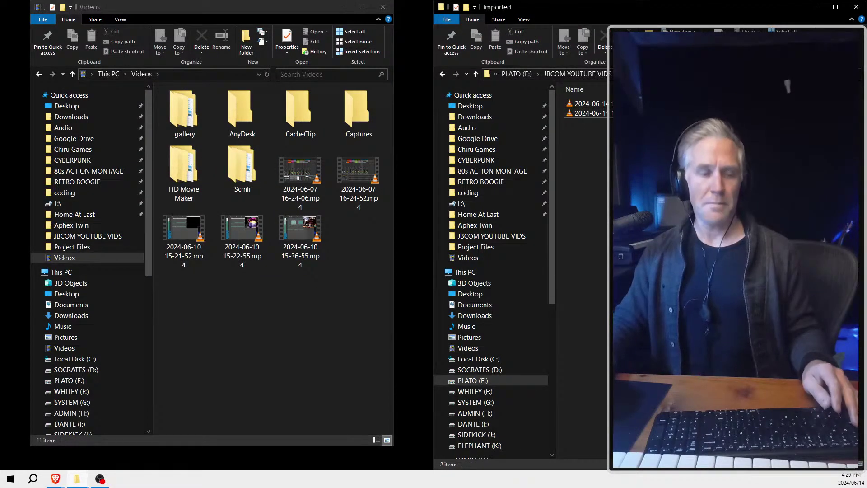
key("alt+Tab")
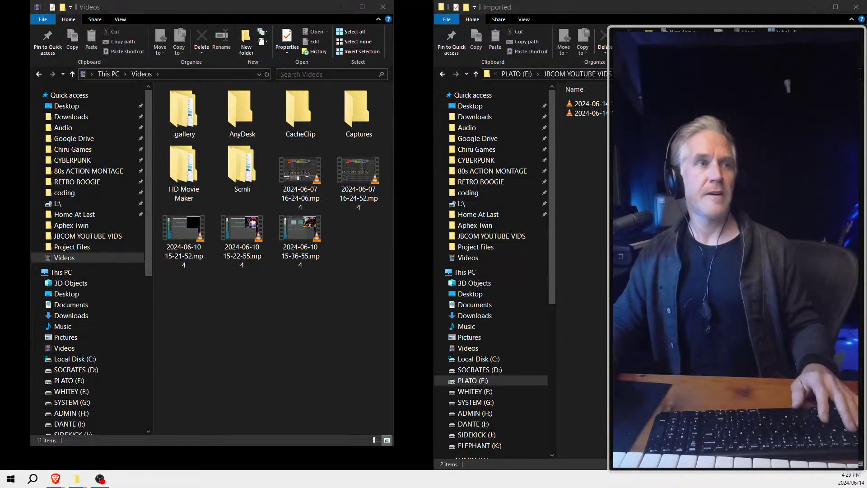
left_click(237, 306)
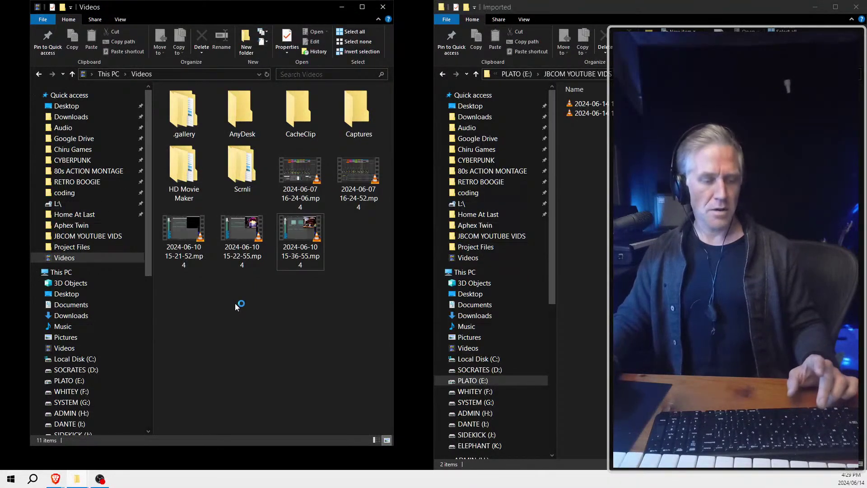
key("super+d")
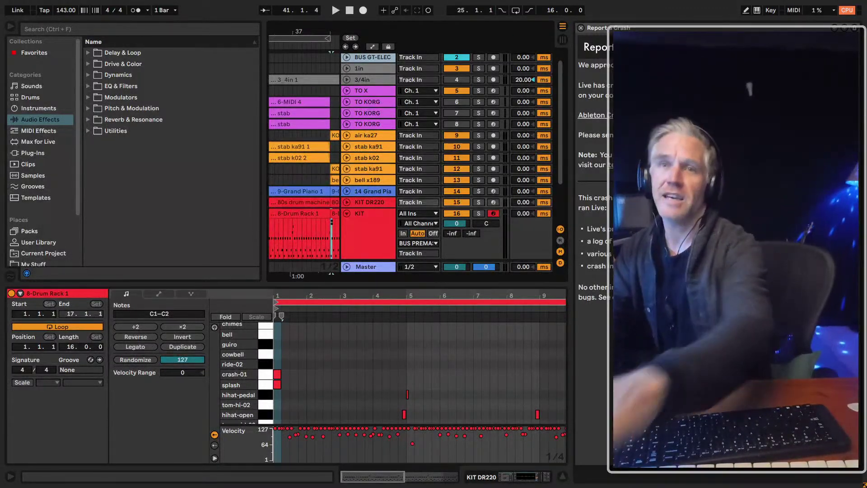
Close the crash report and show the crash-01 sample in the Drum Rack with all tracks folded
left_click(581, 27)
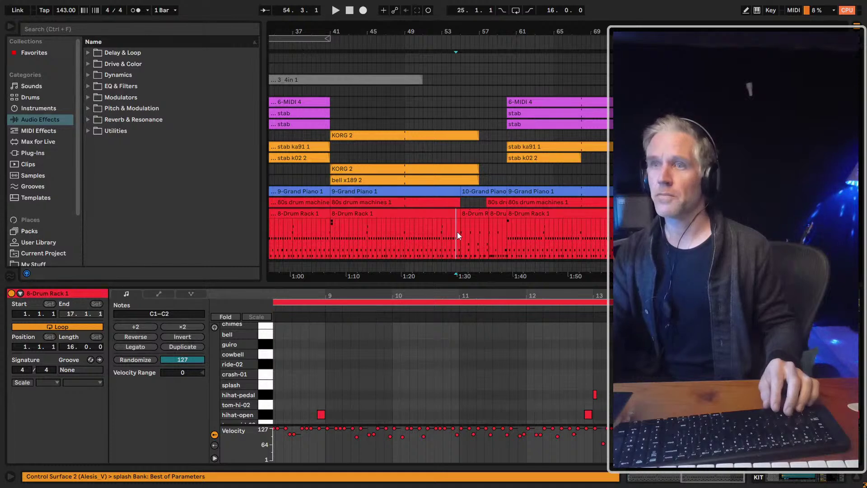
key("shift+Tab")
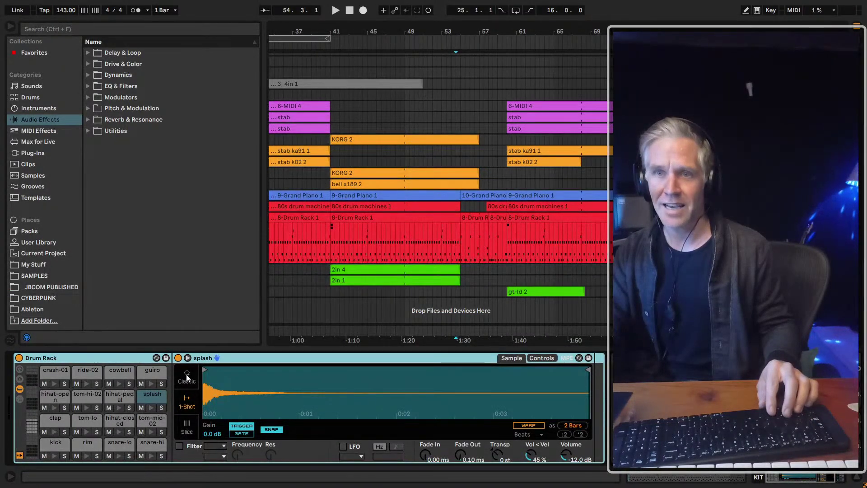
left_click(43, 372)
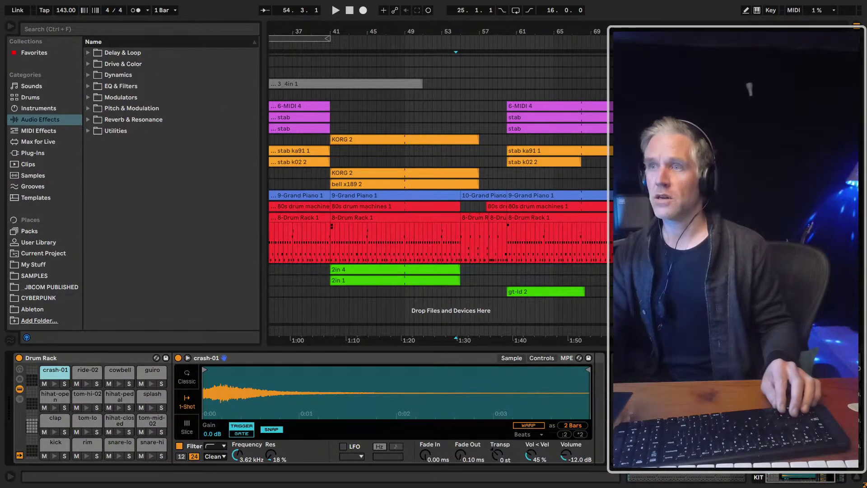
key("u")
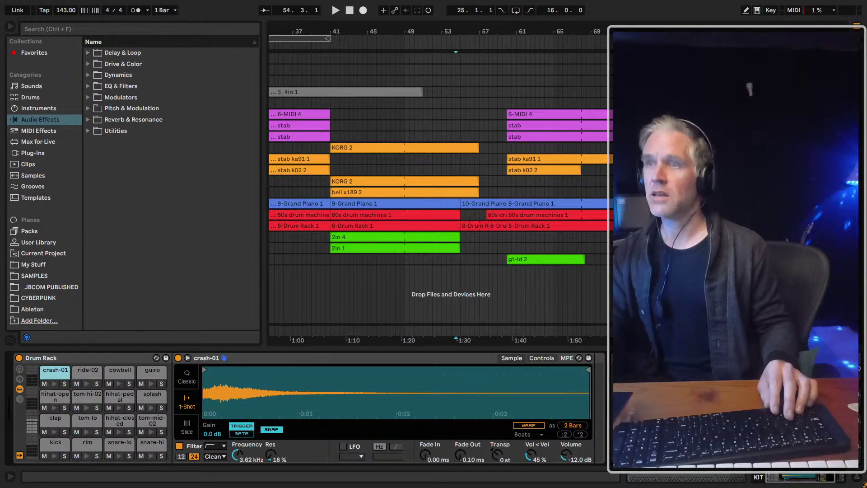
Rename the EQ Eight after the Hybrid Reverb on the BUS GT-ELEC track as Lo Cut
key("Down")
key("Down")
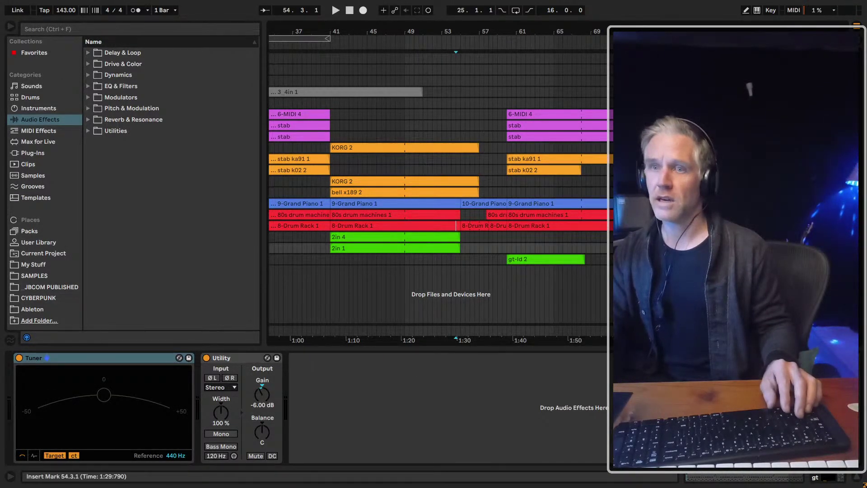
key("Down")
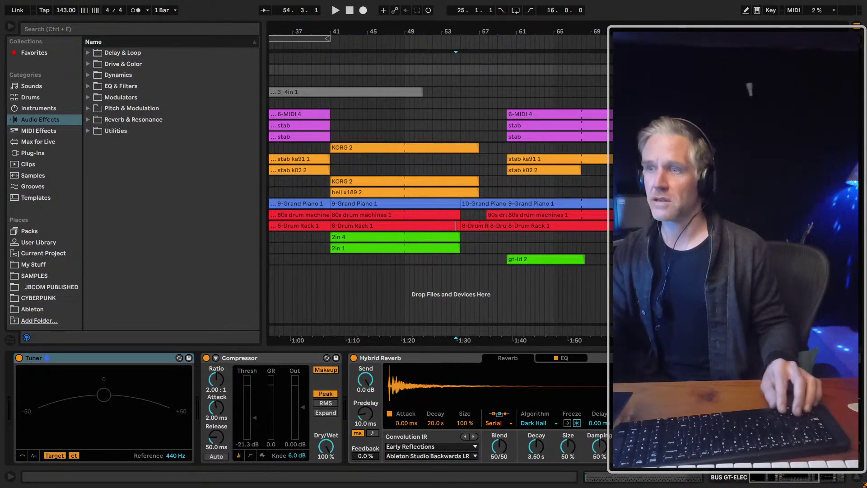
key("Right")
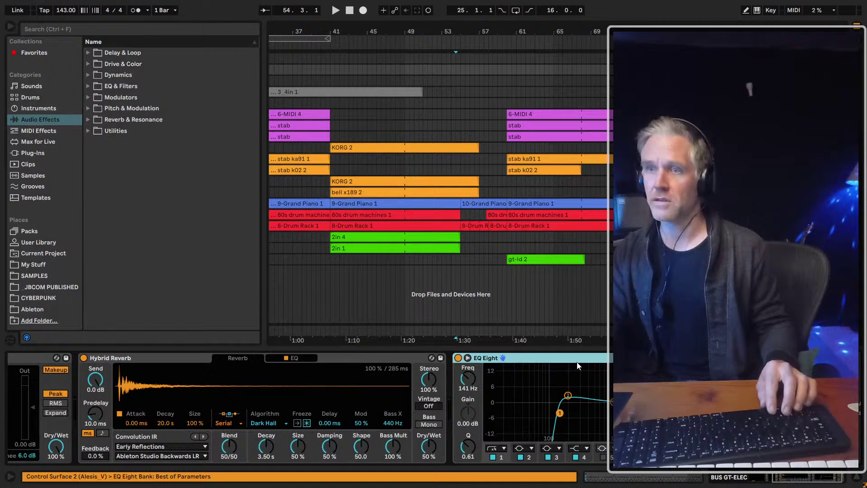
key("ctrl+r")
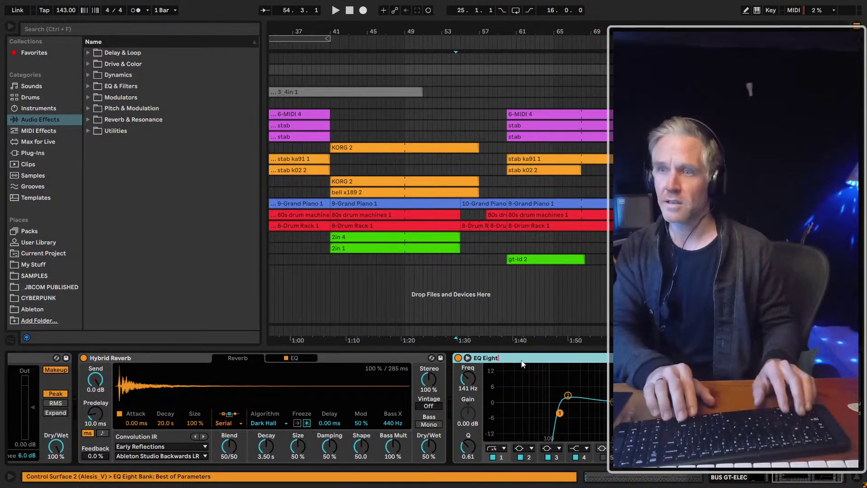
key("ctrl+a")
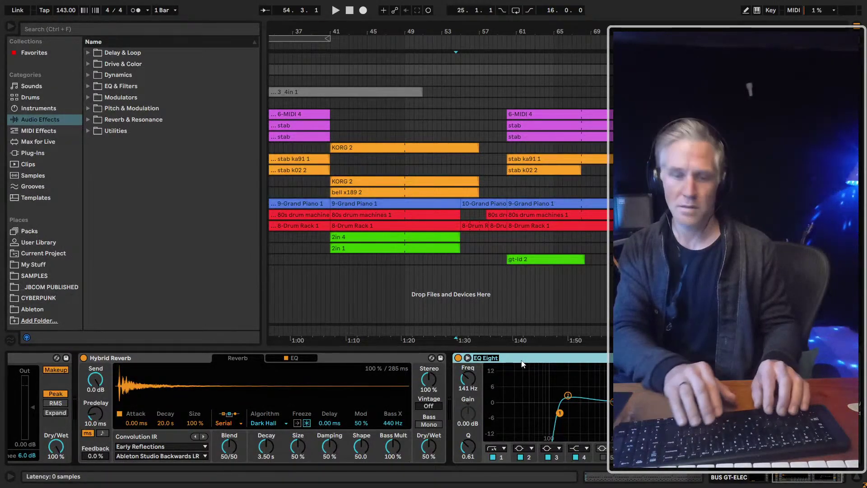
type("L")
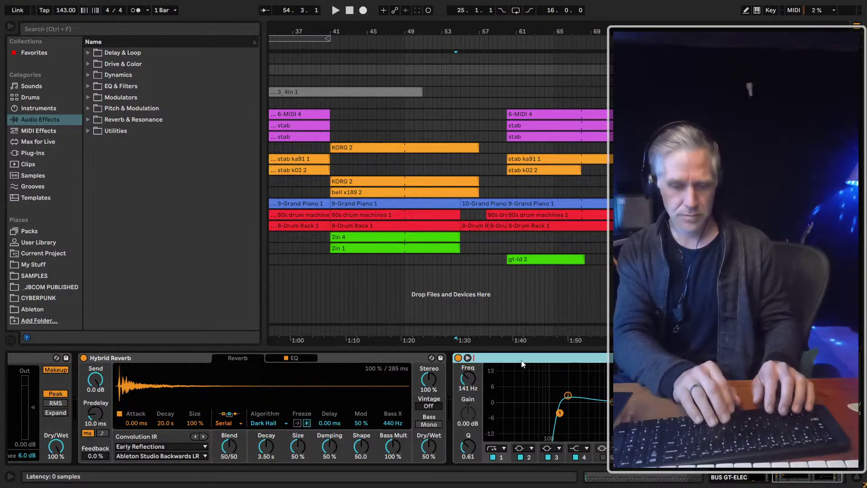
type("o Cut")
key("Return")
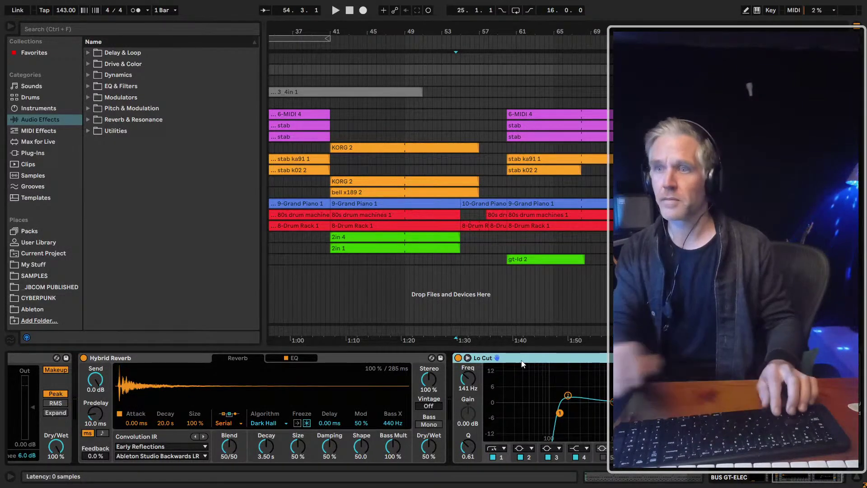
Show the Favorites collection in the browser and look at the Lo Cut device's expanded display on BUS GT-ELEC
left_click(34, 52)
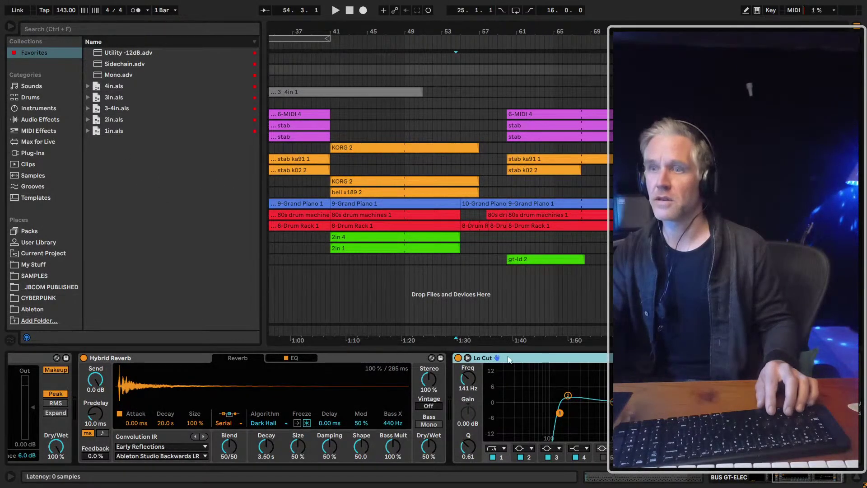
left_click(467, 358)
left_click(467, 358)
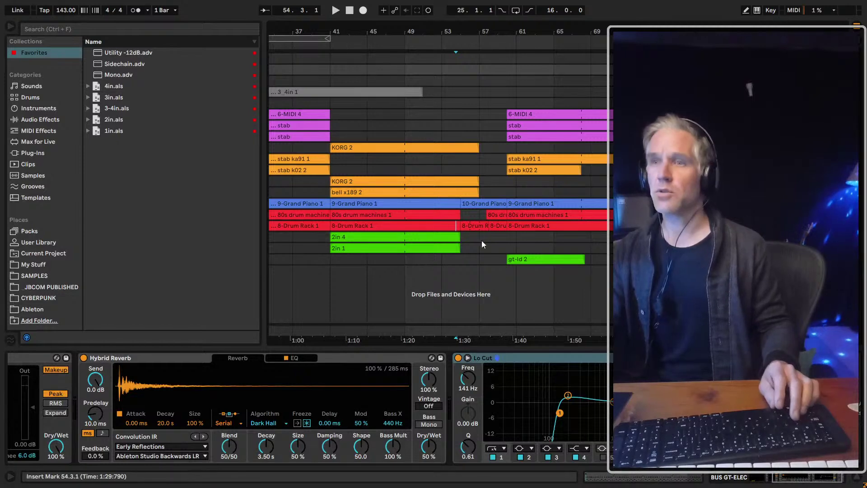
Play the arrangement from bar 53 and show the KIT track's devices while listening
left_click(464, 164)
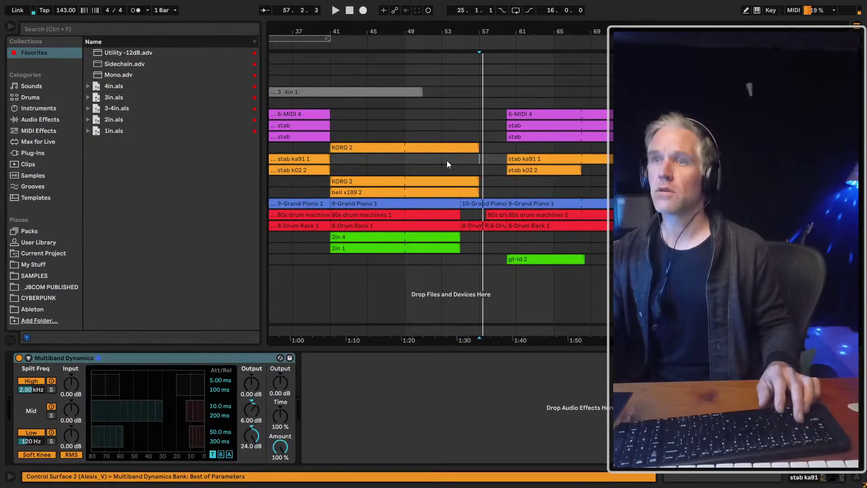
key("space")
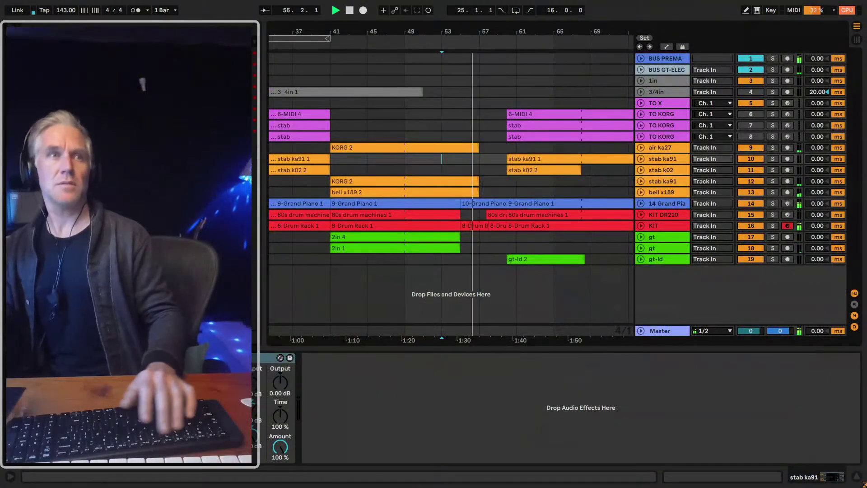
left_click(671, 225)
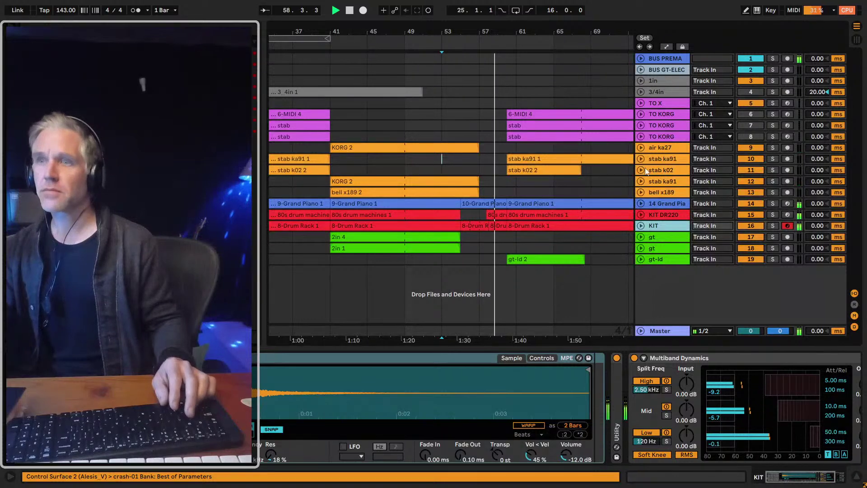
key("minus")
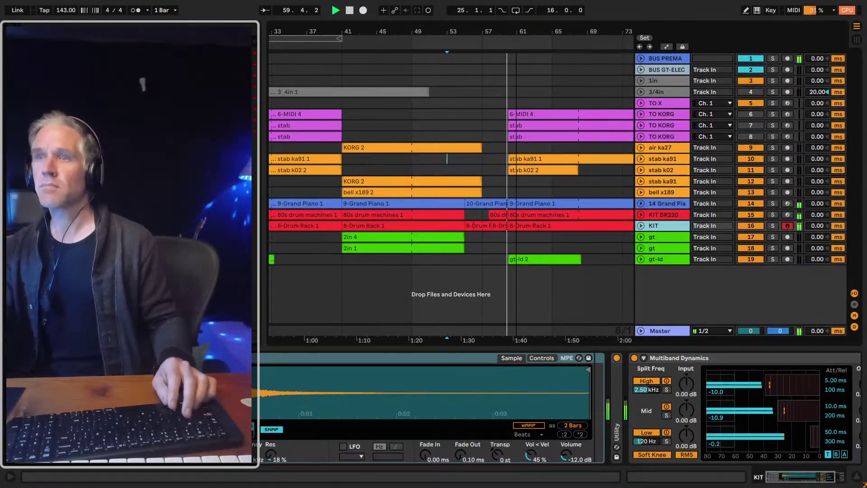
Listen to the stab k02 track and the upper stab ka91 track soloed one after the other, ending with neither soloed
left_click(661, 170)
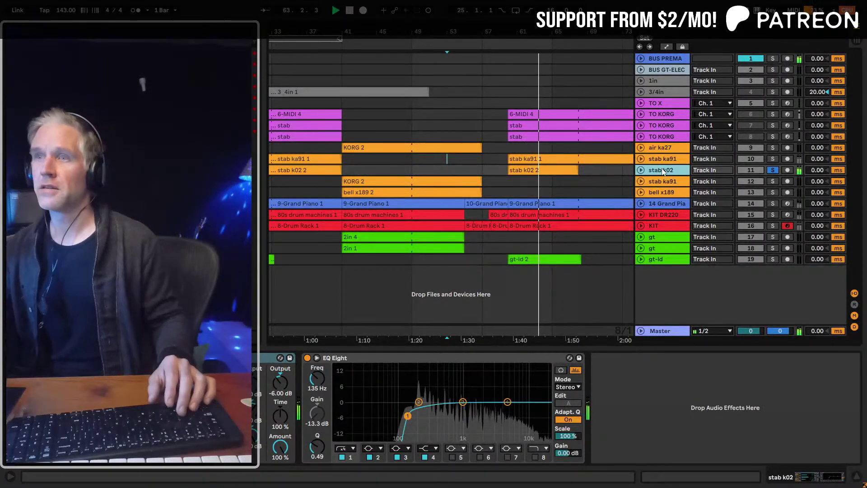
key("s")
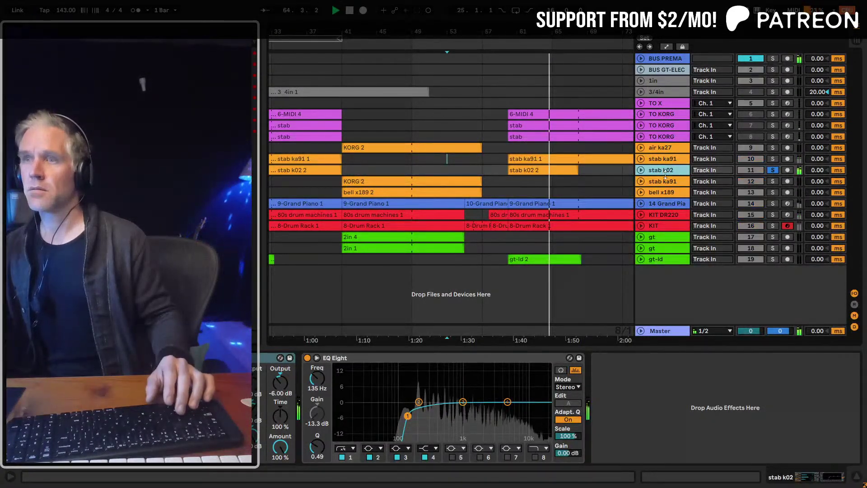
key("s")
left_click(657, 161)
key("s")
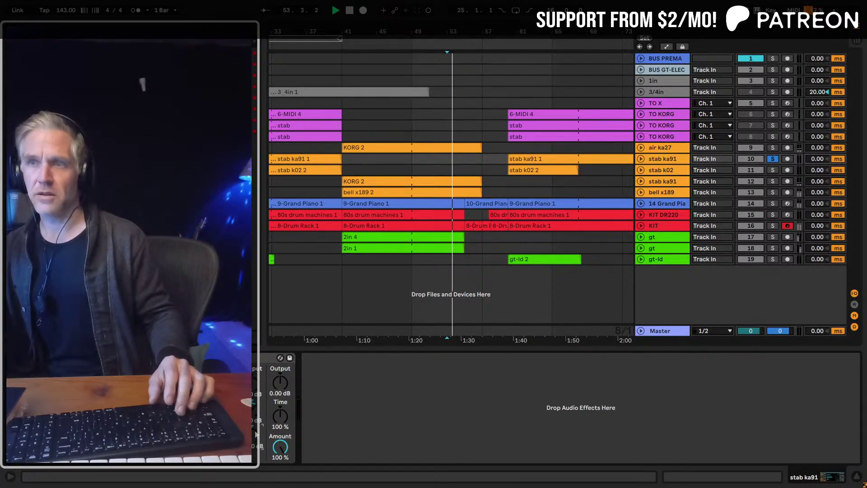
left_click(772, 159)
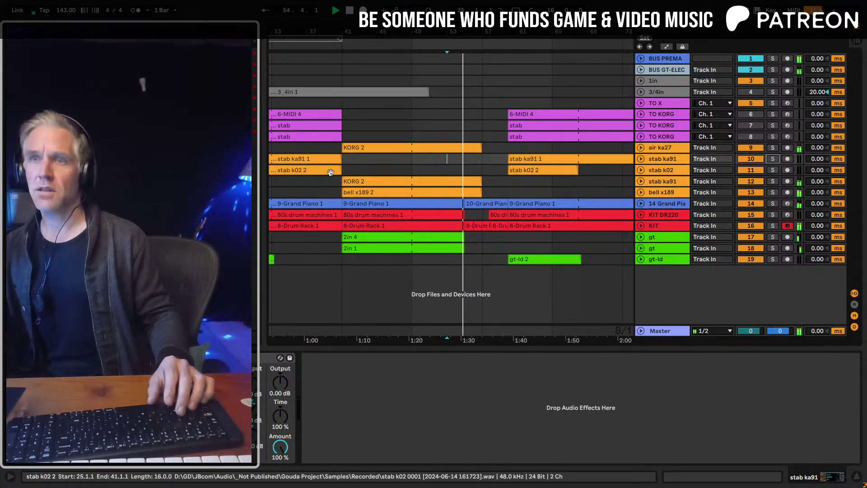
Play the arrangement from bar 41 and from the return of the stabs at bar 60
left_click(346, 169)
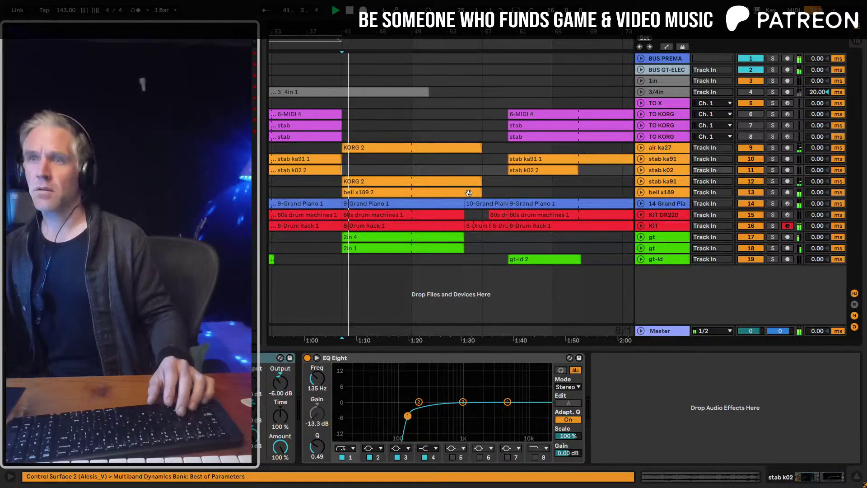
left_click(513, 150)
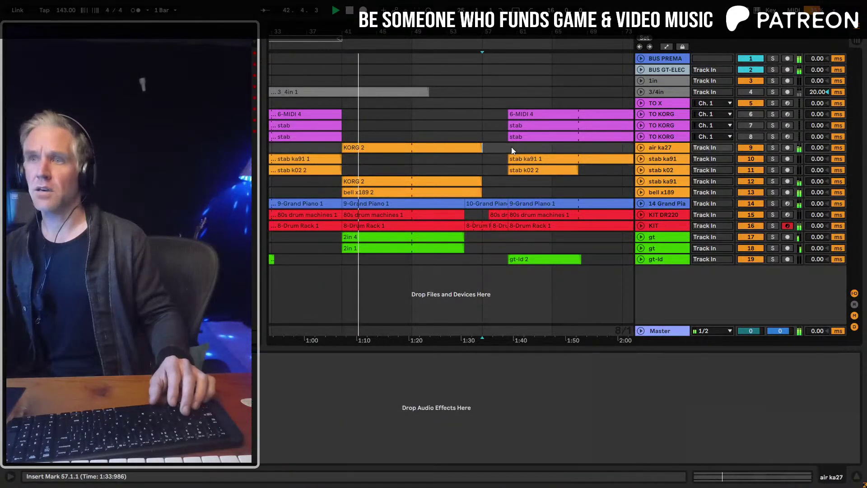
key("Right")
key("Left")
key("space")
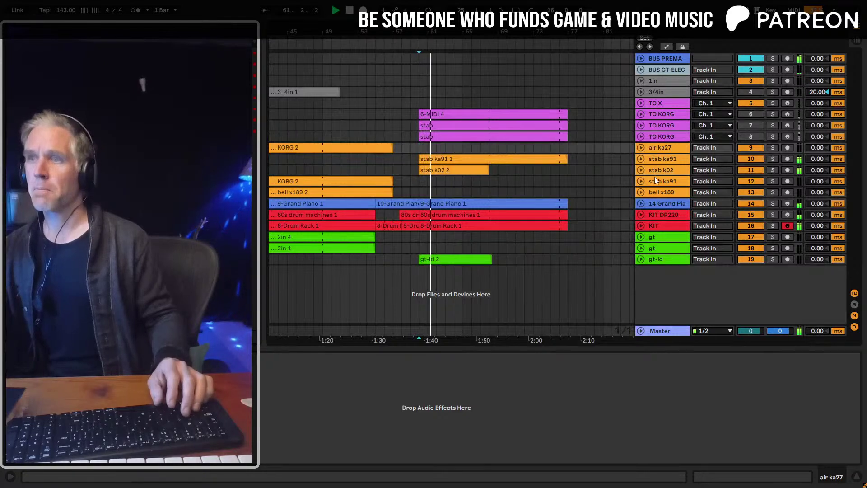
Boost the third EQ Eight band on the stab k02 track to 9.79 dB at 5.16 kHz
left_click(654, 170)
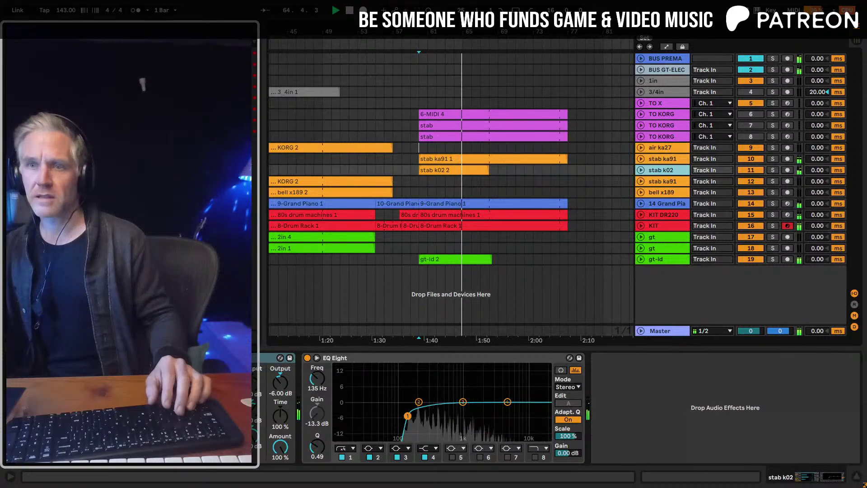
left_click(254, 441)
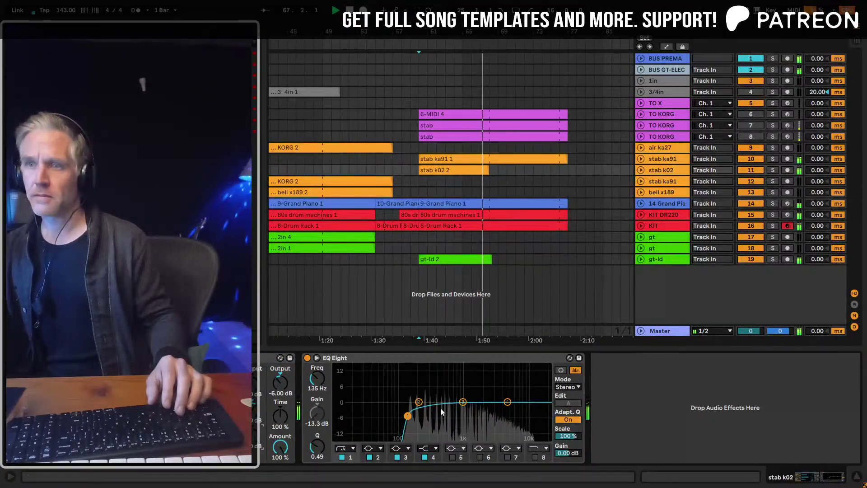
left_click_drag(463, 402, 511, 382)
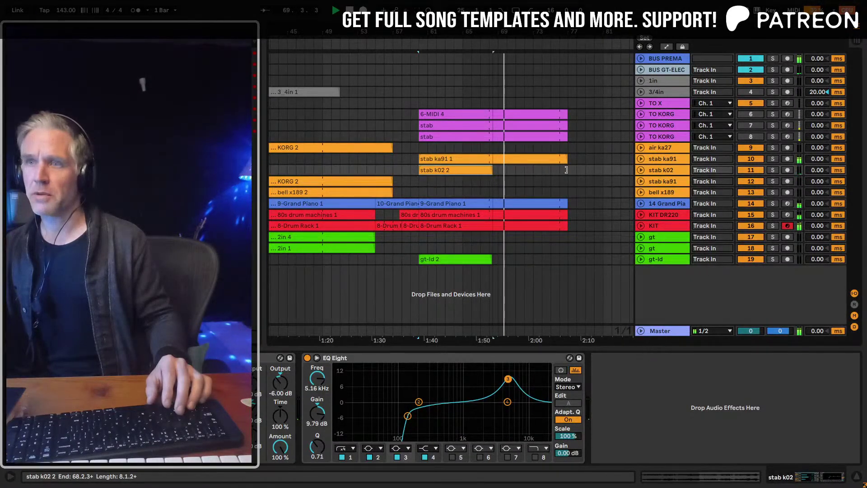
Stop playback, unfold the stab k02 track and open the sample settings of its clip at bar 60
left_click(486, 170)
key("space")
left_click(641, 170)
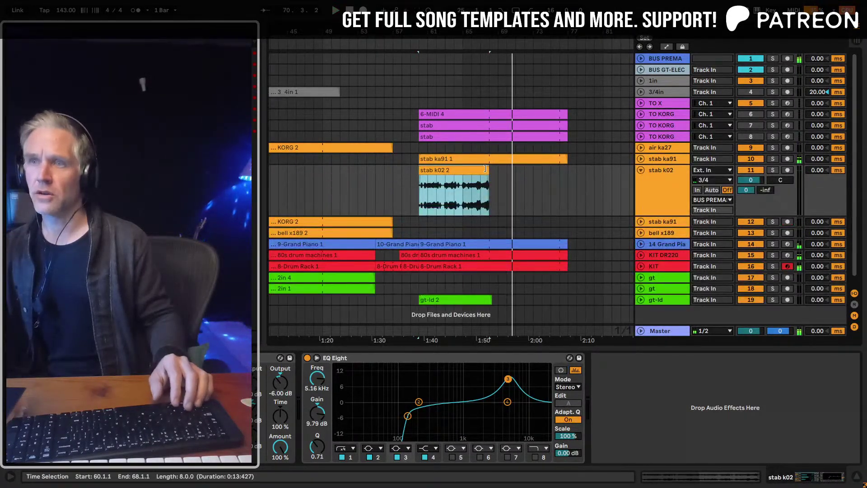
double_click(482, 170)
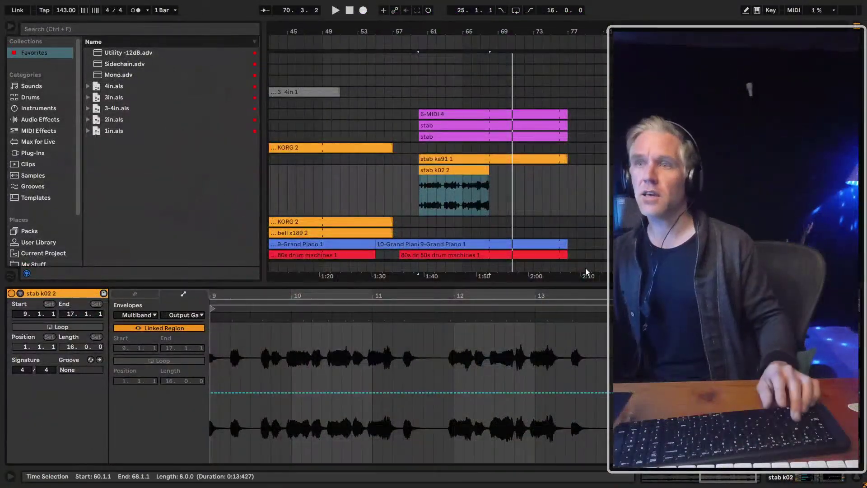
left_click(135, 294)
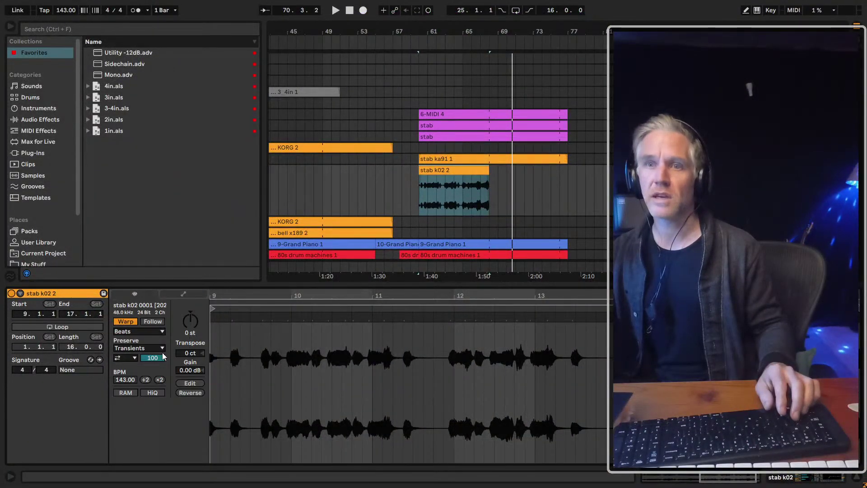
Turn on looping for the stab k02 clip at bar 60 and extend it to match the stab ka91 clip above
left_click(479, 170)
key("z")
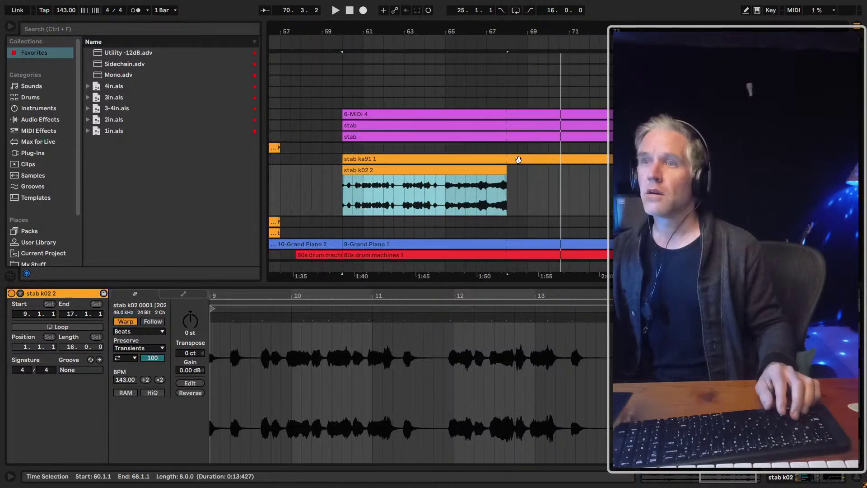
key("x")
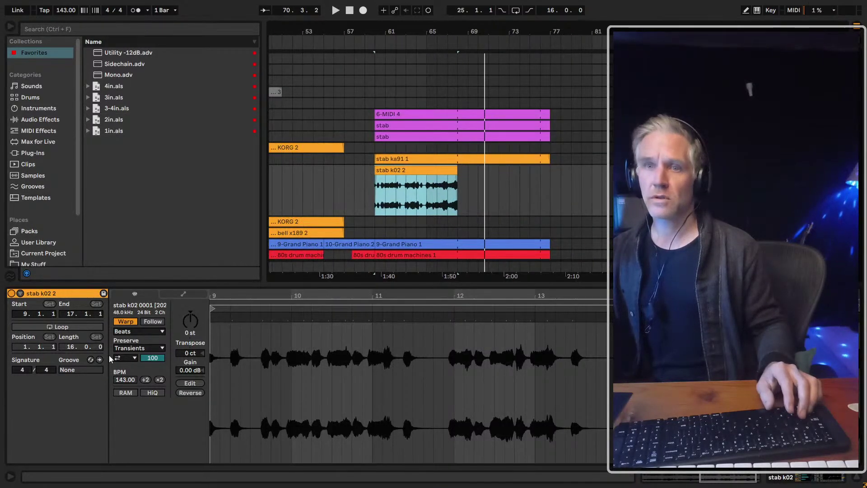
left_click(84, 328)
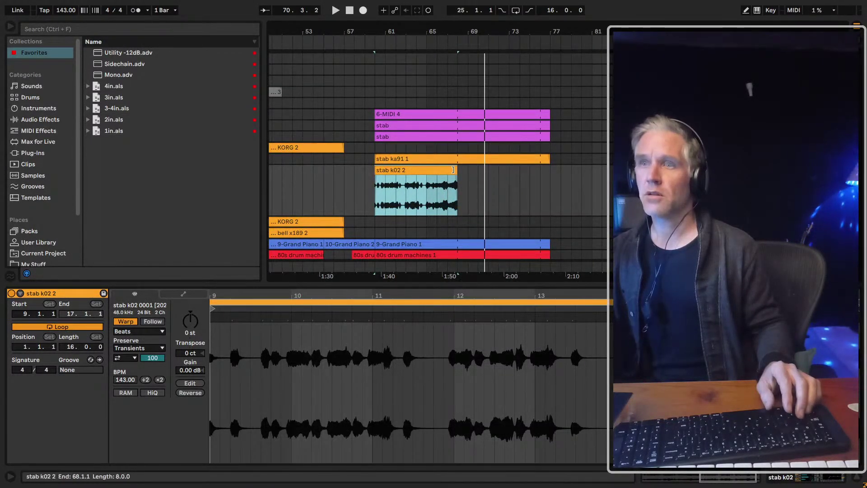
left_click_drag(453, 170, 546, 177)
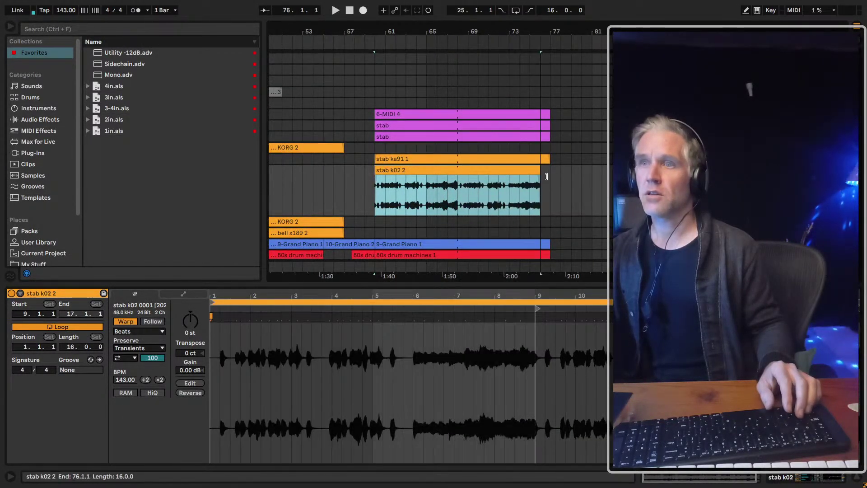
Play from bar 60 and cut the second EQ Eight band on the stab k02 track to -14.8 dB at 1.02 kHz
left_click(376, 199)
key("space")
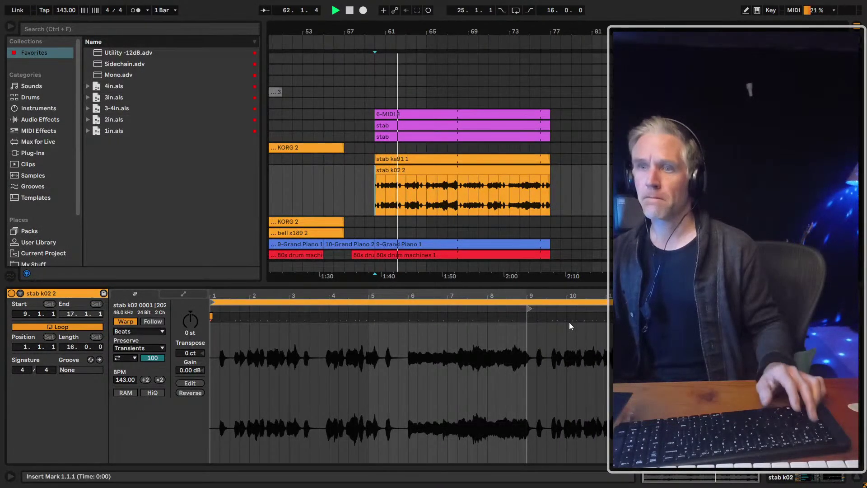
key("shift+Tab")
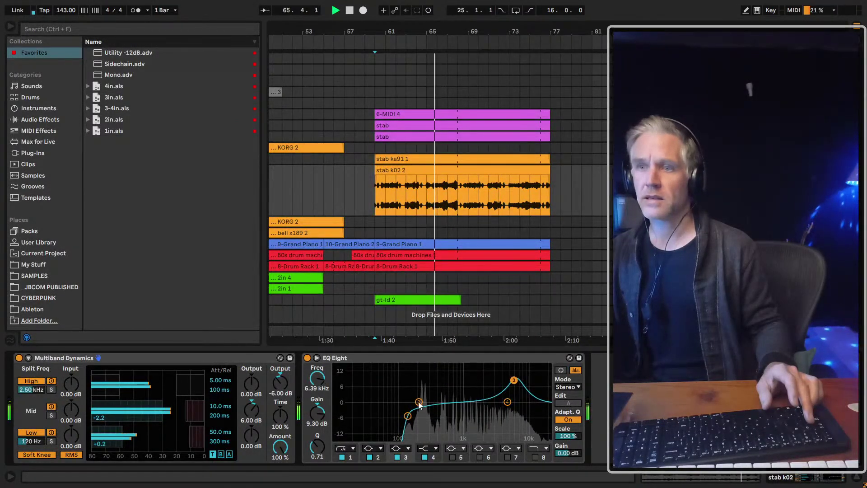
left_click_drag(419, 402, 464, 437)
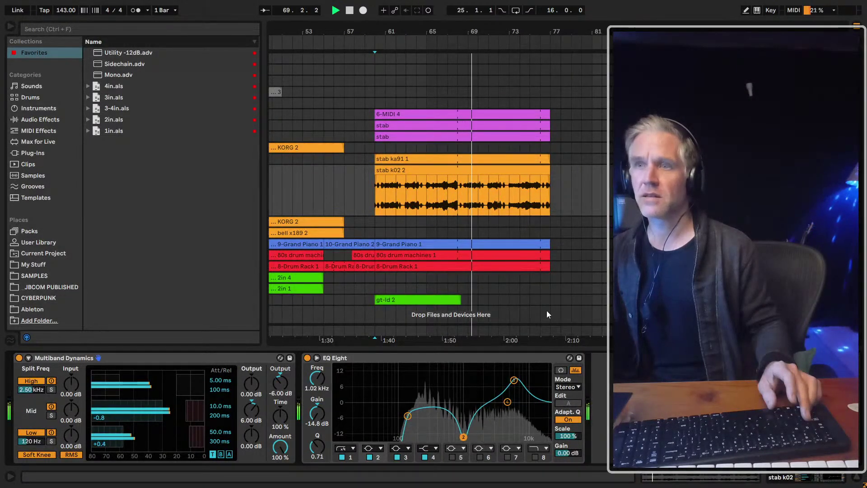
Compare the devices on the stab ka91 track with those on stab k02, ending on the stab k02 EQ Eight
key("Up")
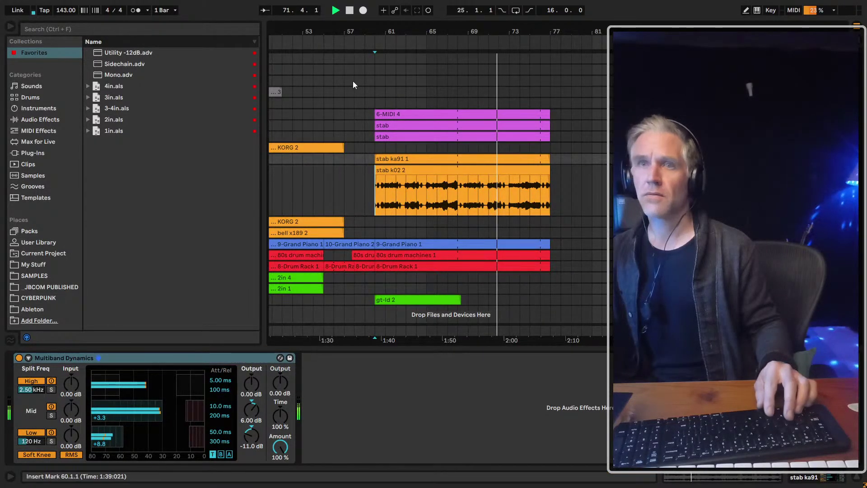
key("Down")
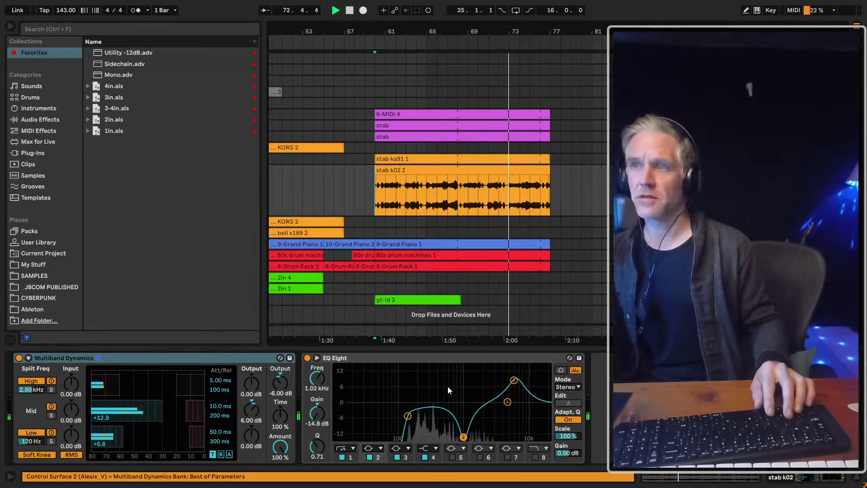
left_click(439, 358)
Extend all clips of the bar 60 section from 6-MIDI 4 down to 8-Drum Rack to bar 84
left_click(488, 190)
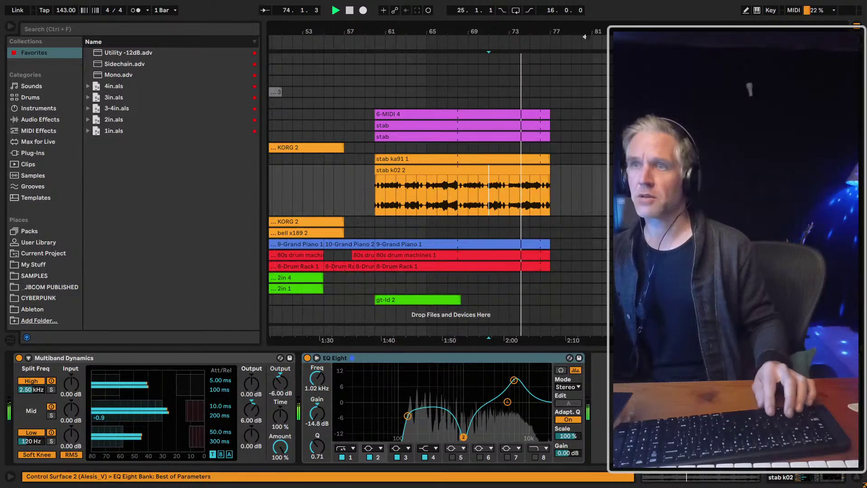
key("minus")
key("minus")
key("minus")
key("plus")
key("plus")
key("plus")
key("plus")
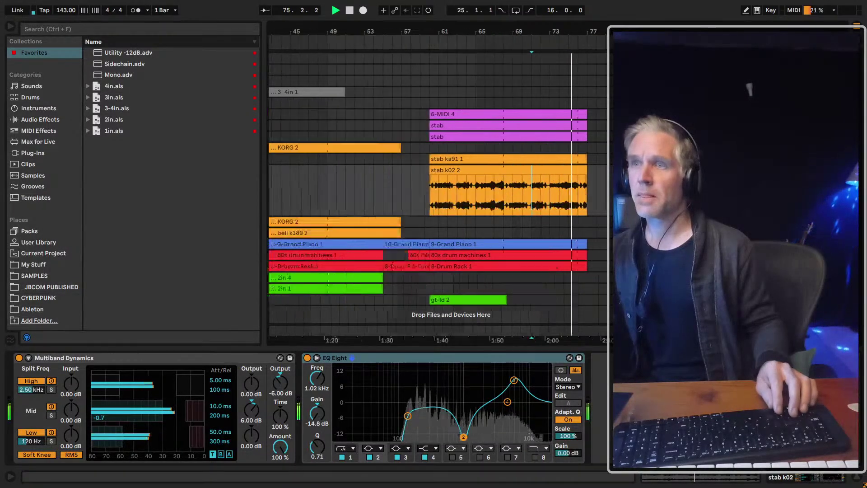
left_click_drag(540, 270, 612, 113)
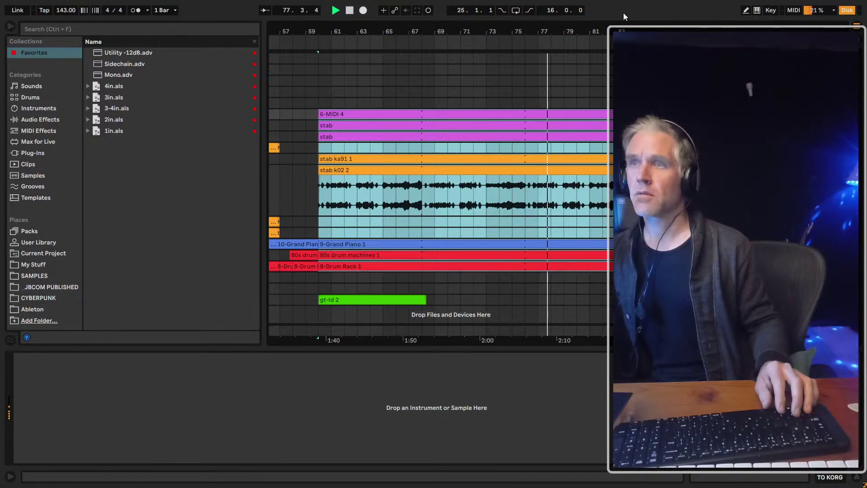
key("minus")
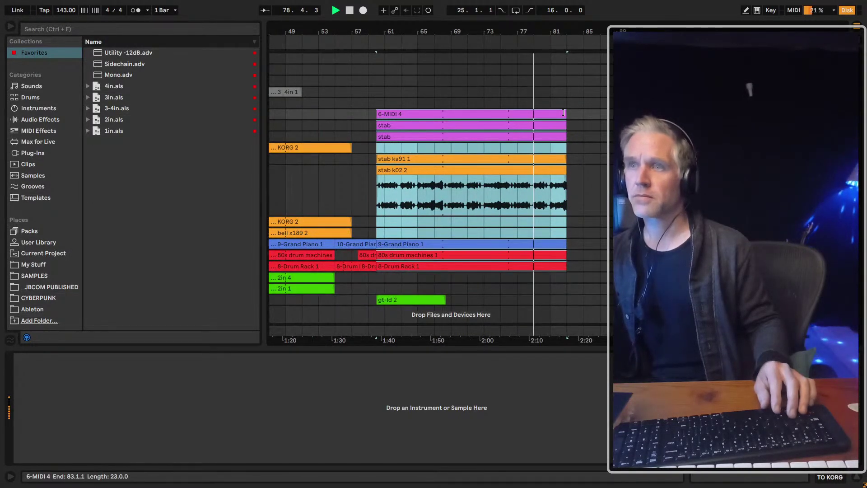
left_click_drag(563, 113, 578, 114)
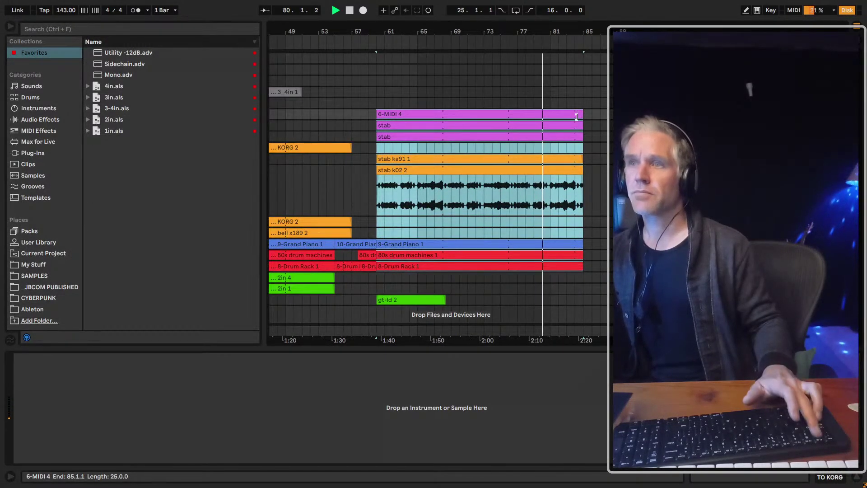
left_click(583, 133)
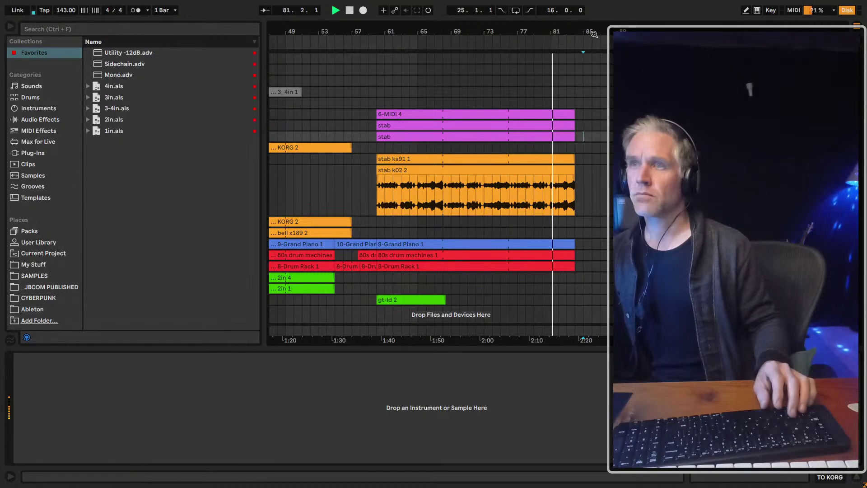
Extend the section's clips from 6-MIDI 4 down to 8-Drum Rack by two more bars, to bar 86
key("plus")
key("plus")
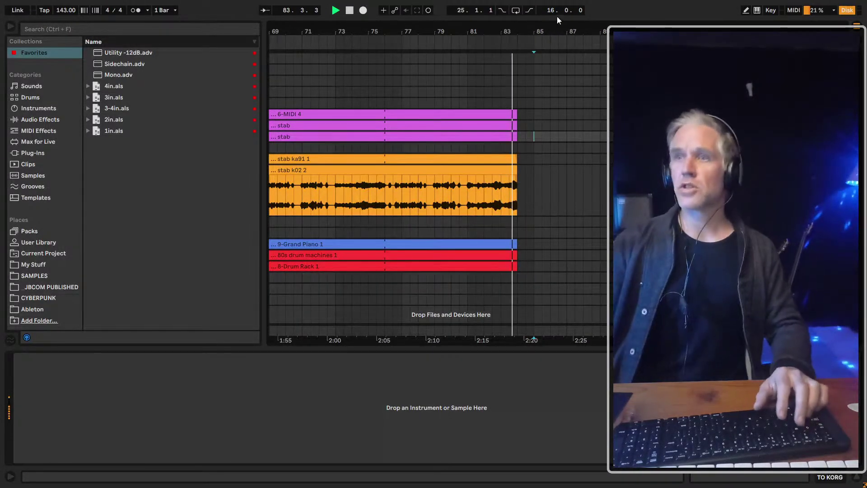
left_click_drag(519, 31, 580, 28)
key("plus")
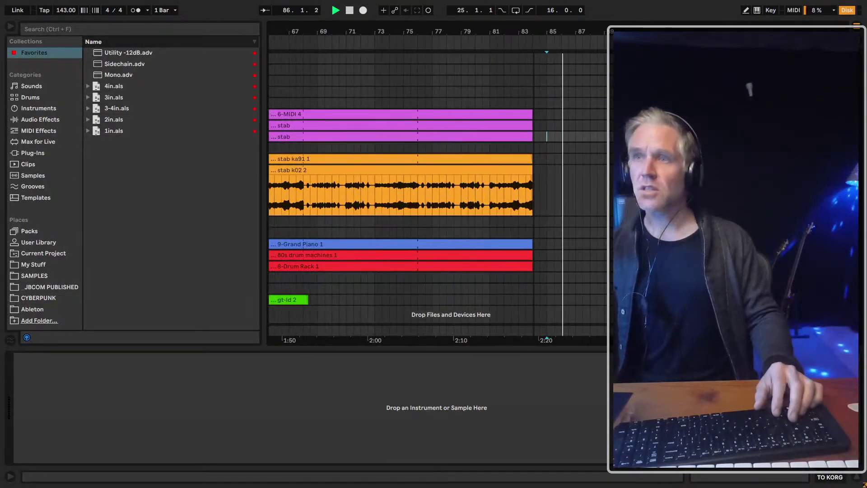
left_click_drag(531, 288, 562, 115)
left_click(526, 114, "shift")
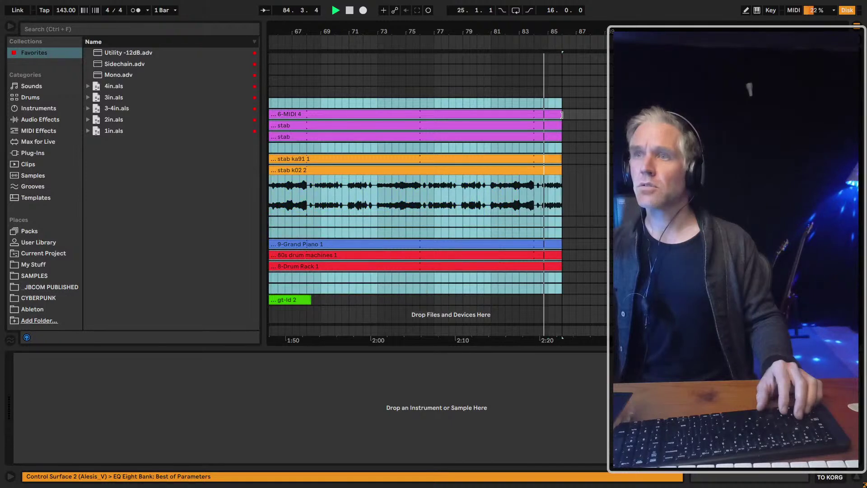
Stop playback, delete everything after beat 3 of bar 84 on the section's tracks and save the set
left_click(529, 145)
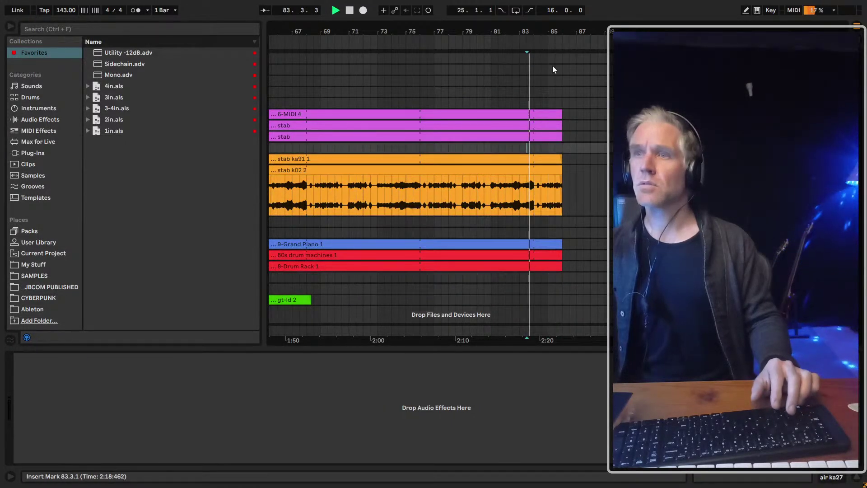
key("plus")
key("space")
left_click_drag(587, 278, 460, 105)
key("Delete")
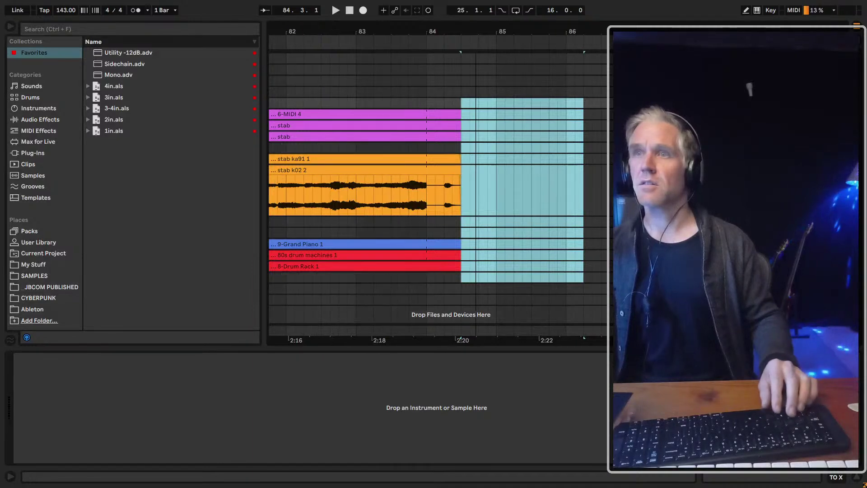
key("minus")
key("minus")
key("minus")
key("ctrl+s")
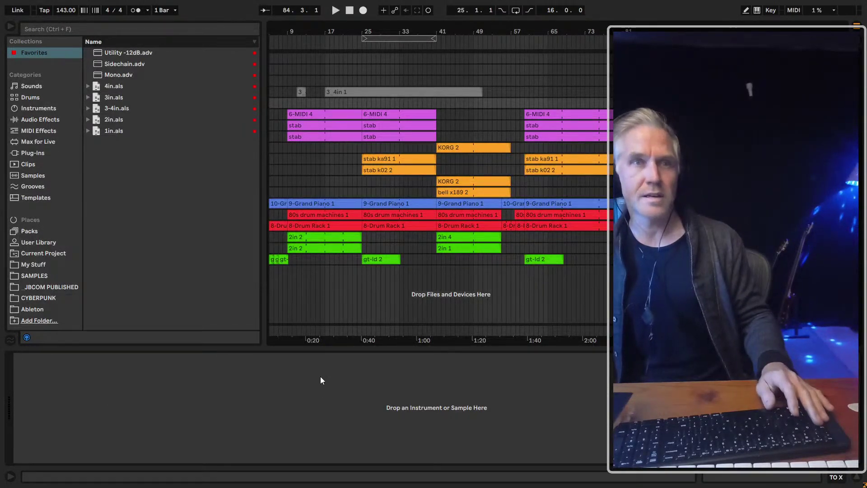
Play the KORG section from bar 43 and bar 45, and place the insert marker at bar 60
left_click(448, 154)
key("space")
key("space")
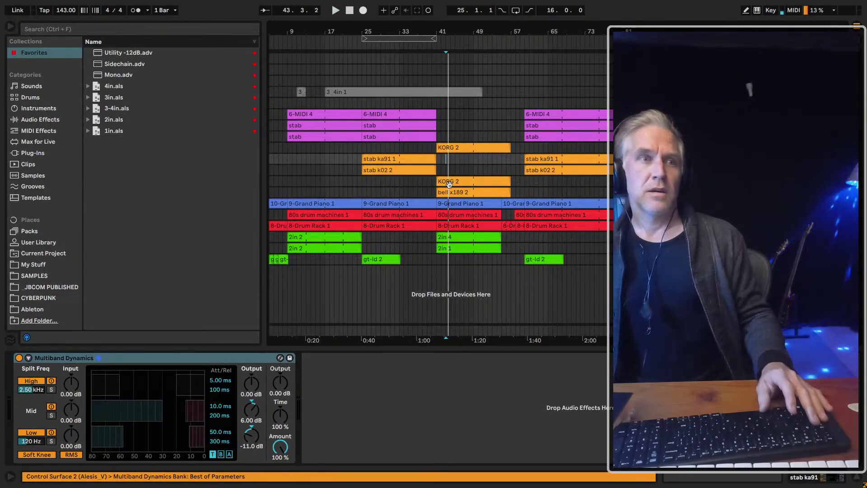
left_click(455, 178)
left_click(455, 169)
key("space")
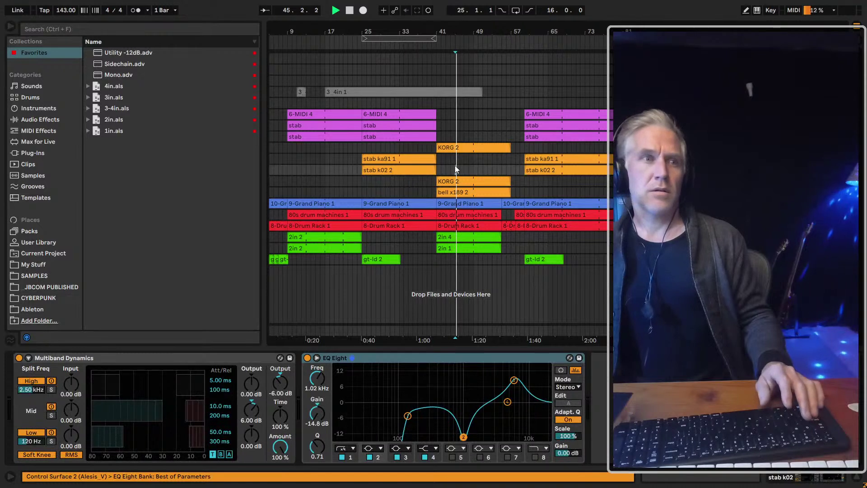
left_click(529, 149)
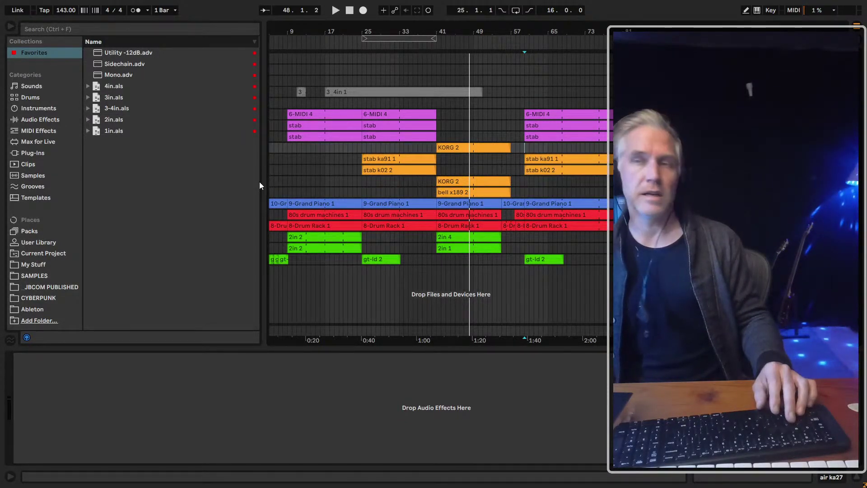
Play the intro from bar 5 into bar 9 with the gt-ld track unfolded to check its clips
key("minus")
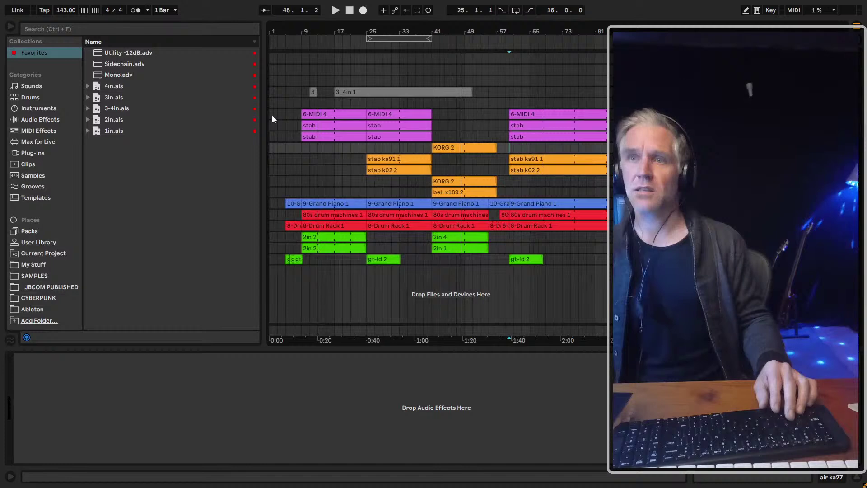
left_click(284, 192)
key("space")
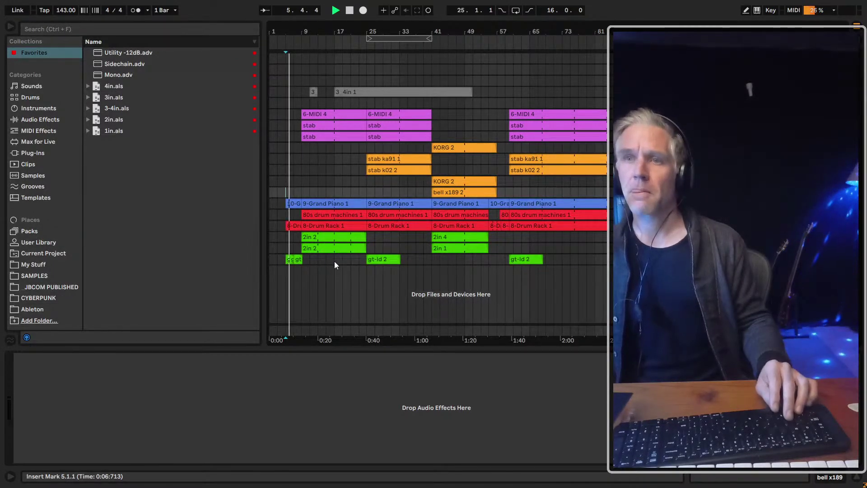
key("alt+plus")
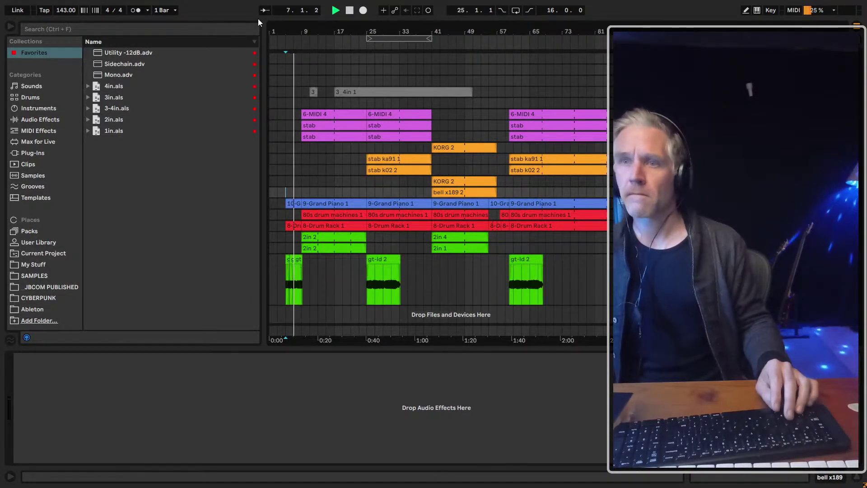
key("plus")
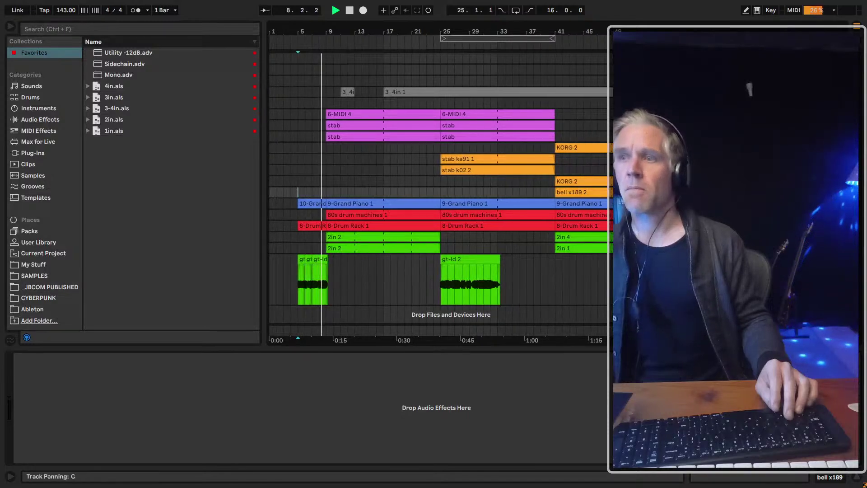
key("space")
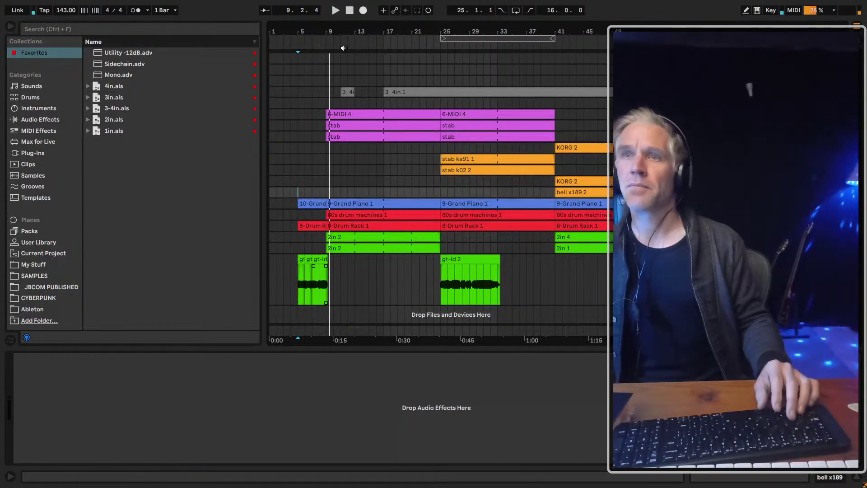
Fold the gt-ld track and save the set
key("plus")
key("plus")
key("alt+u")
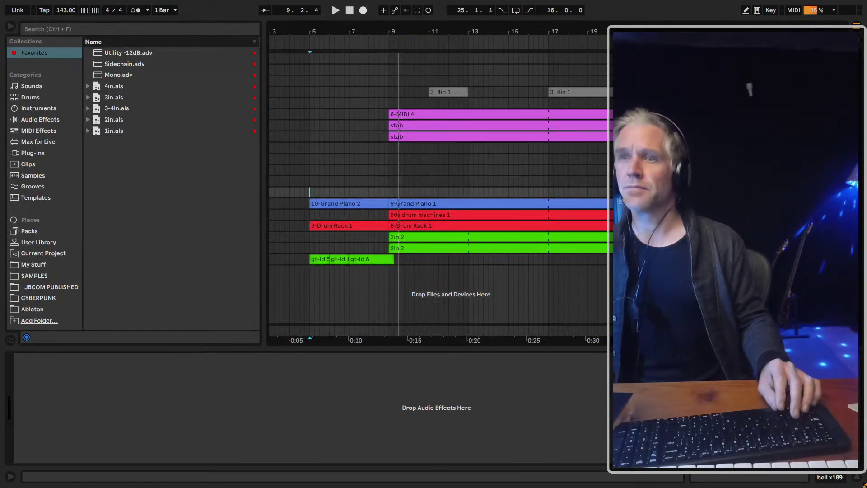
key("ctrl+s")
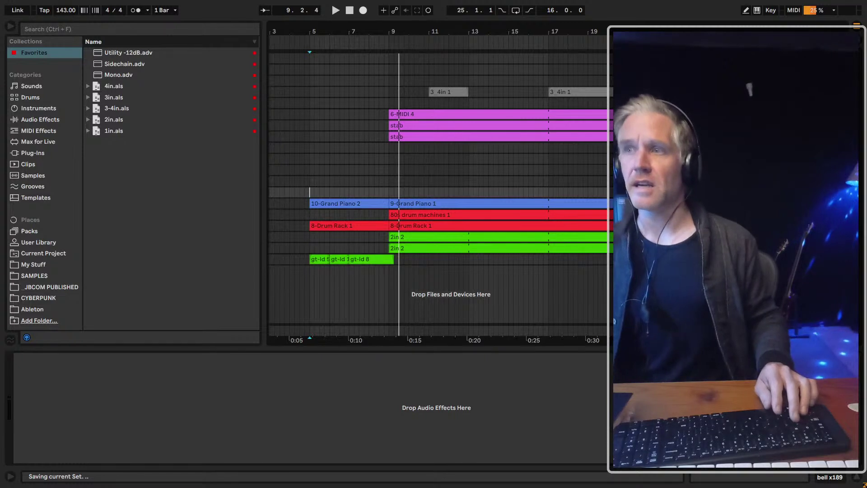
left_click(72, 31)
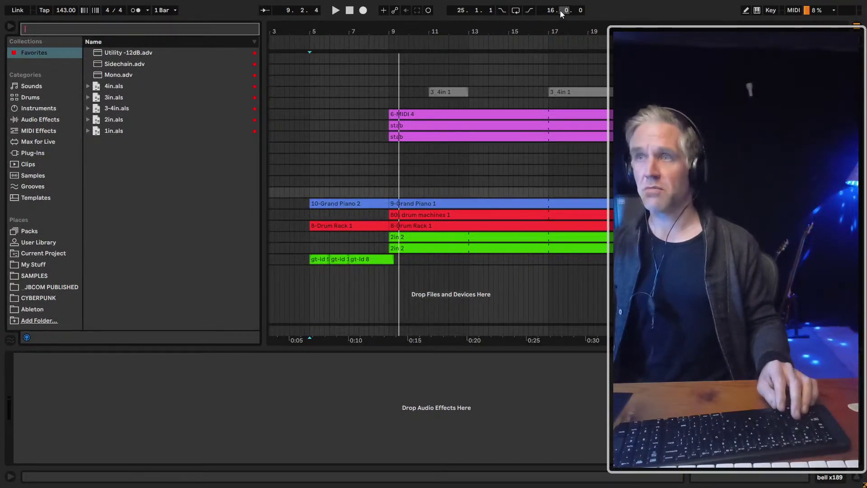
key("Escape")
Try to insert a MIDI track below the bell x189 track
key("minus")
key("minus")
key("Up")
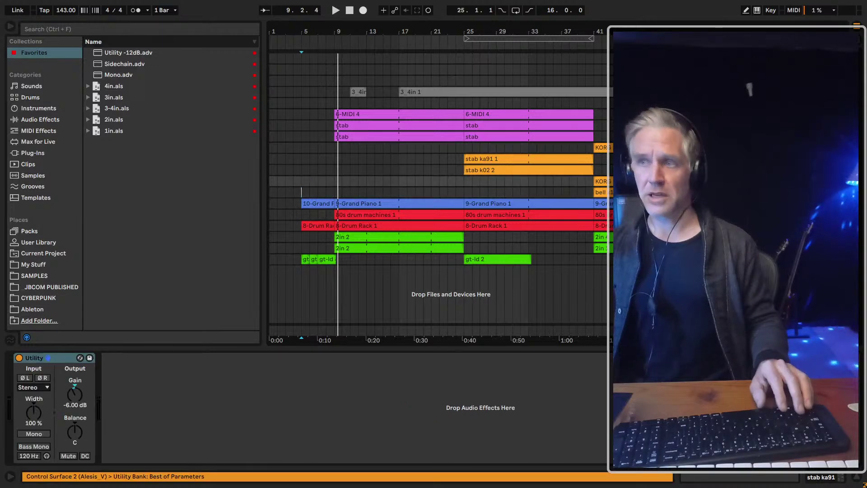
key("Down")
key("ctrl+shift+t")
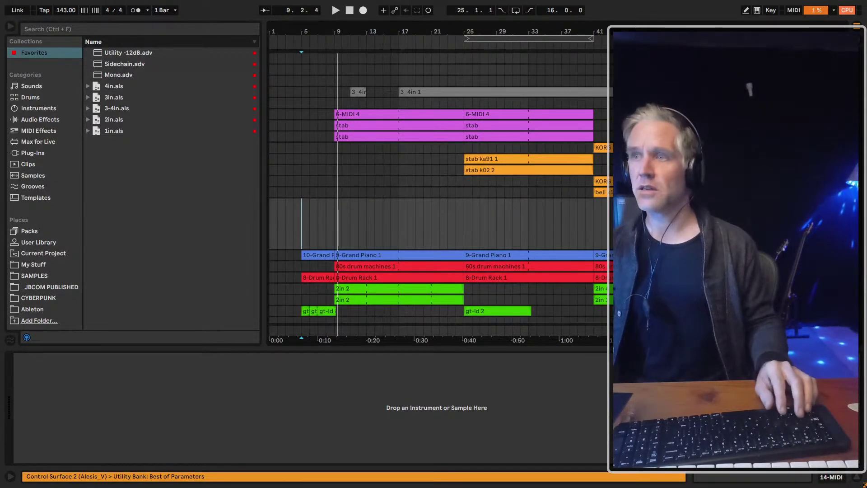
key("ctrl+z")
key("Up")
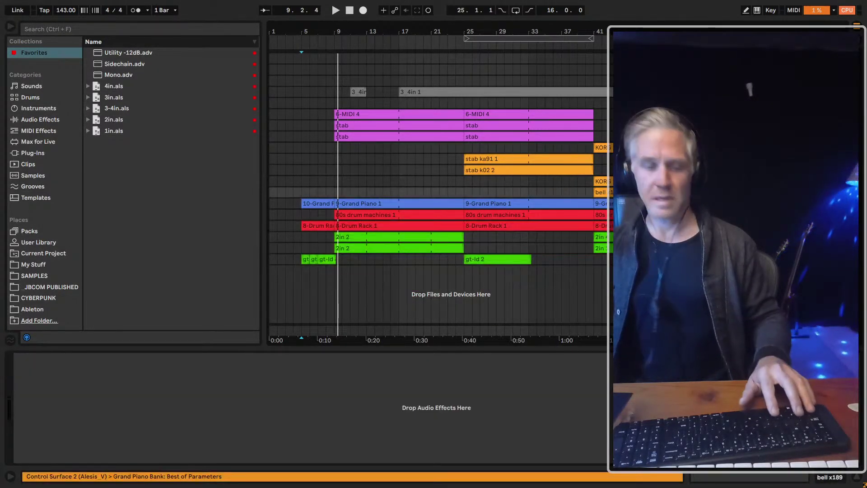
Duplicate the lowest stab track routed to the KORG and clear the copy's clips from bar 5 to bar 89
key("ctrl+shift+t")
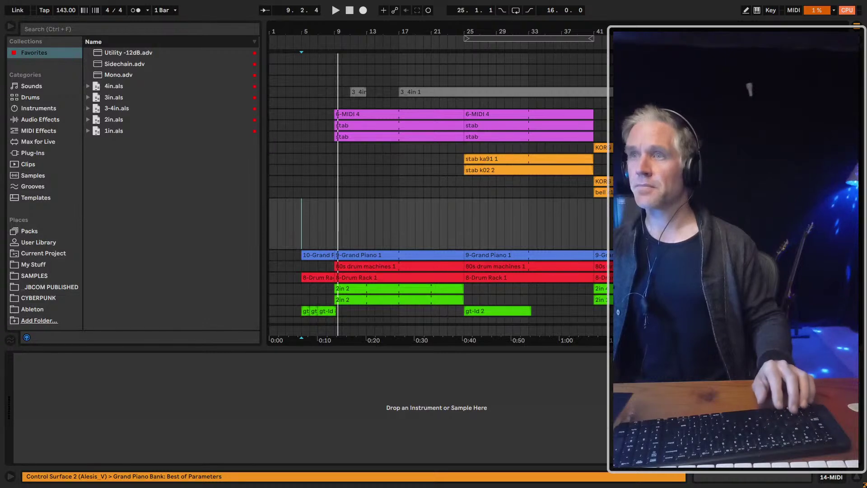
key("ctrl+z")
key("minus")
key("Up")
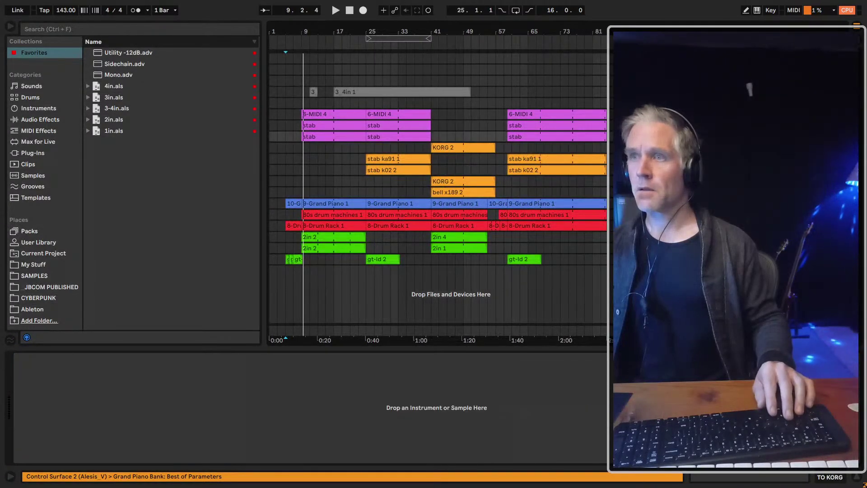
key("ctrl+d")
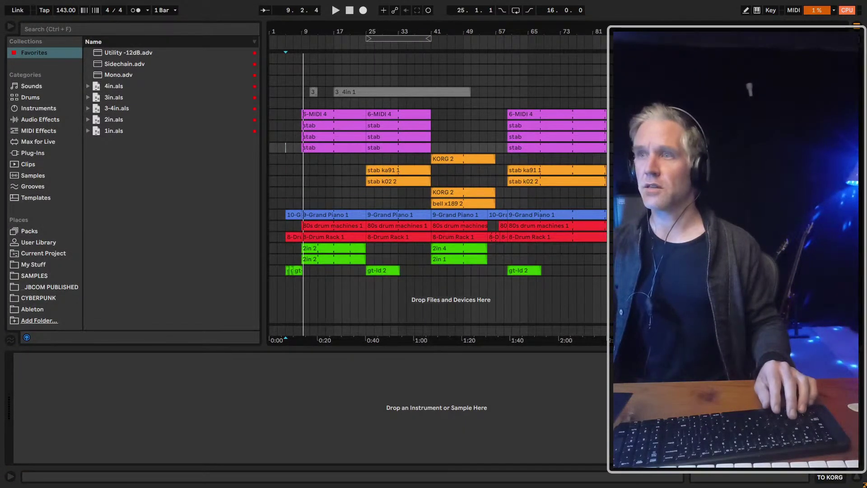
key("shift+End")
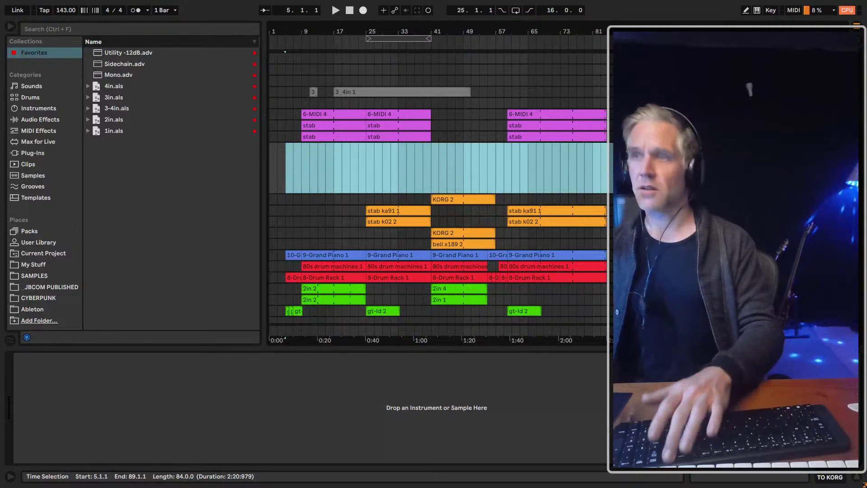
Place the insert marker at bar 9 on the emptied track
key("ctrl+r")
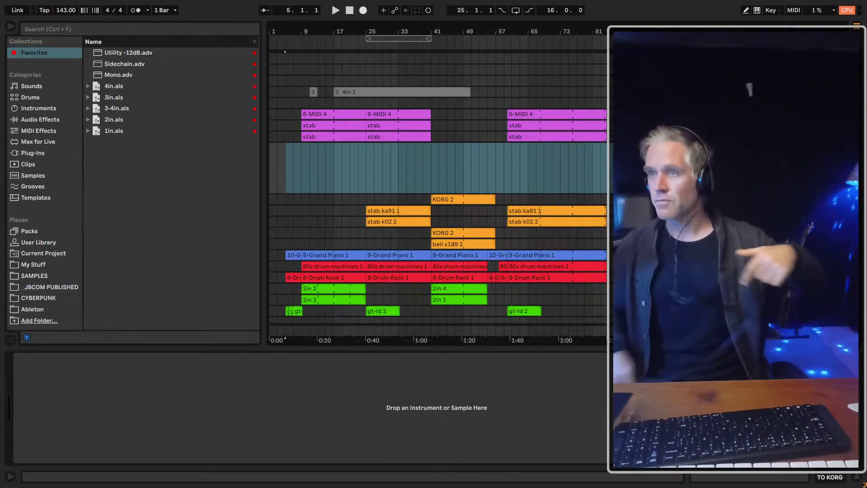
left_click(468, 136)
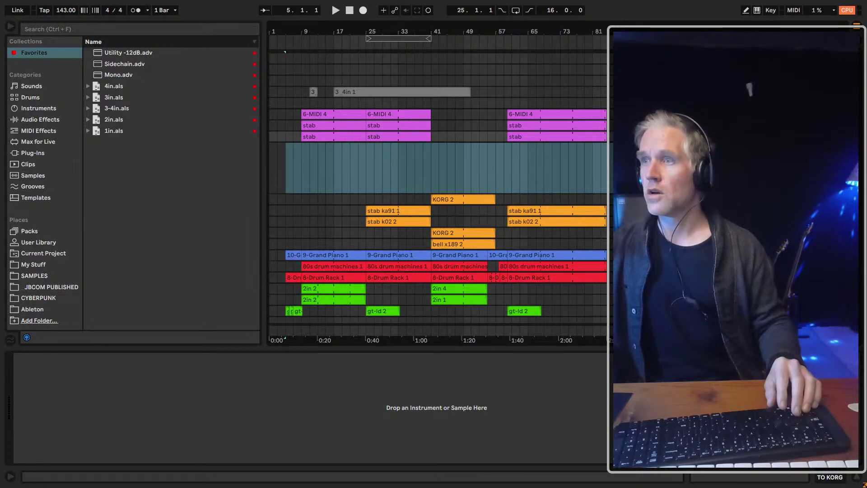
left_click(383, 191)
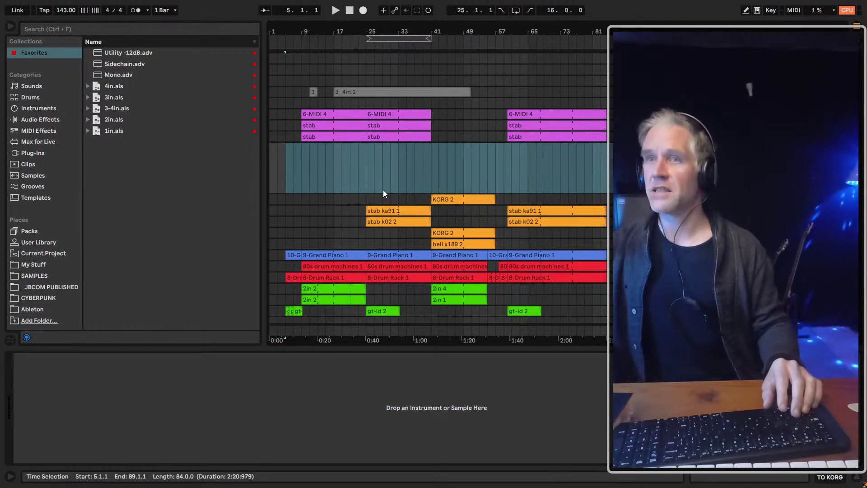
left_click(303, 171)
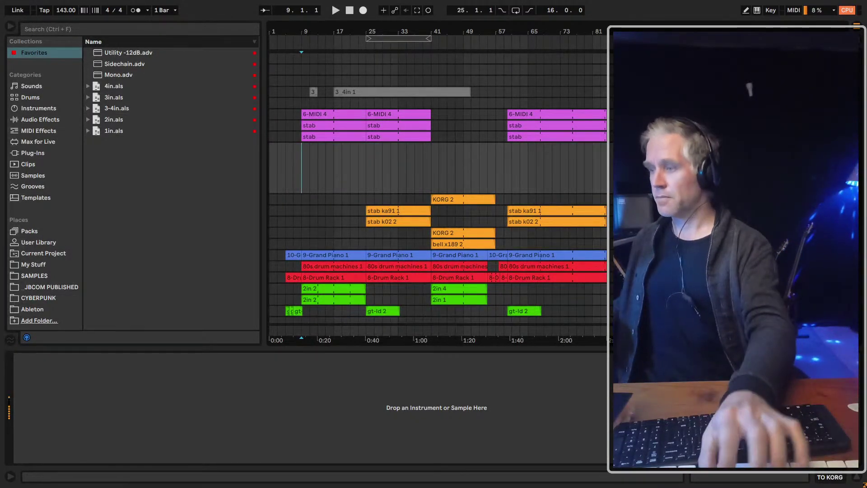
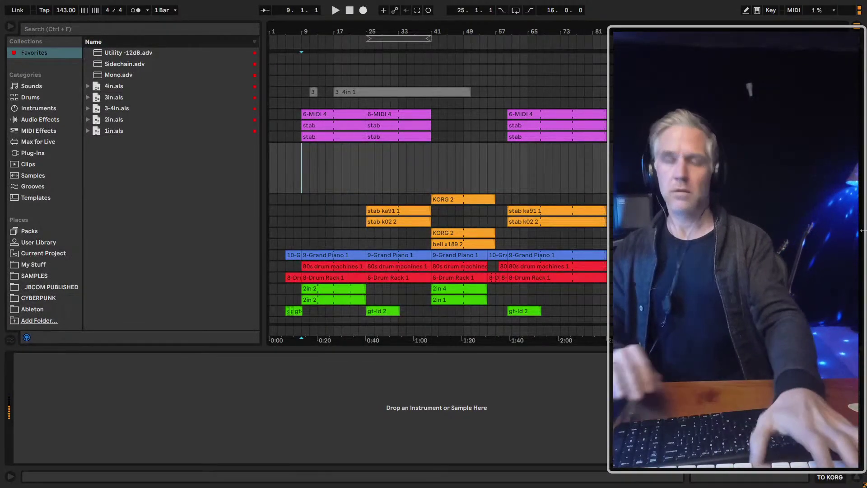
Consolidate the Grand Piano track's clips from bar 3 to bar 87 into a single clip
scroll(438, 194, "down", 2)
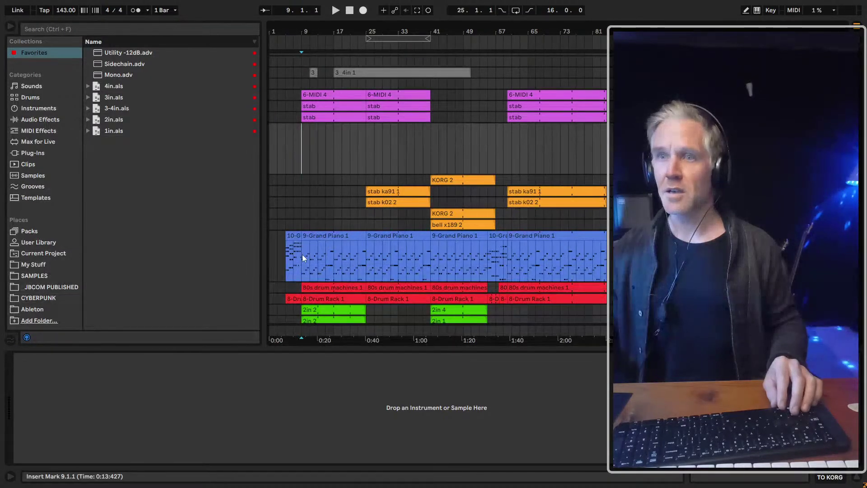
left_click_drag(302, 255, 535, 254)
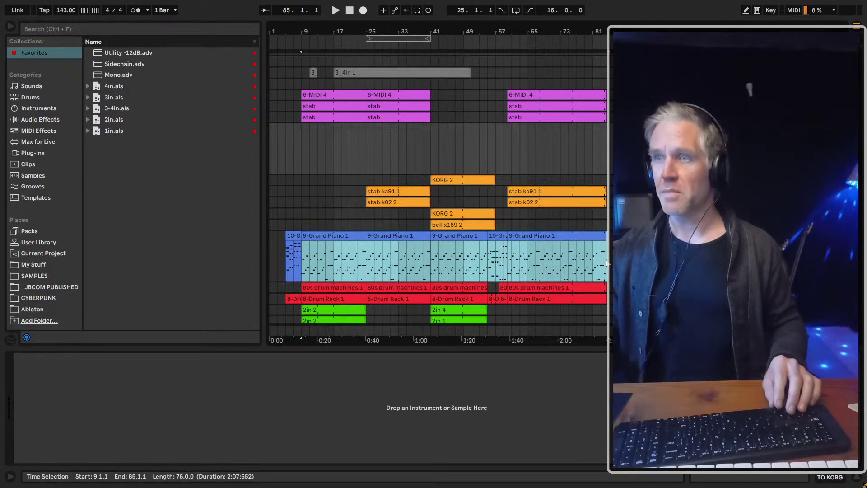
left_click(510, 256)
left_click(347, 247)
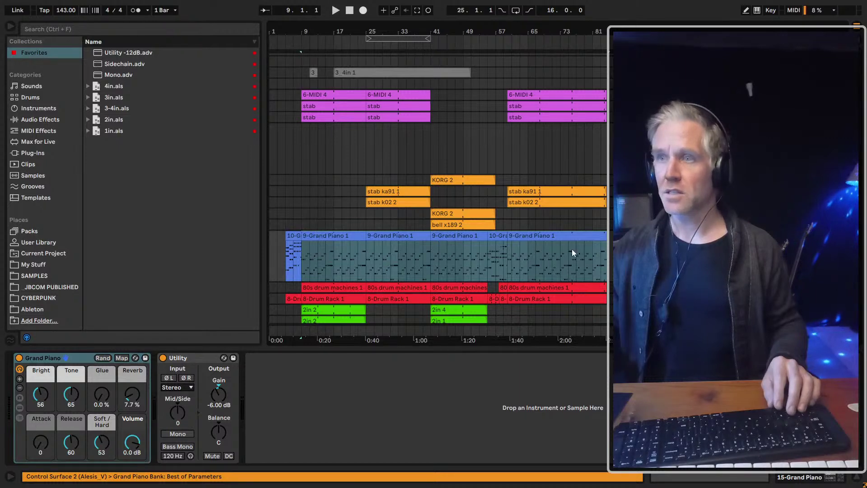
left_click(610, 266)
left_click_drag(611, 265, 283, 266)
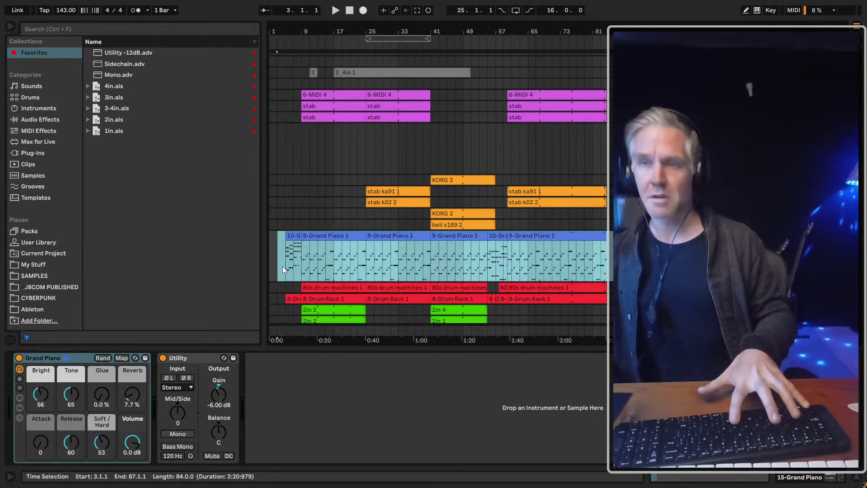
key("ctrl+j")
Copy the consolidated piano clip onto the empty TO KORG track and trim the copy's start to bar 9 during playback
left_click(362, 236)
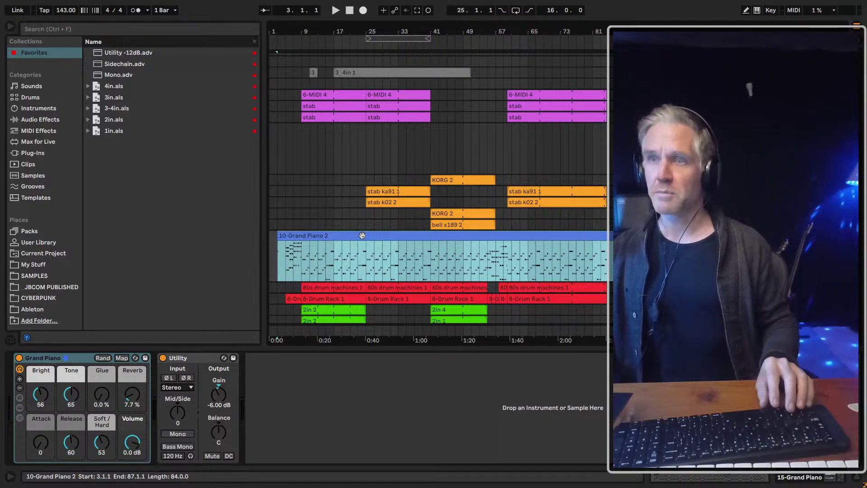
left_click_drag(363, 235, 361, 151)
left_click(286, 150)
key("space")
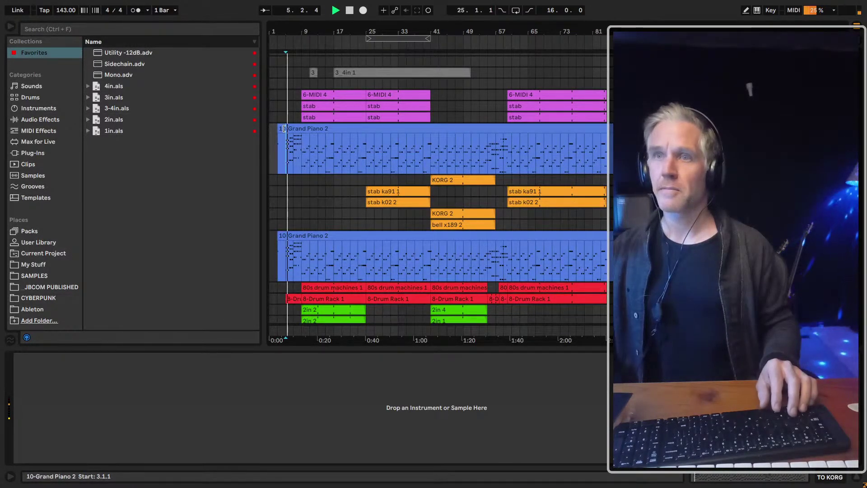
left_click_drag(277, 129, 302, 129)
left_click(302, 131)
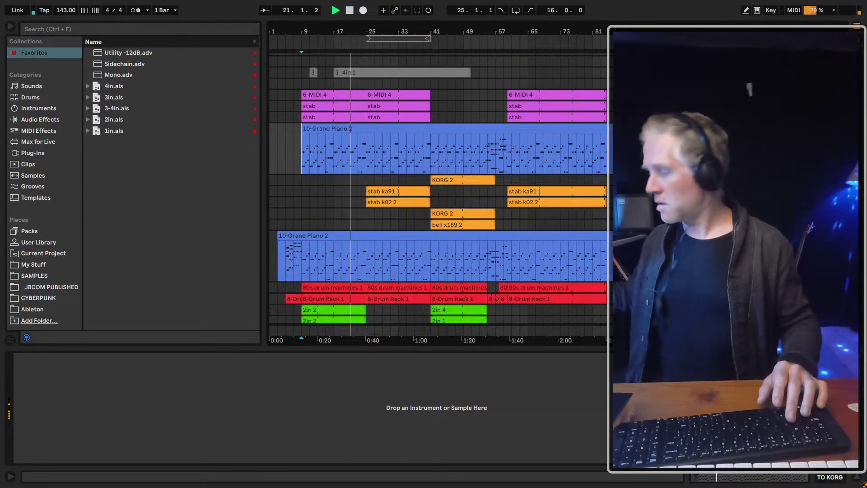
Find the Pitch effect, add it to the track holding the copied piano clip, and set its pitch to -12 st
double_click(478, 139)
key("ctrl+a")
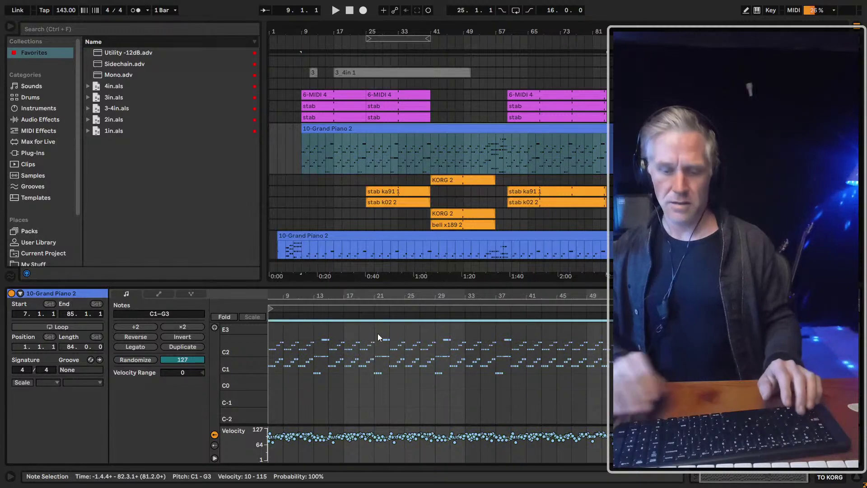
key("ctrl+shift+t")
key("ctrl+f")
type("pi")
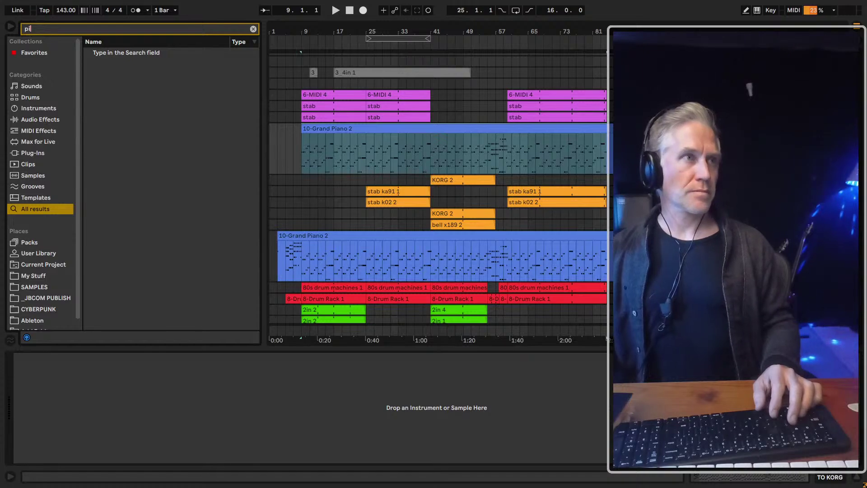
type("tch")
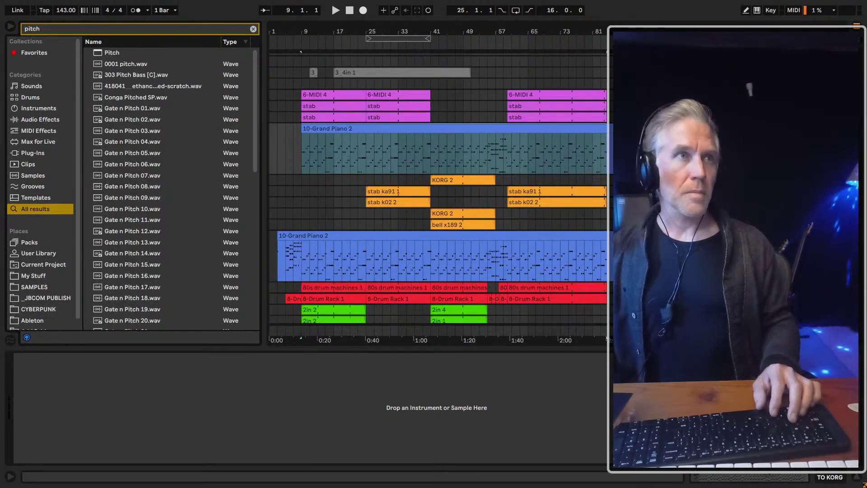
left_click(107, 55)
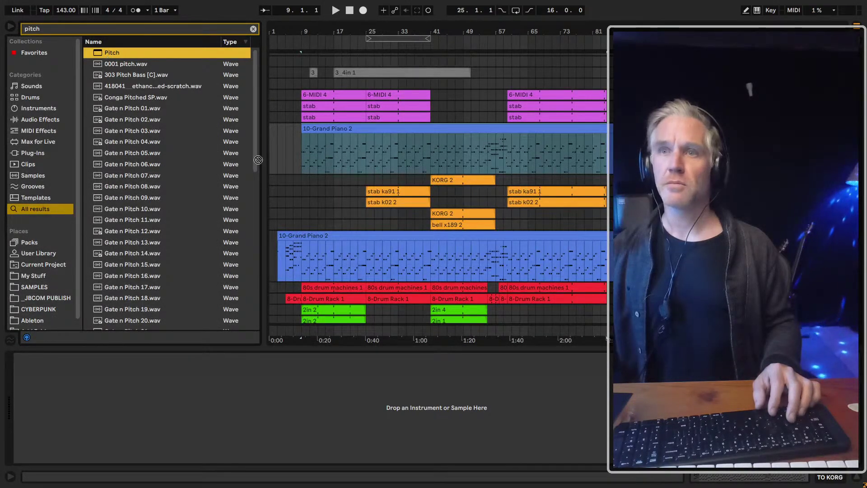
left_click_drag(335, 155, 101, 408)
left_click_drag(31, 386, 31, 407)
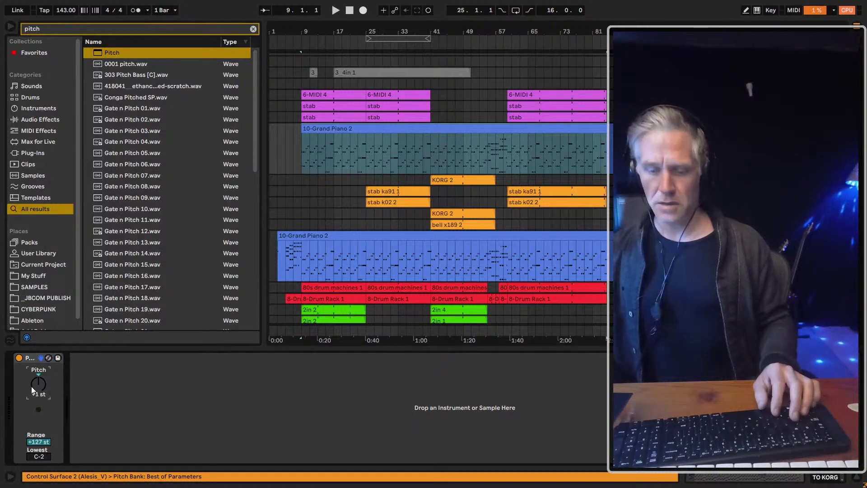
Play the transposed piano part from bar 9 and listen to how its notes fit the arrangement
key("space")
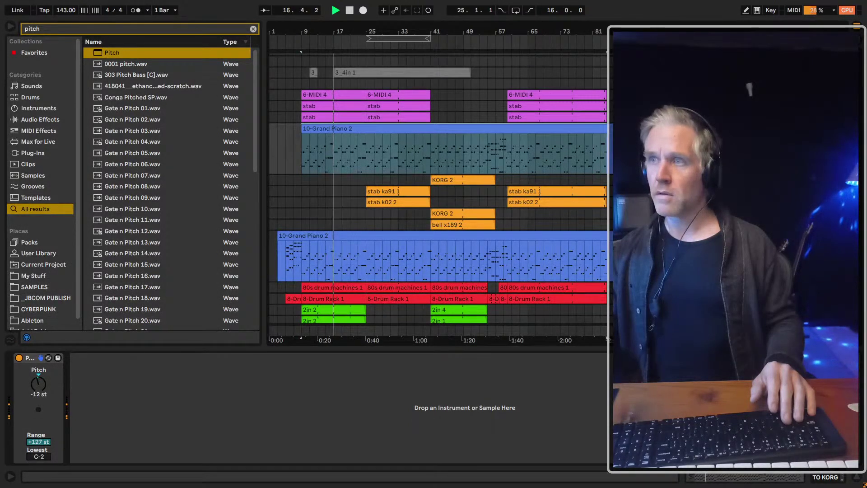
scroll(302, 36, "up", 3)
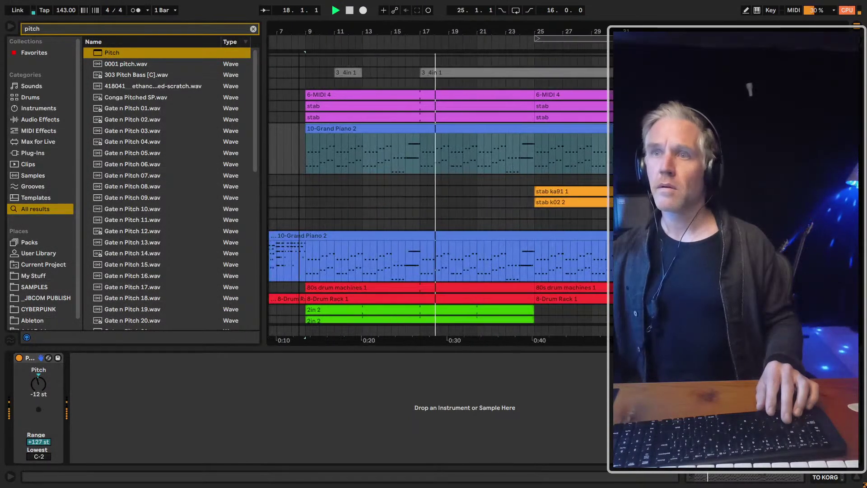
left_click_drag(299, 36, 298, 38)
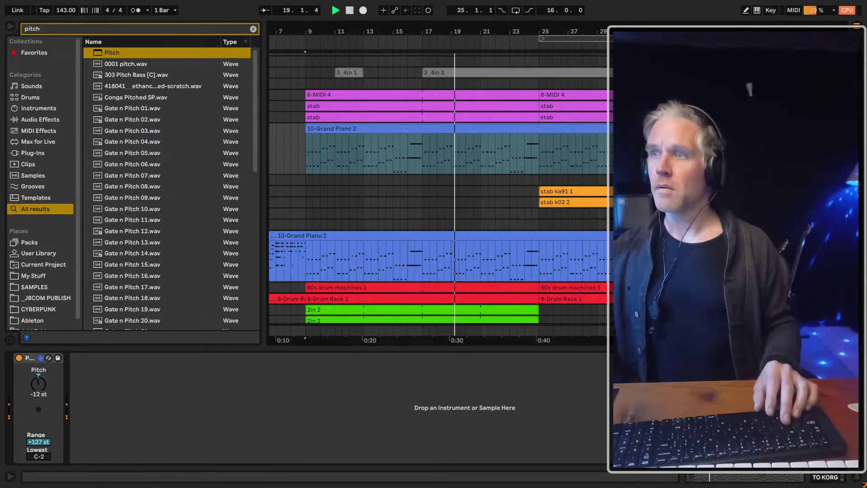
left_click(506, 130)
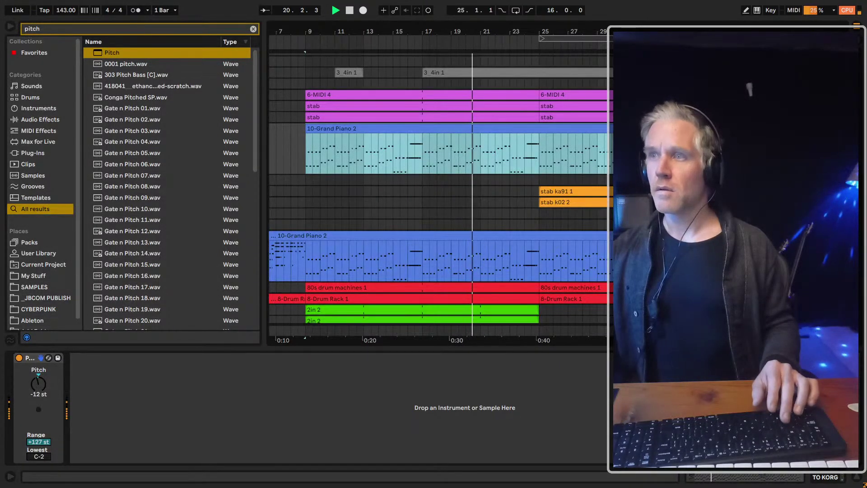
key("minus")
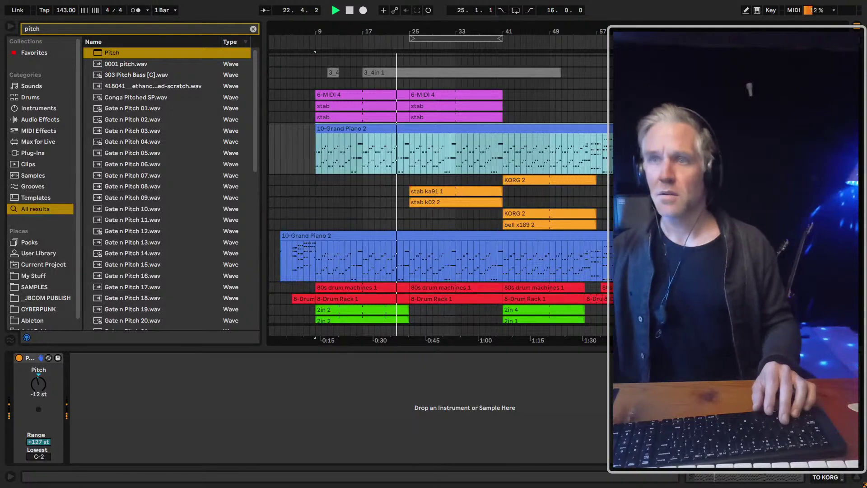
left_click(797, 129)
key("space")
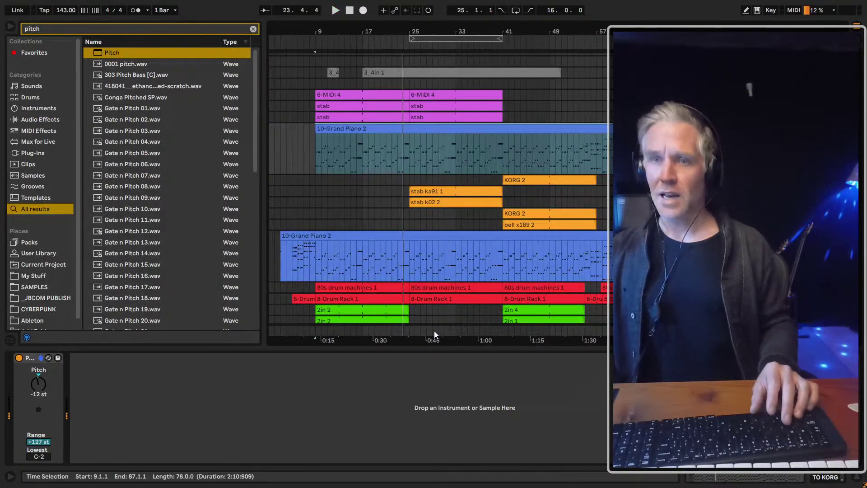
key("shift+Tab")
key("shift+Tab")
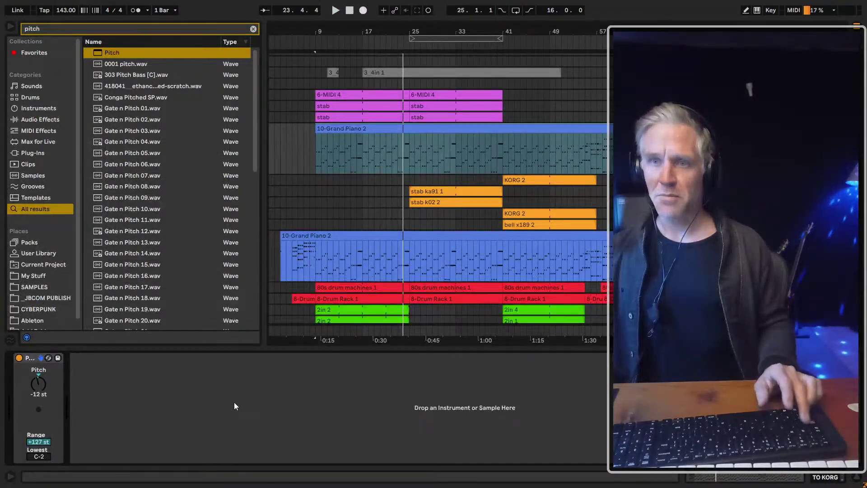
left_click(318, 160)
key("space")
key("z")
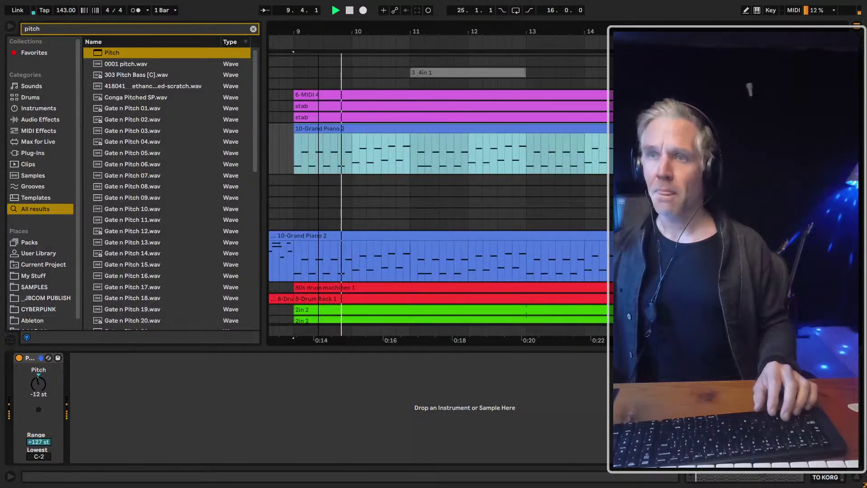
In the copied piano clip's notes, delete bars 9 to 11 and replace them with a duplicate of bars 7 to 9
key("shift+Tab")
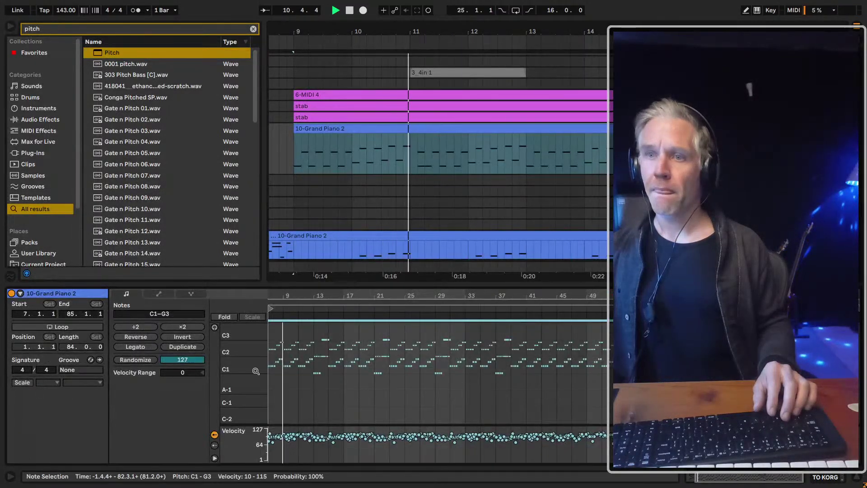
left_click_drag(318, 294, 332, 294)
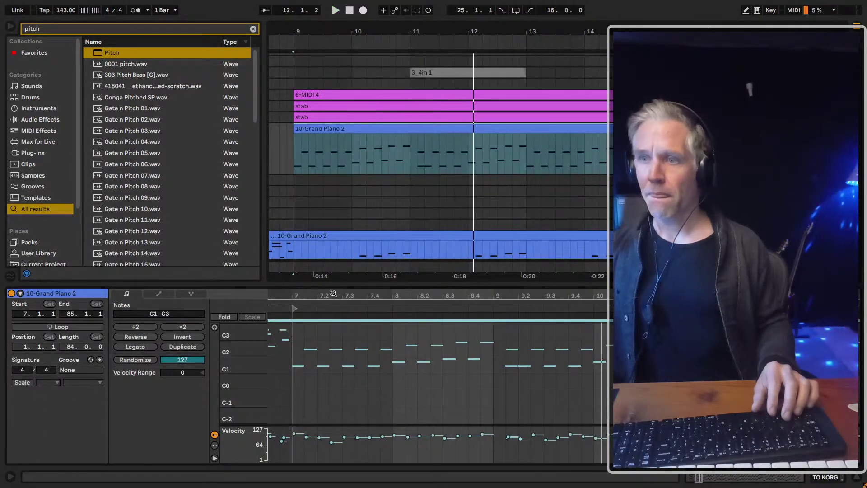
key("space")
mouse_move(500, 386)
left_mouse_down()
mouse_move(576, 336)
mouse_move(698, 331)
left_mouse_up()
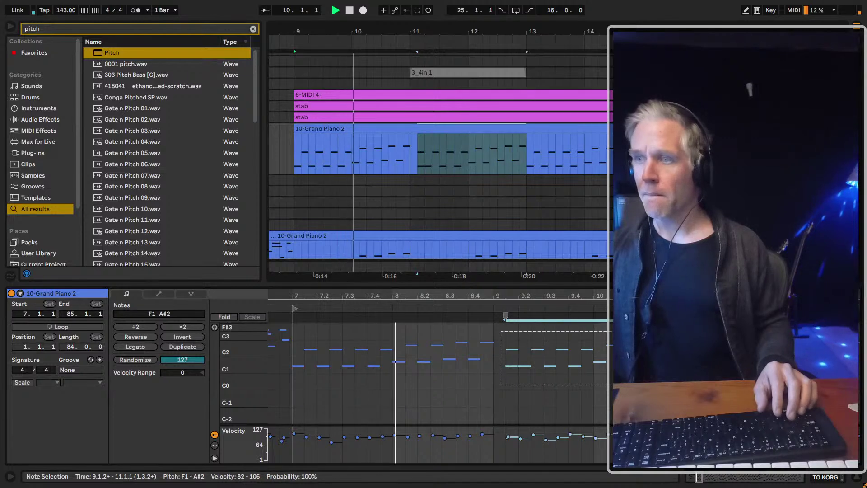
left_click(488, 379)
left_click_drag(494, 380, 331, 322)
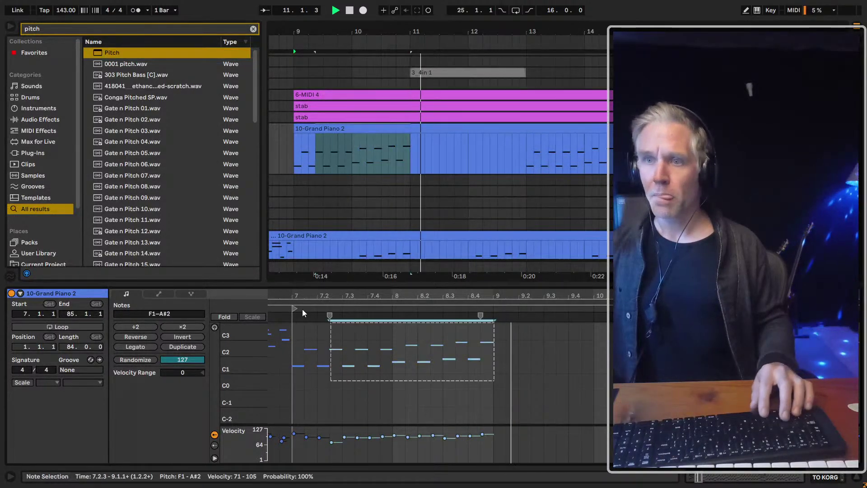
left_click(294, 304)
key("ctrl+d")
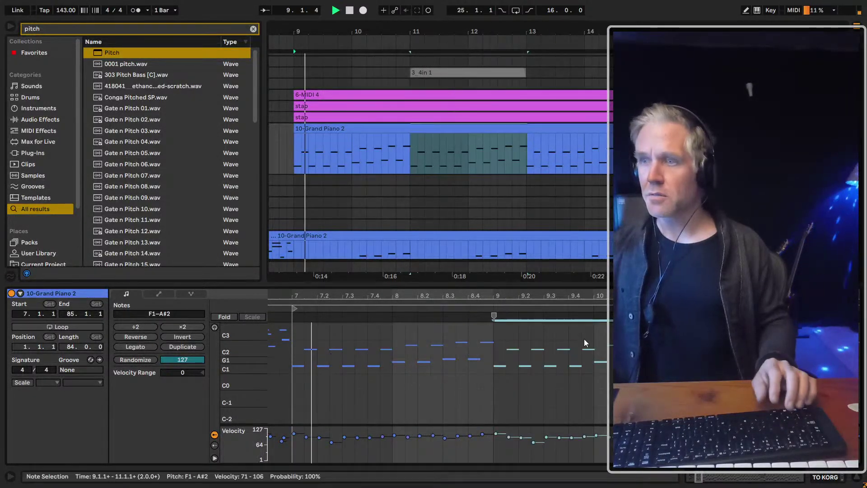
key("minus")
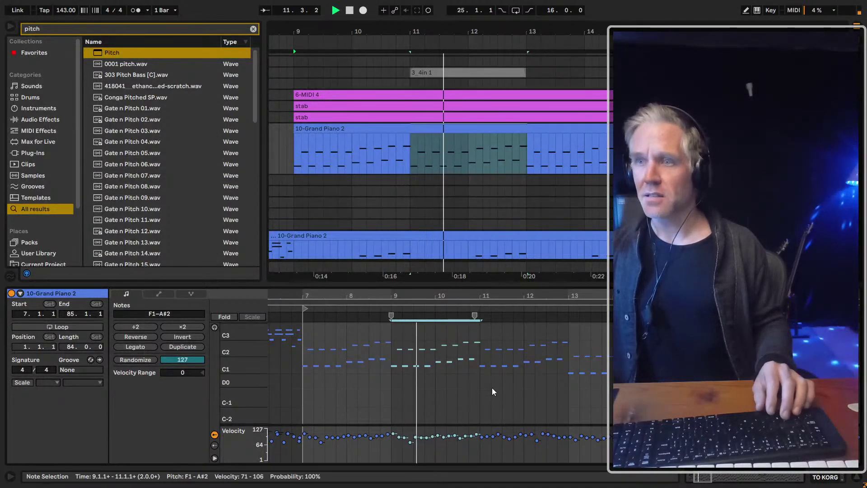
In the copied piano clip, delete the notes in bars 11 to 13 and replace them with a duplicate of bars 9 to 11
left_click_drag(484, 379, 566, 331)
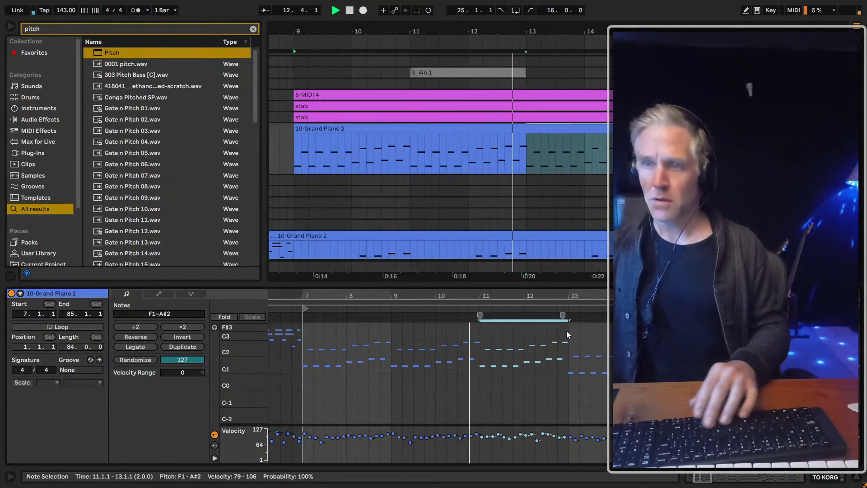
key("Delete")
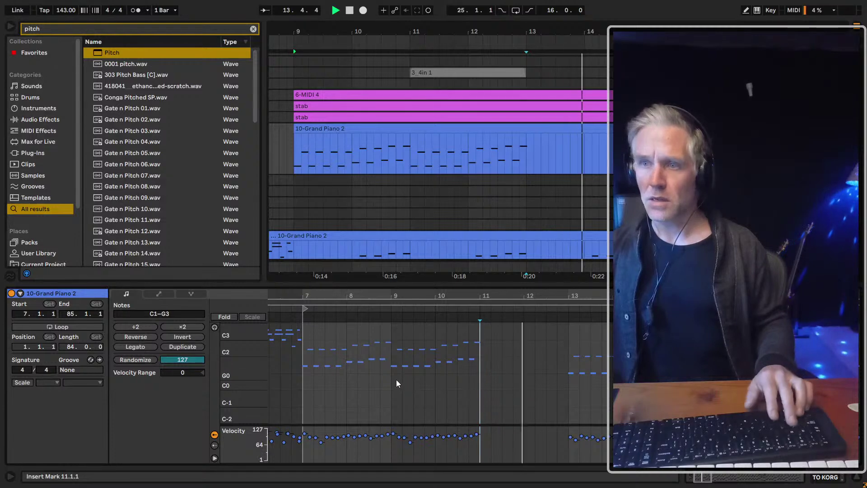
left_click_drag(395, 379, 481, 328)
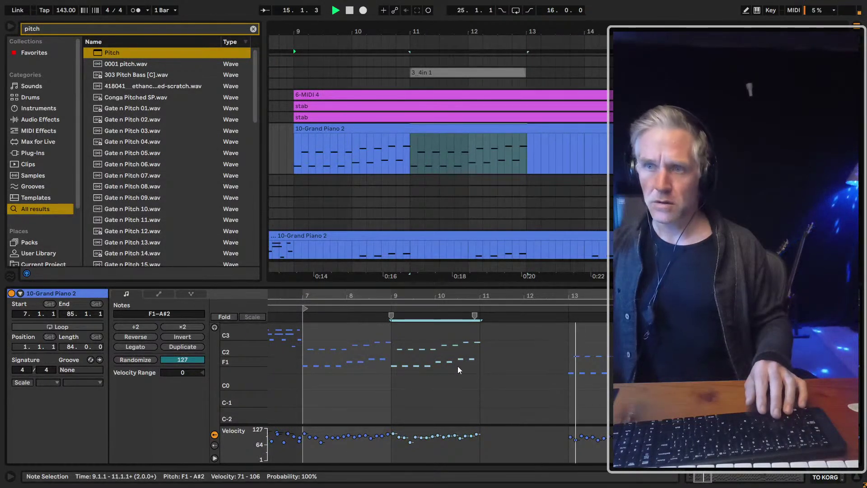
key("ctrl+d")
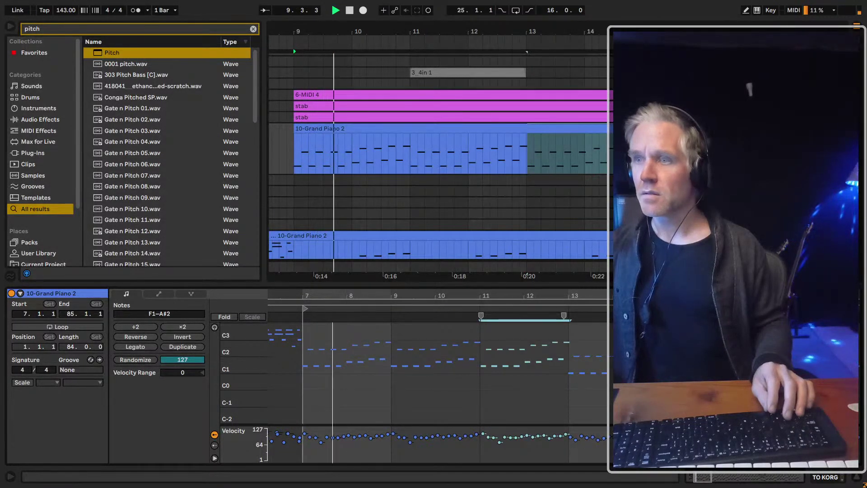
Quantize the starts and ends of the copied piano clip's notes from bars 7 to 13 to 1/8 at 100%
left_click_drag(613, 292, 459, 292)
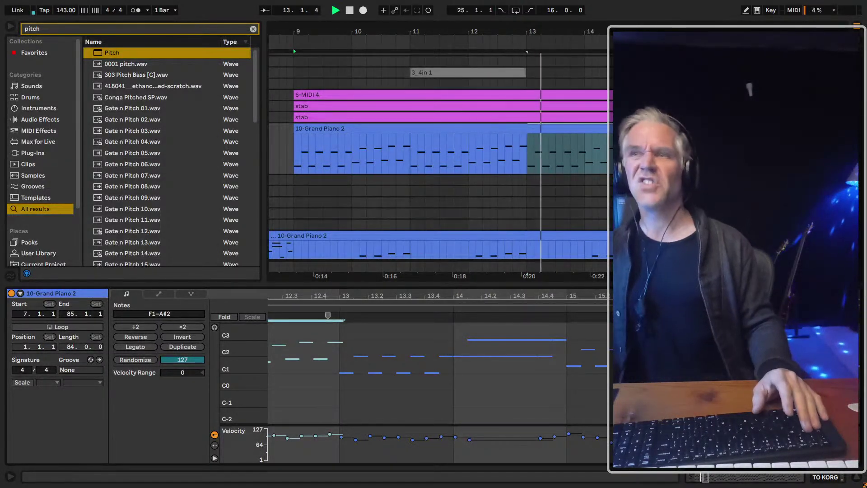
key("plus")
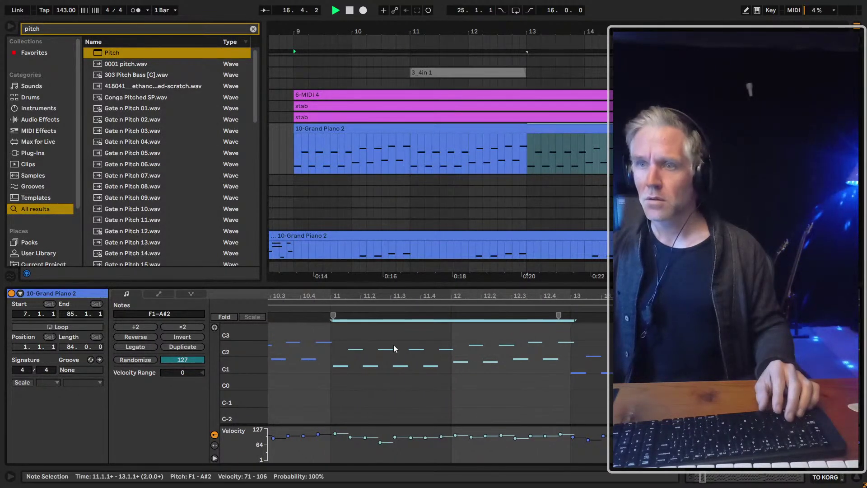
left_click(461, 400)
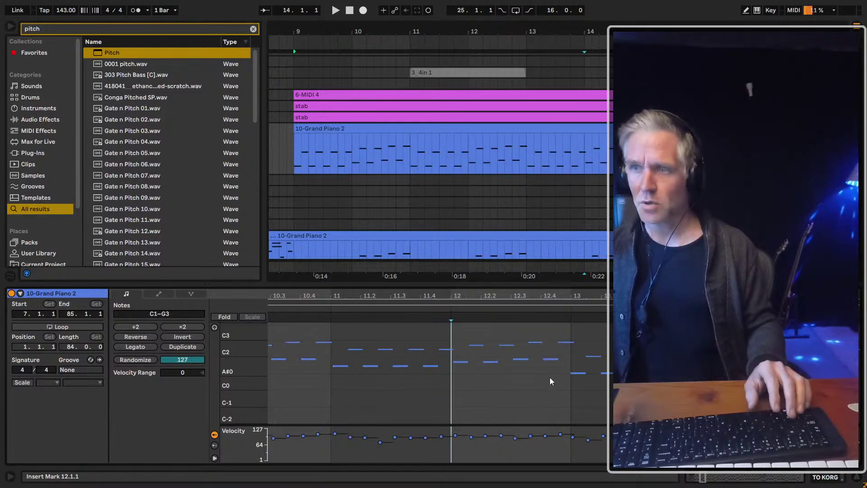
left_click_drag(545, 382, 559, 334)
key("ctrl+a")
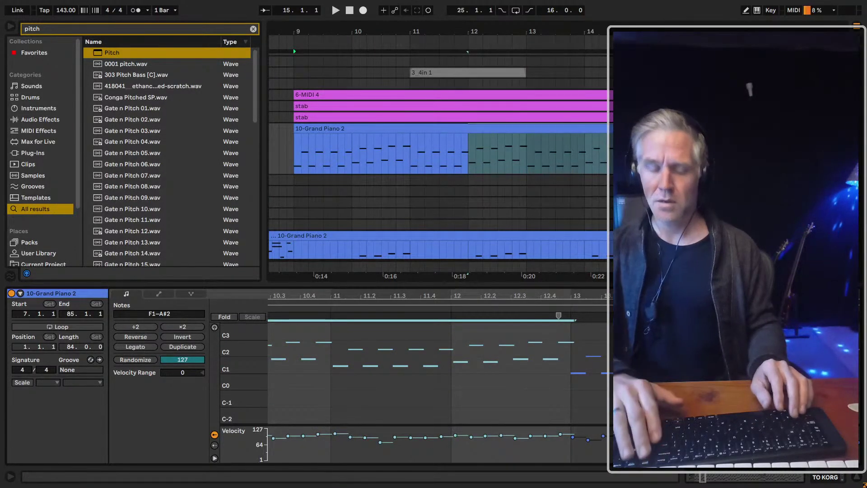
key("minus")
key("minus")
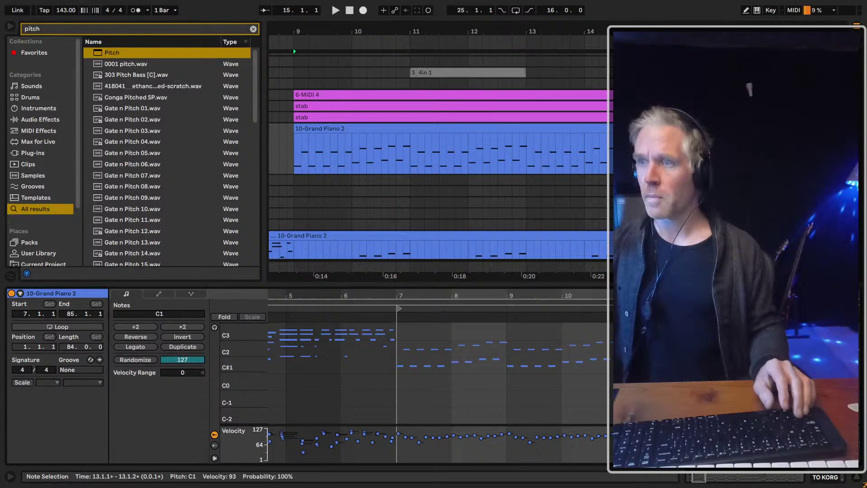
key("ctrl+a")
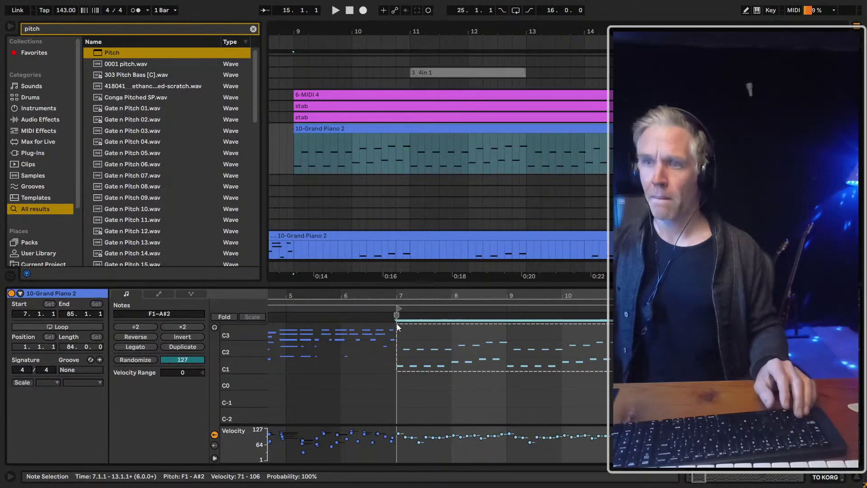
key("ctrl+shift+u")
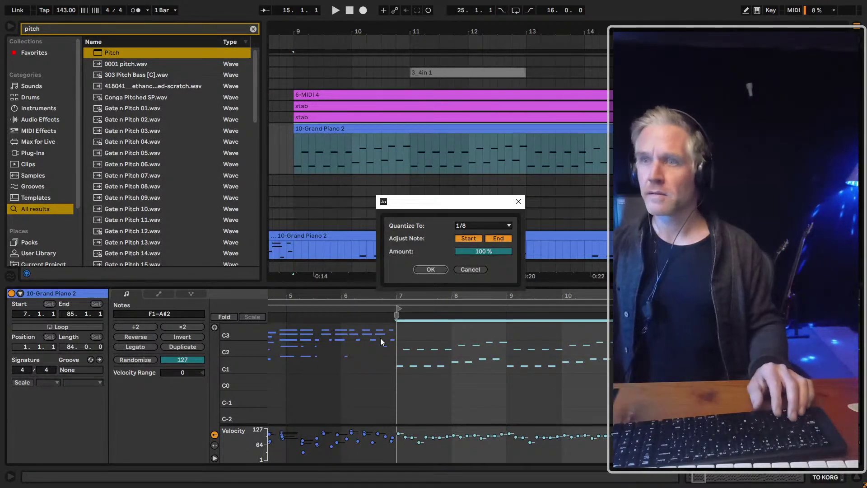
left_click(424, 267)
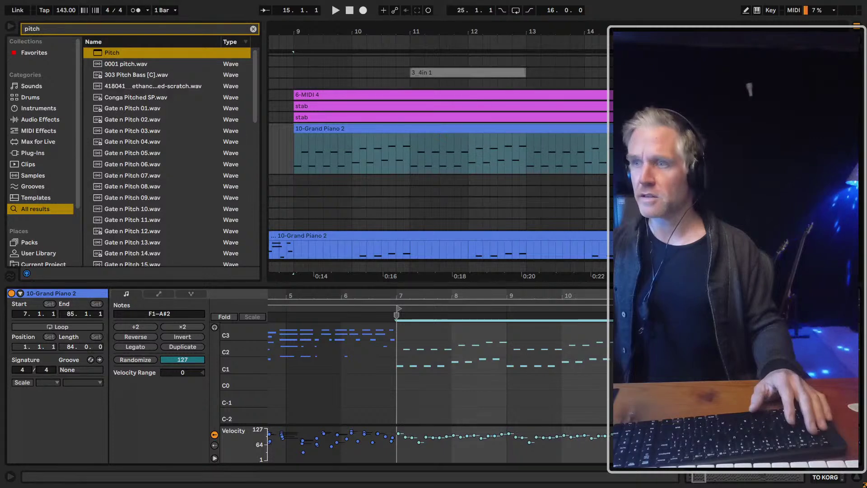
Play the end of the phrase and delete the long sustained notes in the clip's bar 14
key("space")
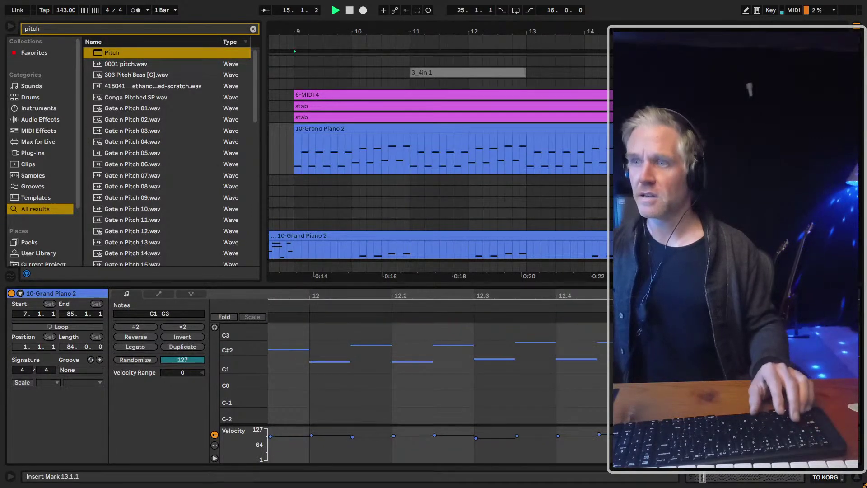
mouse_move(390, 292)
left_mouse_down()
mouse_move(390, 284)
mouse_move(389, 292)
left_mouse_up()
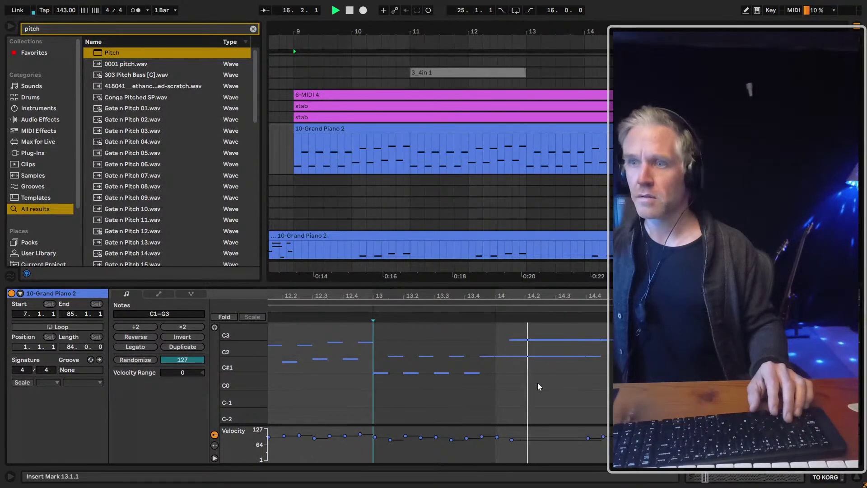
key("space")
left_click_drag(540, 382, 562, 326)
key("Delete")
left_click_drag(570, 372, 607, 339)
key("Delete")
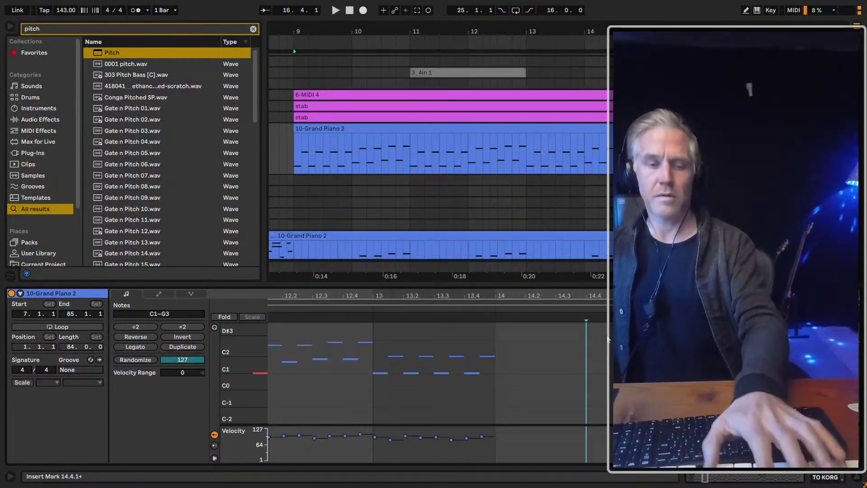
Enable punch-in and punch-out, loop the emptied bar 16 in the arrangement, and play it back
key("x")
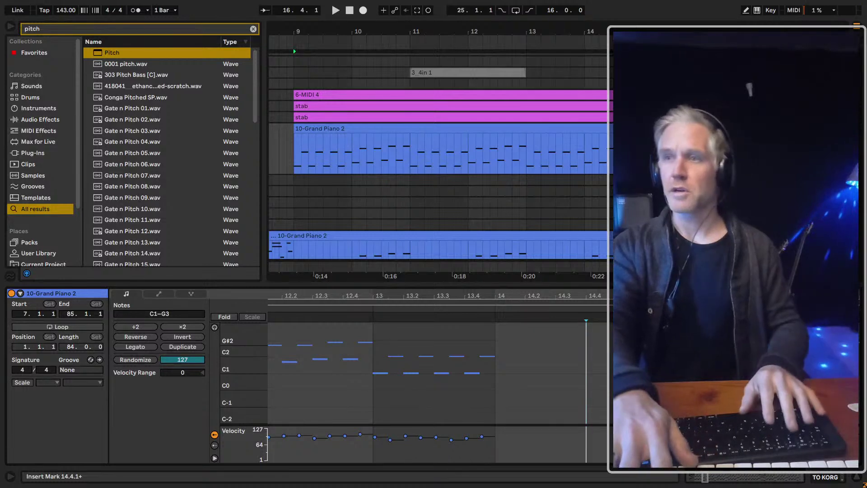
key("space")
key("space")
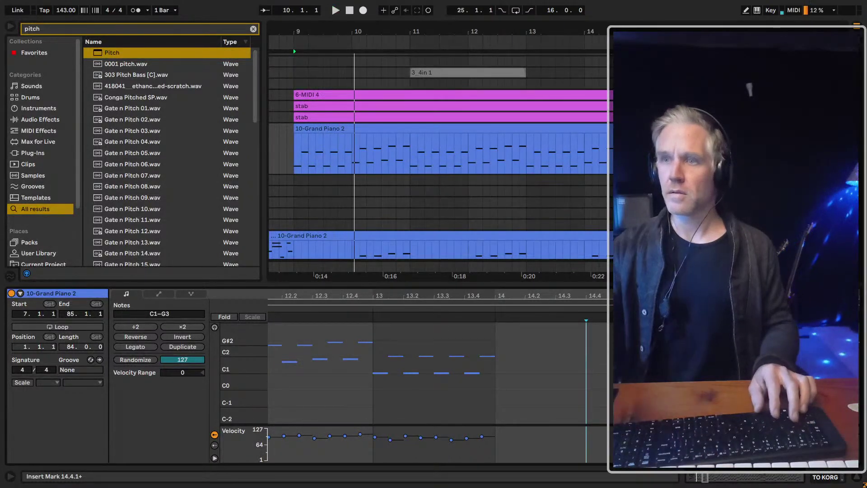
key("minus")
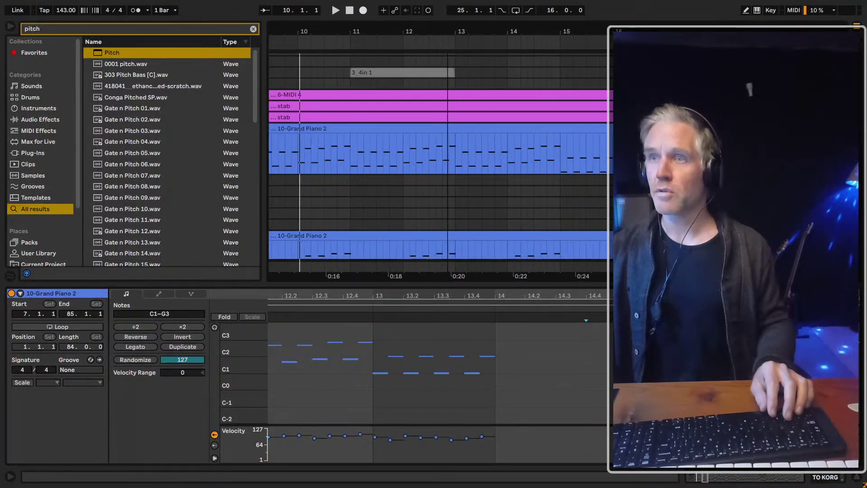
left_click_drag(505, 161, 537, 161)
left_click(518, 12)
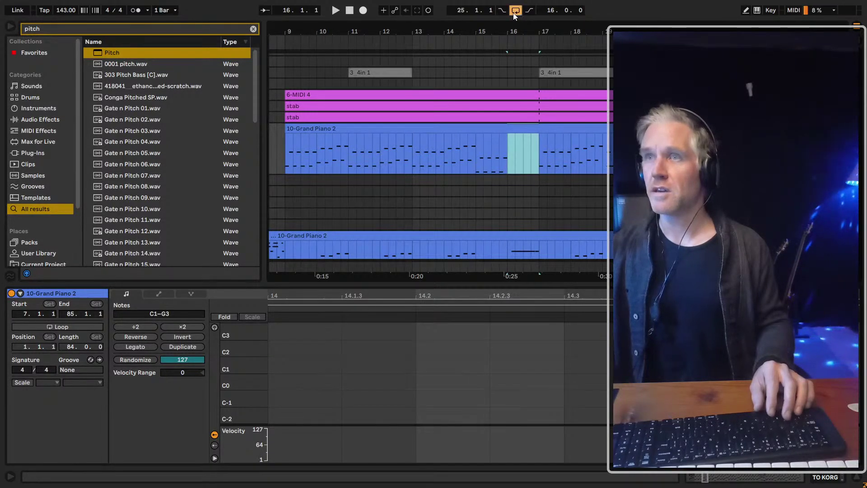
left_click(517, 13)
left_click(477, 162)
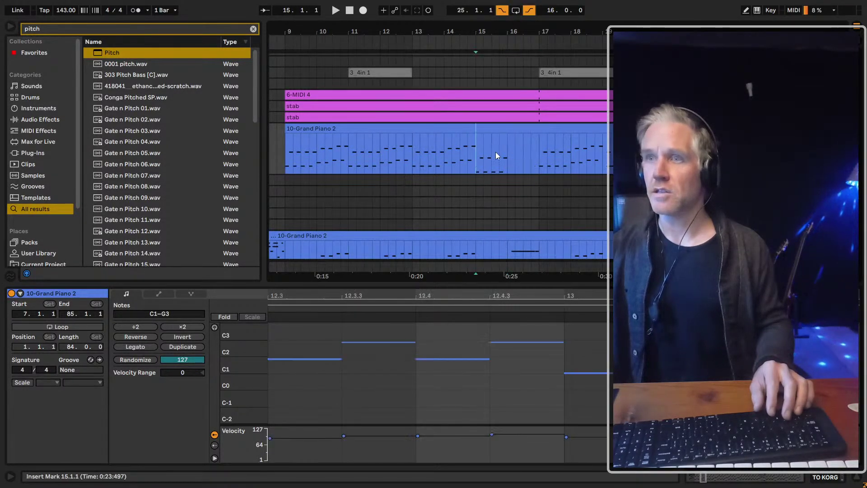
left_click_drag(508, 153, 542, 158)
key("ctrl+l")
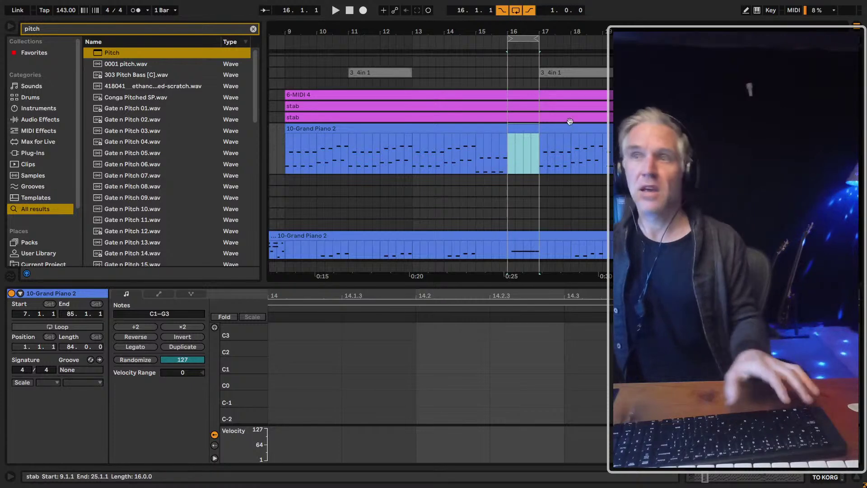
left_click_drag(528, 30, 443, 92)
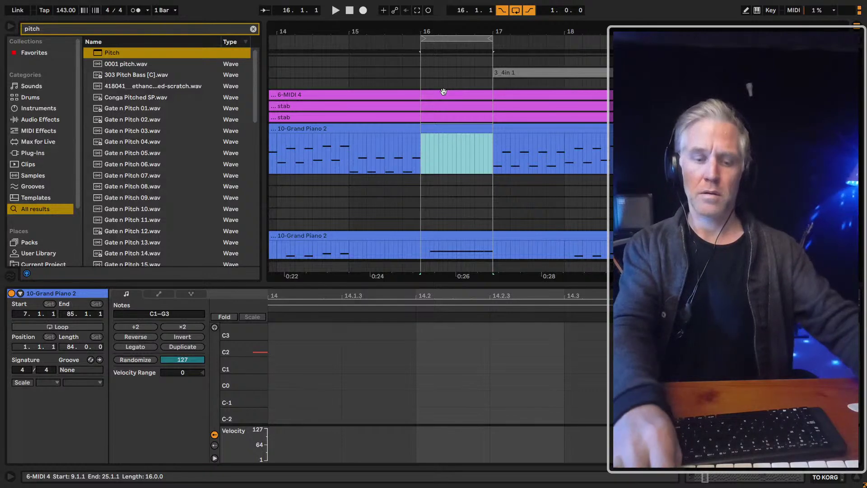
key("space")
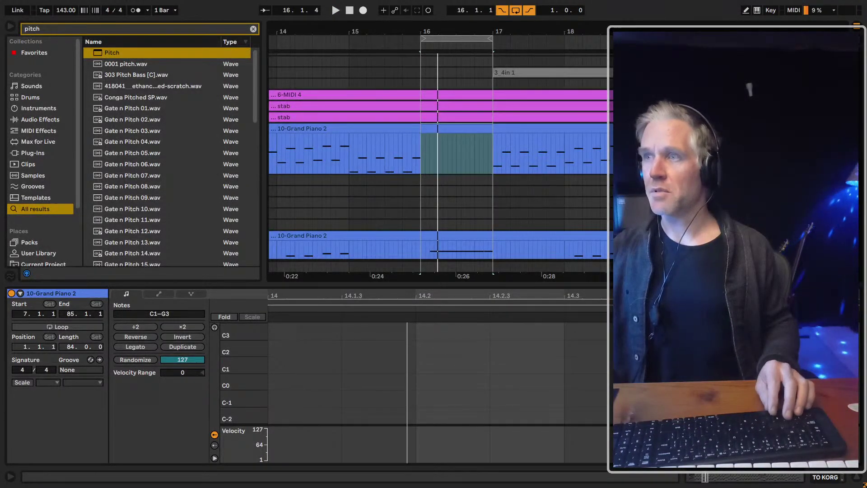
Record a descending phrase into bar 16 of the TO KORG track and quantize its notes
left_click(348, 152)
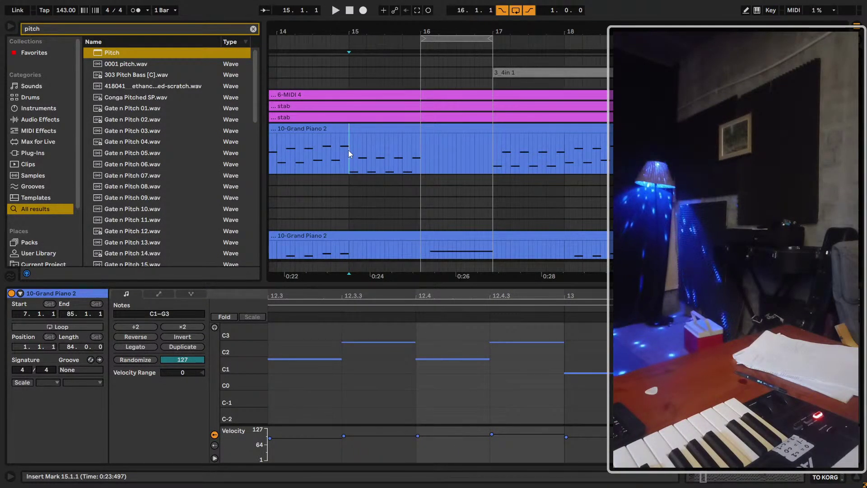
key("F9")
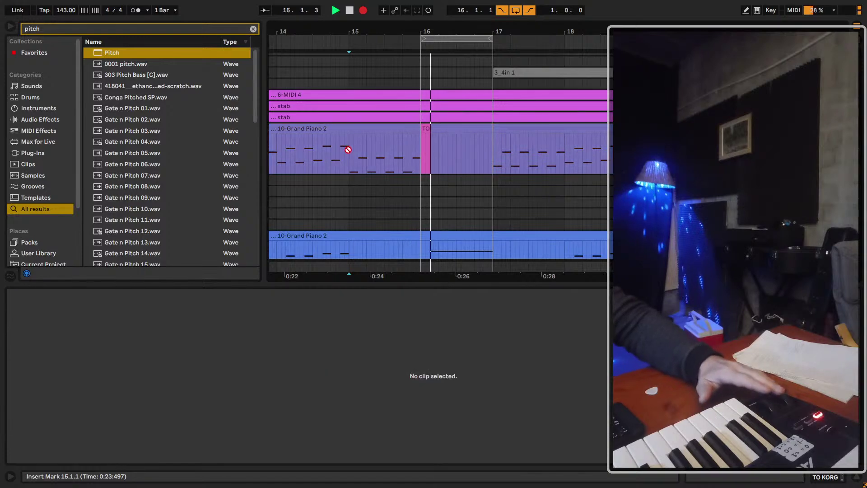
key("space")
left_click(349, 150)
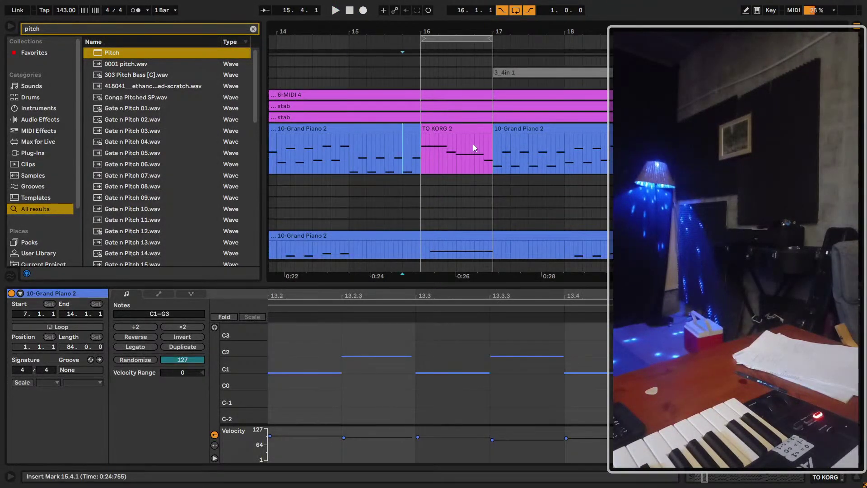
left_click(466, 130)
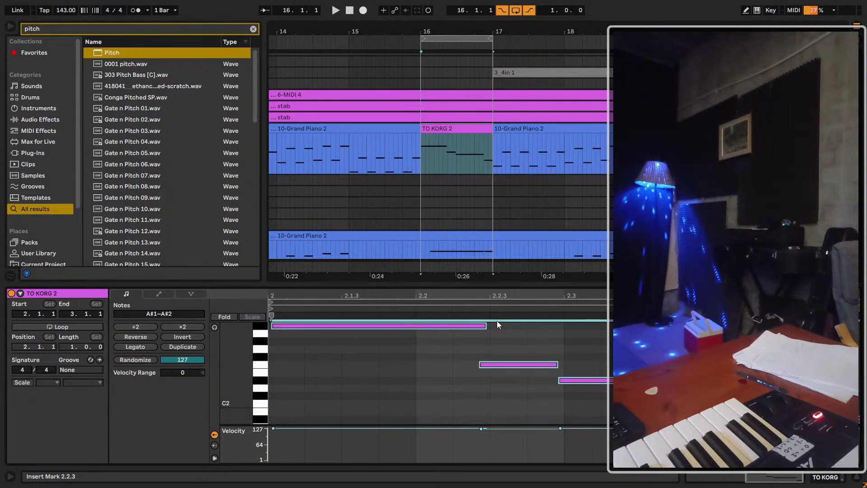
left_click(384, 161)
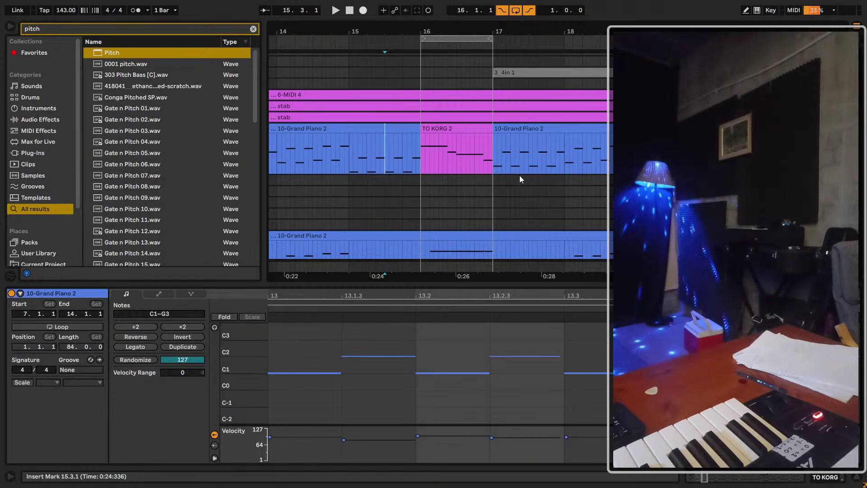
Turn off the arrangement loop and play through bar 16 to hear how the recorded phrase leads into bar 17
key("space")
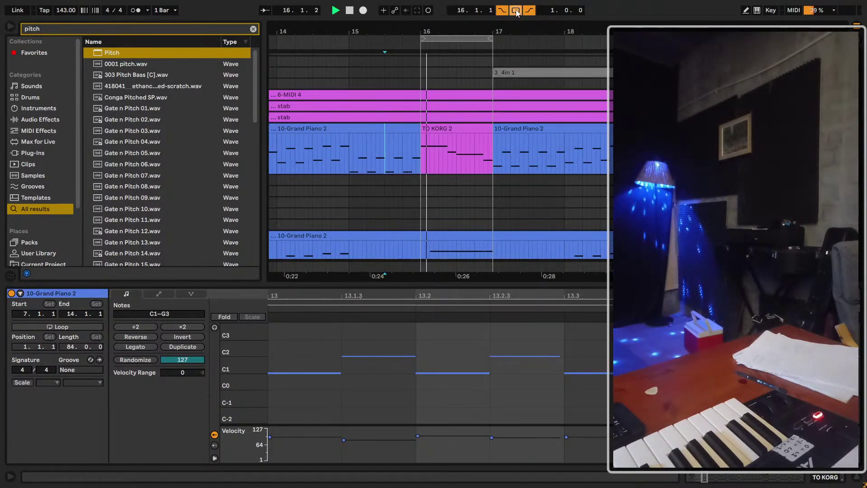
left_click(517, 12)
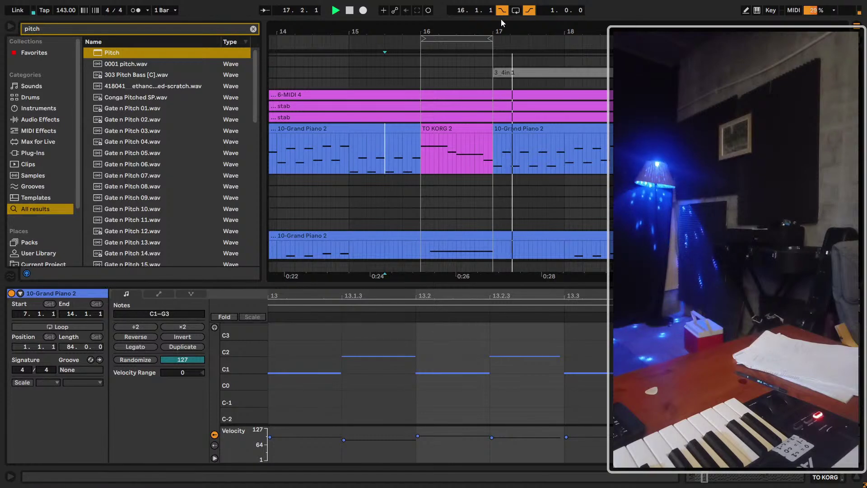
key("space")
key("minus")
key("minus")
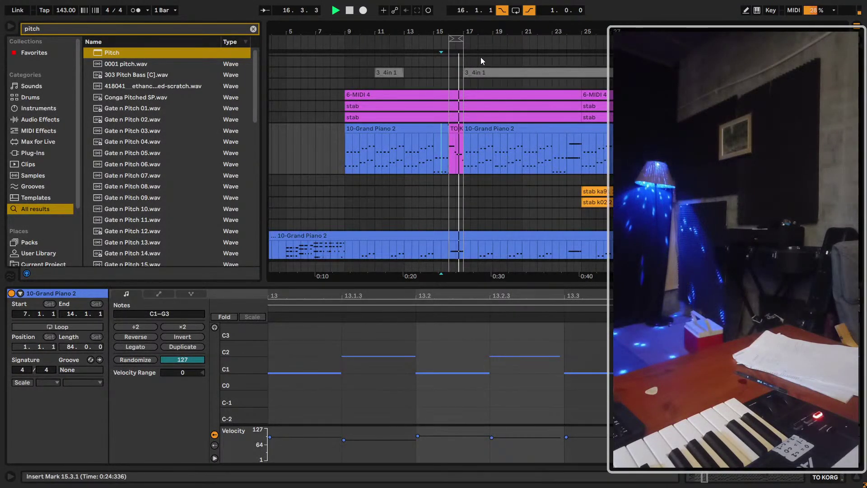
key("plus")
key("plus")
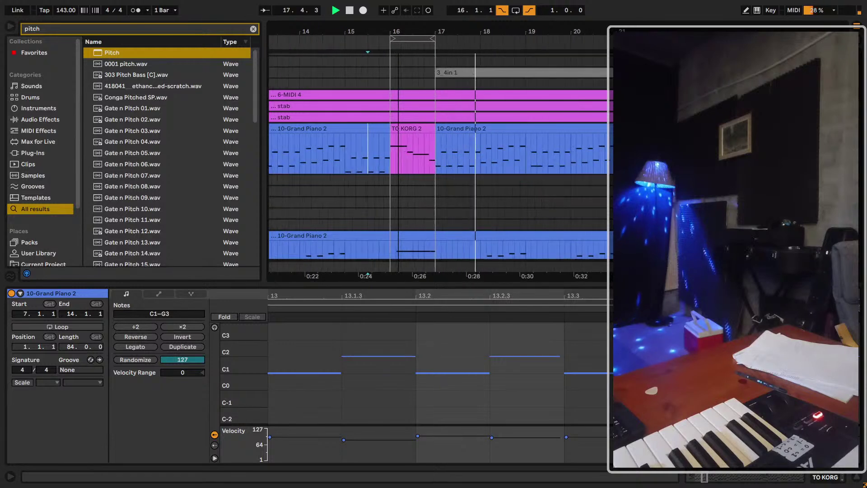
key("space")
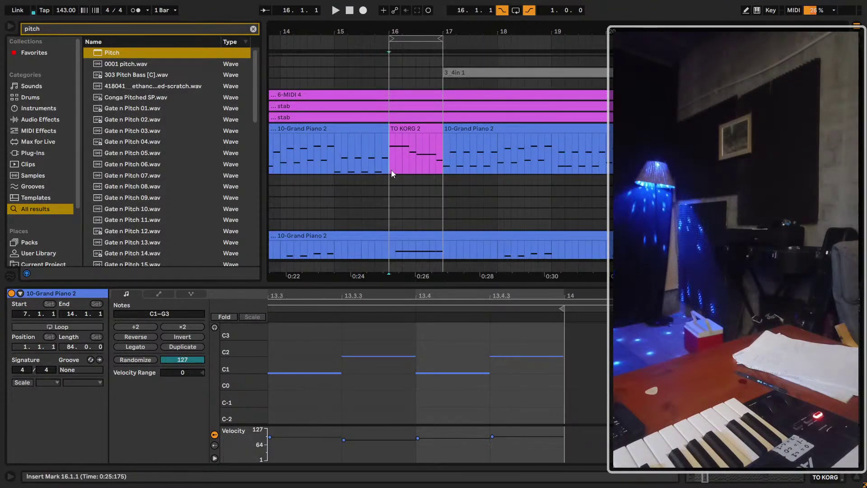
left_click(388, 155)
key("space")
left_click_drag(434, 296, 434, 246)
In the recorded TO KORG clip, lower the first long note to G#2 and play it from bar 16
left_click(403, 129)
key("space")
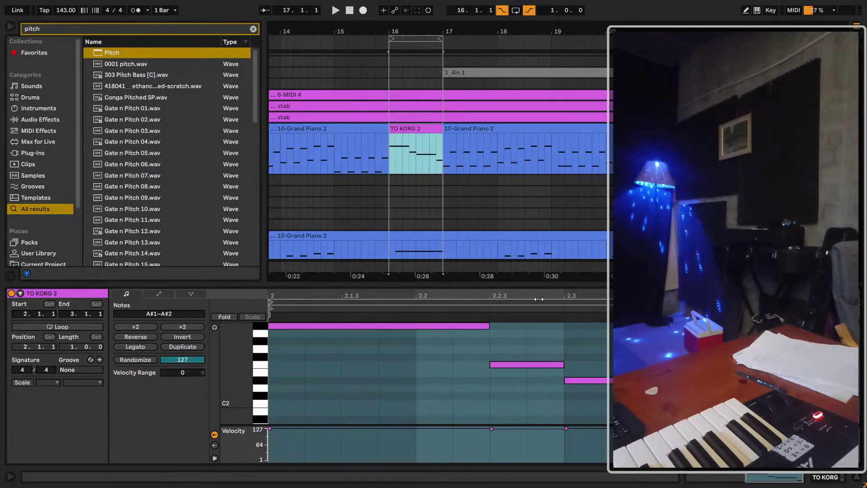
left_click(421, 313)
left_click(425, 333)
key("space")
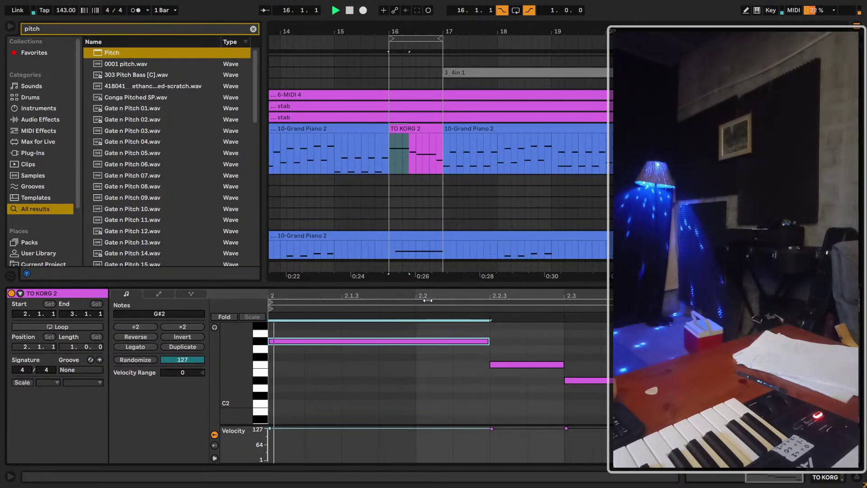
Lower the first long note of the bar 16 phrase to G#1 and play the transition, also starting just before bar 16
key("shift+Down")
key("Down")
key("space")
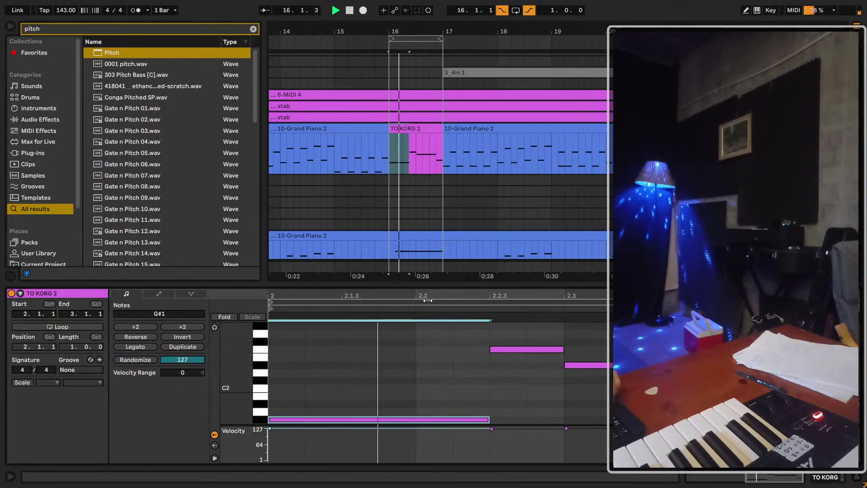
key("space")
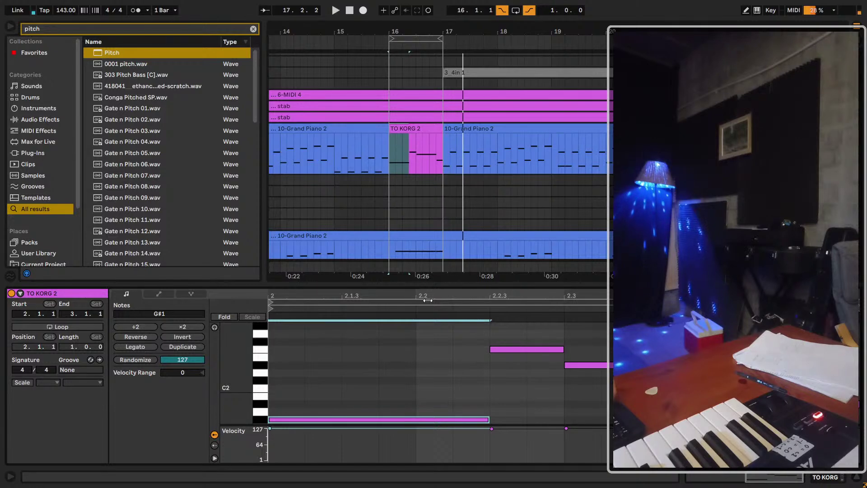
left_click(376, 161)
key("space")
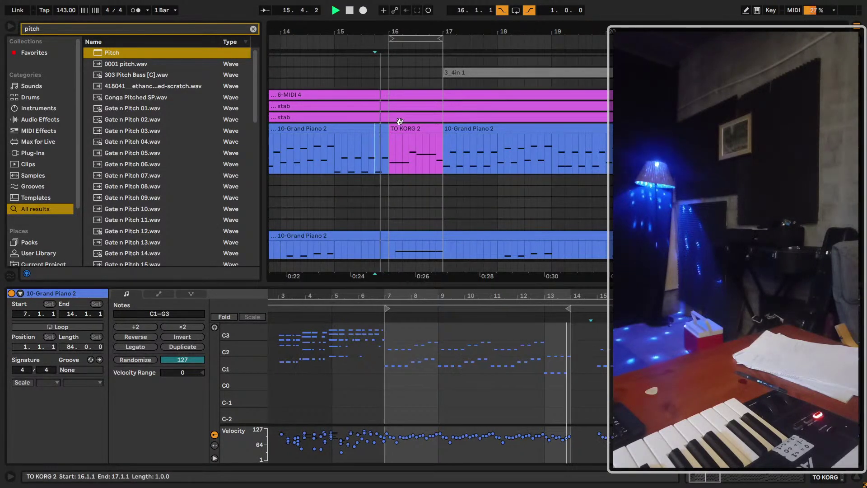
key("space")
Try to split the F2 note at 2.2.3 into two shorter repeated notes, then play through the original phrase into bar 17
left_click(554, 351)
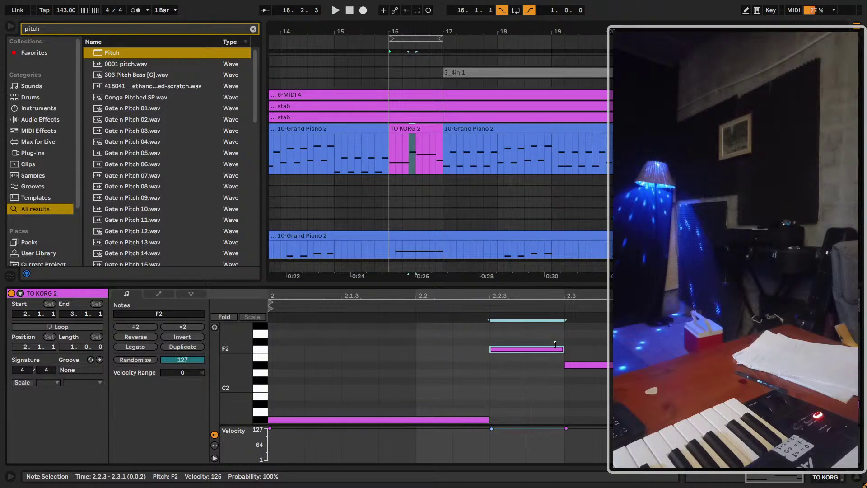
left_click_drag(561, 350, 515, 354)
key("ctrl+d")
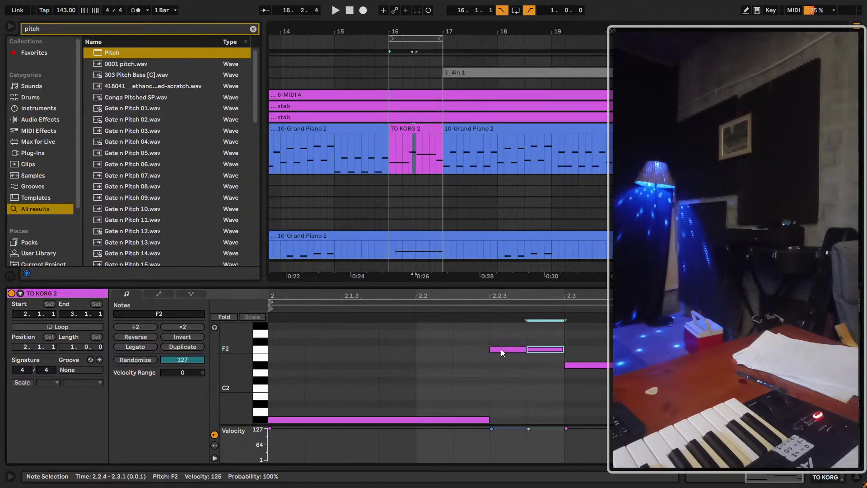
key("space")
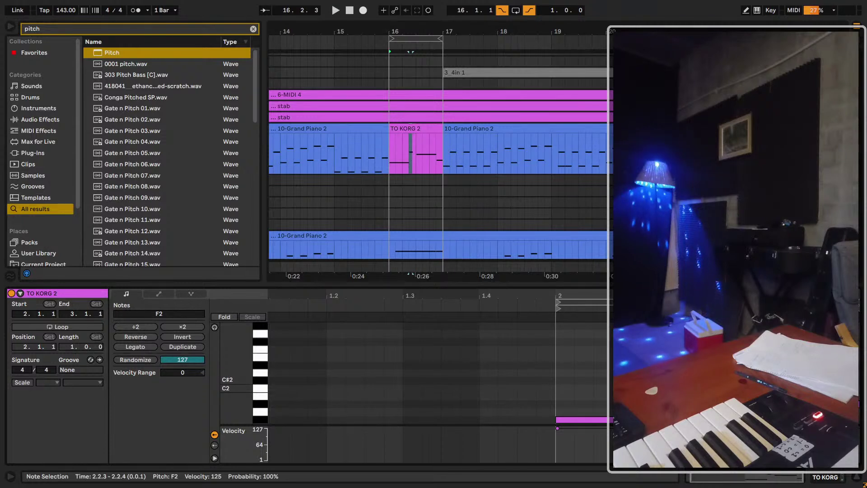
key("space")
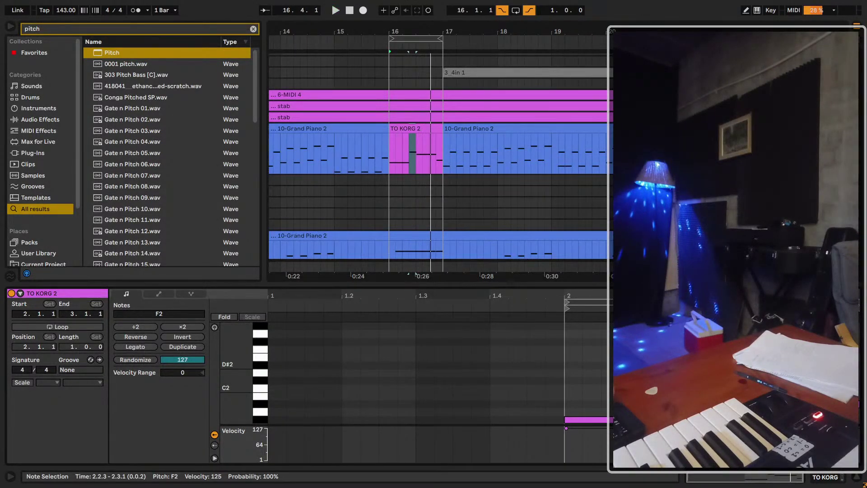
key("alt+Right")
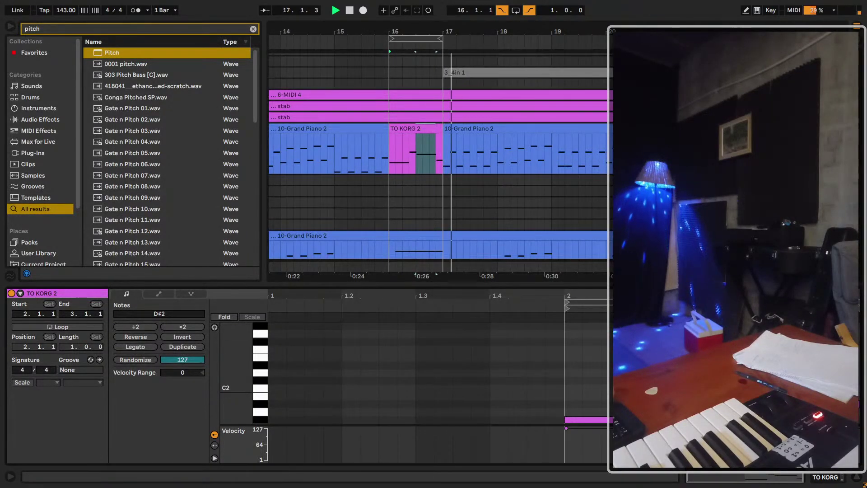
Copy the TO KORG 2 transition clip from bar 16 into bar 24 and play the passage leading up to it
left_click_drag(434, 33, 352, 16)
left_click_drag(334, 129, 521, 131)
left_click_drag(365, 149, 530, 129)
key("ctrl+z")
left_click(332, 129)
scroll(447, 158, "left", 5)
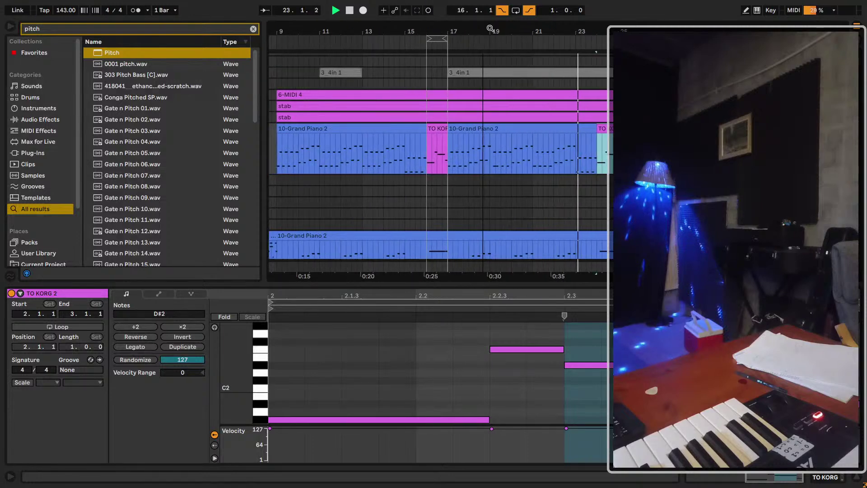
key("space")
Consolidate the piano clip and the bar 16 transition phrase into one eight-bar clip from bar 9 to bar 17
left_click_drag(453, 155, 278, 139)
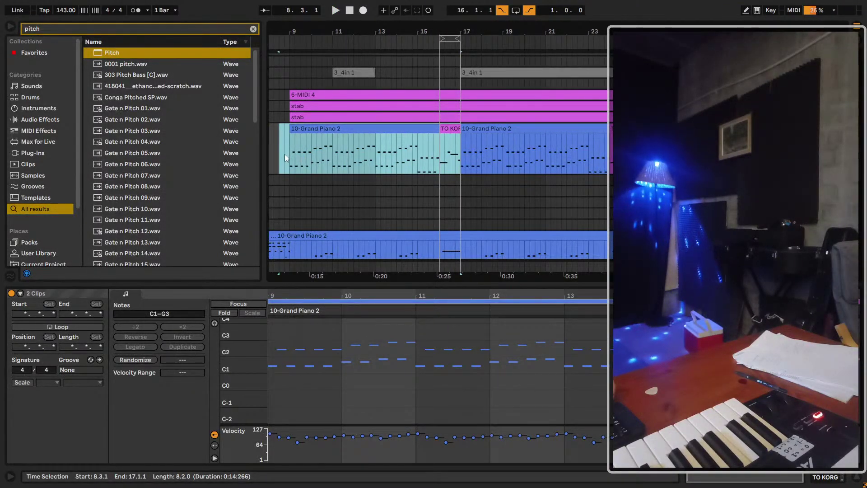
double_click(290, 155)
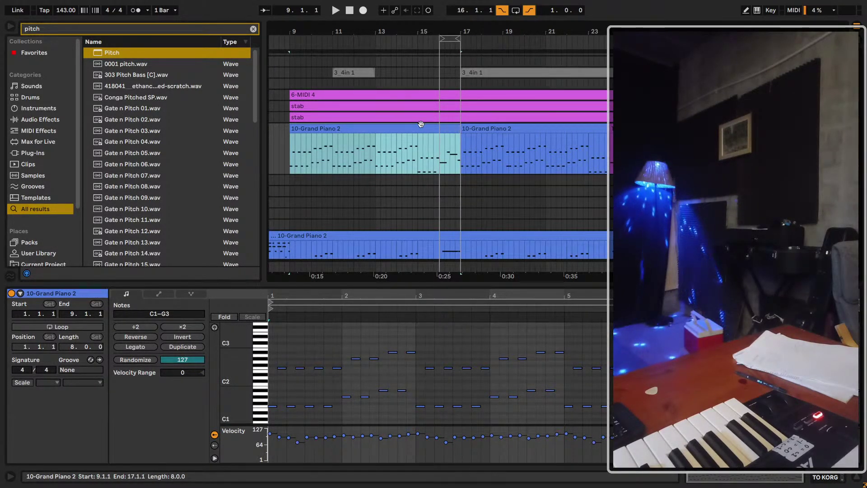
left_click_drag(417, 129, 573, 131)
key("ctrl+z")
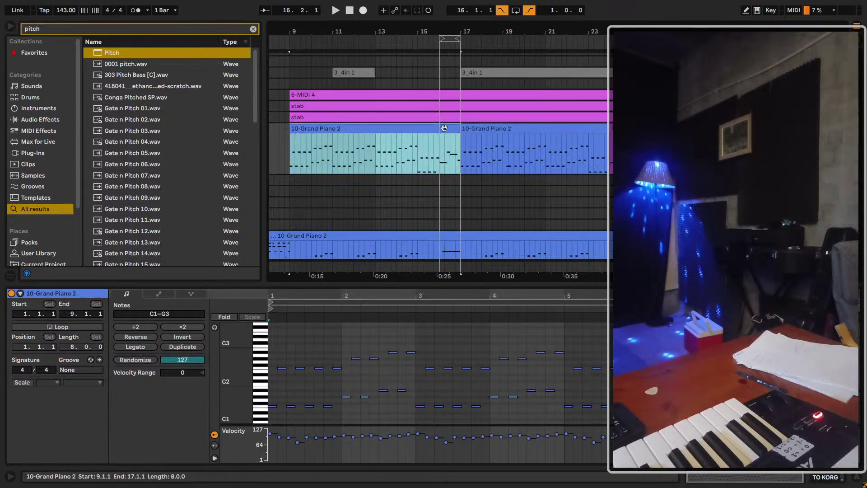
Turn on looping for the consolidated eight-bar clip and extend it so it repeats up to bar 25
left_click(97, 327)
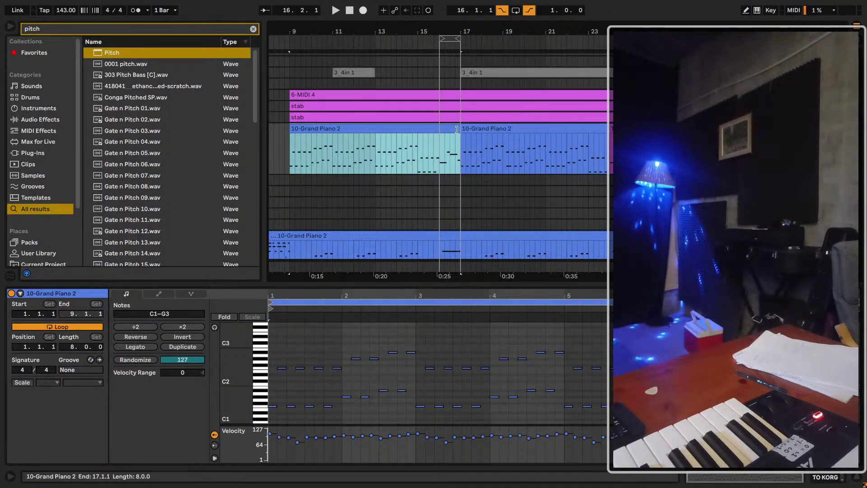
left_click_drag(456, 130, 621, 131)
left_click(621, 130)
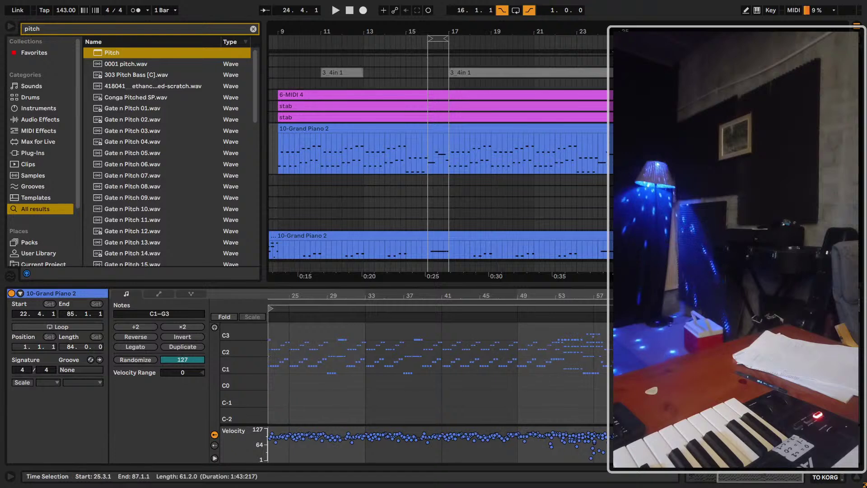
key("space")
left_click(404, 144)
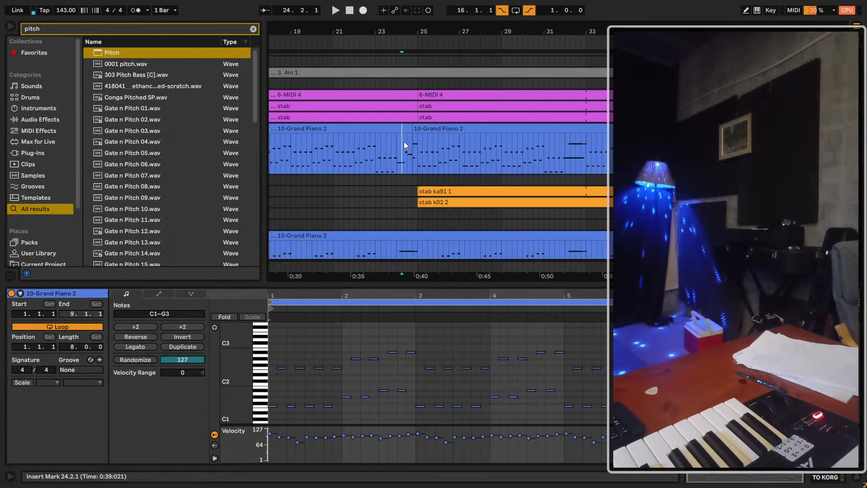
left_click(416, 128)
left_click_drag(419, 128, 416, 41)
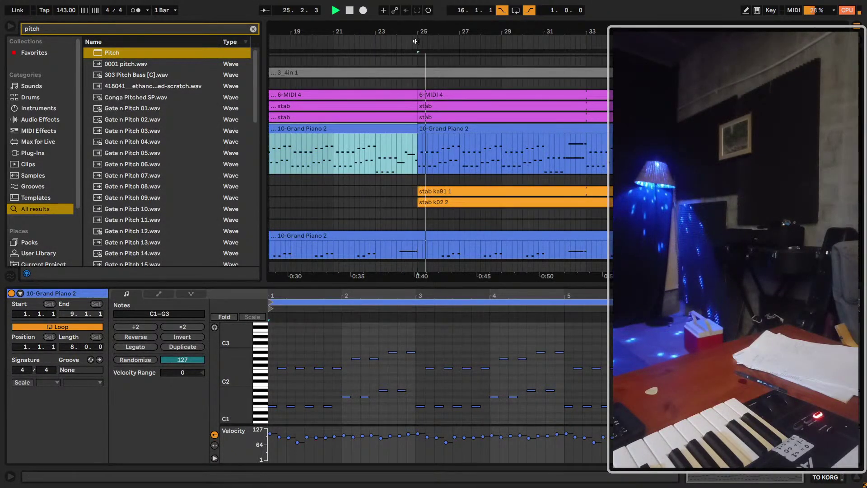
Split the extended clip at 24.1.1, delete its bar 24 section and set the arrangement loop to that empty bar
key("plus")
left_click(367, 150)
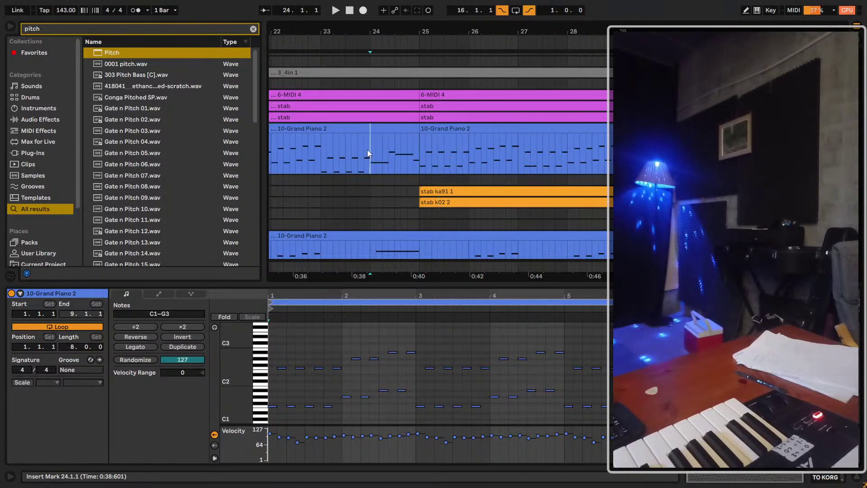
key("space")
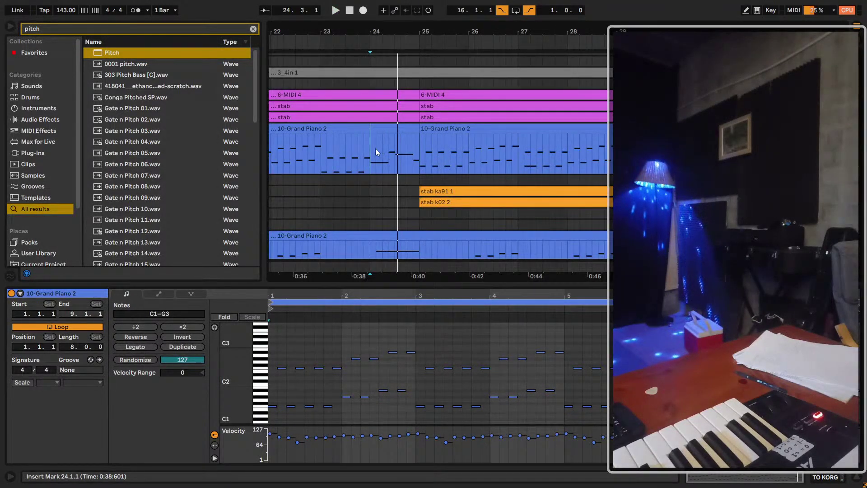
key("space")
key("space")
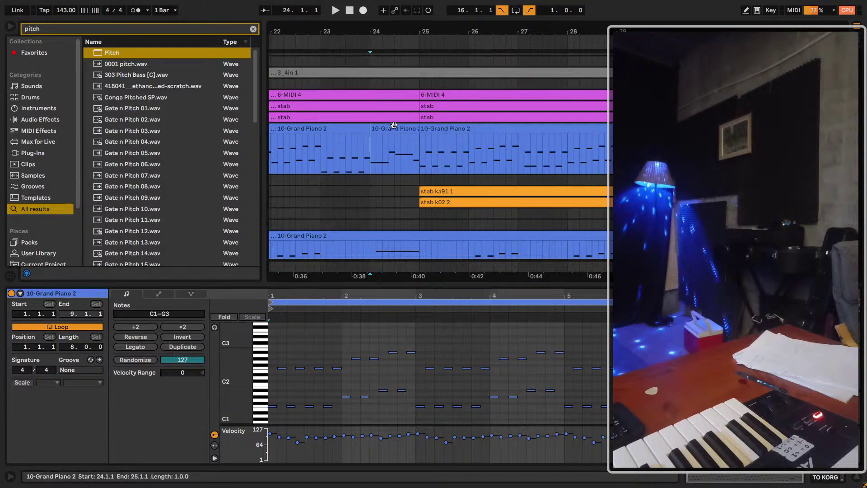
key("Delete")
key("ctrl+l")
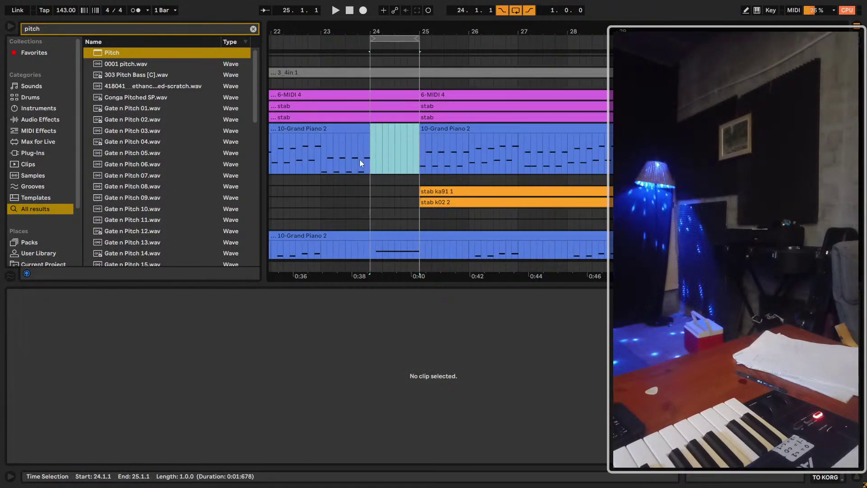
Try a recording take into the looped bar 24 starting from bar 23, undo it and rehearse with playback
left_click(314, 150)
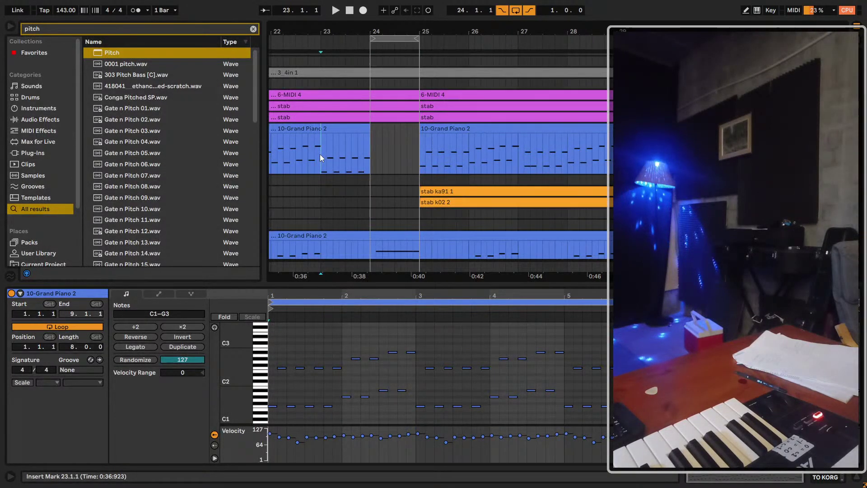
key("F9")
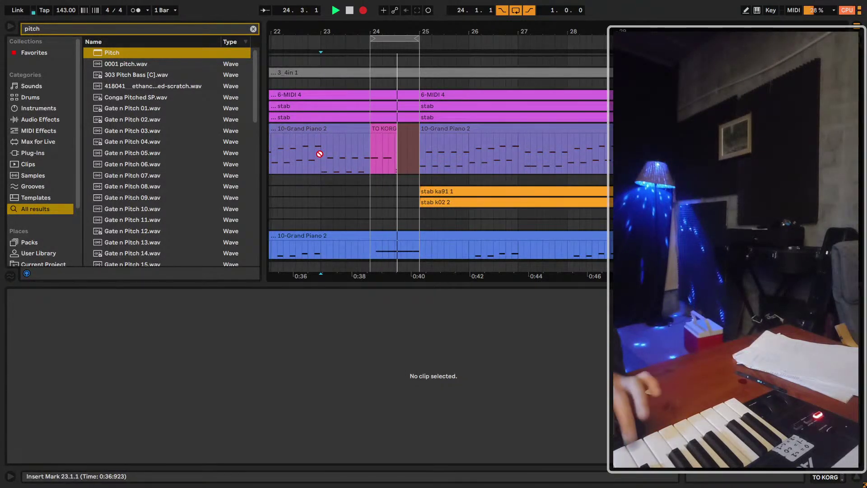
key("space")
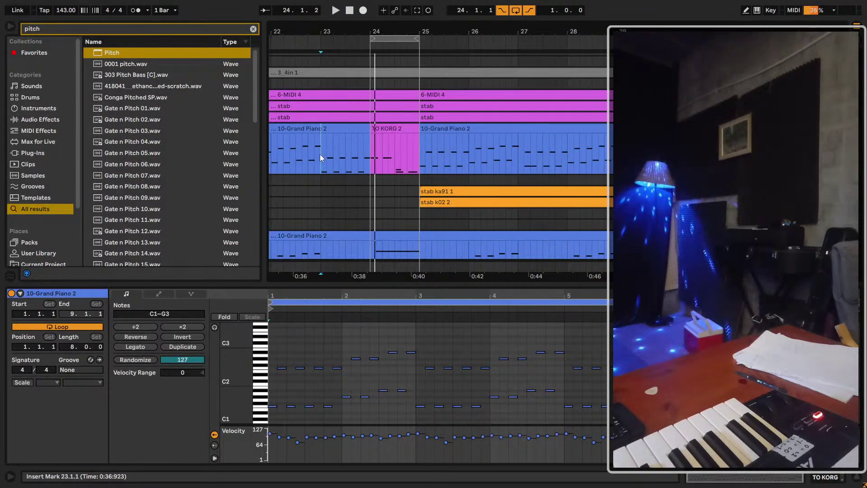
key("ctrl+z")
key("space")
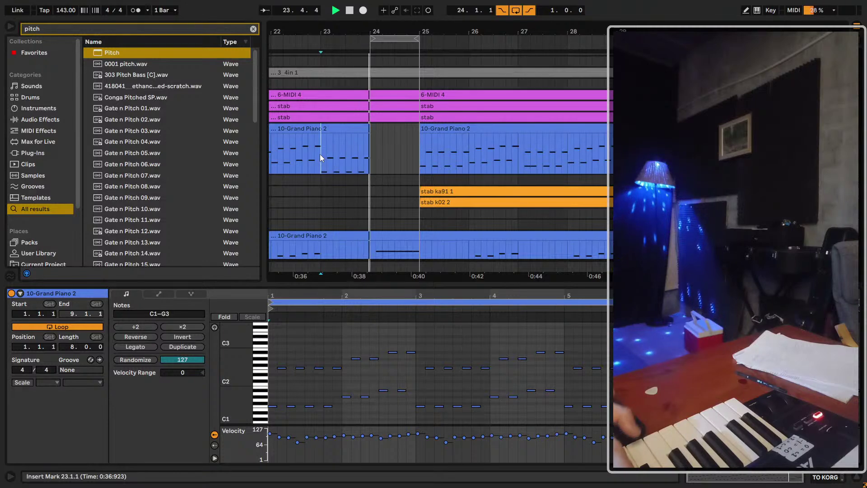
key("space")
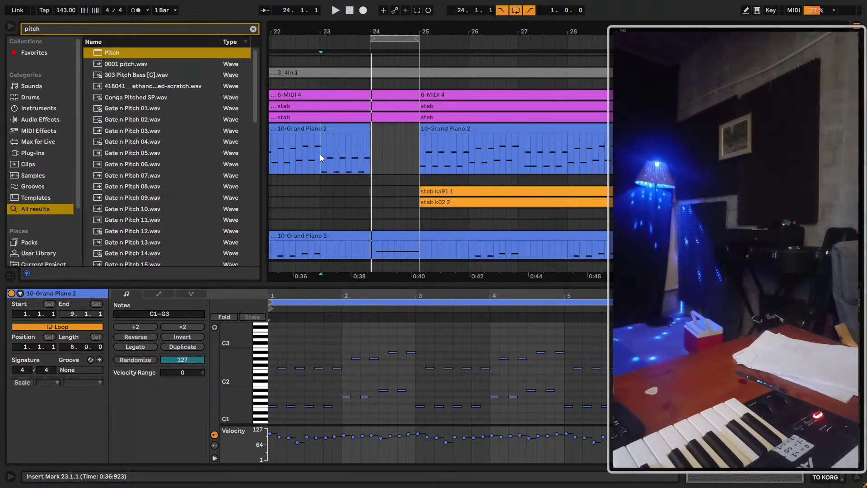
Record a phrase of repeated low C1 notes into bar 24 of the TO KORG track, starting playback from bar 23
key("space")
key("F9")
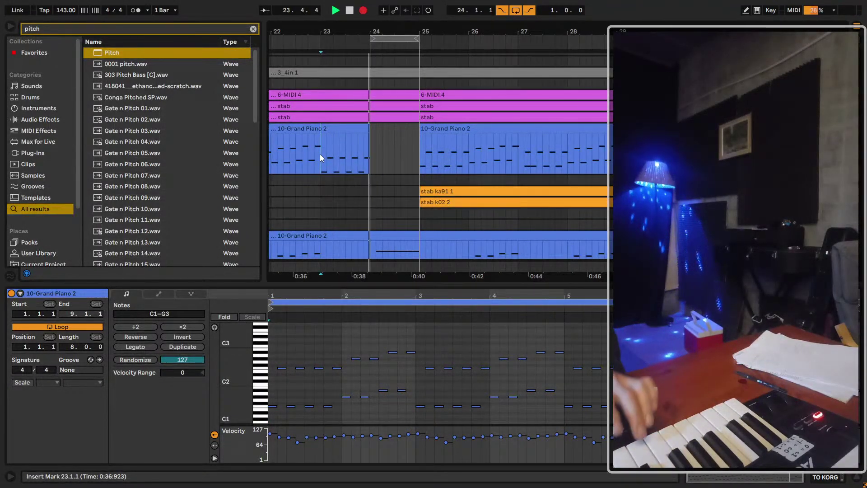
left_click(320, 154)
key("space")
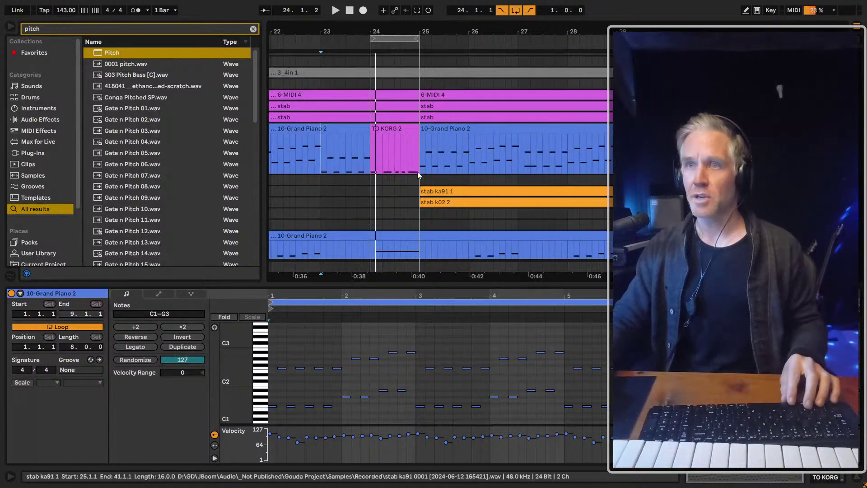
Play the recorded bar 24 phrase from 23.4.1 and turn off the arrangement loop to hear it lead into bar 25
left_click(359, 151)
key("space")
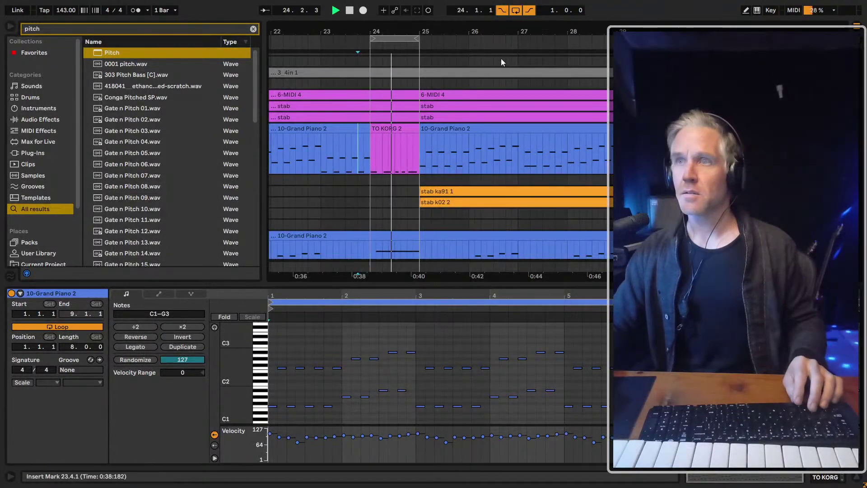
left_click(516, 10)
key("space")
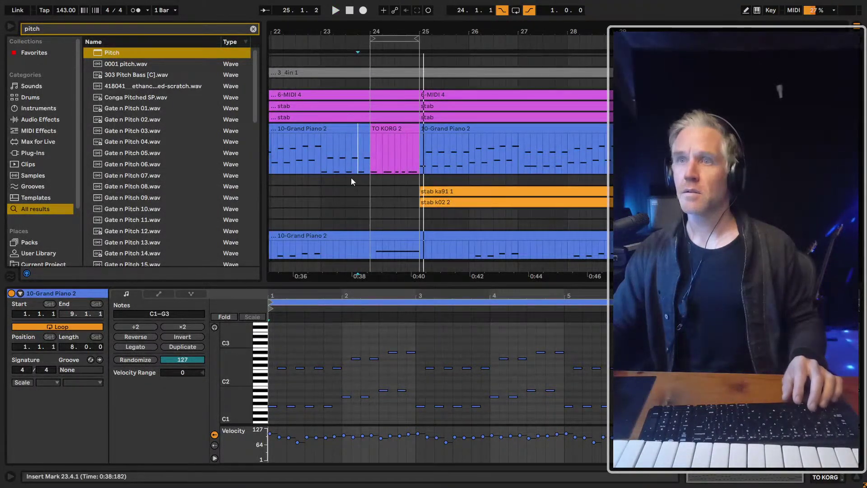
In the bar 24 clip, shift the last C1 note to 2.4.2, raise it an octave to C2 and play into bar 25
left_click(407, 128)
key("ctrl+a")
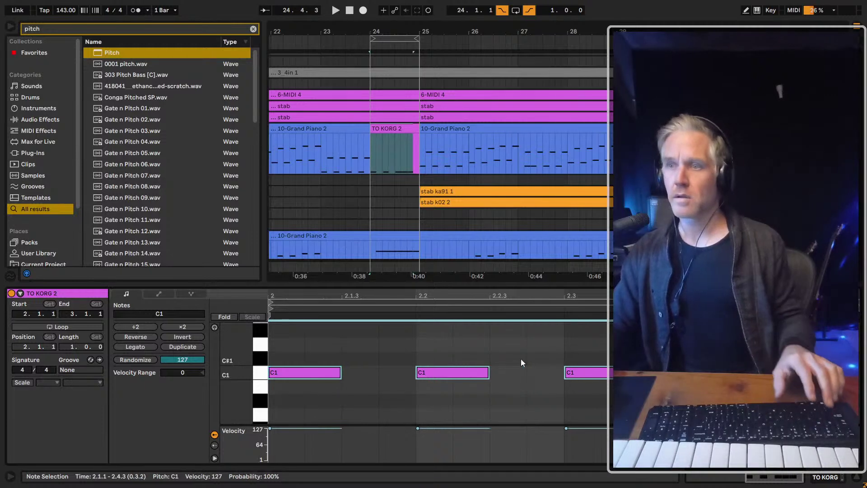
left_click(601, 357)
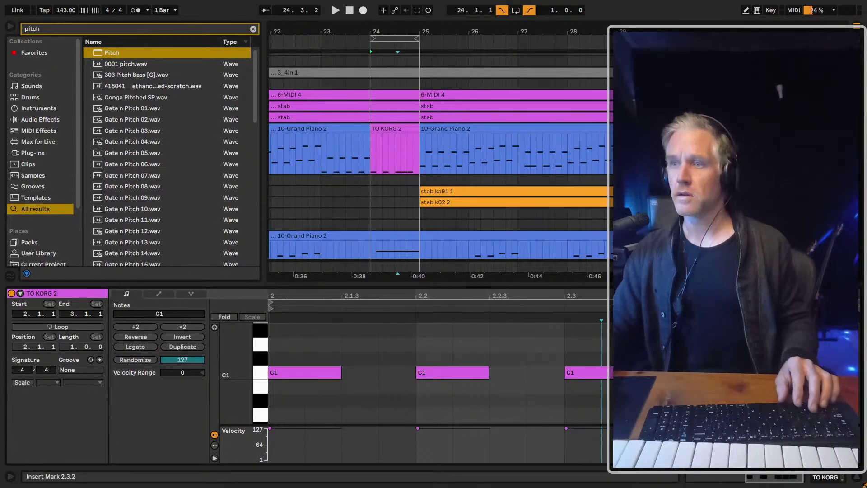
key("Right")
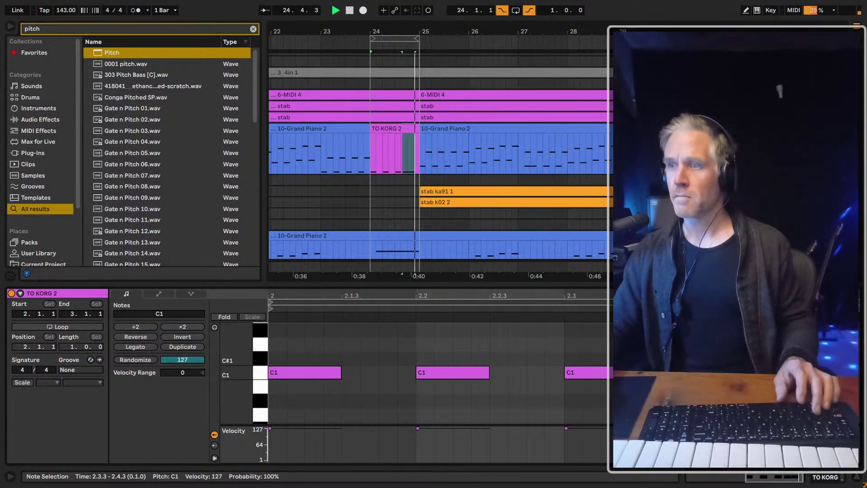
key("Right")
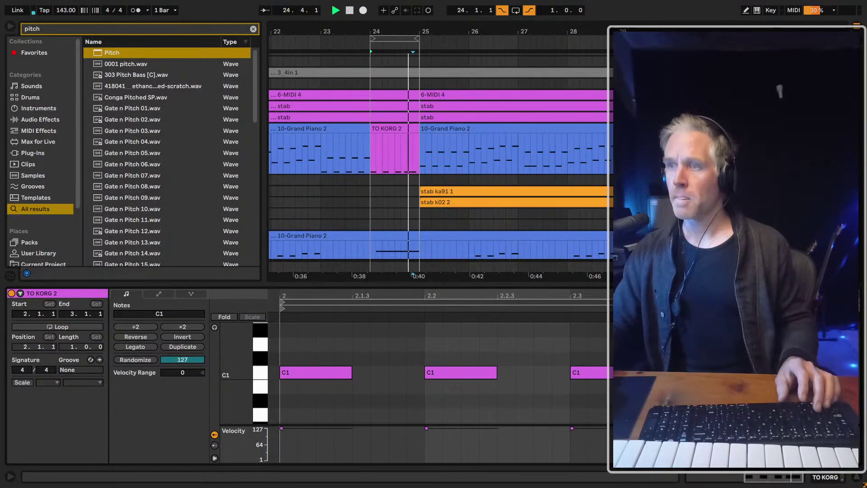
key("shift+Up")
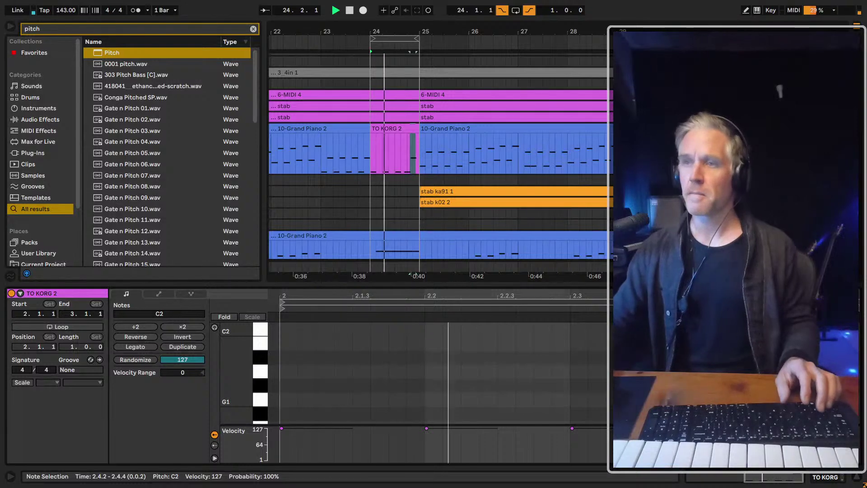
key("space")
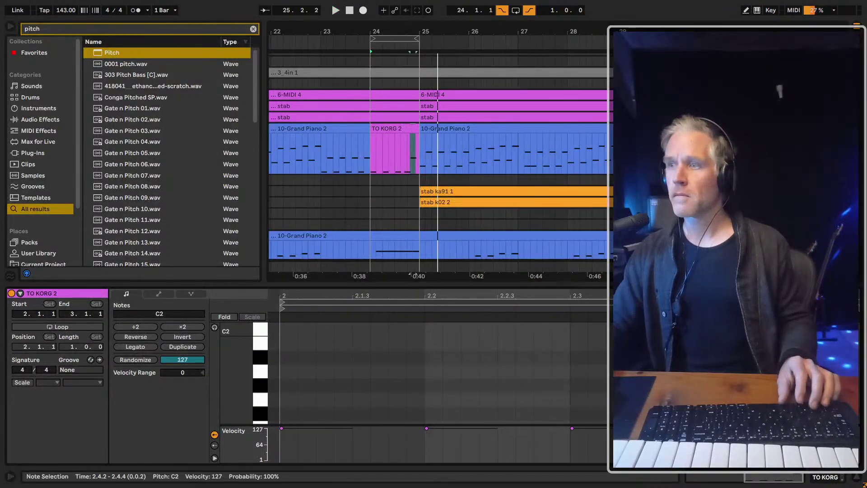
Play the arrangement from bar 24 through to about bar 36 to hear the edited KORG phrase lead into the next section
key("space")
key("space")
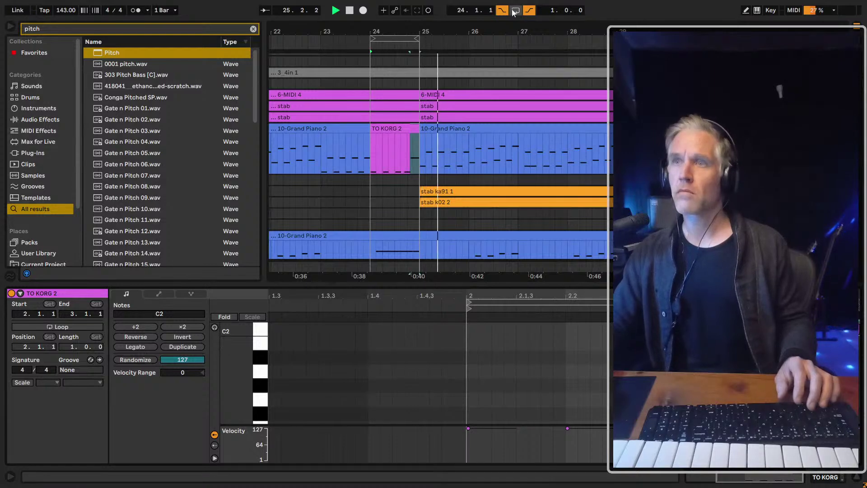
key("space")
key("space")
left_click_drag(524, 31, 478, 27)
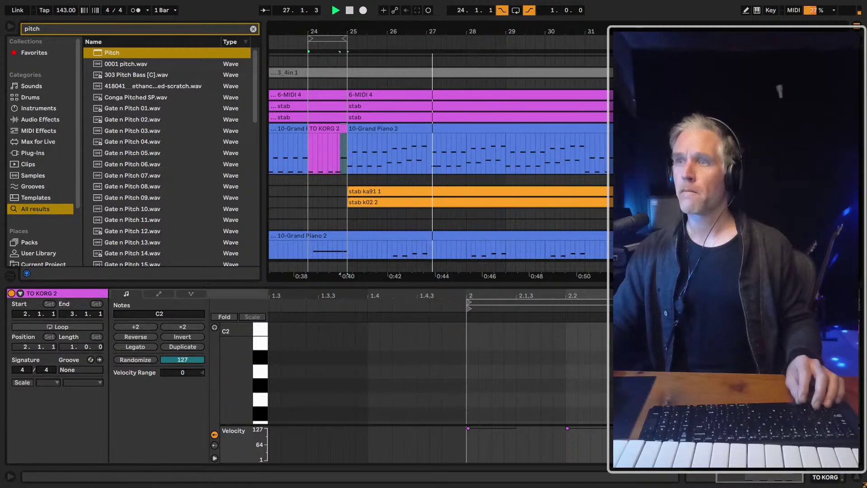
key("alt+u")
left_click_drag(465, 20, 523, 33)
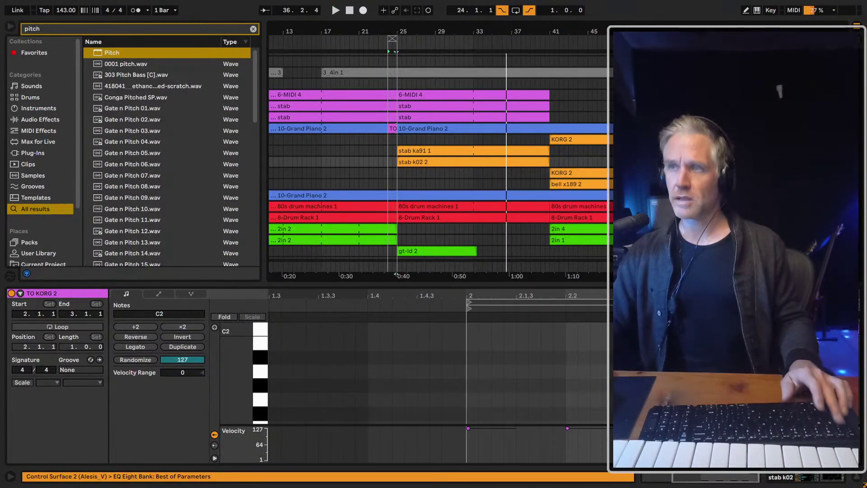
Set the EQ Eight output gain on the stab k02 track to -6 dB and play from bar 24
key("Tab")
key("Tab")
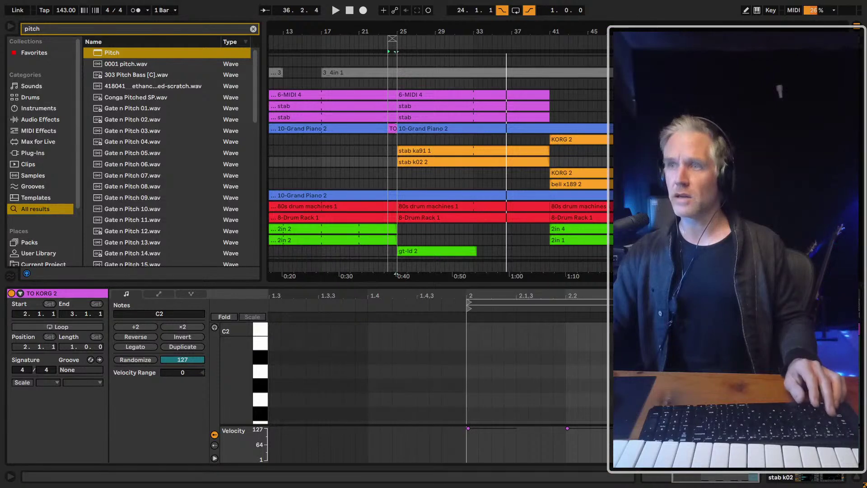
key("shift+Tab")
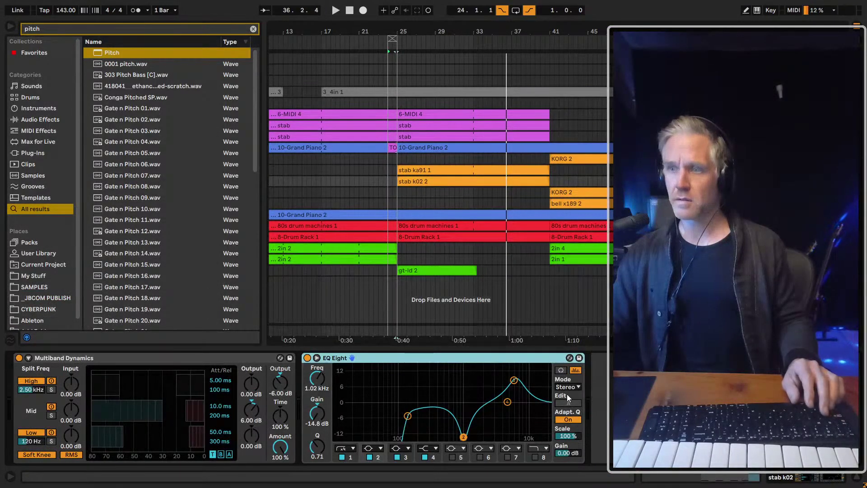
left_click(563, 455)
type("-6")
key("Return")
key("space")
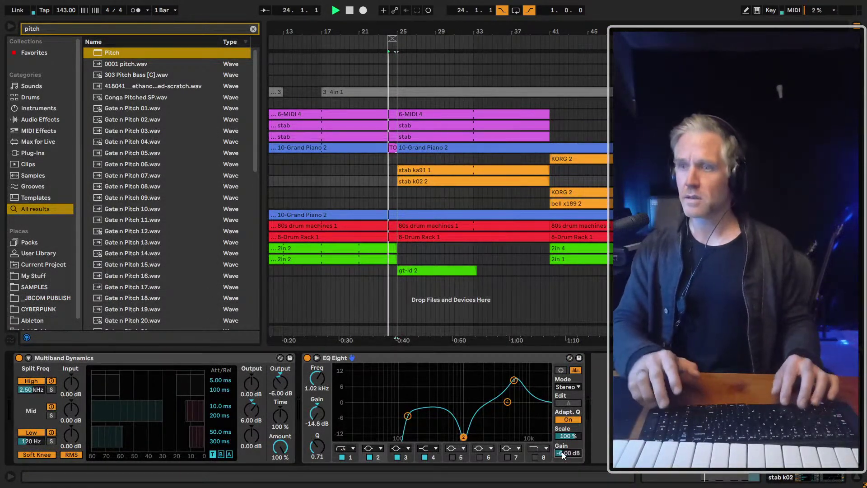
Listen on to about bar 39 while checking the stab ka91, stab k02 and BUS GT-ELEC effects and the mixer
key("Up")
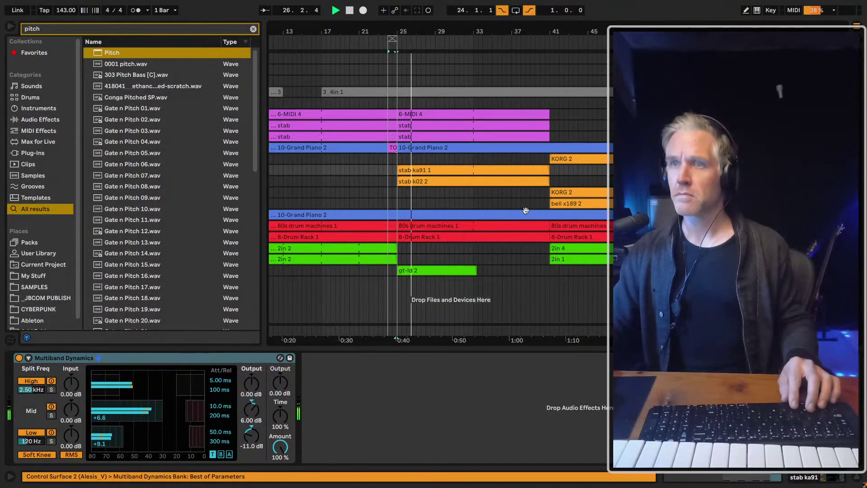
key("Down")
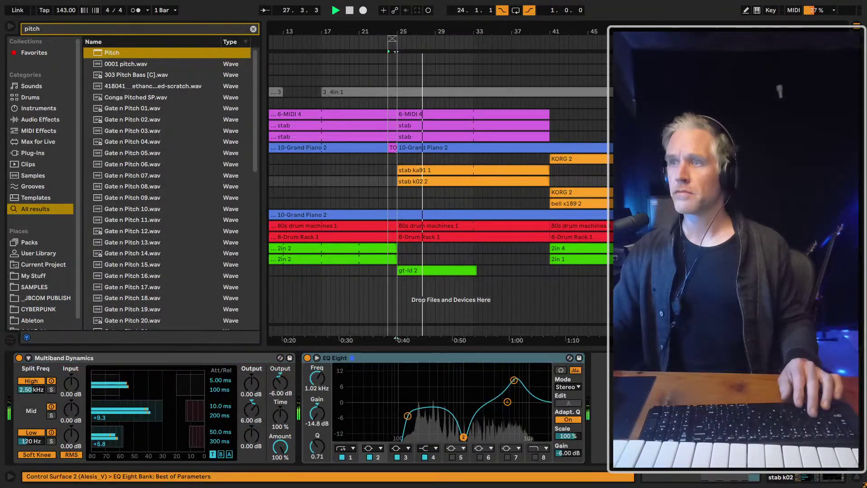
key("minus")
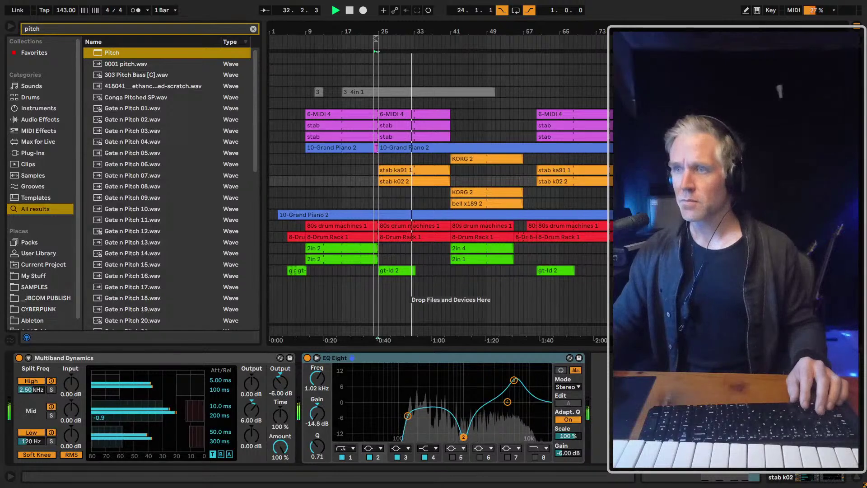
key("Up")
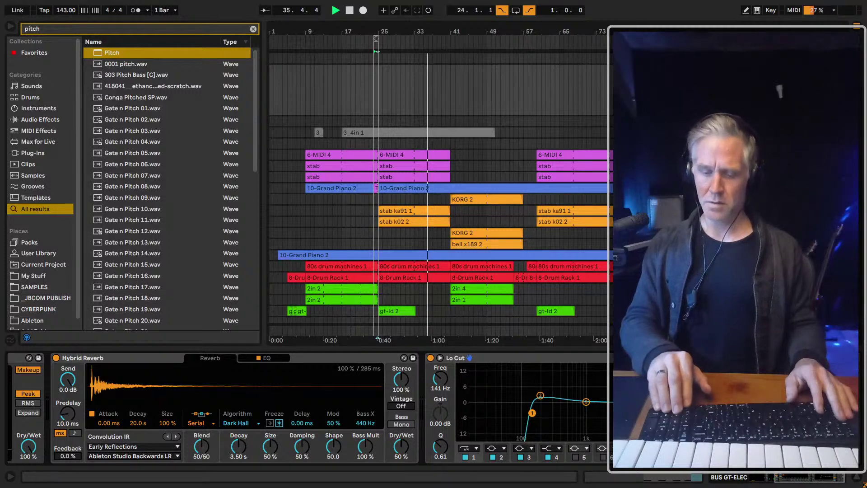
key("Tab")
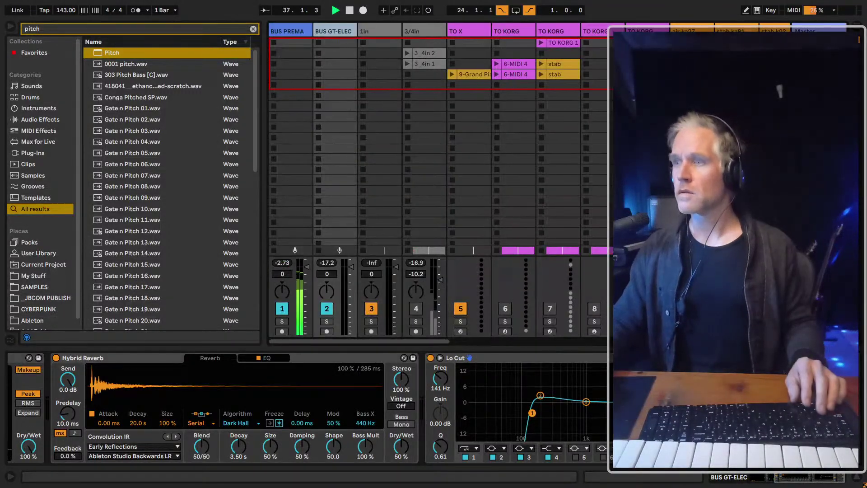
key("Tab")
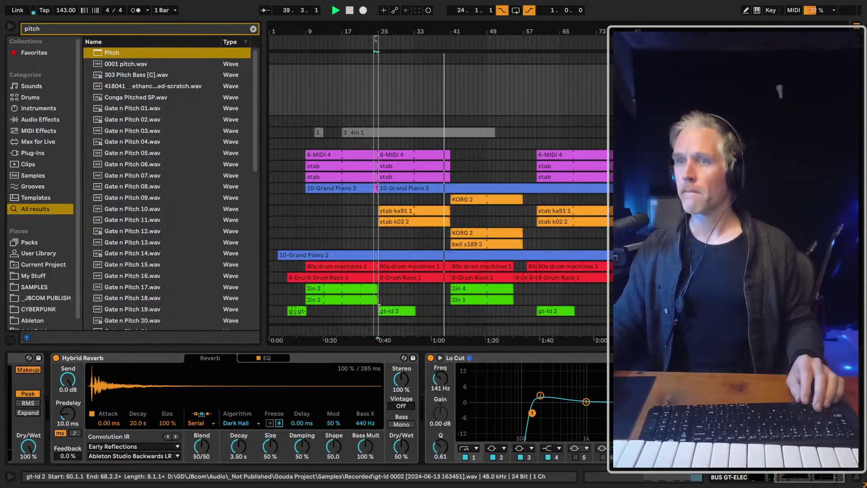
Copy the end of the bar 25 gt-ld 2 clip, from 31.1.1 to 33.3.1, to bar 39 on the same track
scroll(435, 101, "down", 1)
scroll(435, 100, "up", 3, "ctrl")
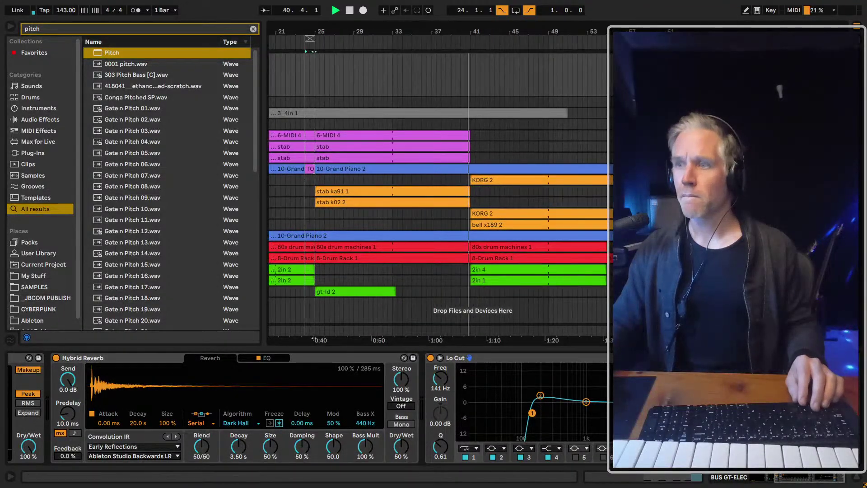
scroll(435, 100, "down", 2)
key("space")
left_click(373, 286)
left_click_drag(372, 283, 399, 283)
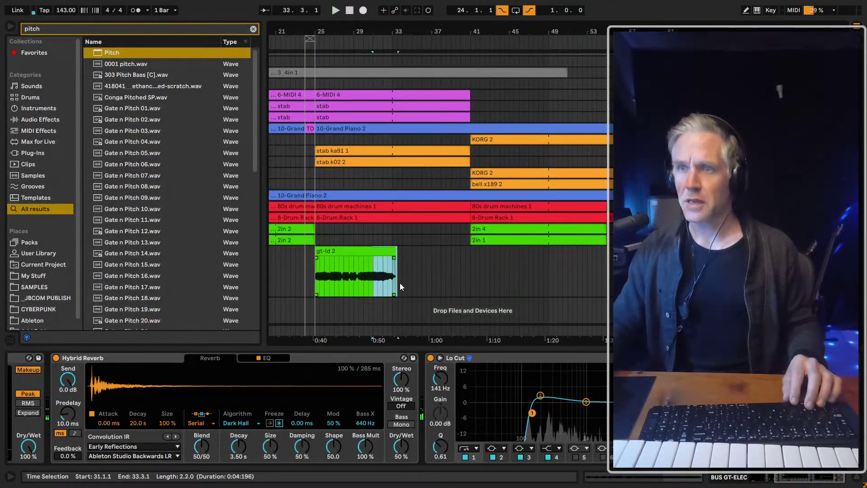
left_click_drag(382, 253, 464, 256)
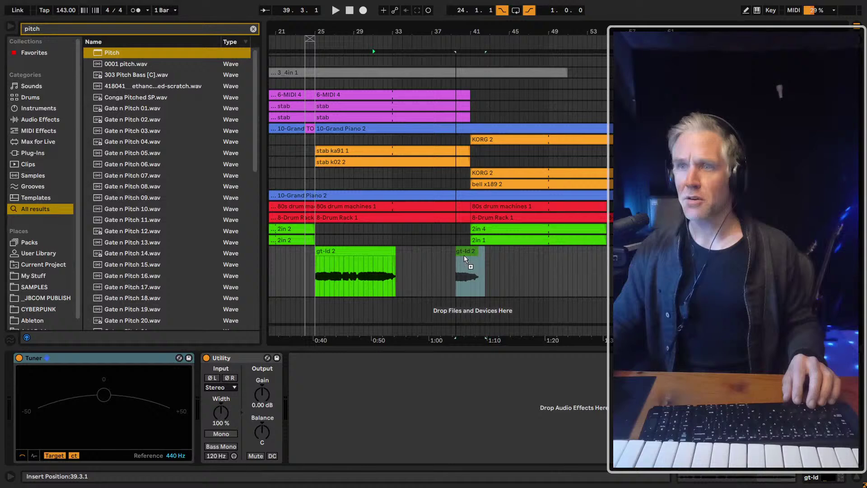
Play the copied gt-ld 2 clip from bar 38, trim its start to 39.1.3, and play it again from bar 39
left_click(441, 268)
key("space")
scroll(447, 267, "up", 5, "ctrl")
scroll(439, 249, "up", 3, "ctrl")
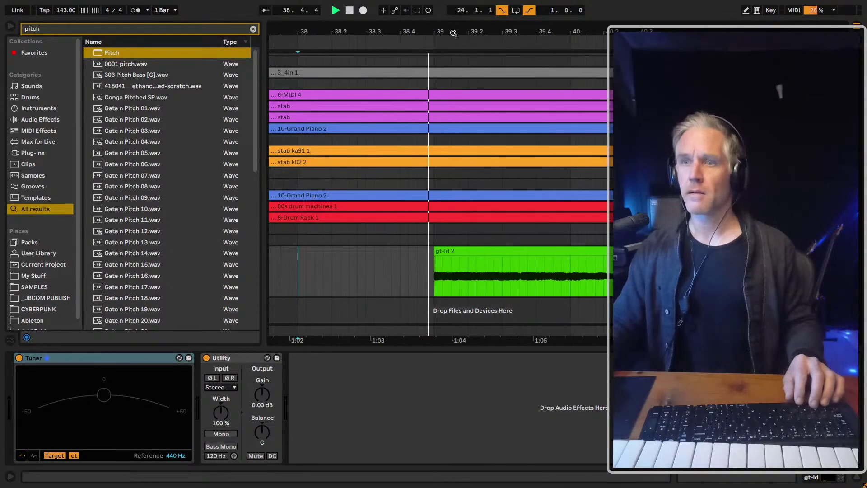
left_click_drag(438, 249, 462, 258)
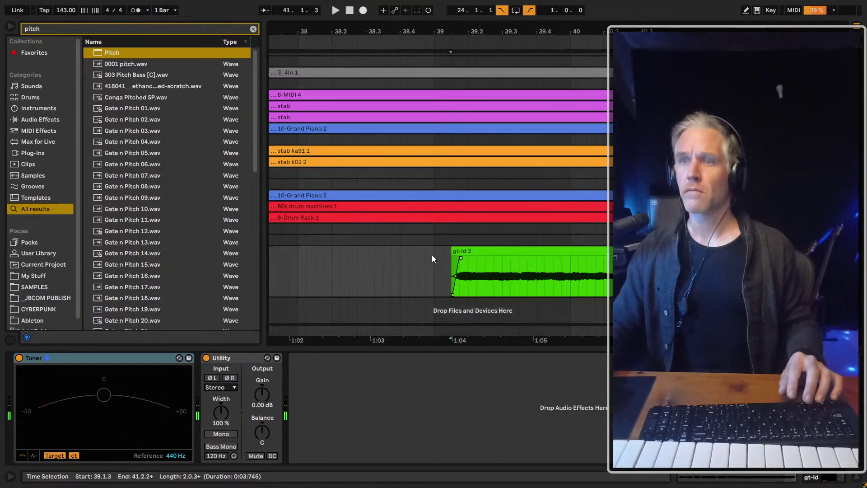
key("space")
key("minus")
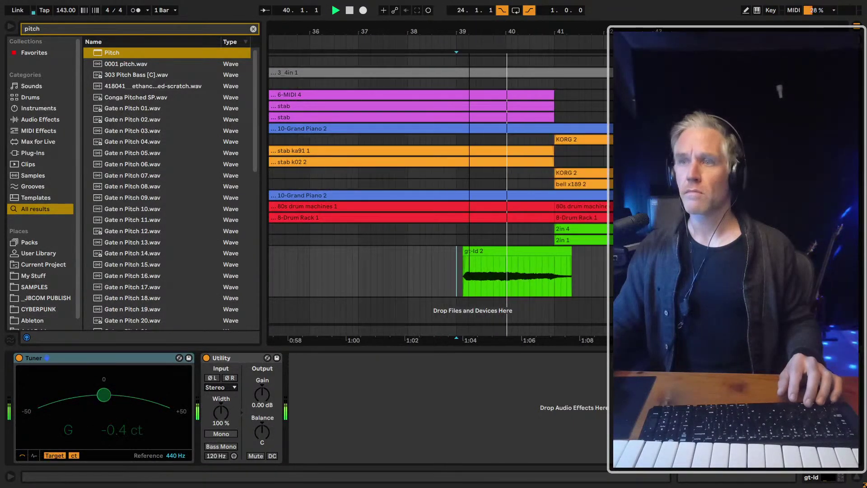
Boost the third band of the Lo Cut equalizer on BUS GT-ELEC to 6.32 dB at 3.91 kHz and audition it
key("minus")
key("minus")
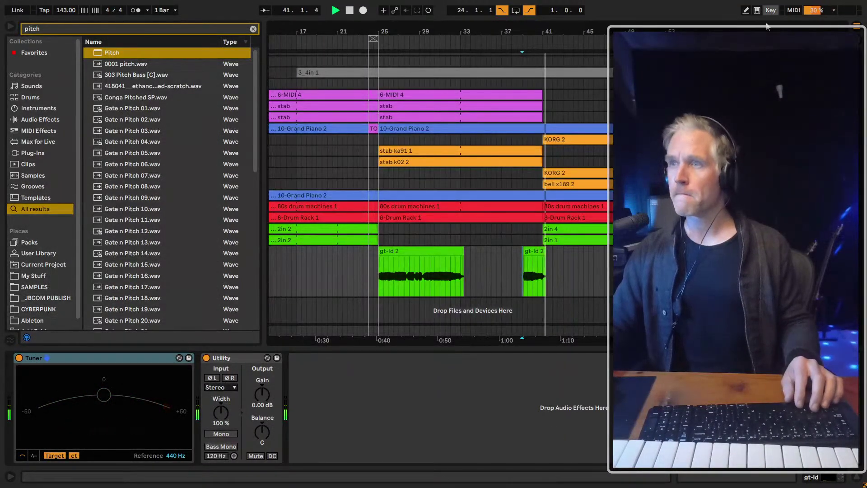
scroll(441, 195, "up", 3)
left_click(740, 59)
key("shift+Tab")
key("shift+Tab")
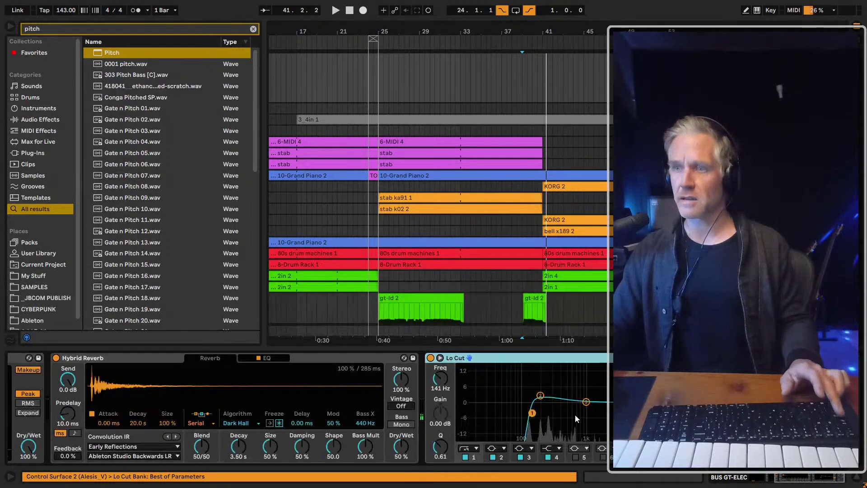
left_click_drag(585, 401, 611, 384)
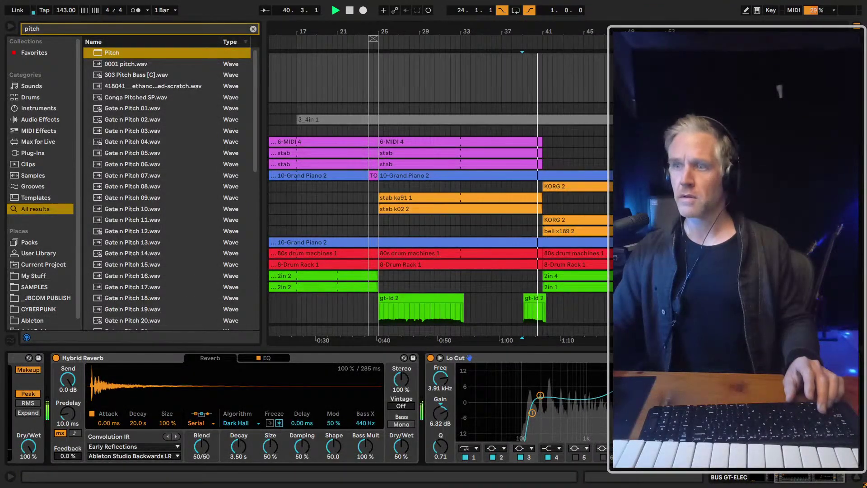
key("Down")
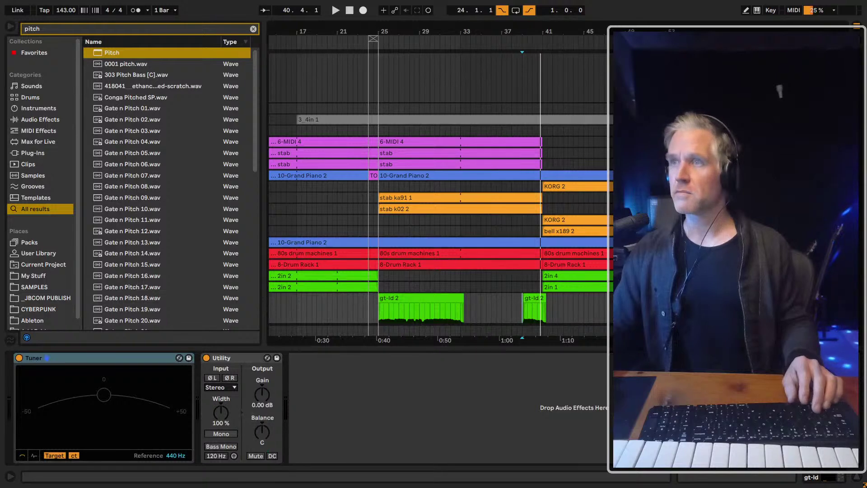
key("Up")
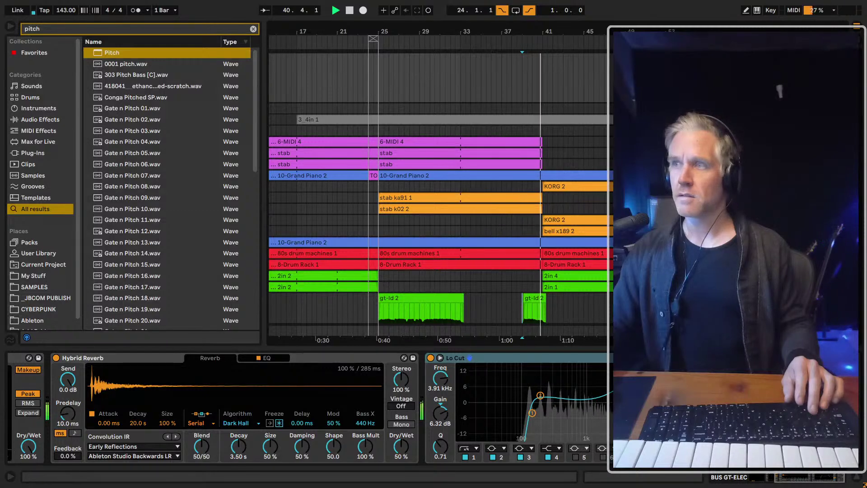
key("space")
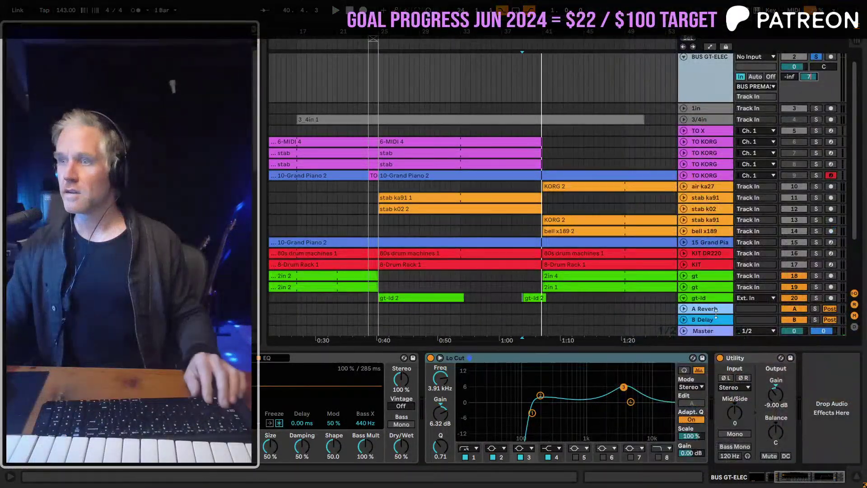
Select the B Delay return, play the passage before bar 41, and unsolo the BUS GT-ELEC track
left_click(712, 317)
key("space")
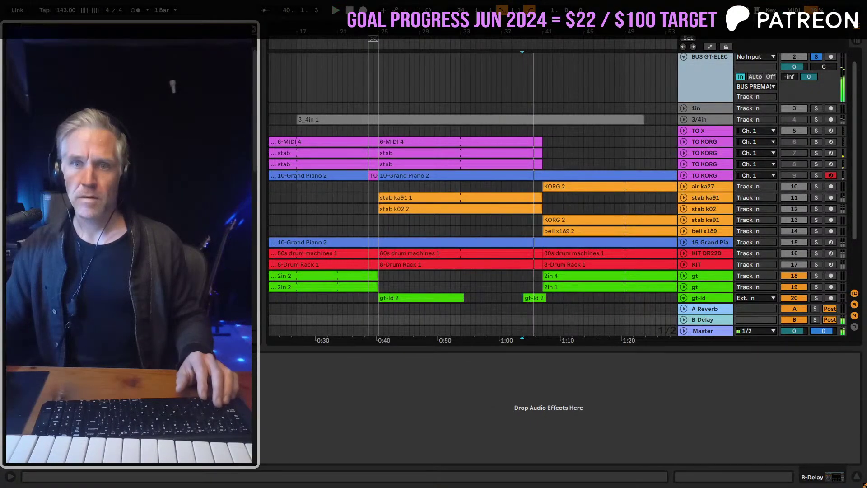
key("space")
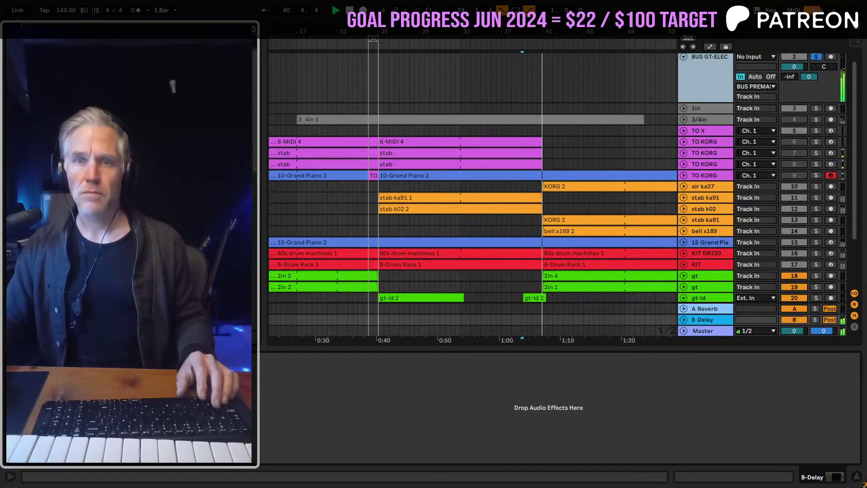
left_click(816, 58)
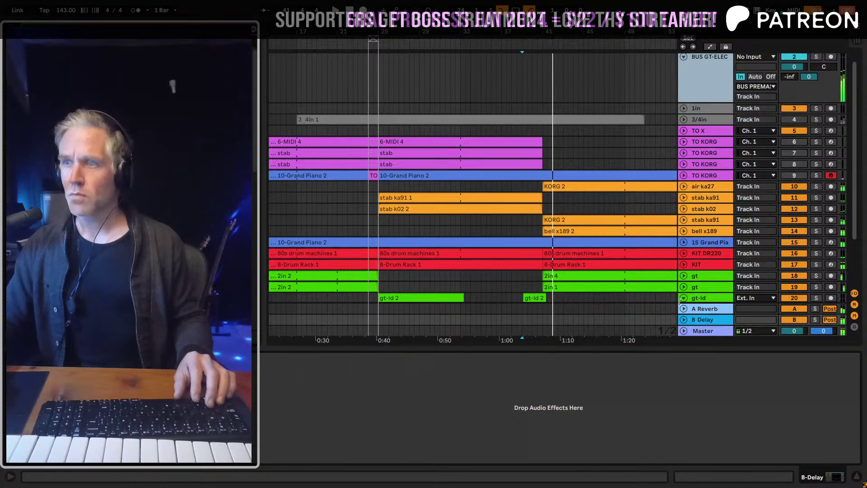
Unfold the gt-ld track and shorten the end of its clip near bar 39, starting the fade-out at bar 41
scroll(553, 185, "down", 2)
left_click_drag(547, 27, 565, 106)
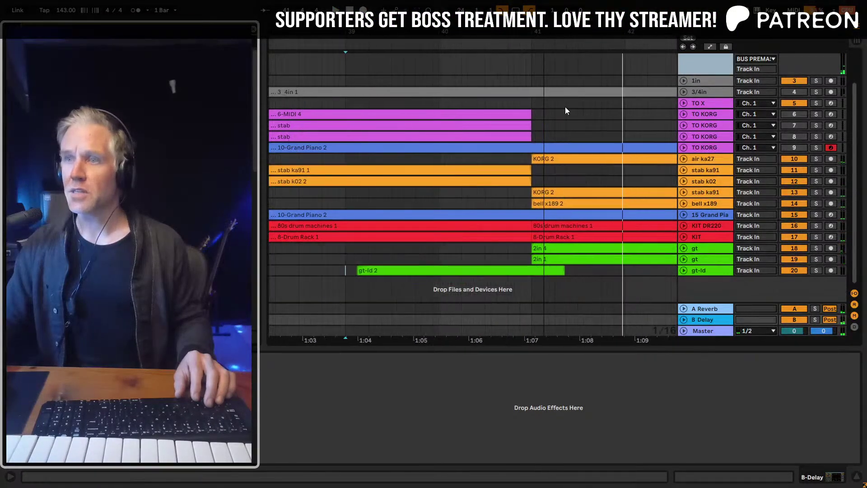
left_click(683, 270)
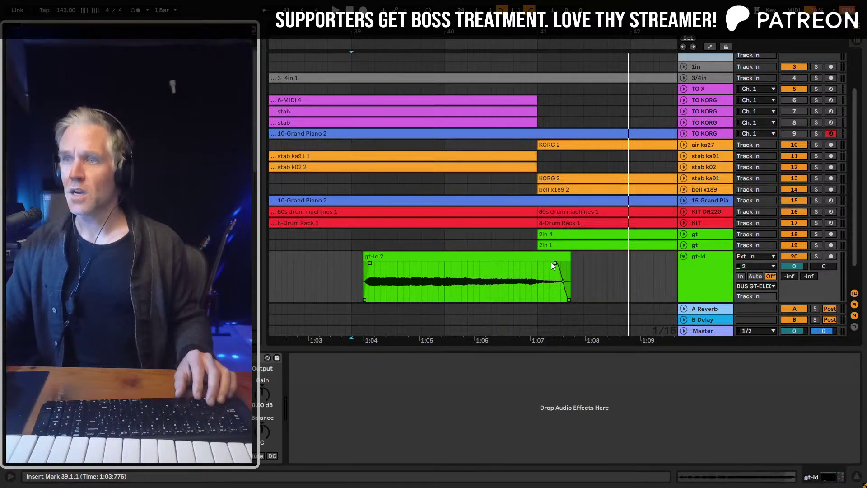
left_click_drag(551, 262, 560, 262)
left_click(515, 269)
left_click(503, 271)
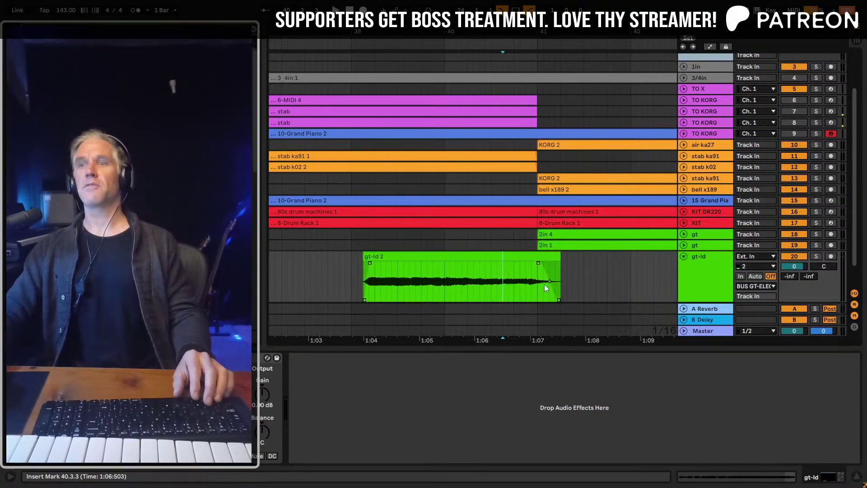
Play from just before the gt-ld clip near bar 39 and shorten the clip's fade-in
left_click(346, 281)
key("space")
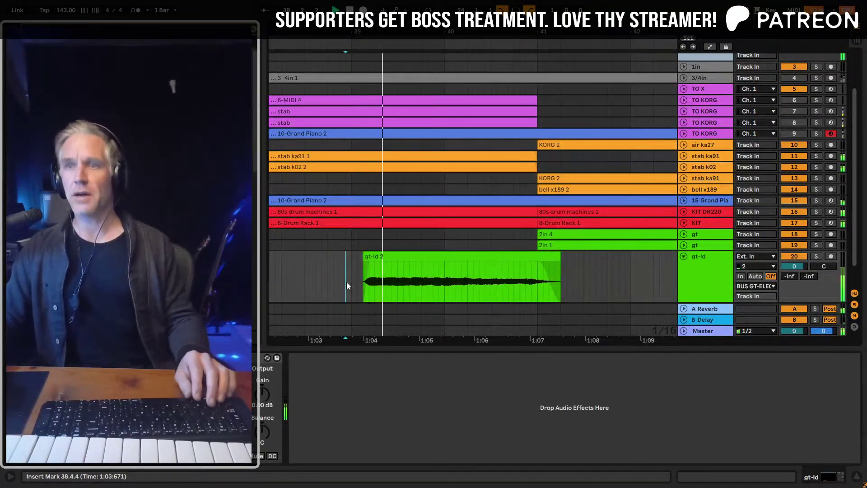
left_click_drag(370, 263, 366, 263)
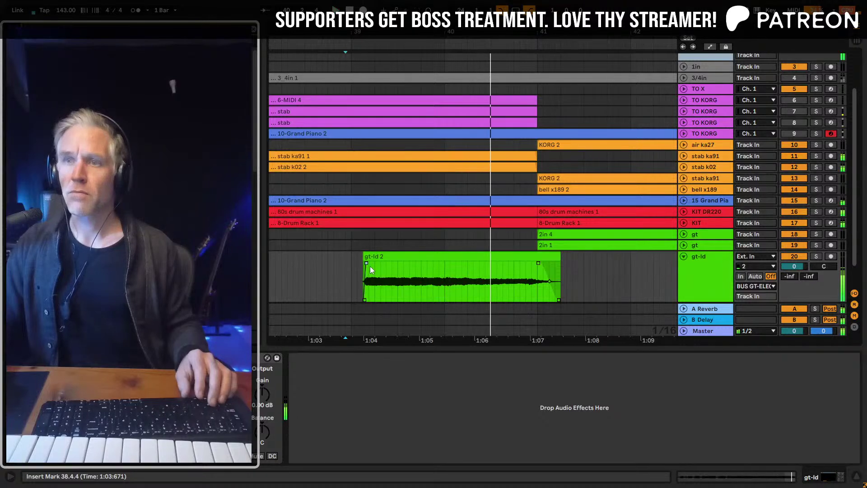
Check the B Delay return's level in the Session view mixer, then resume playback in the Arrangement view
left_click(687, 323)
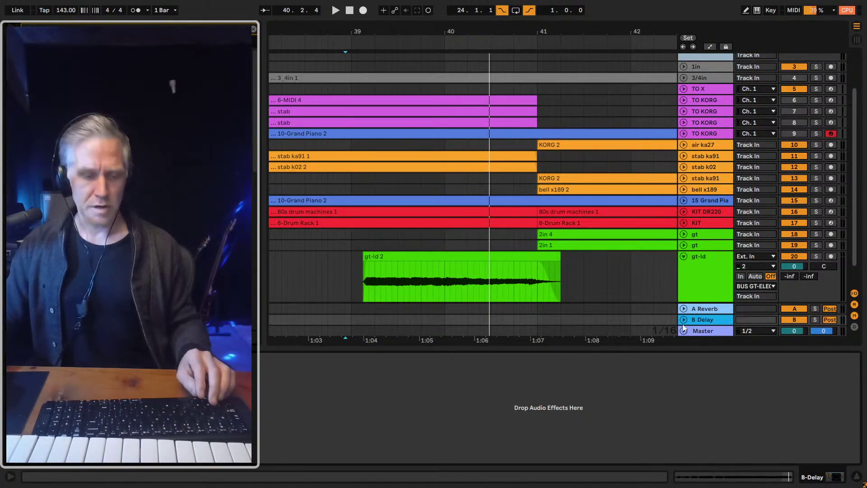
key("Tab")
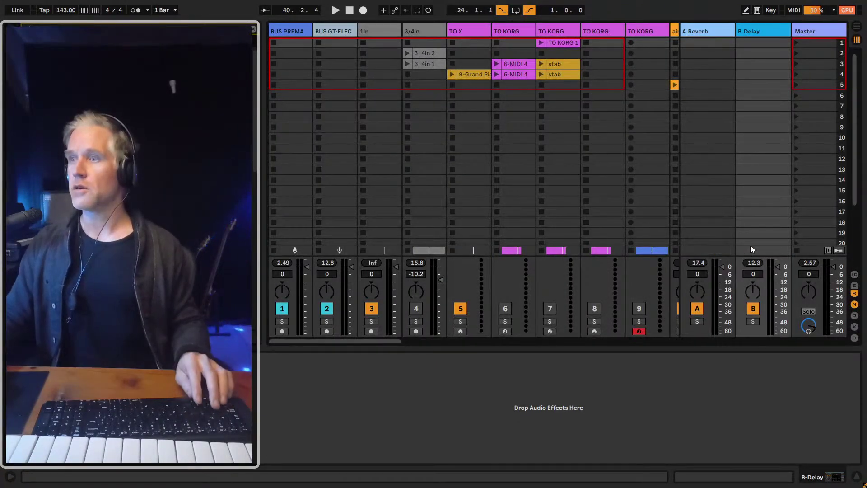
key("space")
key("Tab")
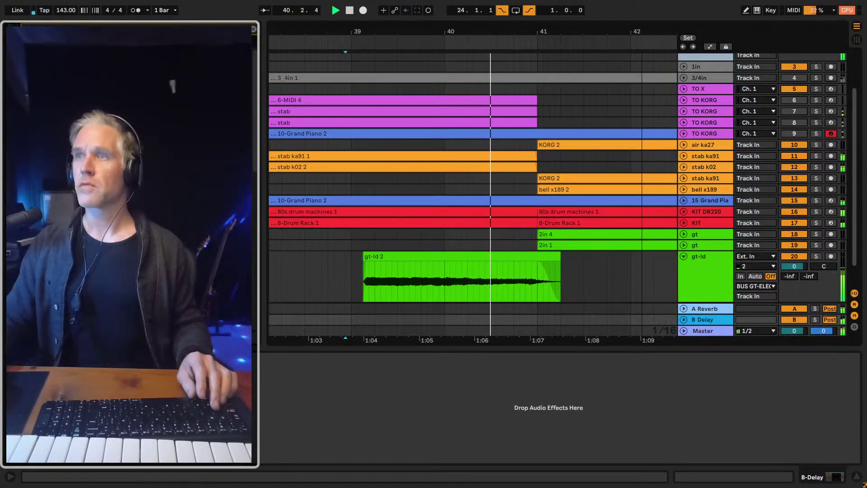
Trim the end of the gt-ld clip near bar 39 to just past bar 41, then fold the gt-ld track
left_click_drag(564, 41, 564, 31)
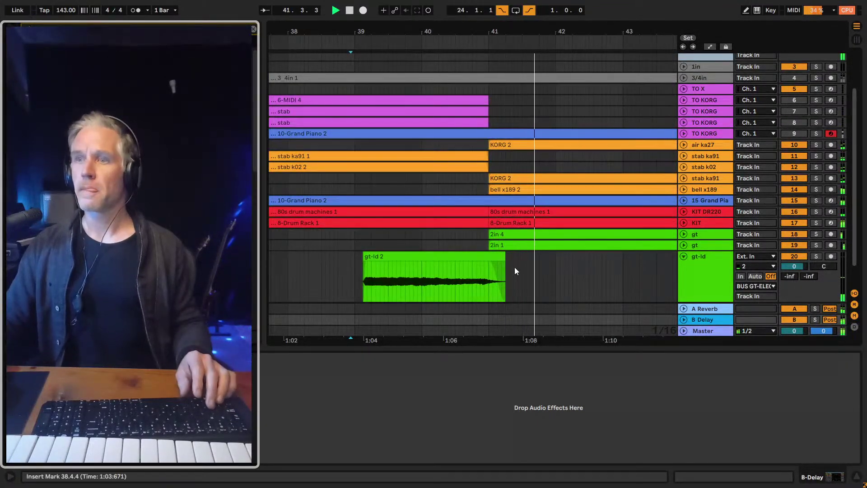
key("space")
left_click_drag(504, 256, 495, 256)
key("space")
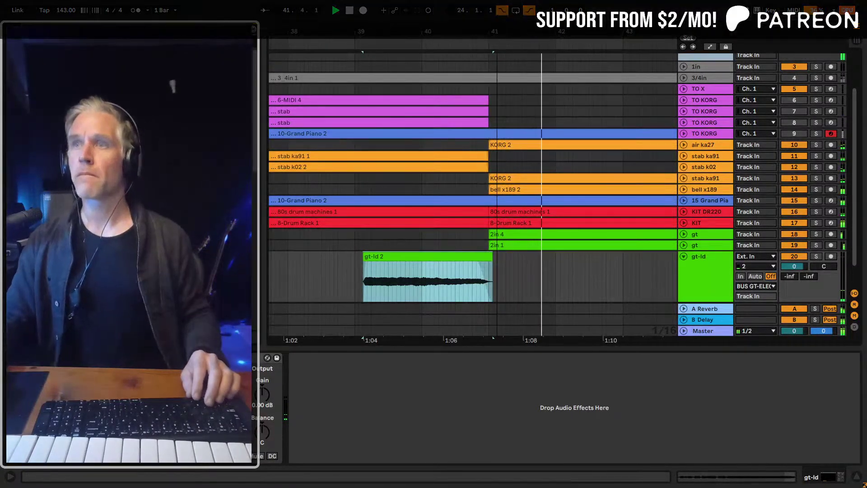
key("minus")
key("minus")
key("minus")
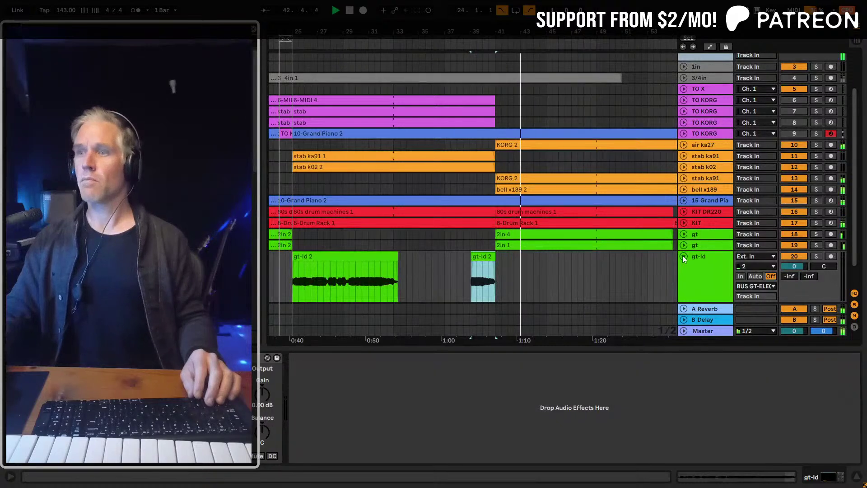
left_click(683, 256)
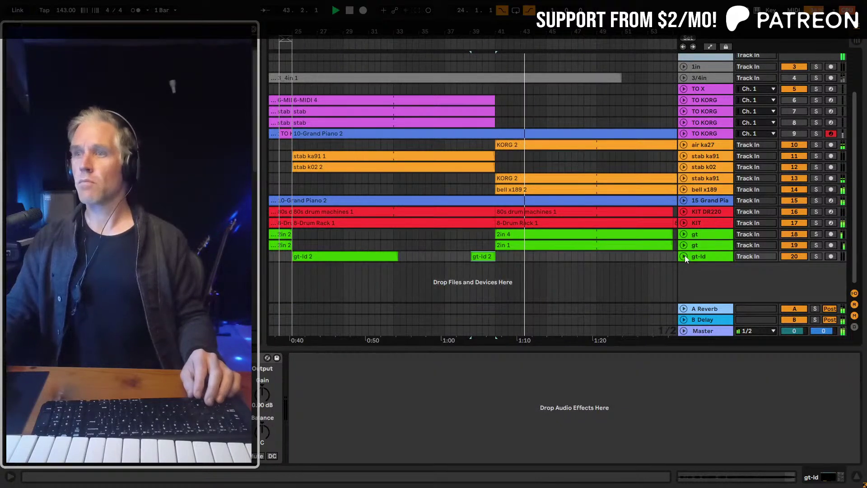
Unfold the B Delay return, lower its volume to -6 dB and finally -9 dB, and save the set
left_click(704, 319)
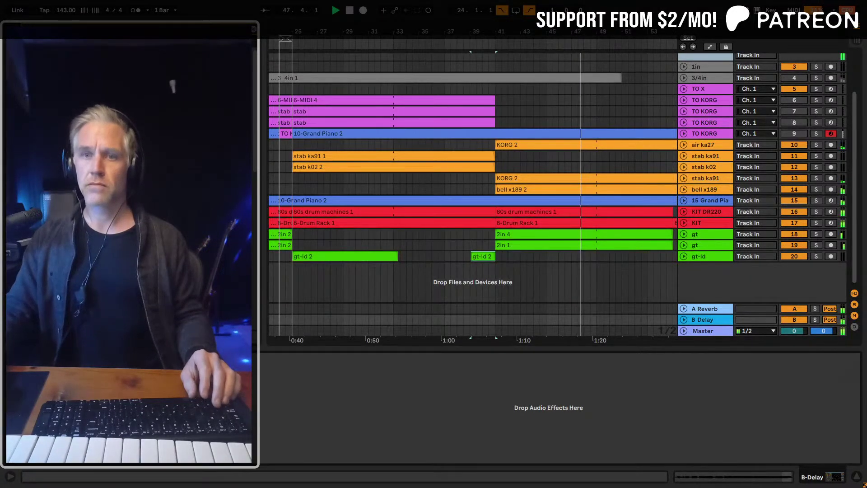
left_click(684, 320)
left_click(802, 279)
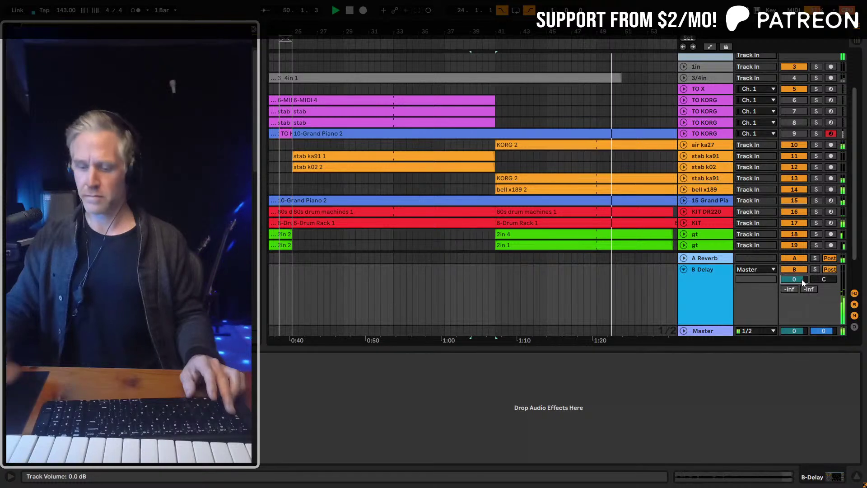
type("-6")
key("Return")
key("ctrl+s")
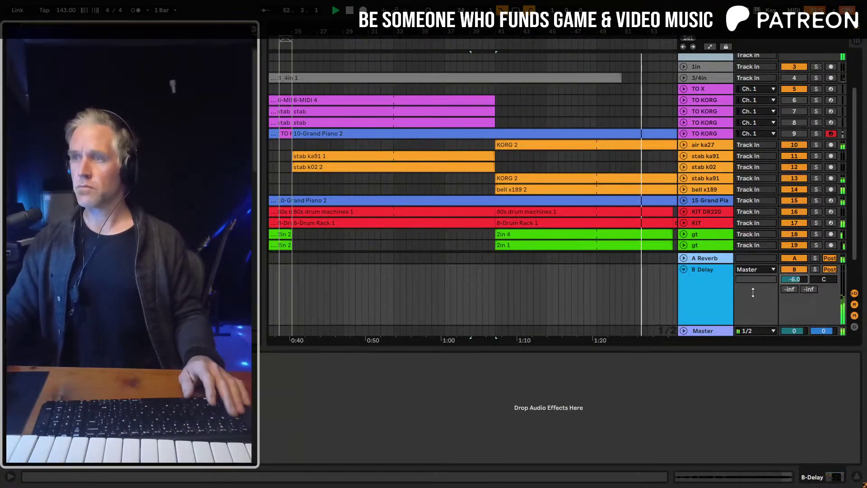
type("-9")
key("Return")
Hide the return tracks in the Session view mixer and fold the B Delay return in the Arrangement view
key("Tab")
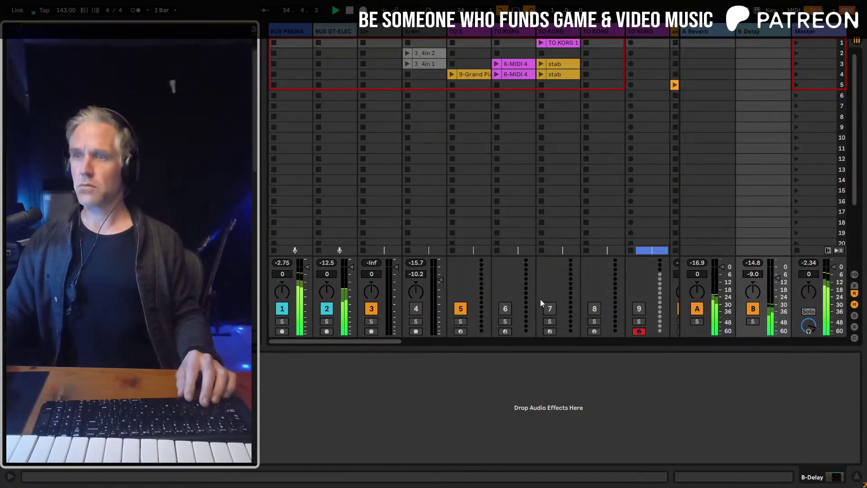
key("ctrl+alt+r")
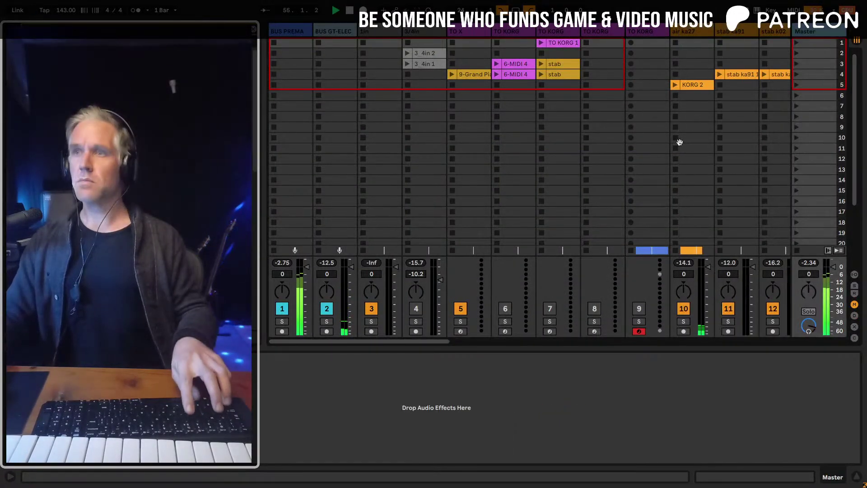
key("Tab")
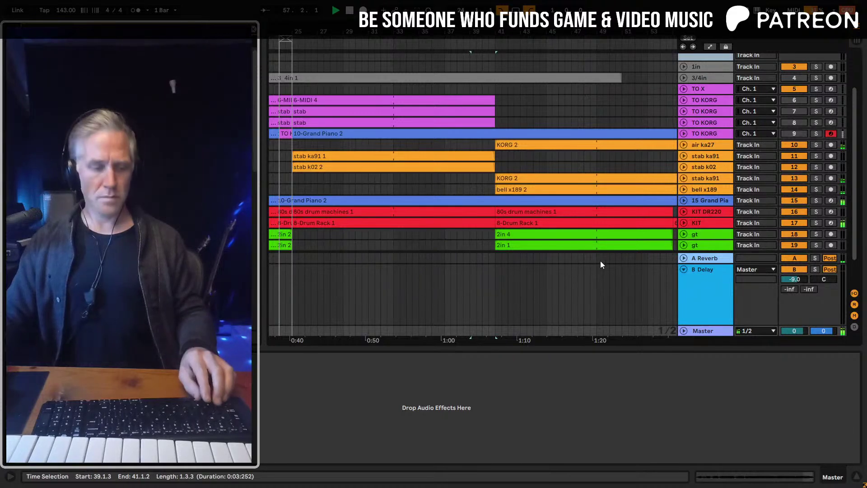
left_click(683, 270)
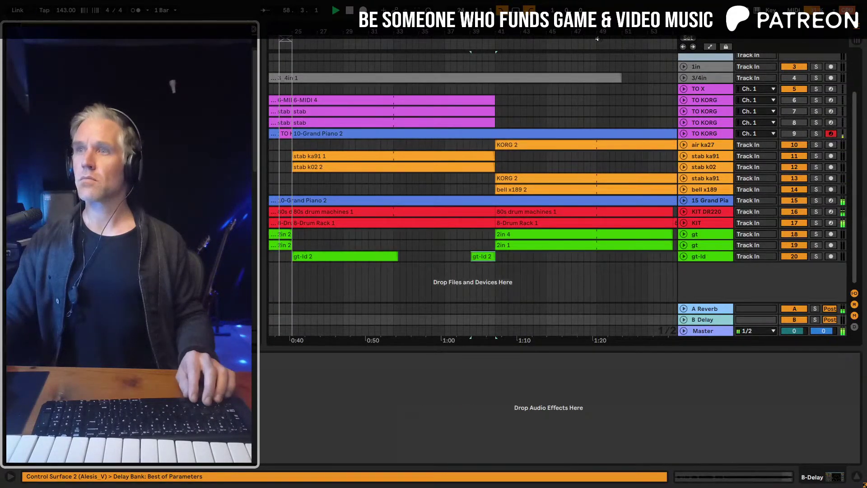
Unfold and activate track 9, TO KORG, while playing the arrangement from bar 41
key("minus")
key("minus")
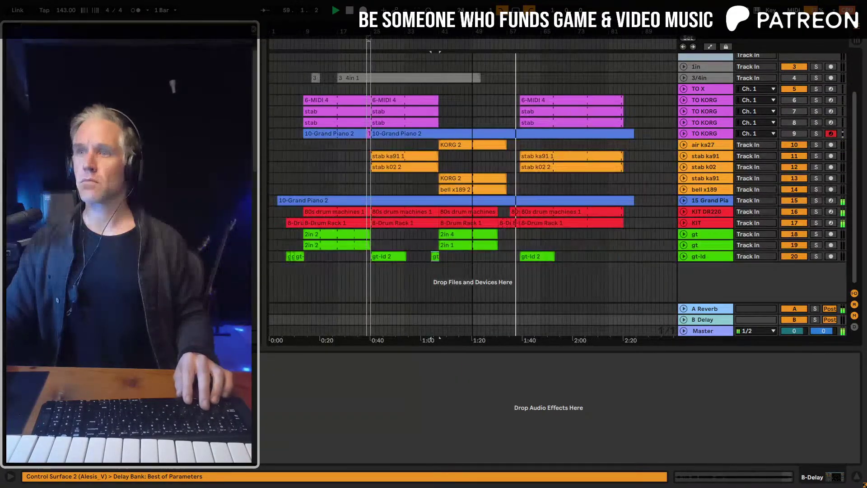
left_click(684, 134)
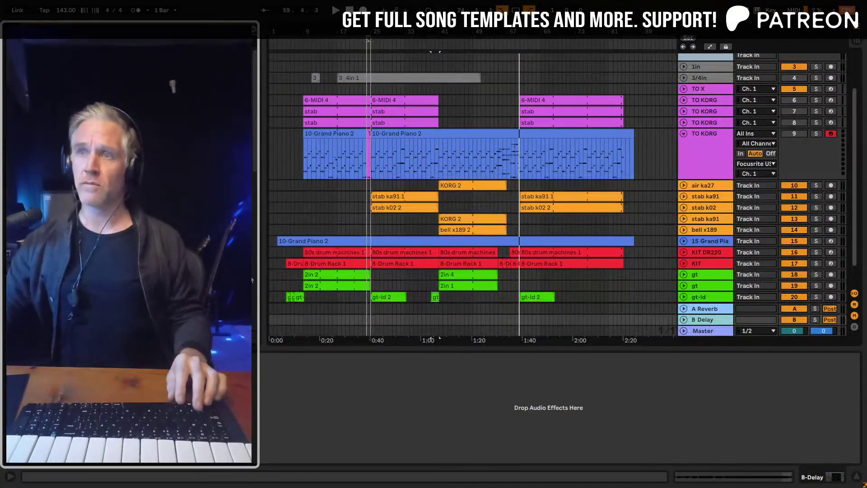
left_click(440, 145)
key("space")
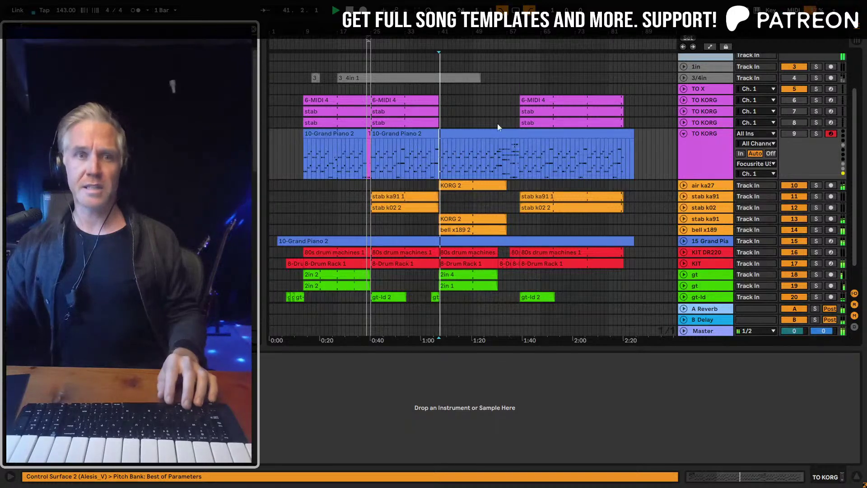
scroll(485, 159, "up", 3)
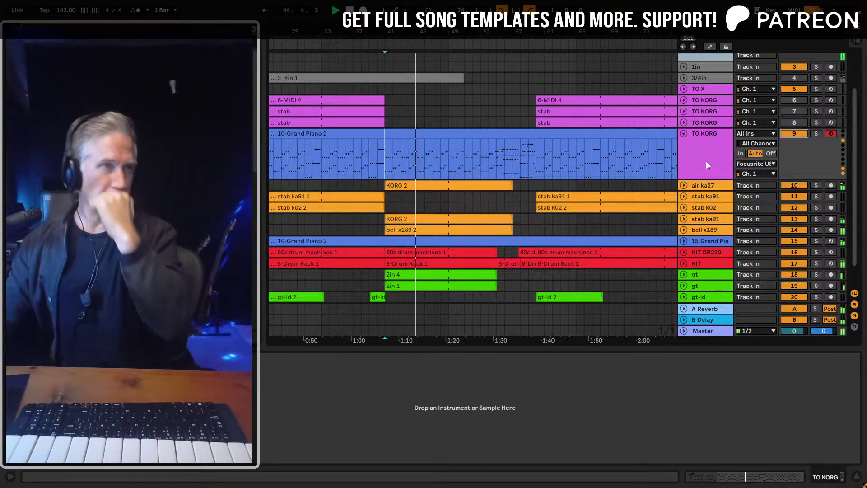
Open the 10-Grand Piano 2 clip on TO KORG in an enlarged note editor and examine the notes around bars 53 to 57
double_click(509, 142)
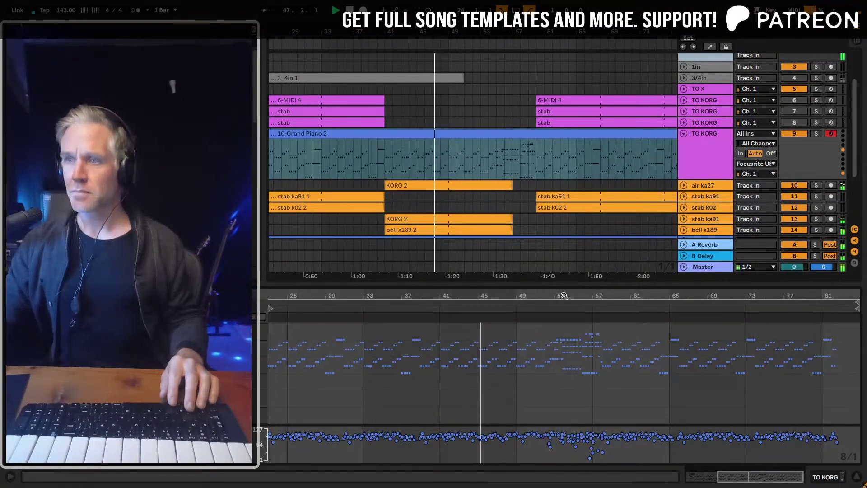
left_click_drag(564, 288, 563, 200)
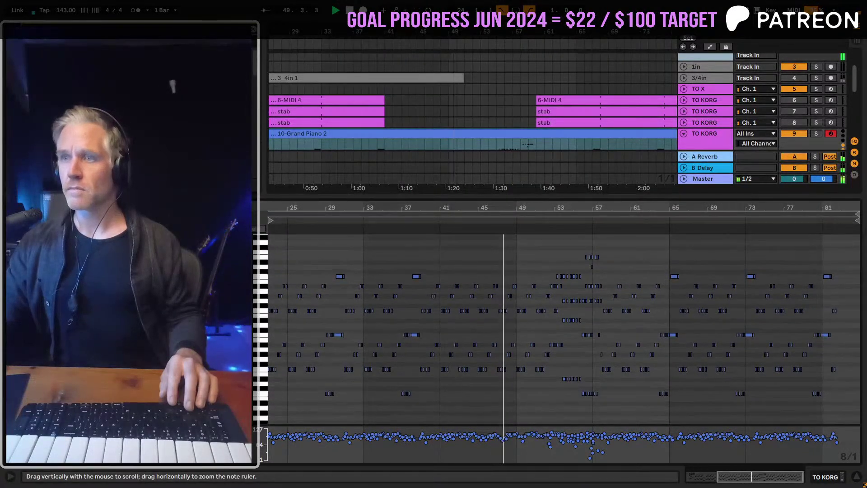
scroll(505, 361, "up", 4)
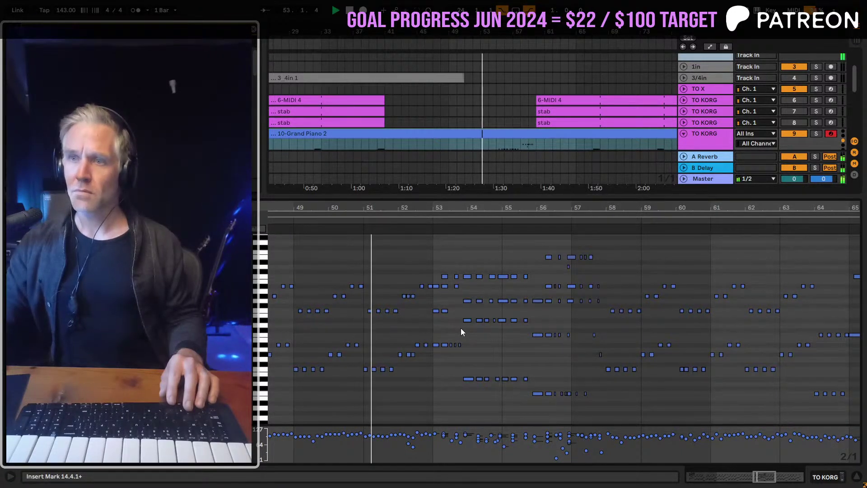
Delete all notes from bar 53 to bar 57 in the 10-Grand Piano 2 clip editor and select the stray notes in bar 57
left_click_drag(457, 328, 530, 270)
key("Delete")
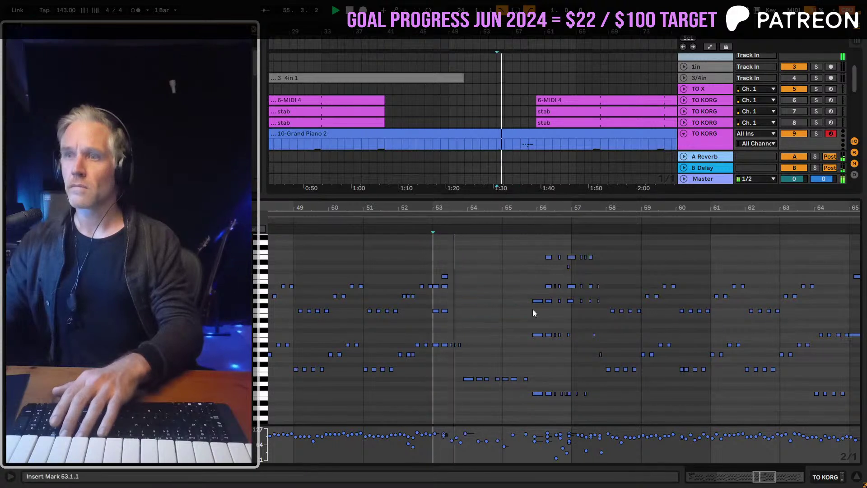
left_click_drag(568, 409, 436, 249)
key("Delete")
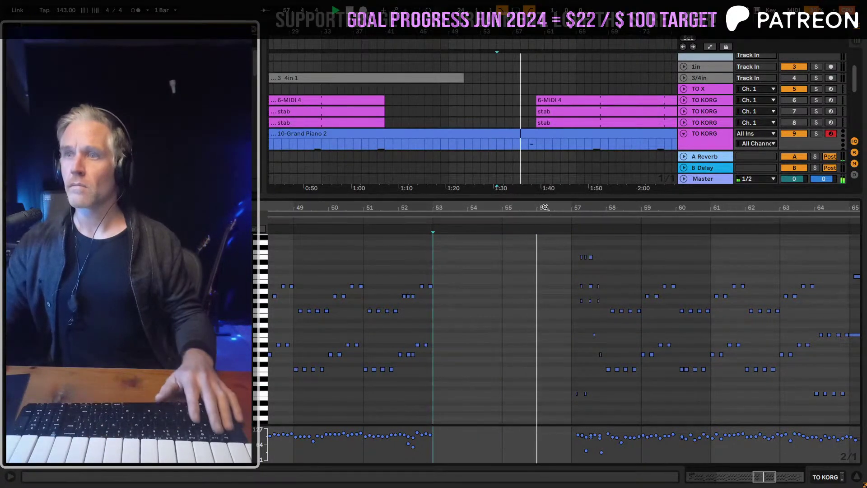
left_click_drag(568, 240, 602, 409)
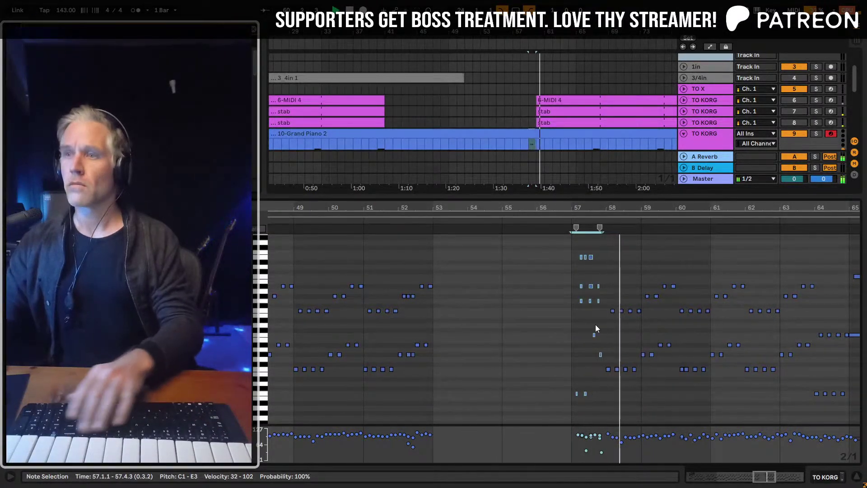
Shrink the note editor and play the arrangement from bar 55, restarting it to try out a new part on TO KORG
key("space")
left_click(441, 288)
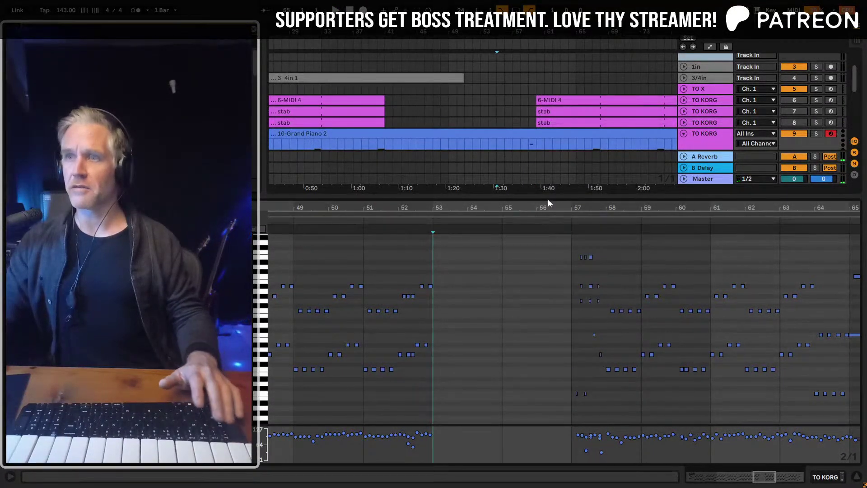
left_click_drag(549, 203, 548, 350)
left_click(494, 145)
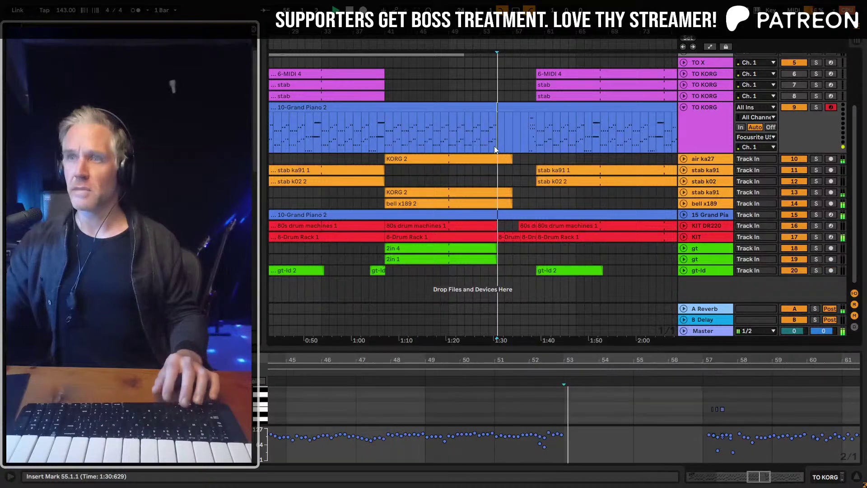
key("F9")
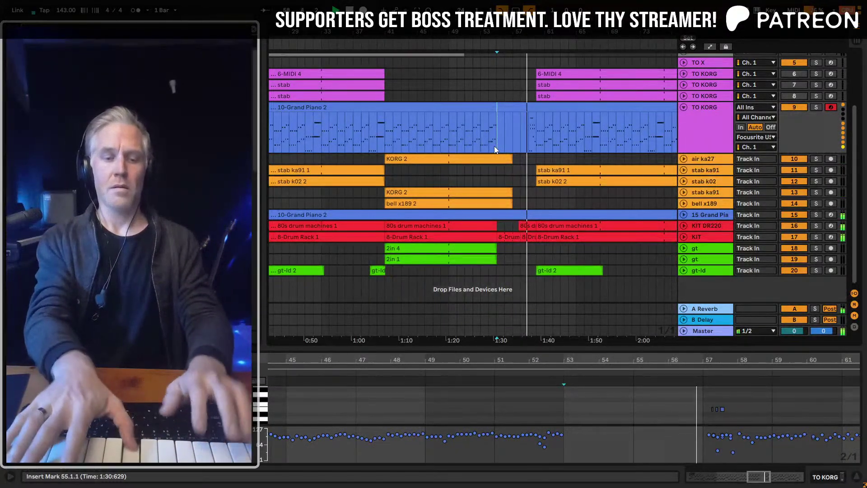
key("space")
key("space")
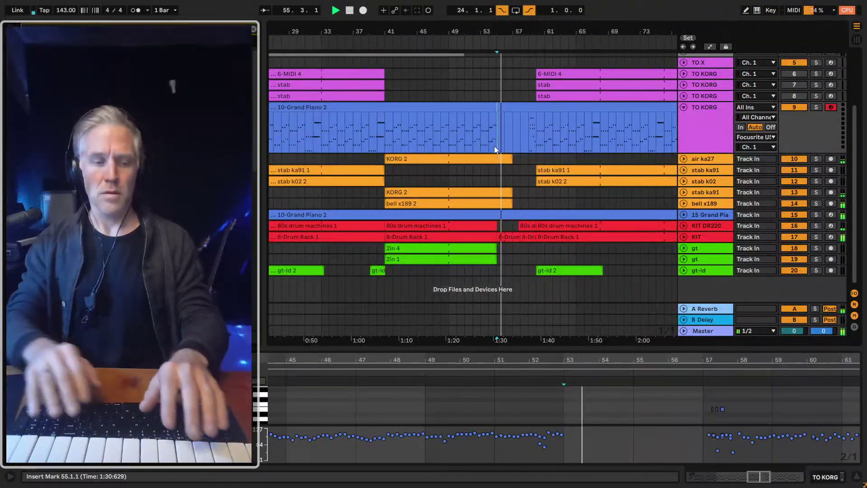
Replay the arrangement repeatedly from bar 54 and rehearse a replacement part over the emptied section of TO KORG
left_click(487, 146)
key("plus")
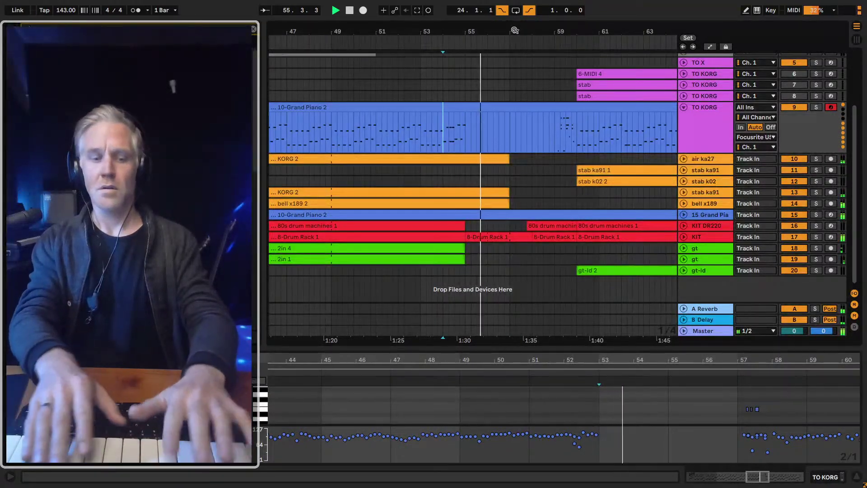
key("space")
key("space")
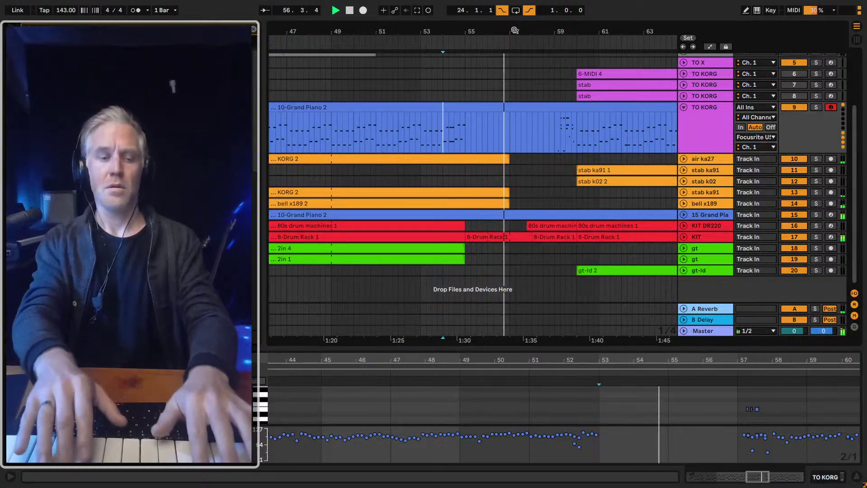
key("space")
key("space")
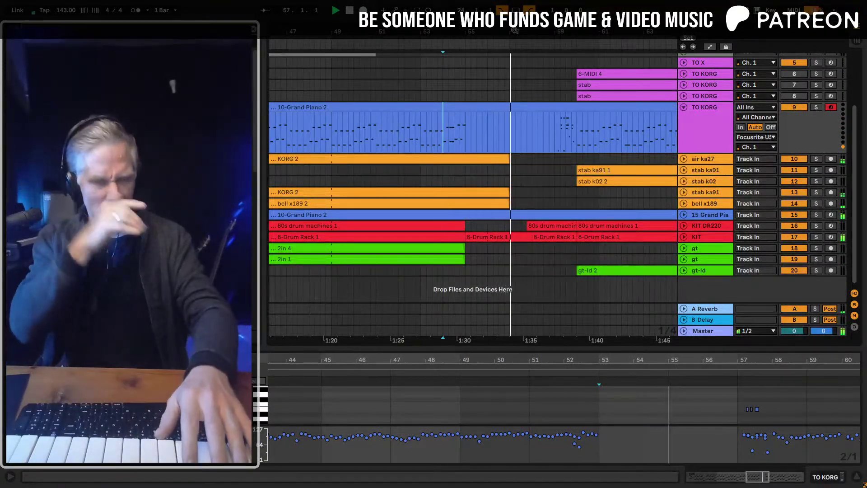
key("space")
key("space")
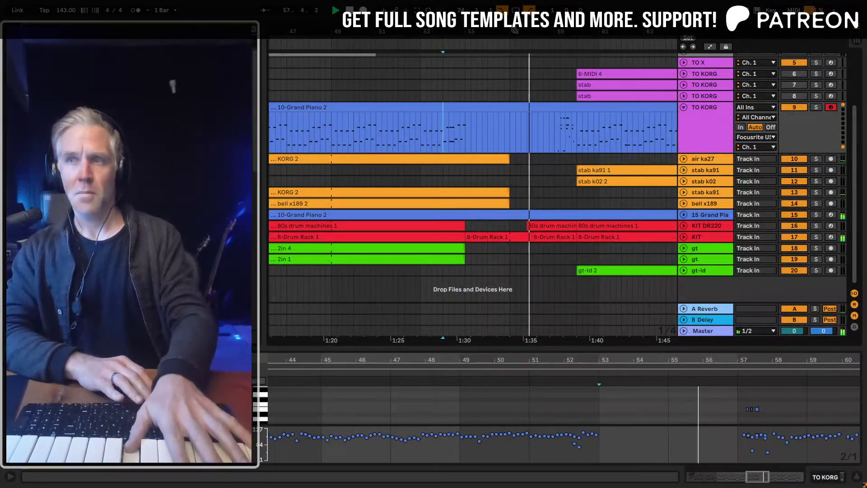
key("space")
key("space")
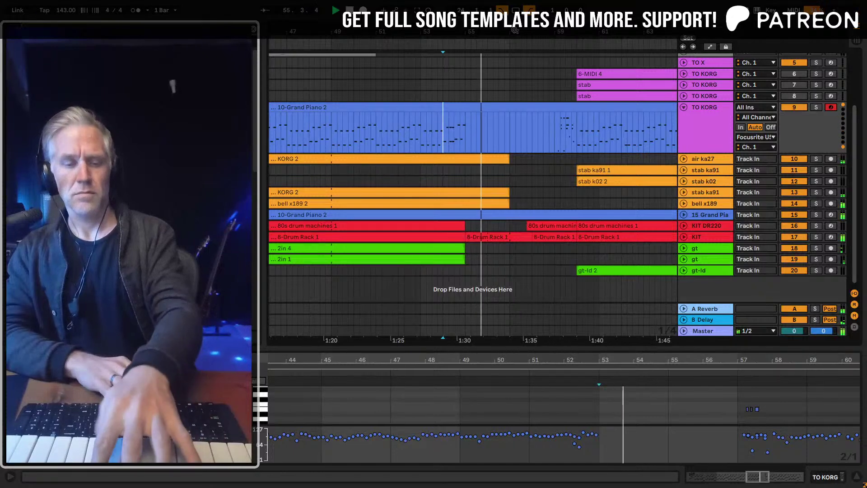
key("space")
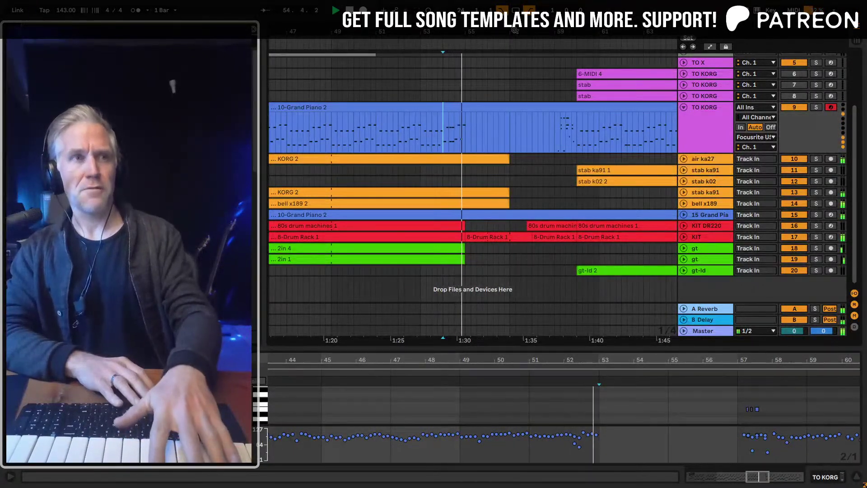
key("space")
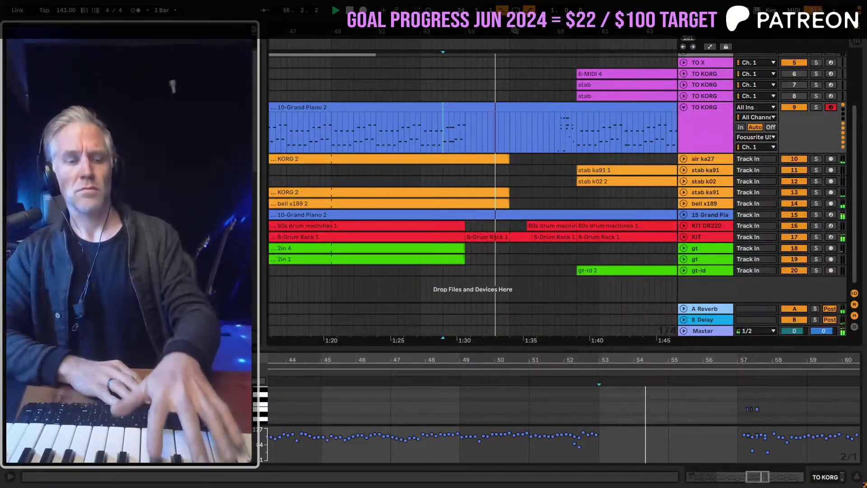
key("space")
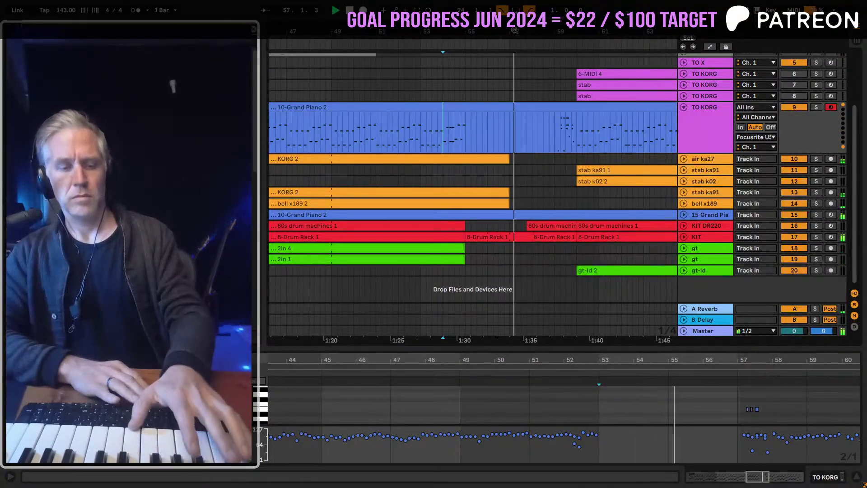
key("space")
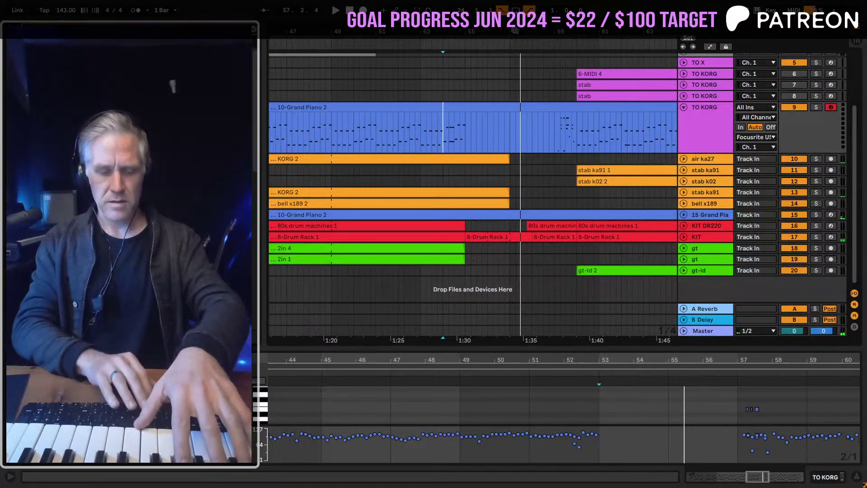
Set a four-bar loop over the emptied section of the TO KORG track, from bar 55 to bar 59
scroll(472, 195, "left", 10)
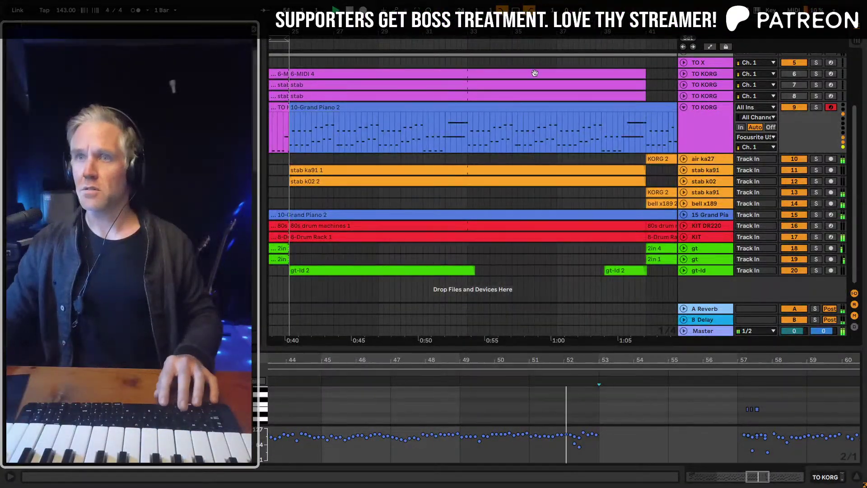
scroll(532, 99, "right", 8)
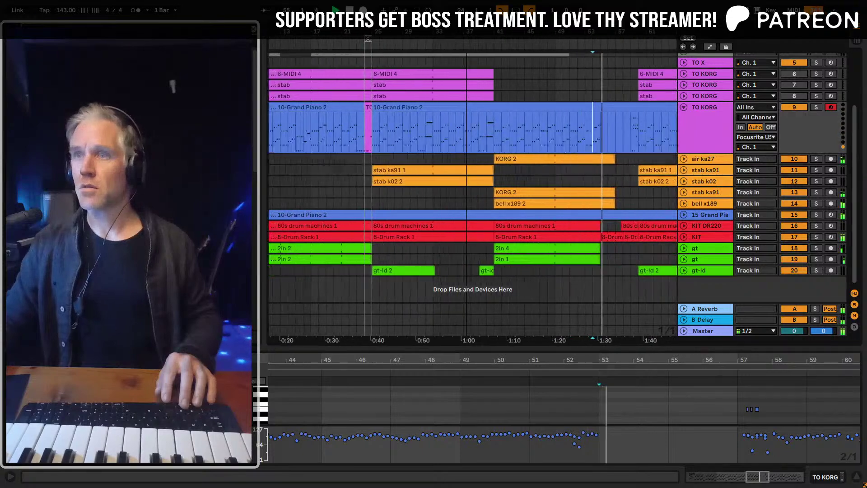
left_click_drag(506, 132, 561, 140)
key("ctrl+l")
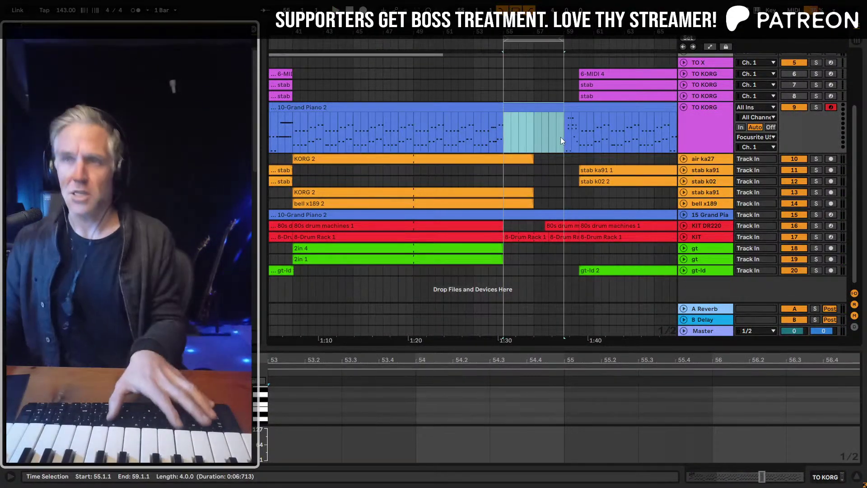
Play the arrangement from bar 53 and rehearse the lead-in to the looped section, then stop playback
left_click(473, 136)
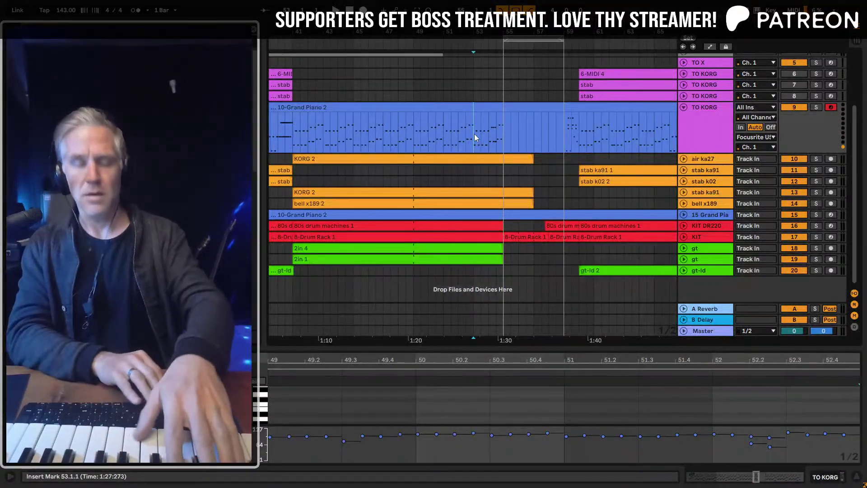
key("space")
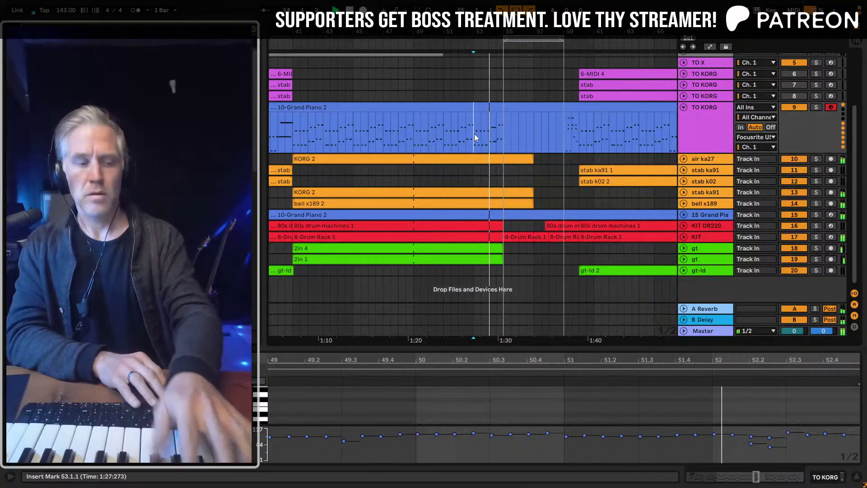
scroll(474, 134, "left", 5)
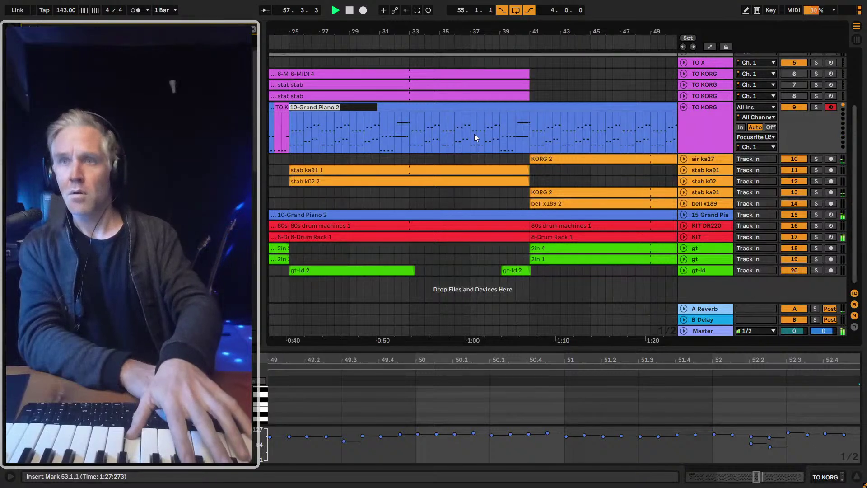
left_click_drag(562, 33, 455, 91)
key("space")
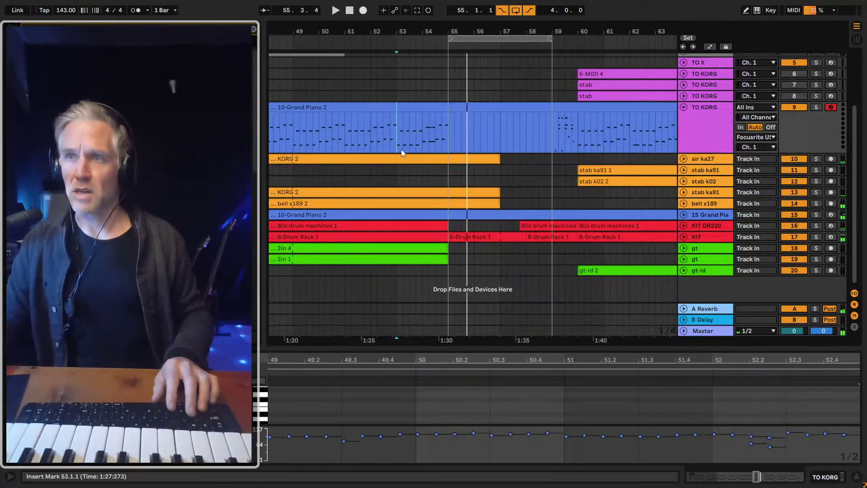
Record a new MIDI take on TO KORG between bars 55 and 59, starting the arrangement from bar 53
scroll(399, 145, "left", 5)
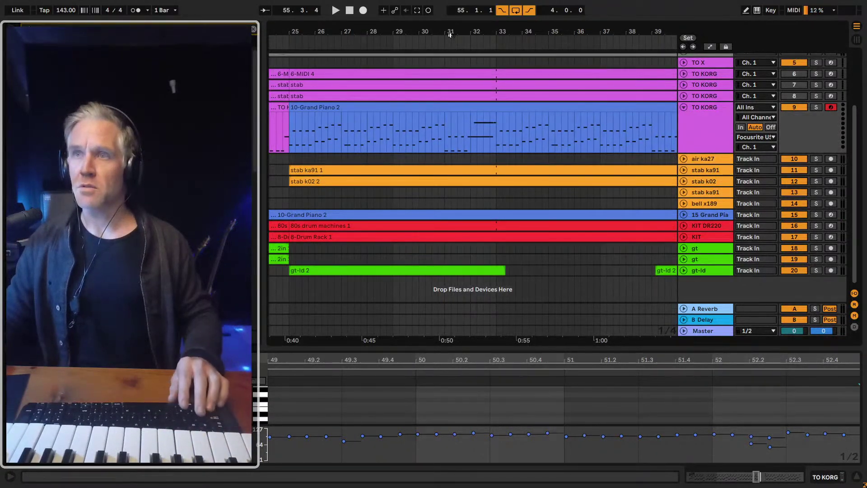
key("minus")
key("minus")
key("plus")
key("plus")
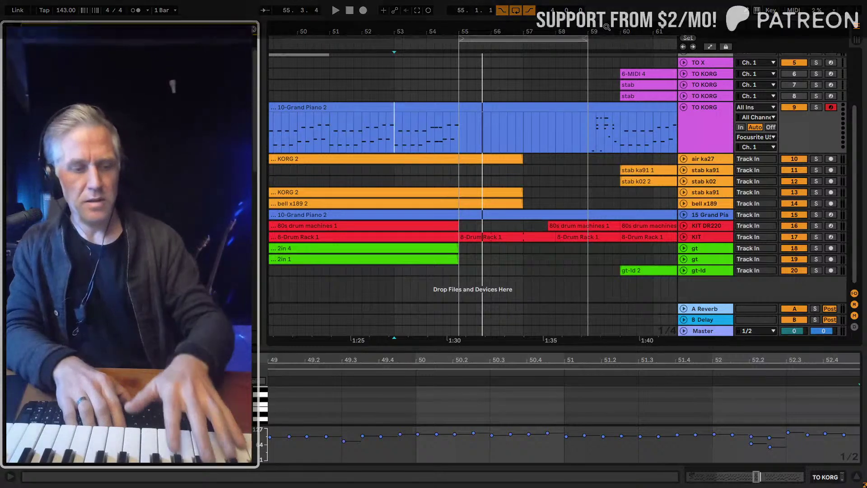
key("space")
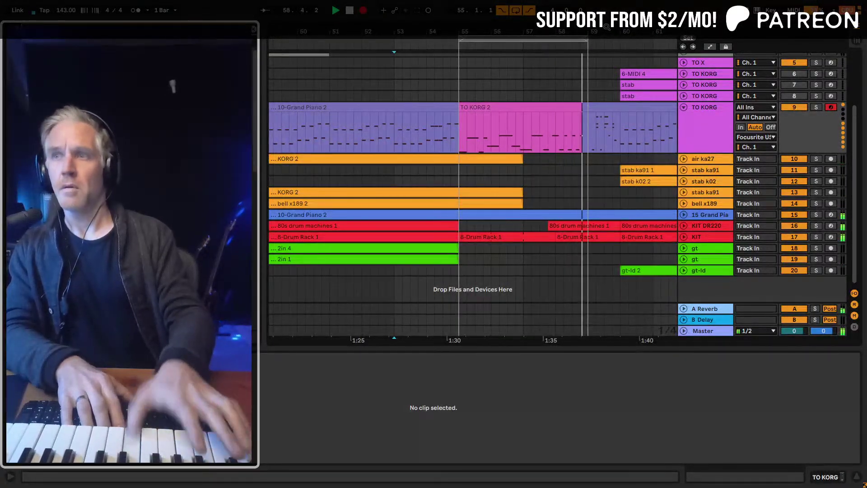
key("F9")
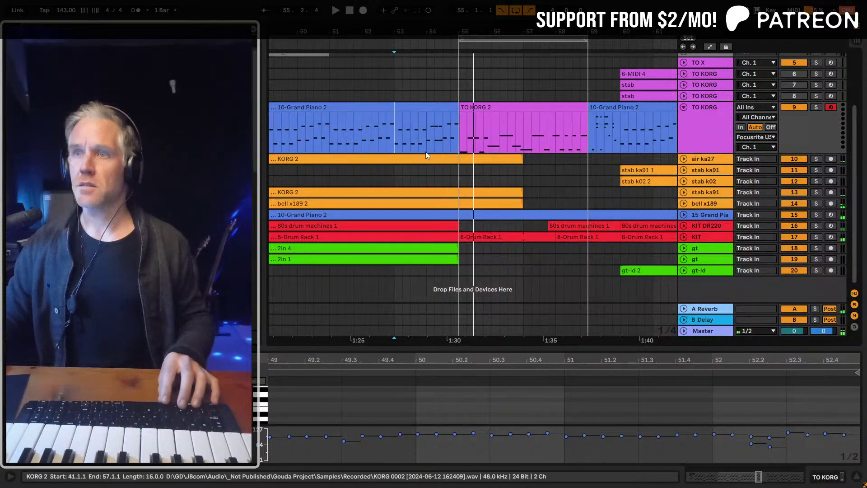
Play back the new take and open the TO KORG 2 clip, fitting its bars 55 to 59 to the view
left_click(444, 133)
key("space")
left_click(580, 41)
left_click(508, 106)
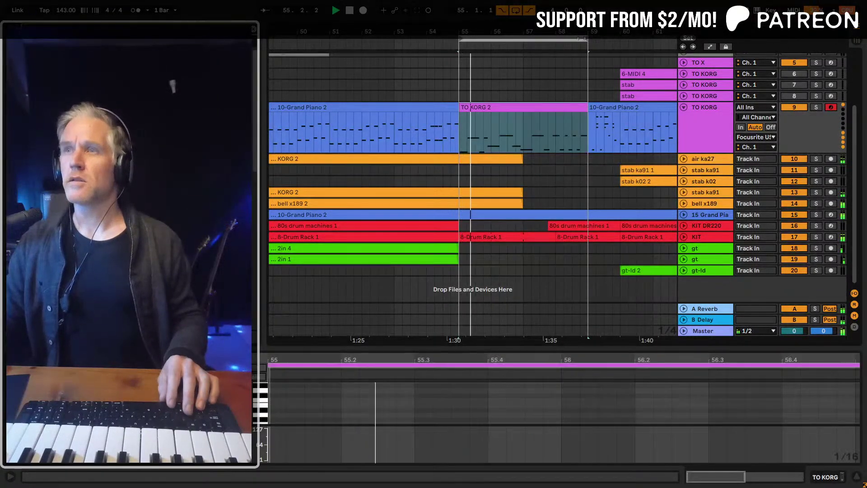
key("z")
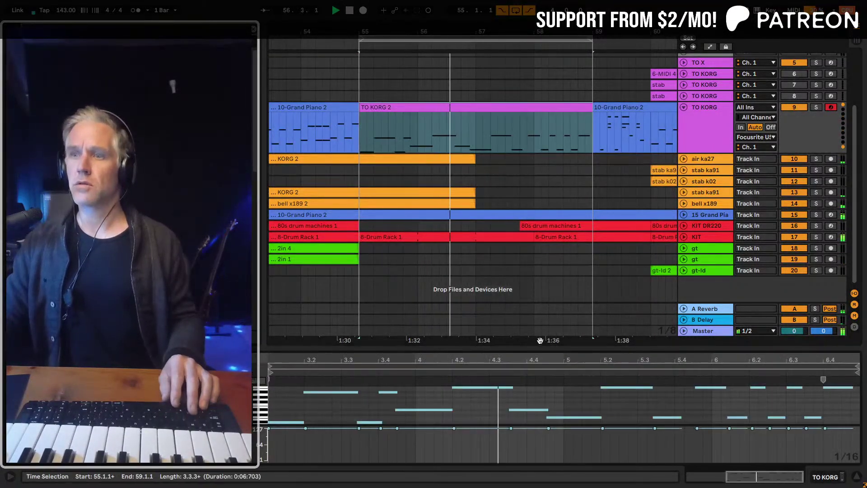
Quantize all notes in the TO KORG 2 clip in an enlarged note editor, then shrink the editor again
left_click_drag(535, 351, 535, 276)
left_click(536, 355)
key("ctrl+a")
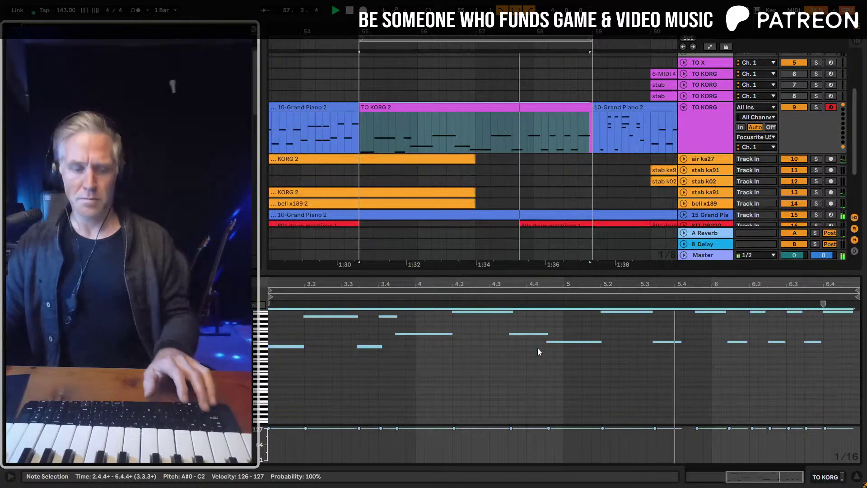
key("ctrl+u")
key("Escape")
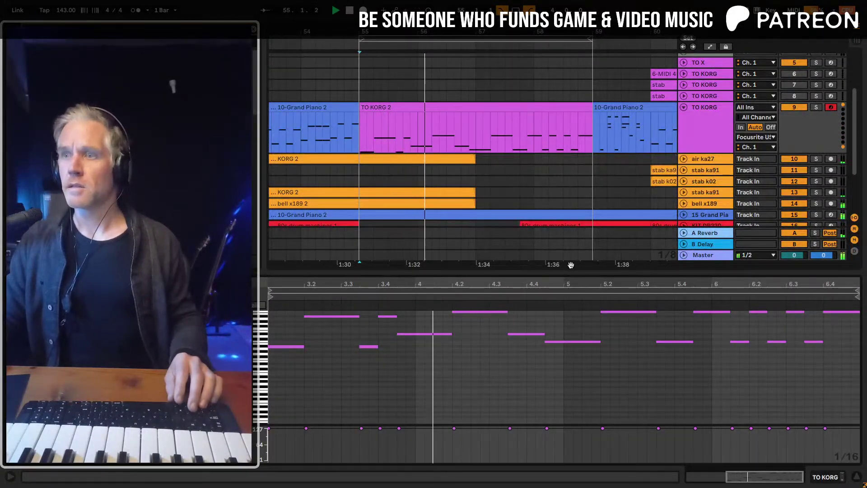
left_click_drag(549, 274, 549, 348)
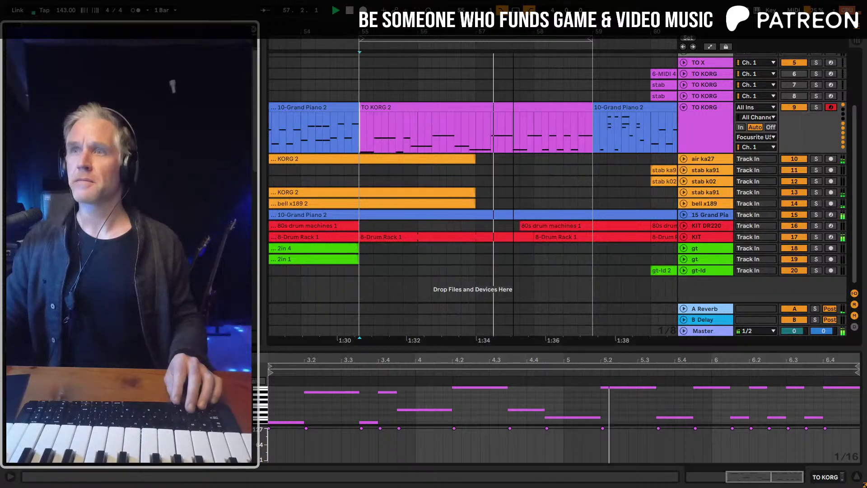
Play through the quantized TO KORG 2 clip into the piano clip at bar 59, then stop and place the insert marker at bar 58
left_click_drag(465, 31, 465, 23)
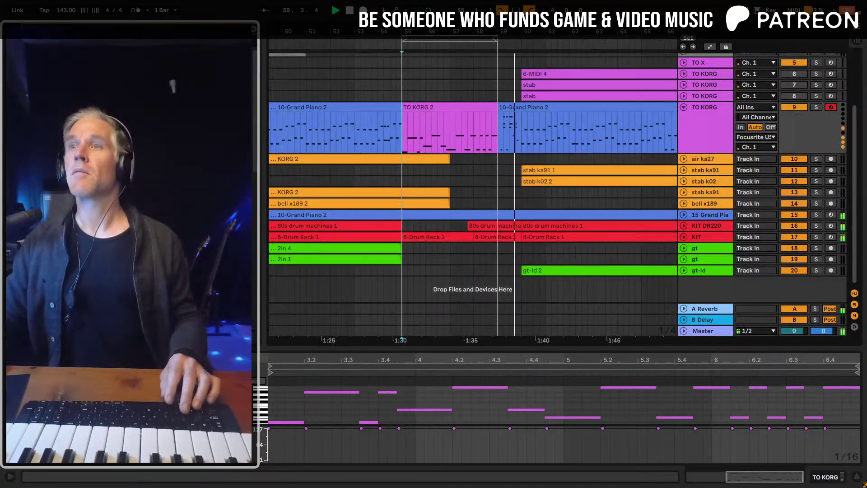
key("plus")
key("plus")
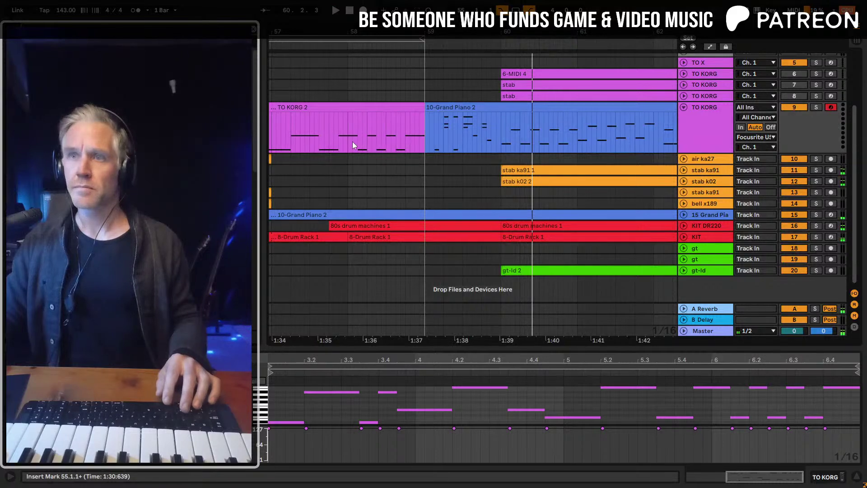
left_click(423, 107)
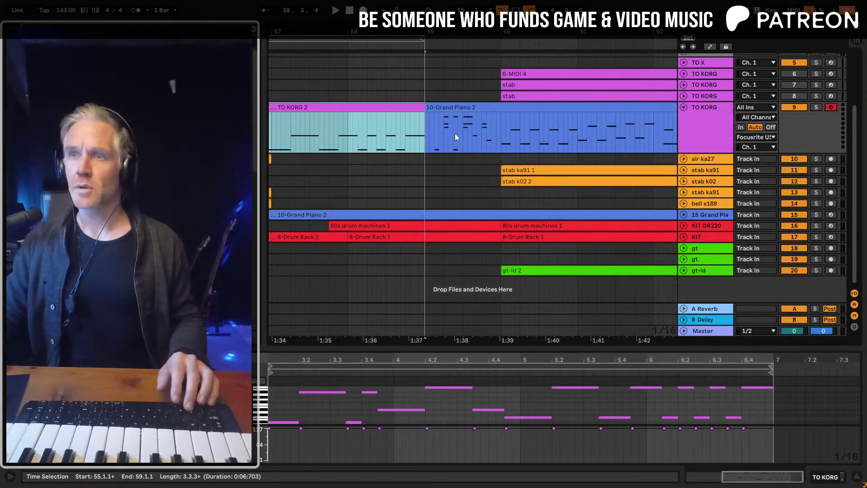
left_click(354, 140)
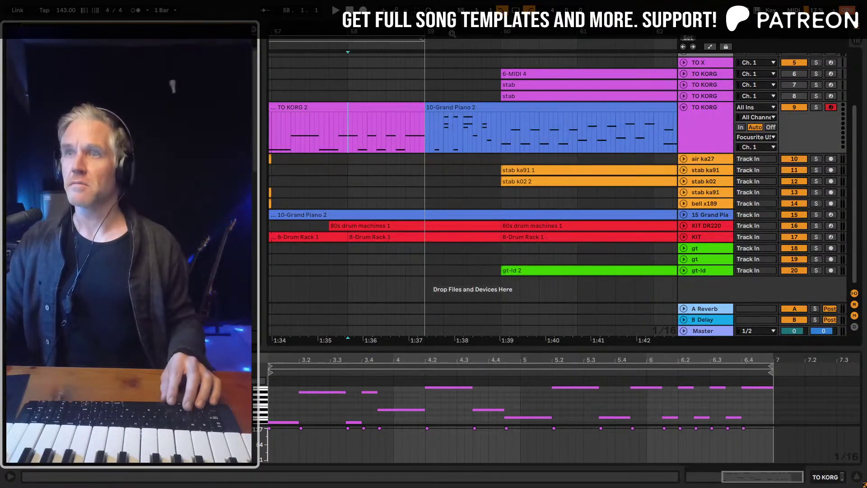
left_click_drag(462, 31, 505, 32)
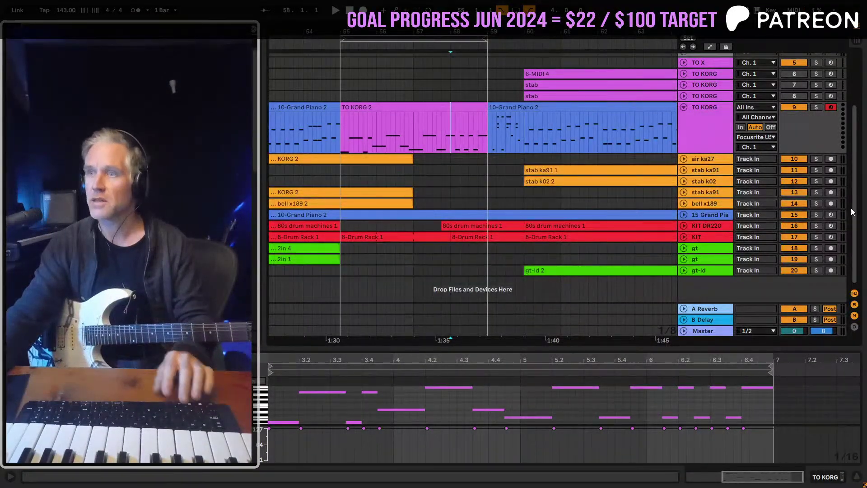
Arm the gt track 18 for recording and rehearse the guitar over the arrangement from bar 54 and from bar 55
left_click(831, 249)
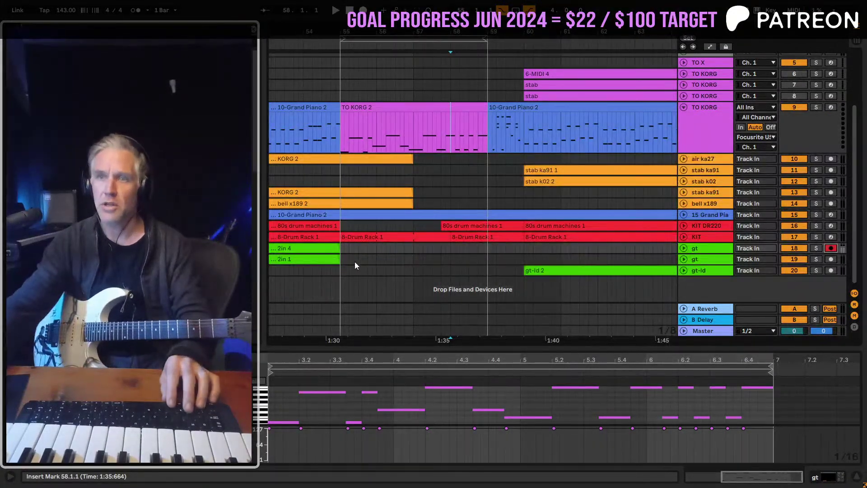
left_click(312, 271)
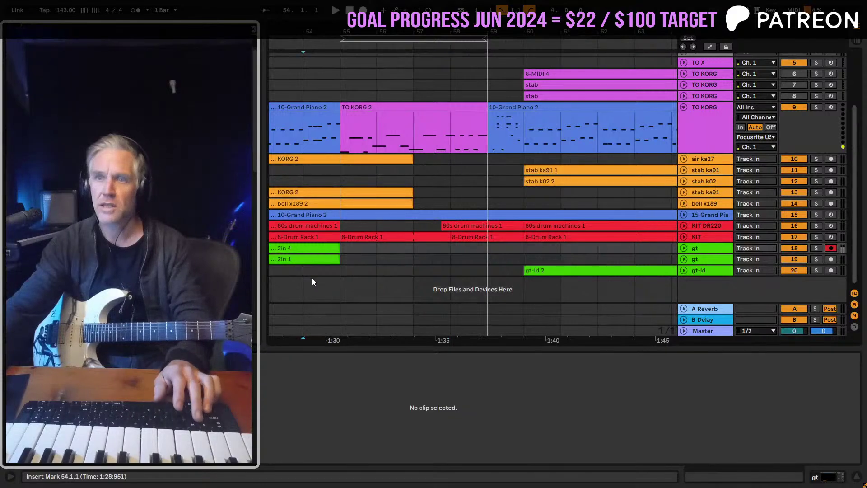
key("space")
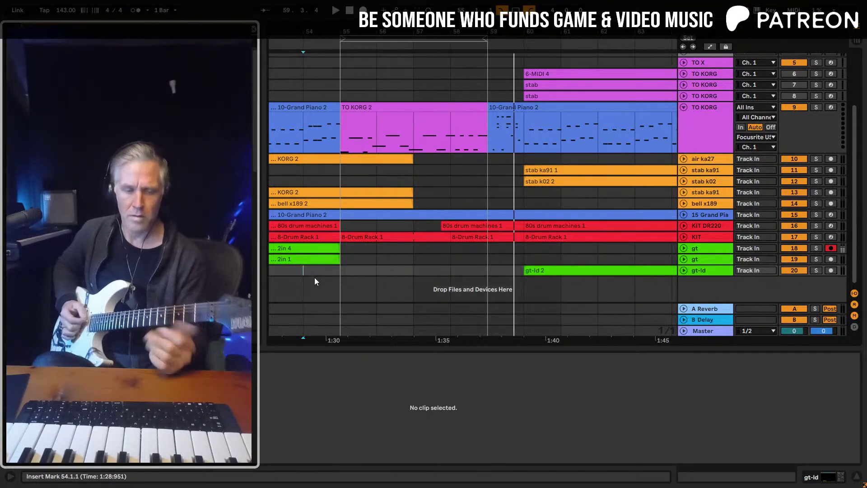
key("space")
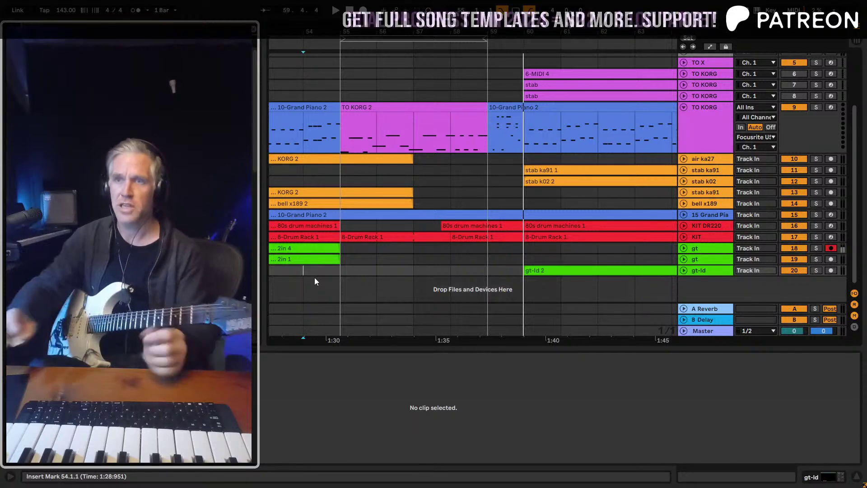
left_click(346, 271)
key("space")
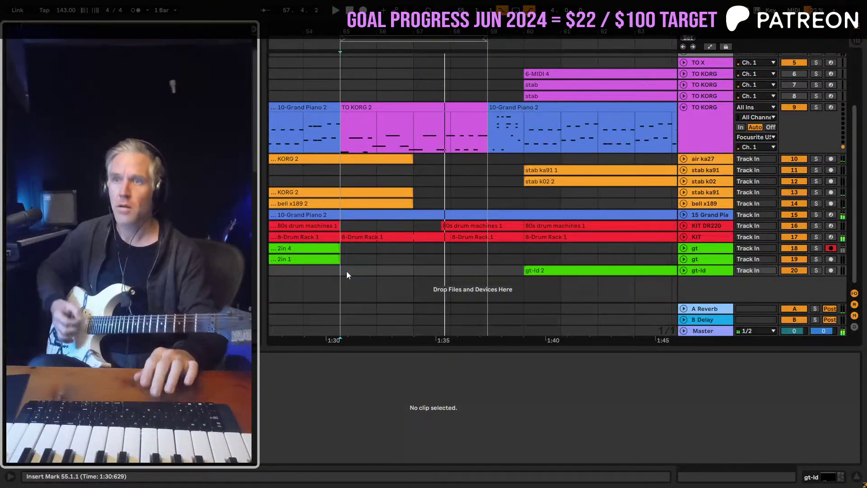
key("space")
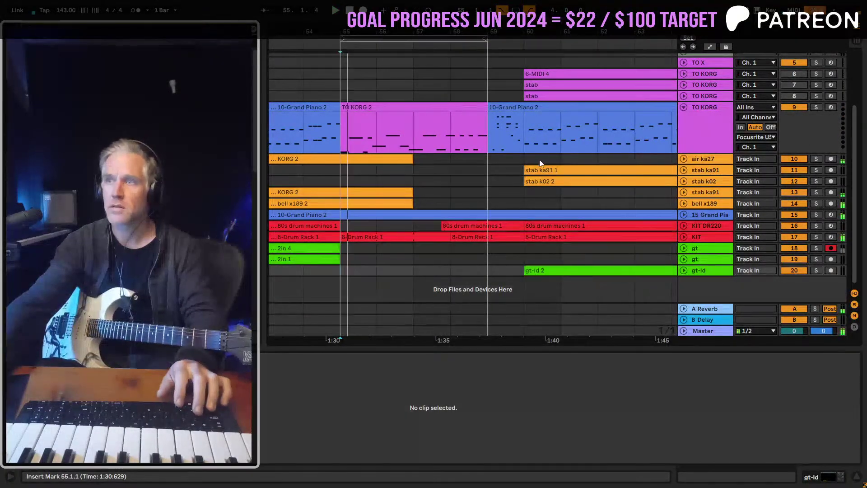
Arm the TO KORG track 9 instead of gt, glance at the mixer, and play the arrangement from bar 54
left_click(794, 107)
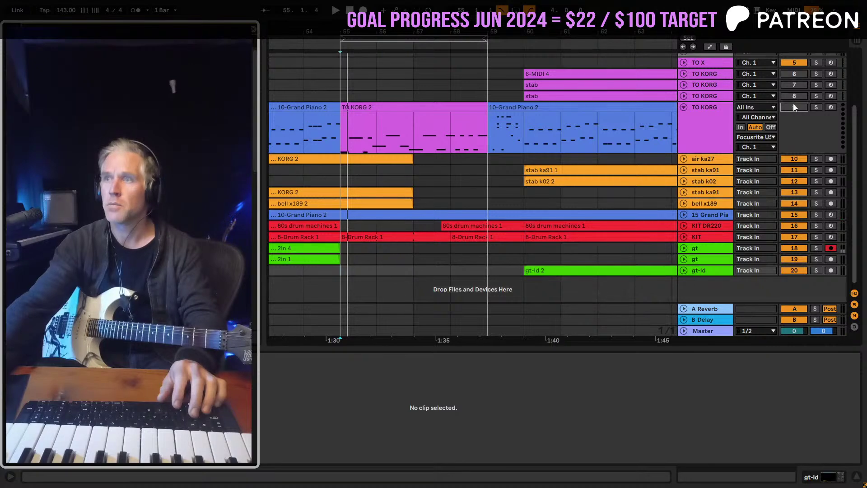
left_click(830, 108)
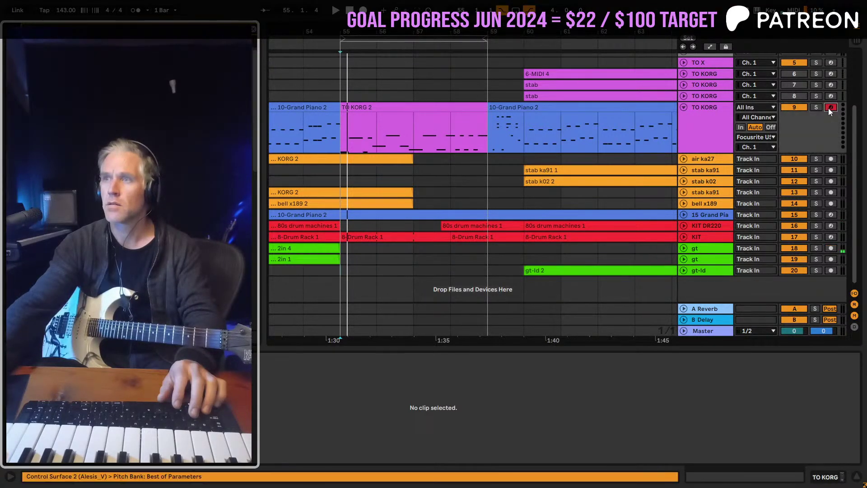
left_click(303, 132)
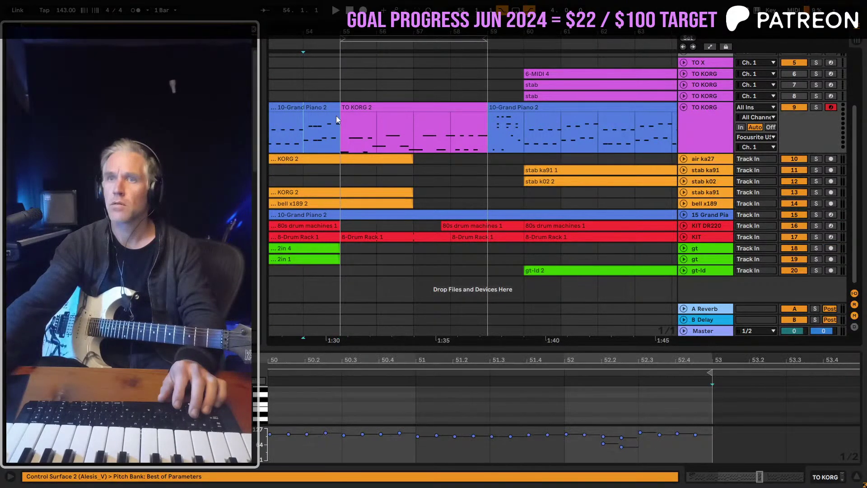
key("Tab")
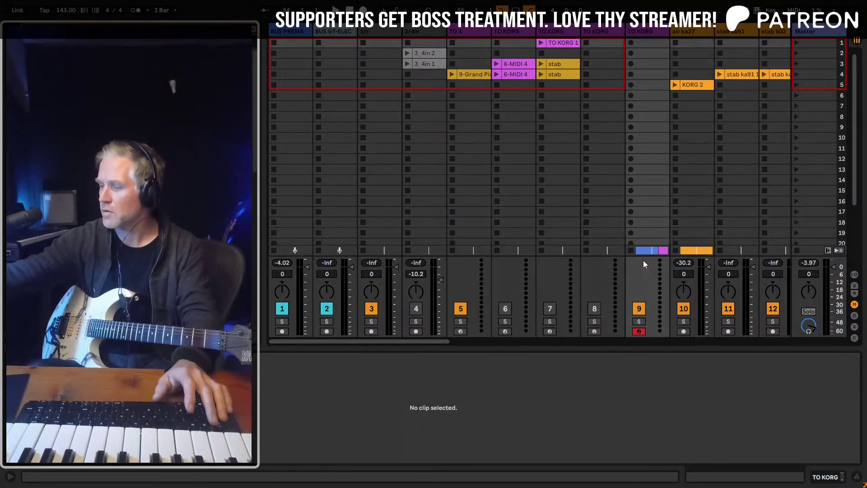
key("Tab")
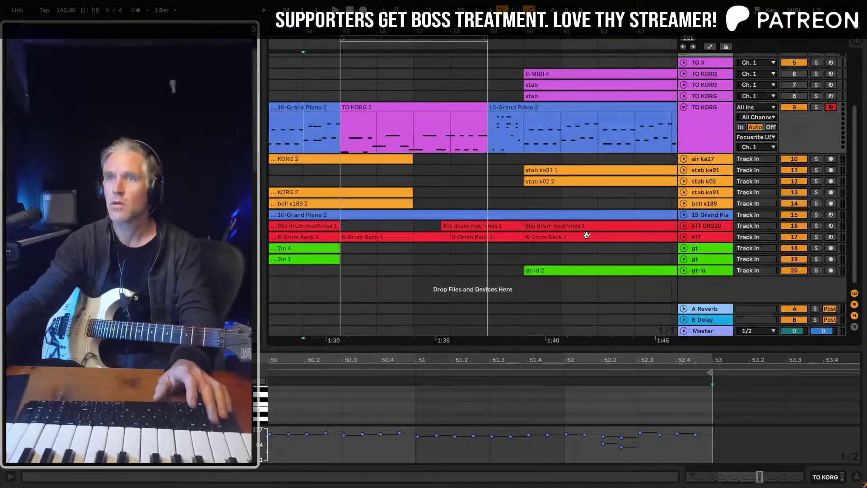
key("space")
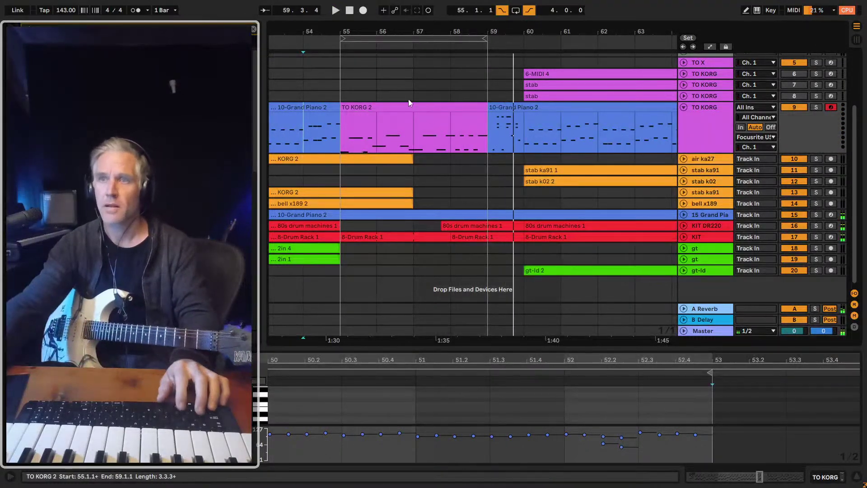
Stop playback and extend the loop range from bar 59 to bar 60, making it 5 bars long
left_click(453, 143)
key("space")
scroll(486, 45, "left", 1)
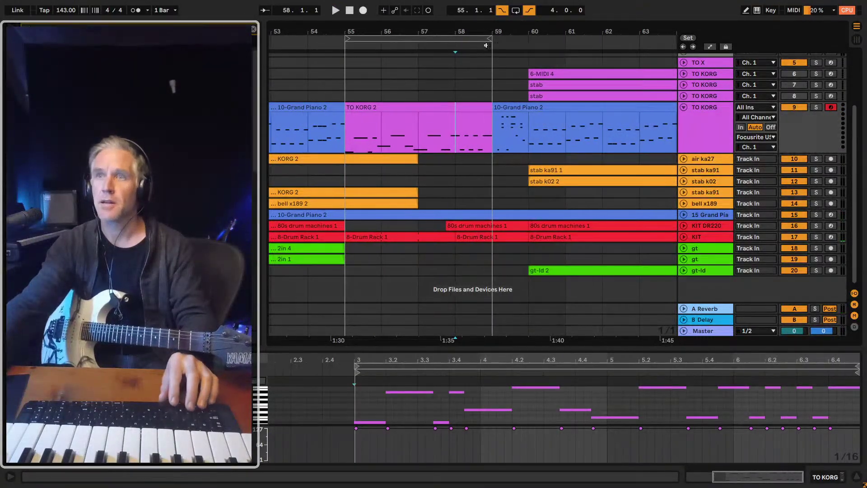
left_click_drag(490, 39, 528, 40)
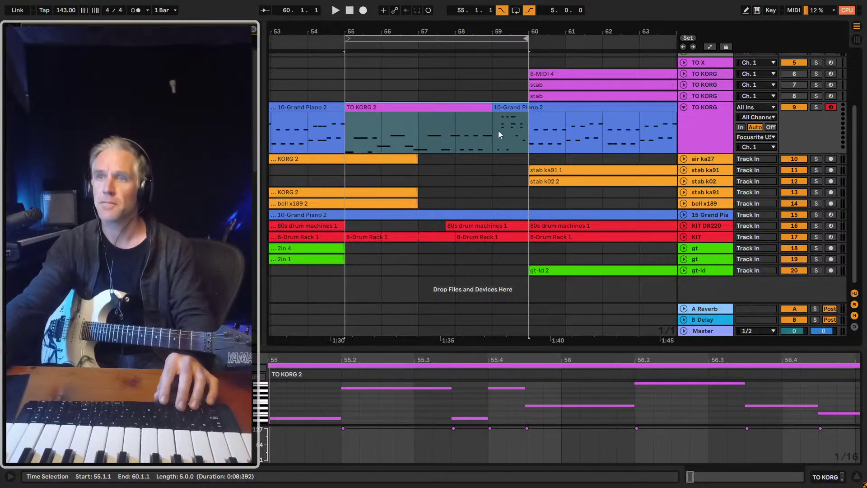
Play the arrangement from bar 57 and again from bar 54 while rehearsing the guitar line, then stop
left_click(420, 164)
key("space")
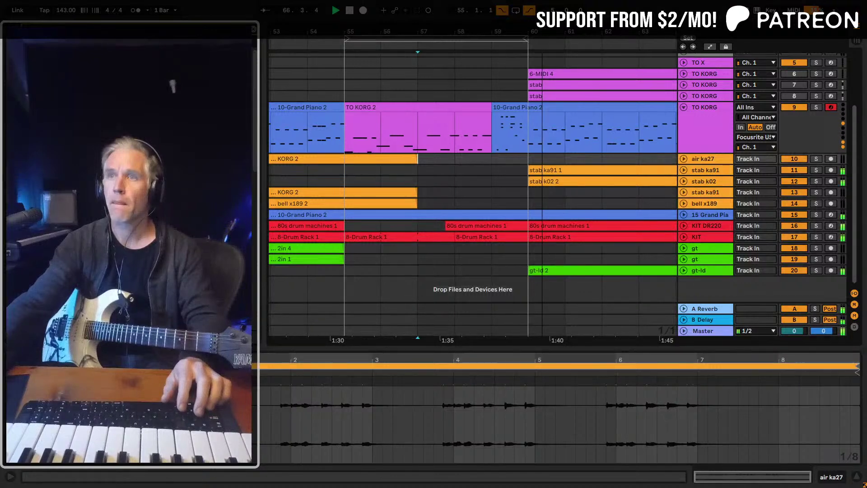
left_click_drag(542, 33, 469, 24)
key("space")
left_click(316, 145)
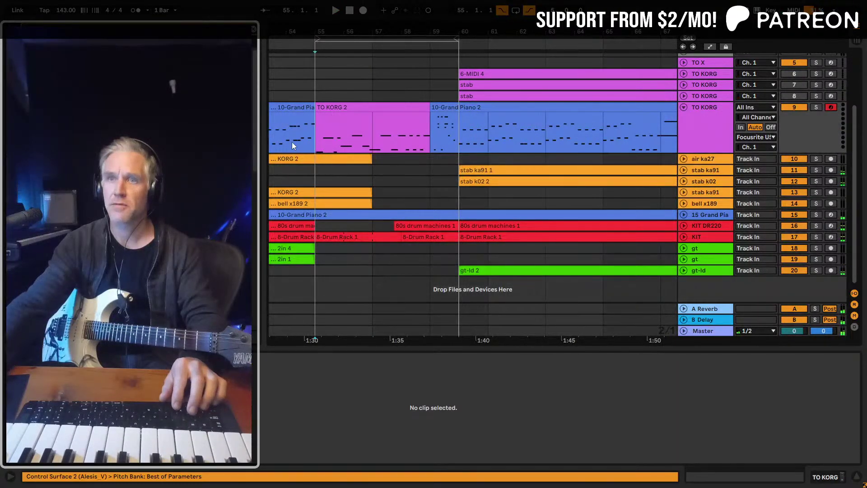
left_click(292, 143)
key("space")
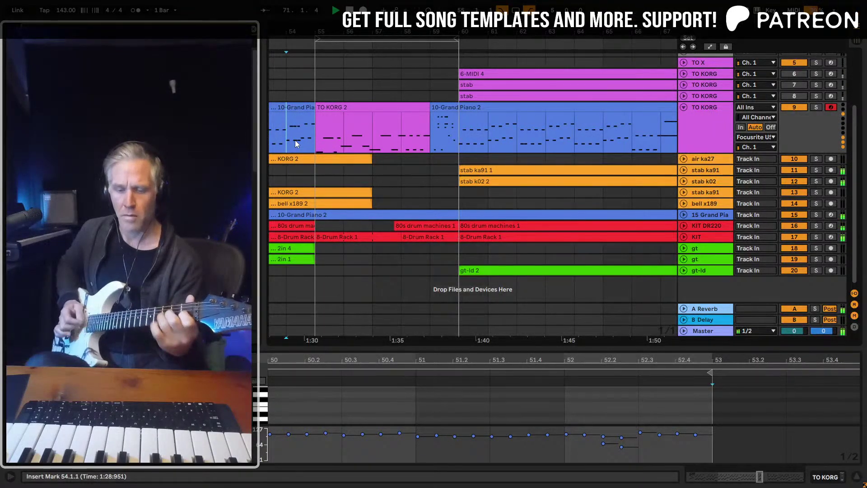
key("space")
key("space")
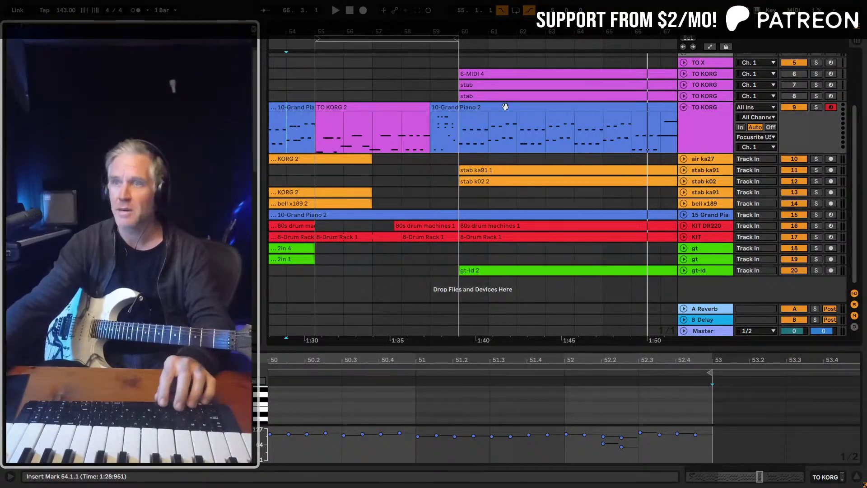
Save the set, arm the gt-ld track for recording, and rehearse the lead part in playback from bar 55
left_click(316, 276)
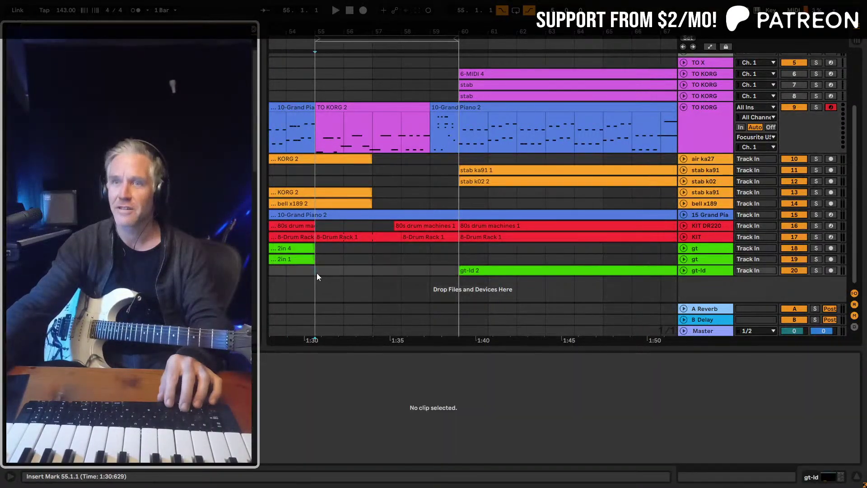
key("ctrl+s")
key("space")
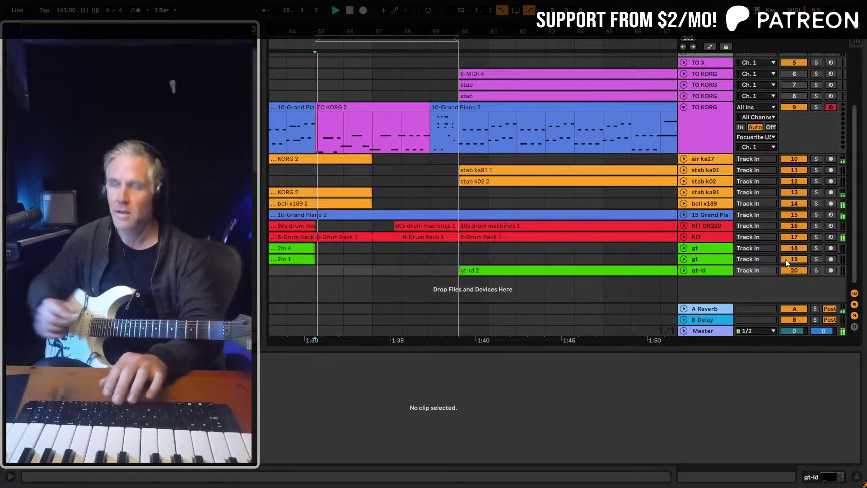
left_click(829, 270)
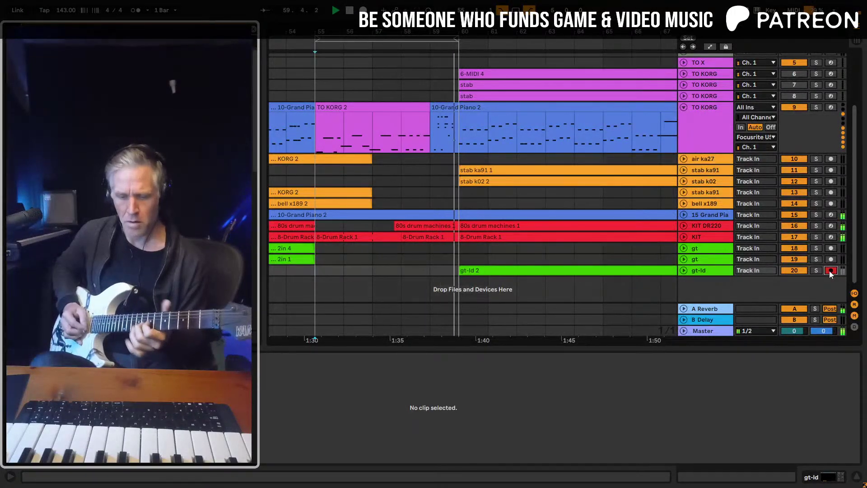
key("space")
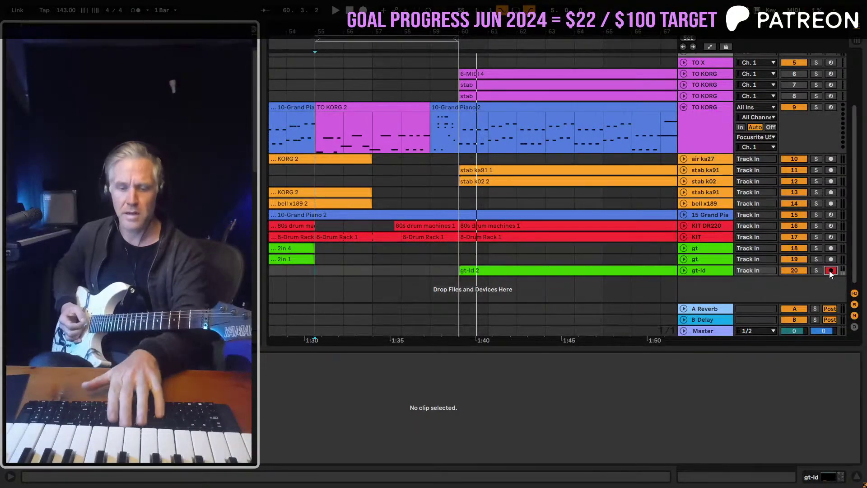
Try recording a gt-ld guitar take between bars 55 and 60, then undo it
key("F9")
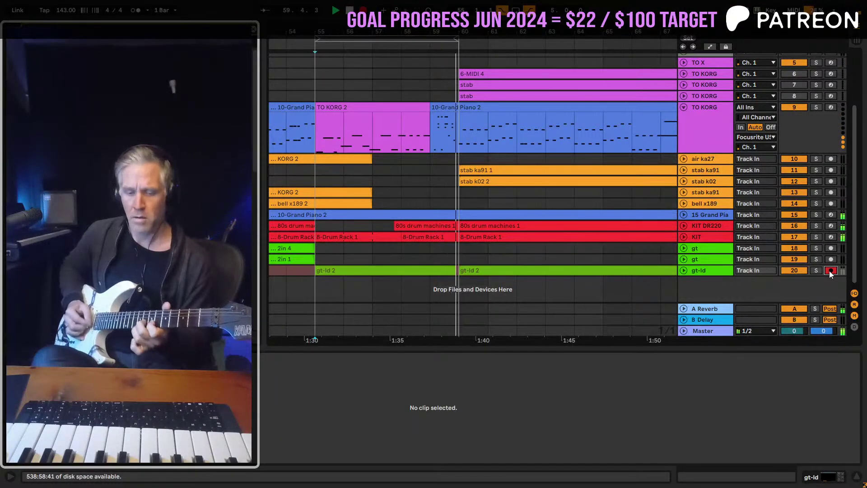
key("space")
key("ctrl+z")
Start playback from bar 55 and record a gt-ld take from about bar 58 up to bar 60
key("space")
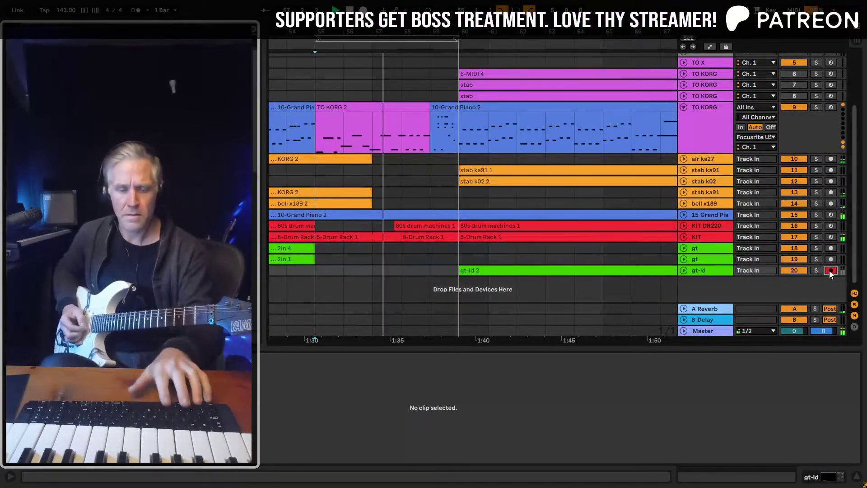
key("F9")
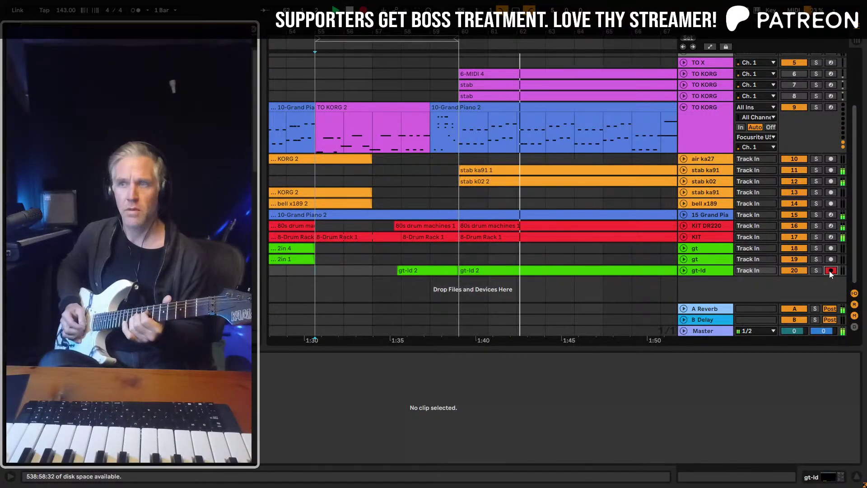
key("space")
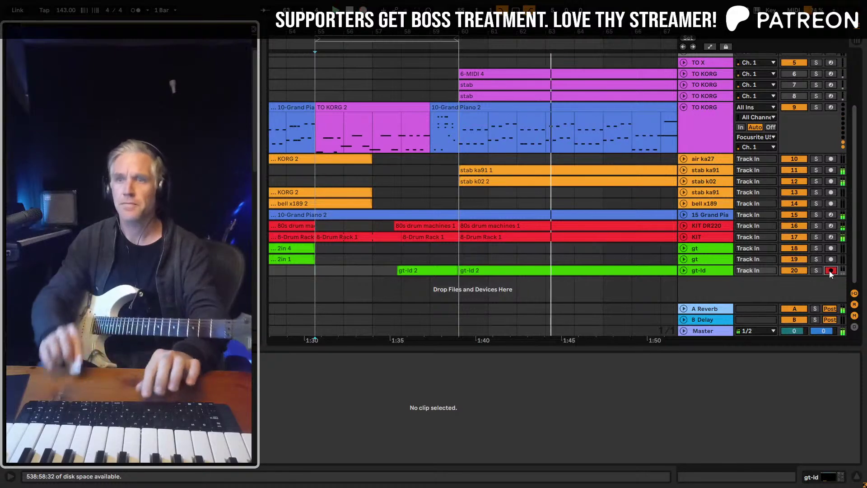
Unfold the gt-ld track, trim the following clip to start at bar 62, and adjust the new take to run from 57.3.1 to just past bar 60
left_click(683, 270)
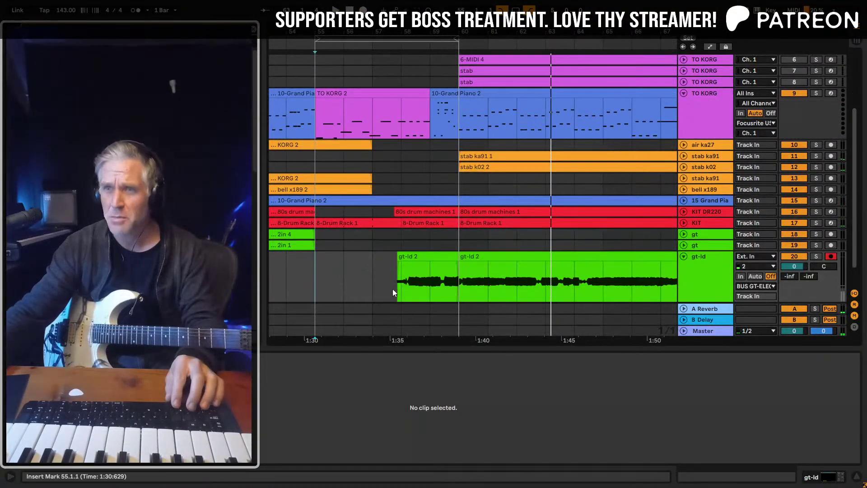
left_click_drag(459, 256, 516, 254)
left_click_drag(461, 258, 408, 259)
left_click_drag(345, 256, 387, 256)
Play back the new gt-ld take from 57.3.1 to check where it falls in the arrangement
left_click(386, 269)
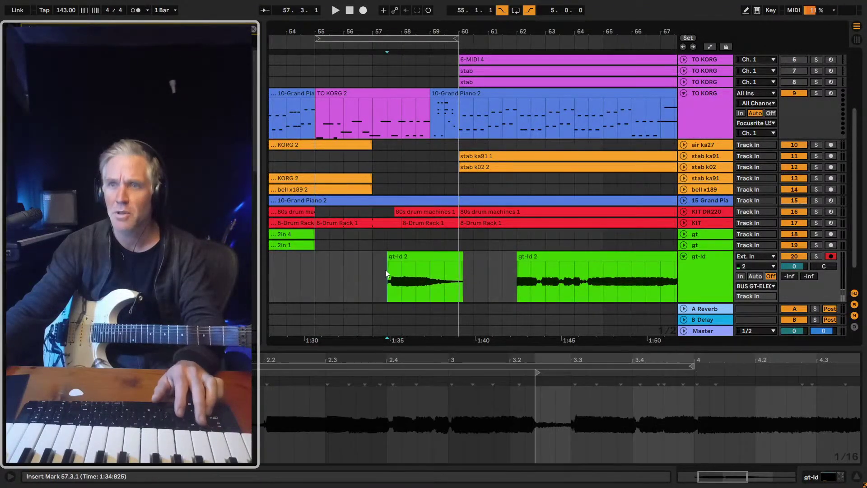
key("space")
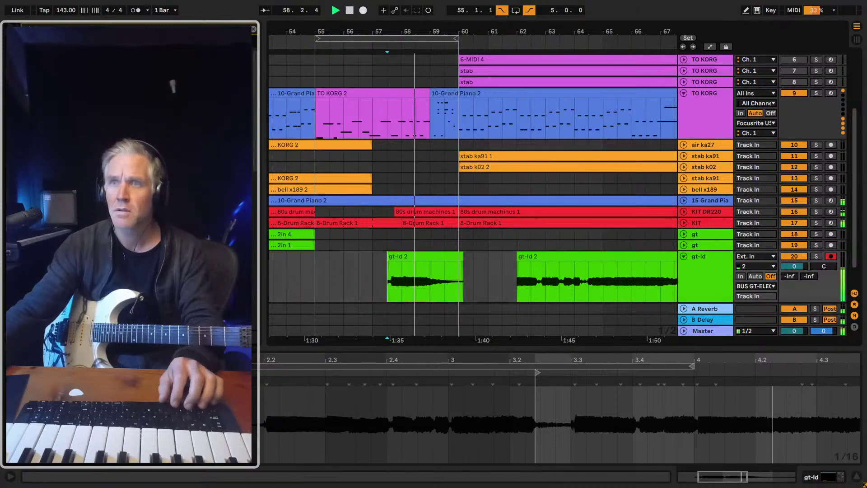
left_click_drag(440, 51, 427, 170)
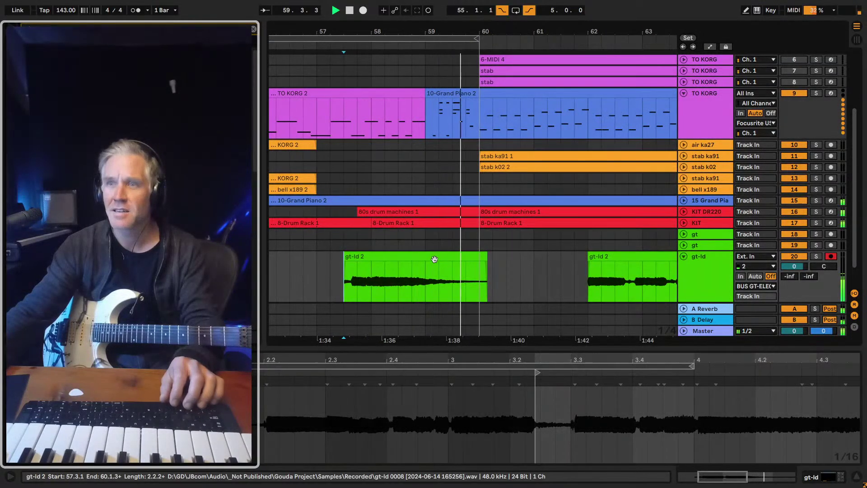
key("space")
Move the new gt-ld take to start at 59.3.1 and play it back from bar 59
left_click_drag(444, 258, 458, 263)
key("space")
left_click_drag(372, 256, 476, 259)
left_click(413, 267)
left_click(432, 272)
left_click(463, 259)
left_click(428, 271)
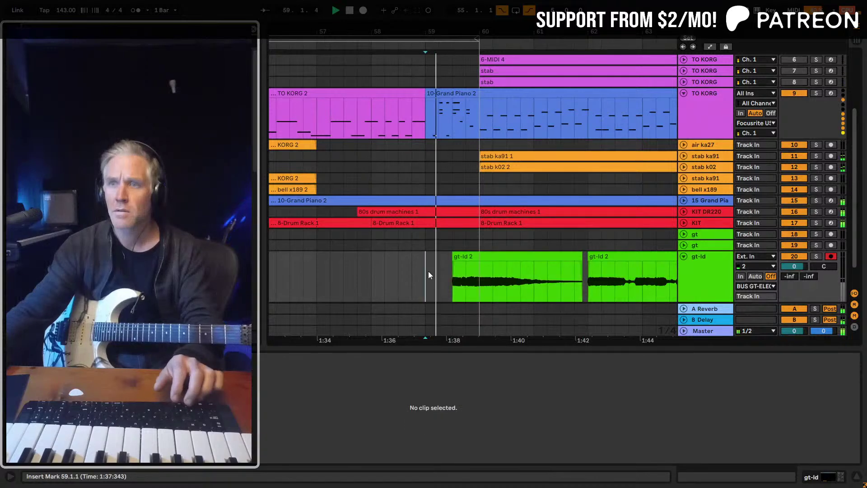
Narrow the grid to 1/8, nudge the gt-ld take earlier to about 59.2.3, and play it from bar 59
left_click(459, 258)
key("space")
key("ctrl+1")
key("Left")
key("space")
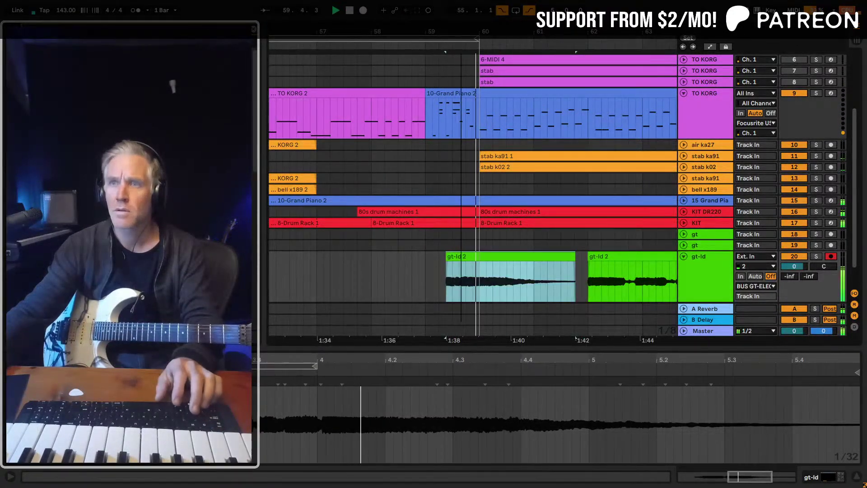
left_click_drag(461, 32, 461, 63)
left_click(379, 282)
key("space")
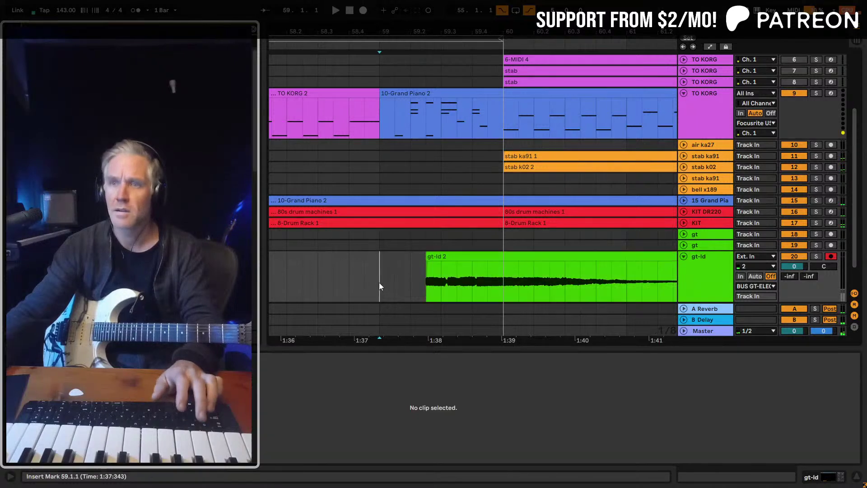
Nudge the gt-ld take earlier in small increments to about 59.1.4 and play it back from 59.1.3
left_click(428, 256)
key("Left")
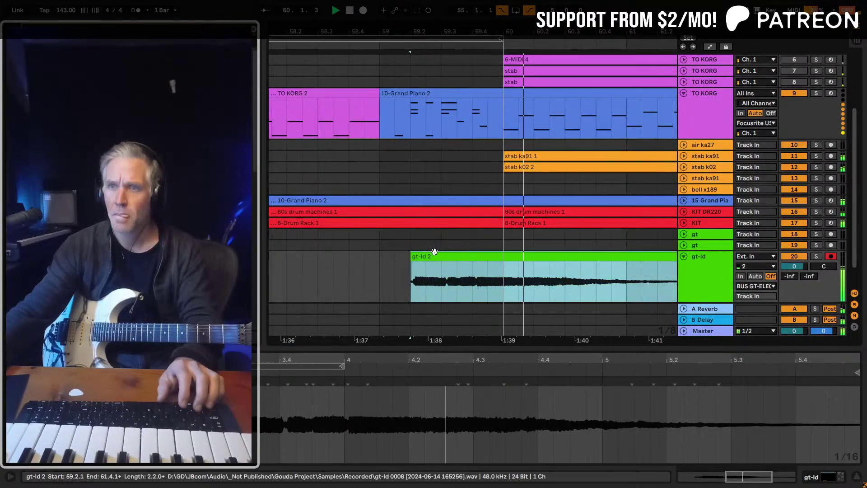
left_click(428, 262)
key("Left")
key("space")
left_click_drag(428, 262, 447, 261)
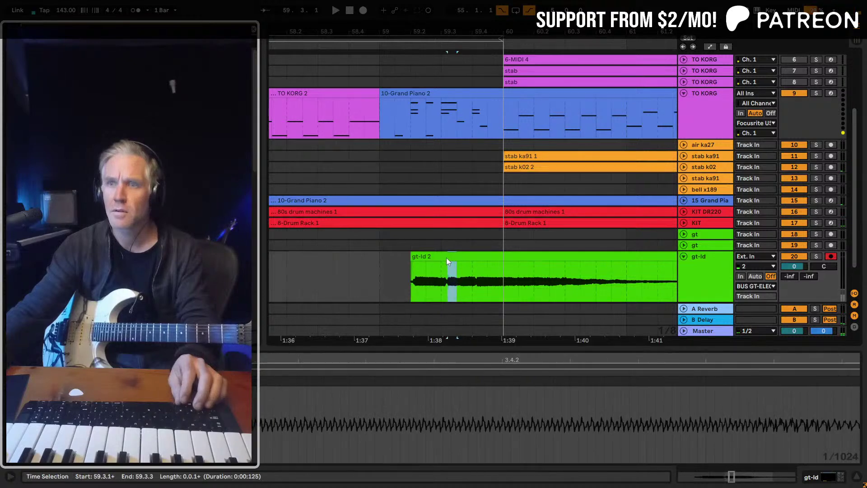
left_click(447, 257)
key("Left")
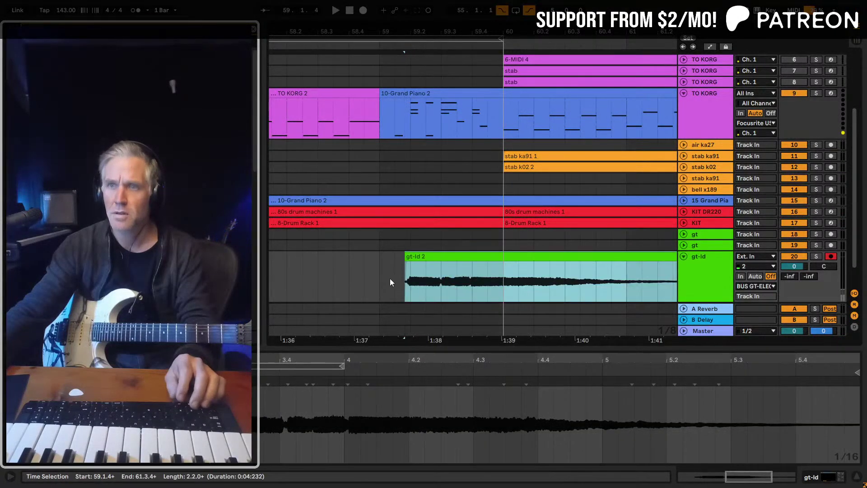
left_click(390, 279)
key("space")
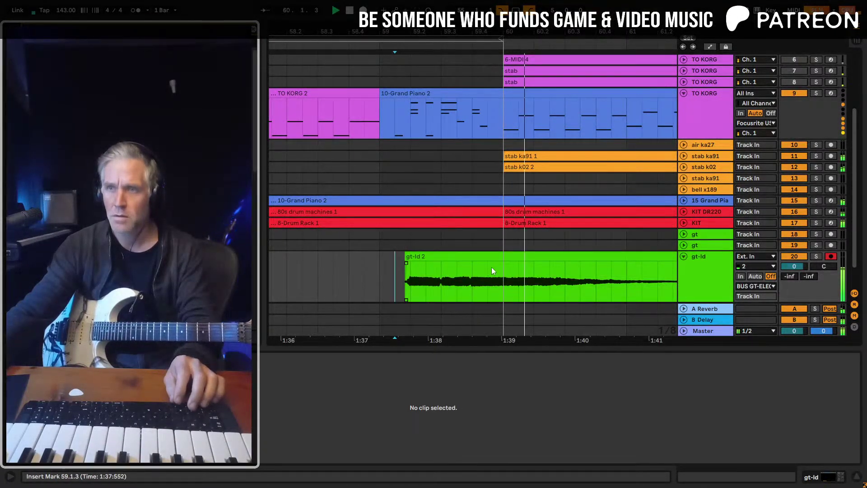
Fine-tune the gt-ld take's start to just past 59.1.4 while checking its timing in playback
left_click(434, 276)
key("space")
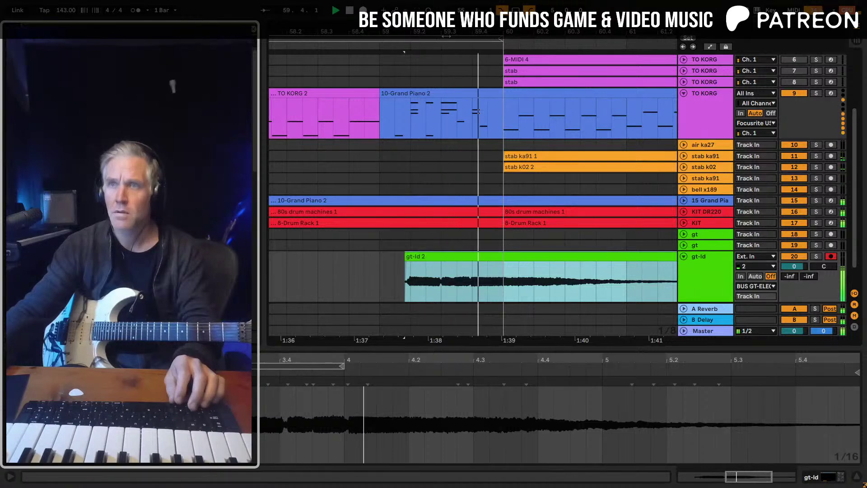
scroll(446, 78, "up", 5)
key("space")
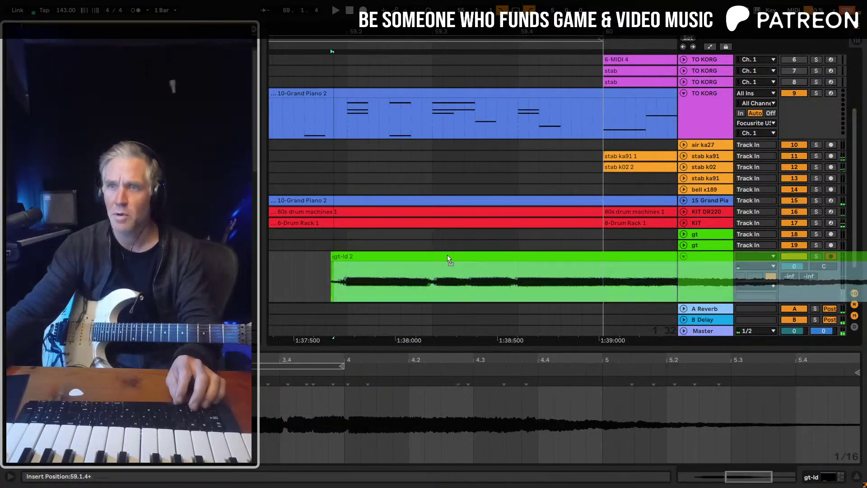
key("Right")
key("space")
left_click(336, 262)
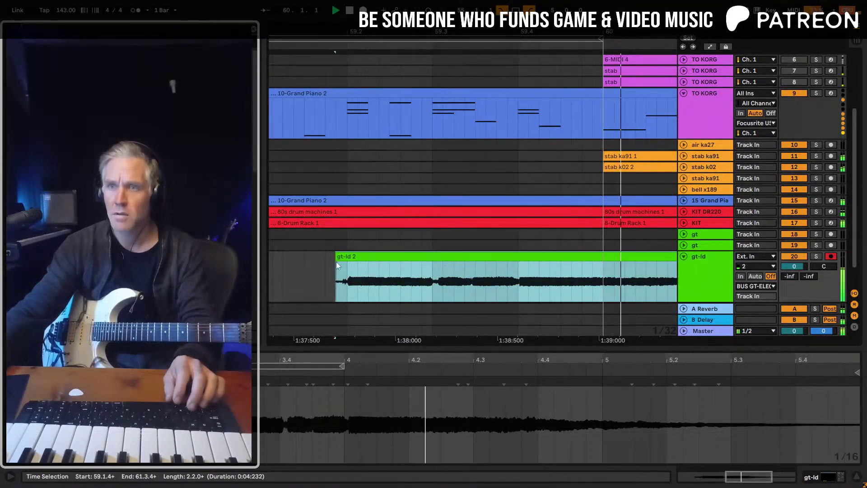
Start playback from bar 52 and trim the following gt-ld clip to start at bar 64
scroll(336, 261, "down", 5)
scroll(370, 269, "down", 3)
left_click(385, 281)
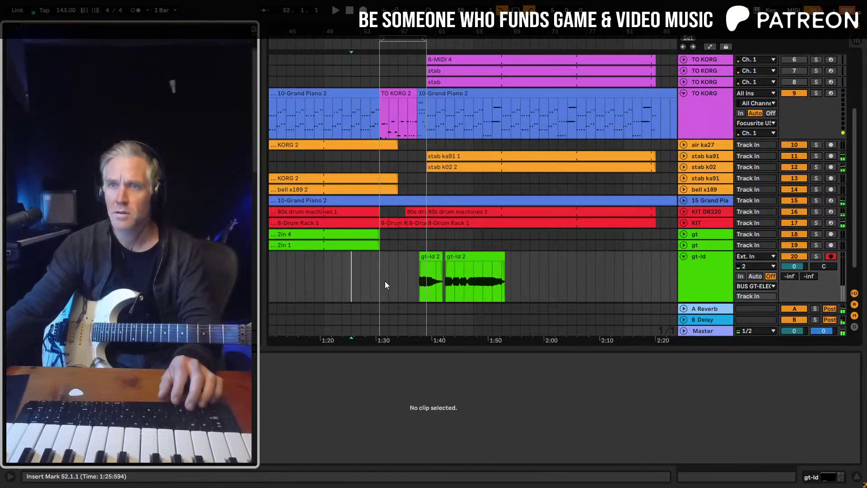
left_click(449, 271)
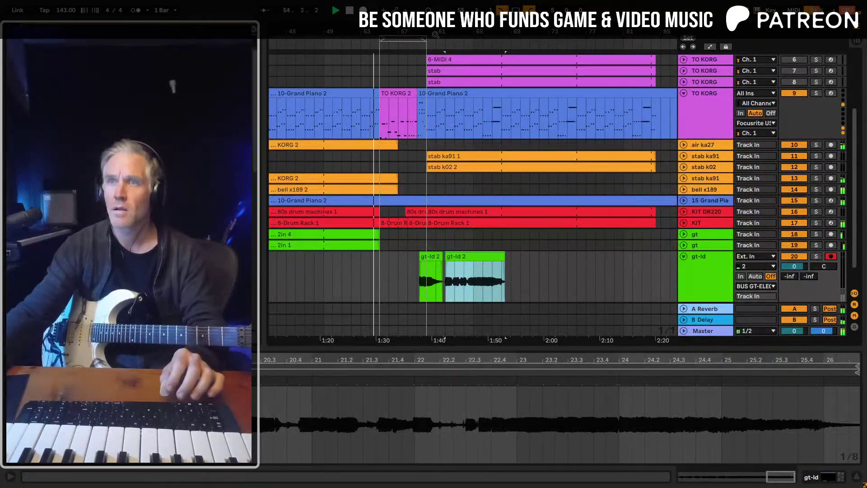
scroll(438, 275, "up", 5)
left_click(476, 259)
mouse_move(475, 259)
left_mouse_down()
mouse_move(394, 260)
mouse_move(485, 261)
left_mouse_up()
left_click_drag(530, 260, 558, 260)
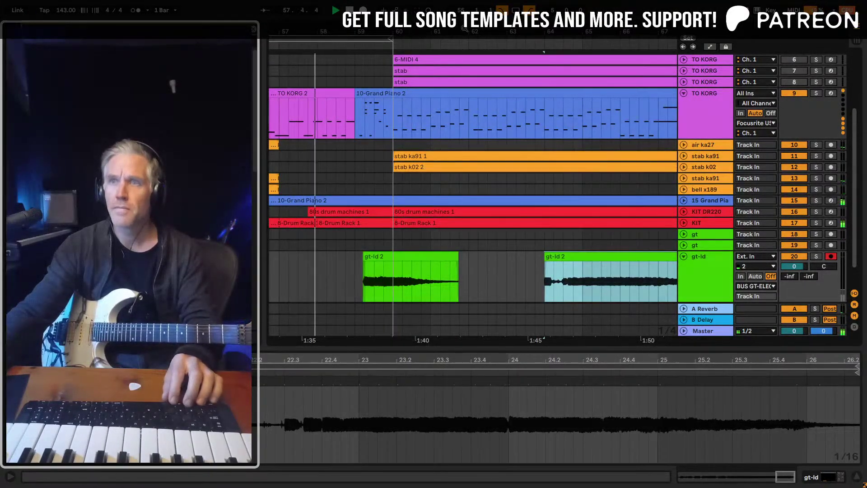
Play the arrangement from bar 54 to check the repositioned gt-ld lead-in
left_click_drag(462, 33, 545, 34)
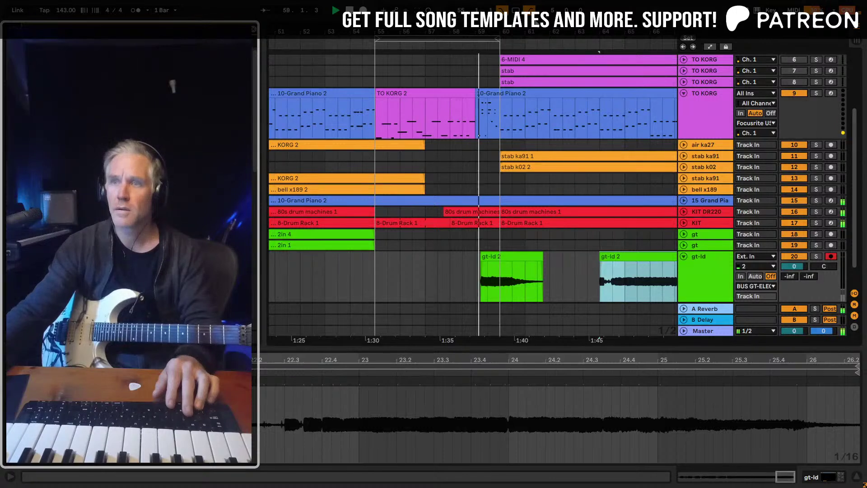
left_click(347, 293)
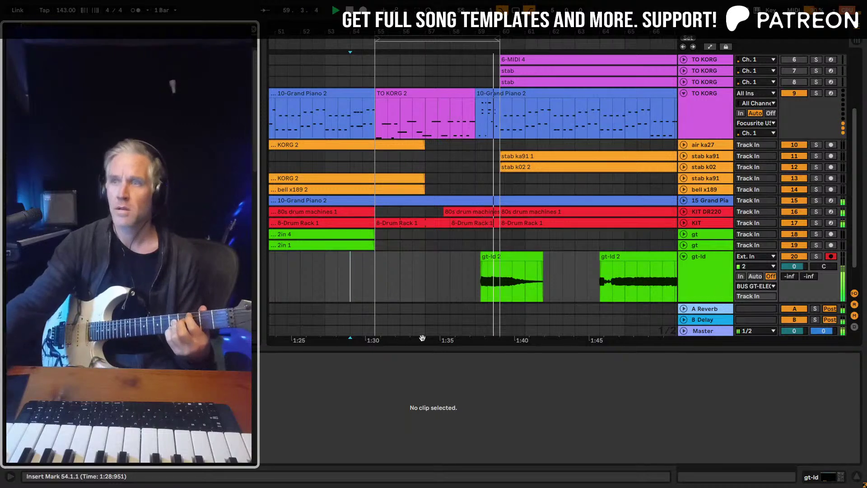
key("space")
Arm gt track 18 for recording, save the set, and rehearse the guitar part in playback from bar 54
left_click(831, 234)
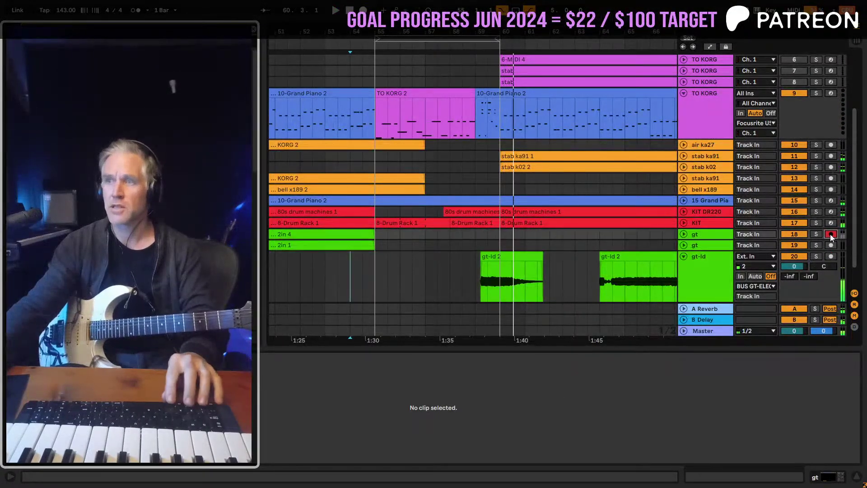
key("ctrl+s")
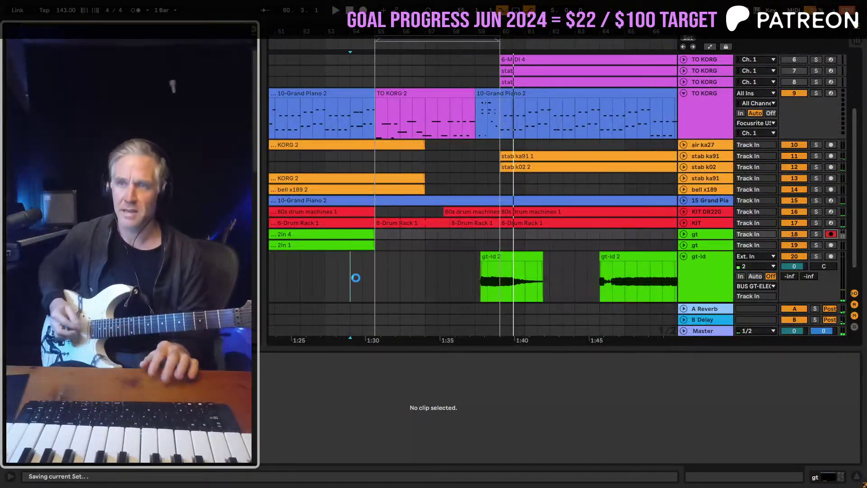
key("space")
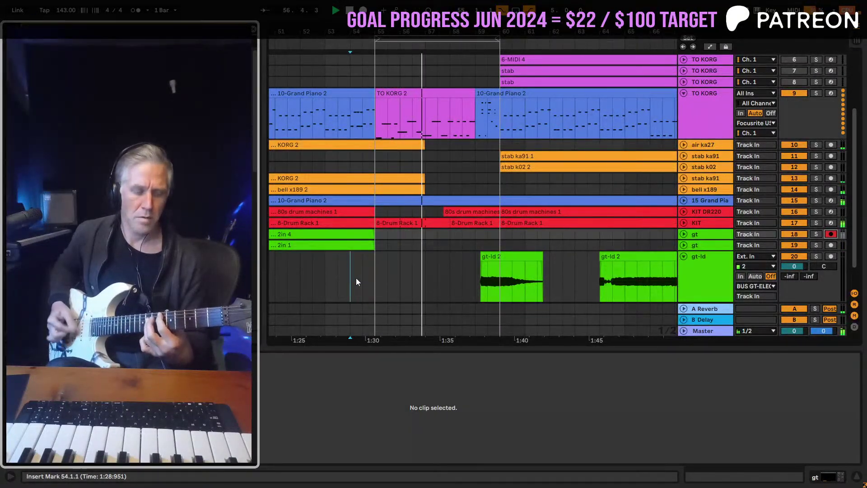
key("space")
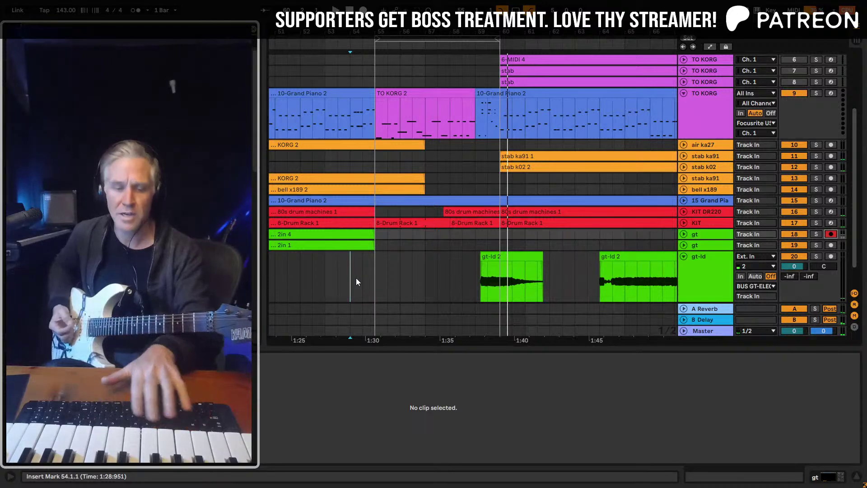
Try recording a take on gt track 18 from bar 55 to 57 and another over it, then undo the second
key("space")
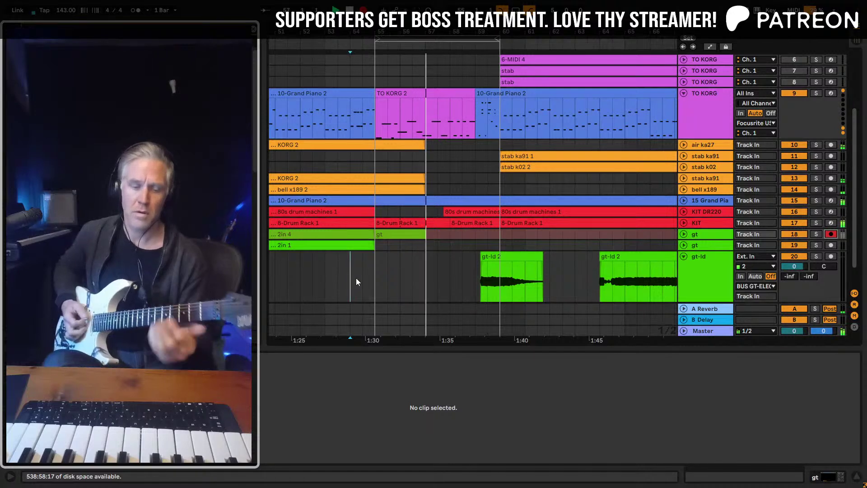
key("space")
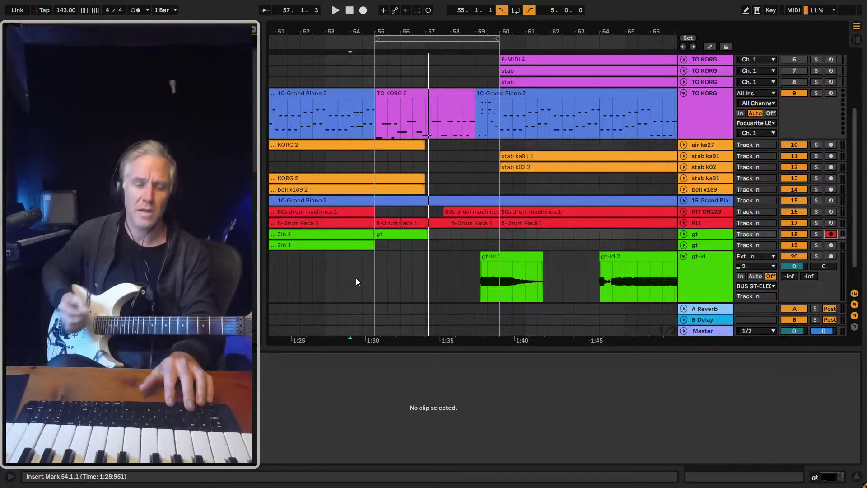
key("F9")
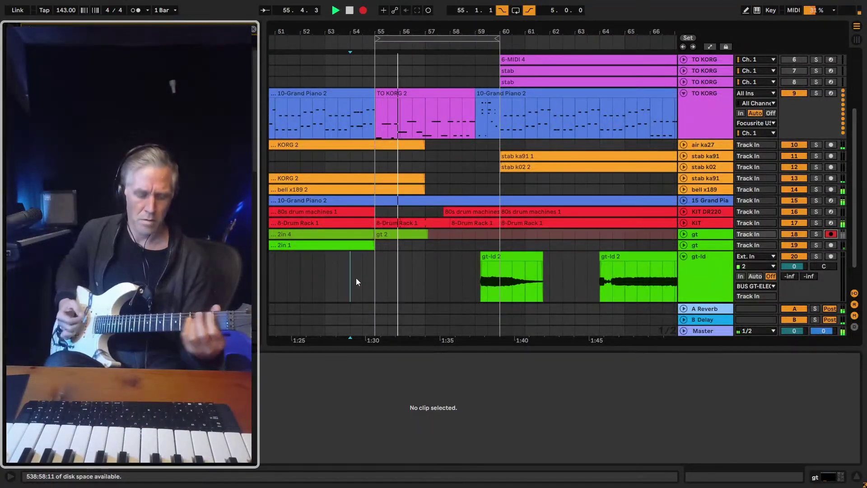
key("space")
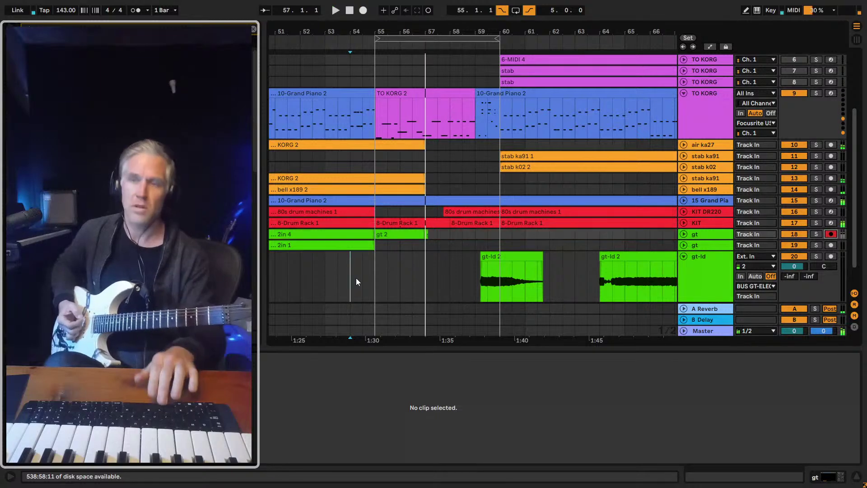
key("ctrl+z")
Review the remaining gt take on track 18 in playback from bar 54 and delete it
key("space")
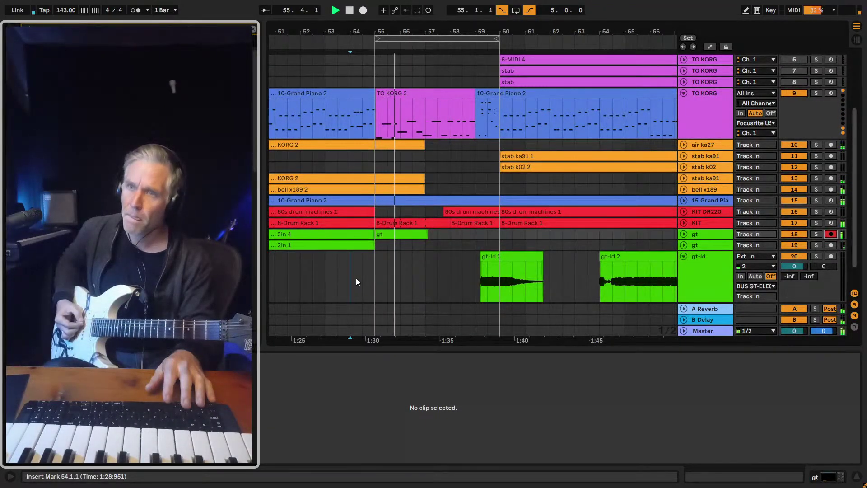
key("space")
key("space")
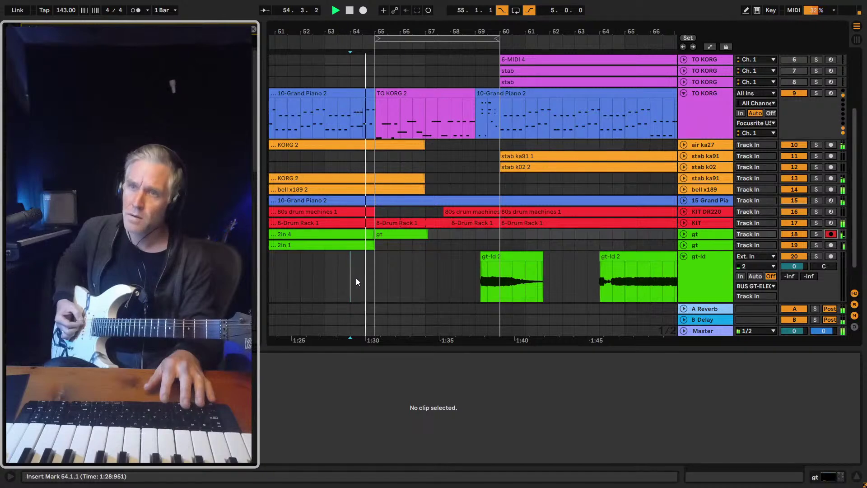
left_click(400, 231)
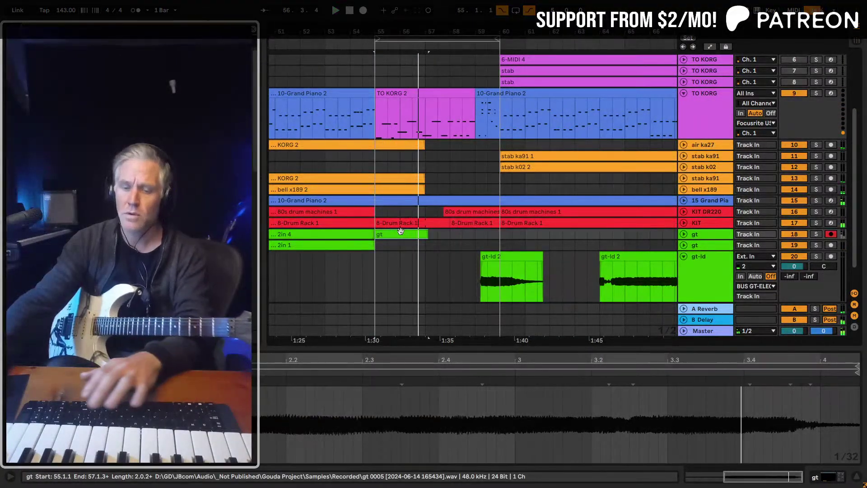
key("Delete")
Run the gt section again, stop it, and undo the latest changes
key("space")
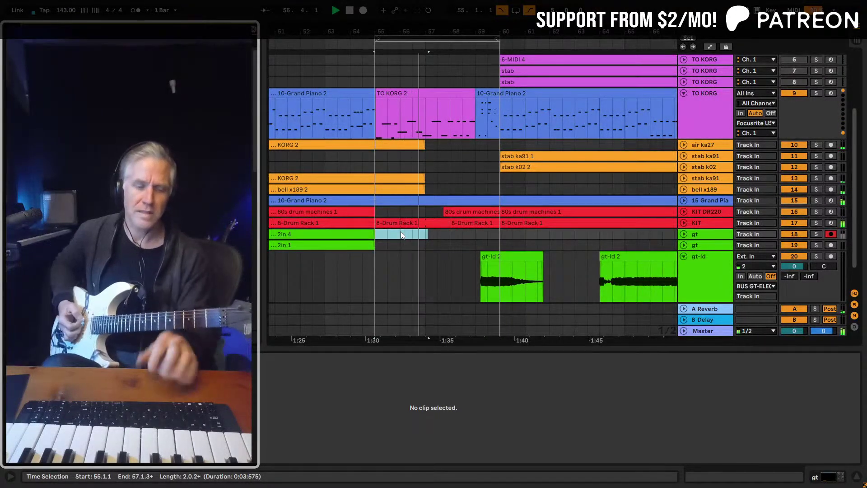
key("space")
key("ctrl+z")
key("ctrl+z")
key("ctrl+z")
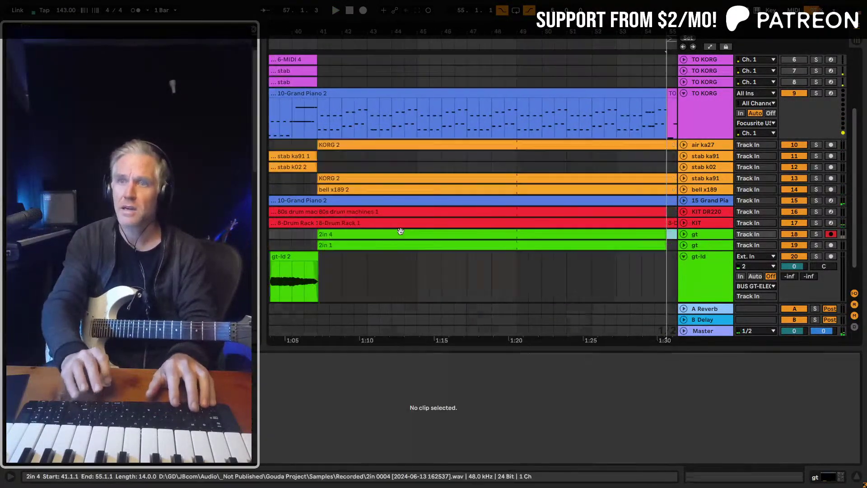
Start from bar 53 and record a guitar take on gt track 18 from bar 55 to bar 60
scroll(445, 114, "down", 5)
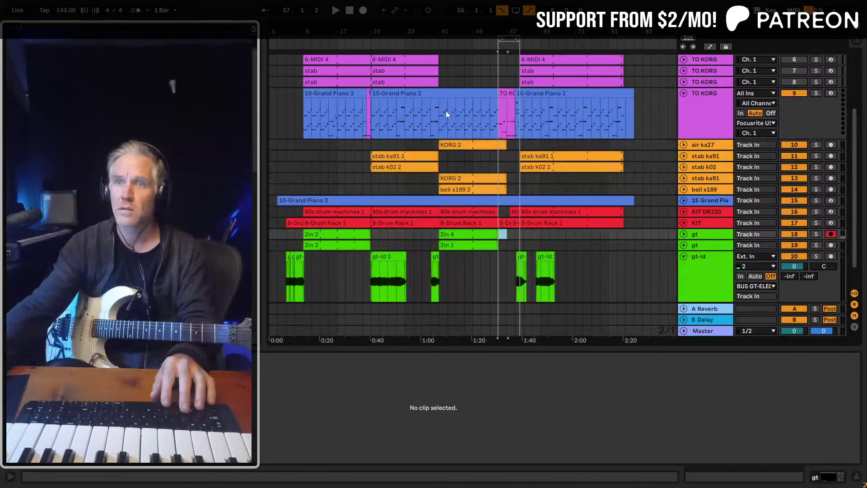
scroll(513, 72, "up", 5)
left_click_drag(446, 289, 455, 271)
left_click(427, 279)
key("space")
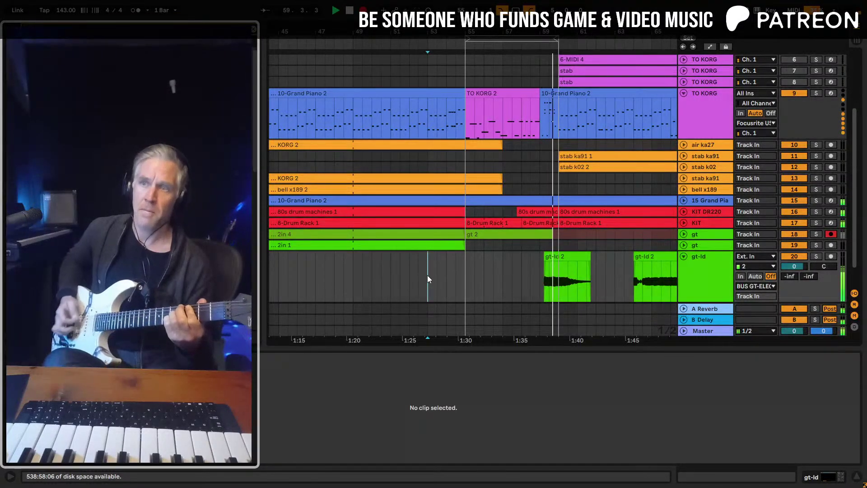
key("space")
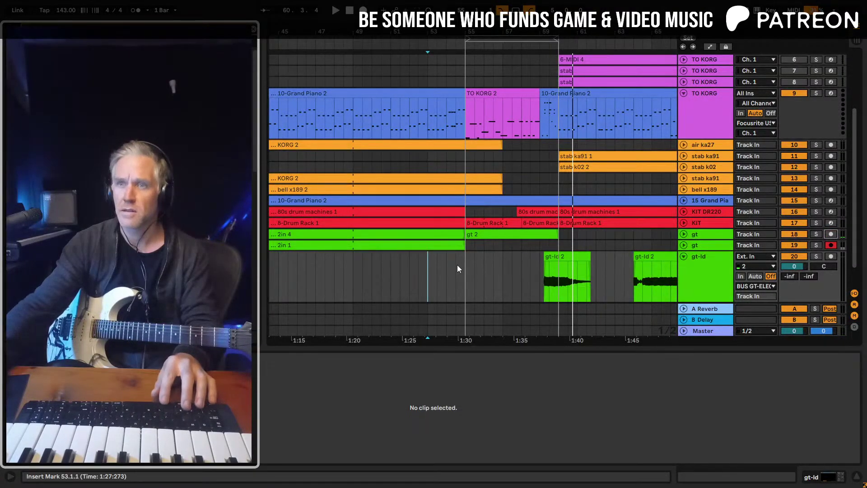
key("space")
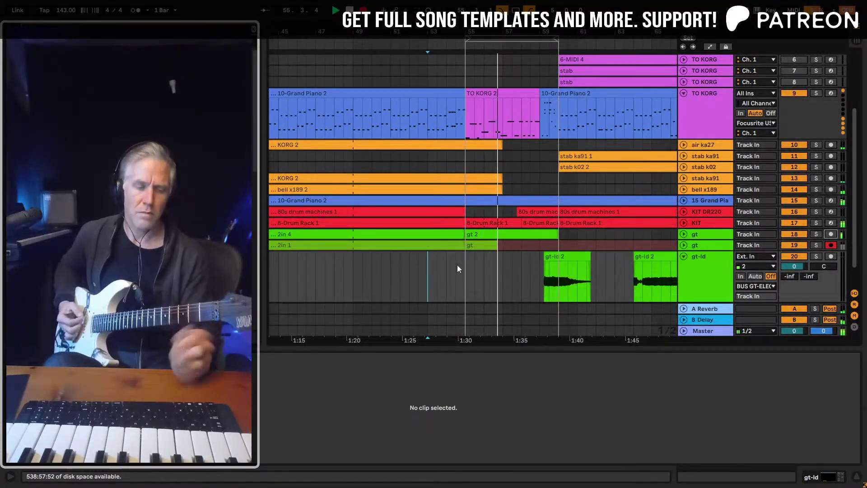
key("space")
key("ctrl+z")
Record a doubling guitar take on gt track 19 from bar 55 to bar 60, starting playback at bar 53
key("space")
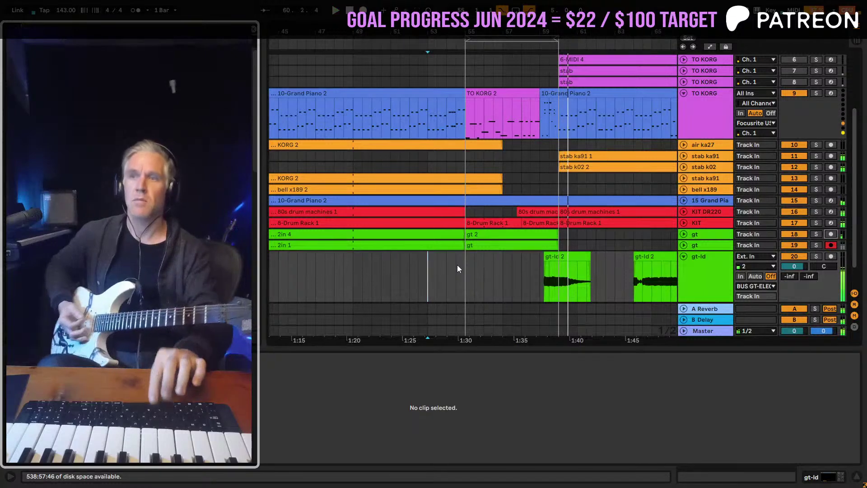
key("space")
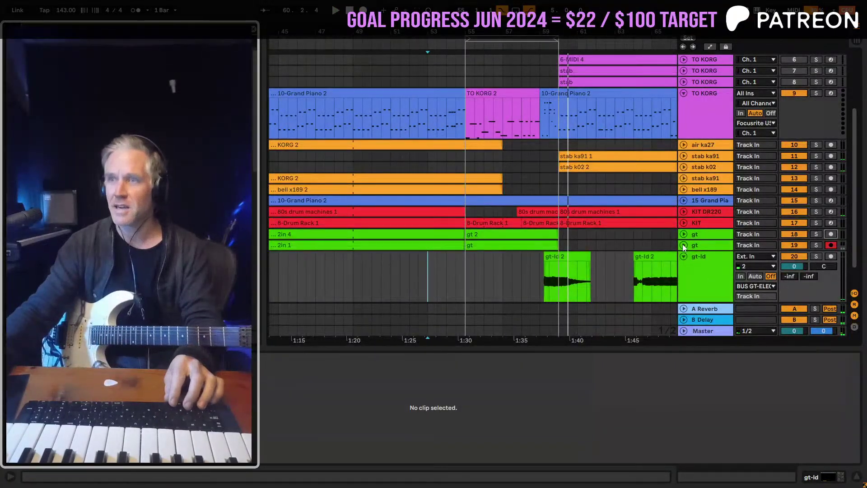
Unfold gt tracks 18 and 19 and play back the doubled guitar takes from bar 53
left_click(683, 245)
left_click(684, 234)
left_click(440, 266)
key("space")
scroll(515, 261, "down", 2)
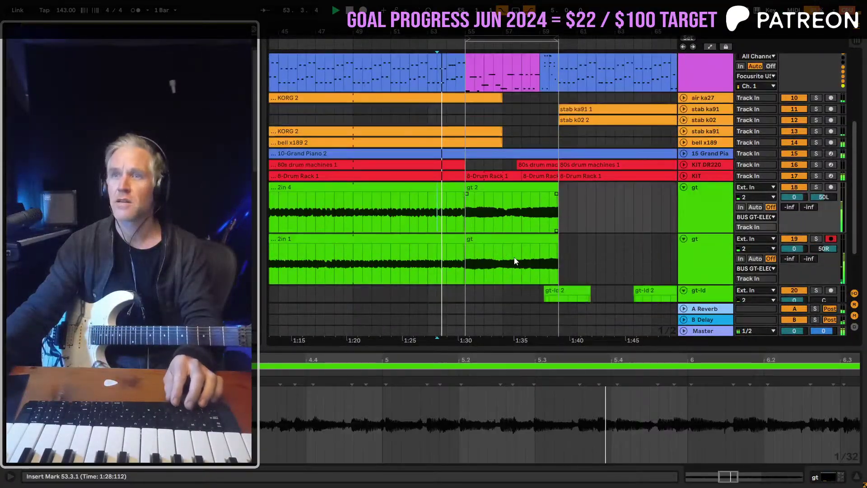
scroll(515, 261, "down", 2)
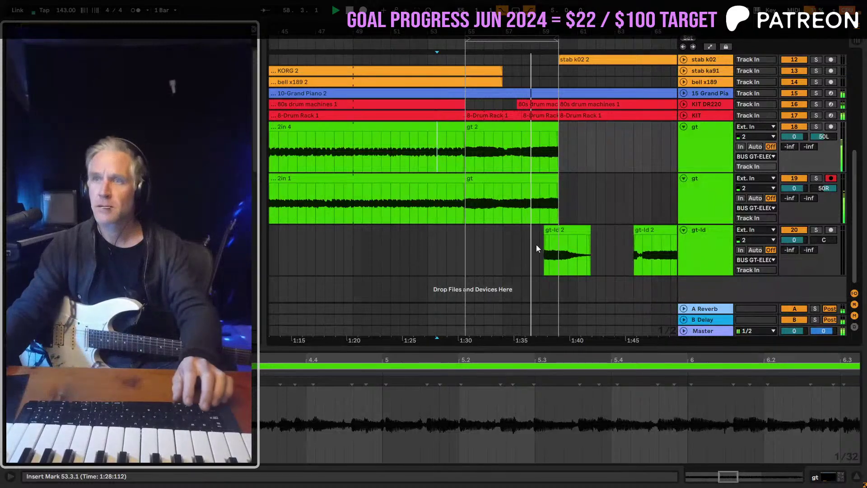
Fold all tracks in the arrangement and save the set
left_click(556, 250)
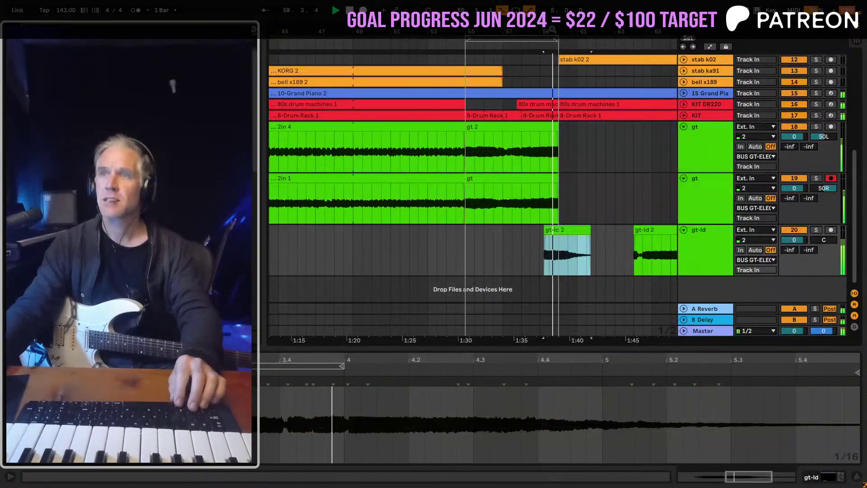
left_click_drag(552, 29, 554, 19)
scroll(568, 155, "up", 3)
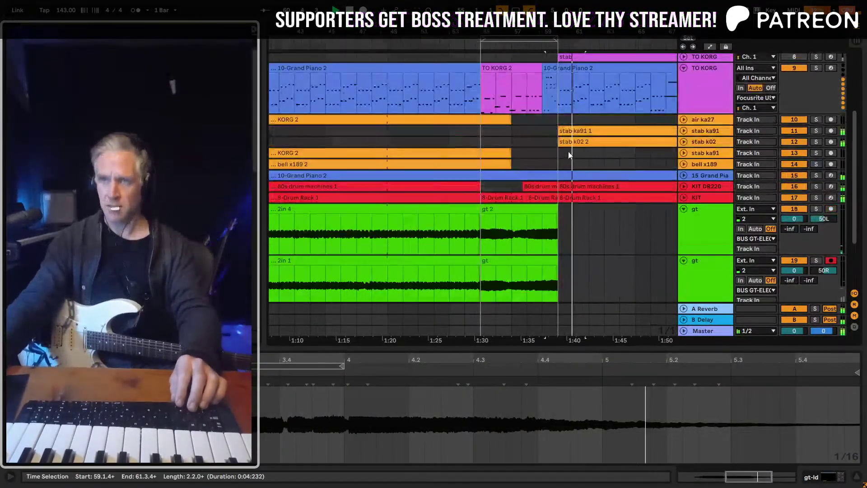
left_click(685, 209, "alt")
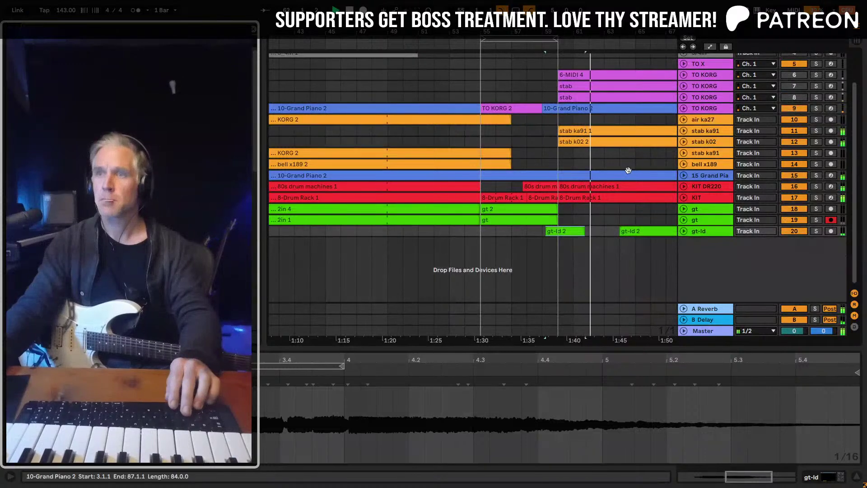
key("ctrl+s")
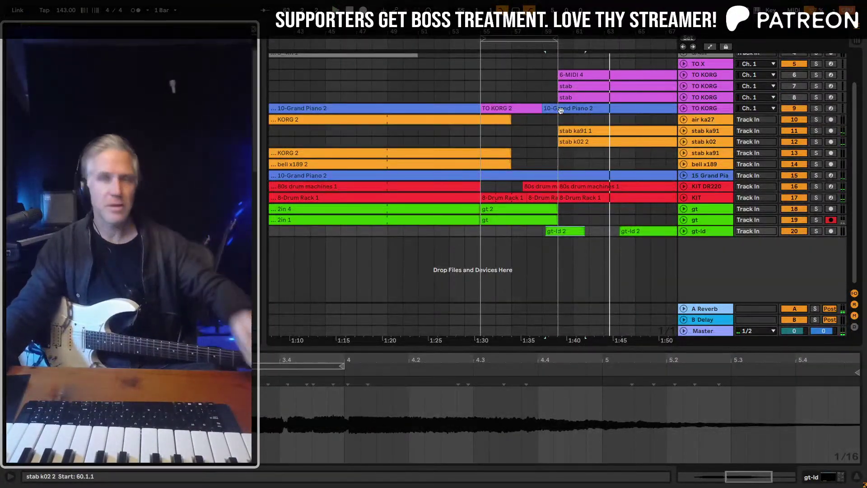
Extend the loop region to span the whole song from bar 3 to bar 87, saving the set, and play from its start
left_click_drag(538, 35, 277, 36)
key("ctrl+s")
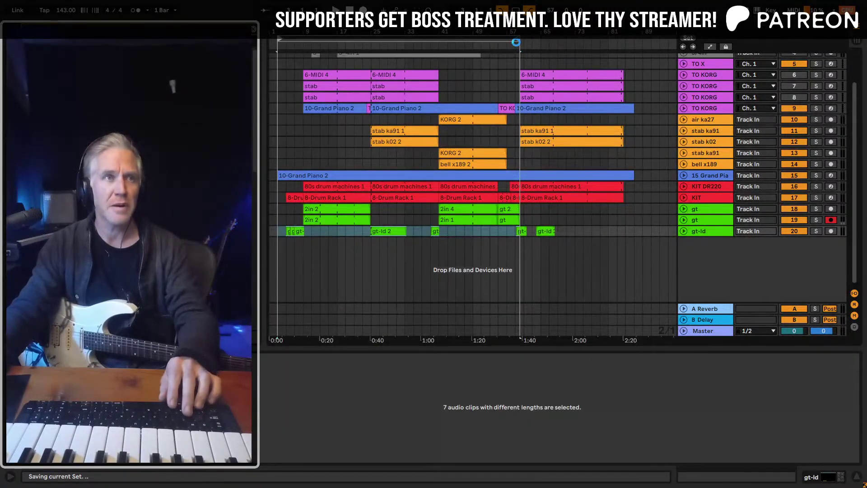
left_click_drag(516, 41, 634, 61)
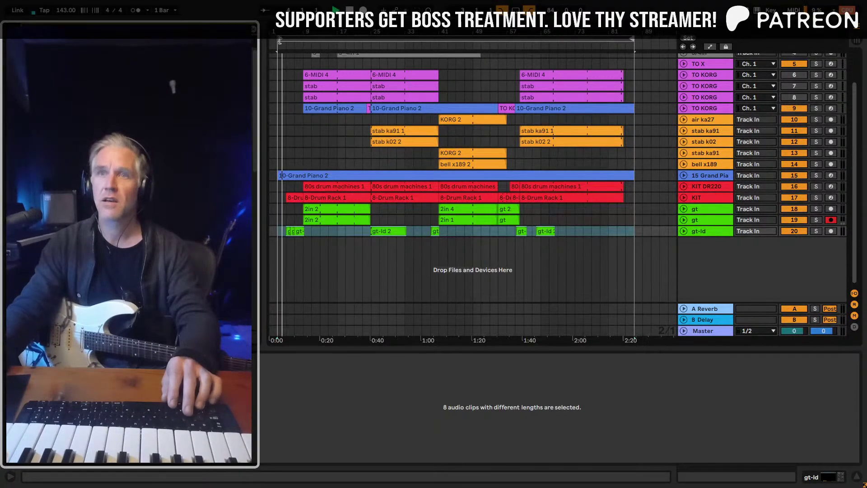
key("plus")
key("plus")
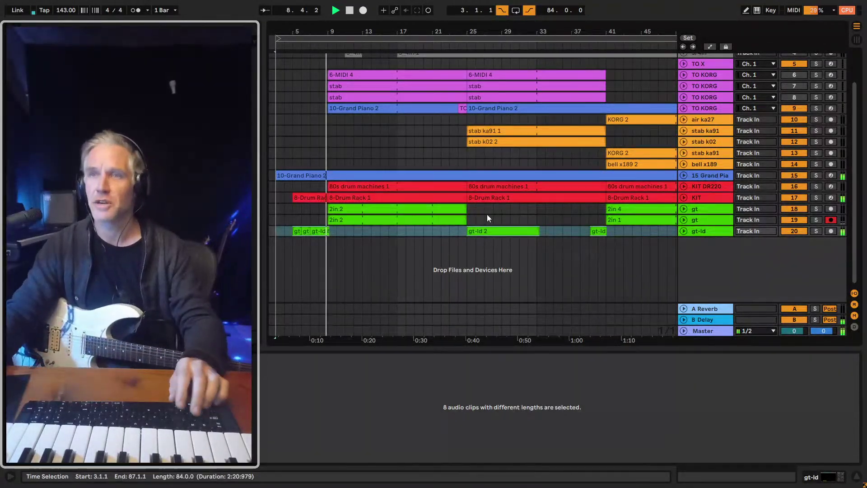
Add a C2 note and another one row below it at the first beat of the KIT drum clip starting at bar 9
left_click(339, 208)
left_click(343, 199)
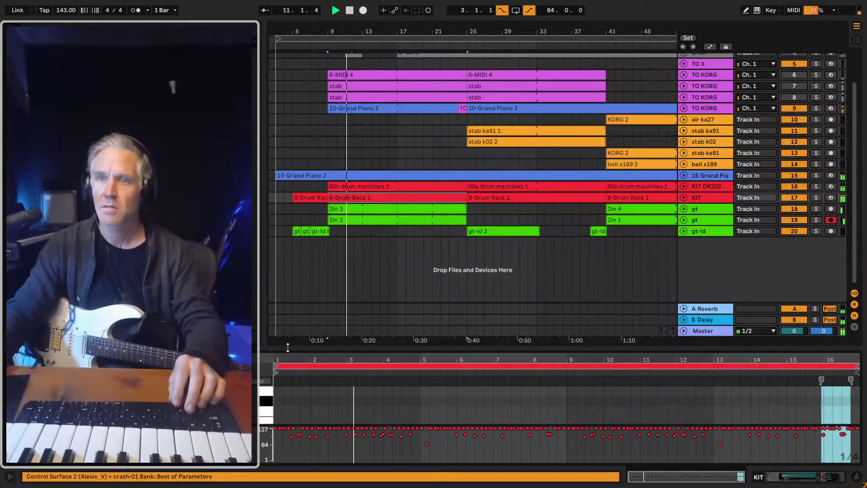
left_click_drag(290, 351, 291, 278)
scroll(277, 388, "down", 3)
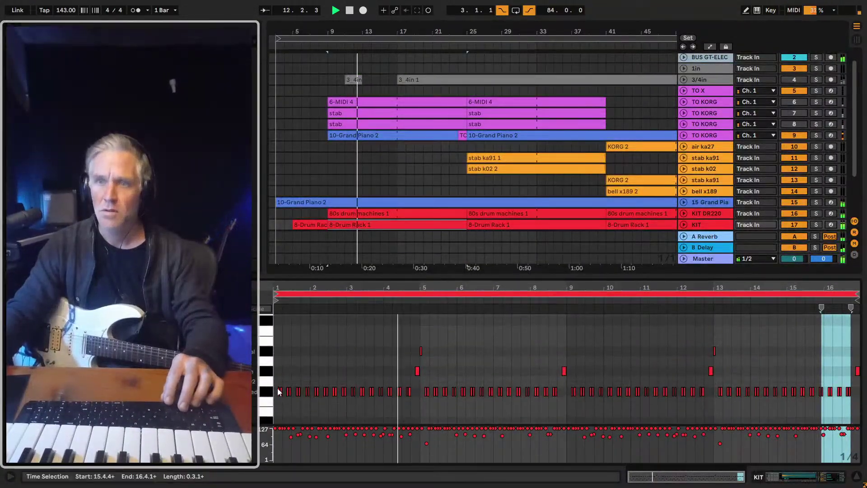
double_click(277, 343)
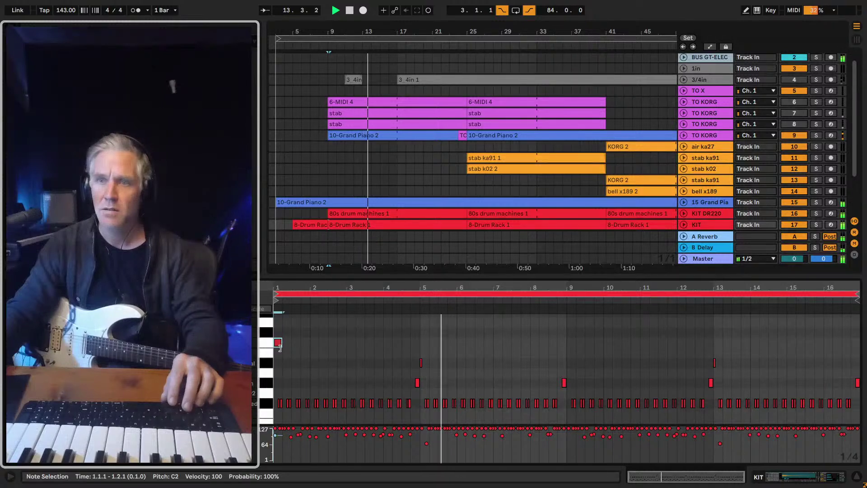
double_click(278, 352)
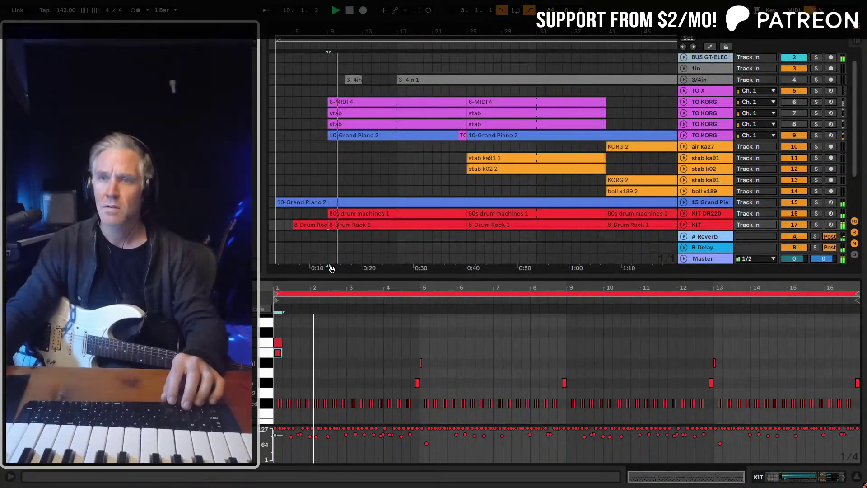
left_click_drag(332, 276, 360, 348)
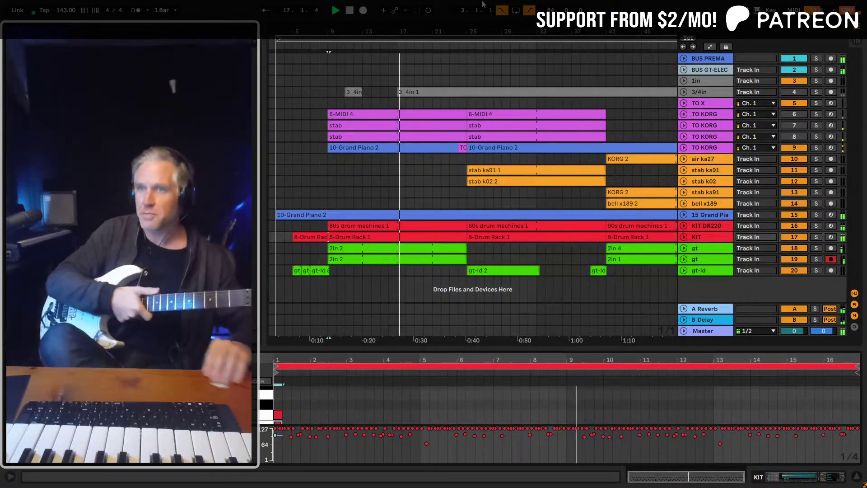
Play the song's final section from bar 59 to about bar 78 for rehearsing the guitar part
key("minus")
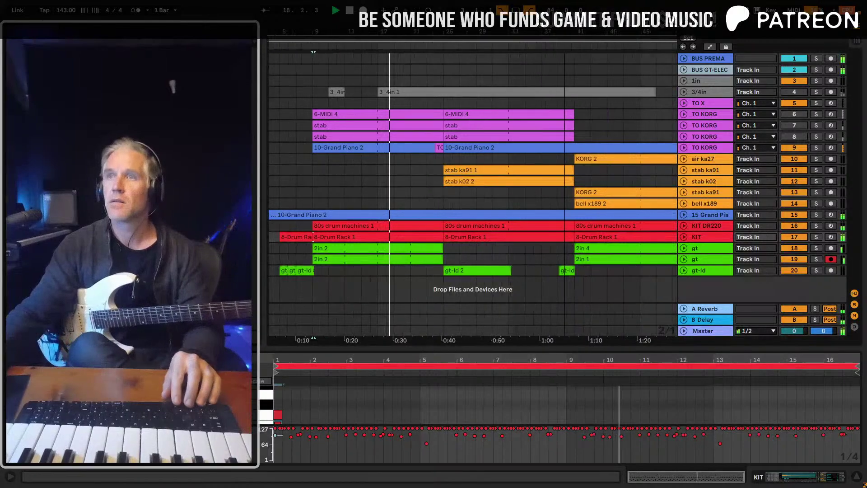
key("plus")
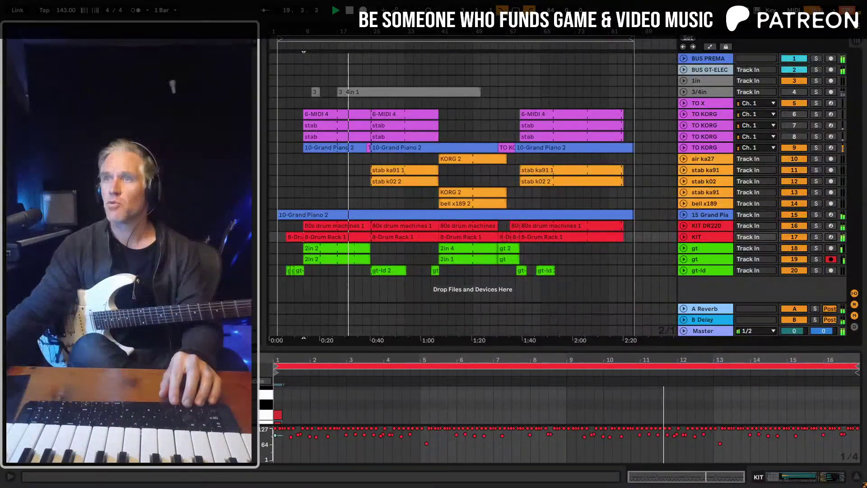
left_click(443, 248)
left_click(409, 248)
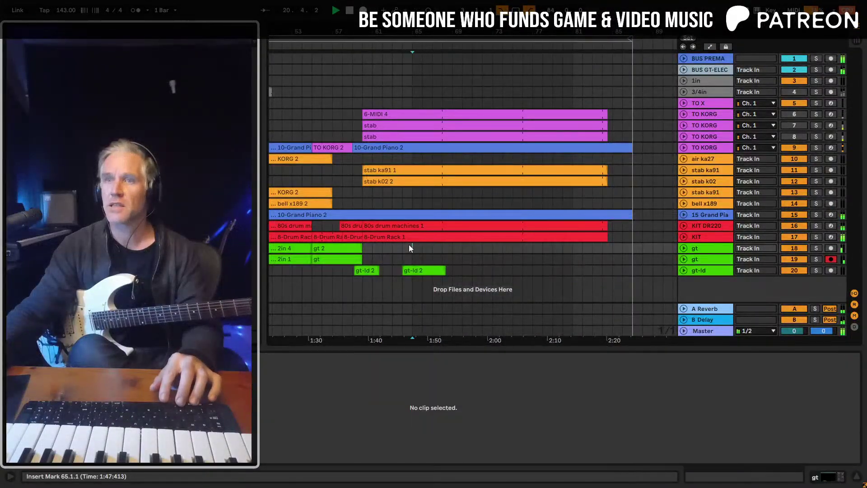
left_click(357, 290)
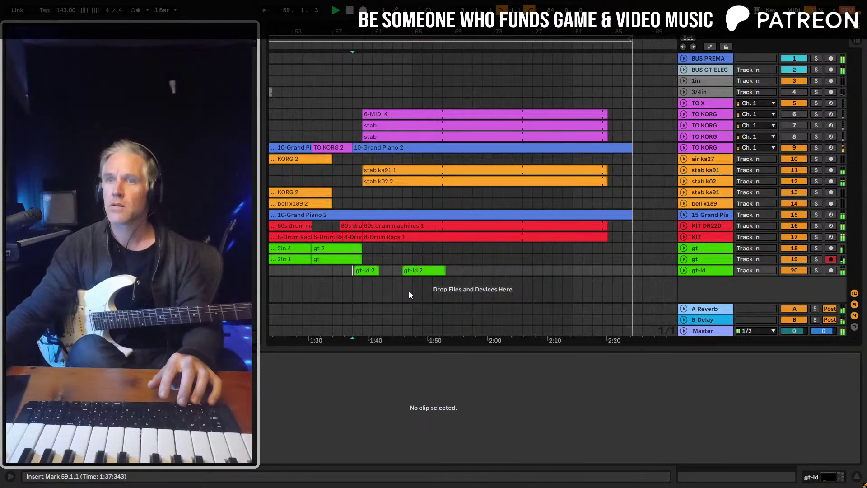
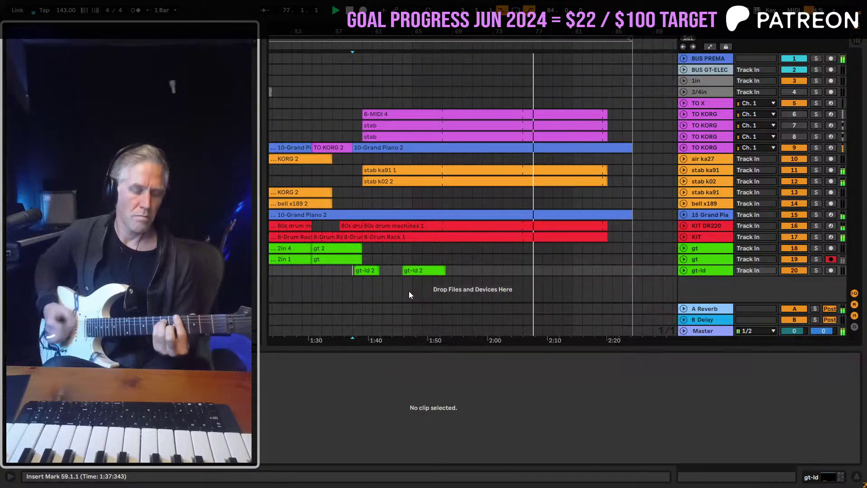
key("space")
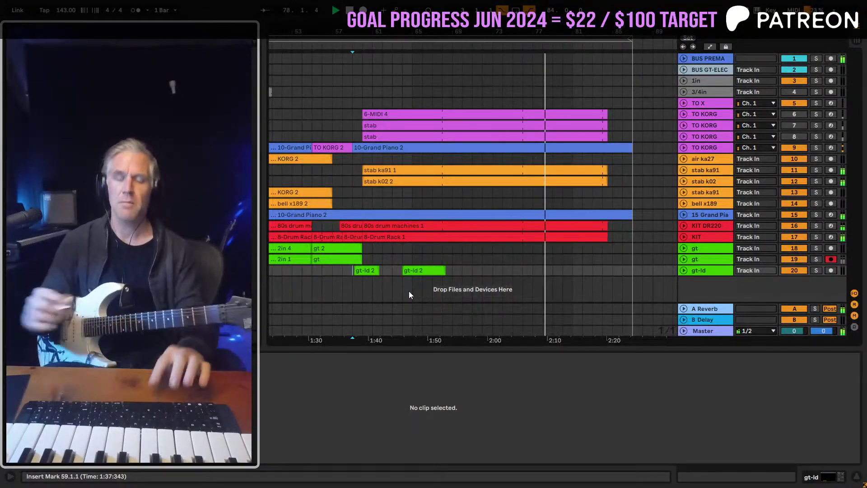
Set the loop and punch region on the empty stretch of gt track 18 from bar 60 to bar 88
left_click(363, 249)
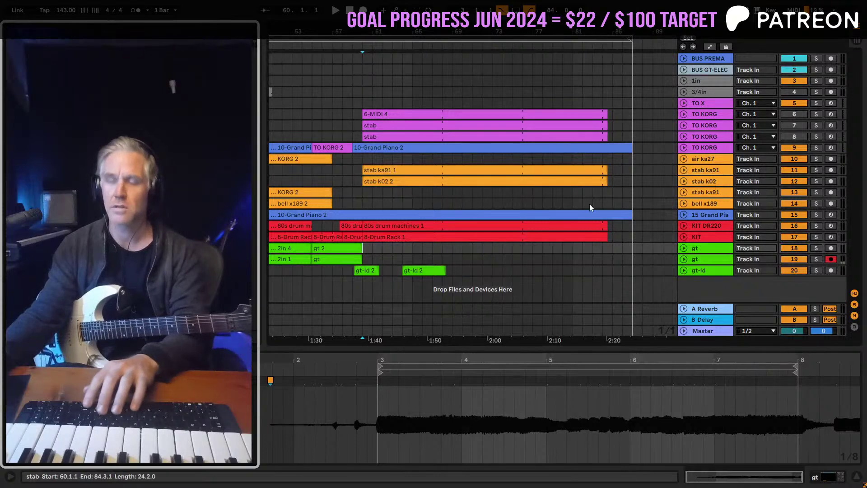
left_click_drag(637, 239, 371, 248)
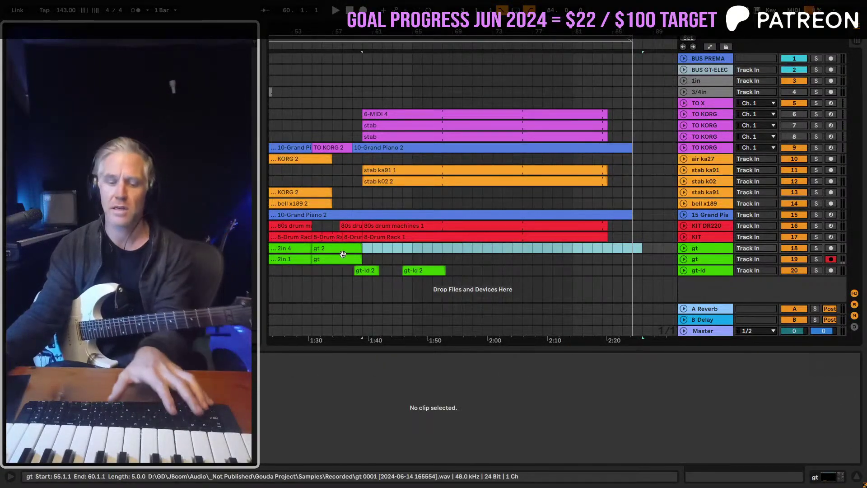
key("ctrl+l")
Save the set and record a guitar take on gt track 19 from bar 60 to about bar 72, starting at bar 58
left_click(342, 271)
key("ctrl+s")
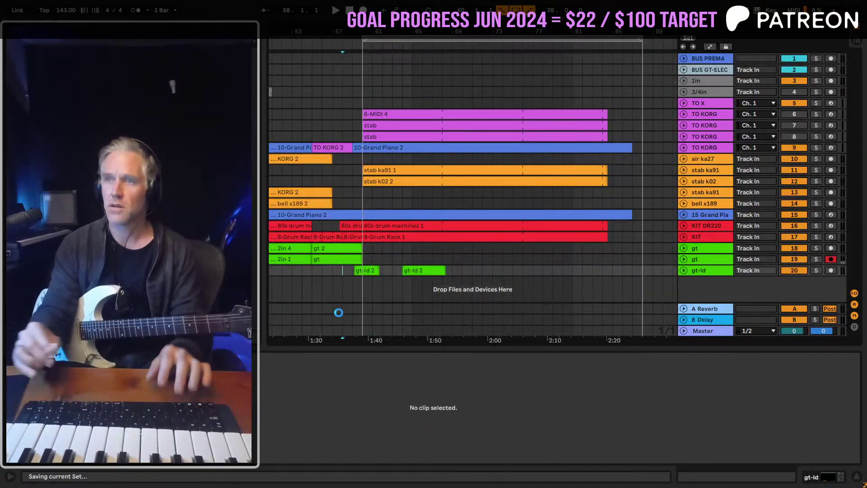
key("space")
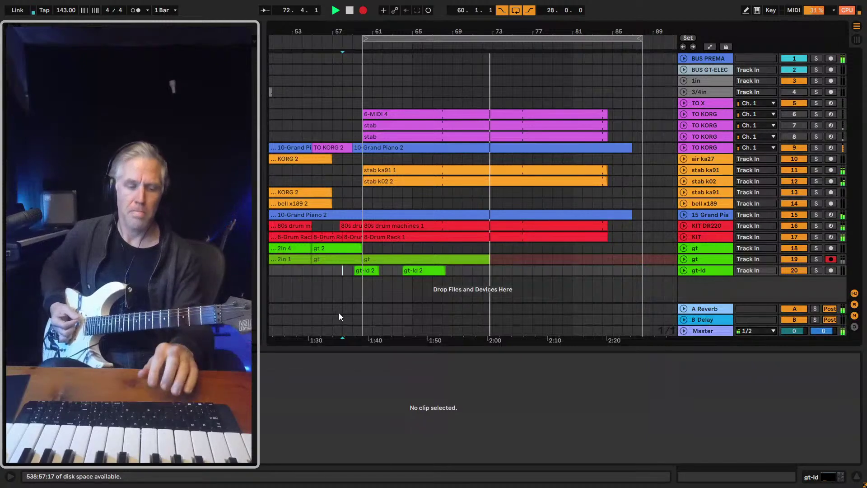
key("space")
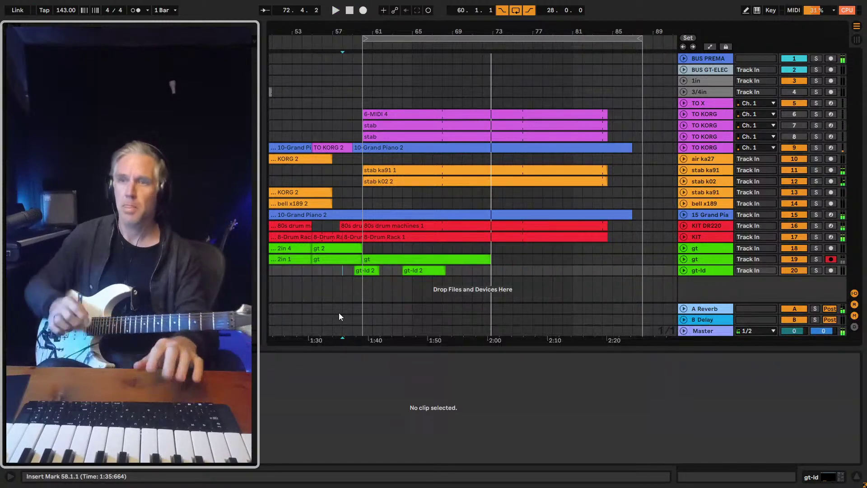
Trim the start of the new take on gt track 19 and move the remaining clip to start at bar 60
left_click(681, 259)
left_click(420, 271)
left_click_drag(364, 257, 421, 263)
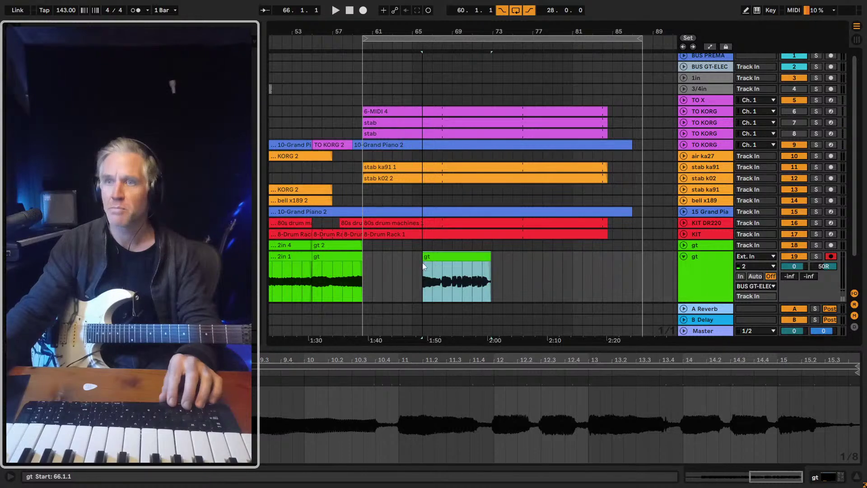
key("space")
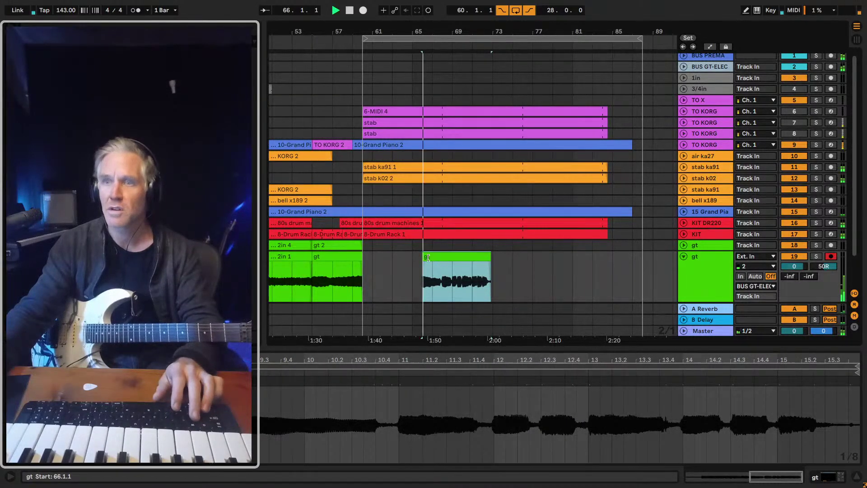
left_click_drag(428, 257, 373, 258)
Play back the moved gt take on track 19 from bar 60 against the arrangement
key("space")
scroll(373, 258, "down", 2)
key("space")
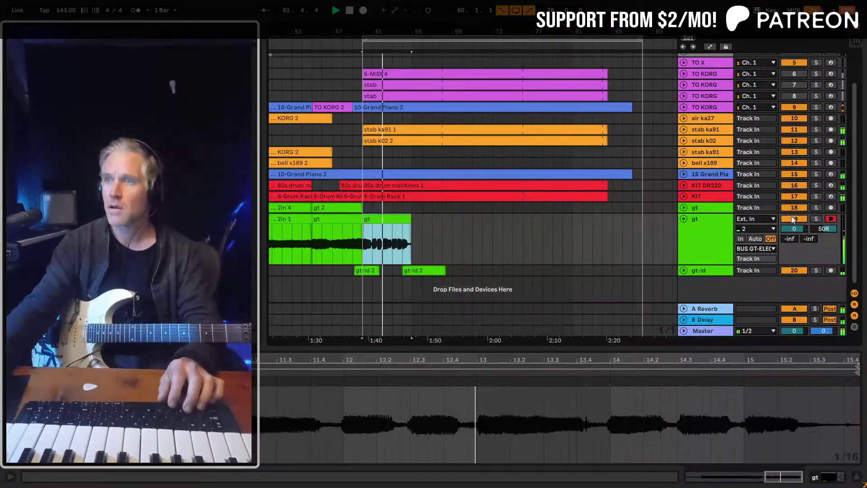
key("space")
Arm gt track 18 and record a doubling guitar take from bar 60 to about bar 64, starting at bar 59
left_click(832, 208)
left_click(367, 231)
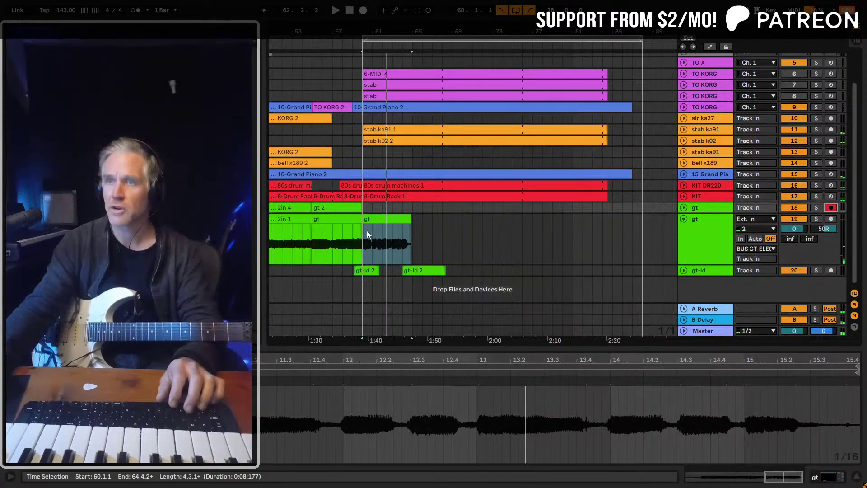
left_click(354, 244)
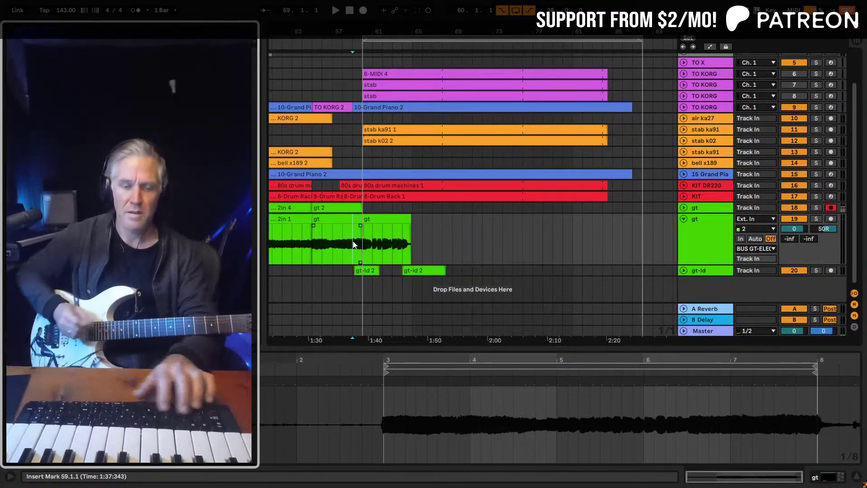
key("F9")
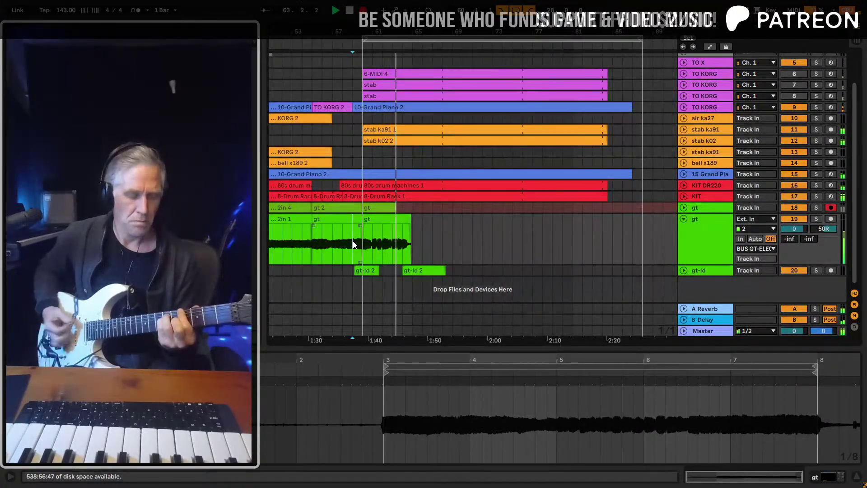
key("space")
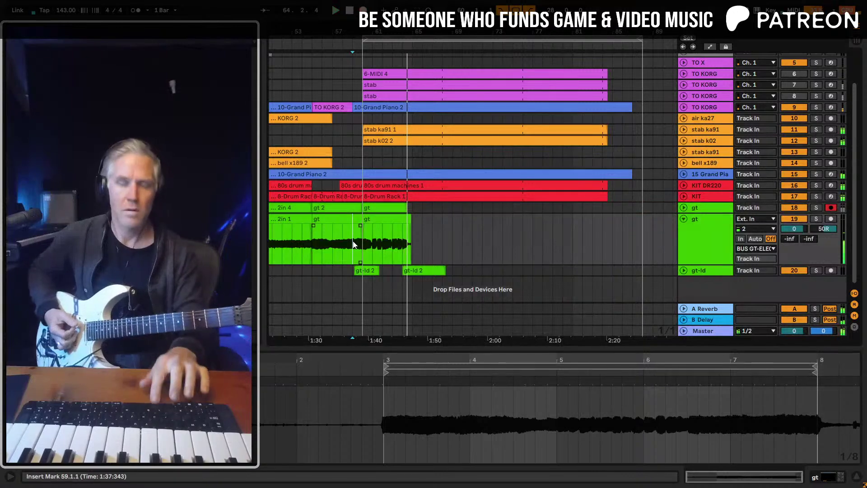
Undo the last take on gt track 18 and record a new guitar take from bar 60 to about bar 68, starting at bar 59
key("ctrl+z")
key("space")
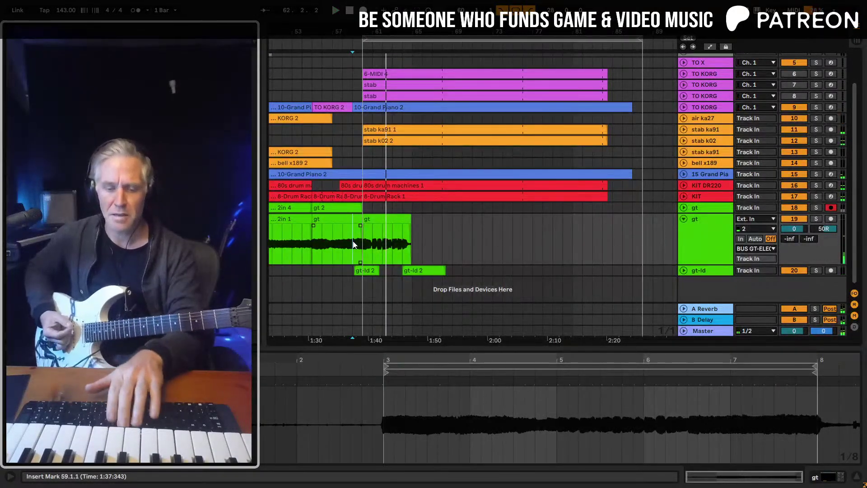
key("space")
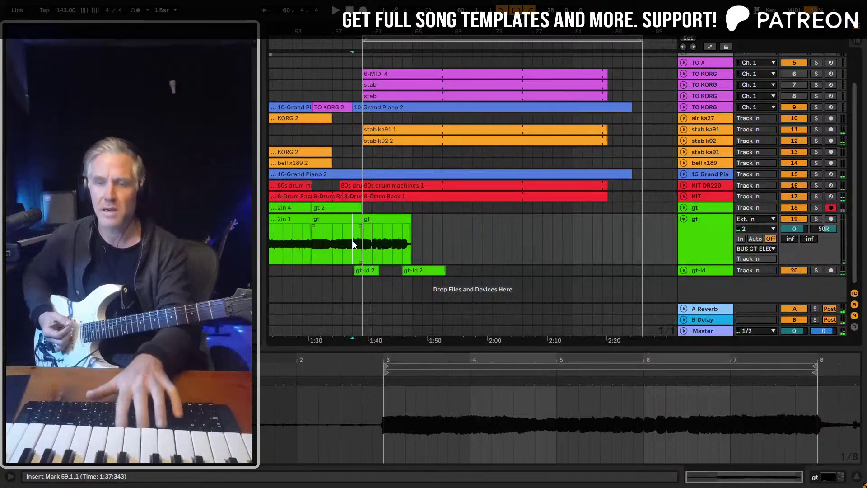
key("space")
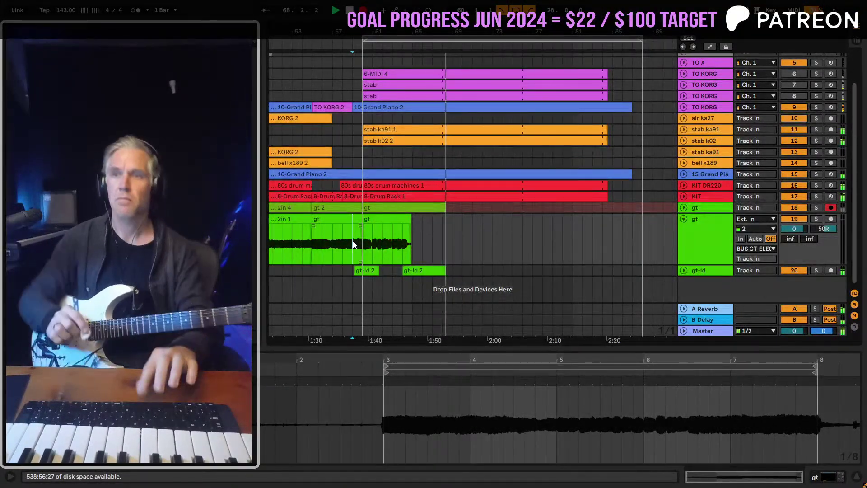
key("space")
left_click(684, 207)
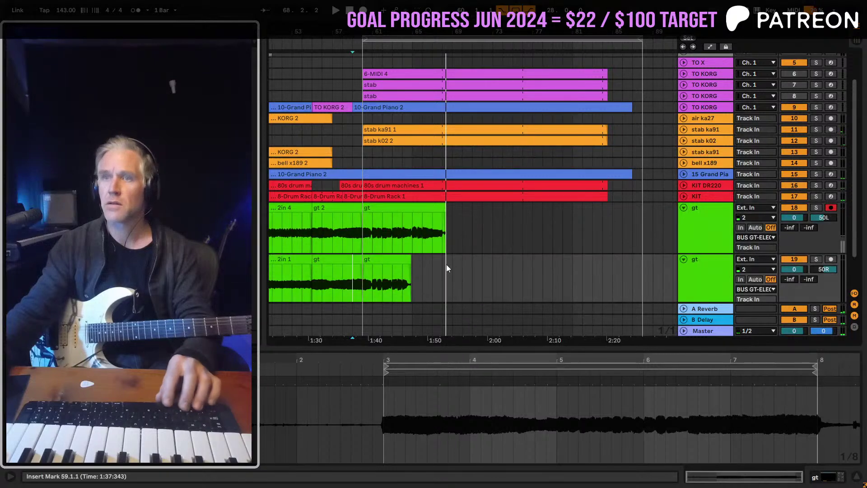
Play back the gt takes on tracks 18 and 19 together from bar 60 against the arrangement
left_click(409, 259)
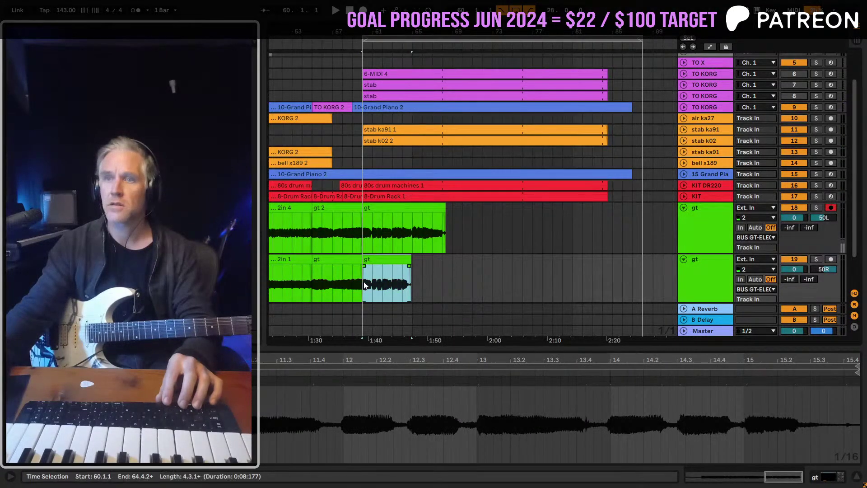
key("space")
scroll(365, 271, "down", 2)
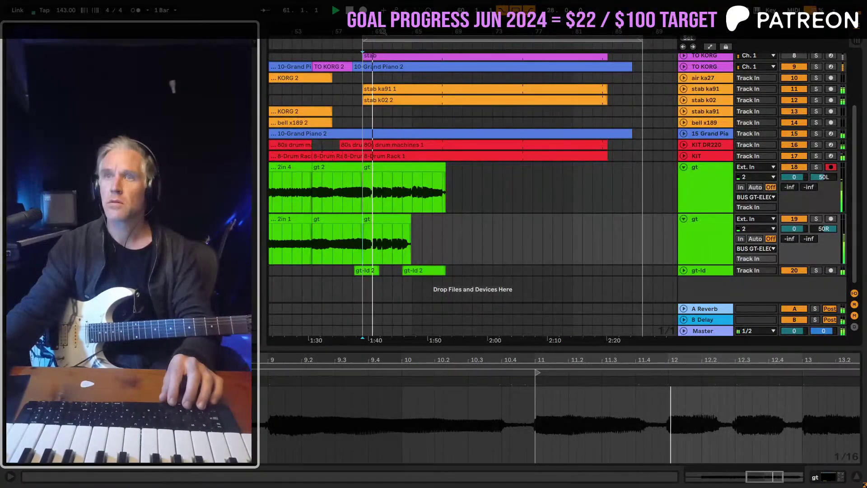
key("plus")
left_click(396, 219)
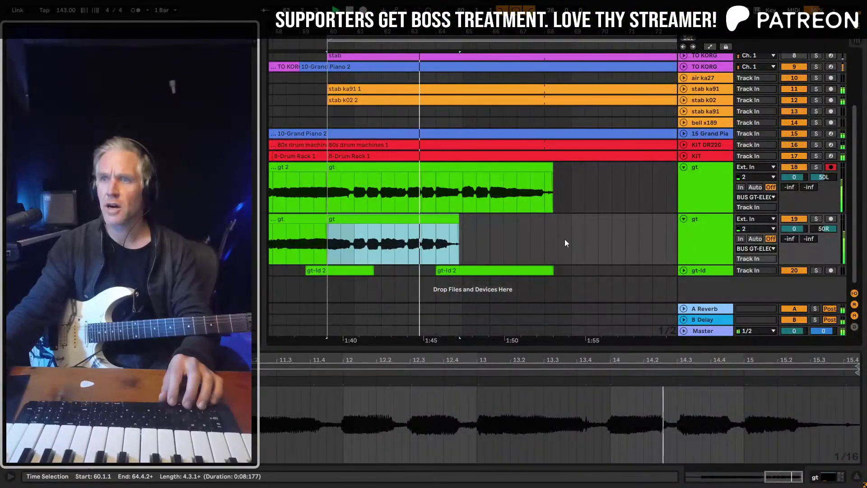
Arm gt track 19, delete its clip at bar 60, and re-record it to about bar 68, starting at 58.3.1
left_click(831, 219)
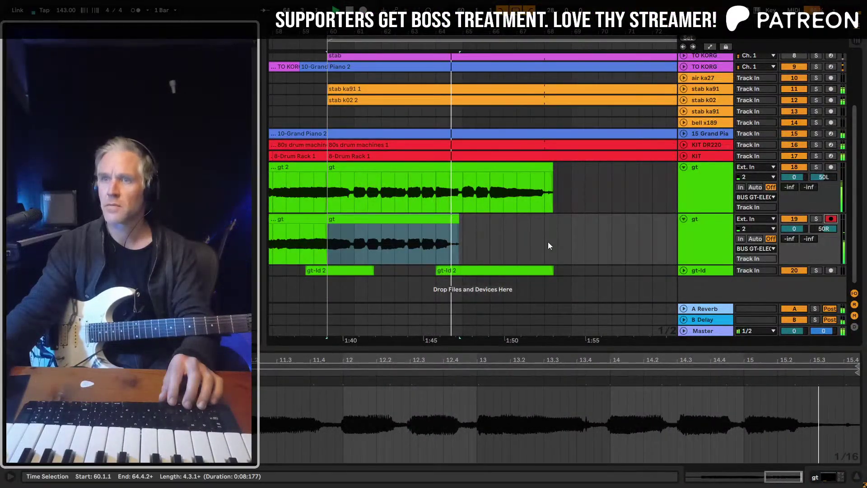
key("space")
left_click_drag(379, 220, 356, 231)
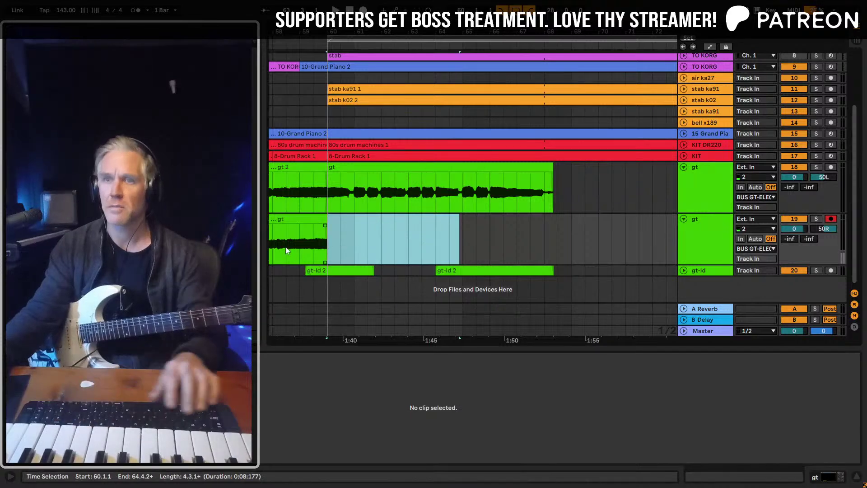
key("Delete")
left_click(285, 246)
key("space")
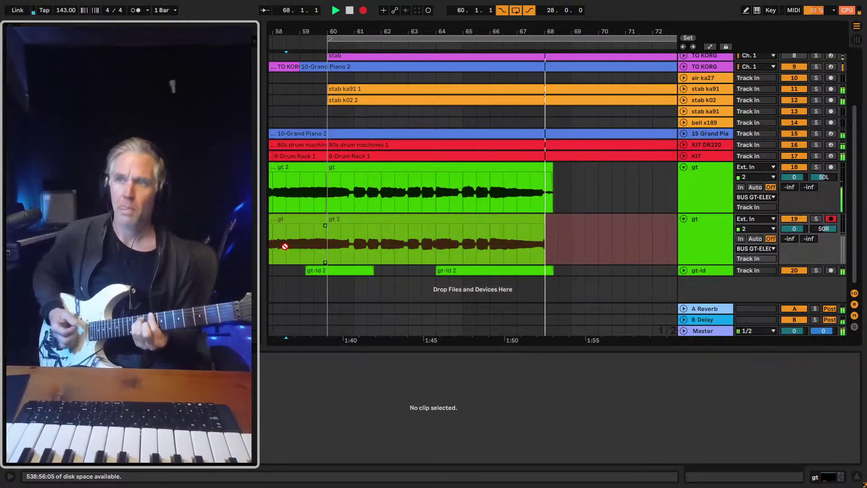
key("space")
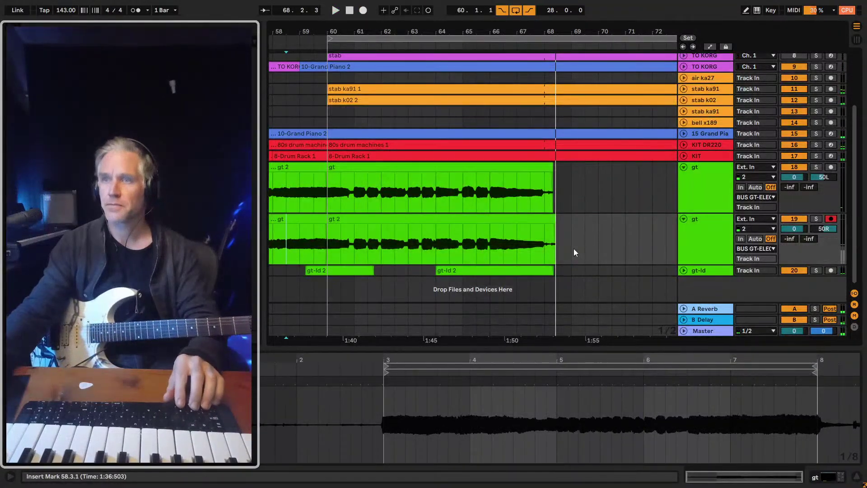
Trim both new gt takes to end at bar 68 and duplicate the pair twice up to bar 84, saving the set
left_click_drag(574, 249, 543, 194)
key("Delete")
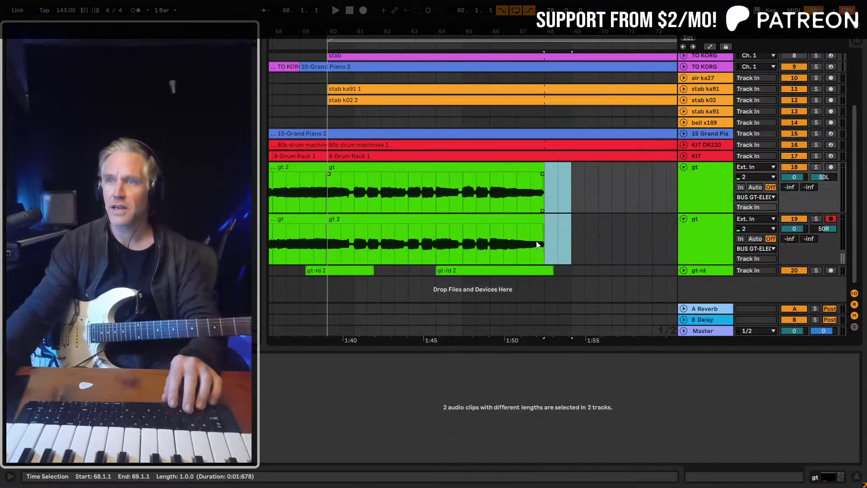
left_click(526, 221)
left_click(510, 166, "shift")
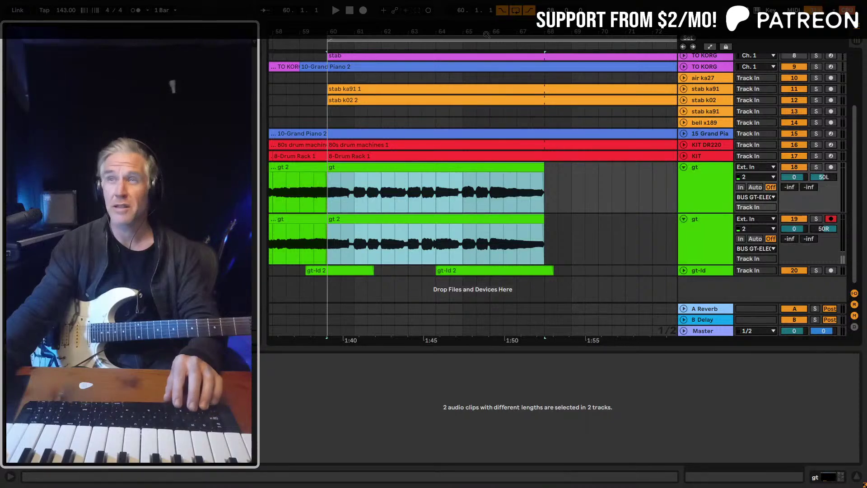
left_click_drag(486, 32, 325, 27)
key("ctrl+d")
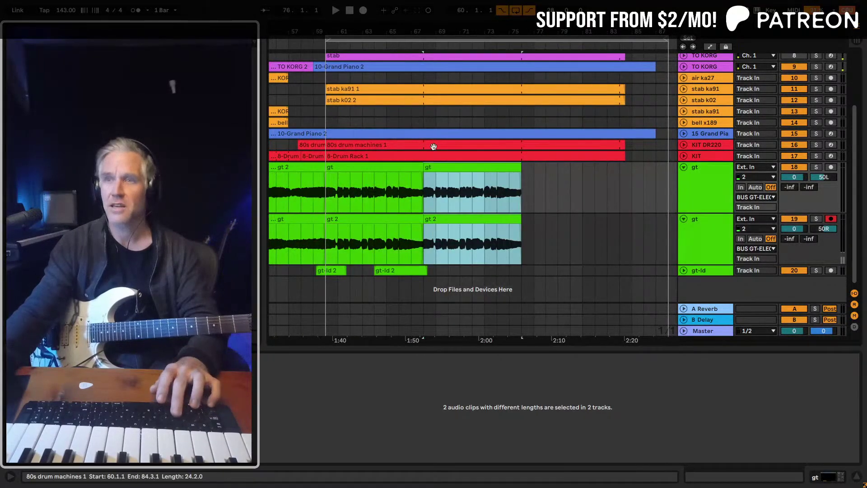
key("ctrl+d")
key("ctrl+s")
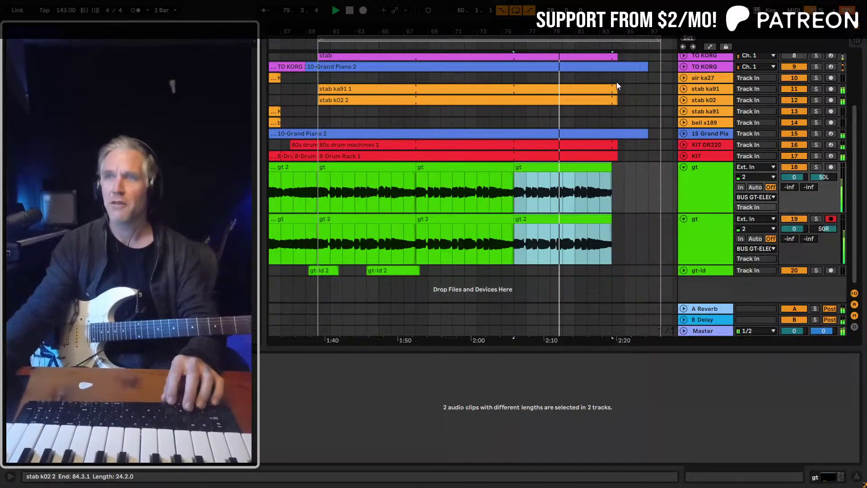
Play back the end of the arrangement around bars 83 and 84 to check where the clips stop
key("plus")
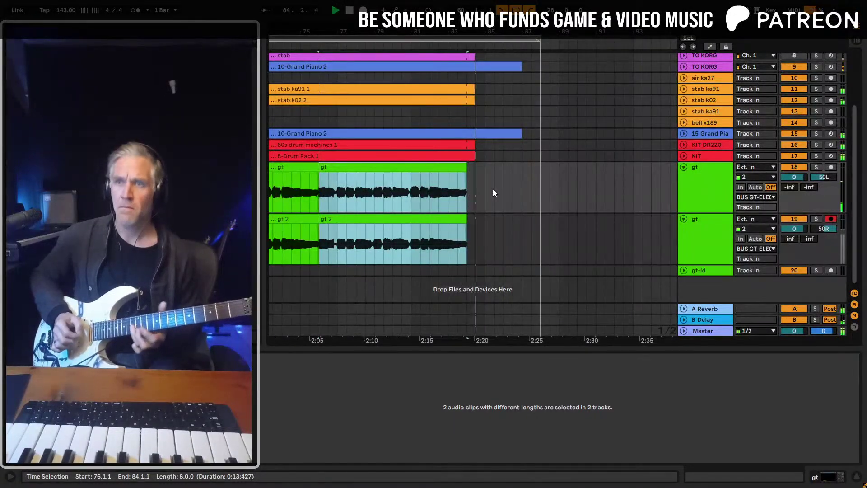
left_click(459, 191)
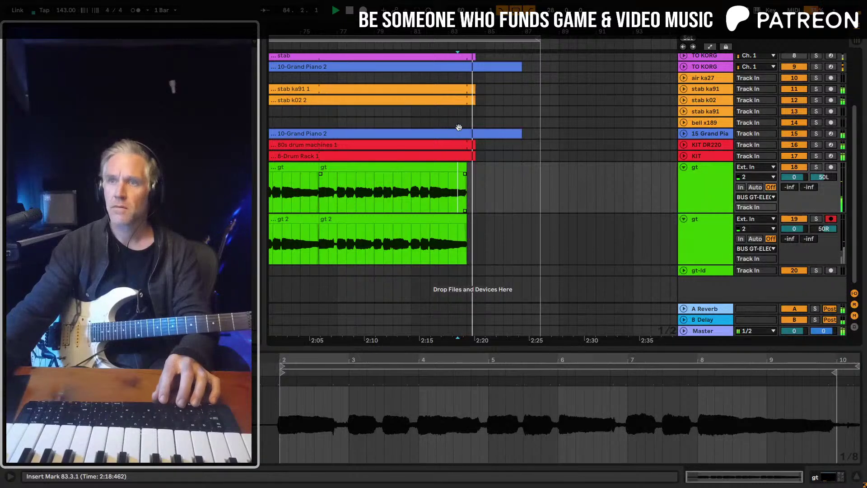
key("plus")
key("plus")
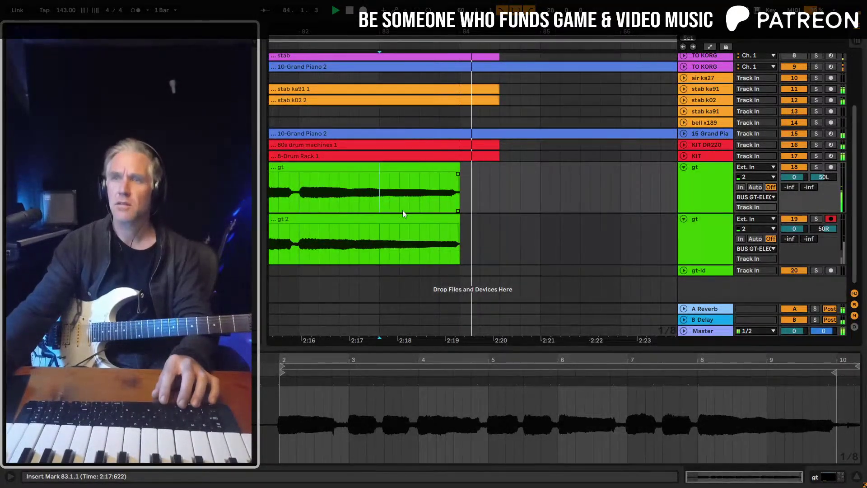
key("space")
key("space")
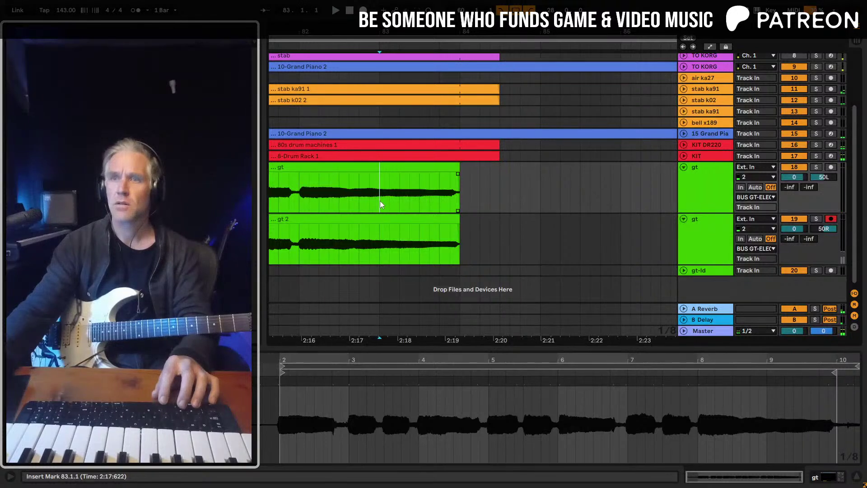
key("space")
scroll(624, 180, "up", 3)
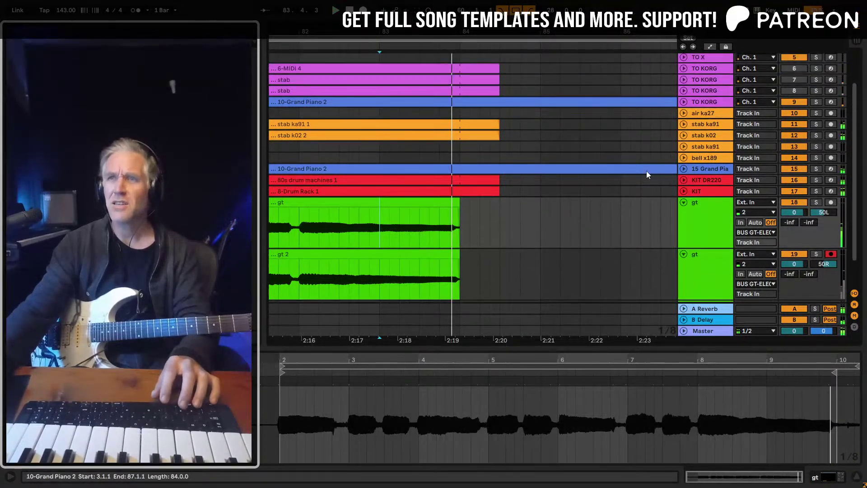
left_click(382, 185)
key("space")
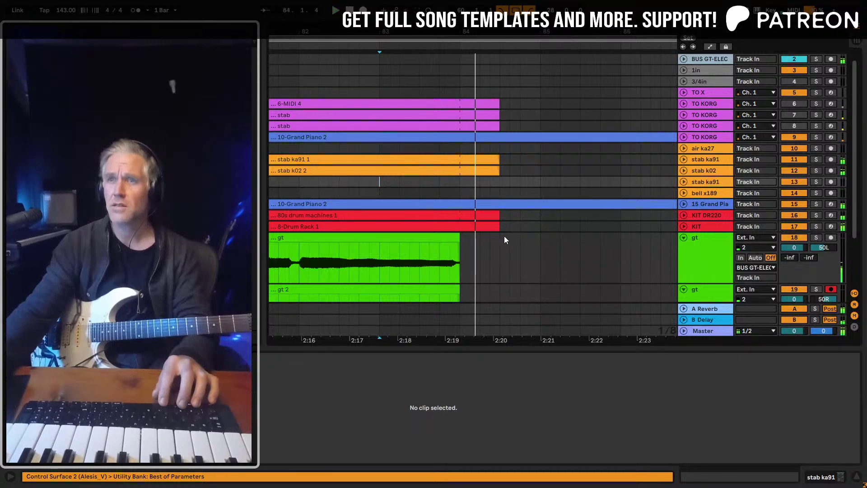
Move the half-bar section at 84.1.1 on tracks 6 to 17 earlier to 83.3.1 and play it back
left_click_drag(499, 243, 461, 100)
key("Delete")
key("Left")
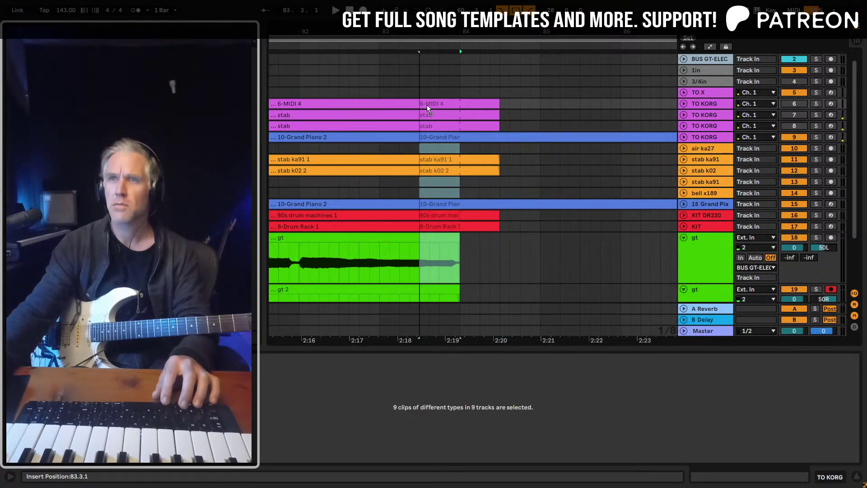
left_click(370, 92)
key("space")
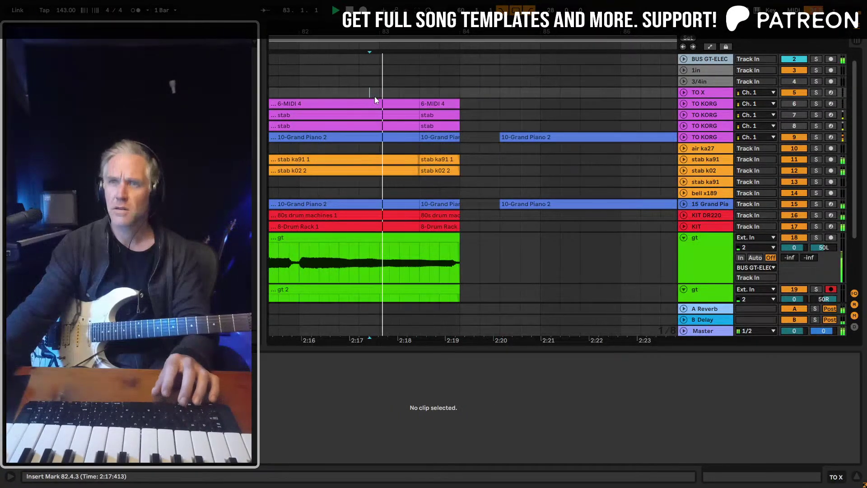
Try the half-bar ending section on tracks 6 to 17 at 83.4.1 and play it back from bar 82
left_click(441, 104)
key("space")
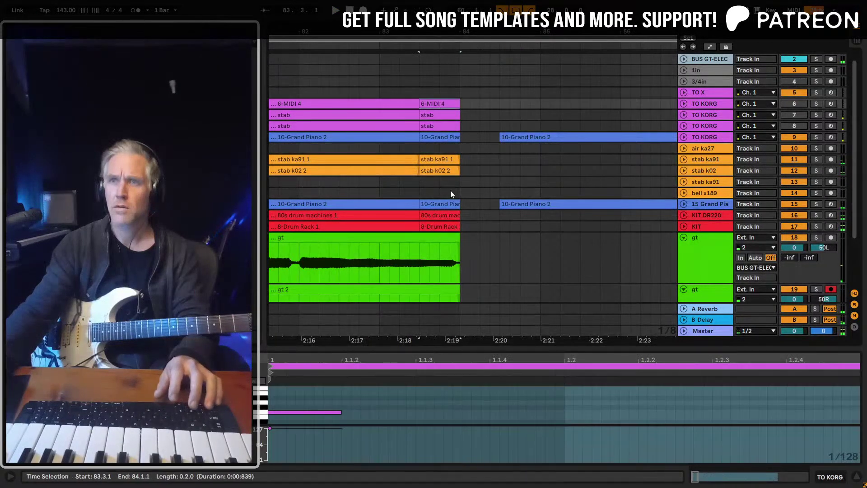
left_click_drag(448, 227, 457, 227)
key("space")
key("space")
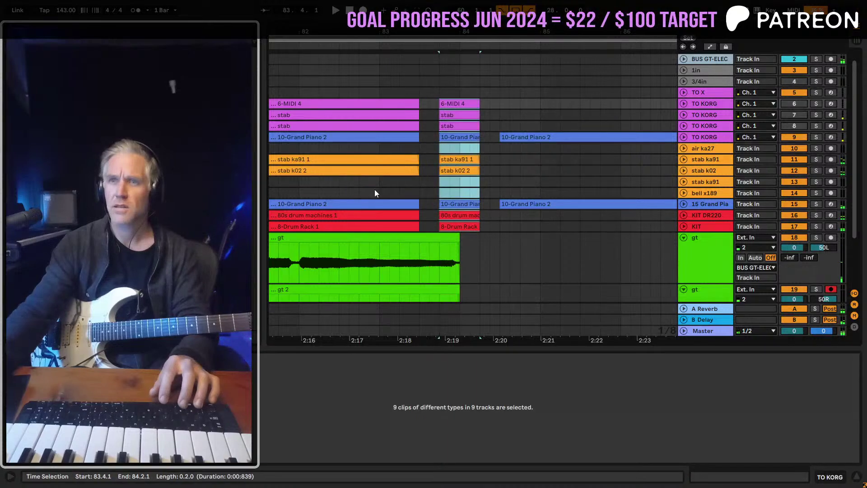
left_click(378, 192)
left_click(299, 192)
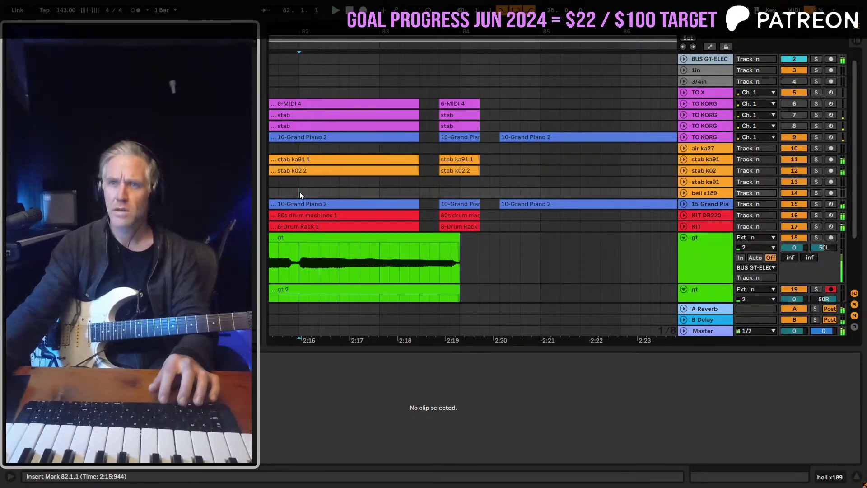
key("space")
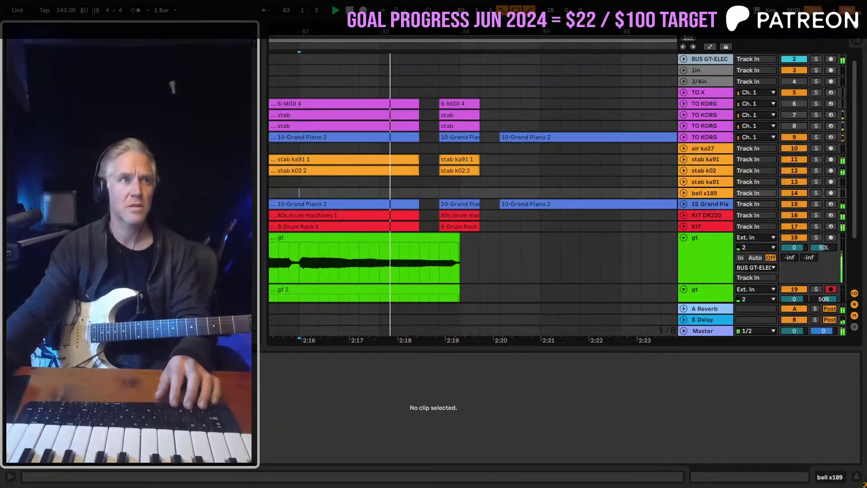
key("space")
Try the half-bar ending section slightly earlier at 83.3.3 and play it back from bar 82
left_click(469, 225)
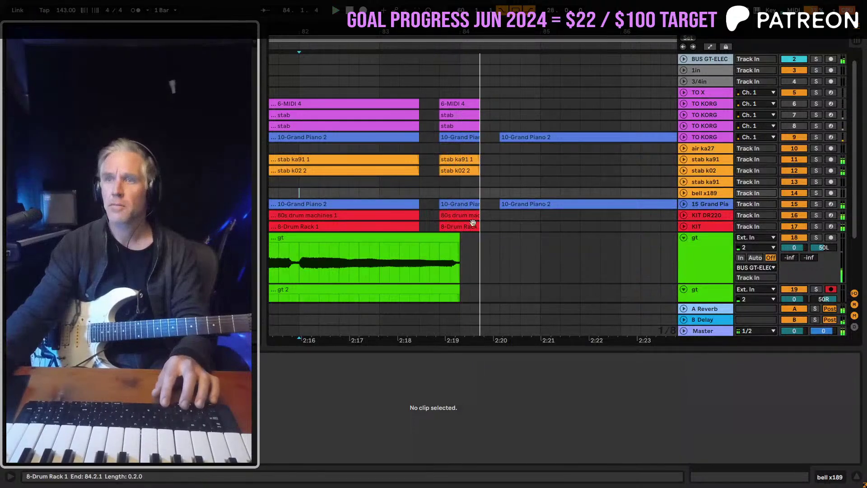
left_click(461, 101, "shift")
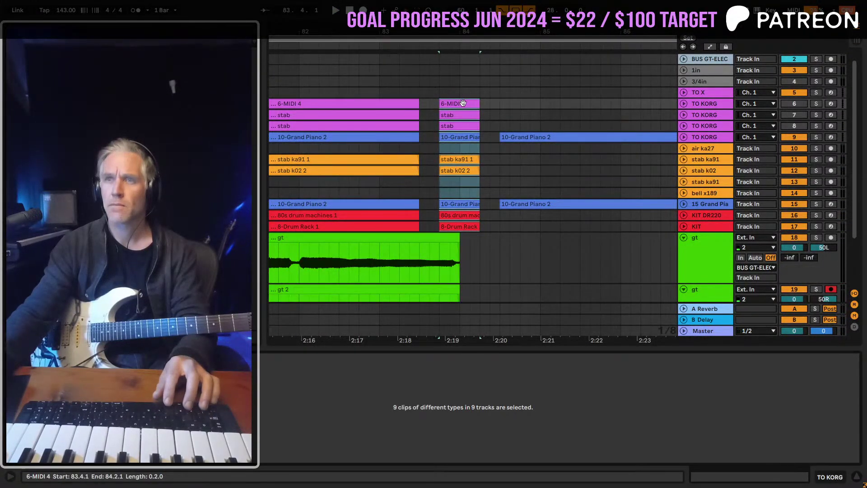
left_click_drag(462, 103, 453, 103)
left_click(358, 80)
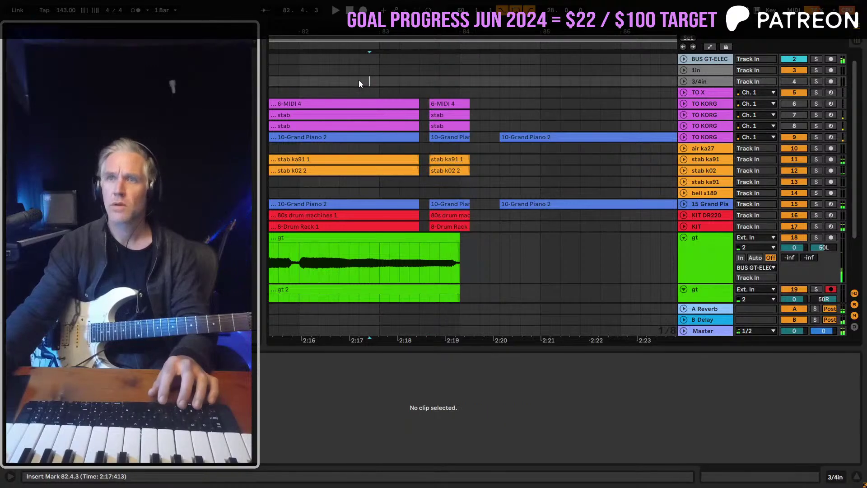
left_click(298, 81)
key("space")
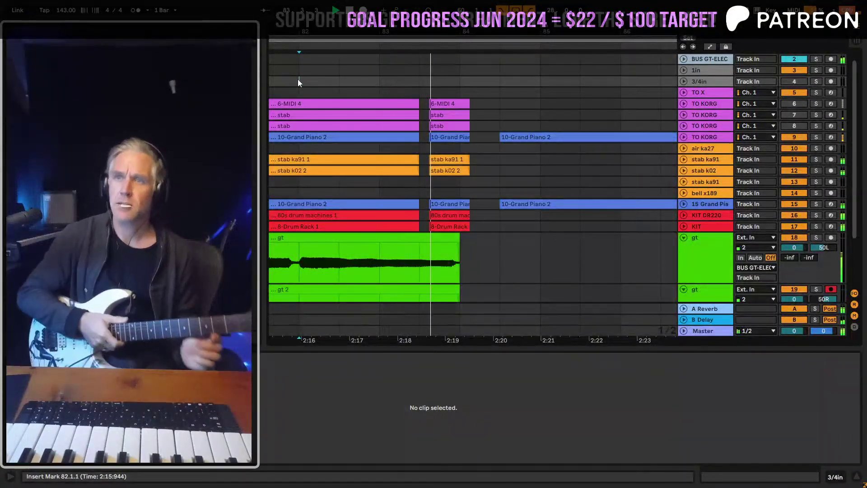
key("space")
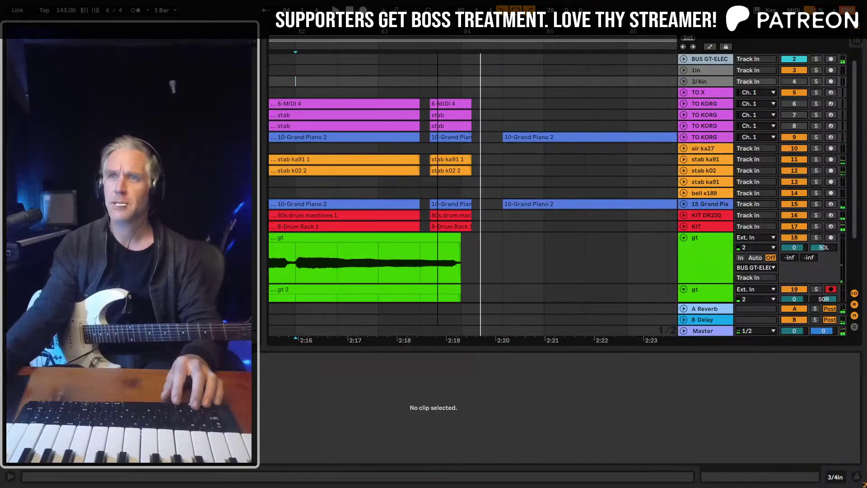
Move the half-bar ending section on tracks 6 to 17 back to 83.3.1 and play it back
scroll(441, 104, "up", 3)
left_click_drag(442, 105, 447, 229)
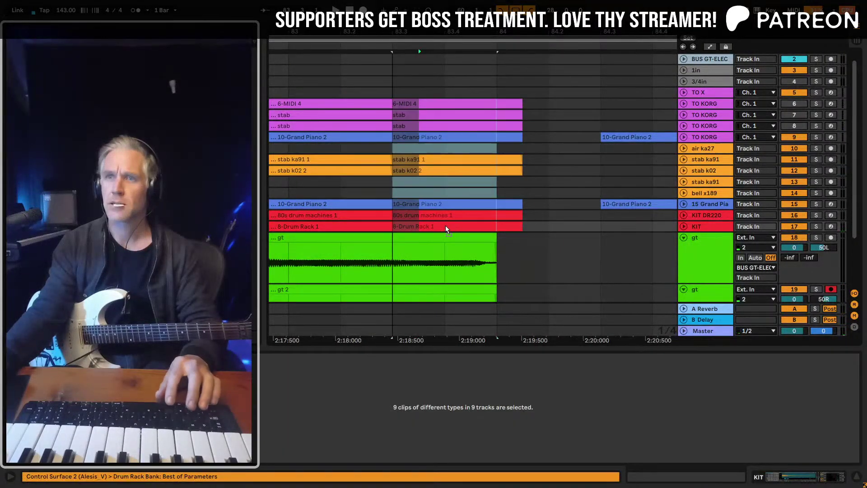
key("ctrl+shift+j")
key("space")
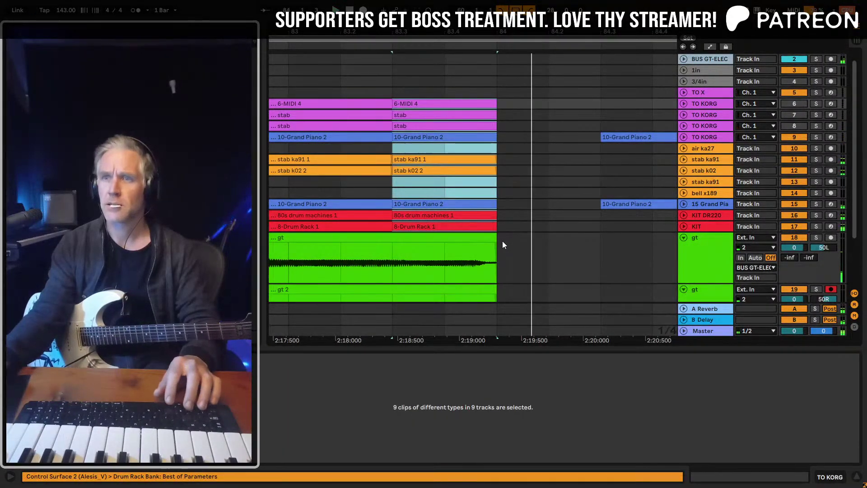
Delete the section from 83.3.1 to 84.1.1 on both gt guitar tracks and play back the ending from bar 83
scroll(496, 249, "down", 3)
left_click_drag(497, 257, 392, 194)
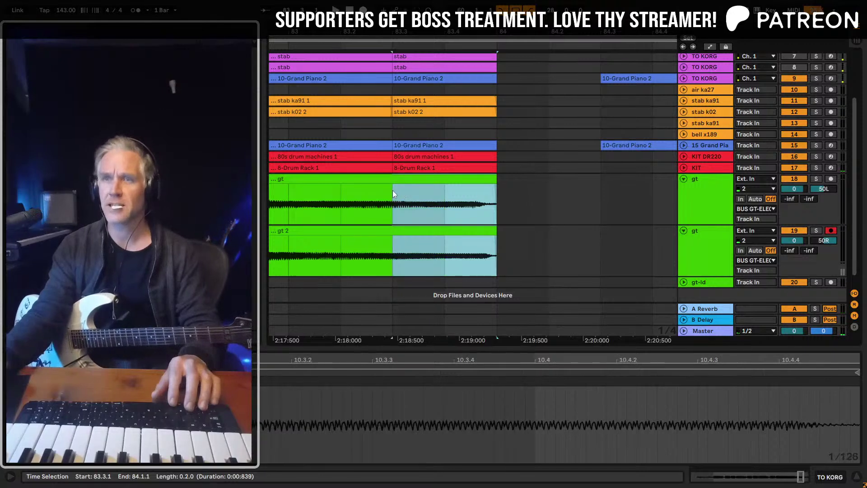
key("Delete")
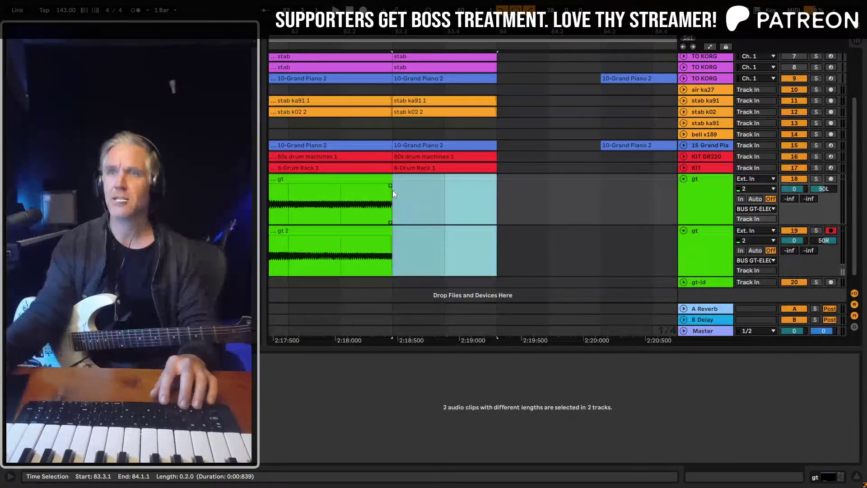
left_click(292, 120)
key("space")
key("minus")
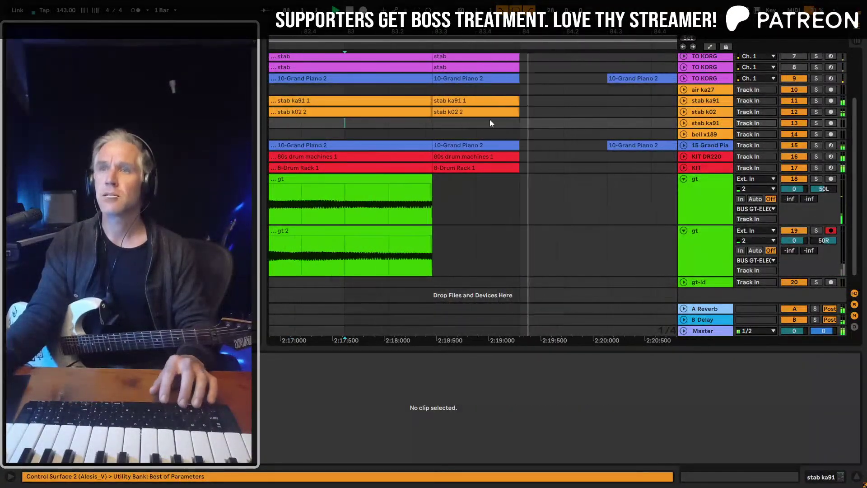
scroll(489, 119, "up", 2)
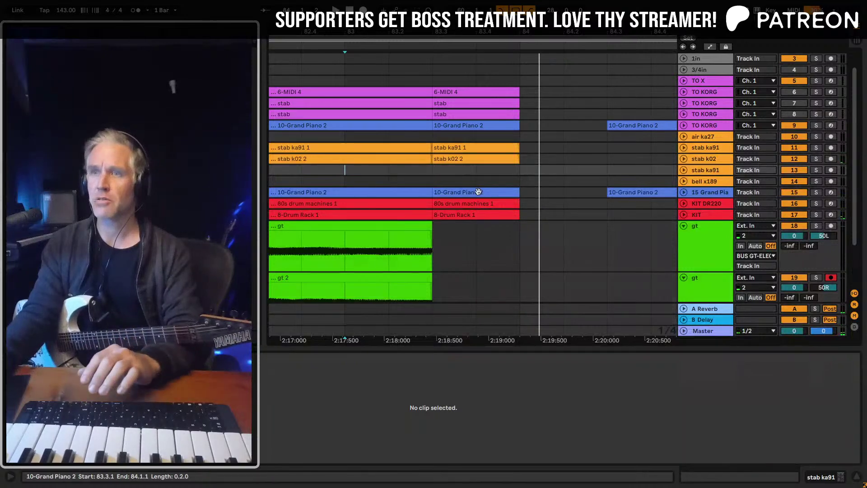
Delete the half-bar 10-Grand Piano 2 clips from 83.3.1 to 84.1.1 on tracks 15 and 9
left_click(479, 191)
left_click(684, 192)
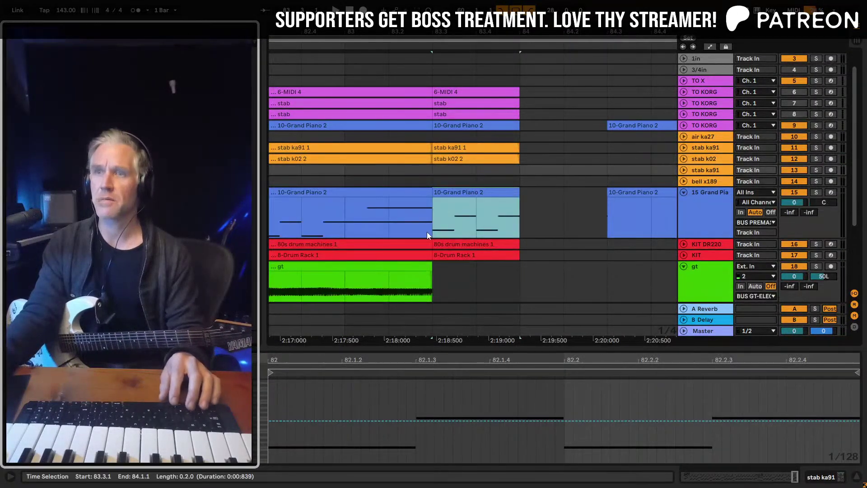
key("Delete")
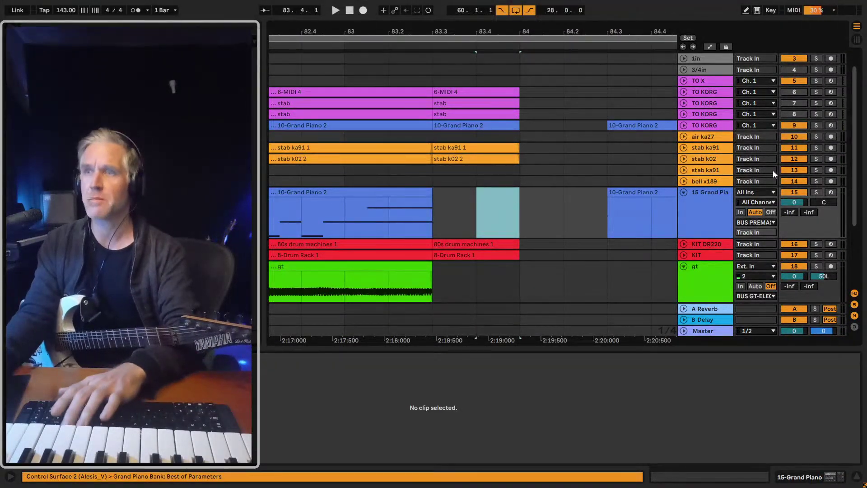
left_click(684, 125)
left_click(490, 131)
key("Delete")
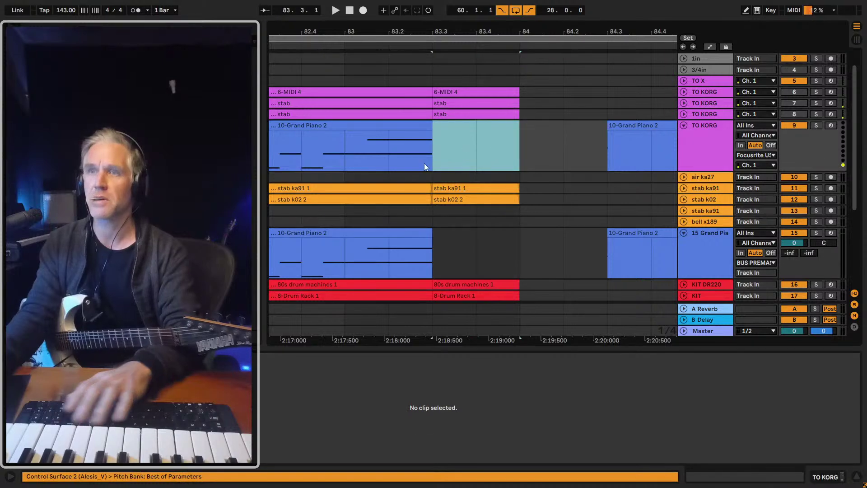
Play the ending from 83.3.1 while trying out notes, and hide the tracks' input/output section
left_click(424, 164)
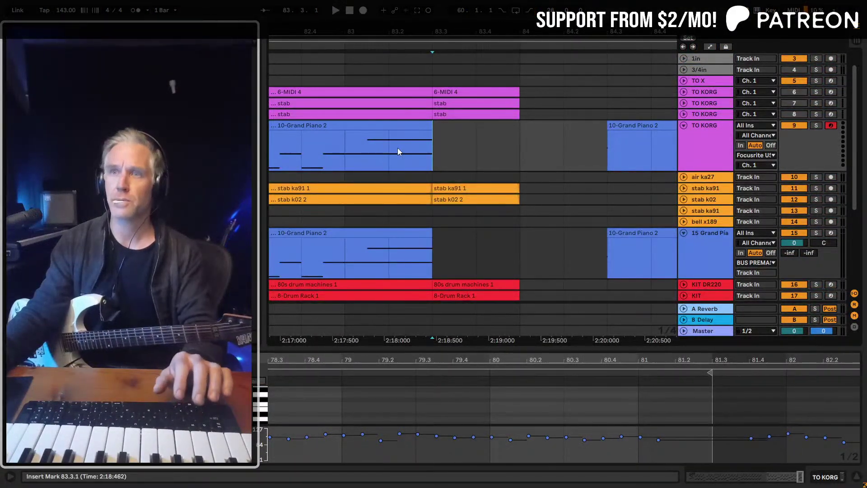
key("space")
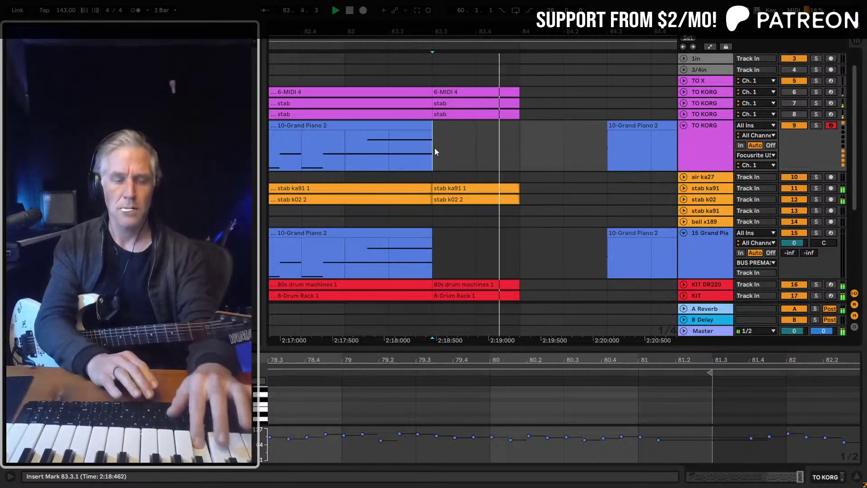
key("ctrl+r")
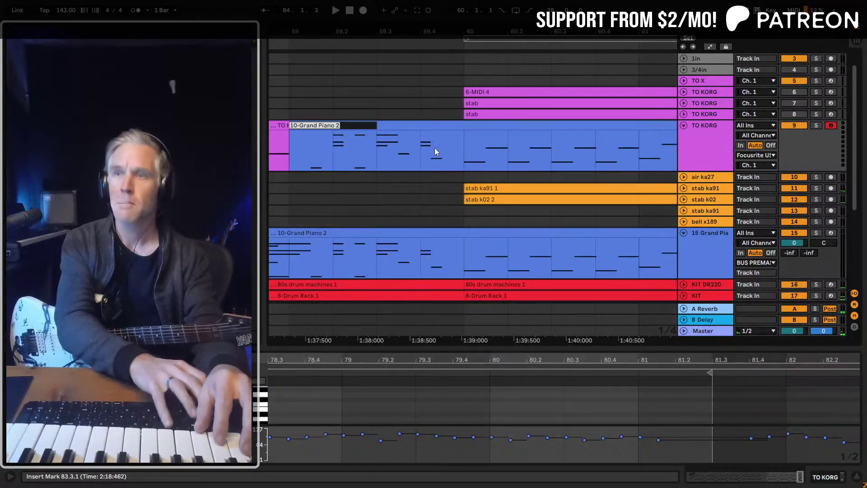
key("Escape")
key("minus")
key("minus")
key("minus")
key("minus")
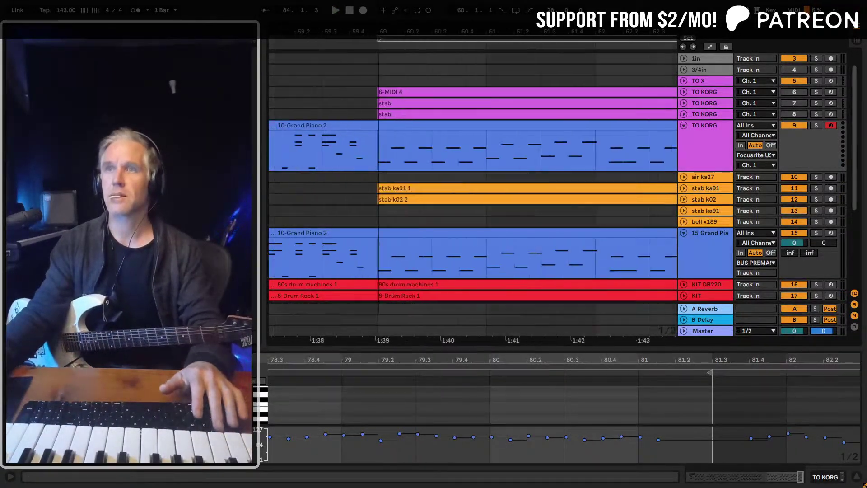
key("minus")
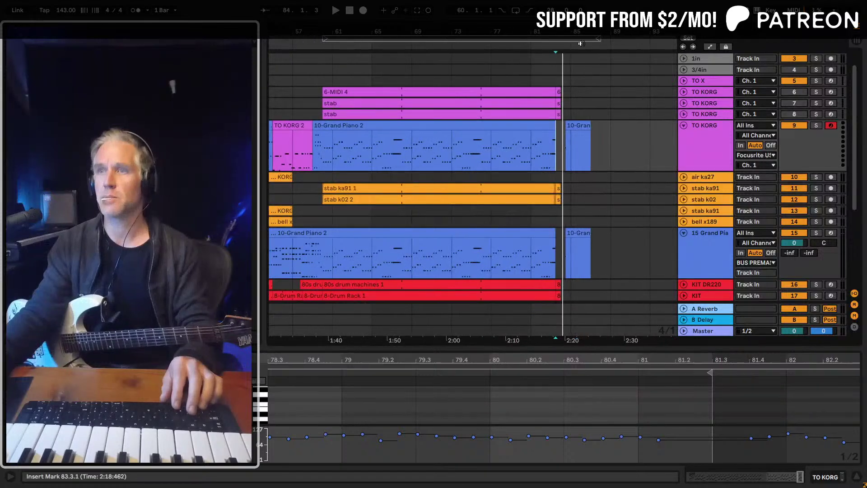
key("plus")
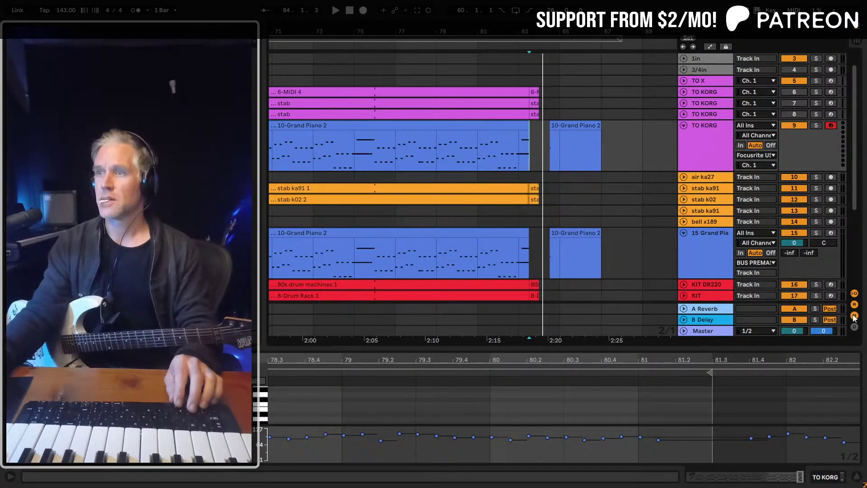
key("ctrl+alt+i")
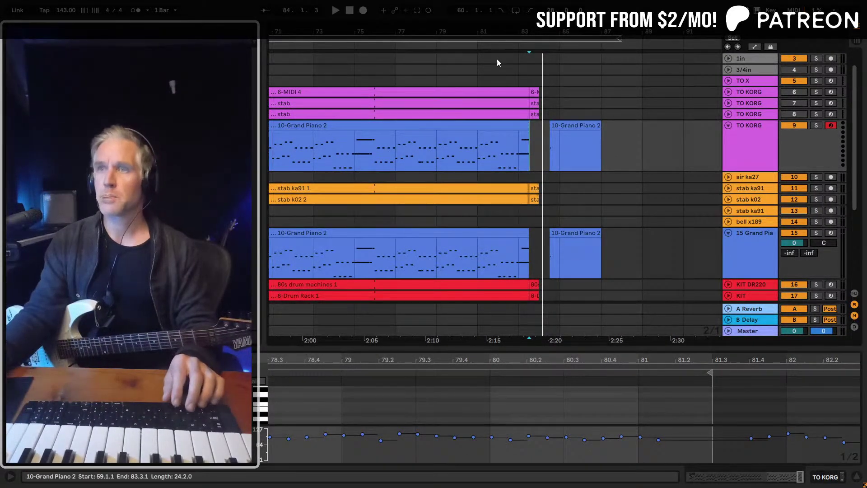
Starting playback at 83.1.1, record a short ending part on TO KORG track 9 from 83.3.1 and play it back
key("plus")
left_click(478, 78)
key("space")
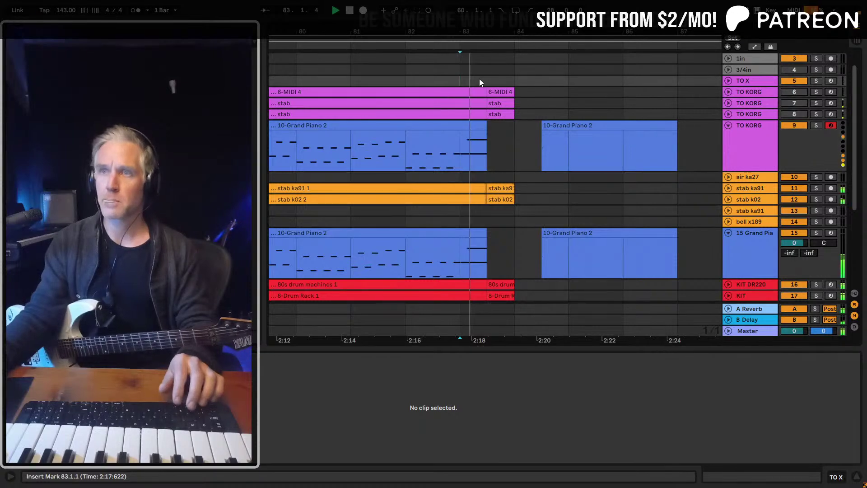
key("space")
key("space")
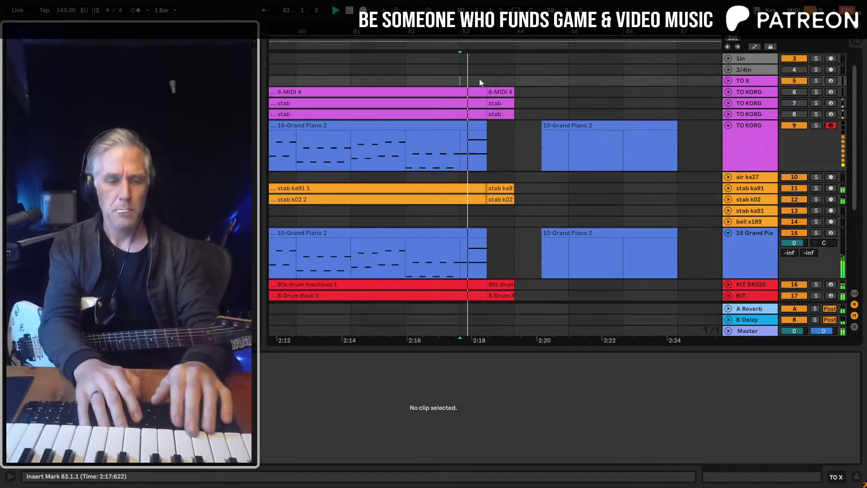
key("F9")
key("F9")
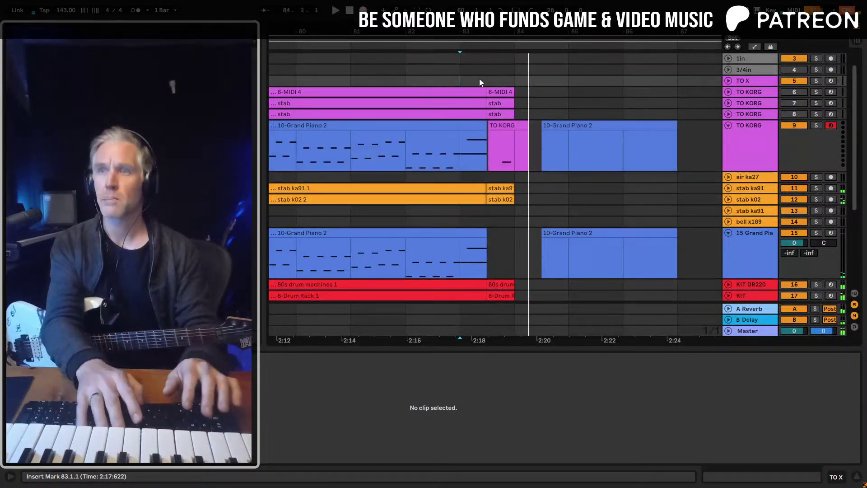
key("space")
key("space")
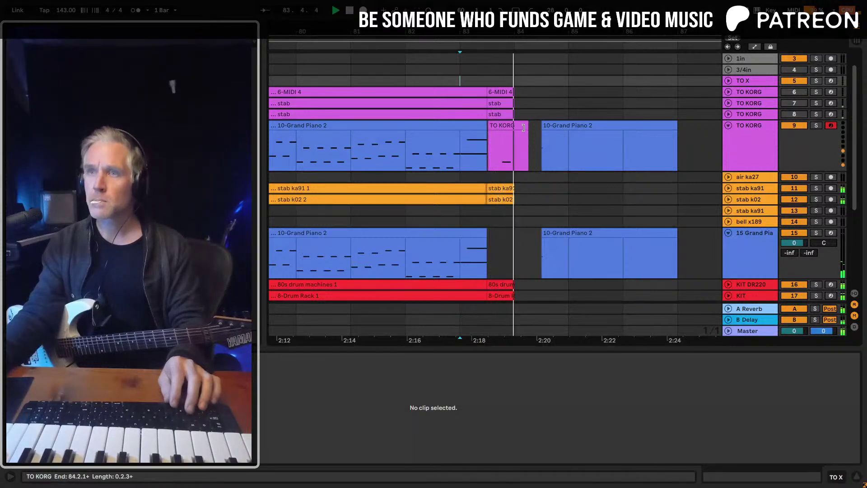
Delete the leftover 10-Grand Piano 2 clips from 84.3.1 to 87.1.1 on tracks 9 and 15, and arm track 15 for recording
left_click_drag(550, 125, 540, 241)
key("space")
left_click(831, 232)
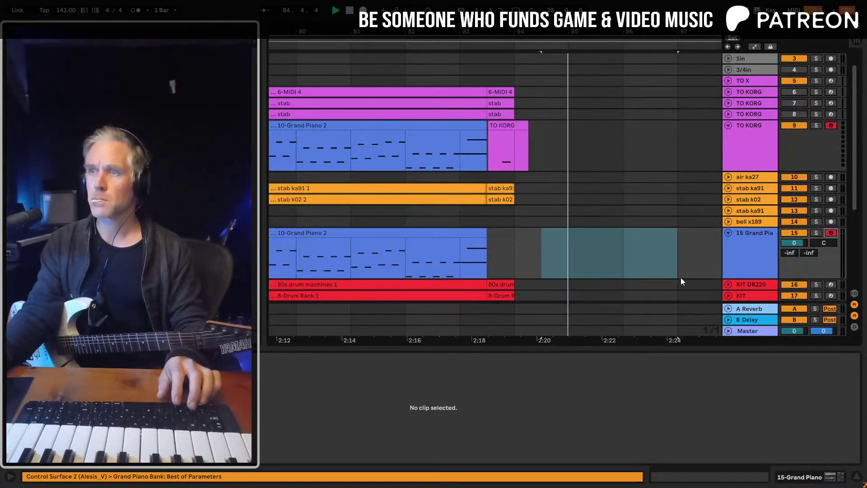
left_click(831, 232)
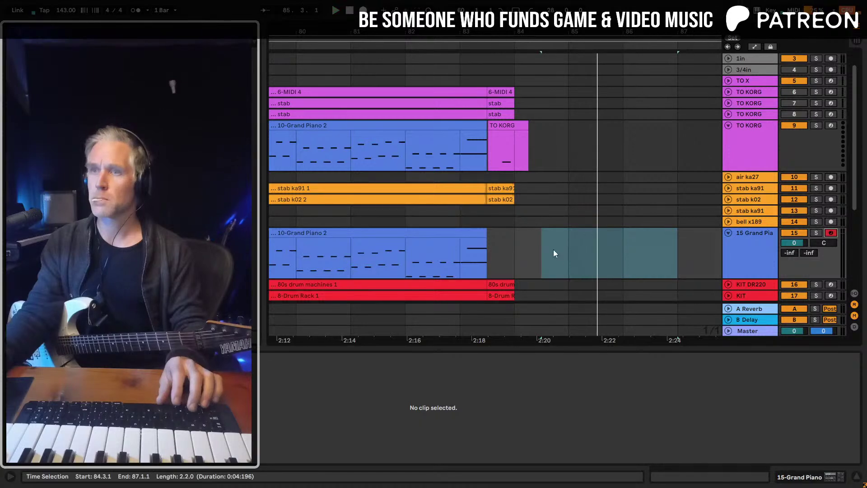
Rehearse from 83.1.1, try recording an ending chord on the grand piano track 15, and undo the take
key("space")
left_click(456, 251)
key("space")
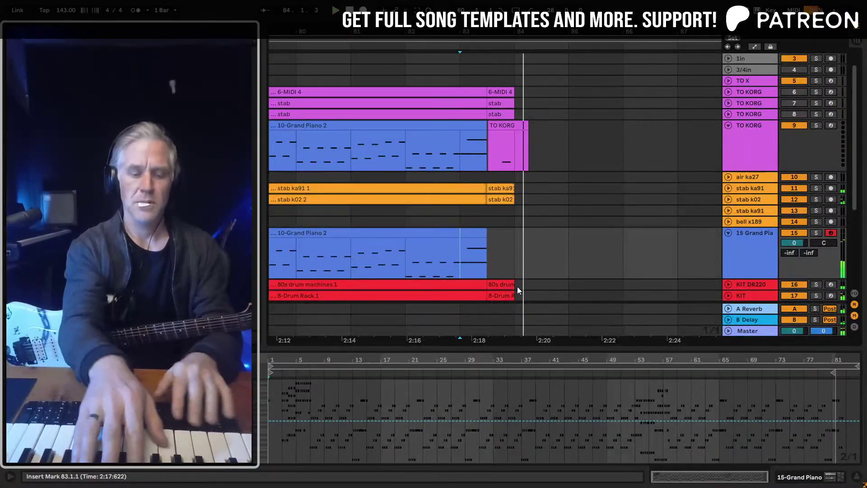
key("F9")
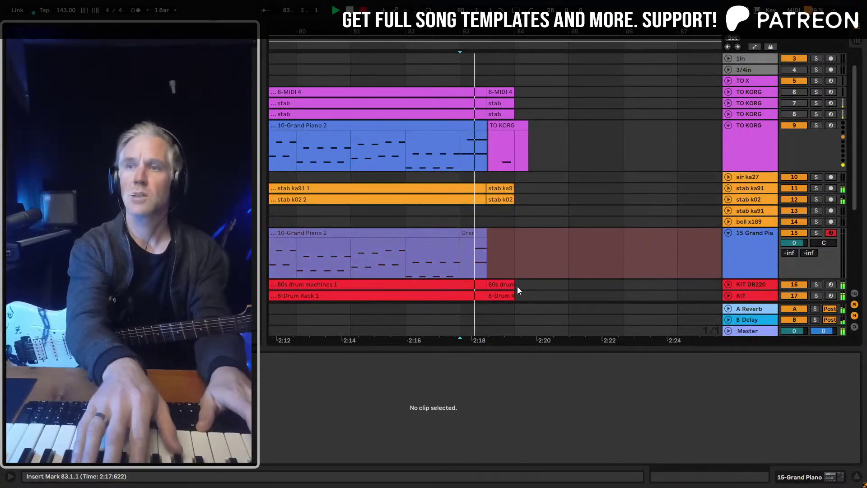
key("space")
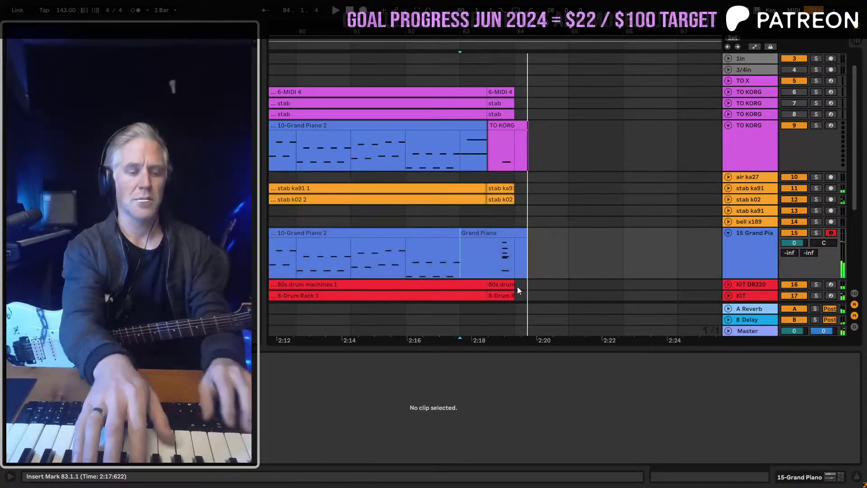
key("ctrl+z")
Record the ending chord on the grand piano track 15 from 83.1.1 and play it back from 82.1.1
key("F9")
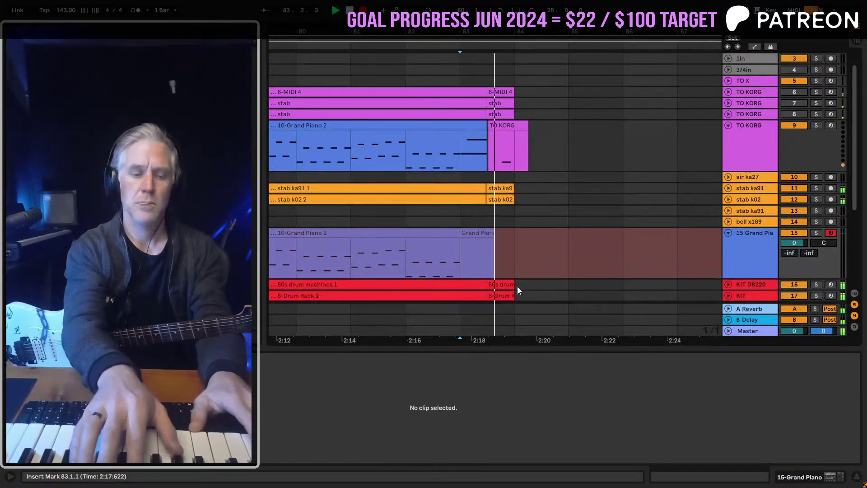
key("space")
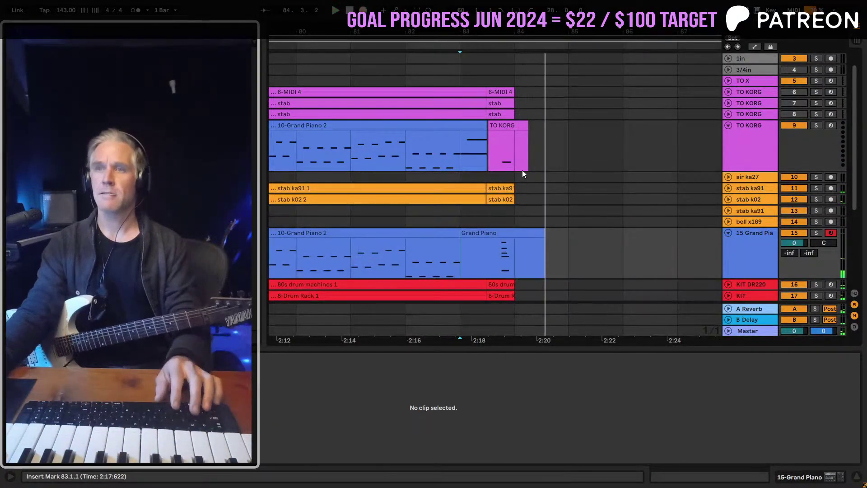
left_click(378, 269)
key("space")
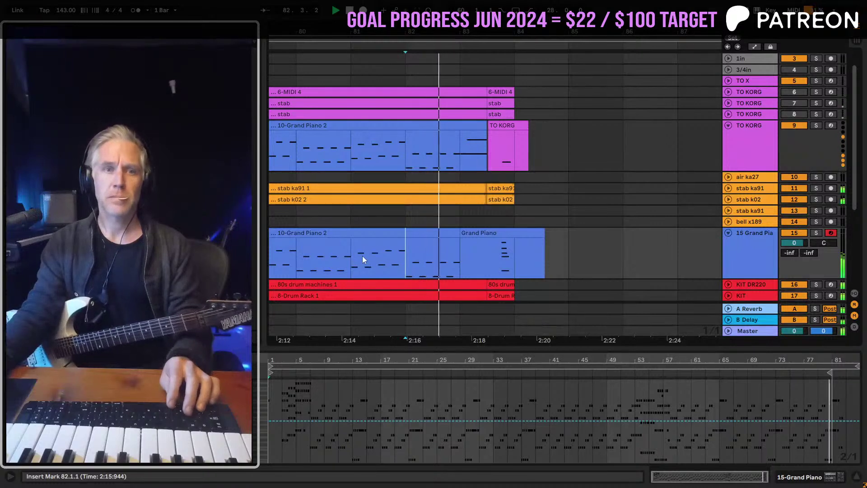
Collapse all the tracks in the arrangement and save the set
left_click(728, 232, "alt")
key("space")
key("minus")
key("minus")
key("minus")
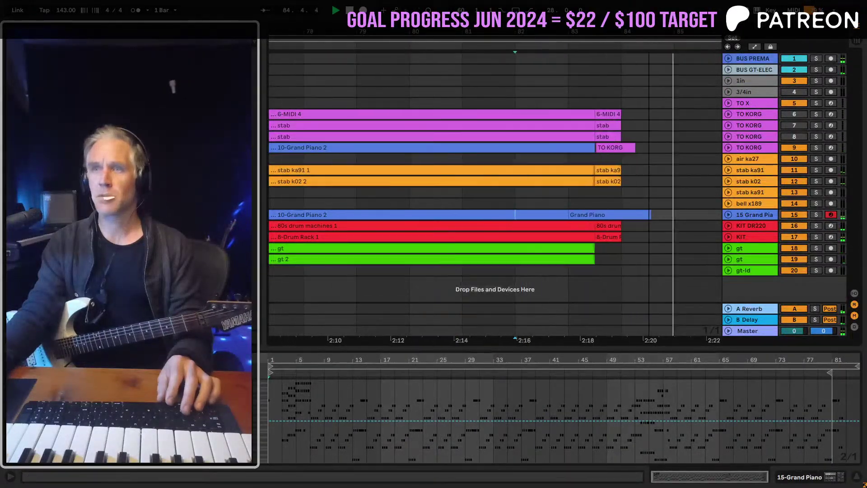
key("ctrl+s")
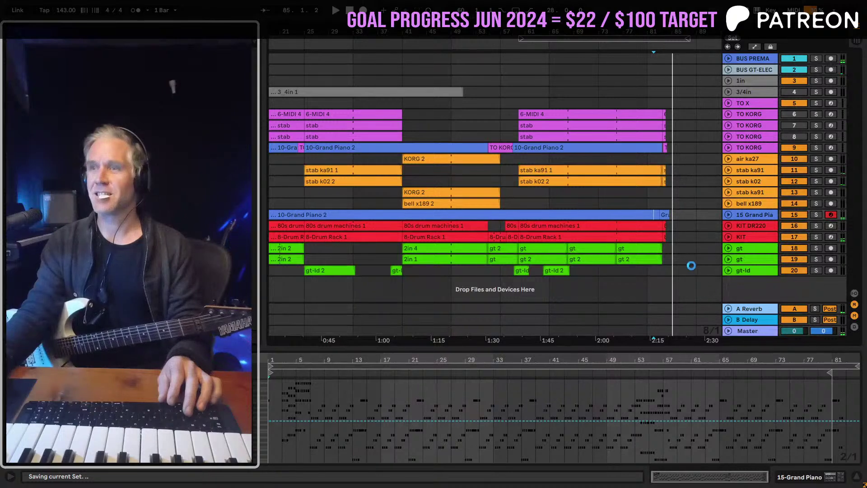
Play the arrangement from bar 3 at the start of the grand piano clip and save the set
left_click(729, 270)
key("minus")
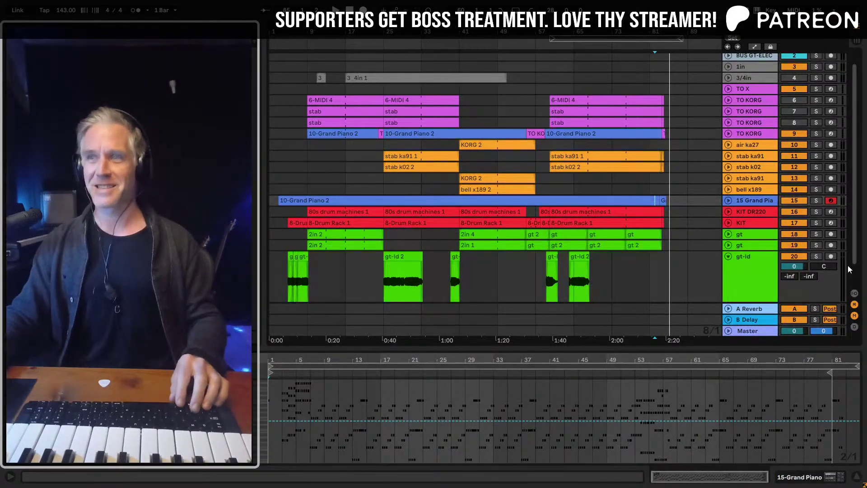
left_click(729, 259)
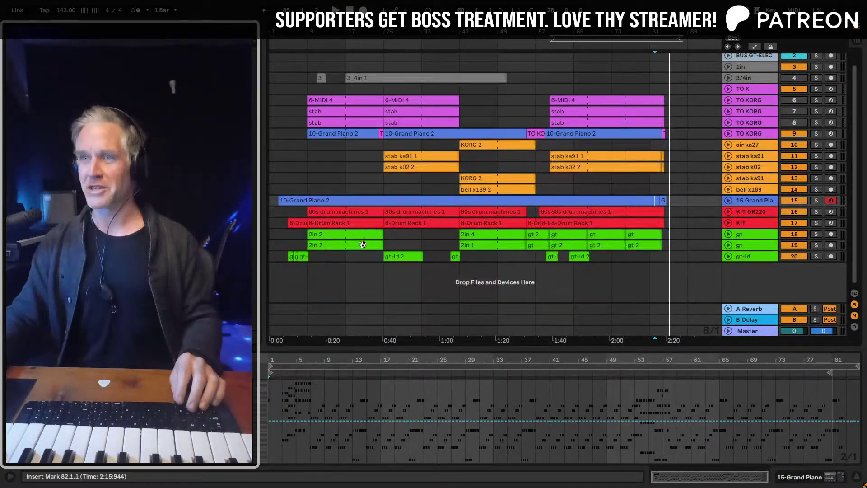
left_click(290, 276)
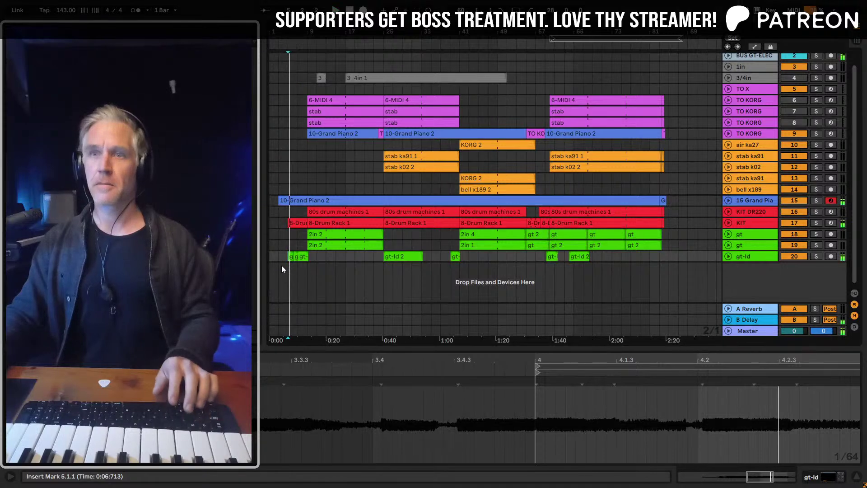
left_click(281, 264)
key("space")
key("ctrl+s")
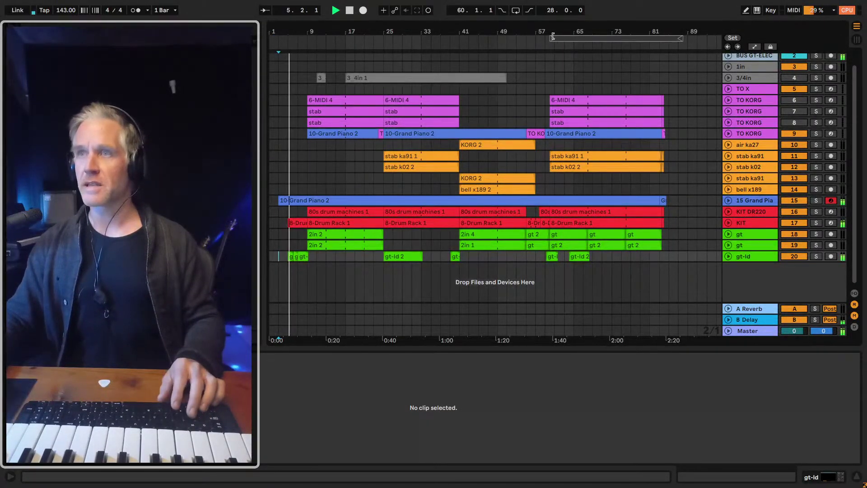
Set the loop region to start at 3.1.1 with a length of 84 bars and save the set
left_click_drag(553, 37, 278, 38)
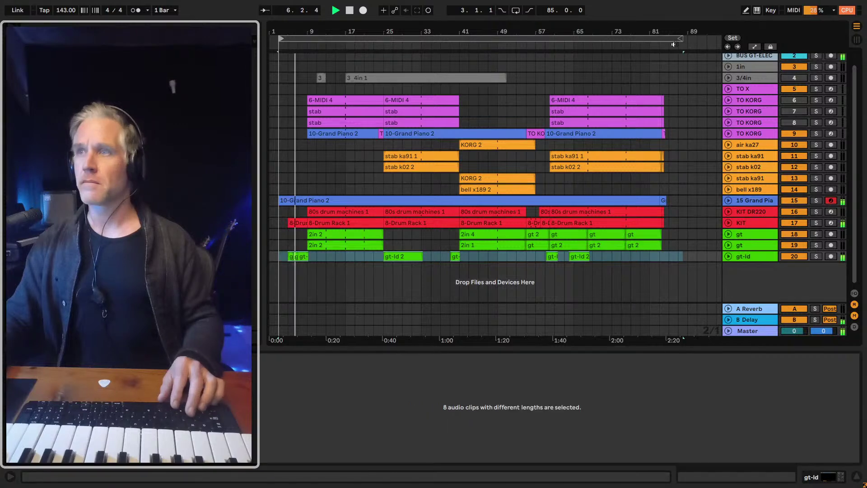
left_click_drag(684, 40, 678, 39)
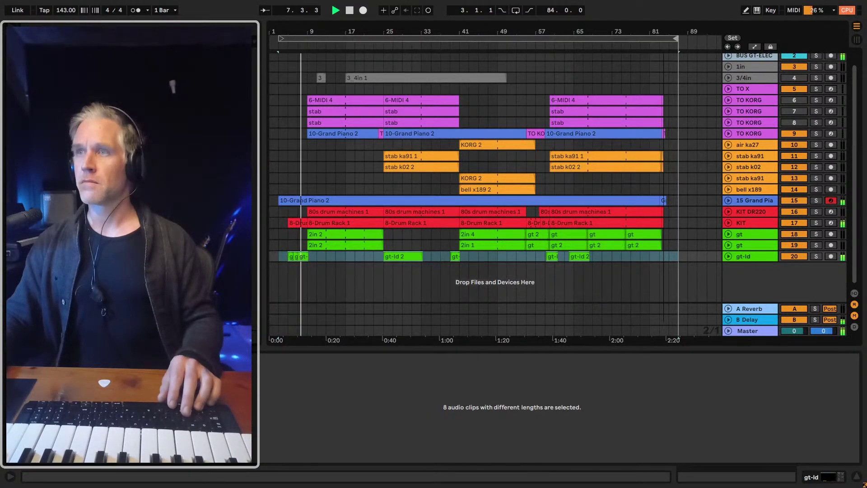
key("ctrl+s")
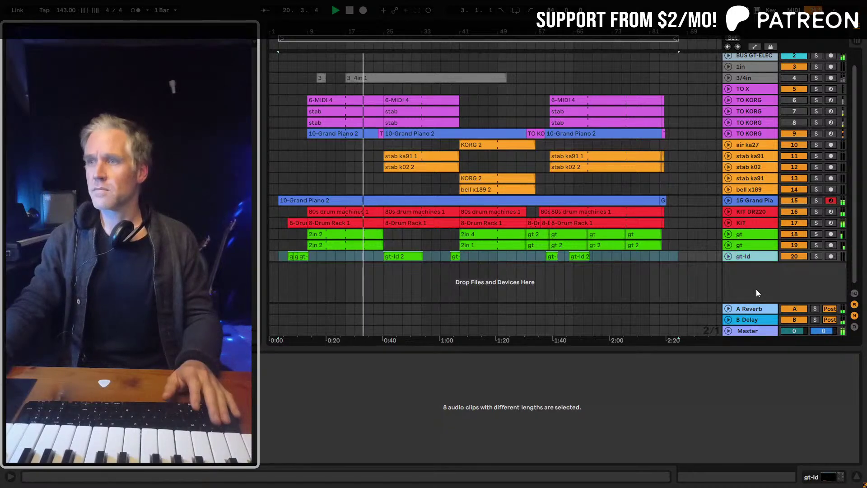
Play the arrangement through to about bar 40, checking the guitar, TO KORG and air ka27 tracks along the way
key("Tab")
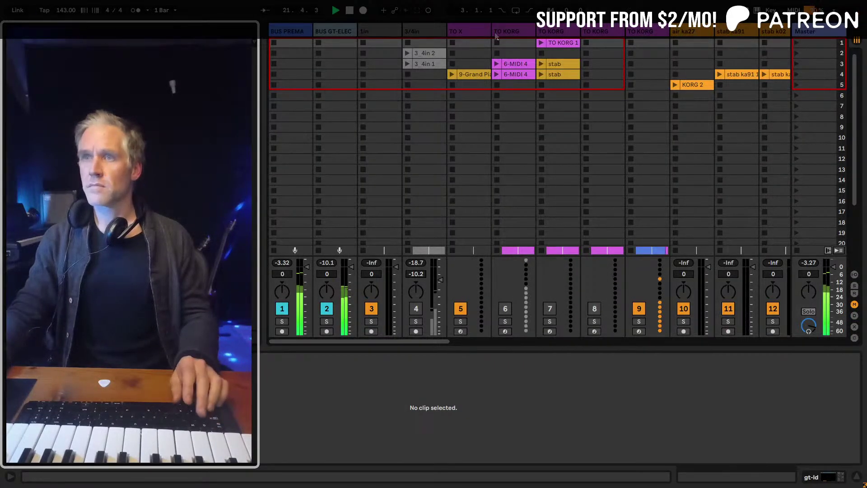
key("Tab")
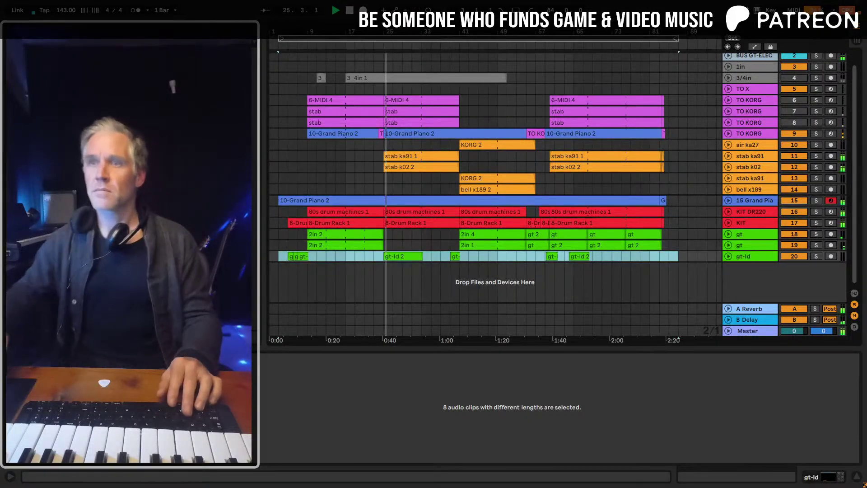
left_click(728, 244)
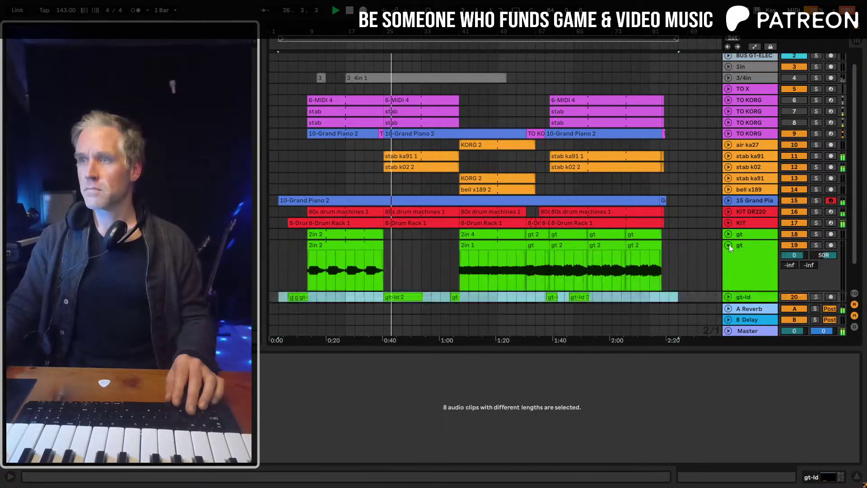
scroll(732, 234, "down", 2)
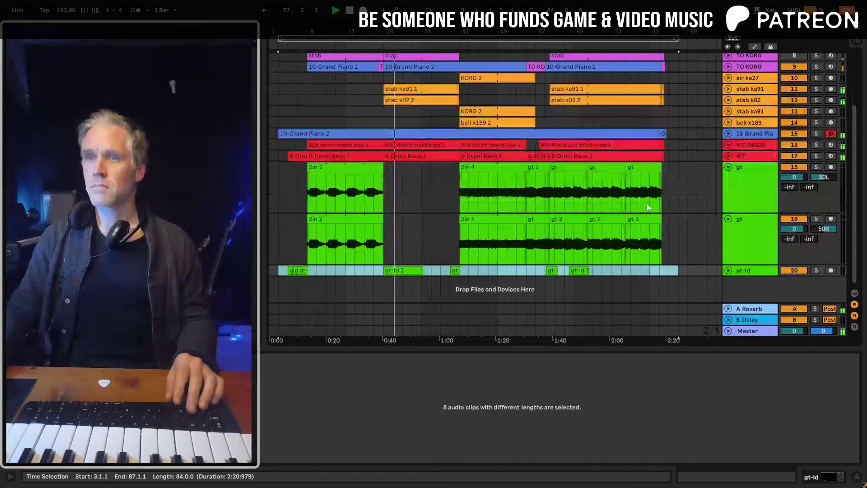
left_click(728, 219, "alt")
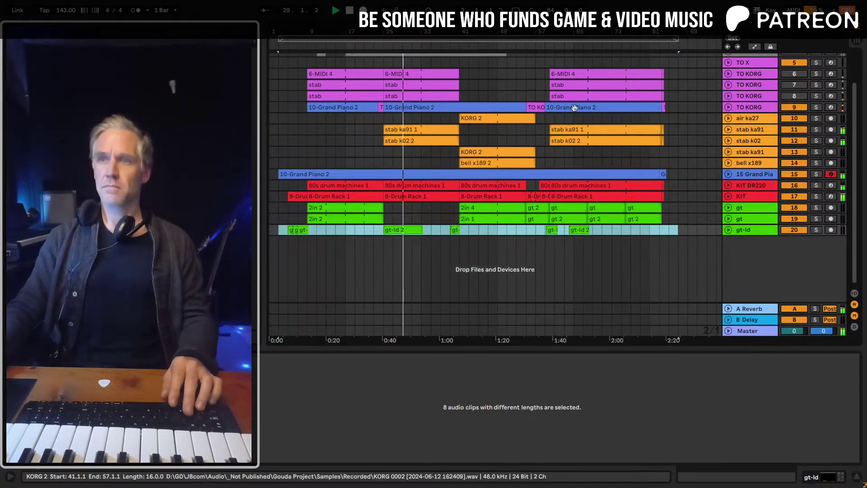
left_click(734, 108)
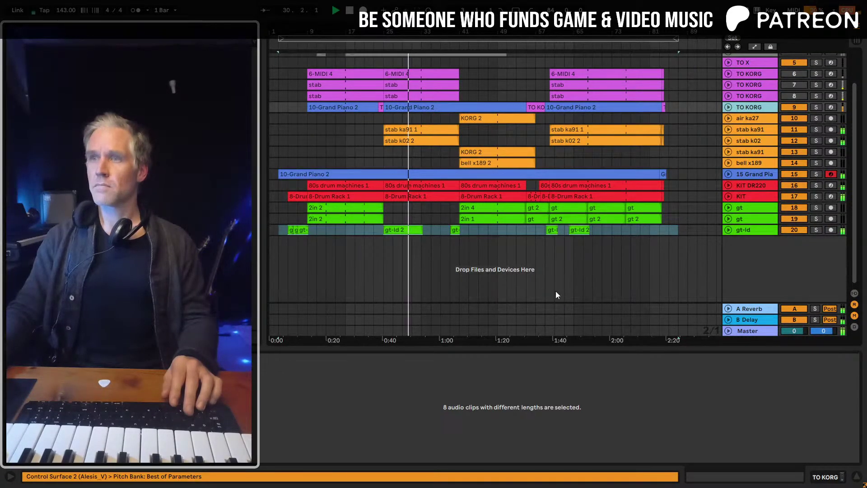
left_click(747, 230)
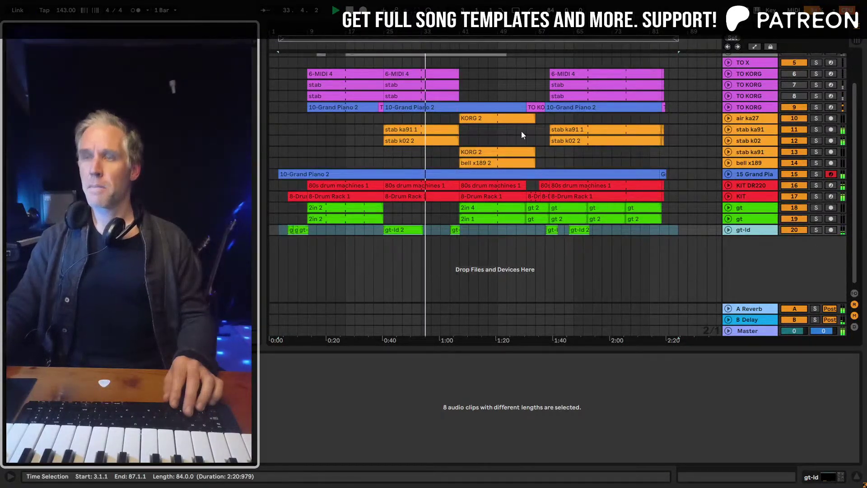
left_click(740, 118)
scroll(740, 118, "up", 2)
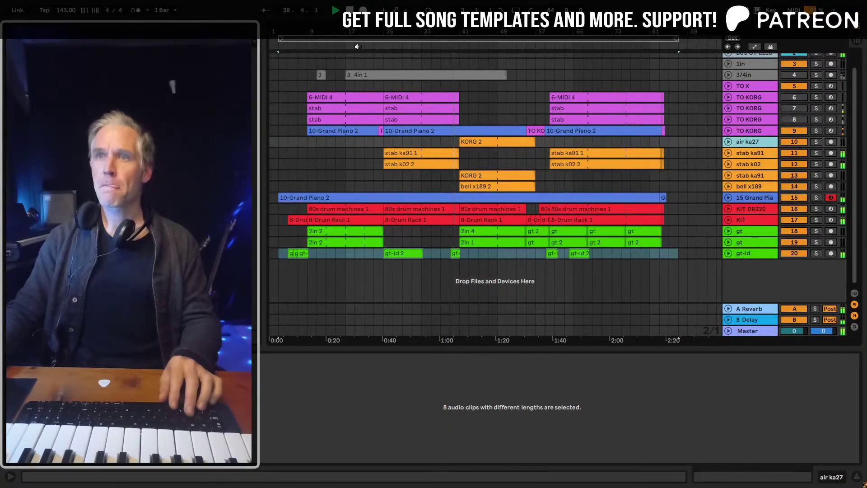
key("space")
scroll(764, 115, "up", 2)
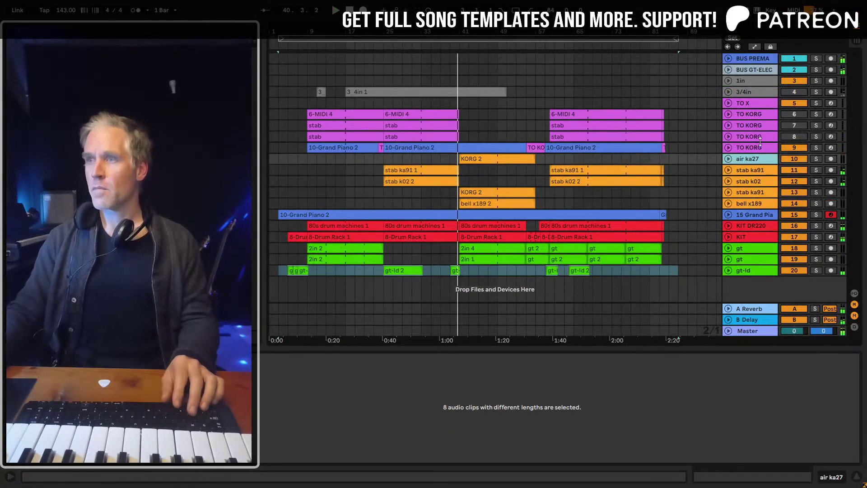
Unfold TO KORG tracks 8 and 9 in the arrangement to show their MIDI notes
left_click(760, 145)
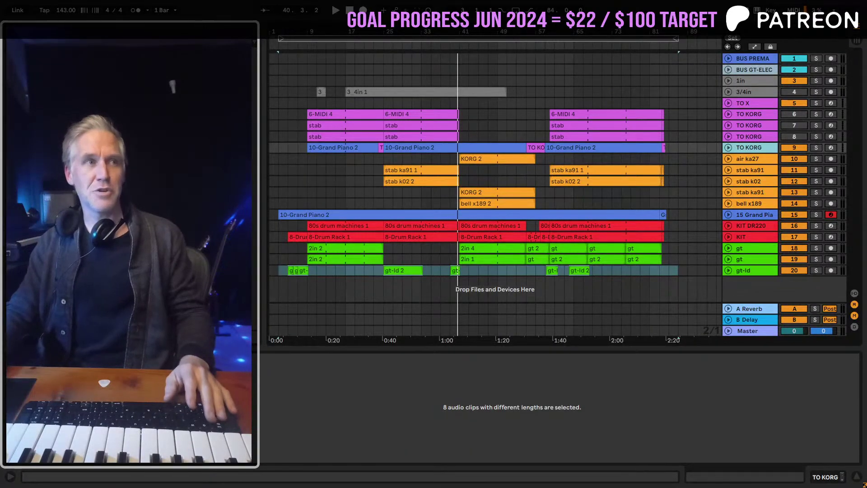
left_click(750, 137)
left_click(728, 137)
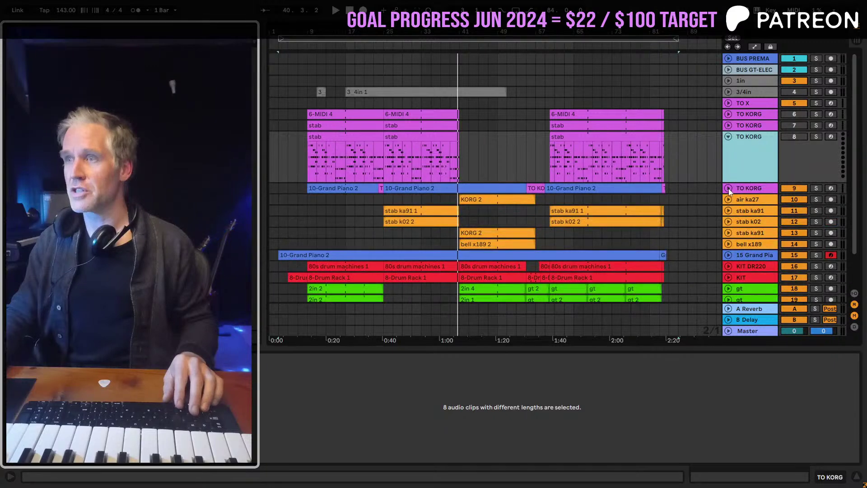
left_click(728, 189)
scroll(736, 171, "down", 3)
left_click(749, 151)
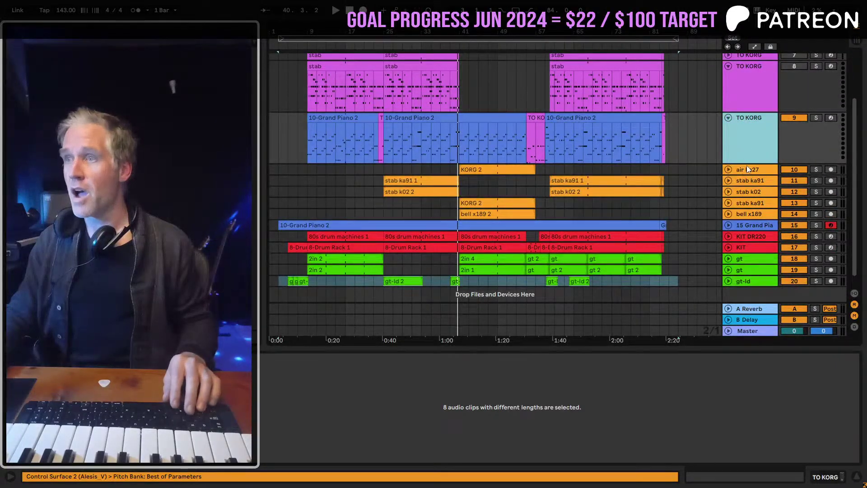
Duplicate the bell x189 track and delete the clips copied onto the duplicate between bars 39 and 59
left_click(746, 215)
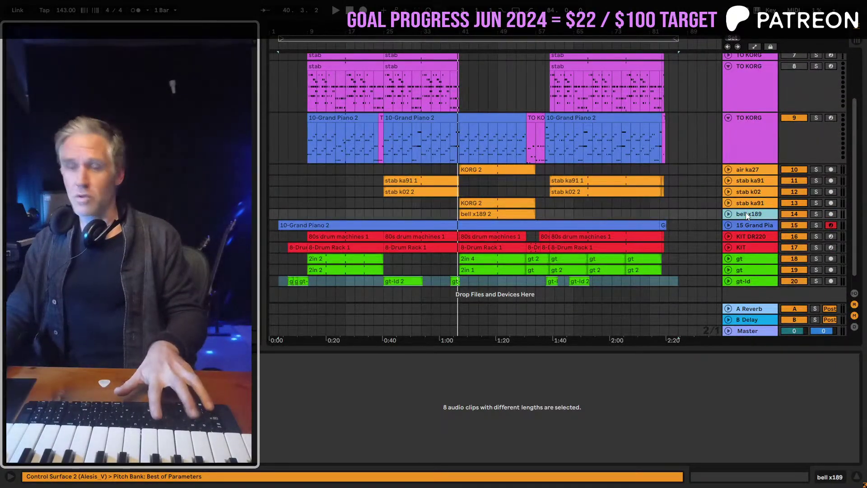
key("ctrl+d")
left_click_drag(546, 219, 654, 222)
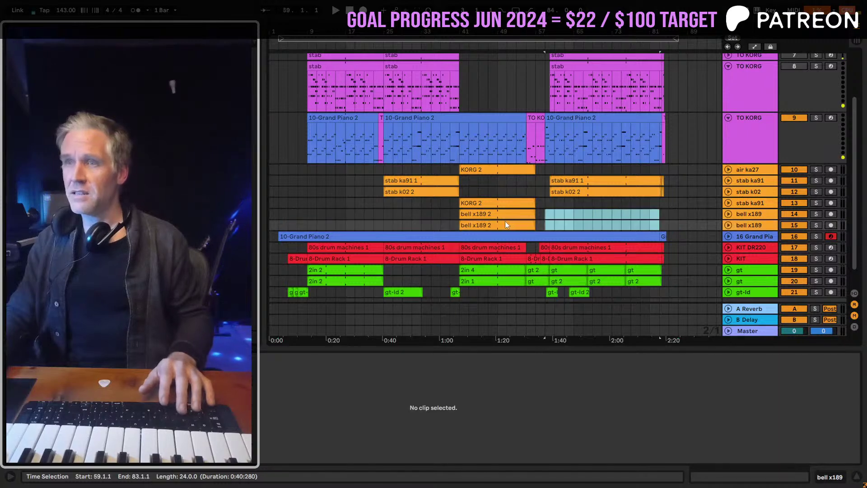
left_click_drag(451, 224, 548, 224)
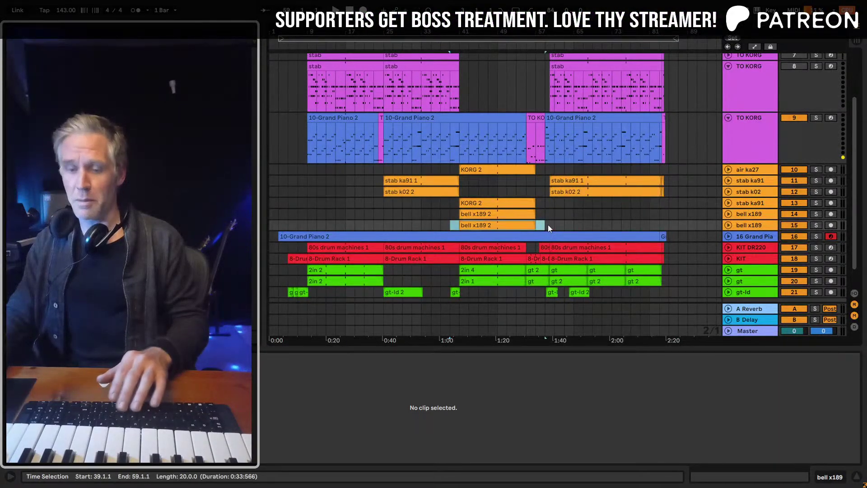
key("Delete")
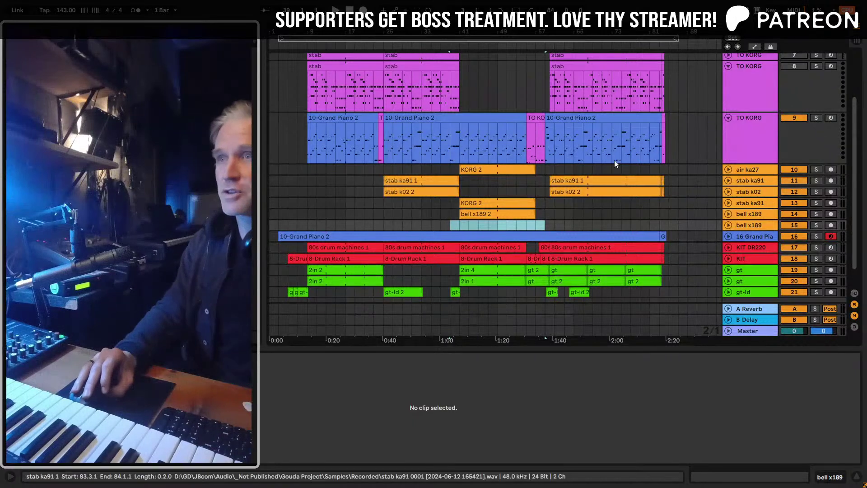
Rename the duplicated bell x189 track to BASS and arm it for recording
left_click(740, 120)
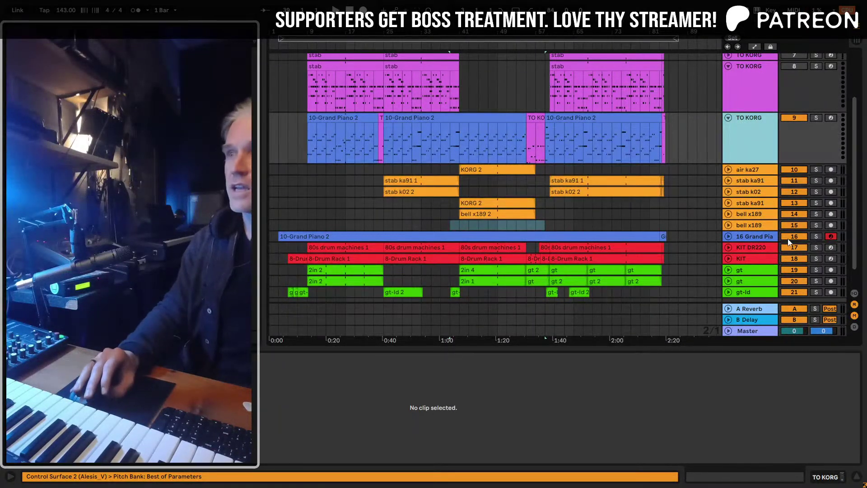
left_click(763, 224)
key("ctrl+r")
type("BASS")
key("Return")
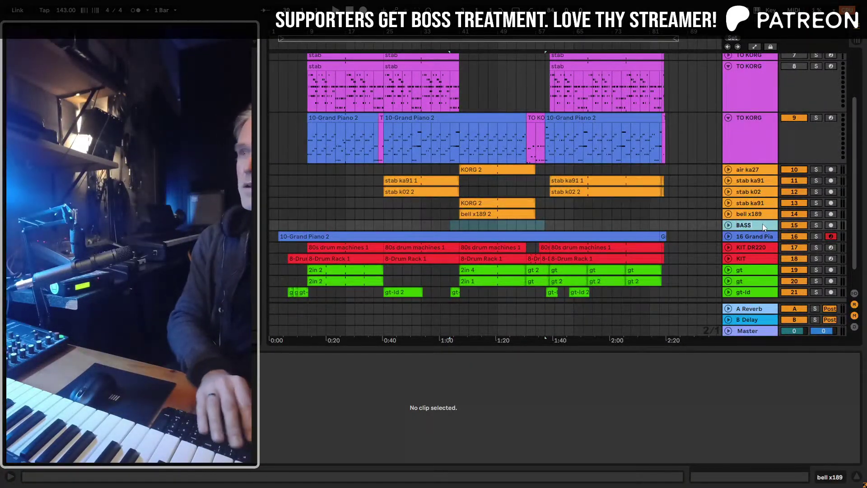
left_click(831, 225)
Unfold the BASS track during playback from bar 39 and set its volume to 0.4 and its A-Reverb send to -inf
key("space")
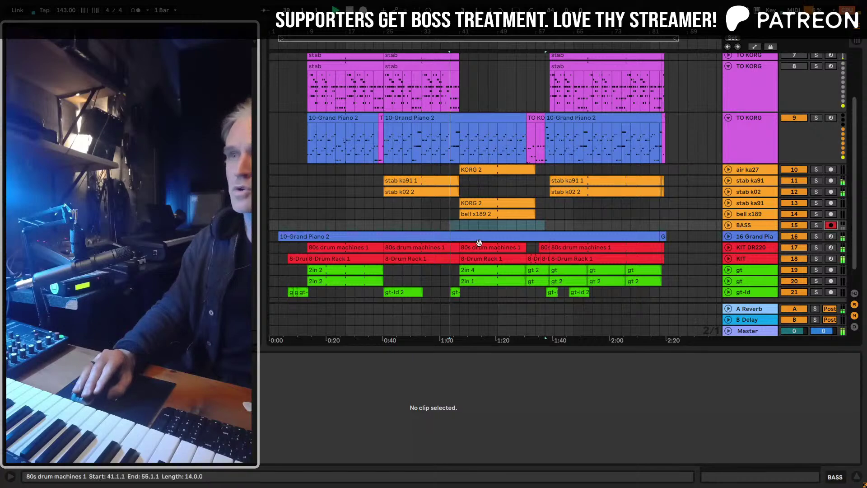
left_click(729, 225)
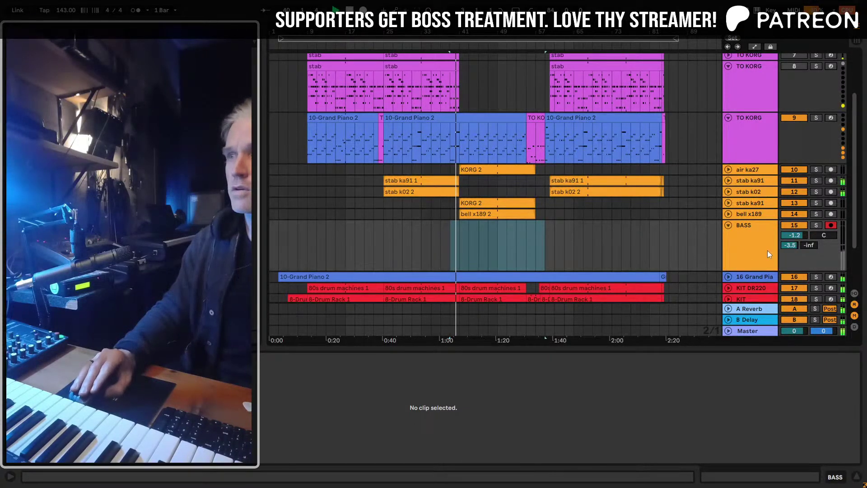
key("space")
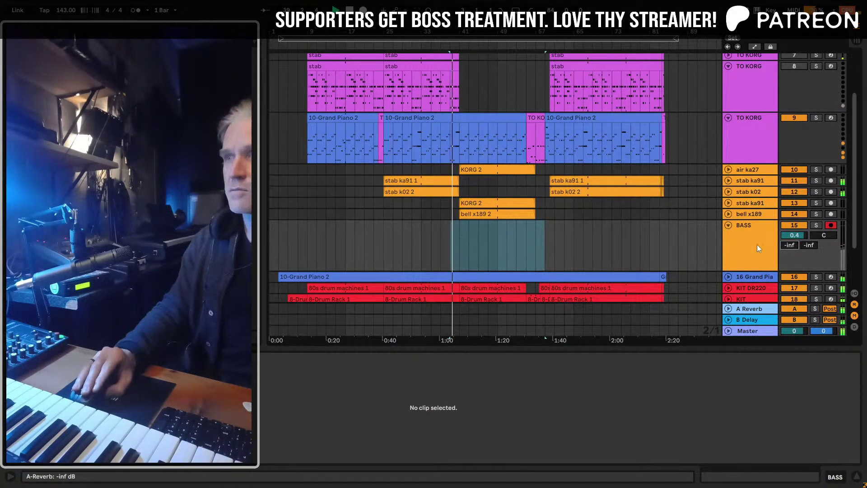
Play the intro from 3.1.1 with bars 1 to 23 in view and review which parts enter before bar 9
left_click(280, 242)
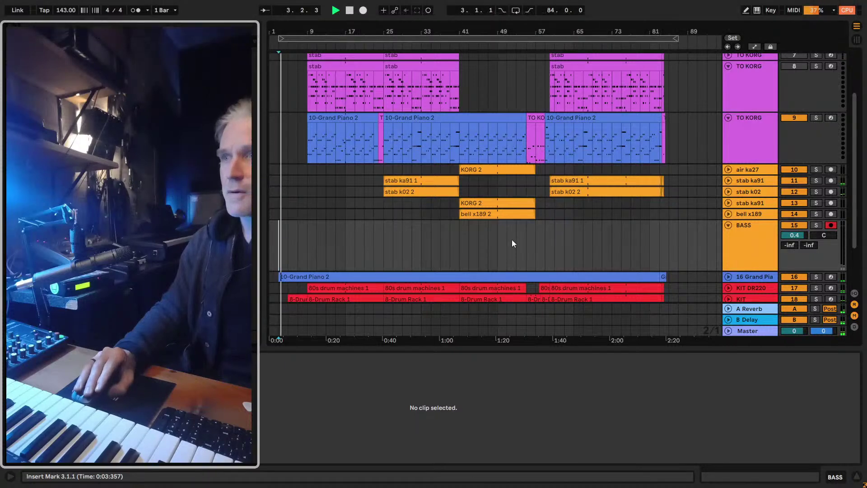
key("space")
left_click(309, 206)
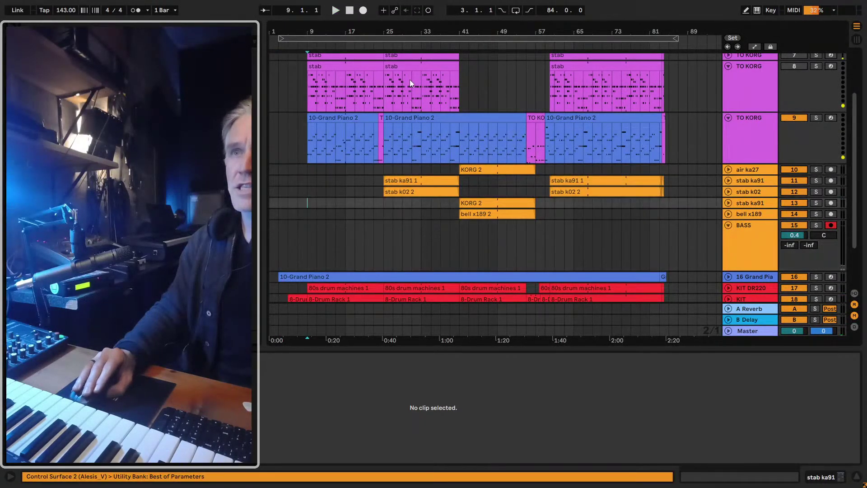
left_click(281, 227)
key("space")
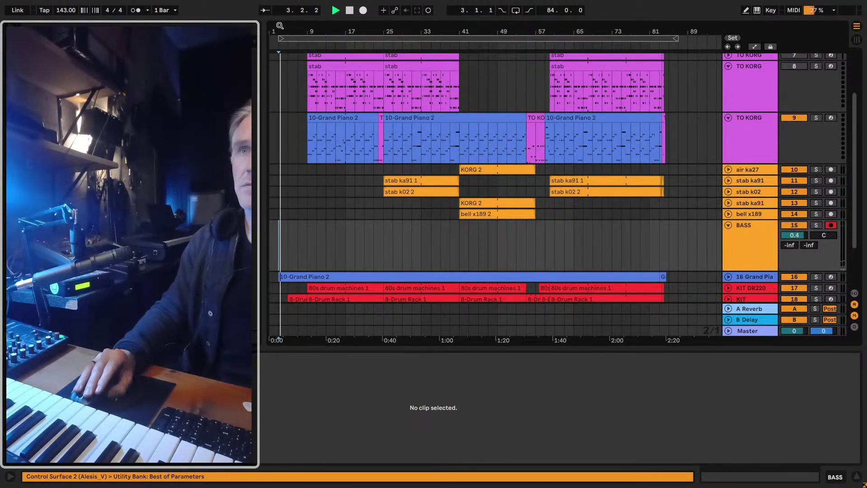
key("plus")
key("plus")
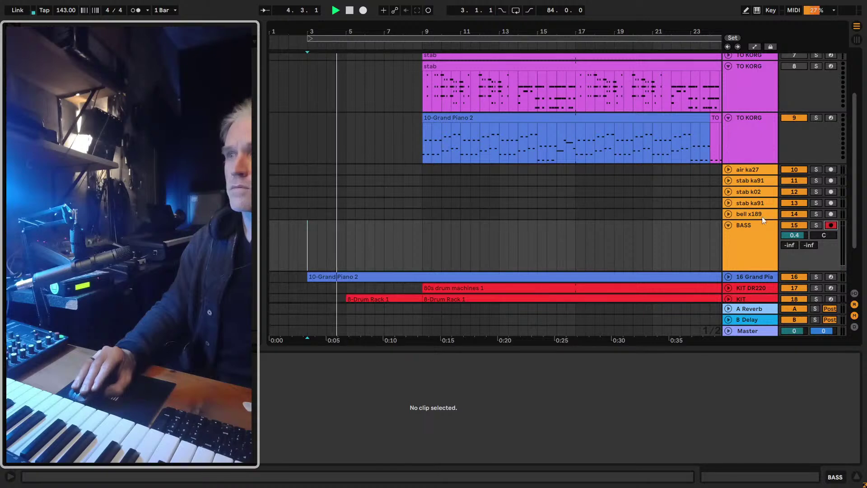
scroll(475, 287, "down", 3)
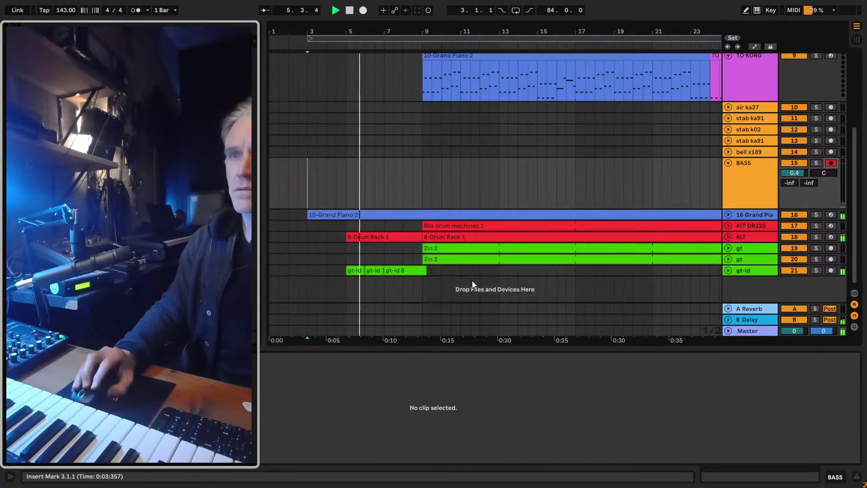
scroll(488, 277, "up", 3)
left_click(741, 138)
key("space")
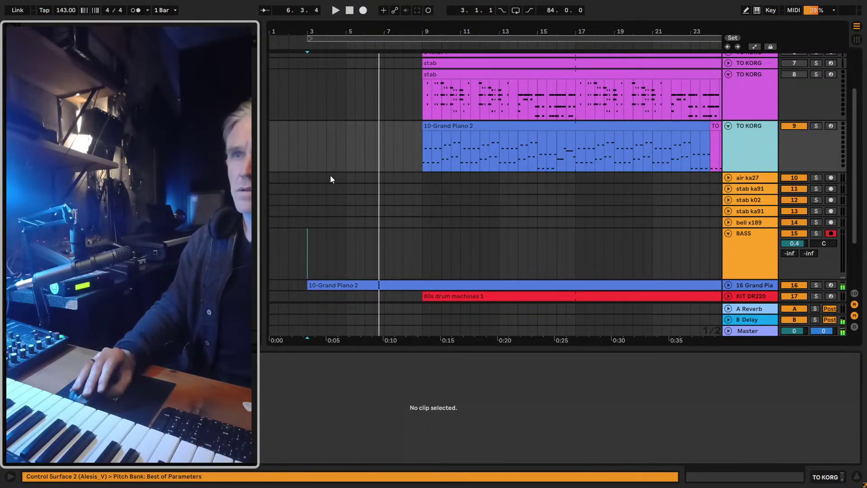
Arm TO KORG track 9, start playback at 3.1.1, record a bass intro leading up to bar 9, and open the recorded clip's notes
left_click(310, 153)
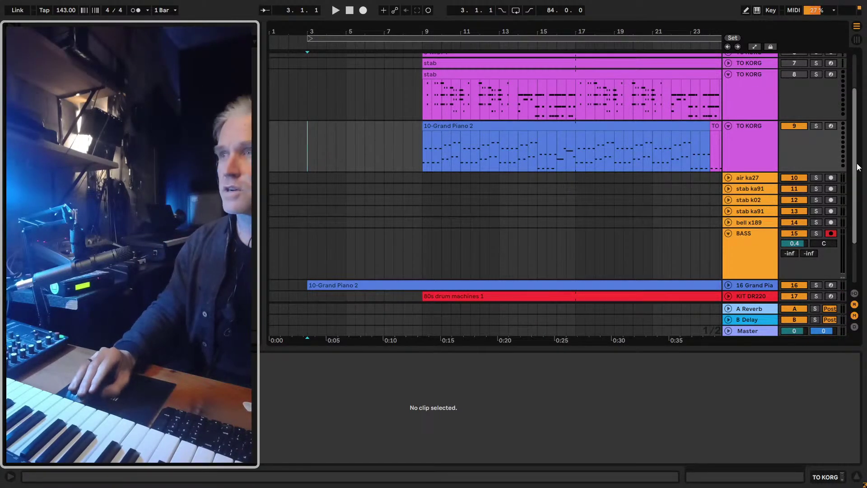
left_click(831, 126)
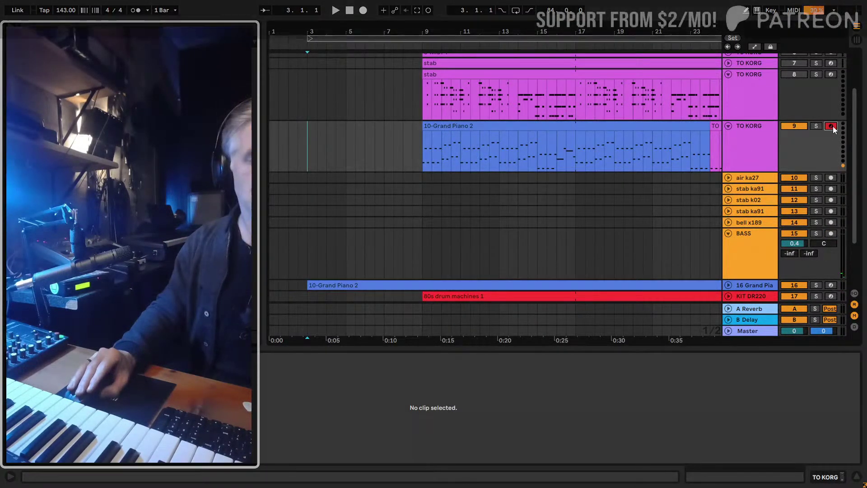
key("space")
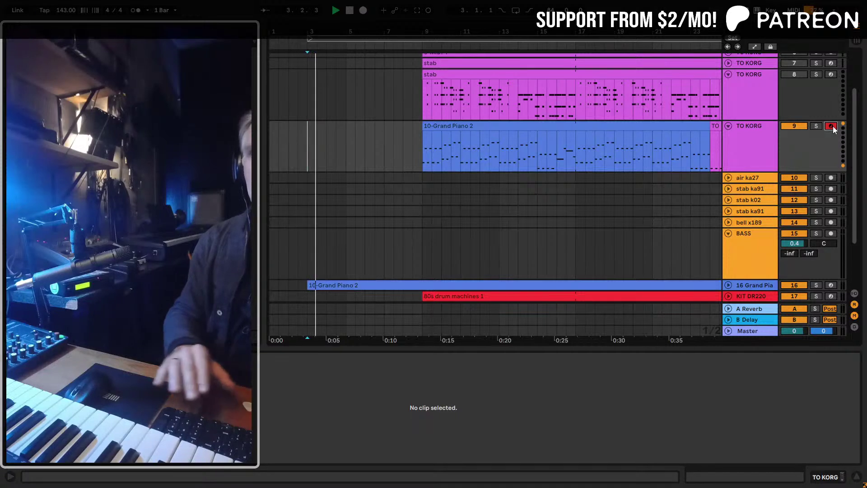
scroll(494, 179, "down", 2)
scroll(494, 178, "down", 2)
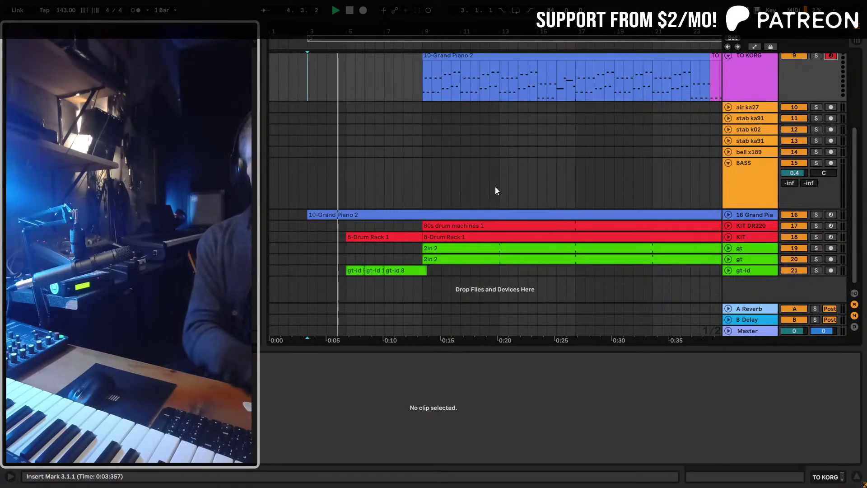
key("F9")
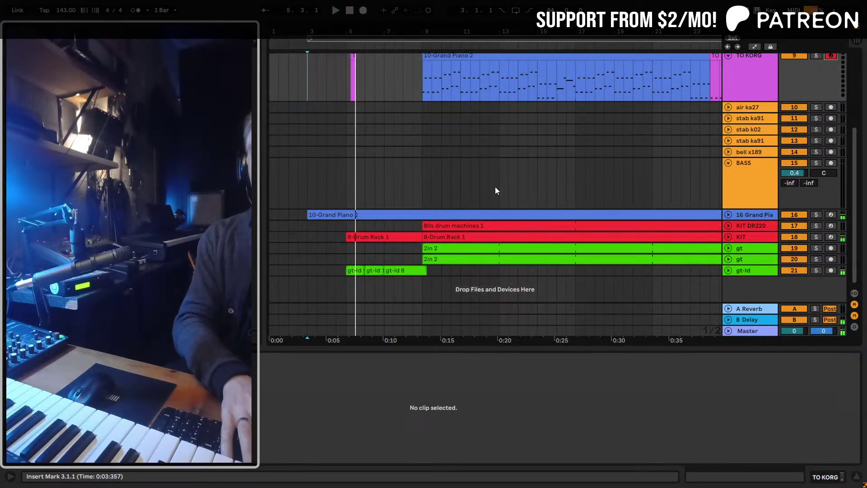
key("F9")
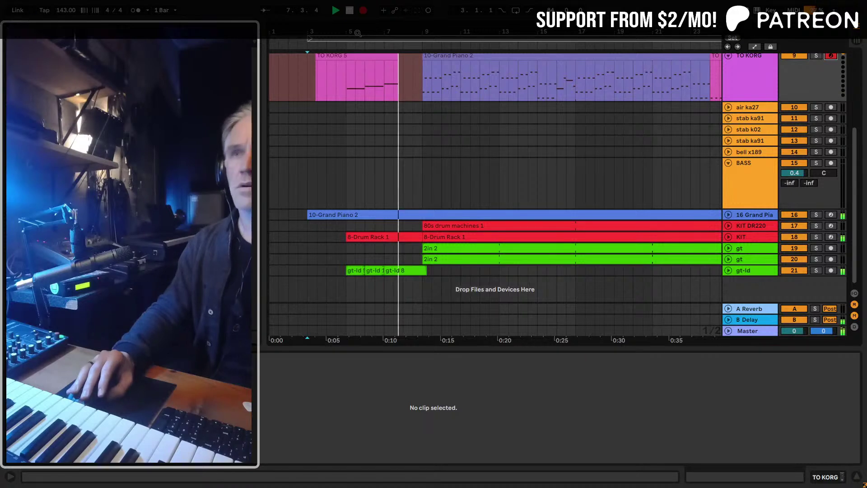
key("space")
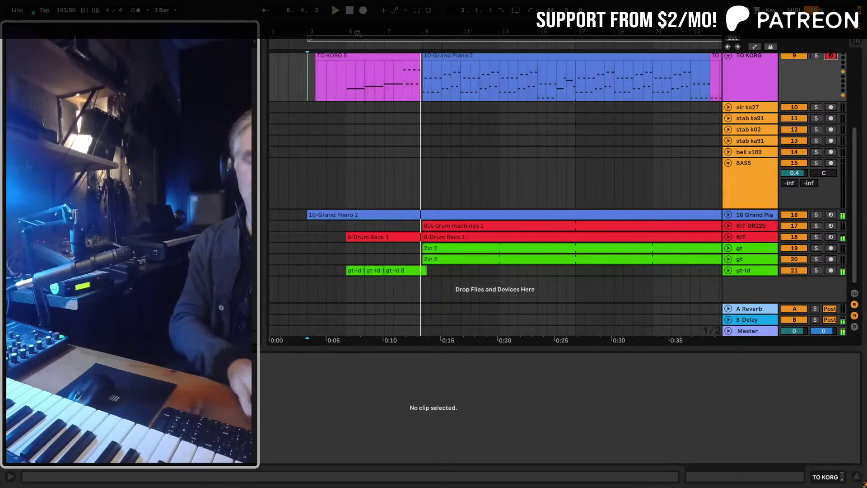
scroll(369, 215, "up", 2)
left_click(332, 122)
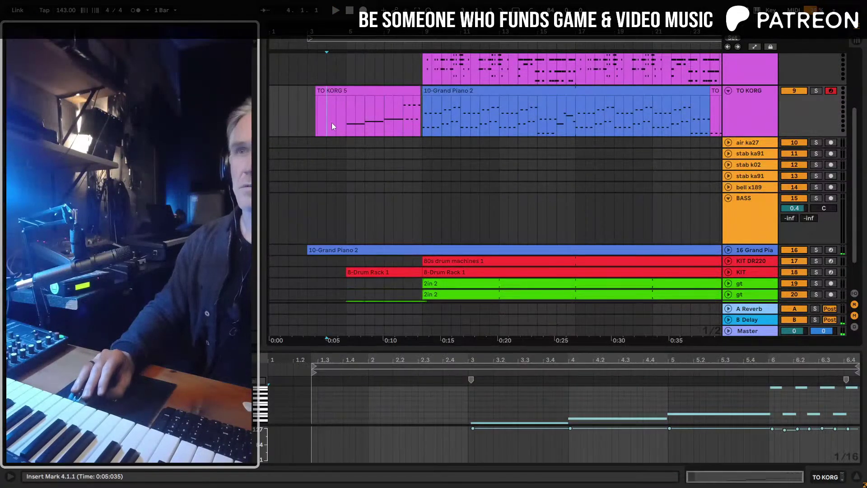
Select all notes in the TO KORG 5 intro clip, play it, and trim the clip's empty start to bar 5
left_click(365, 92)
key("ctrl+a")
key("ctrl+l")
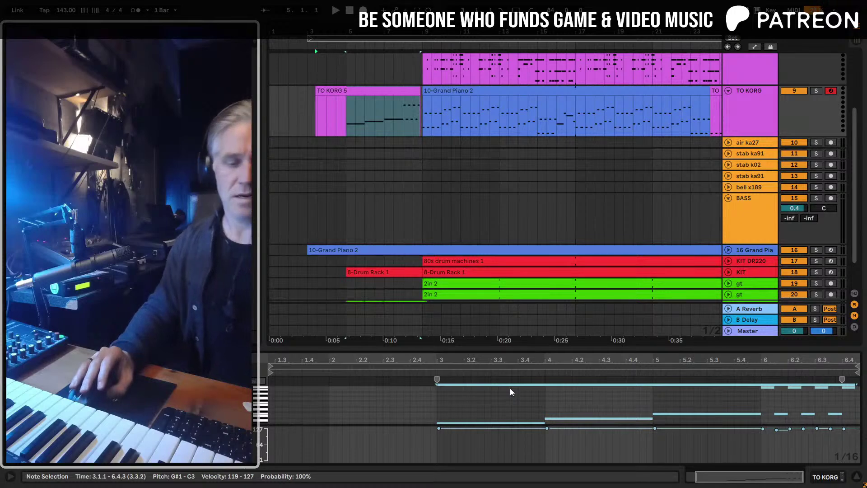
key("space")
left_click(361, 90)
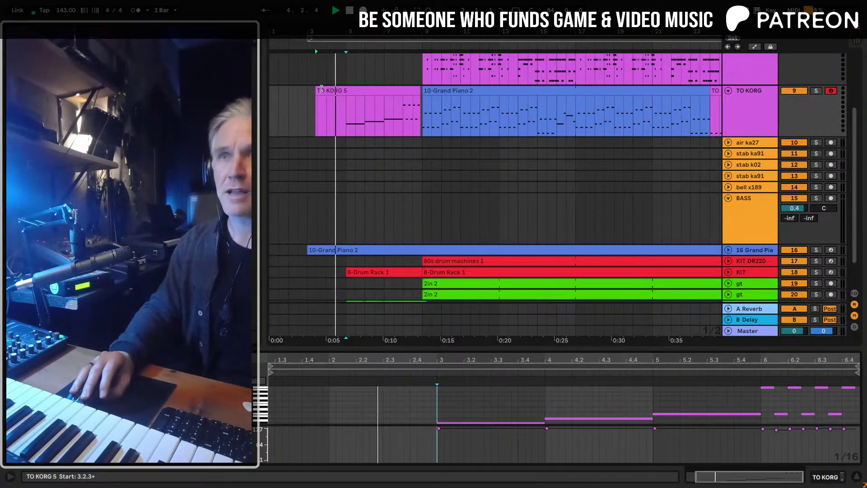
left_click_drag(316, 92, 347, 92)
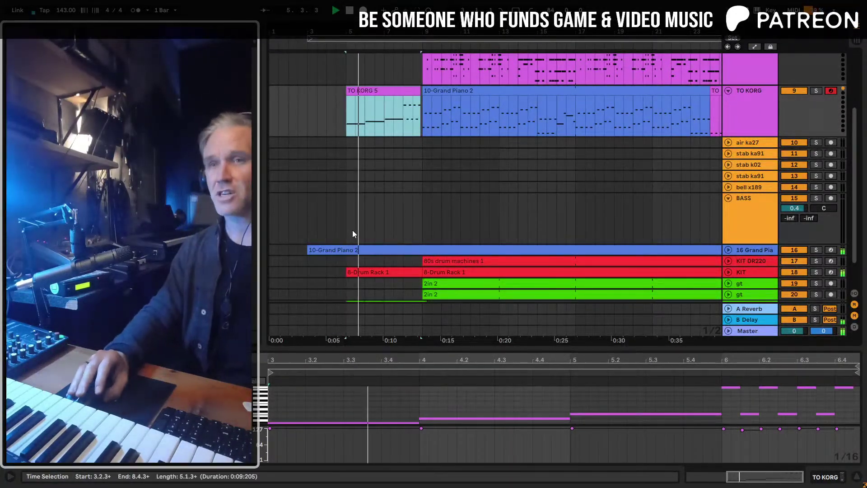
Consolidate all clips on TO KORG track 9 from 5.1.1 to 85.1.1 into one clip and save the set
key("minus")
key("minus")
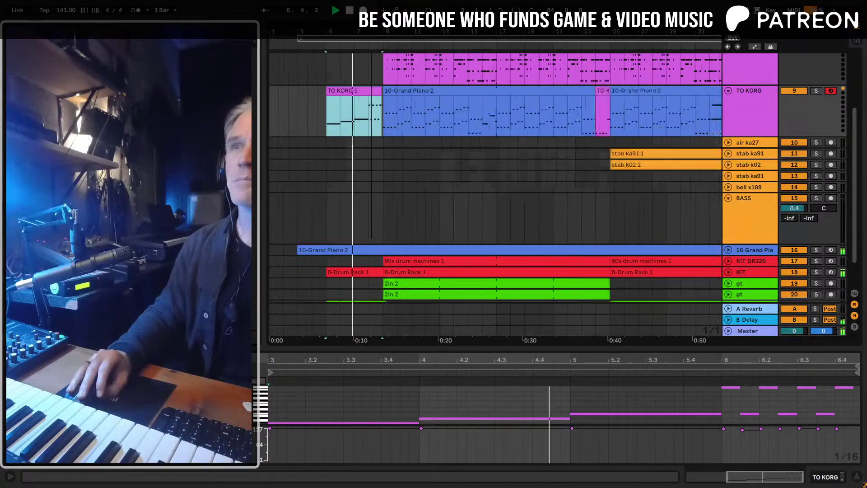
left_click_drag(671, 112, 286, 111)
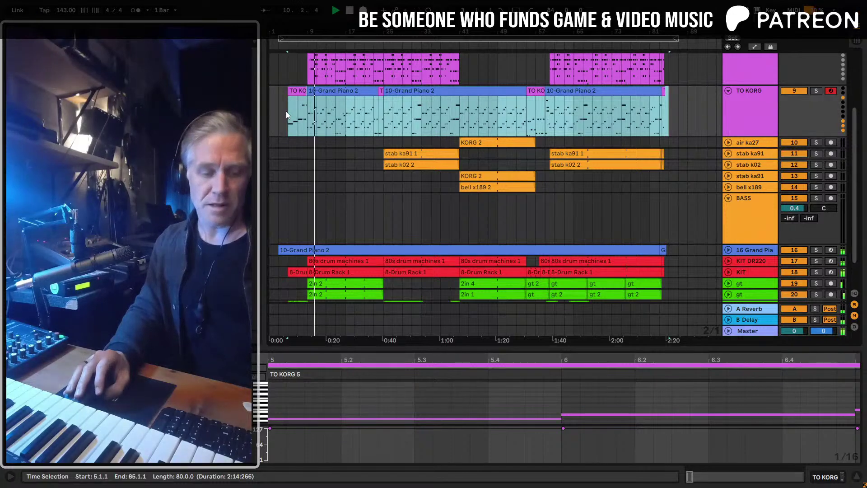
key("ctrl+j")
left_click(762, 102)
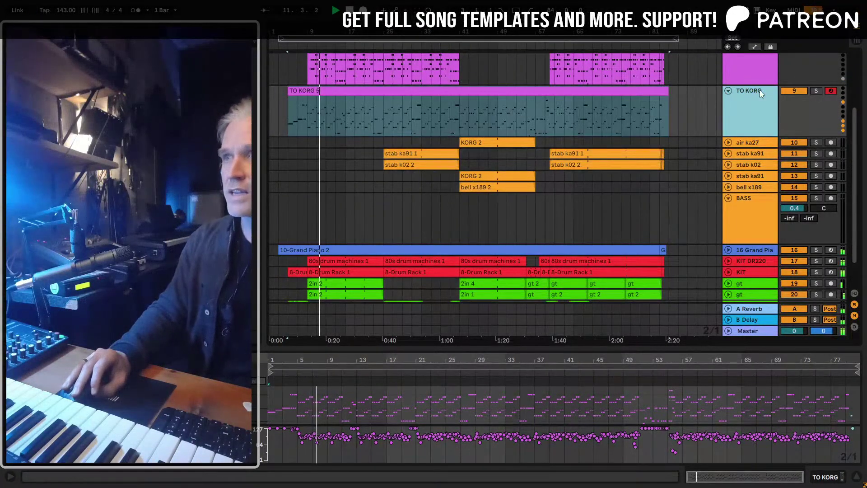
key("ctrl+s")
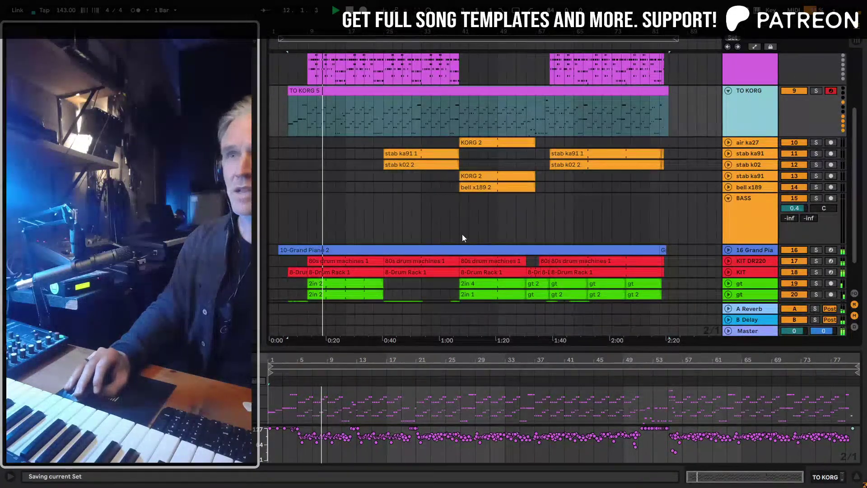
left_click(765, 209)
right_click(764, 207)
key("Escape")
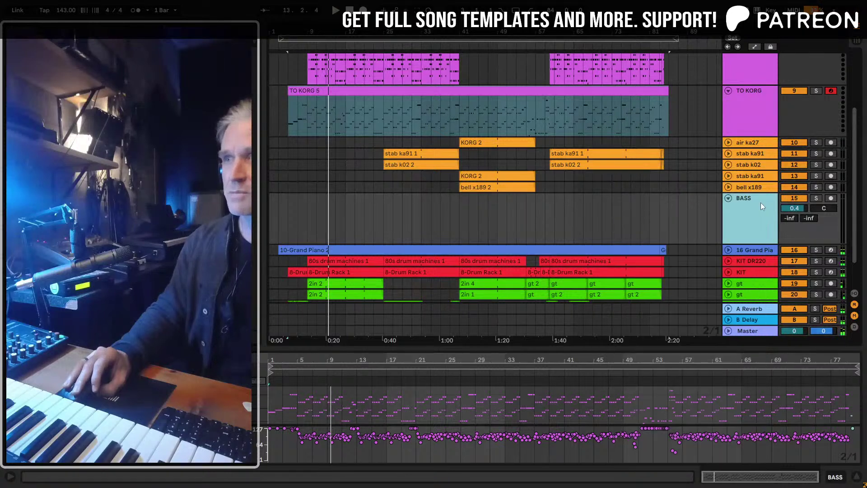
Rename the Grand Piano track 16 to PIANO
left_click(752, 248)
key("ctrl+r")
type("PINA")
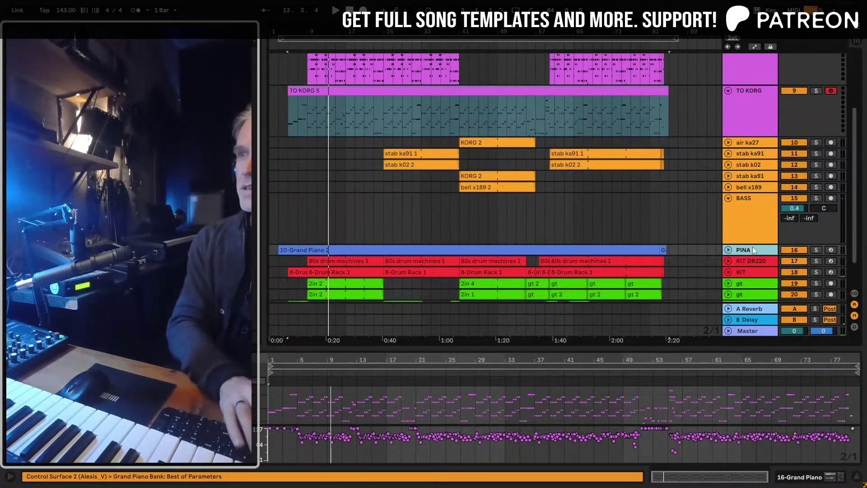
key("BackSpace")
key("BackSpace")
type("NO")
key("Left")
key("Left")
type("A")
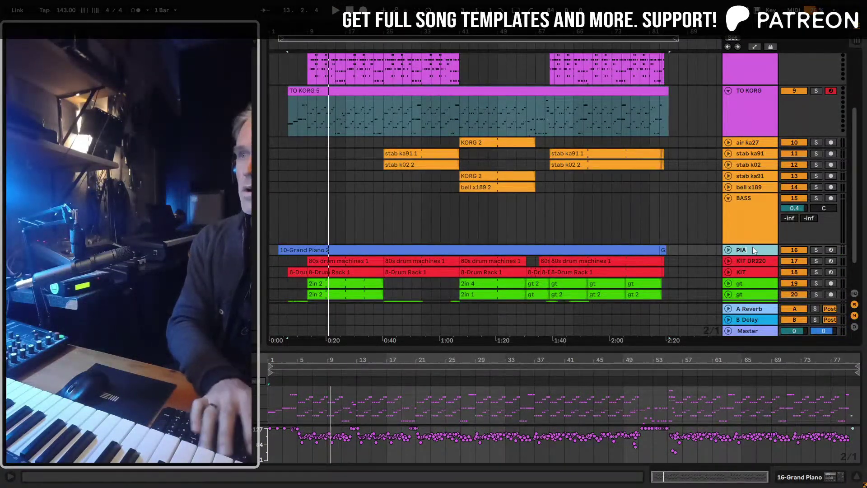
key("Return")
Change the BASS track's color to dark orange after trying brown
left_click(758, 229)
key("ctrl+r")
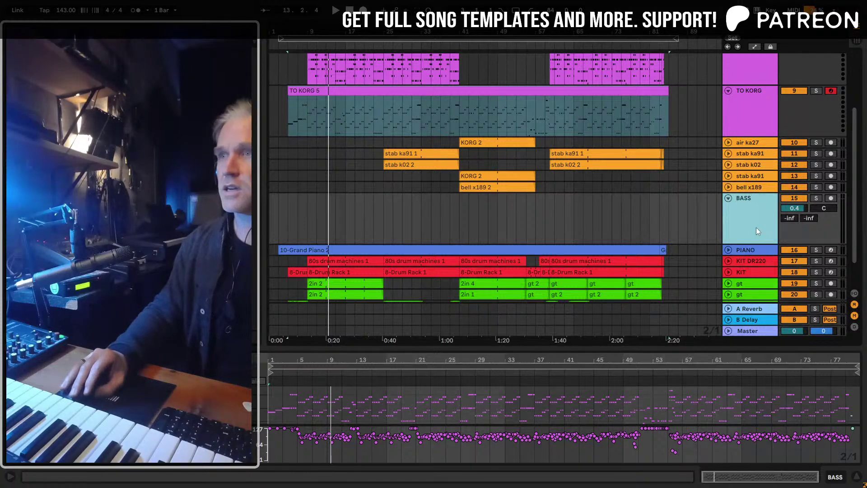
right_click(756, 227)
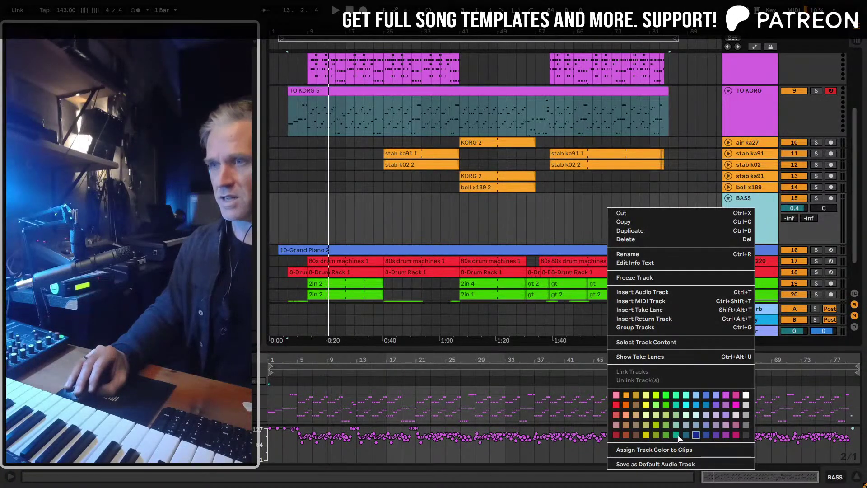
left_click(635, 435)
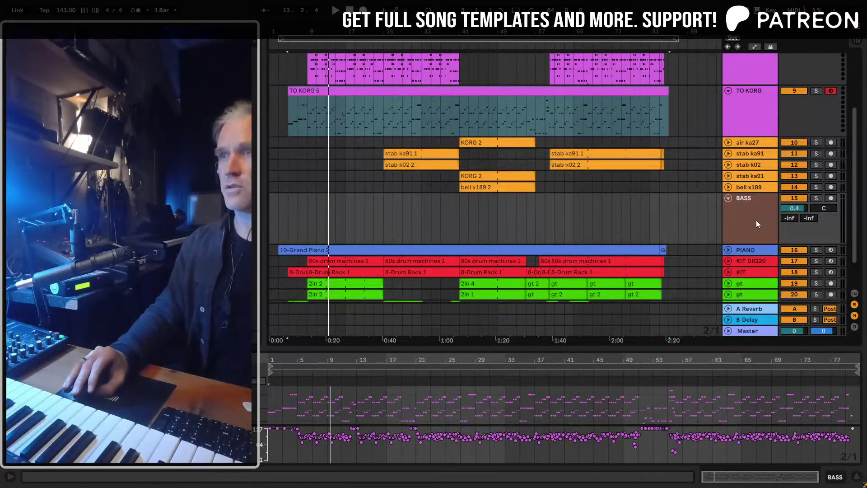
right_click(758, 224)
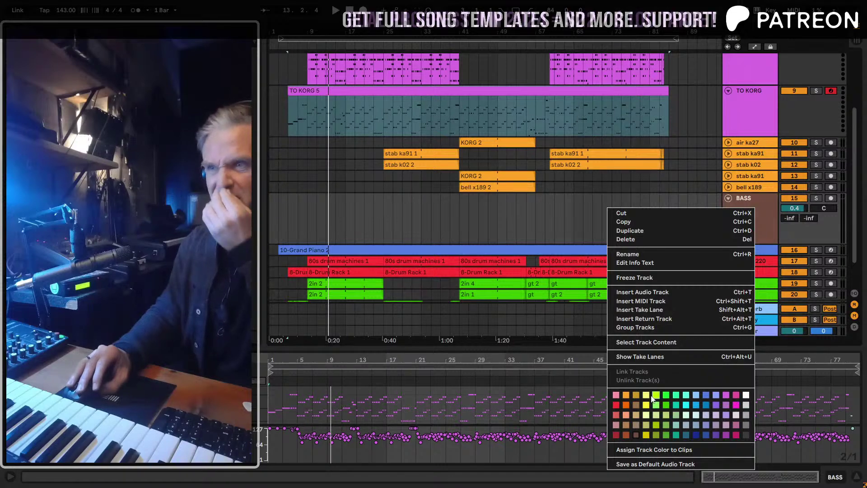
left_click(627, 405)
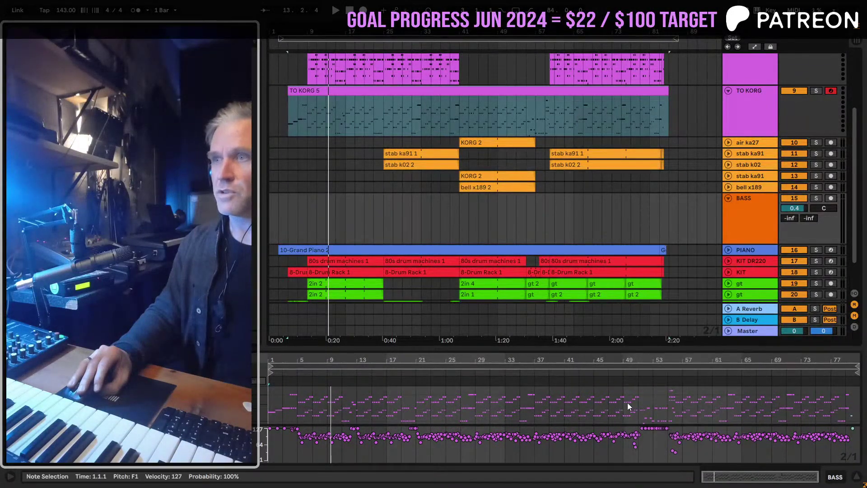
Select all tracks, assign their track colors to their clips, and save the set
right_click(746, 219)
left_click(746, 204)
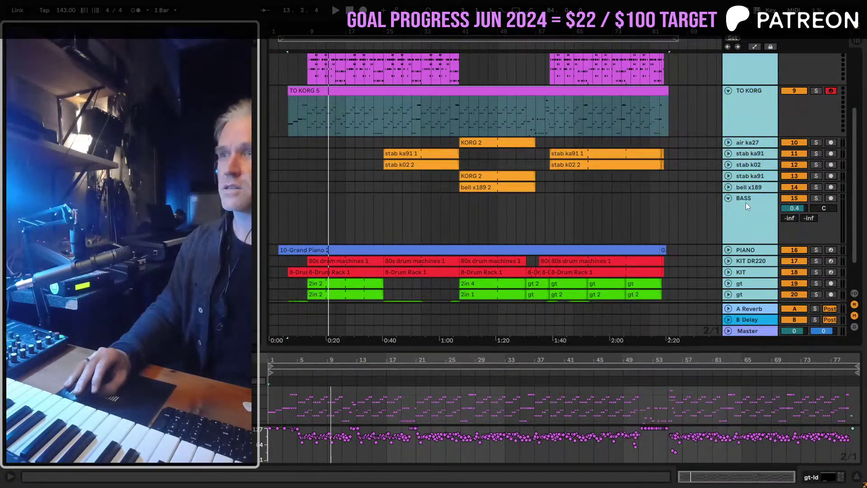
right_click(746, 202)
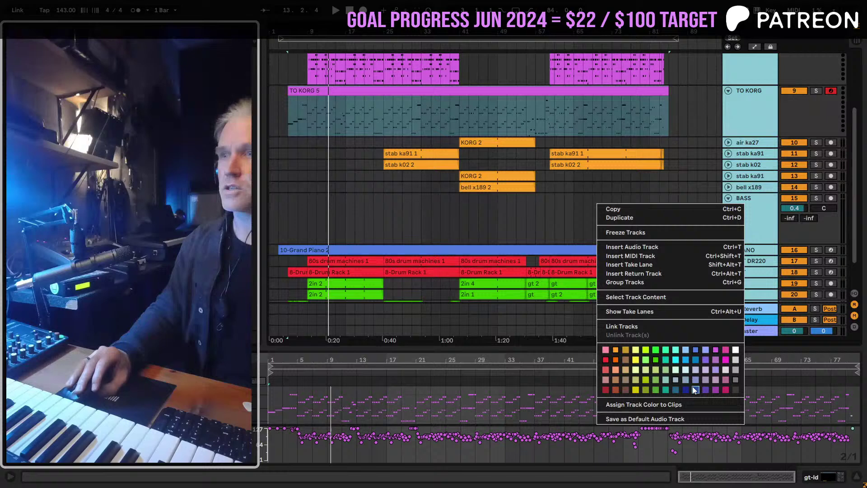
left_click(649, 403)
key("ctrl+s")
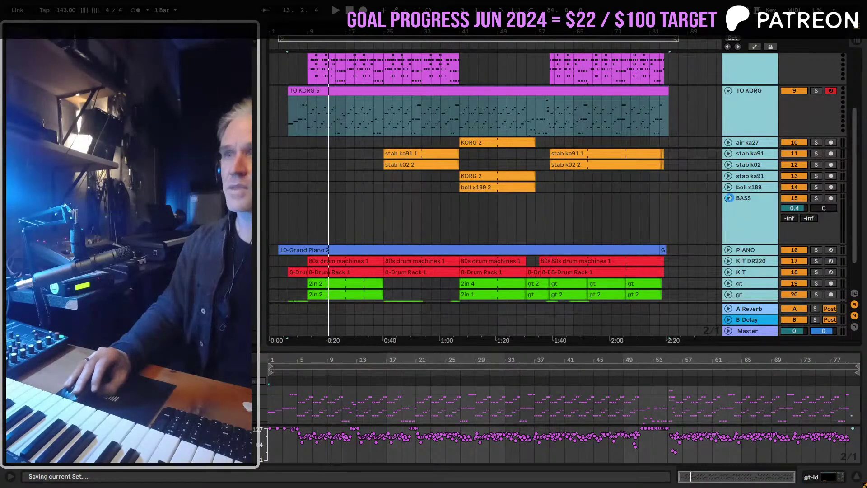
Fold the BASS track and play TO KORG track 9 soloed from bar 5
left_click(729, 198)
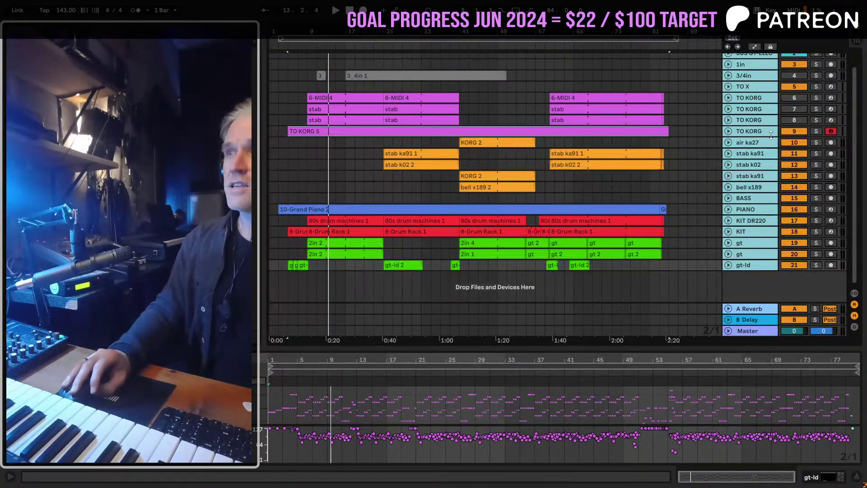
left_click(798, 132)
key("space")
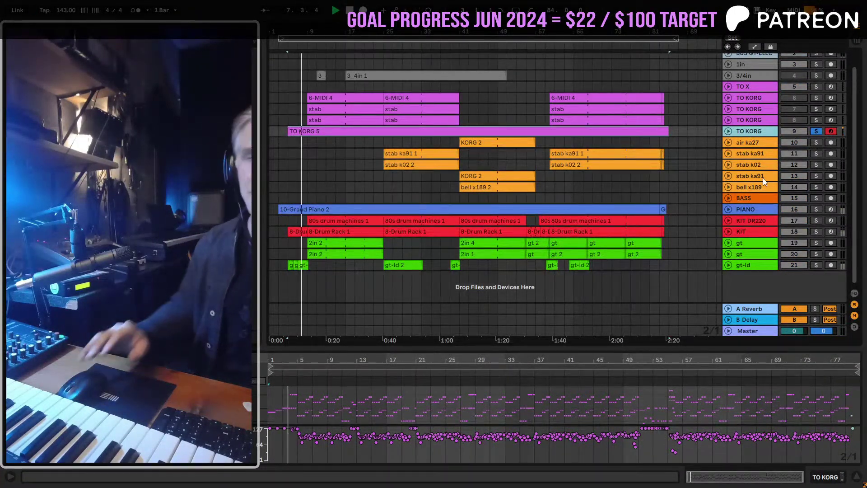
Turn off the track 9 solo, arm the BASS track, start playback at 5.1.1, and unfold the BASS track
left_click(738, 199)
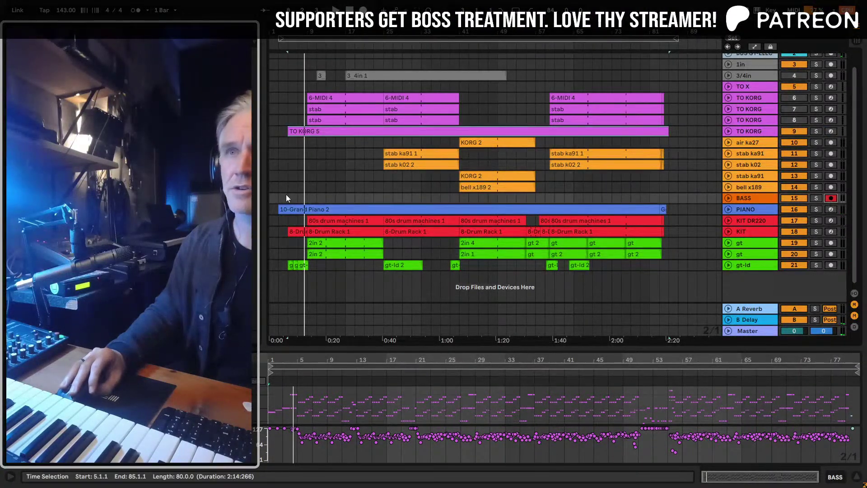
left_click(286, 197)
key("space")
left_click(728, 198)
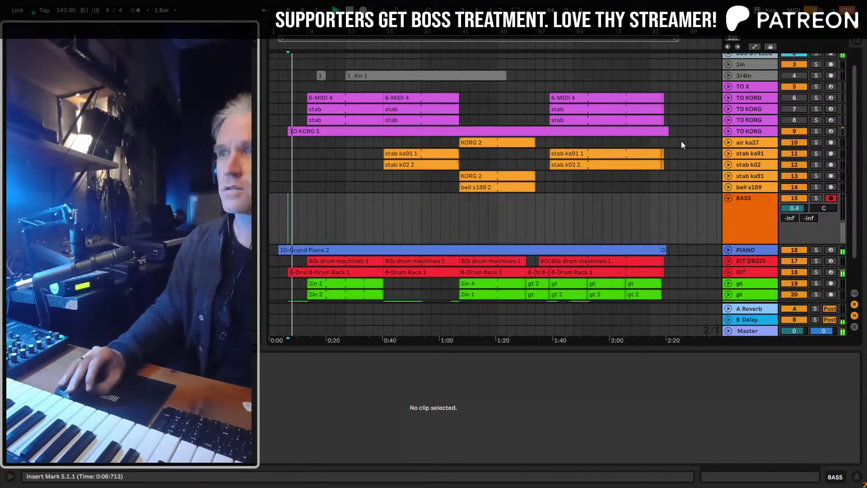
Record a short bass take on the BASS track from 5.1.1, stop, and delete the recorded clip
key("F9")
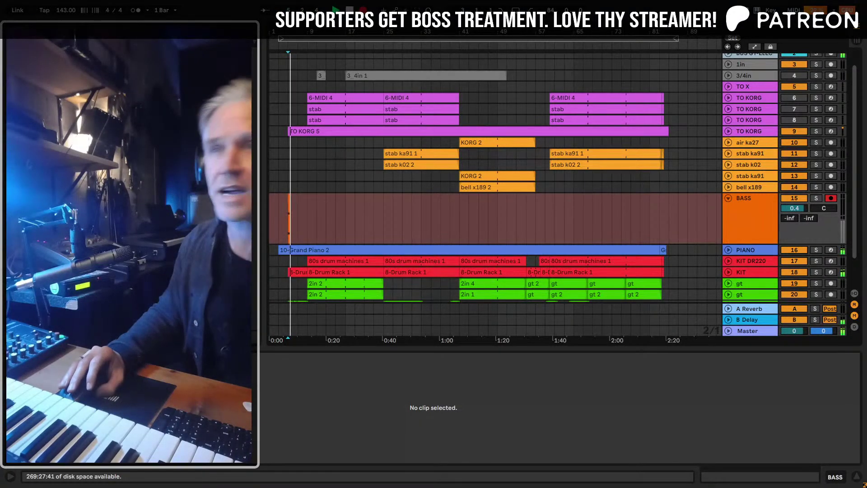
key("plus")
key("plus")
key("plus")
key("plus")
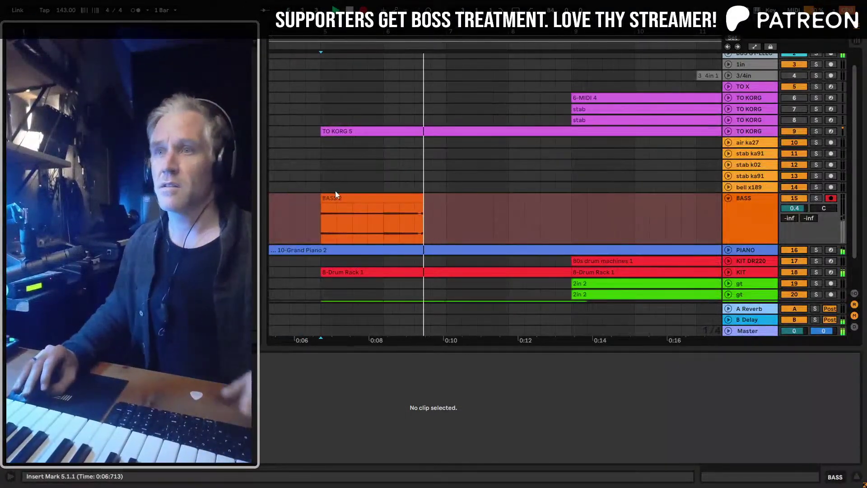
left_click(363, 194)
key("space")
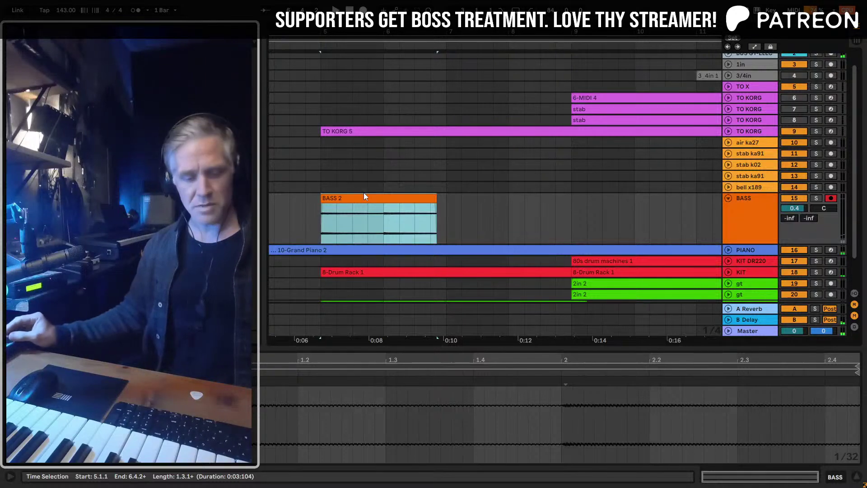
key("Delete")
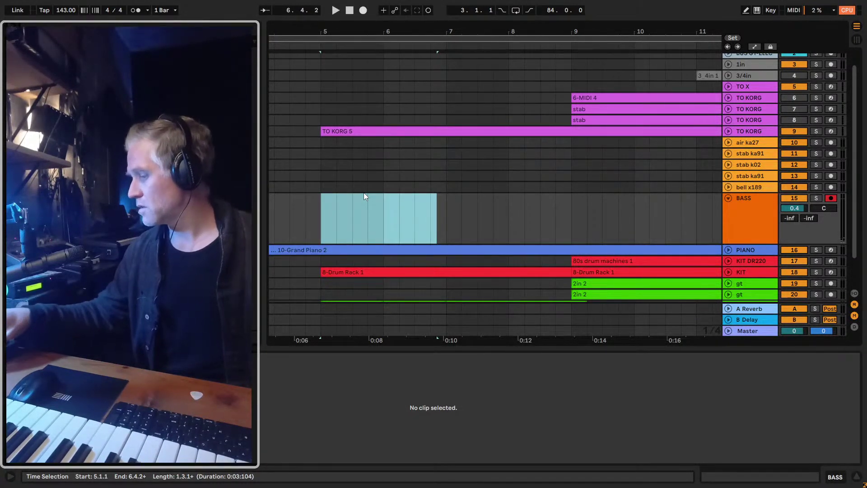
Play the intro from 5.1.1 into bar 9 repeatedly to check the Korg bass sound and level on the BASS track
key("space")
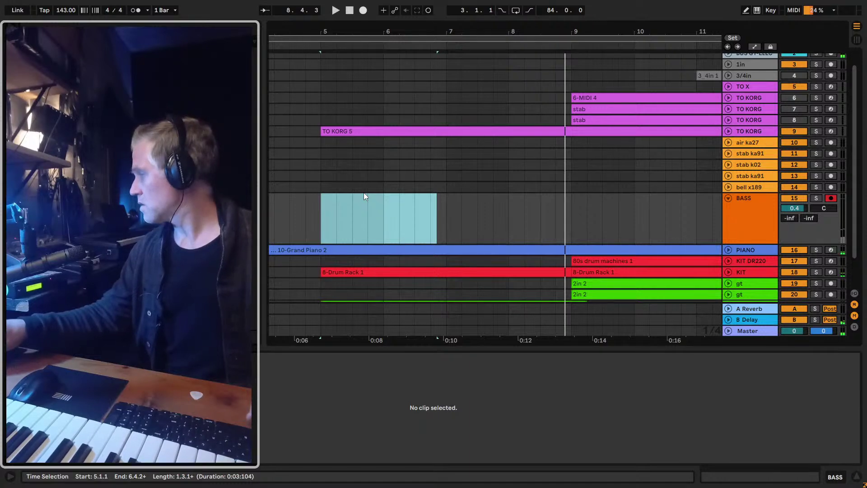
key("space")
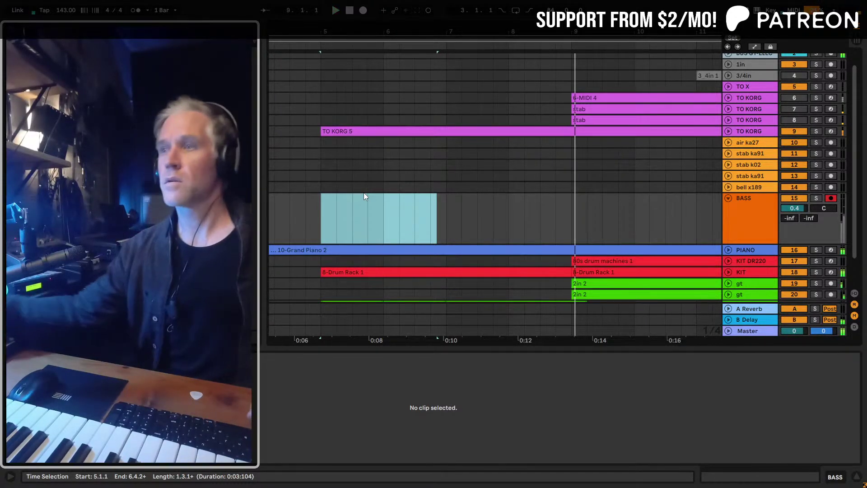
key("space")
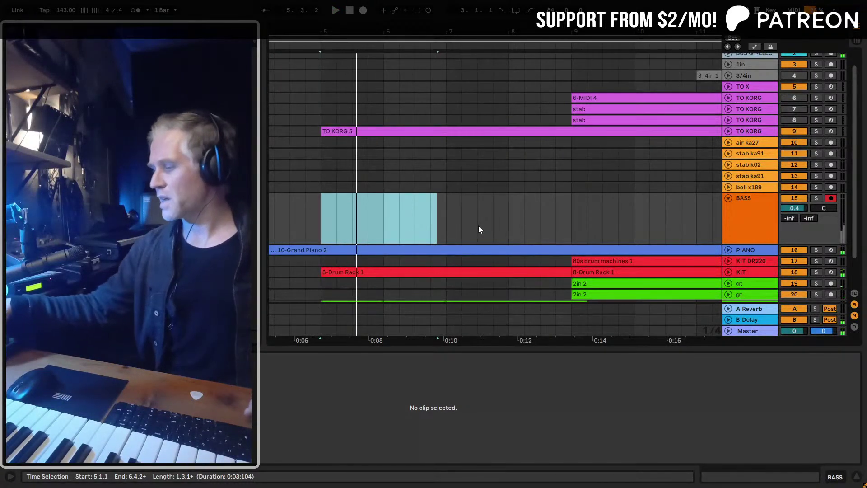
key("space")
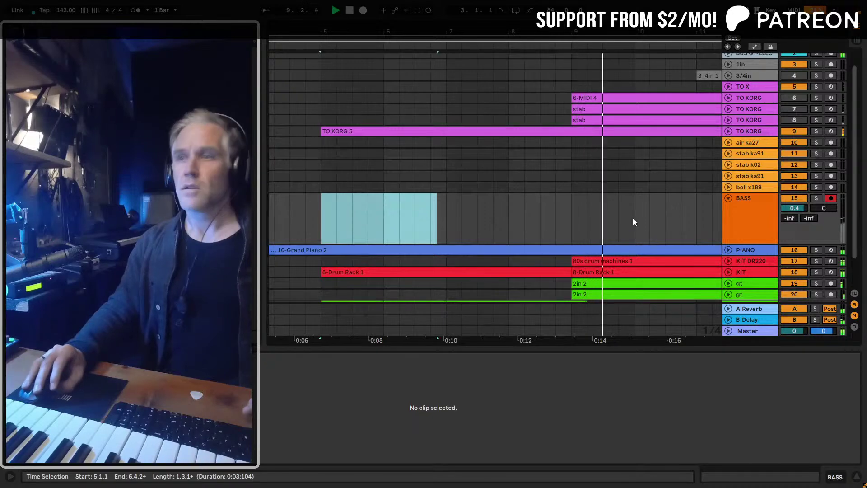
left_click(738, 231)
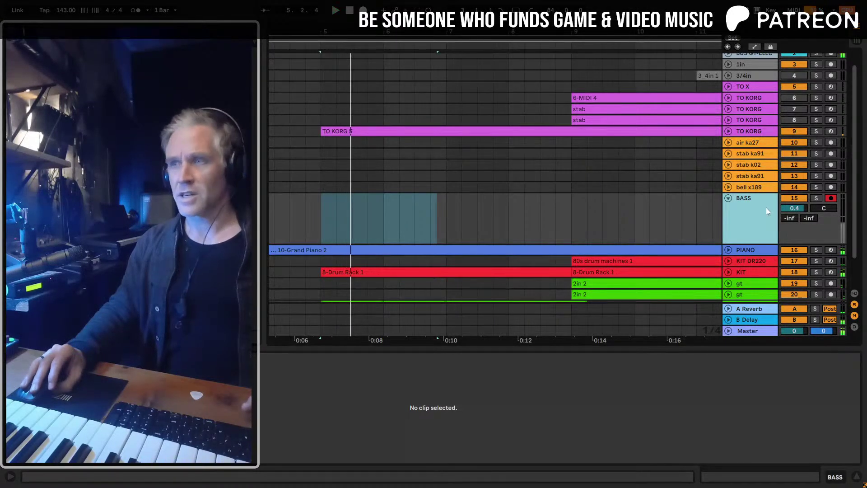
Start recording the Korg bass as audio onto the BASS track from 5.1.1, with most of the arrangement in view
left_click(318, 228)
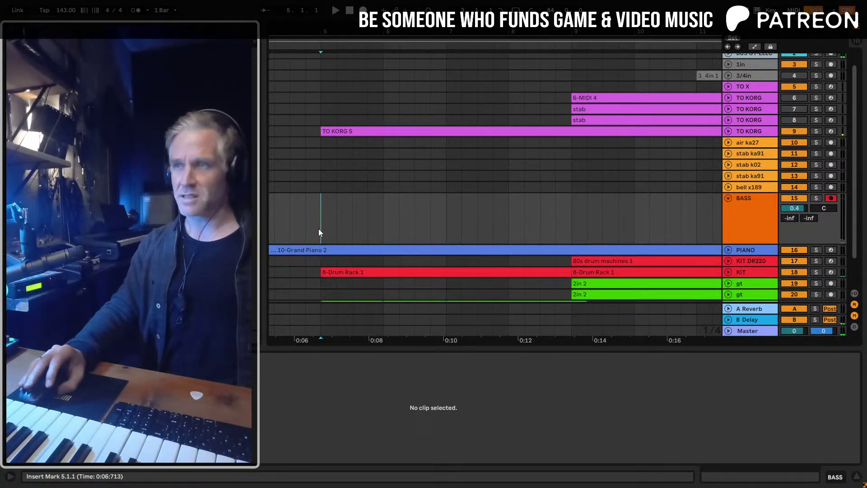
scroll(319, 232, "down", 3)
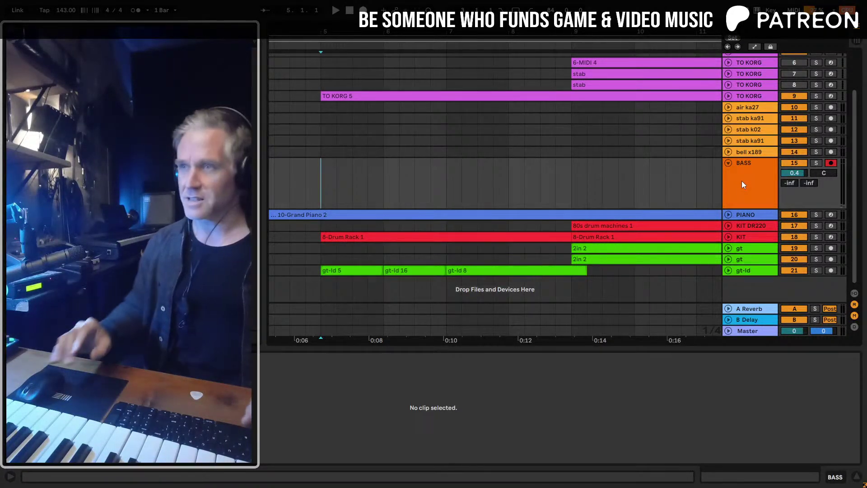
key("F9")
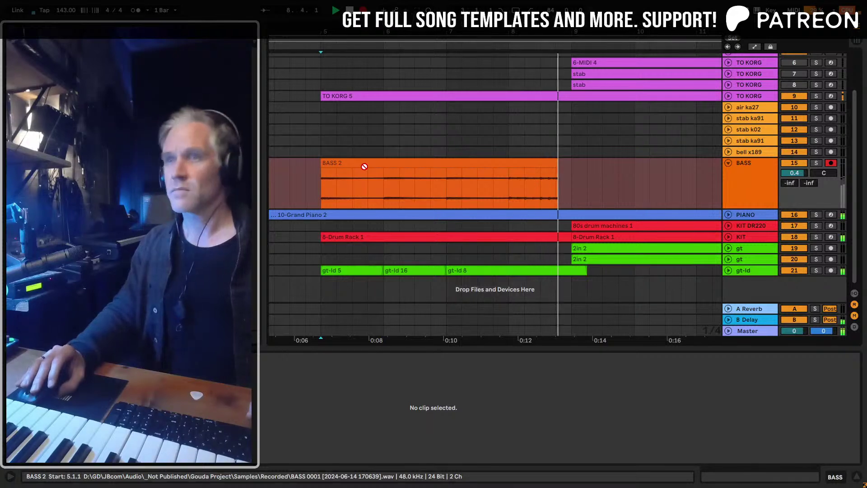
key("minus")
key("minus")
key("minus")
key("minus")
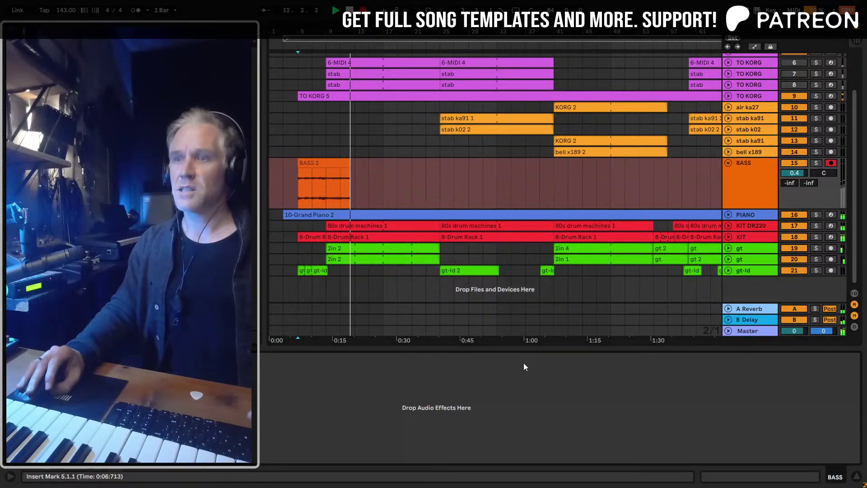
left_click(351, 162)
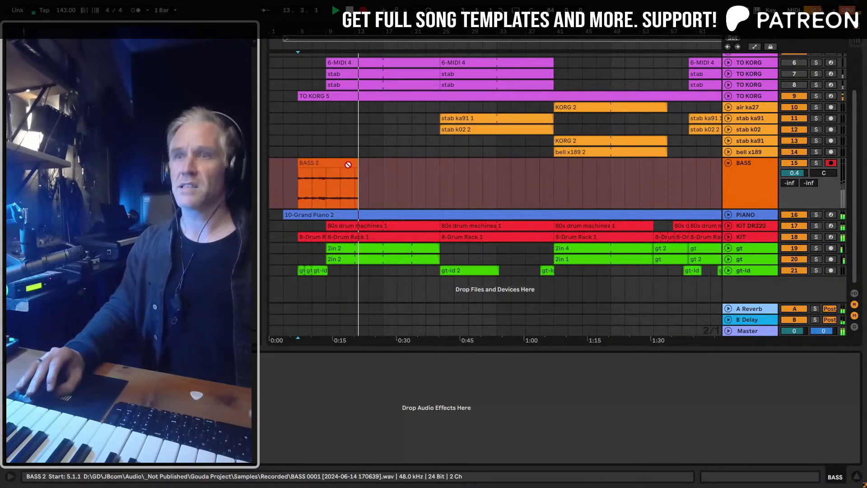
left_click(762, 191)
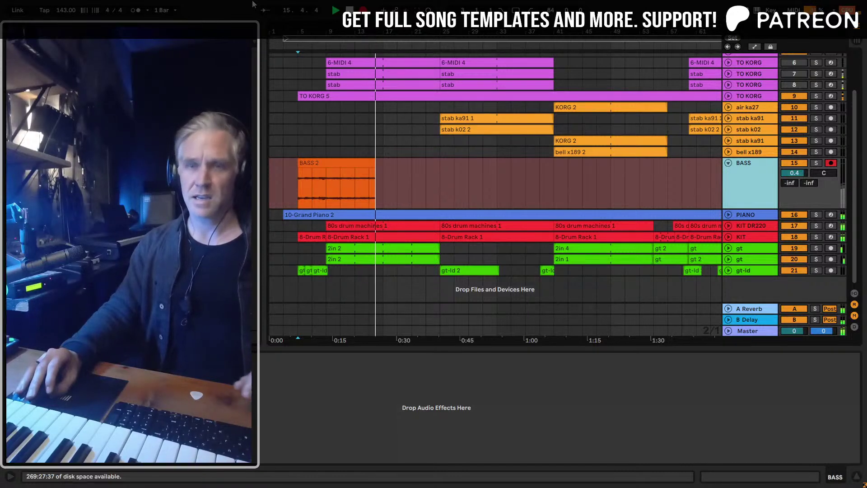
Take the window out of full-screen mode, reposition it, and return it to full screen
key("F11")
left_click_drag(70, 9, 396, 68)
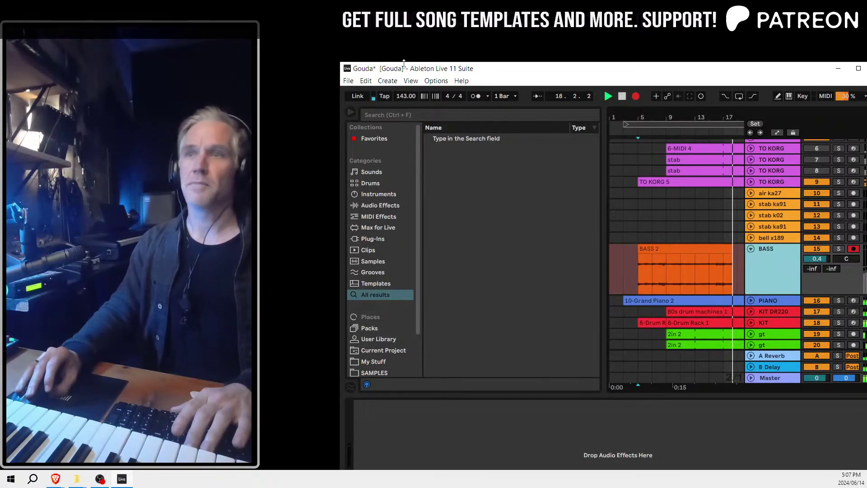
double_click(396, 69)
key("F11")
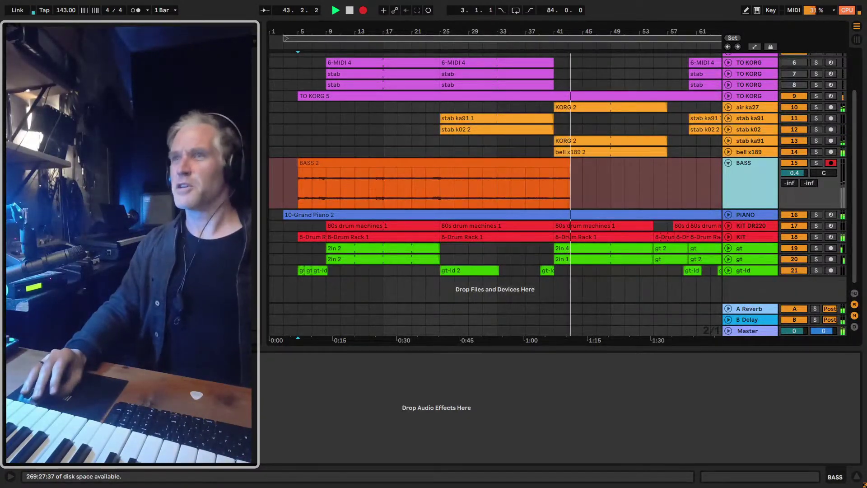
Examine the bass notes of the TO KORG track 9 clip around clip bars 47 to 60 while recording continues
key("minus")
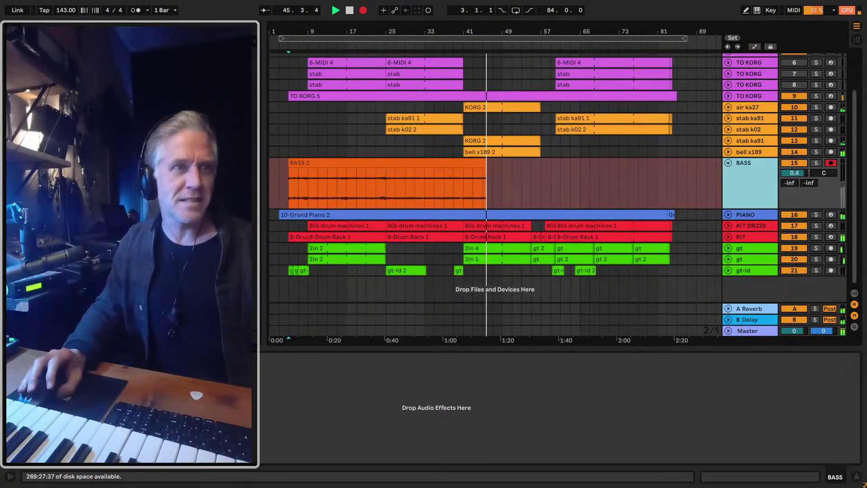
left_click(748, 98)
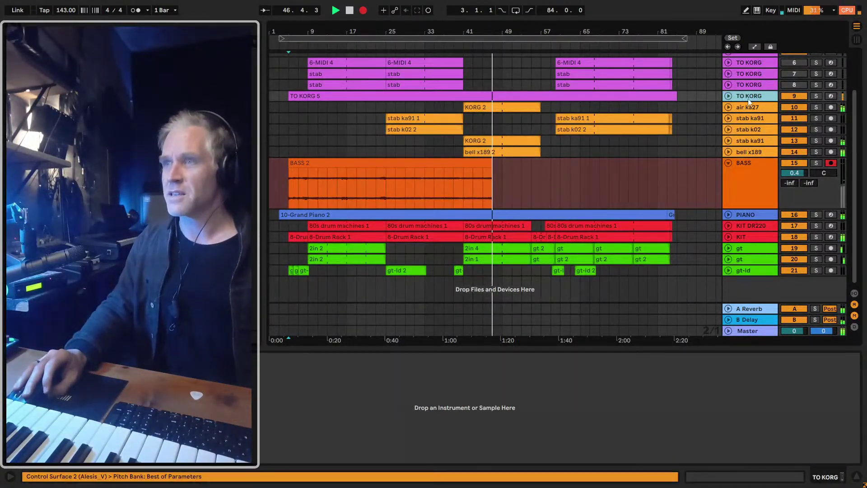
double_click(487, 97)
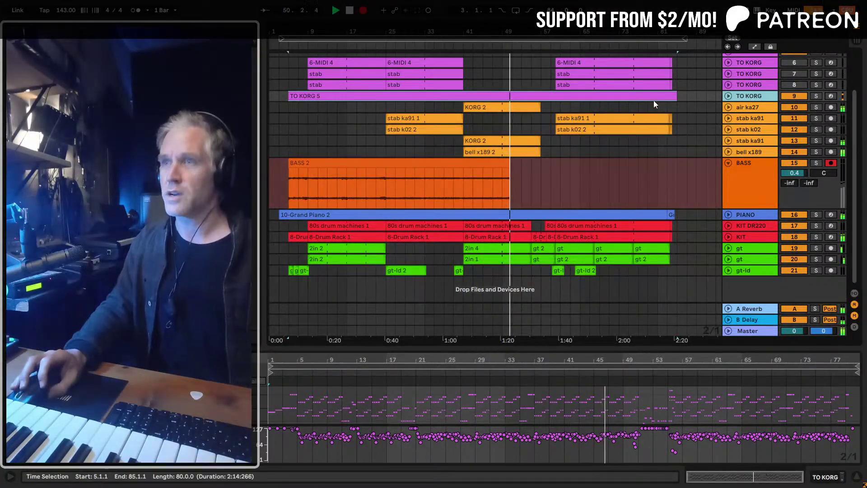
key("u")
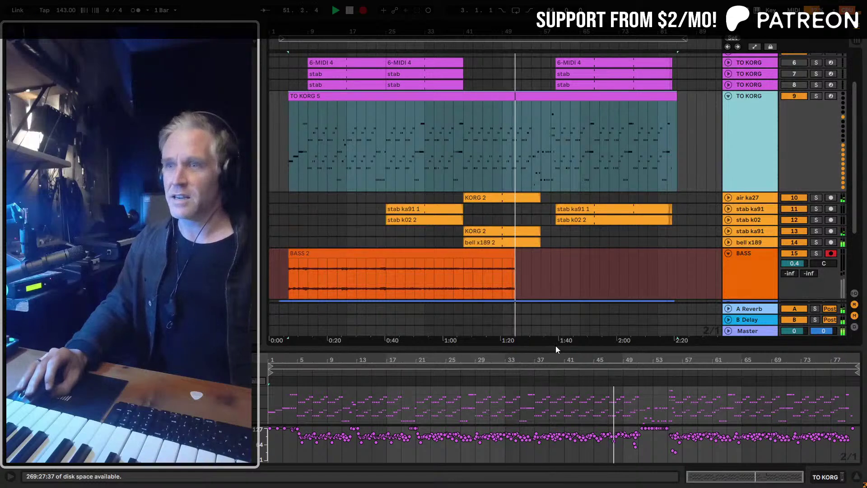
left_click_drag(555, 346, 554, 228)
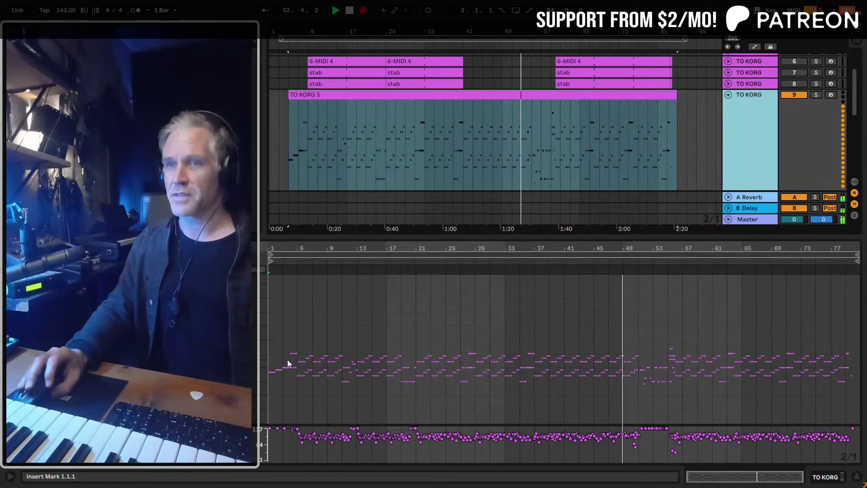
left_click_drag(261, 332, 255, 332)
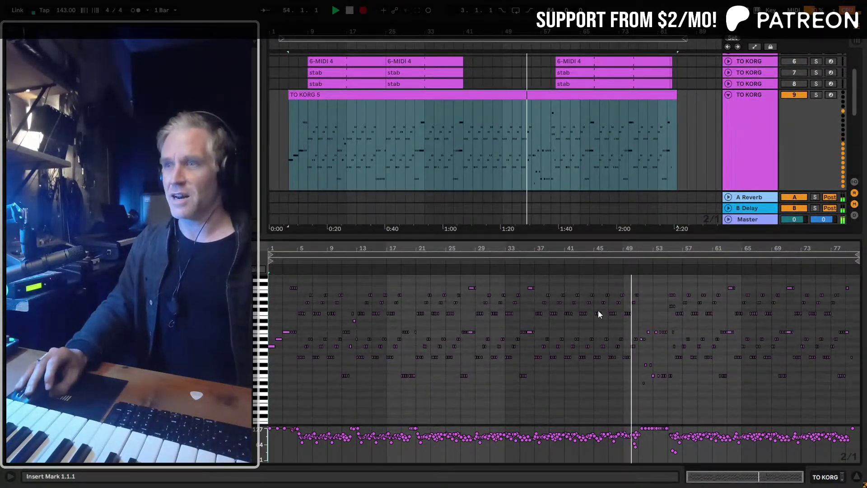
left_click_drag(668, 249, 637, 247)
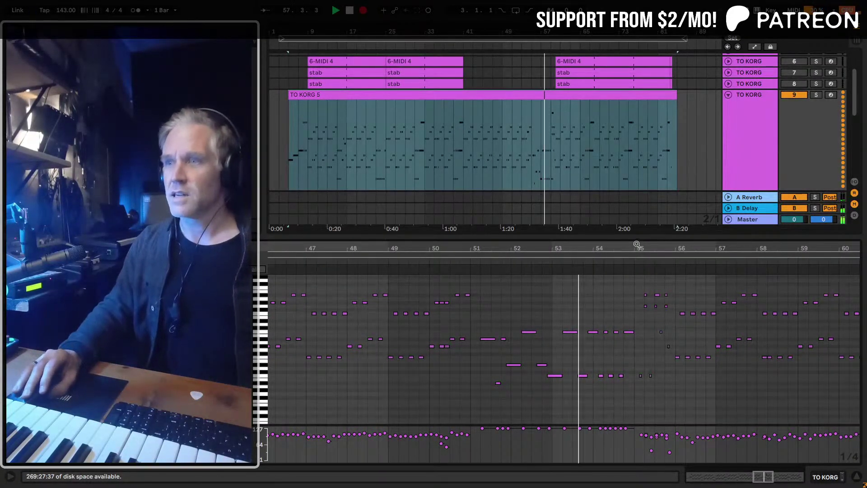
left_click_drag(641, 239, 640, 350)
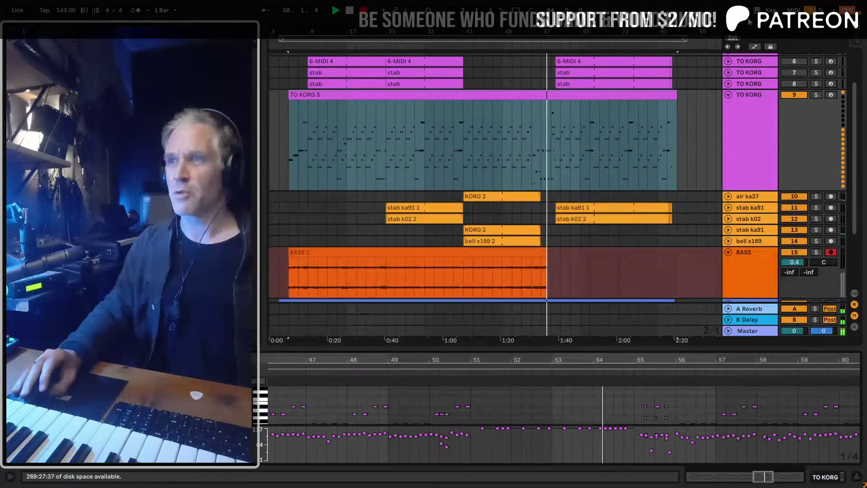
left_click(728, 95)
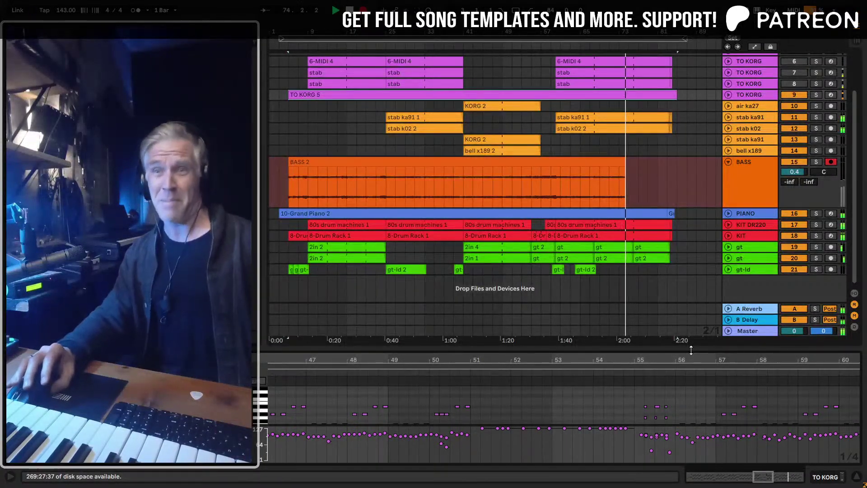
Keep recording the BASS track past the end of the TO KORG clip and stop at about bar 86
left_click_drag(691, 350, 676, 318)
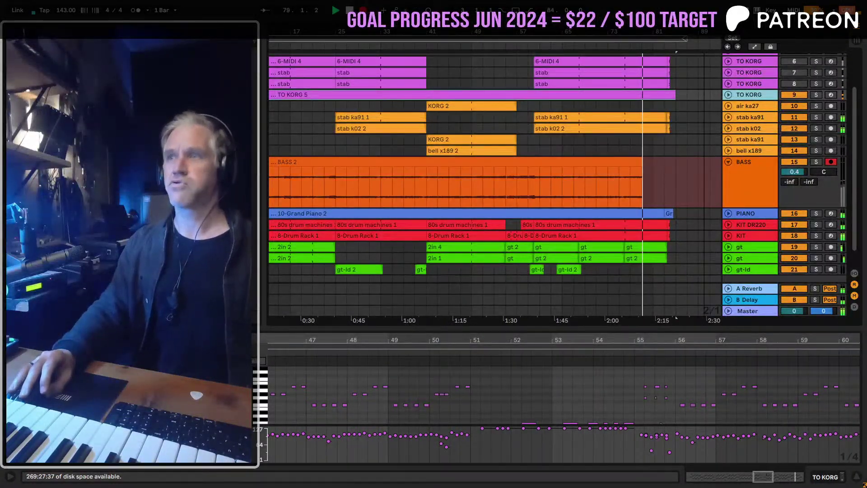
left_click_drag(703, 30, 703, 35)
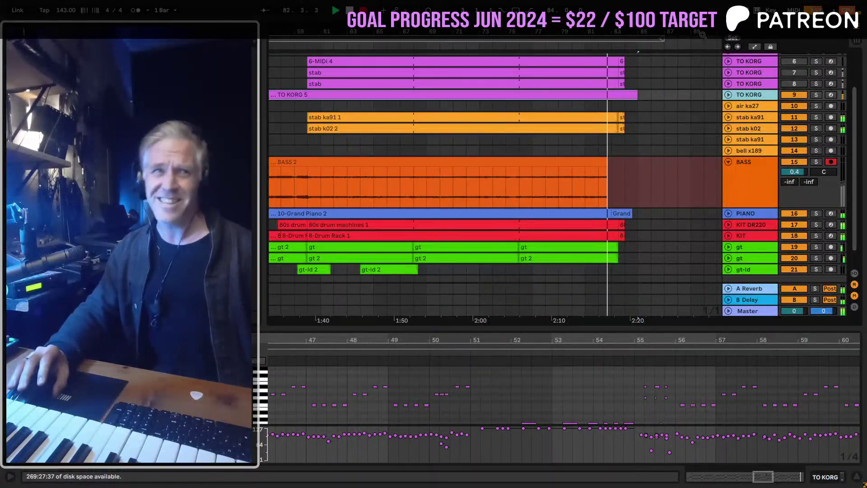
left_click_drag(703, 35, 654, 31)
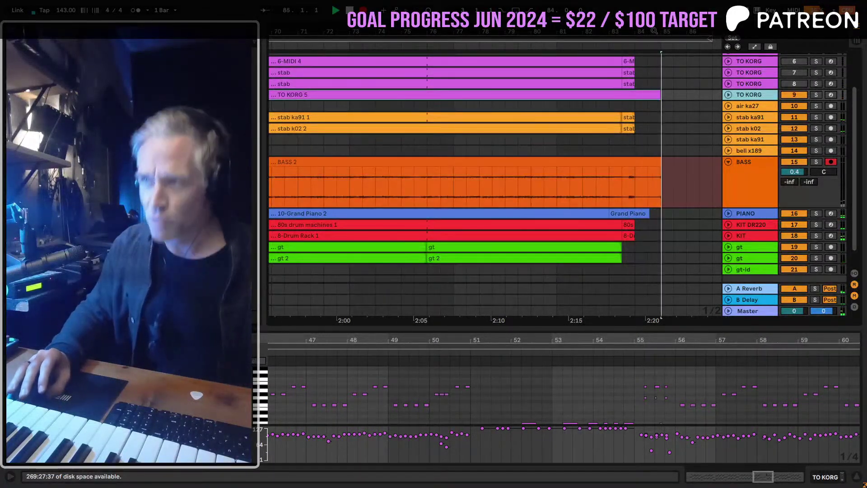
left_click_drag(654, 31, 654, 40)
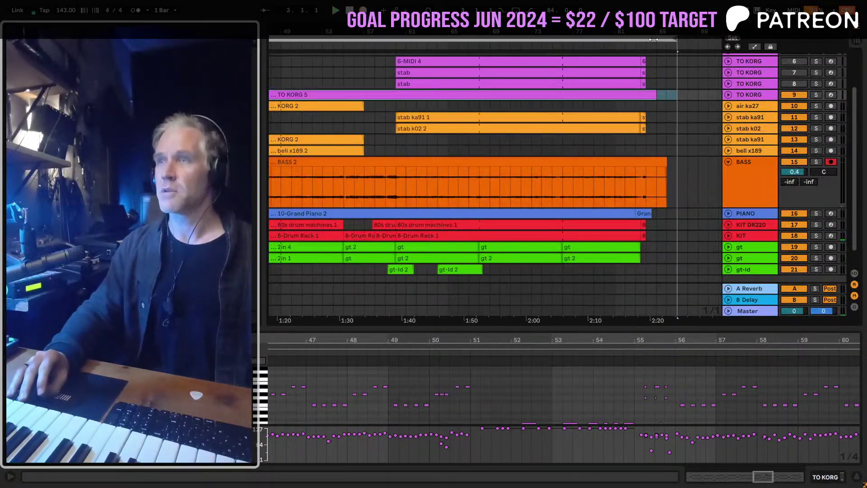
Fit the whole arrangement in view, save the set, and fold the BASS track
key("ctrl+a")
key("z")
key("ctrl+s")
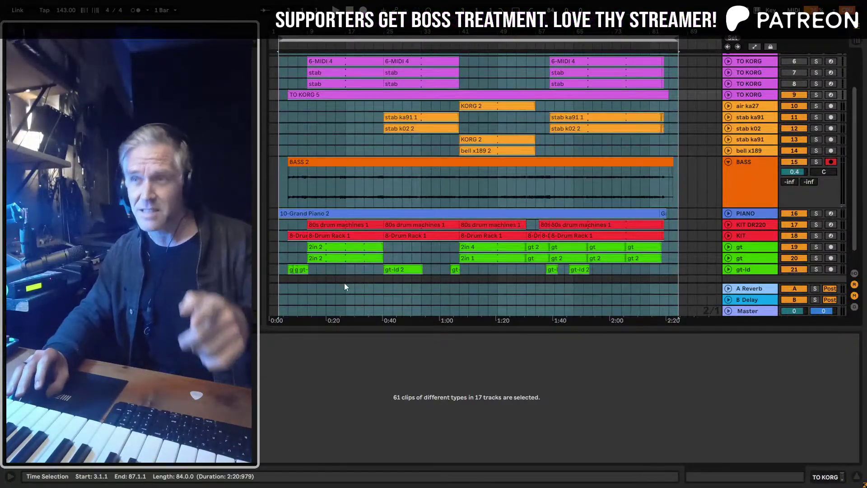
left_click(745, 164)
left_click(728, 162)
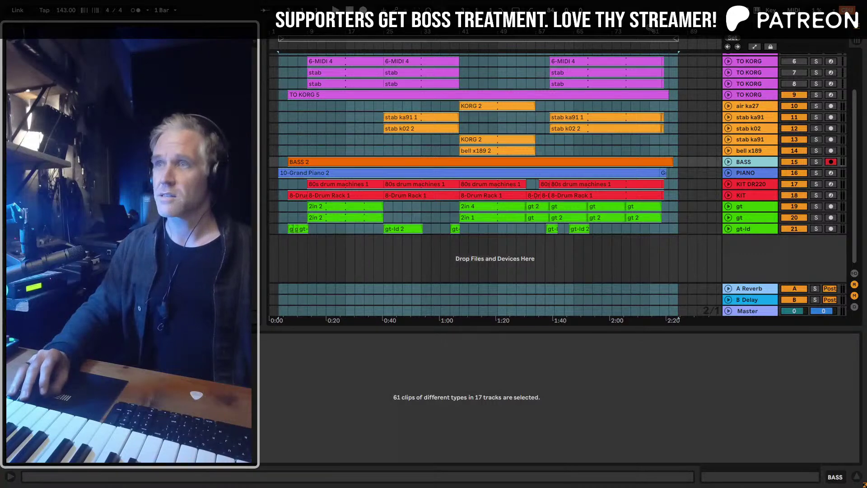
Inspect the audio clips on the 3/4in track from 7.1.1 to 57.1.1 and leave the track folded
left_click(298, 41)
scroll(774, 94, "up", 5)
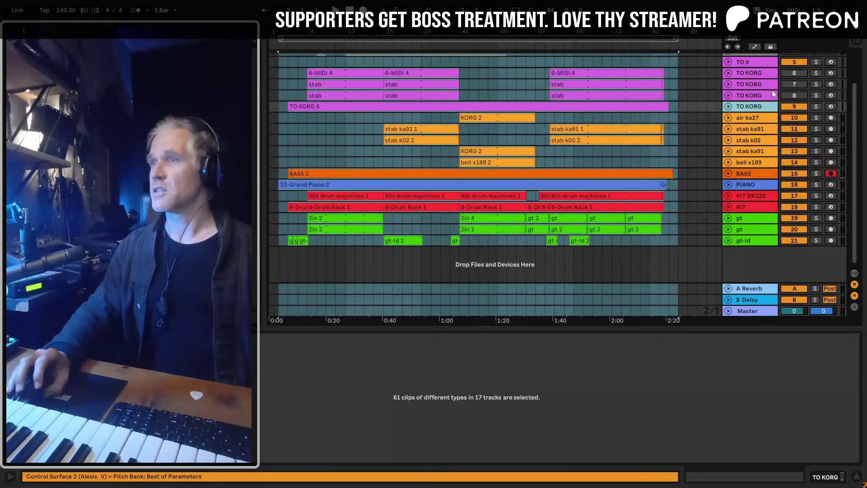
left_click(760, 82)
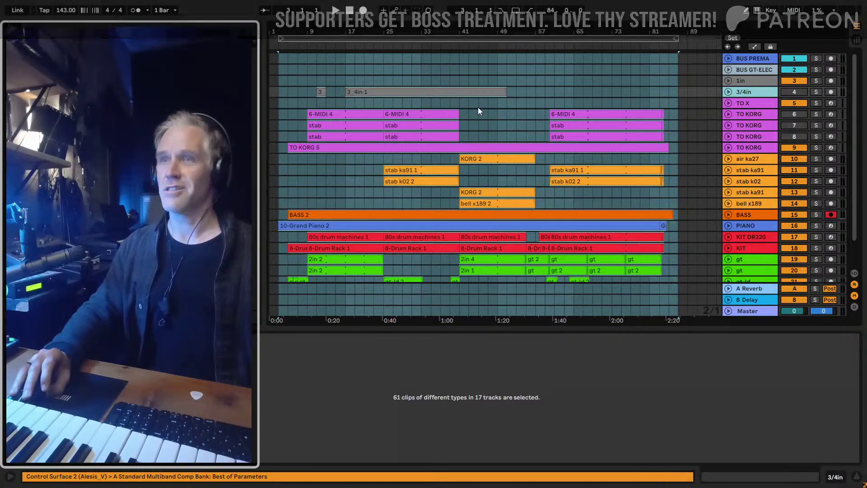
left_click(729, 91)
left_click_drag(534, 114, 302, 111)
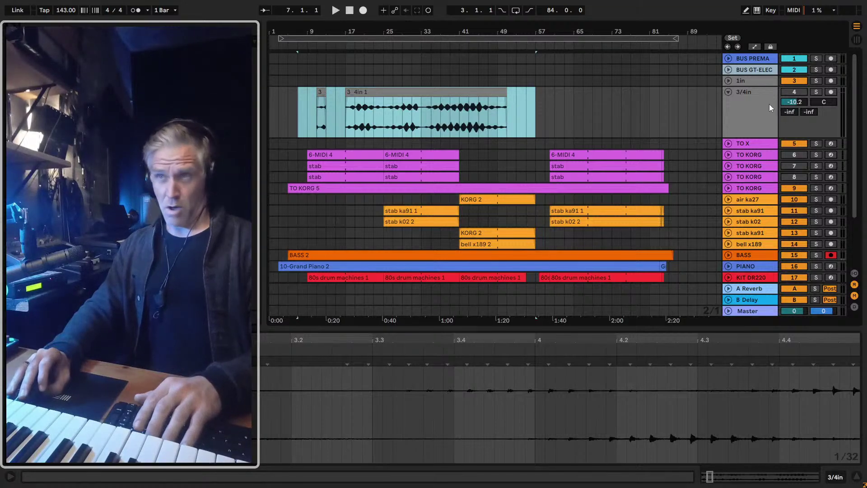
left_click(728, 92)
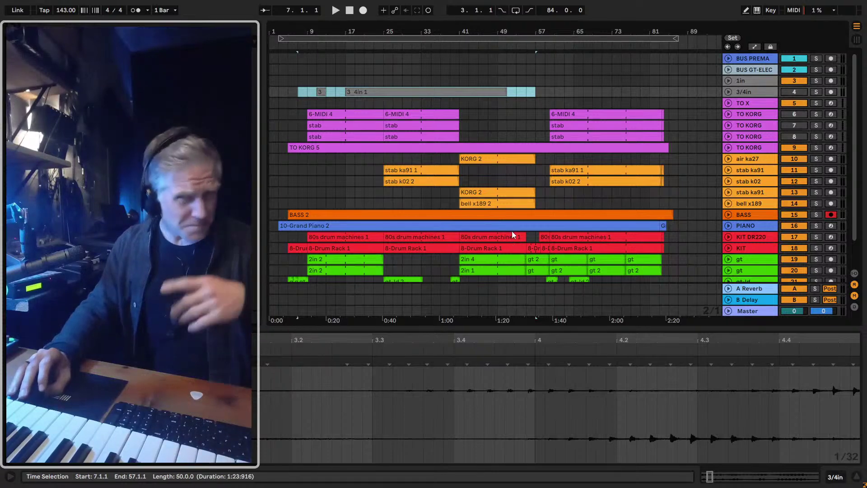
Play the full arrangement from 3.1.1 to listen to the recorded bass in context
left_click(282, 206)
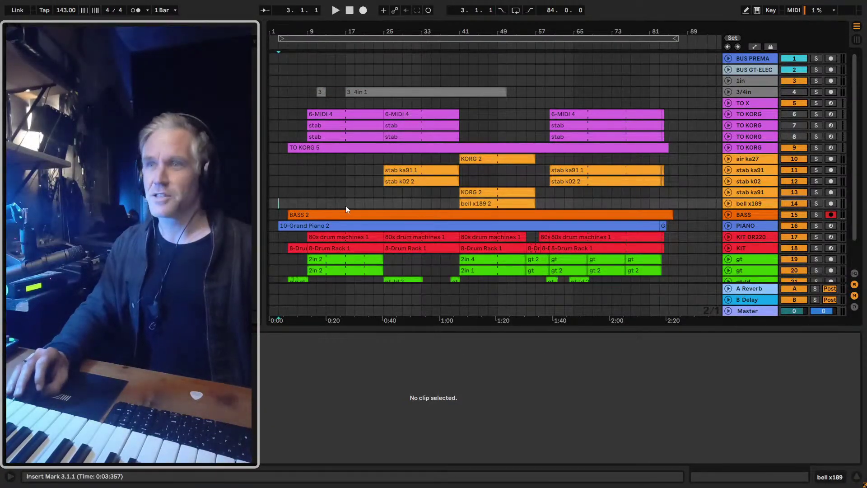
key("space")
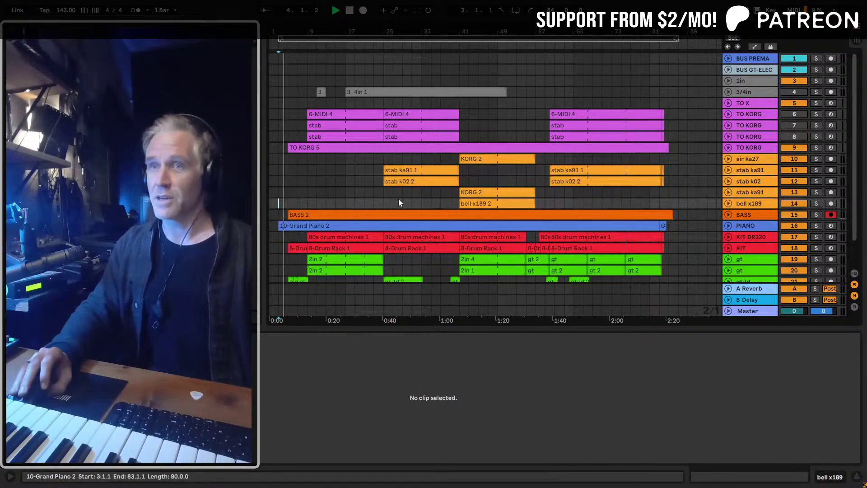
scroll(400, 200, "down", 3)
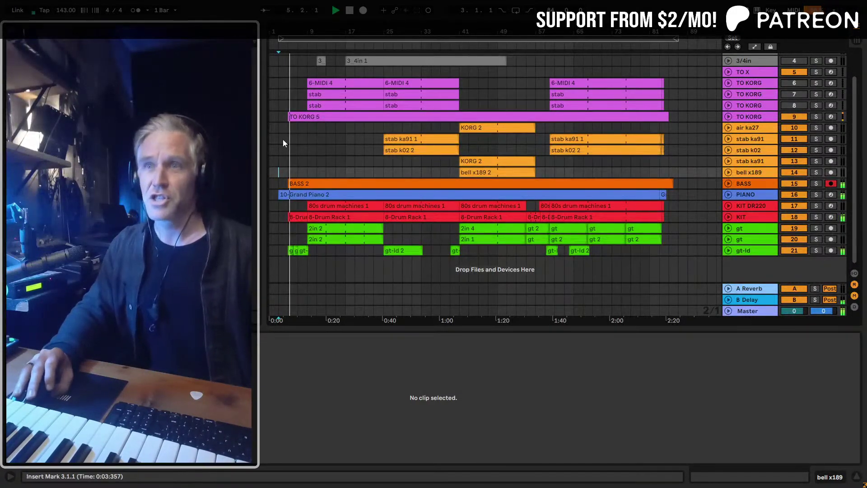
left_click_drag(288, 30, 288, 50)
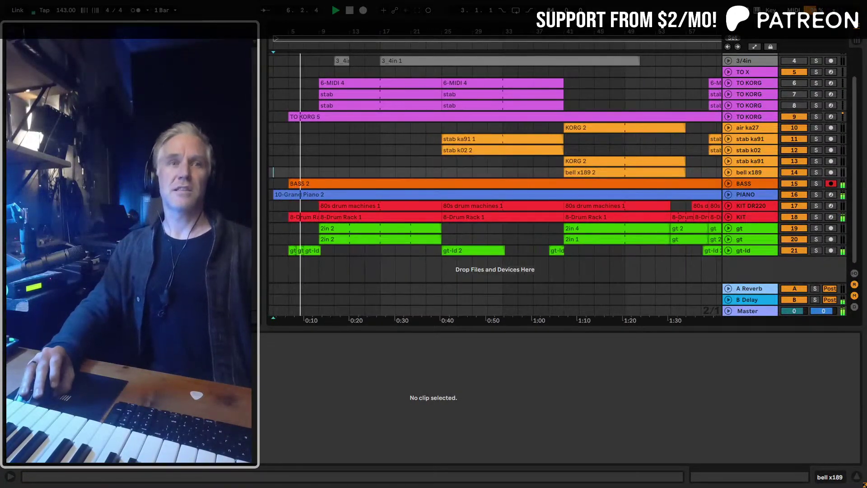